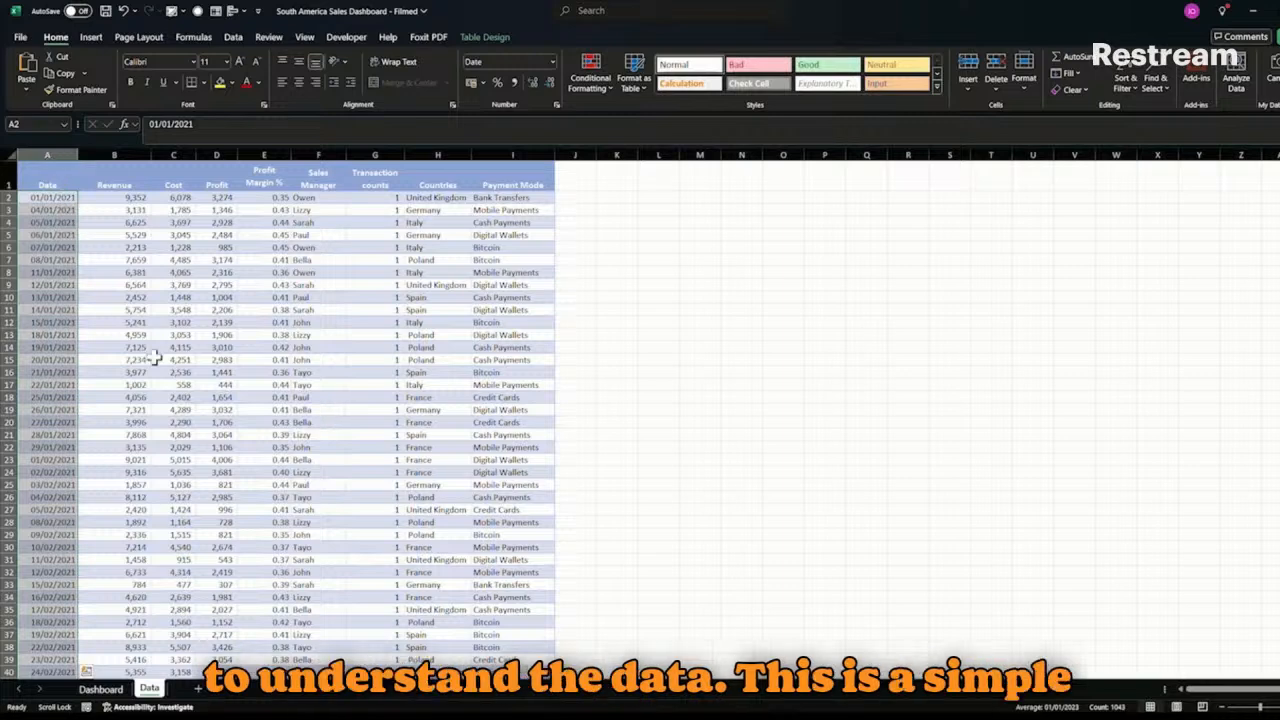
pyautogui.click(177, 384)
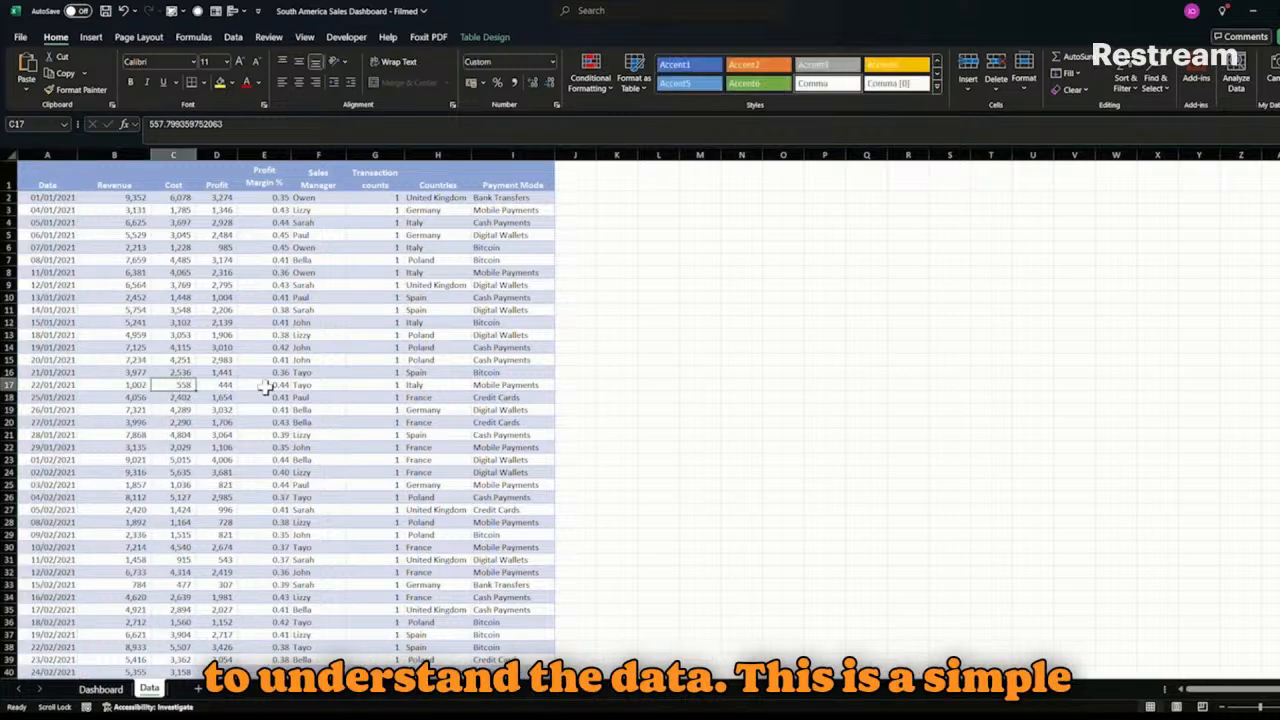
pyautogui.click(310, 385)
pyautogui.hotkey('ctrl', 'a')
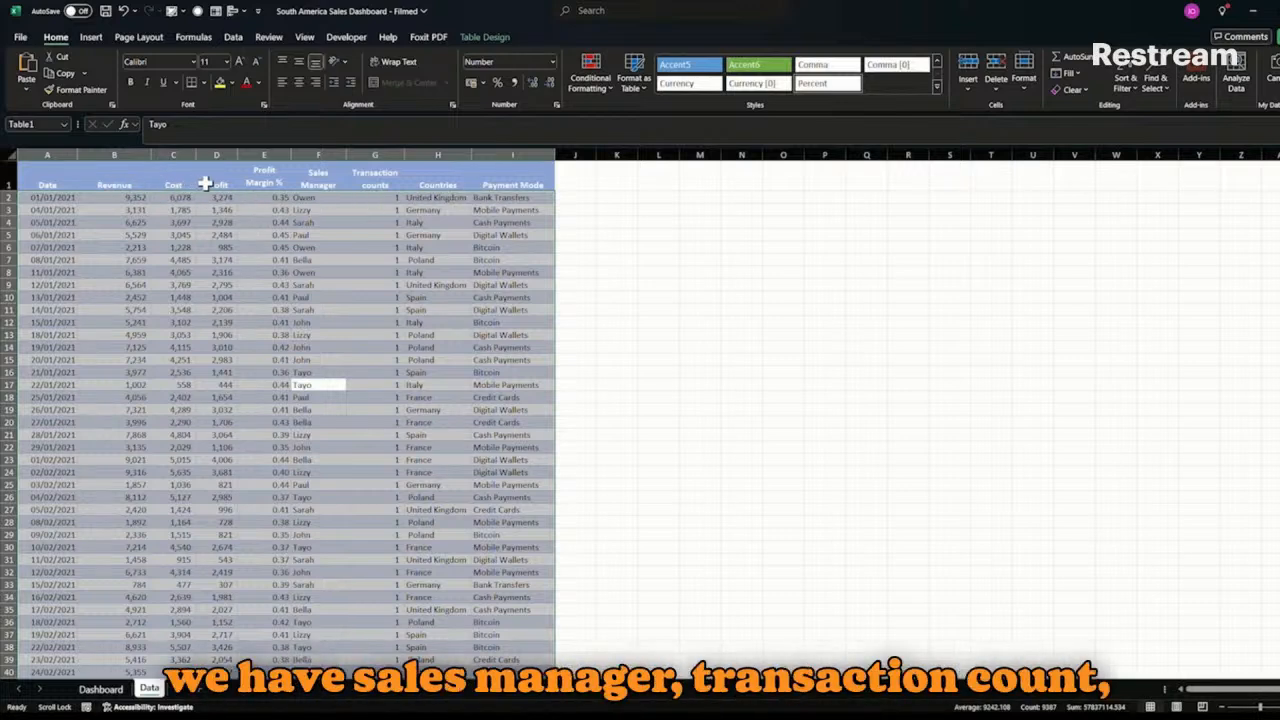
# - Move the Sales Manager, Transaction counts, Countries and Payment Mode columns to directly after the Date column, before Revenue
pyautogui.moveTo(328, 156); pyautogui.dragTo(512, 156)
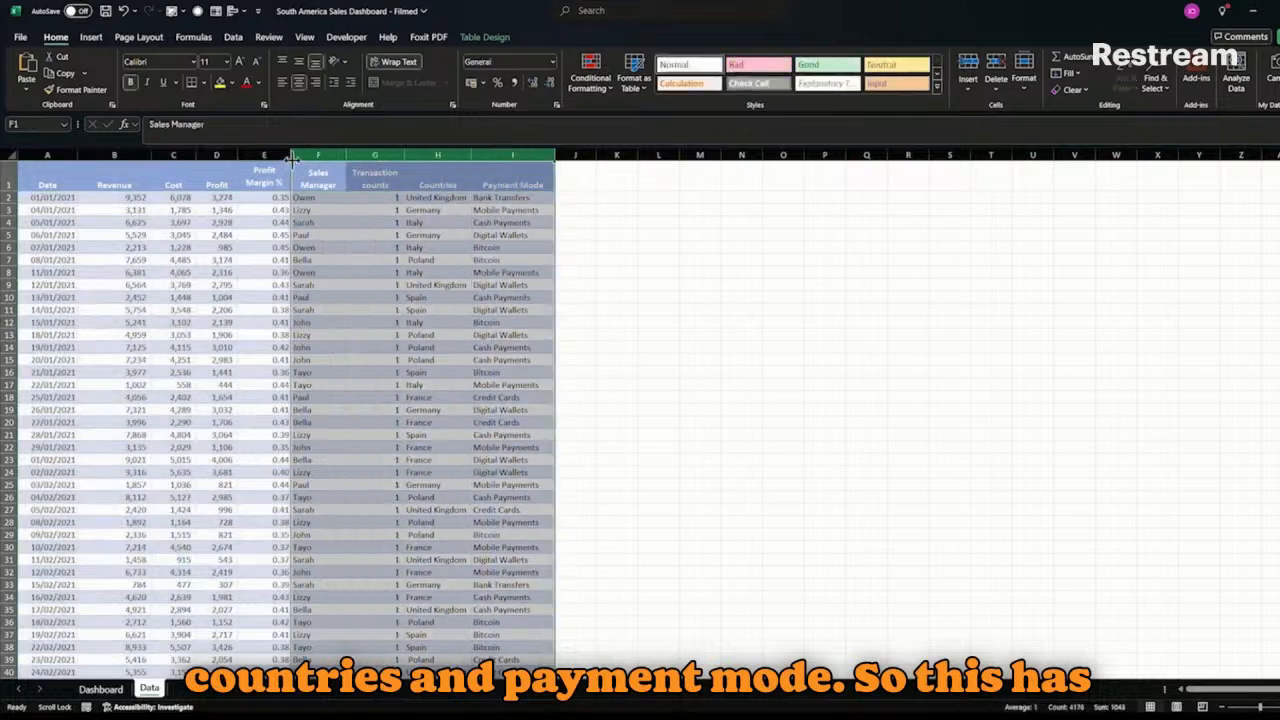
pyautogui.moveTo(292, 165); pyautogui.dragTo(112, 164)
pyautogui.click(381, 274)
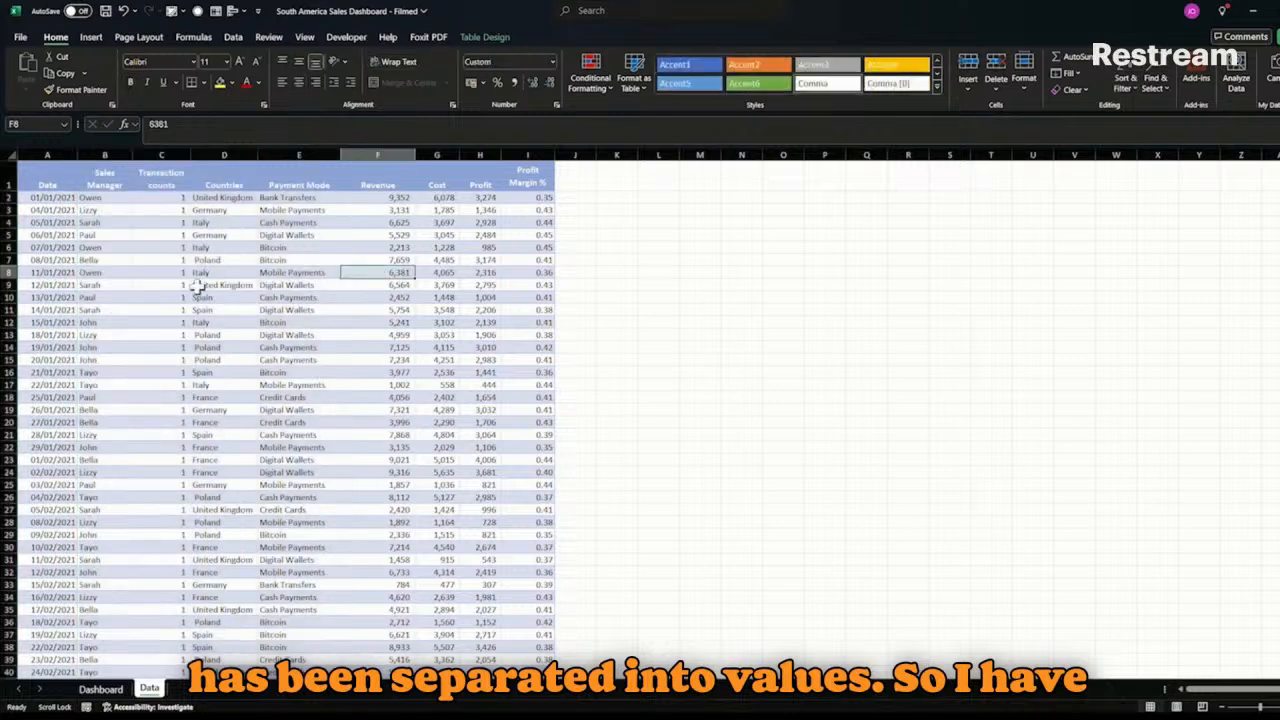
pyautogui.click(98, 201)
pyautogui.click(187, 199)
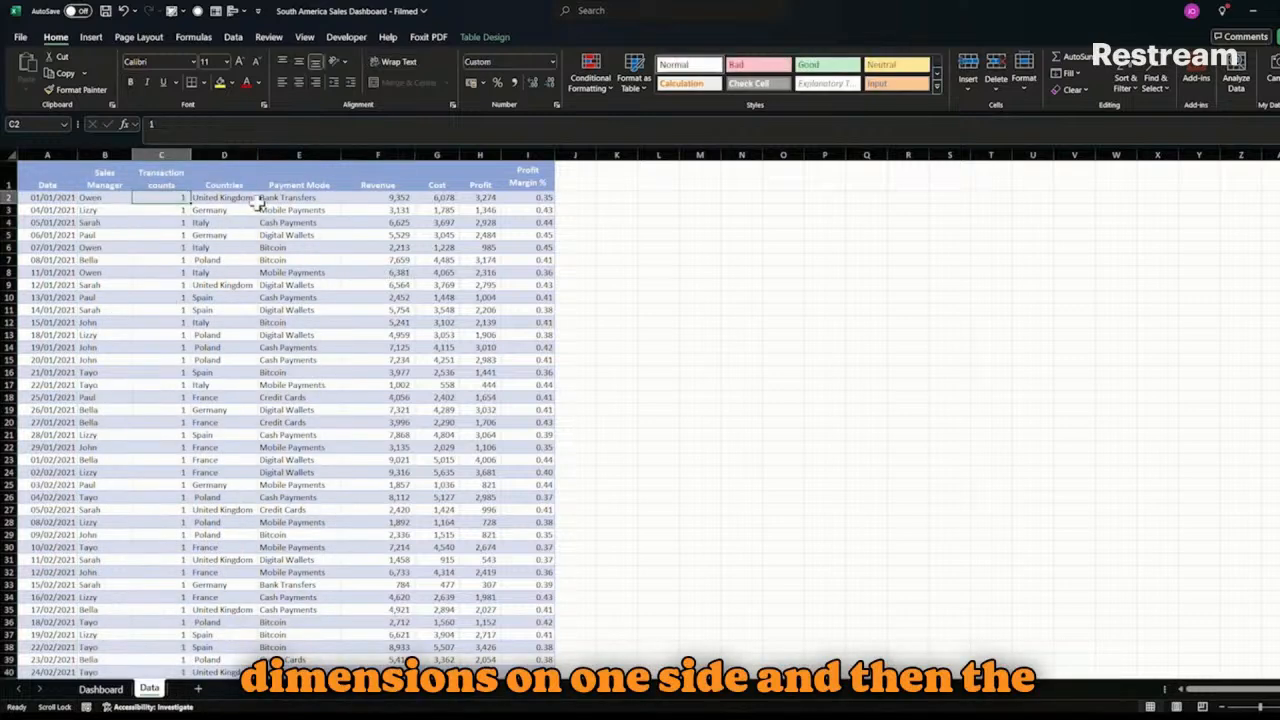
pyautogui.click(287, 198)
pyautogui.click(356, 197)
# - Create a pivot table from the entire sales table (Table1) on a new worksheet
pyautogui.click(365, 285)
pyautogui.hotkey('ctrl', 'a')
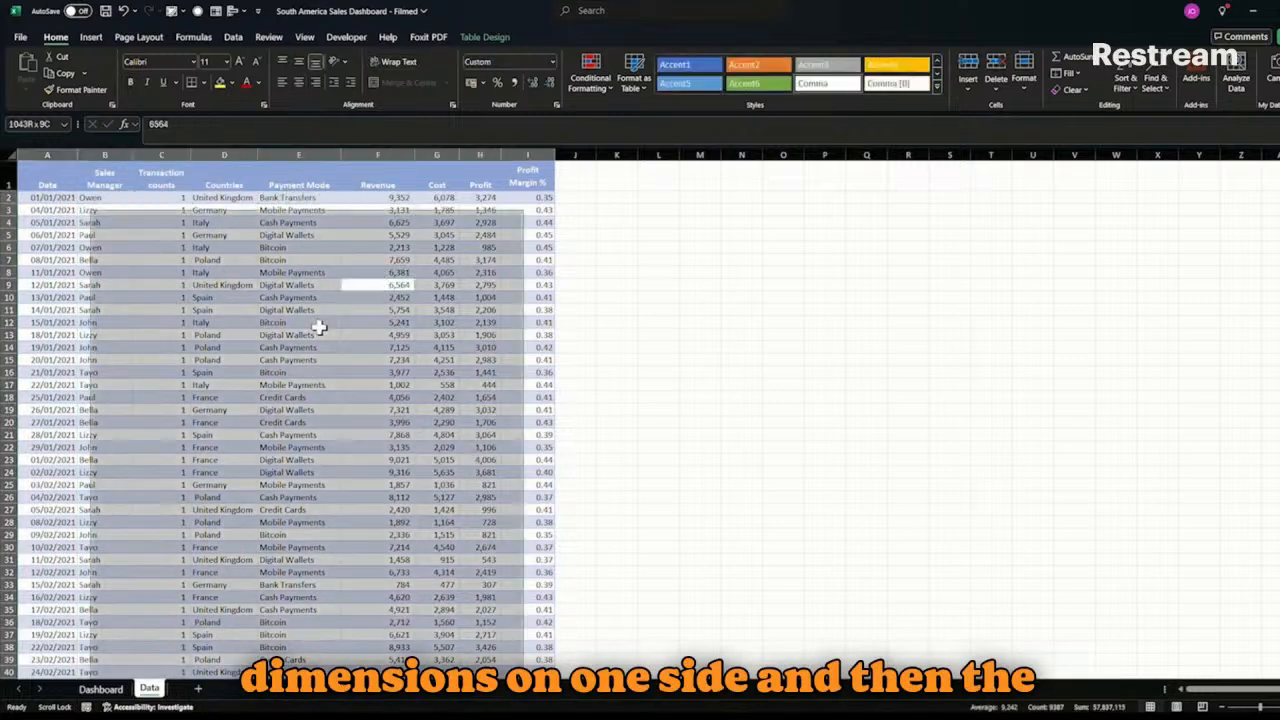
pyautogui.click(90, 38)
pyautogui.click(35, 95)
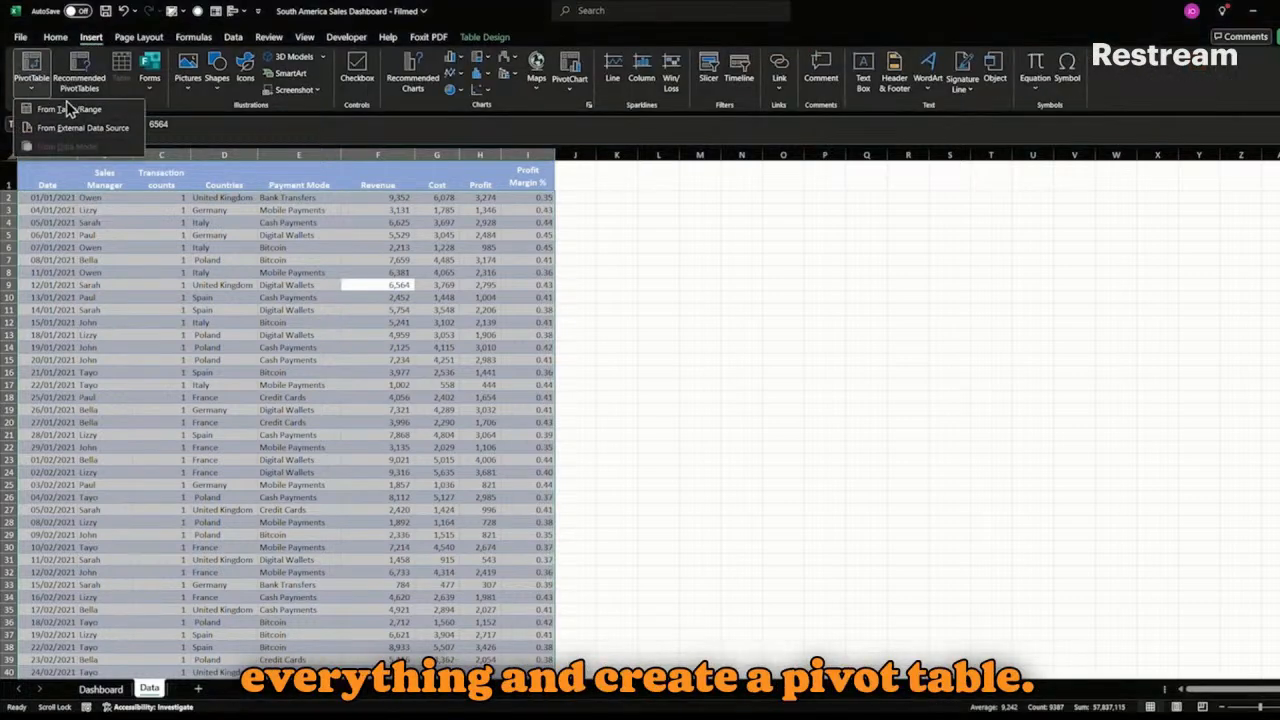
pyautogui.click(62, 110)
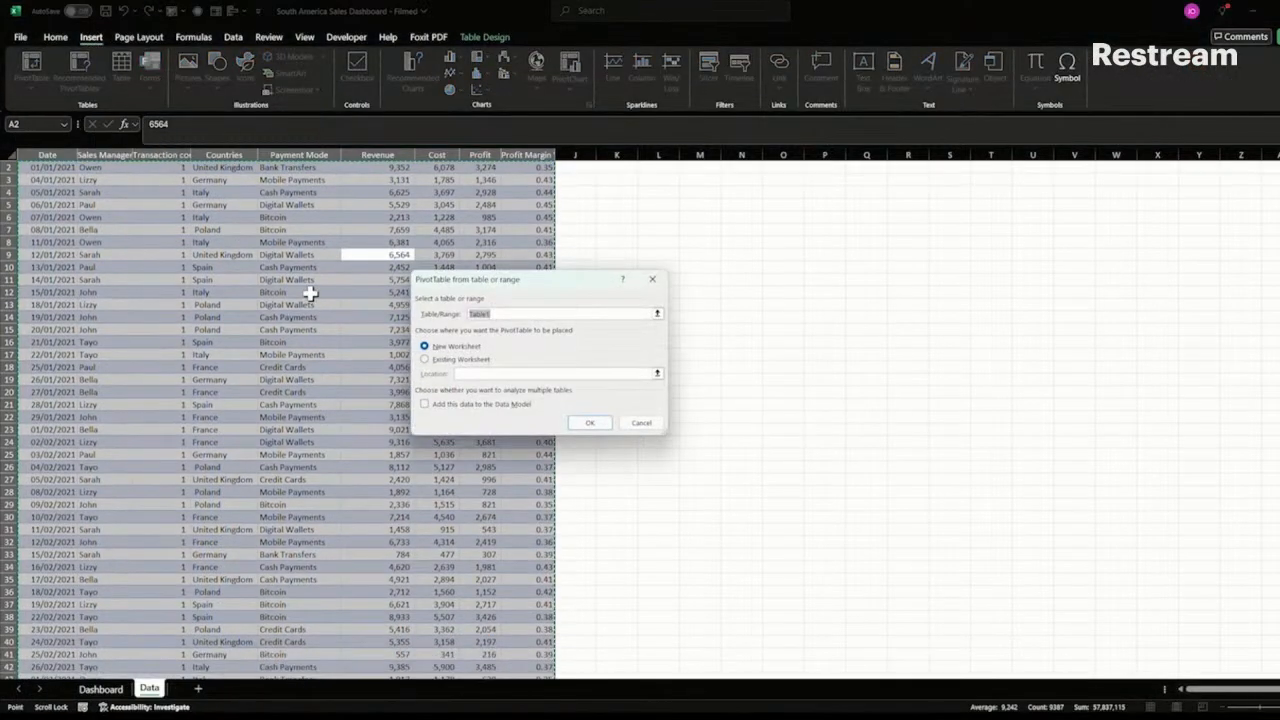
pyautogui.click(592, 423)
# - Add Date to the pivot table's rows and Revenue to its values
pyautogui.click(92, 255)
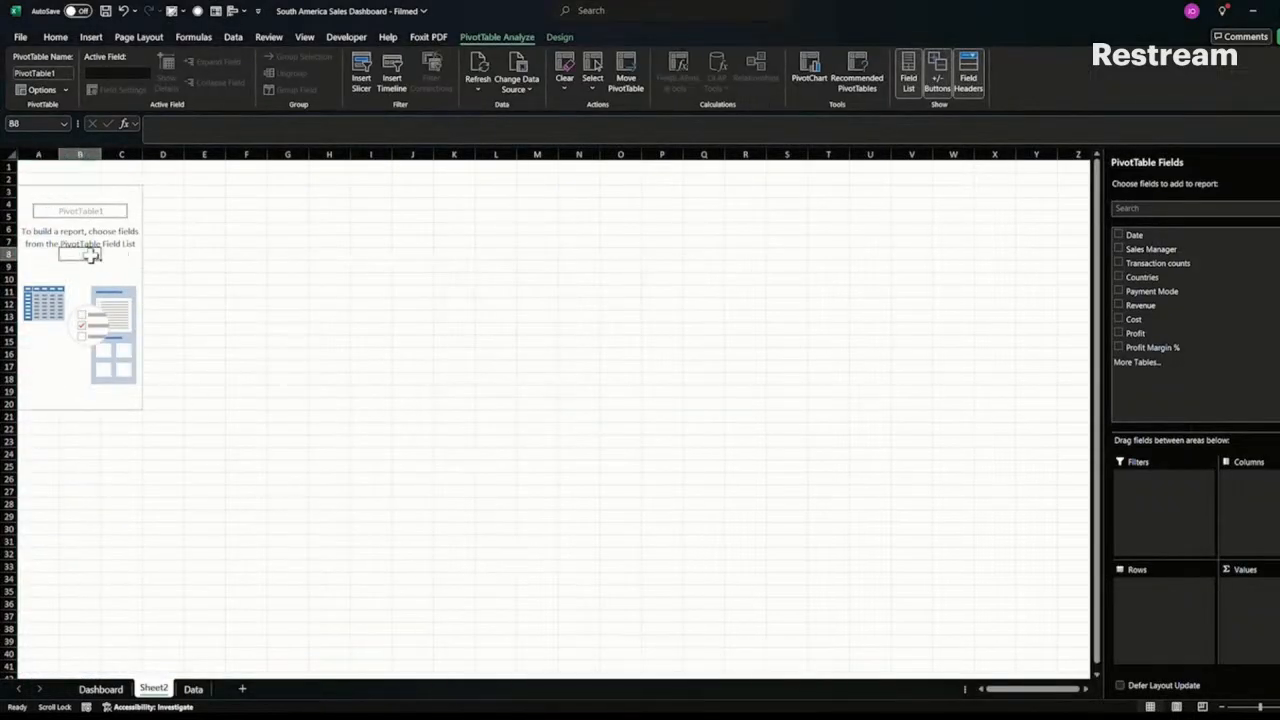
pyautogui.click(1119, 237)
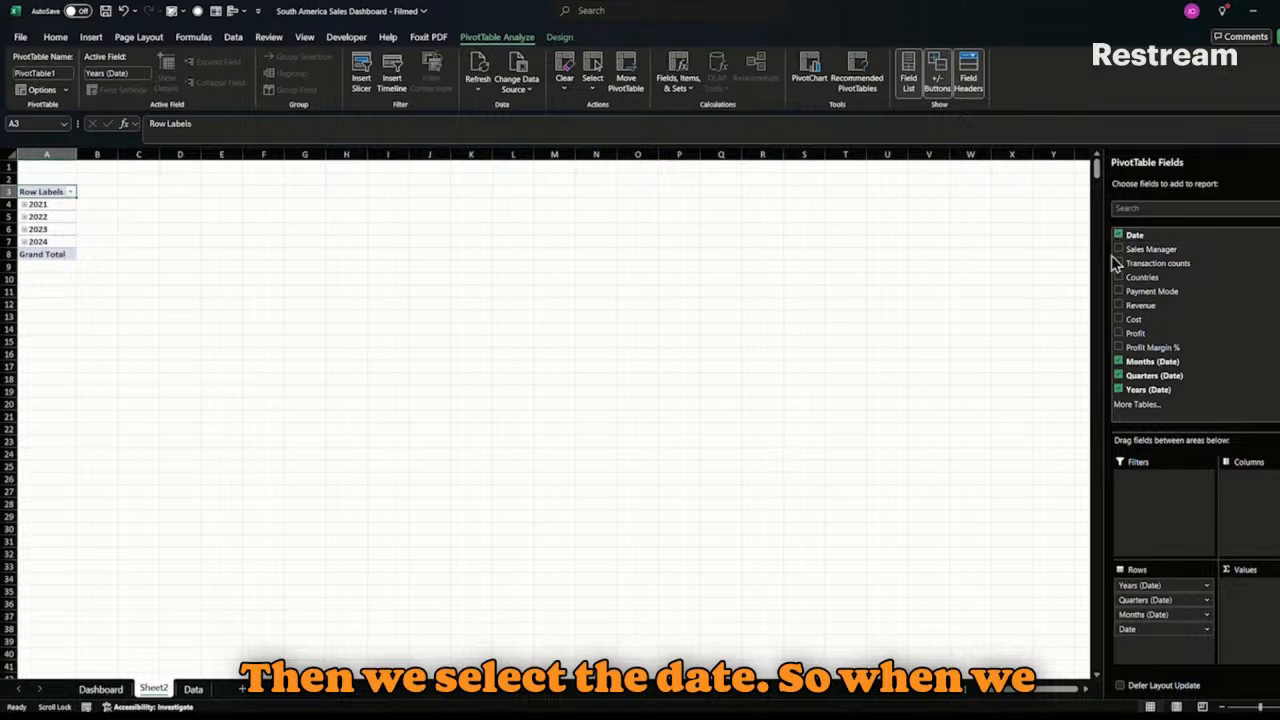
pyautogui.click(1120, 307)
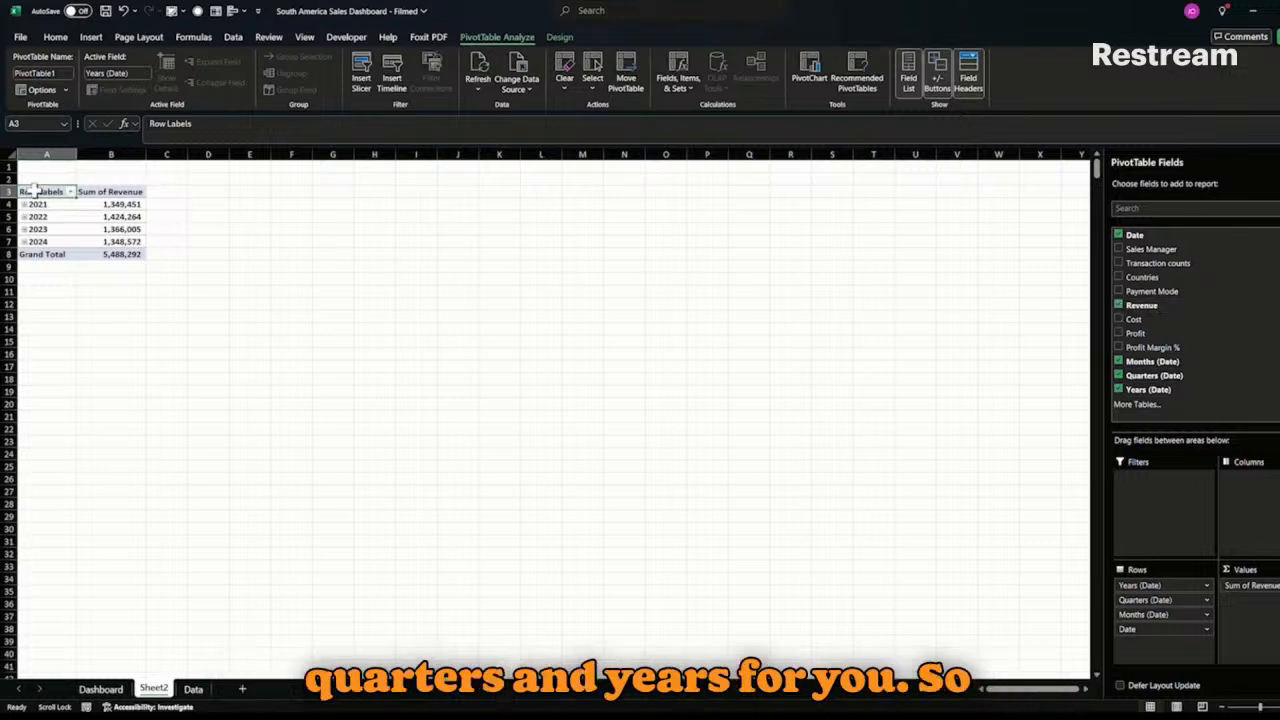
pyautogui.moveTo(33, 190); pyautogui.dragTo(118, 253)
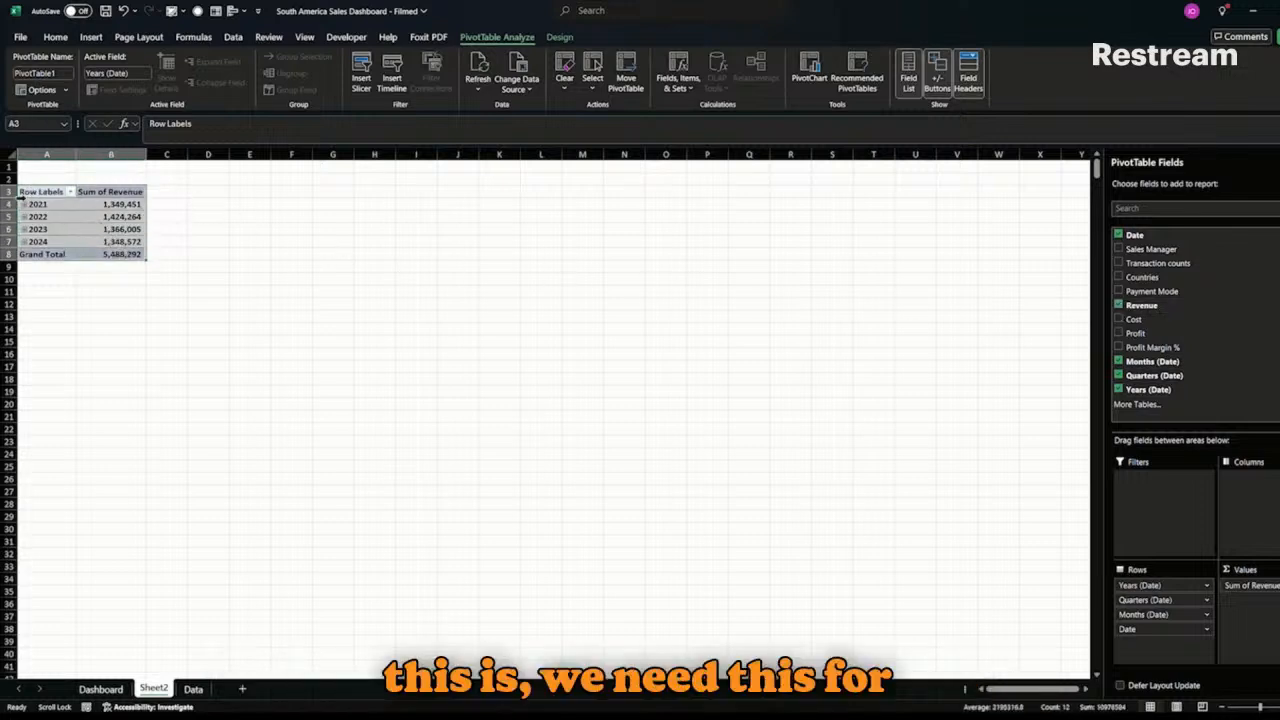
# - Insert two blank rows at the top of the sheet, above the pivot table
pyautogui.click(18, 167)
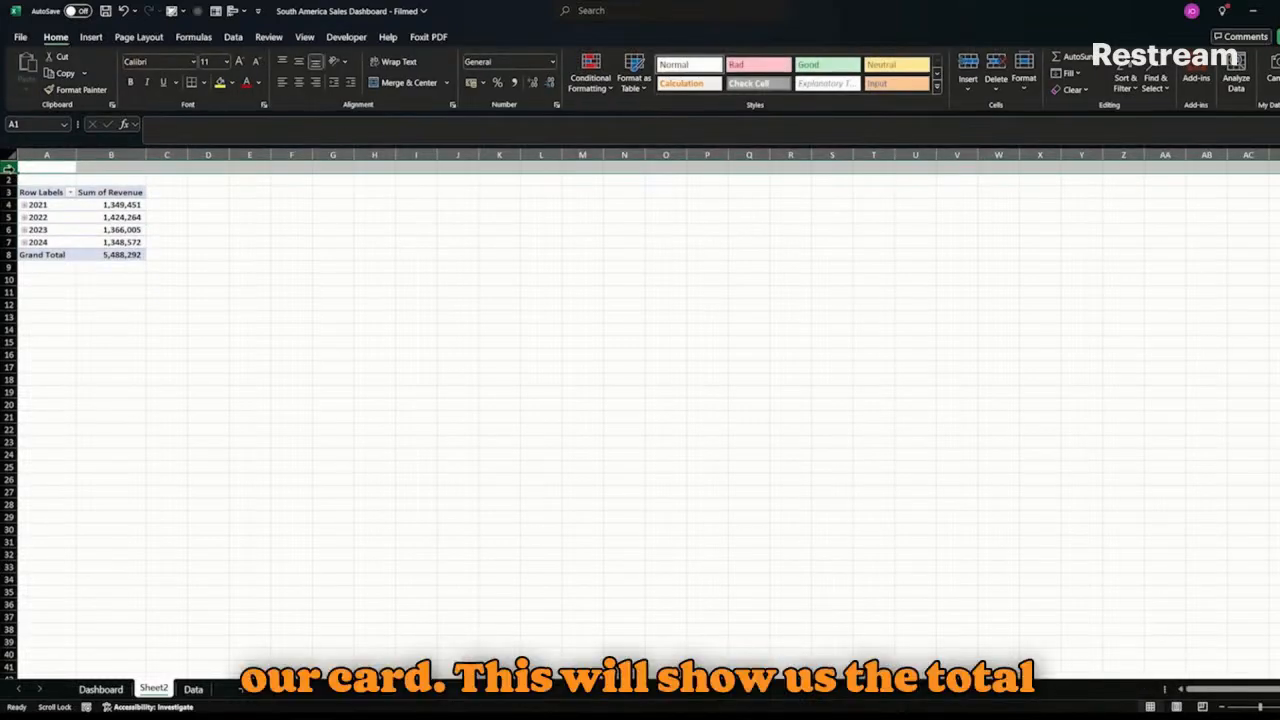
pyautogui.write('=')
pyautogui.press('Escape')
pyautogui.click(43, 300)
pyautogui.moveTo(7, 171); pyautogui.dragTo(6, 168)
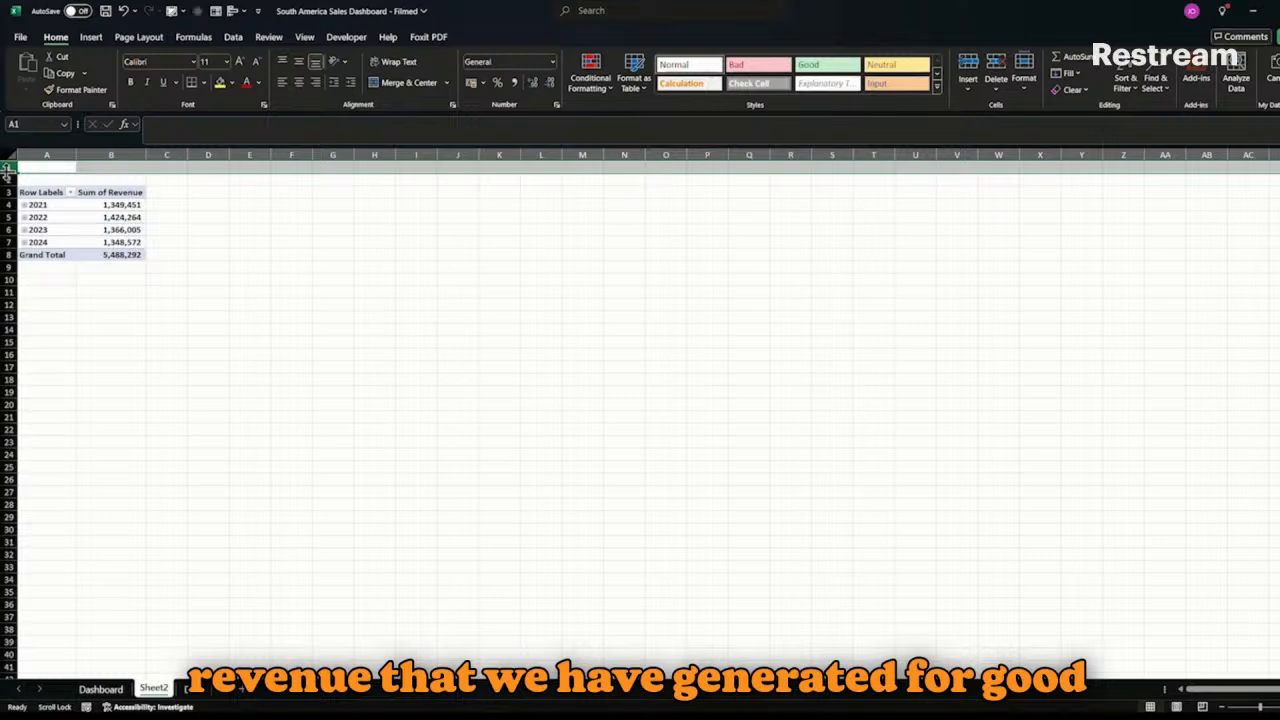
pyautogui.rightClick(7, 168)
pyautogui.click(40, 303)
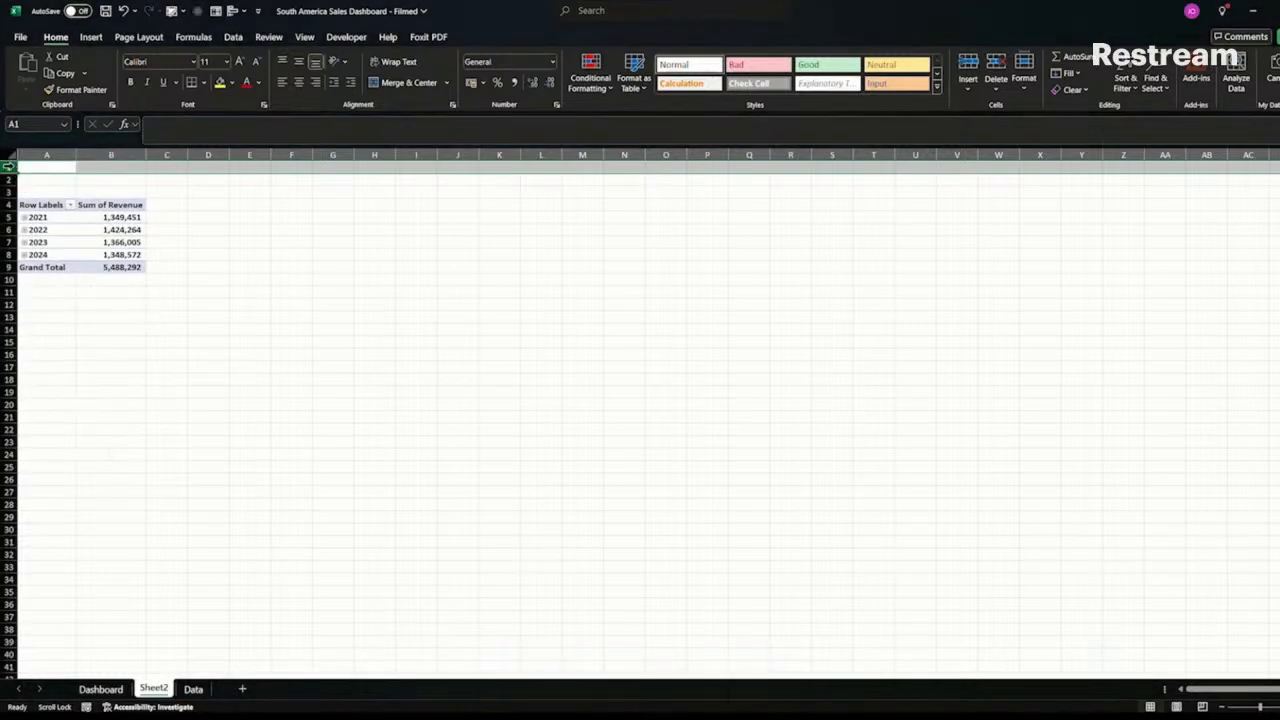
pyautogui.rightClick(8, 170)
pyautogui.click(45, 291)
# - Make Years (Date) a report filter of the pivot table and filter it to 2024
pyautogui.click(58, 244)
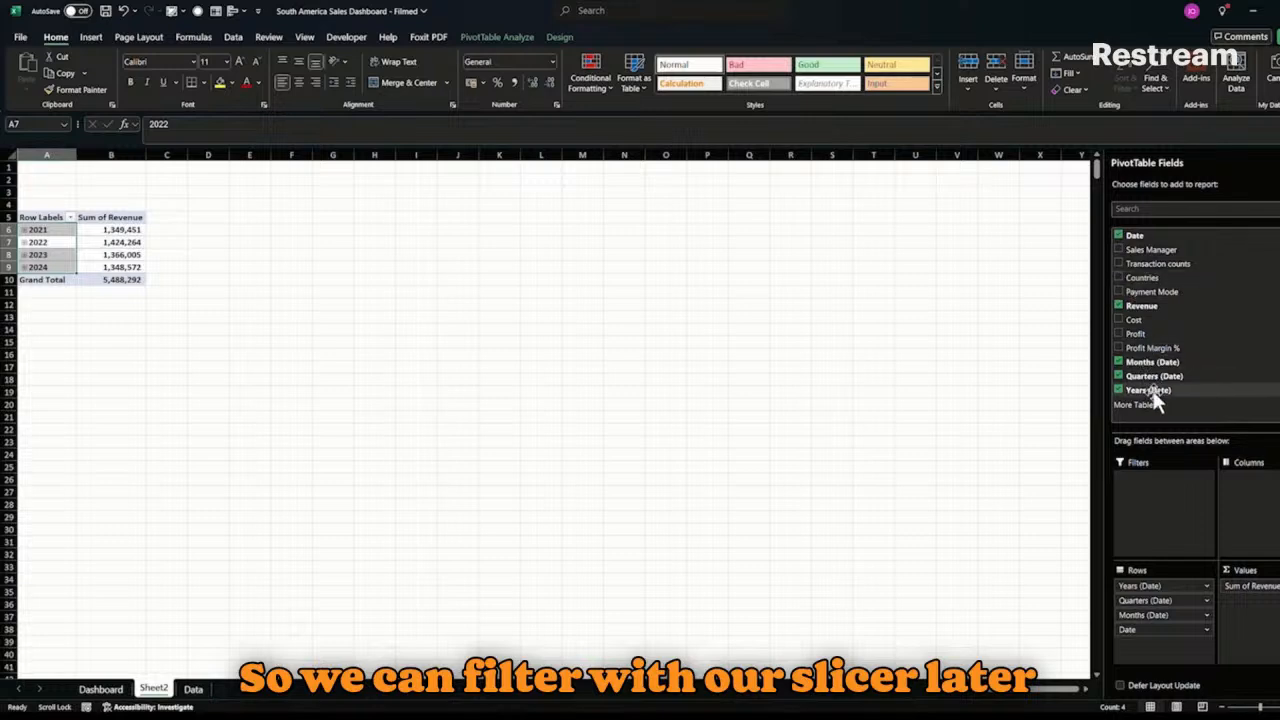
pyautogui.moveTo(1157, 400); pyautogui.dragTo(1157, 497)
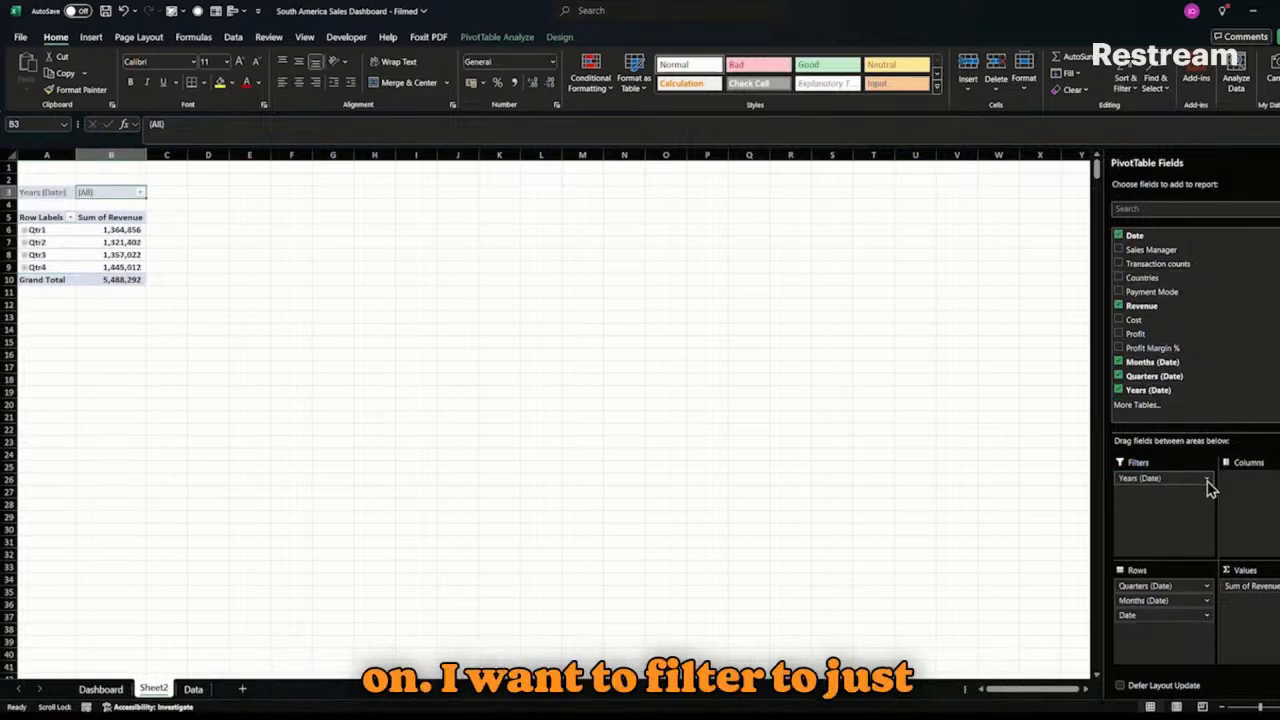
pyautogui.click(139, 192)
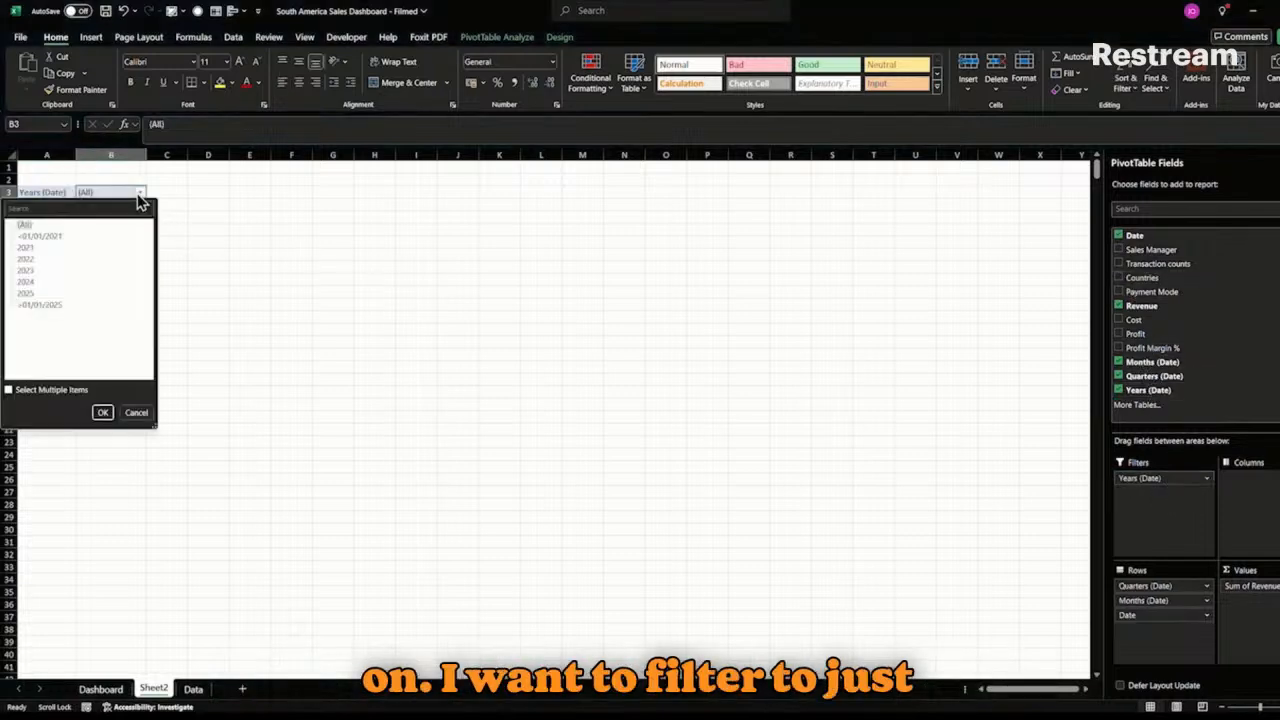
pyautogui.click(26, 279)
pyautogui.click(101, 413)
pyautogui.click(98, 392)
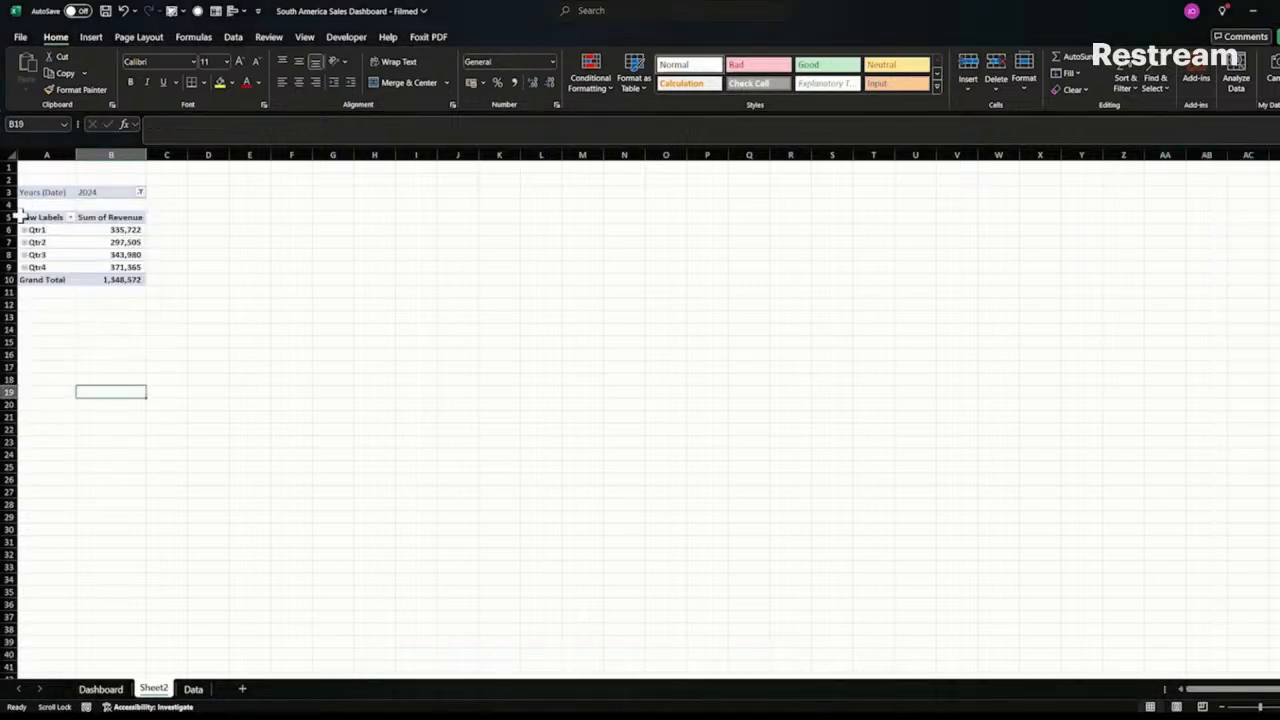
# - Format the pivot table's revenue figures, including the grand total, as Currency with the $ English (United States) symbol
pyautogui.moveTo(114, 234); pyautogui.dragTo(116, 280)
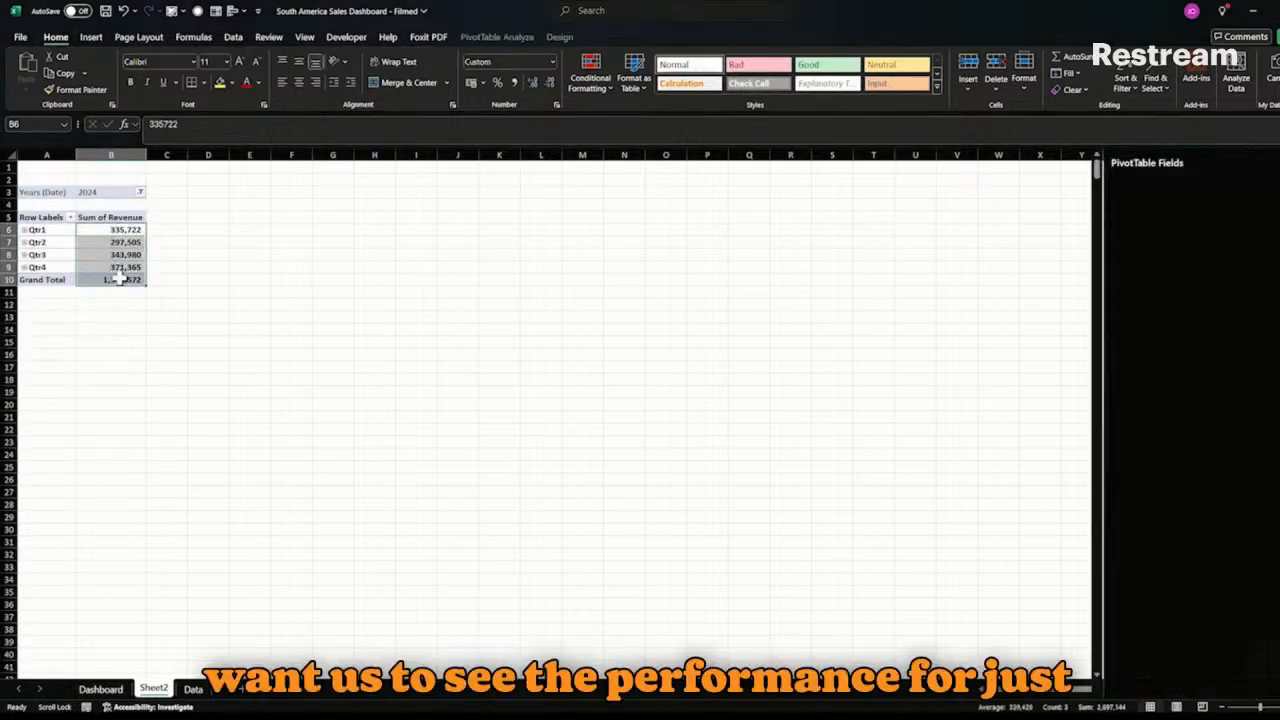
pyautogui.hotkey('ctrl', '1')
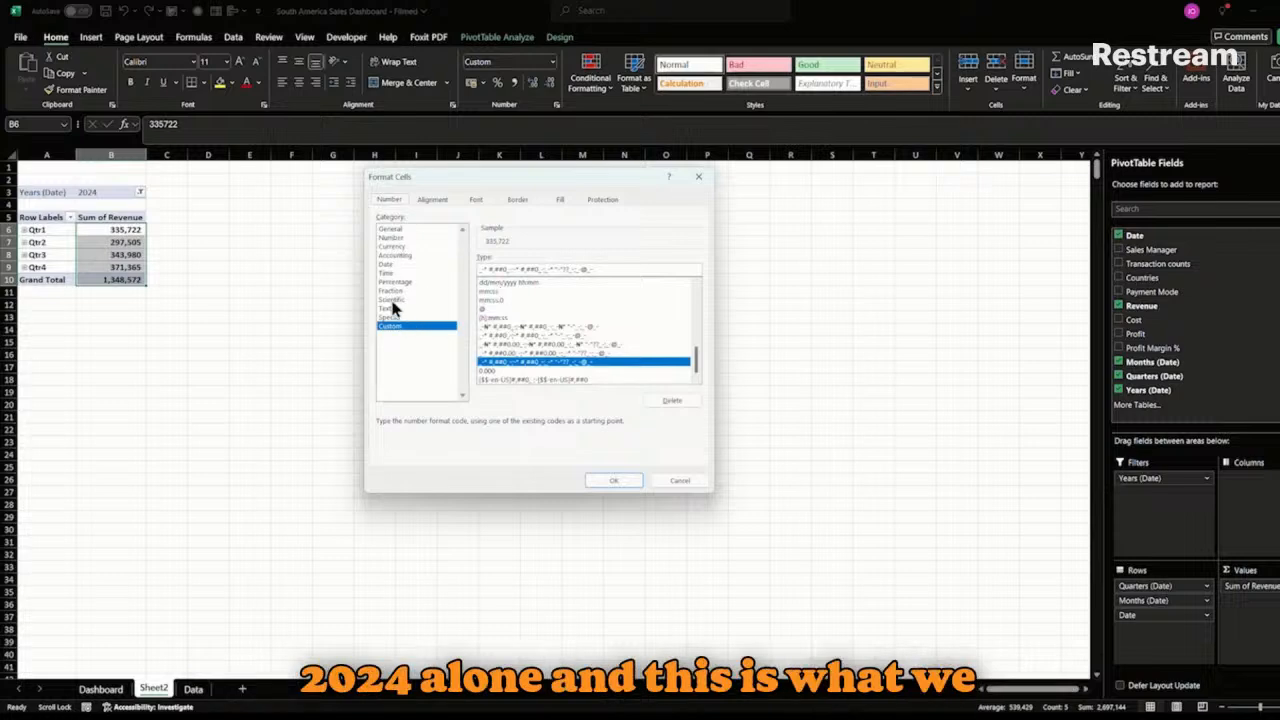
pyautogui.click(394, 247)
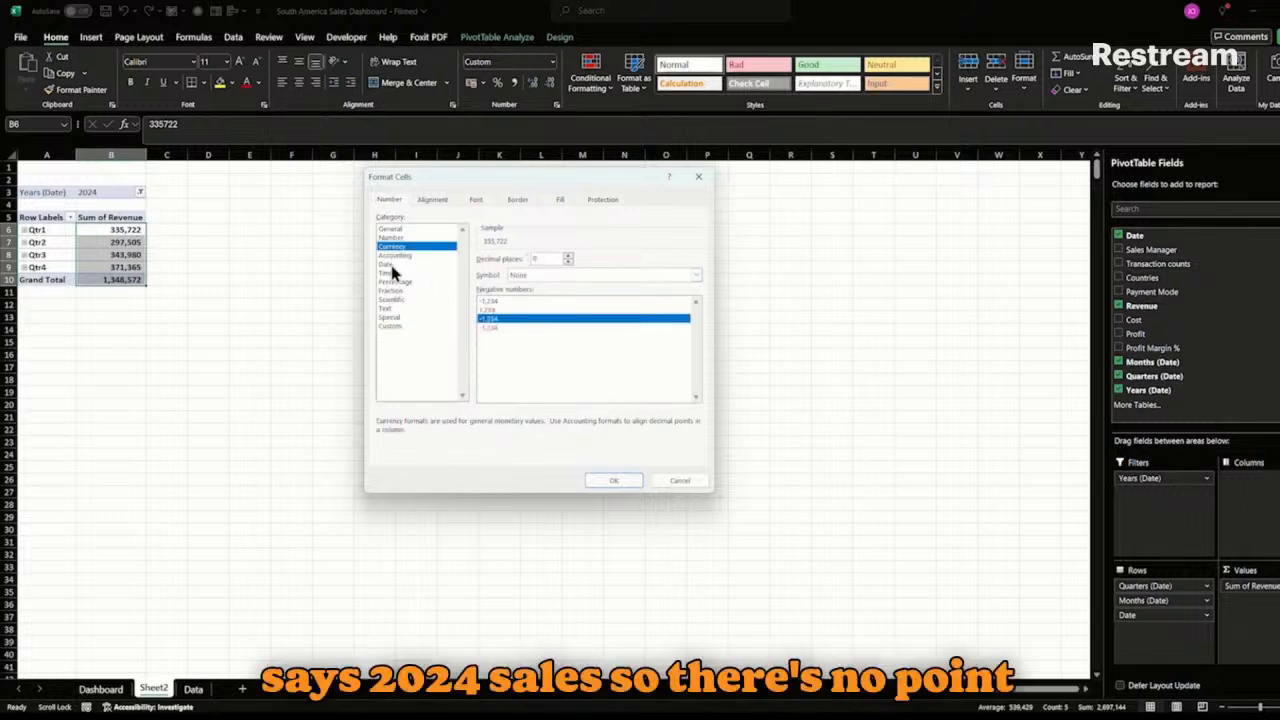
pyautogui.click(510, 274)
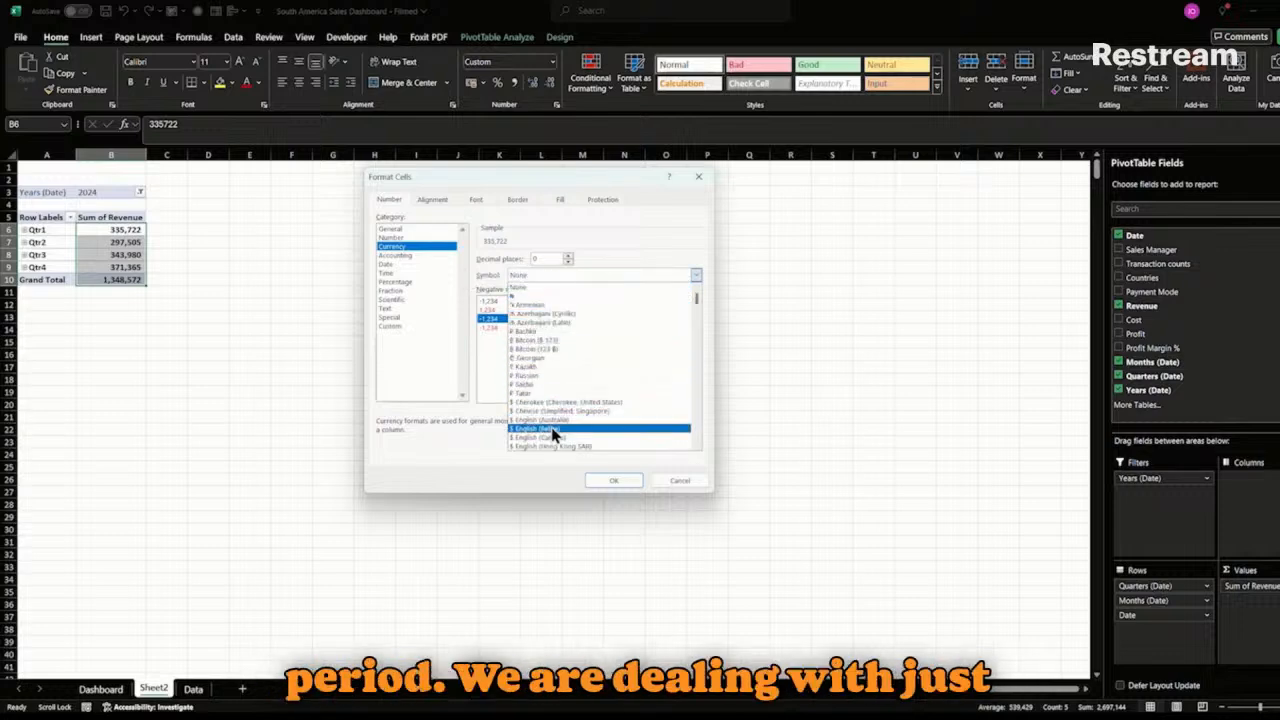
pyautogui.click(698, 446)
pyautogui.click(699, 446)
pyautogui.click(699, 446)
pyautogui.click(699, 446)
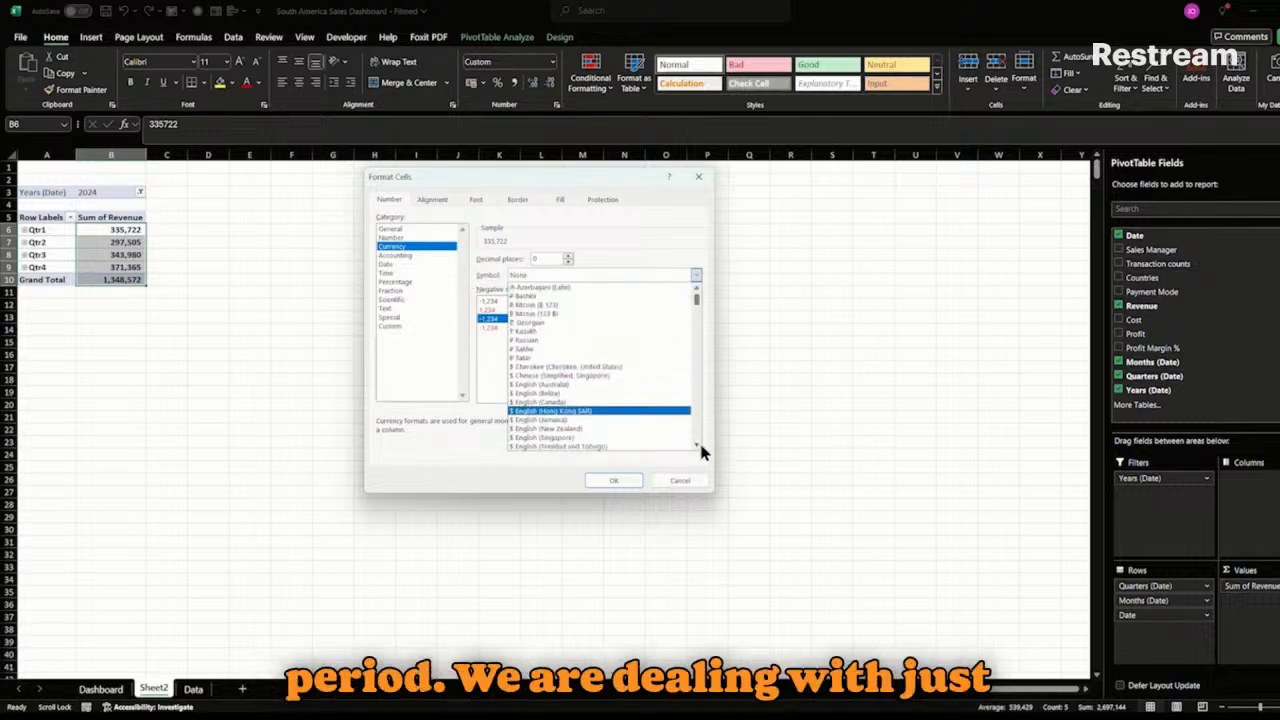
pyautogui.click(699, 446)
pyautogui.click(699, 446)
pyautogui.click(699, 446)
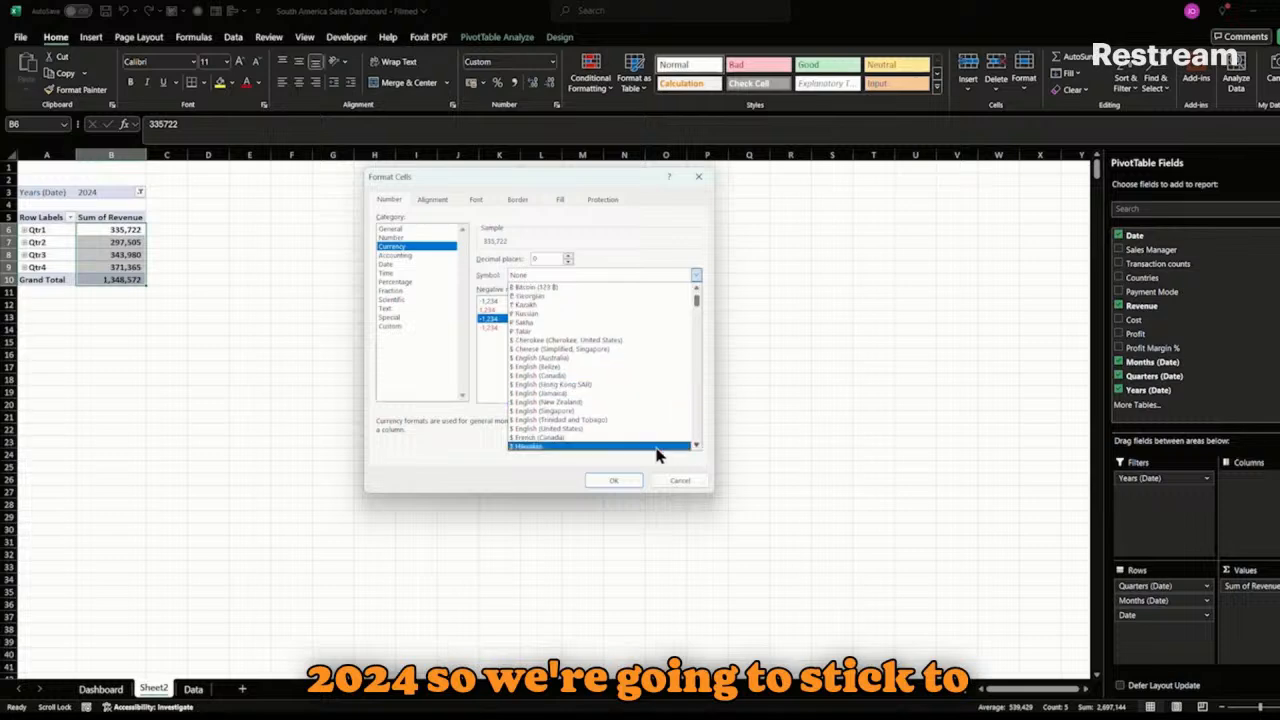
pyautogui.click(534, 432)
pyautogui.click(614, 482)
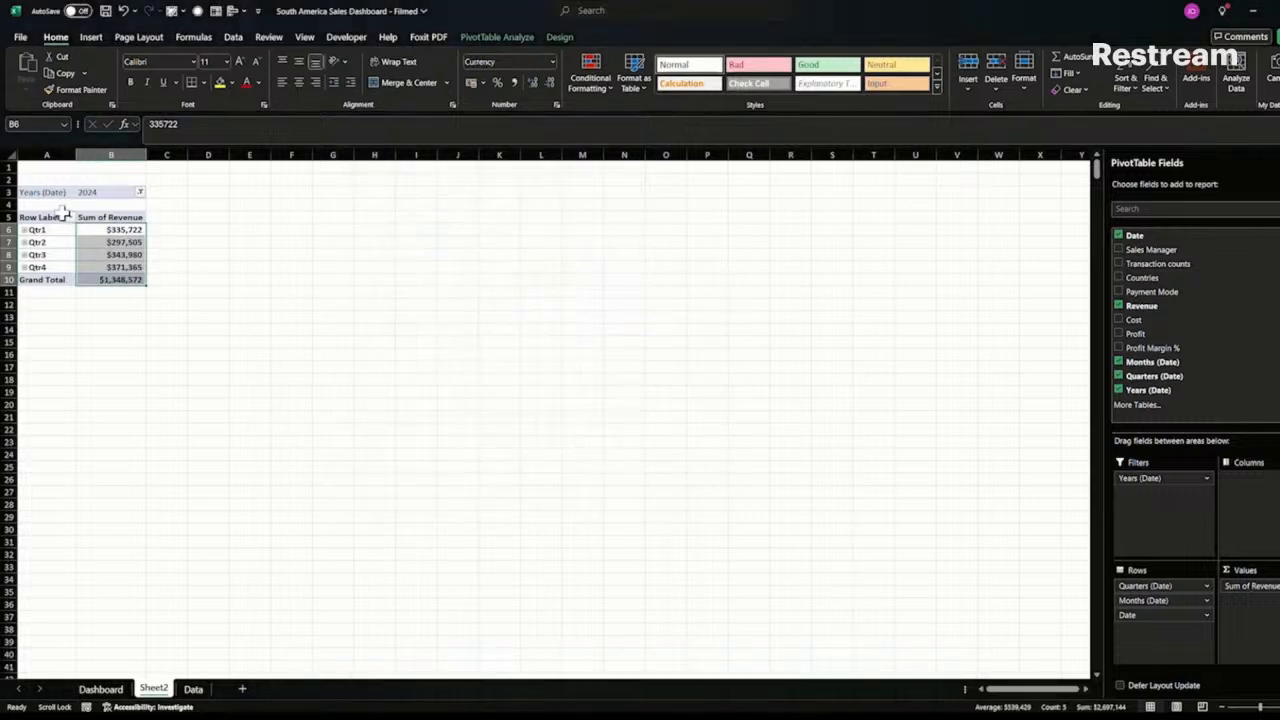
# - Copy the revenue pivot table with its year filter to D3 and replace Revenue with Profit in the copy
pyautogui.moveTo(19, 192); pyautogui.dragTo(107, 279)
pyautogui.hotkey('ctrl', 'c')
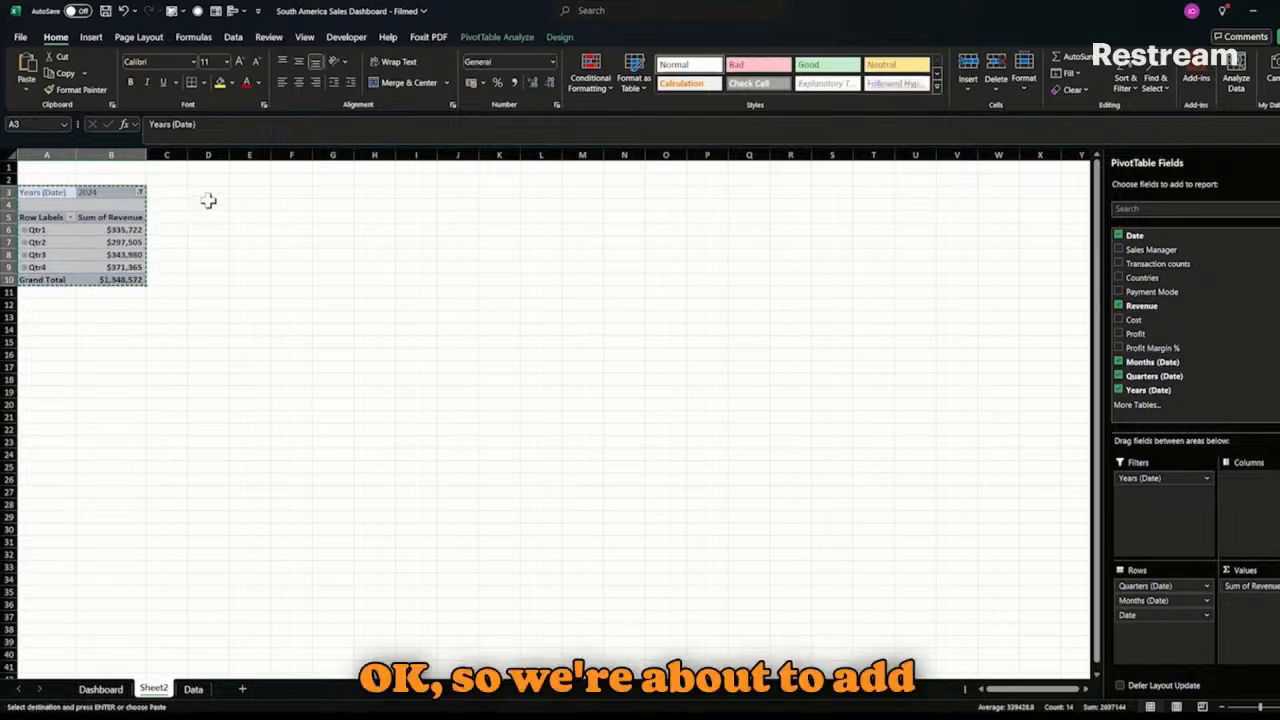
pyautogui.click(206, 192)
pyautogui.hotkey('ctrl', 'v')
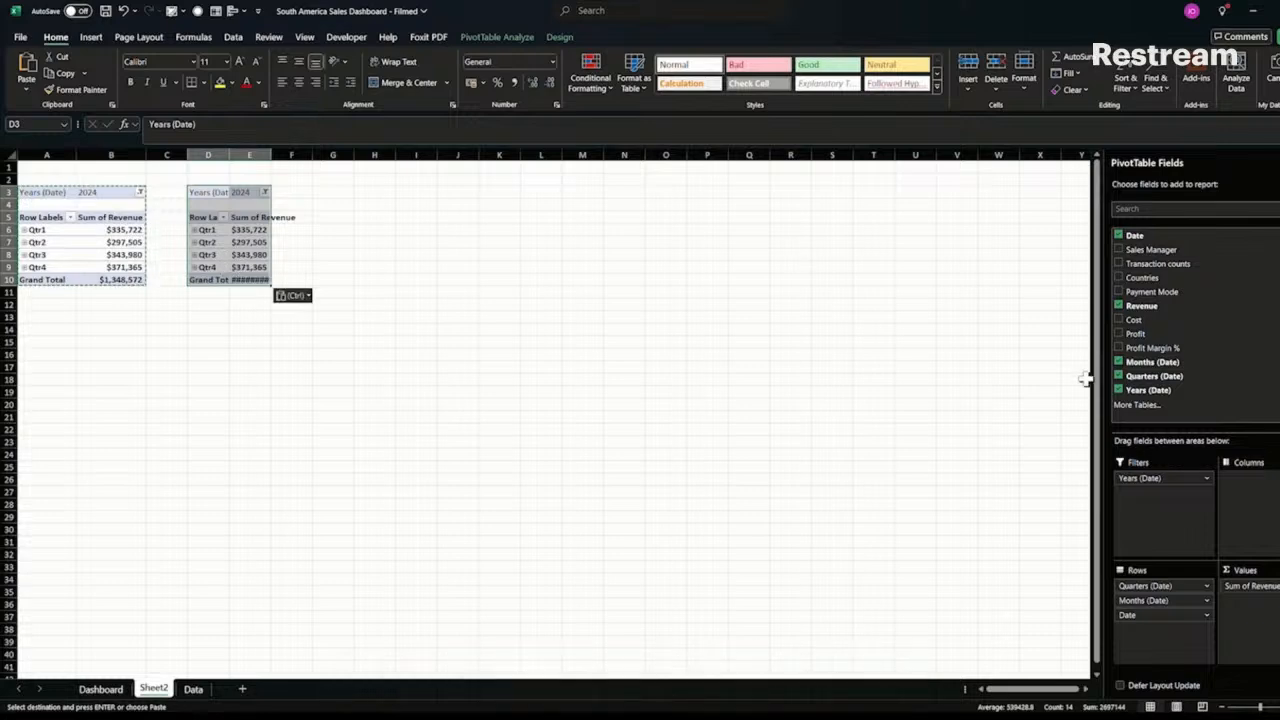
pyautogui.click(1119, 333)
pyautogui.click(1119, 306)
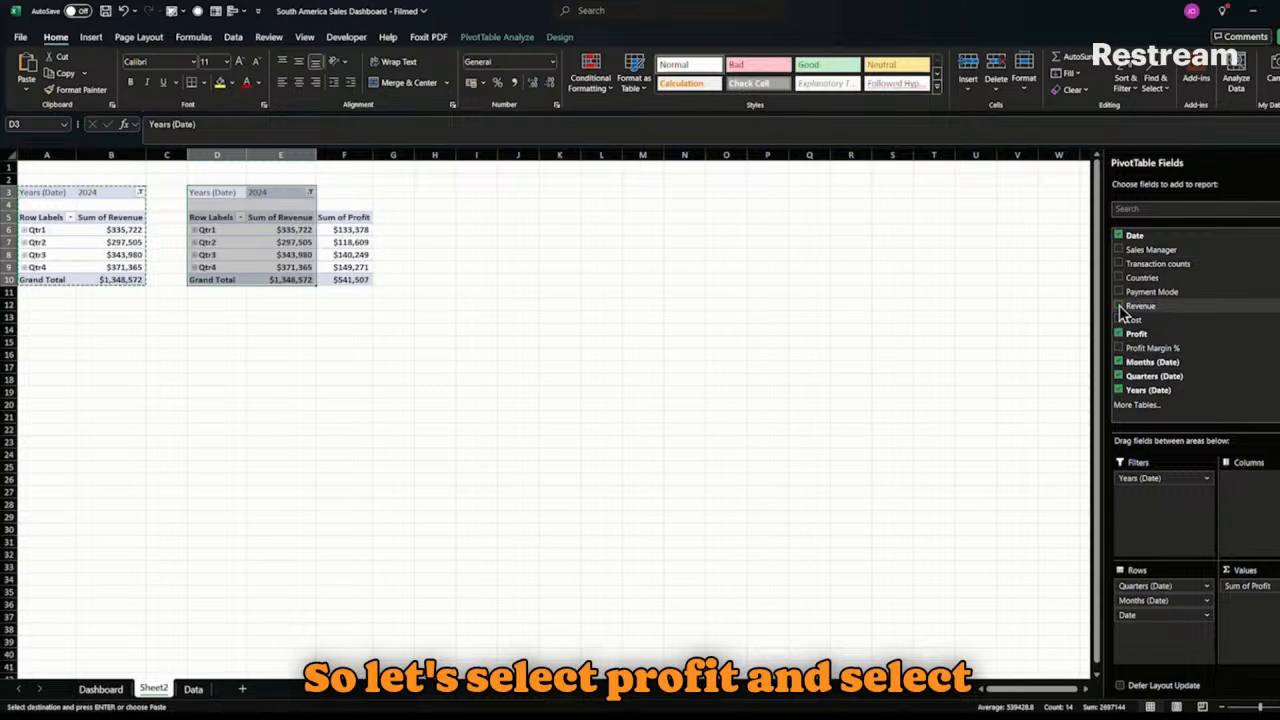
# - Copy the profit pivot table to G3 and replace Profit with Transaction counts in the copy
pyautogui.hotkey('ctrl', 'c')
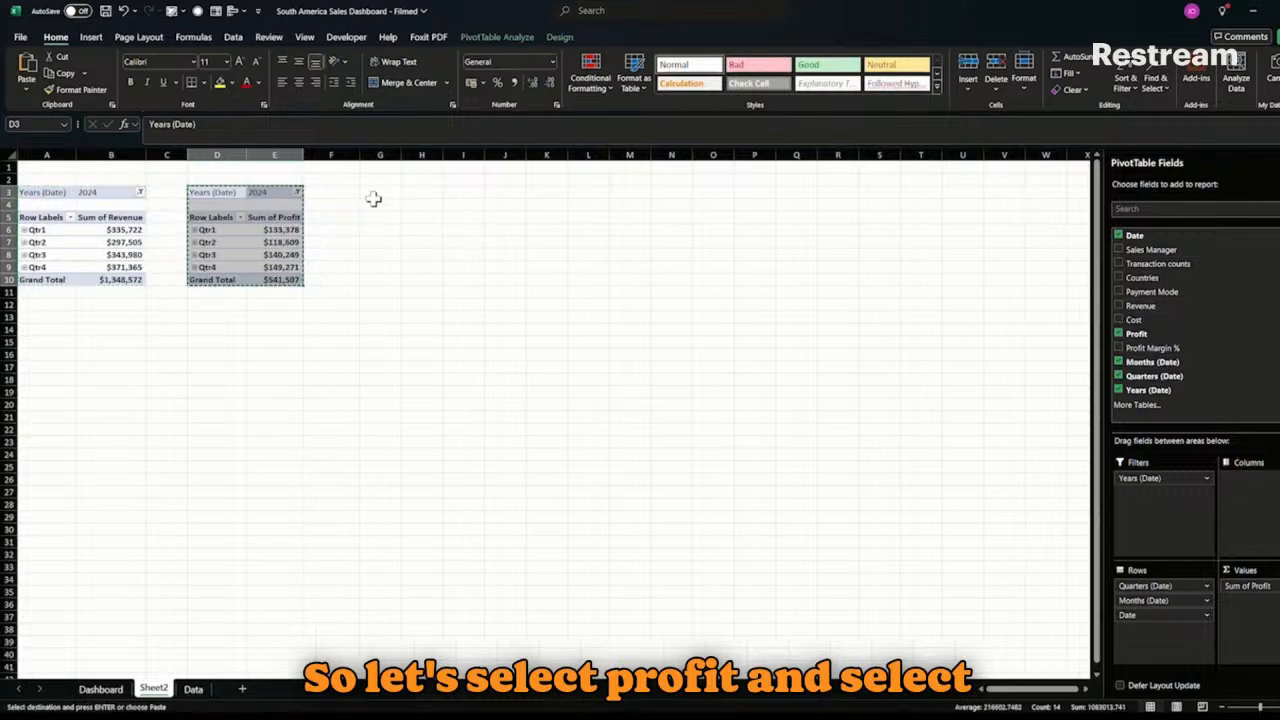
pyautogui.click(373, 199)
pyautogui.hotkey('ctrl', 'v')
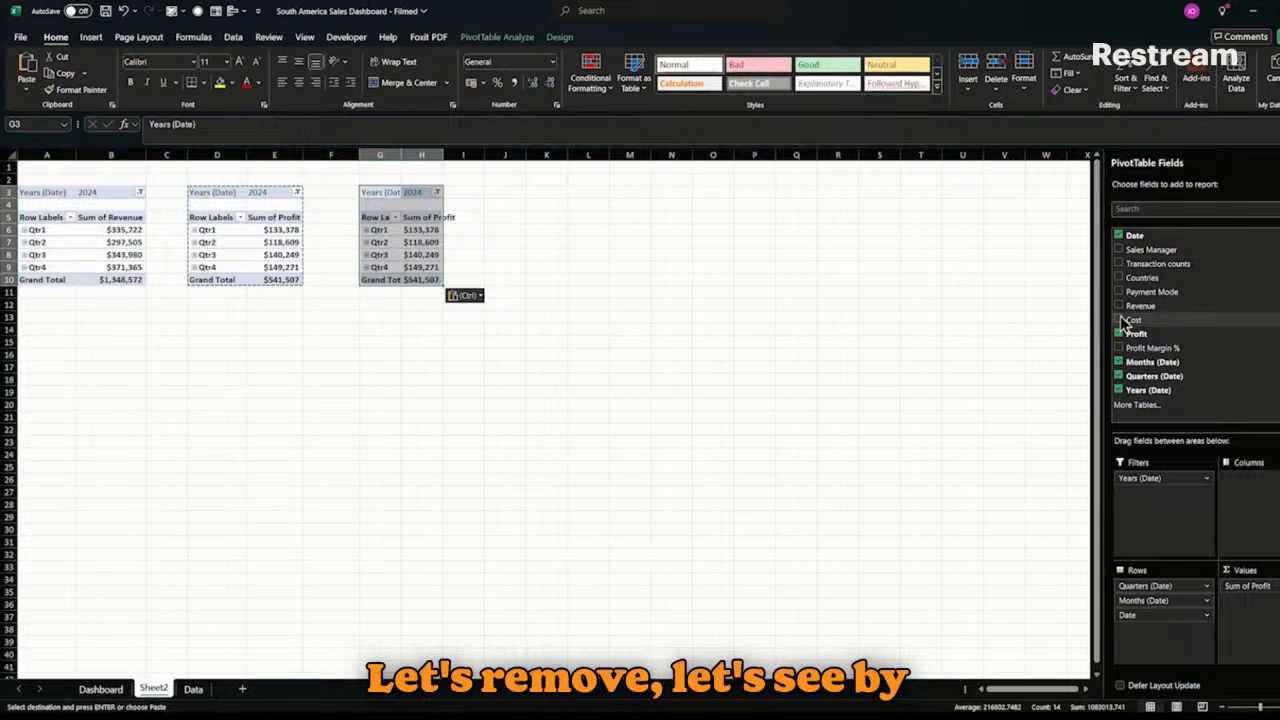
pyautogui.click(1119, 264)
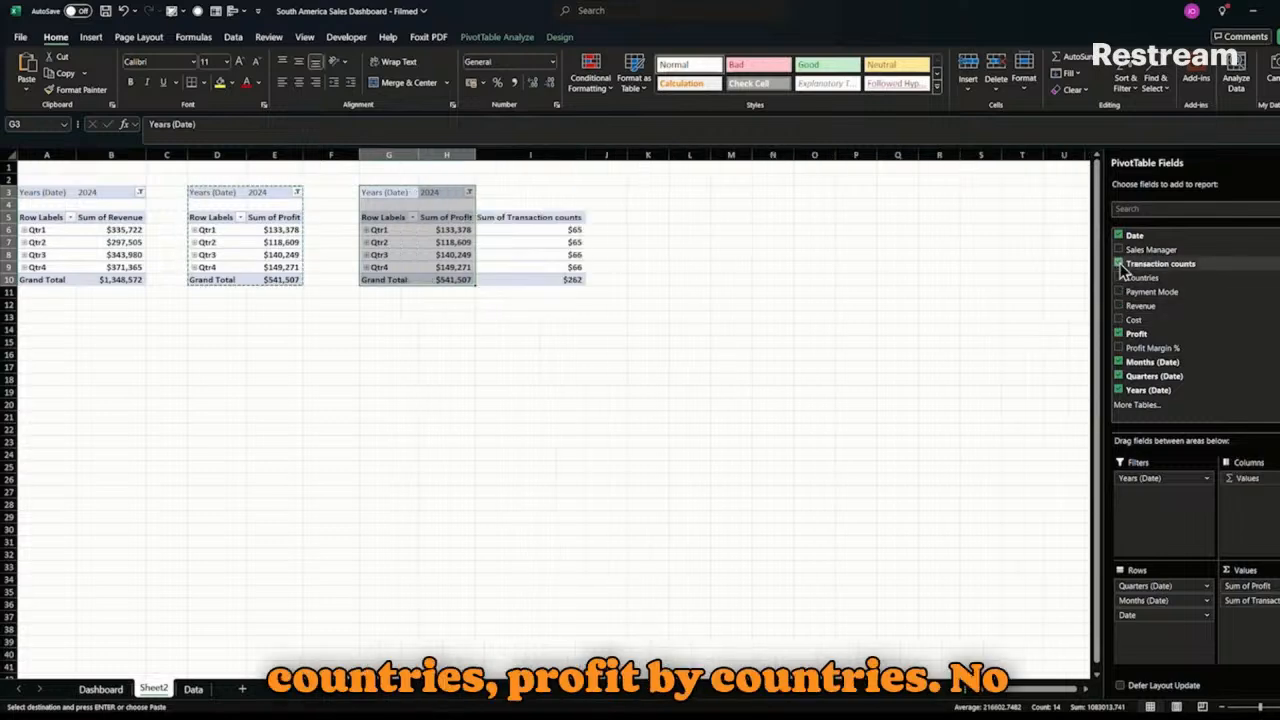
pyautogui.click(1119, 334)
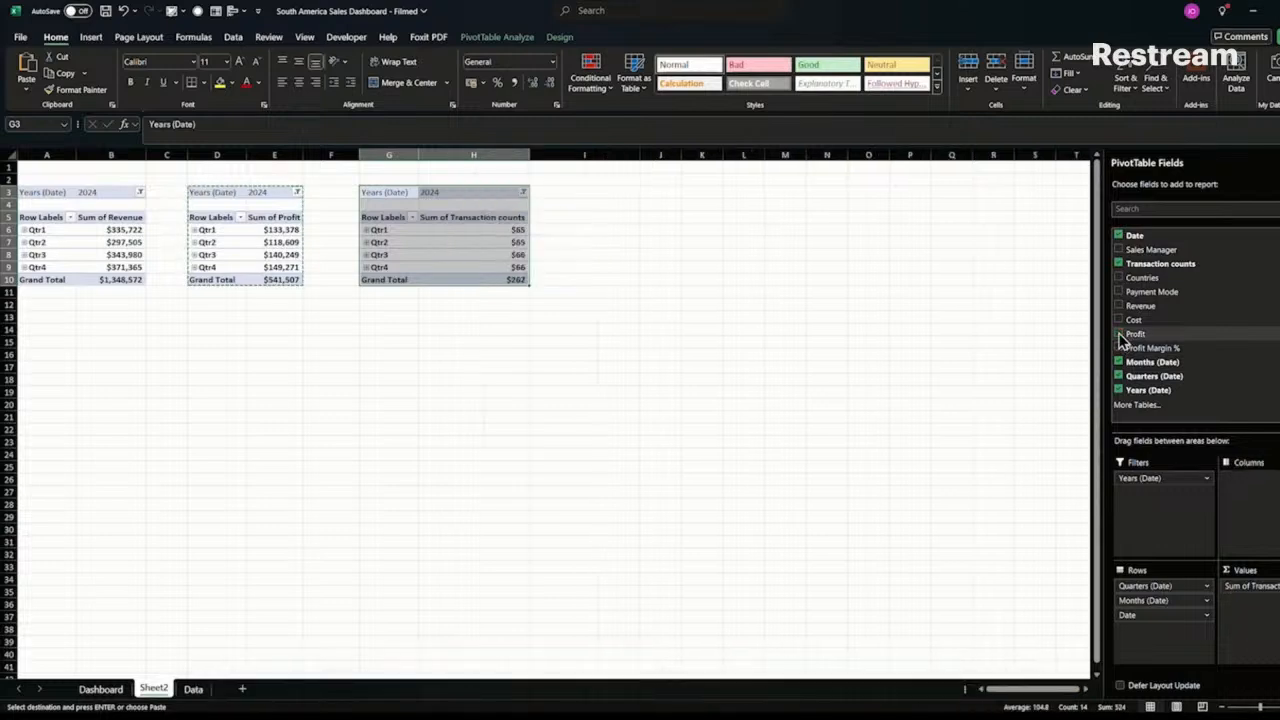
# - Copy the transaction counts pivot table with its year filter to J3 and replace Transaction counts with Cost in the copy
pyautogui.hotkey('ctrl', 'c')
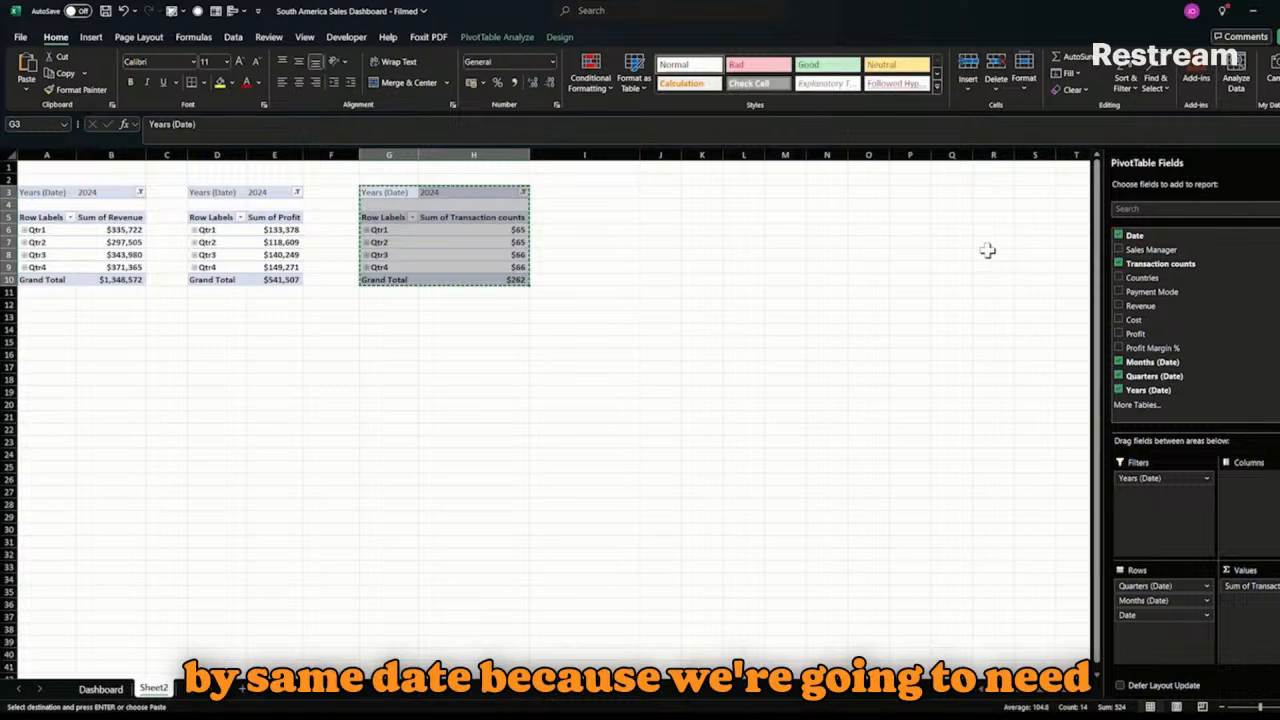
pyautogui.click(661, 192)
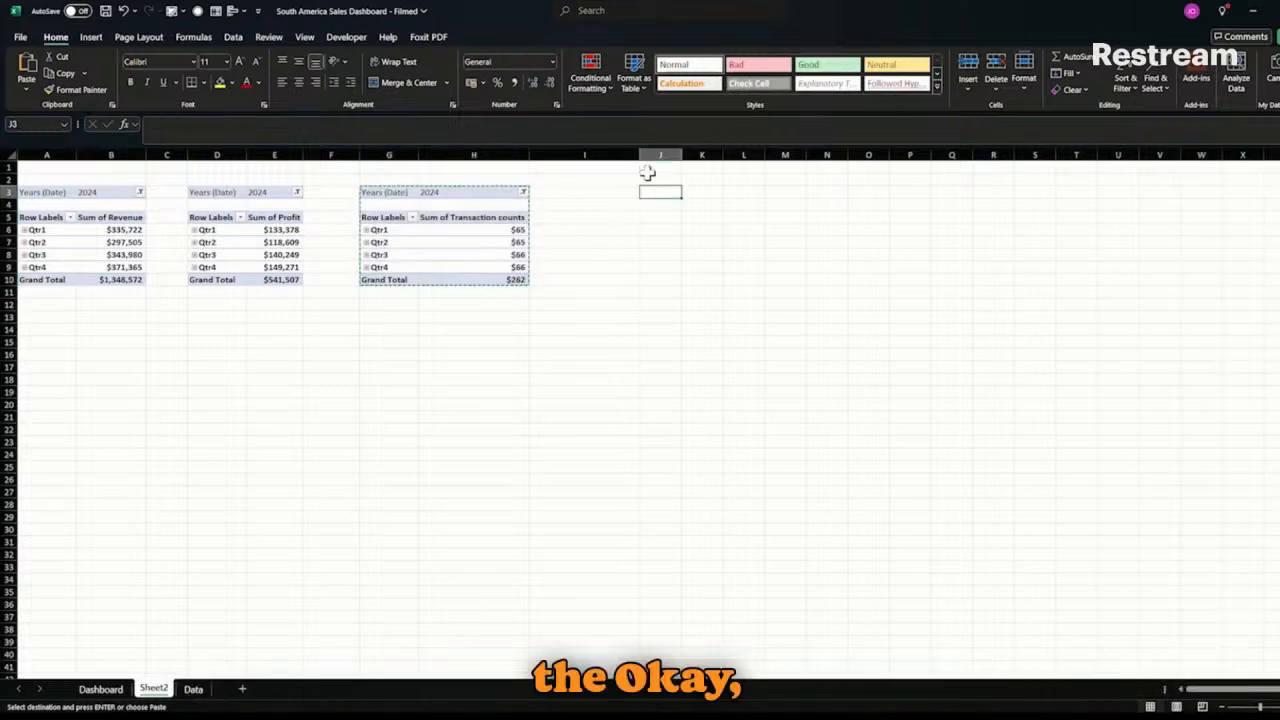
pyautogui.hotkey('ctrl', 'v')
pyautogui.moveTo(640, 153); pyautogui.dragTo(596, 153)
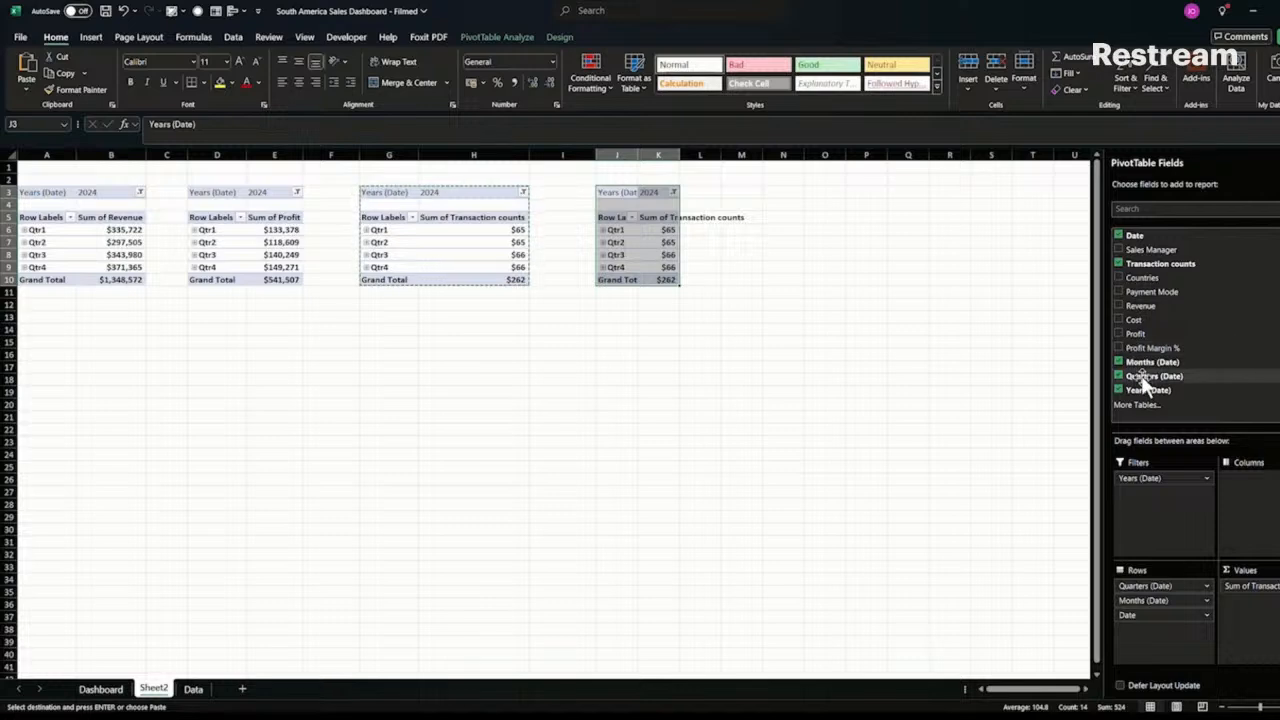
pyautogui.click(1119, 320)
pyautogui.click(1121, 264)
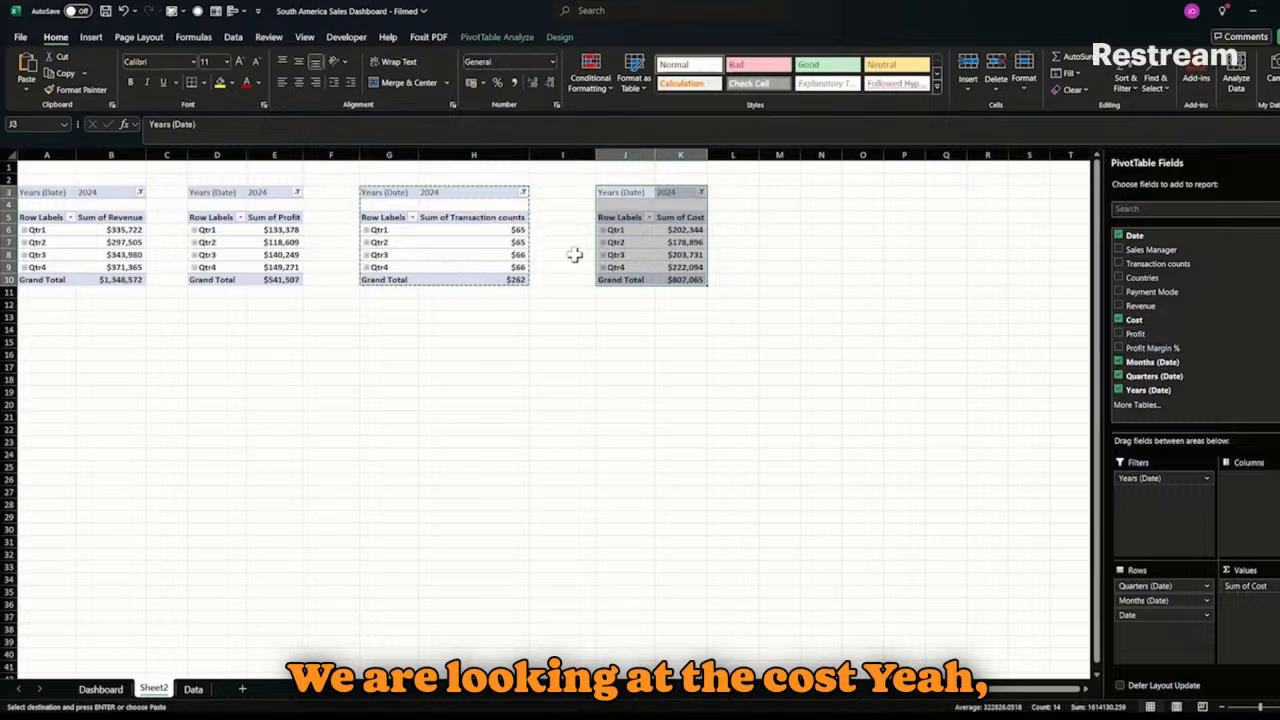
# - Set the number format of the transaction counts pivot table's values, including the grand total, to General
pyautogui.moveTo(515, 230); pyautogui.dragTo(523, 279)
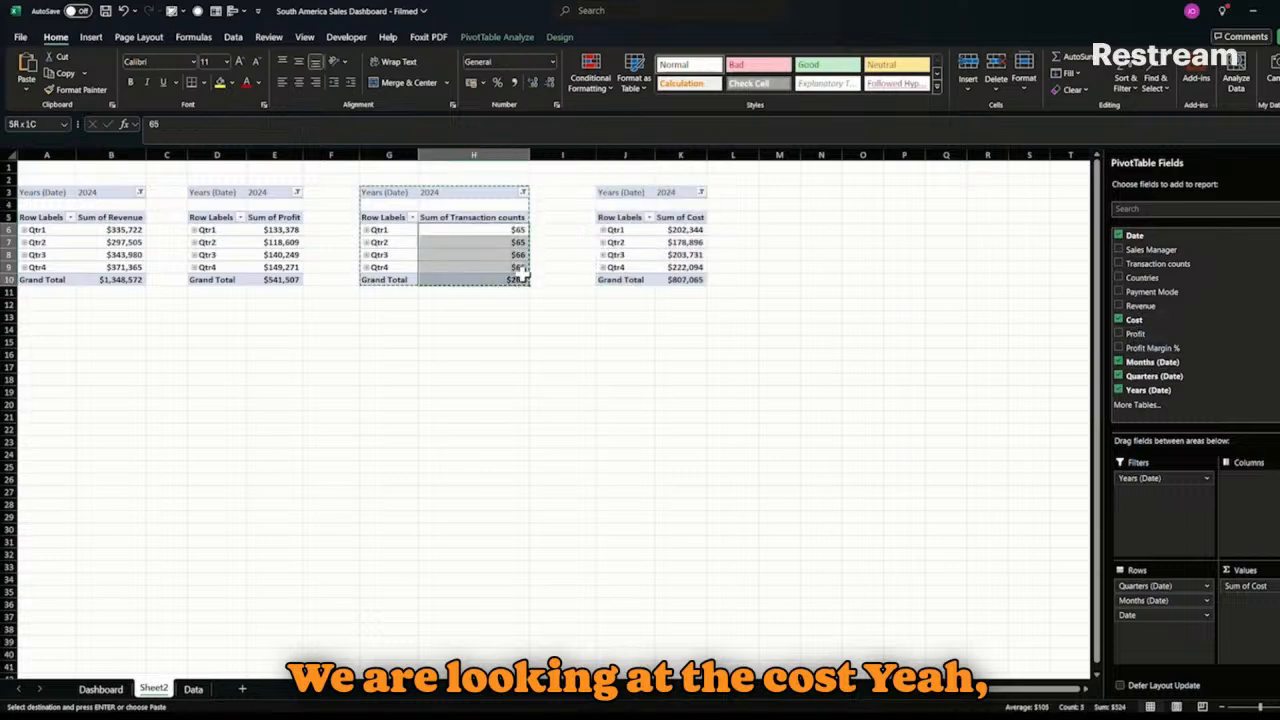
pyautogui.click(518, 62)
pyautogui.write('General')
pyautogui.press('Return')
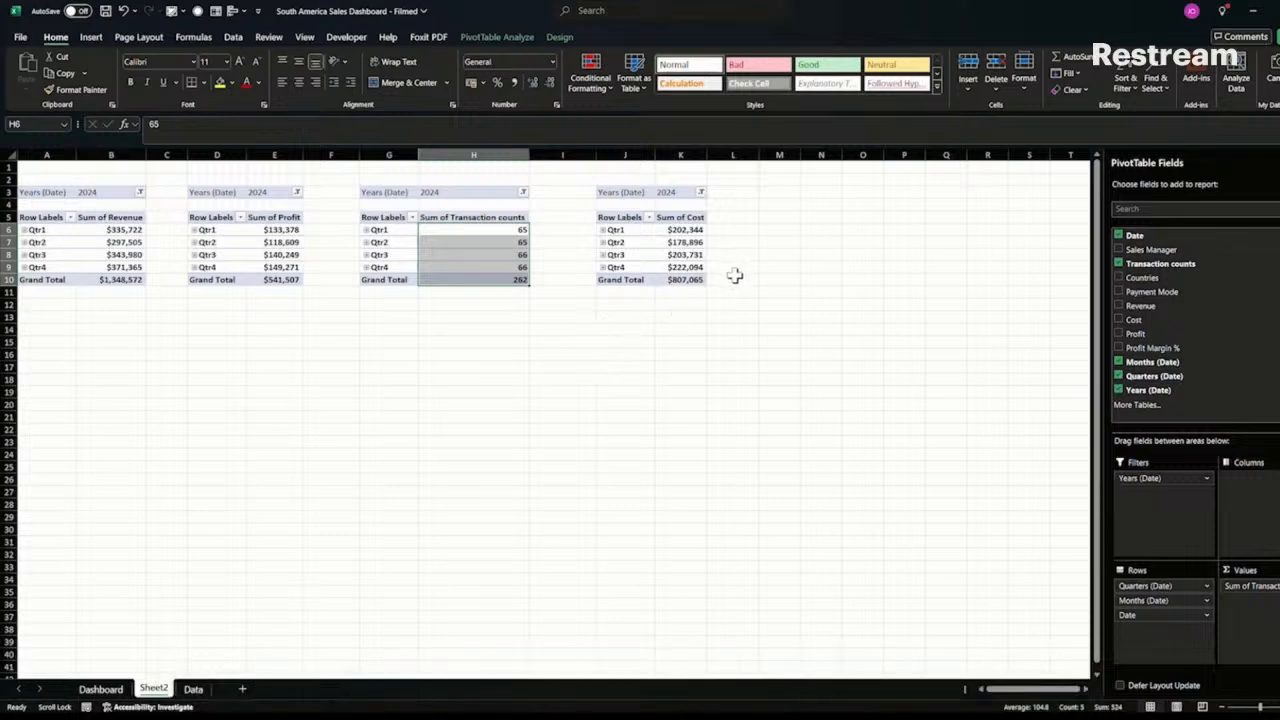
# - Copy the cost pivot table to M3, then replace Date with Countries and Cost with Revenue in the copy
pyautogui.moveTo(608, 203); pyautogui.dragTo(680, 279)
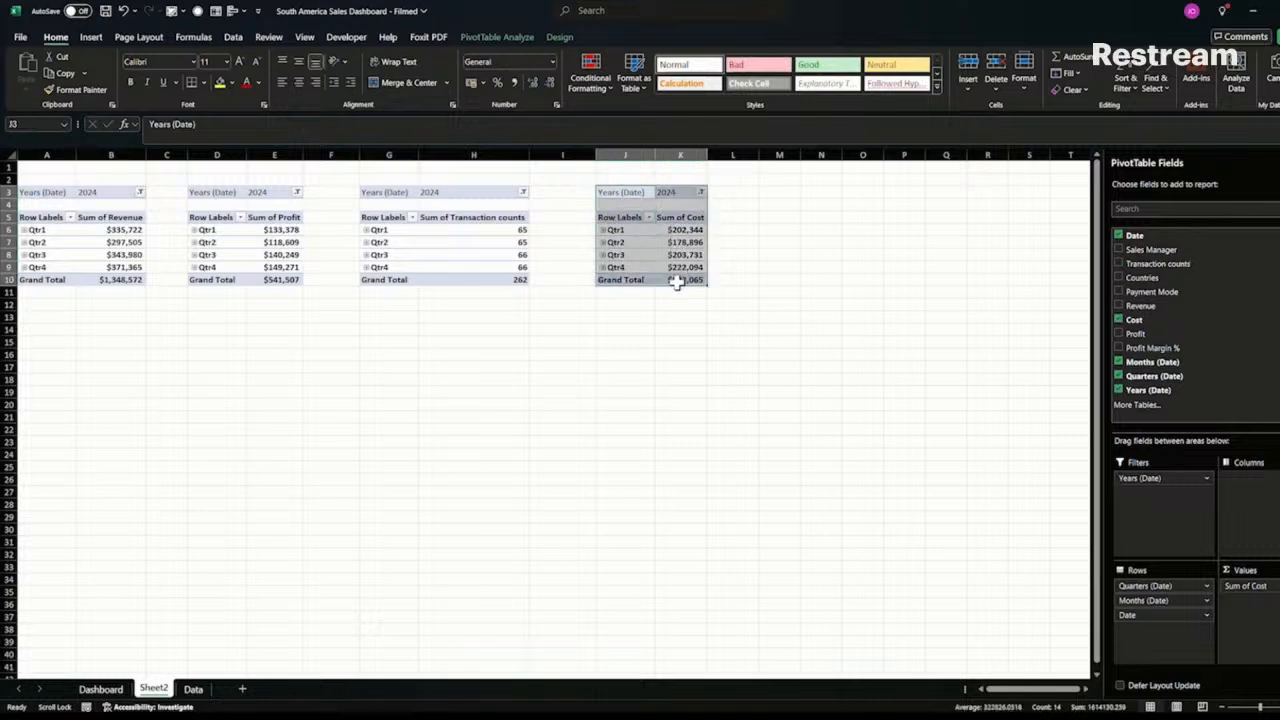
pyautogui.hotkey('ctrl', 'c')
pyautogui.click(762, 191)
pyautogui.hotkey('ctrl', 'v')
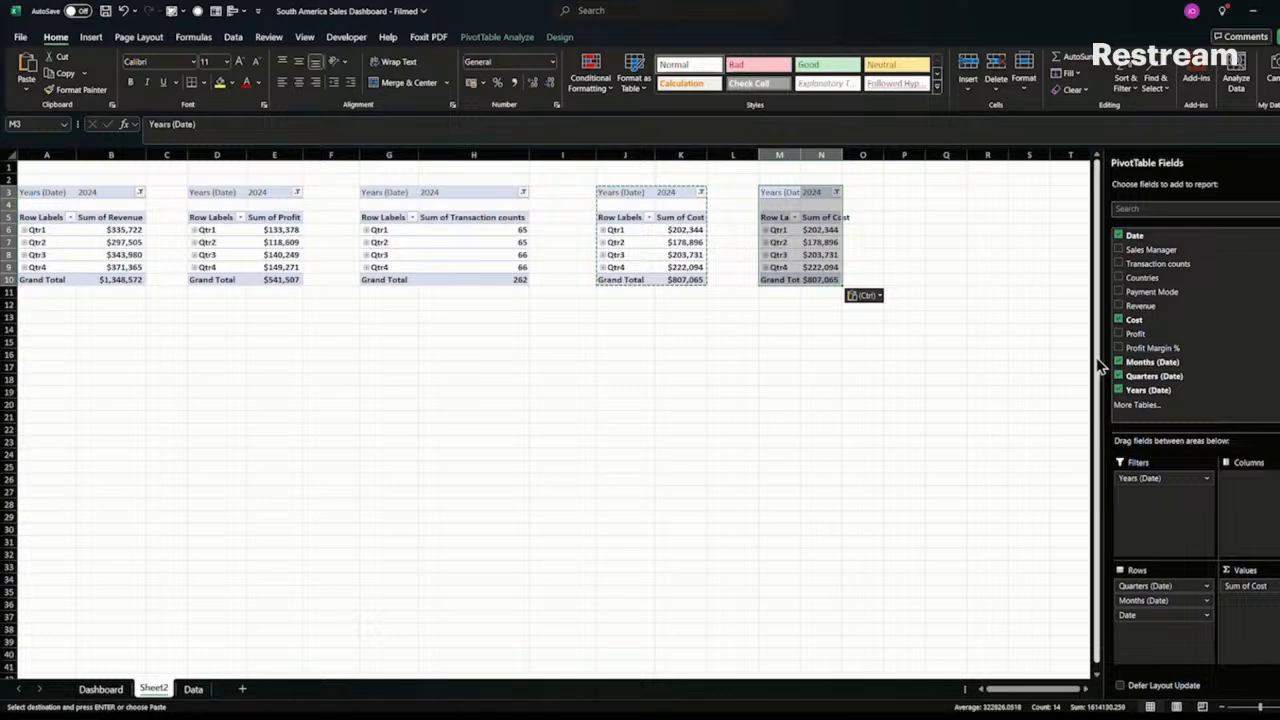
pyautogui.click(1119, 278)
pyautogui.click(1119, 235)
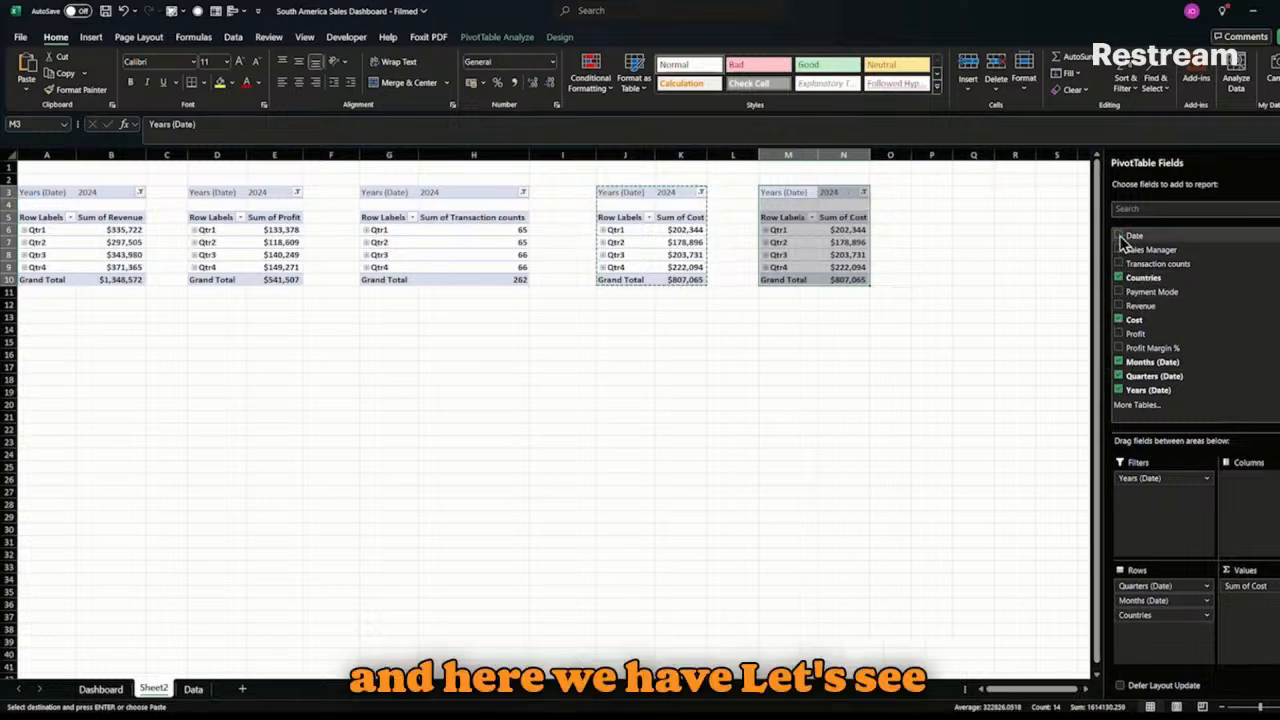
pyautogui.click(1119, 319)
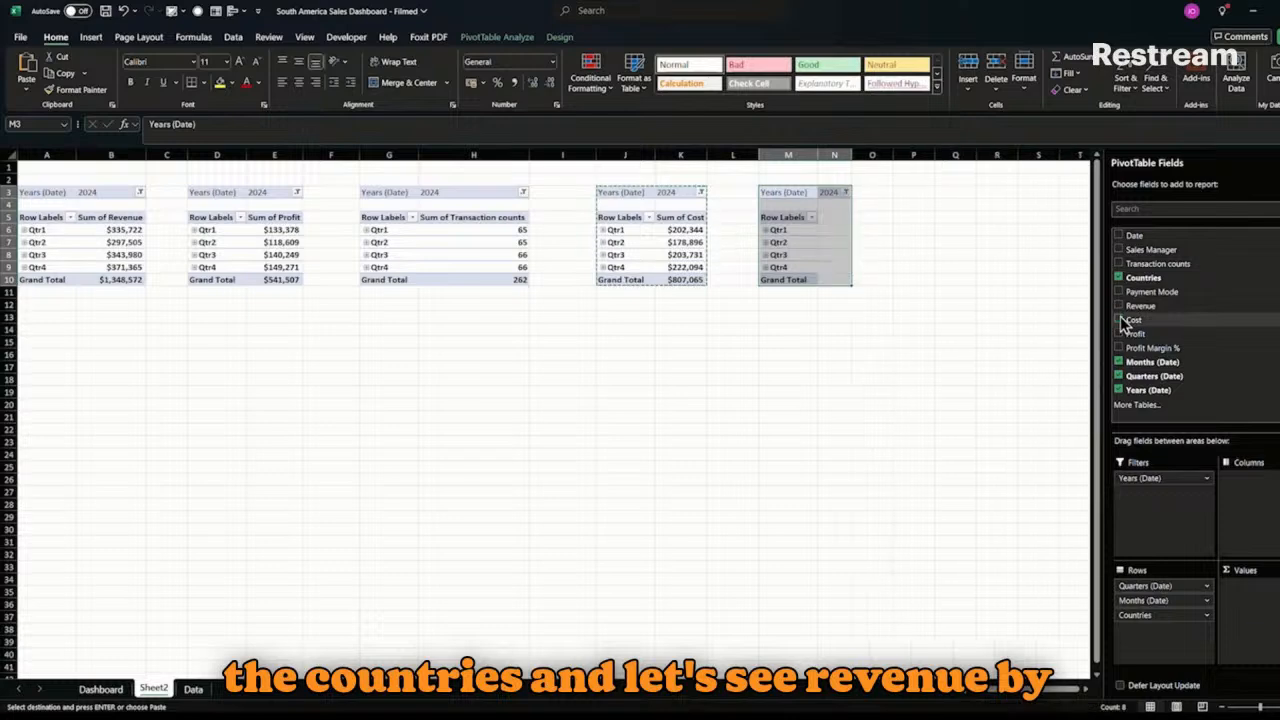
pyautogui.click(1118, 306)
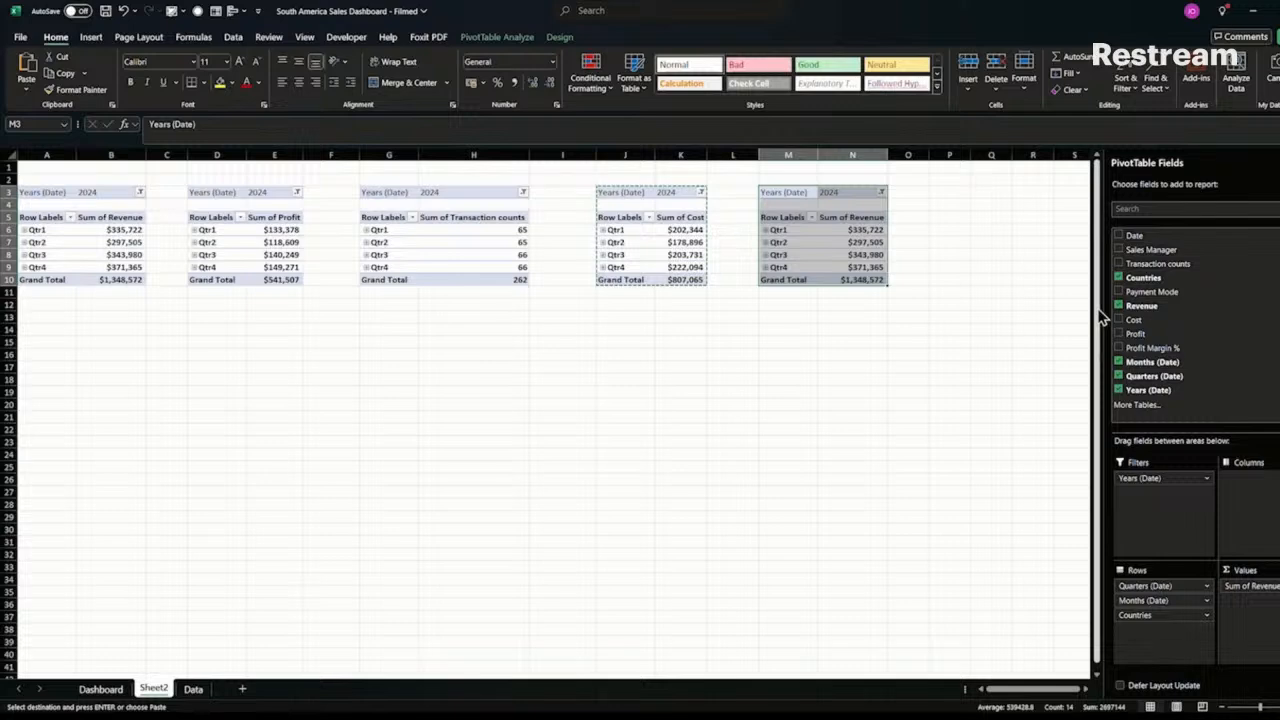
# - Copy the countries revenue pivot table to P3 and replace Countries with Sales Manager in the copy
pyautogui.hotkey('ctrl', 'c')
pyautogui.click(966, 192)
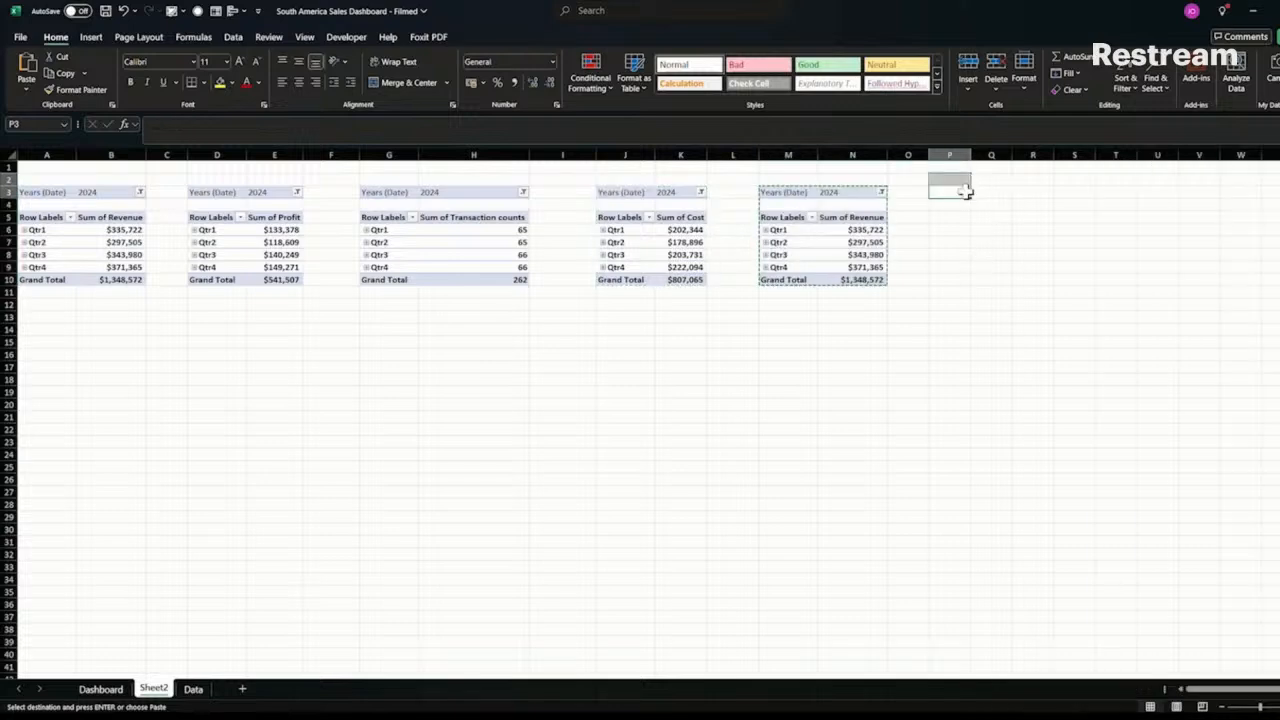
pyautogui.hotkey('ctrl', 'v')
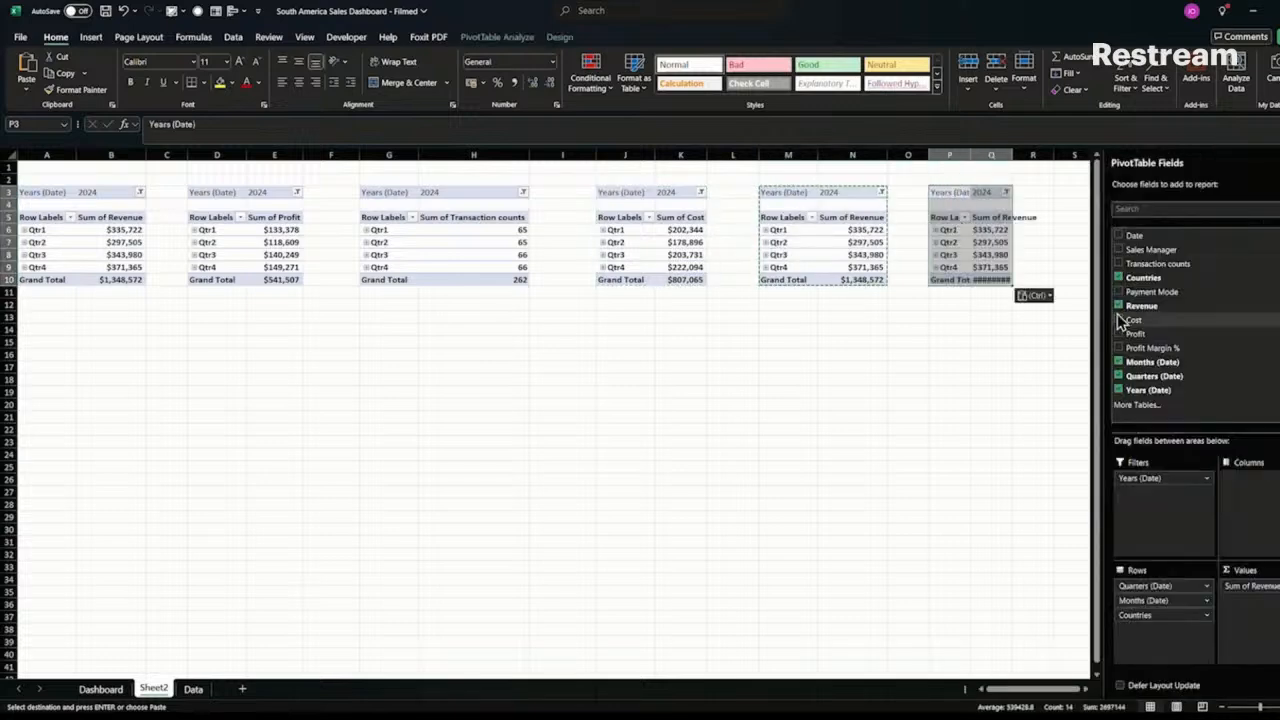
pyautogui.click(1118, 277)
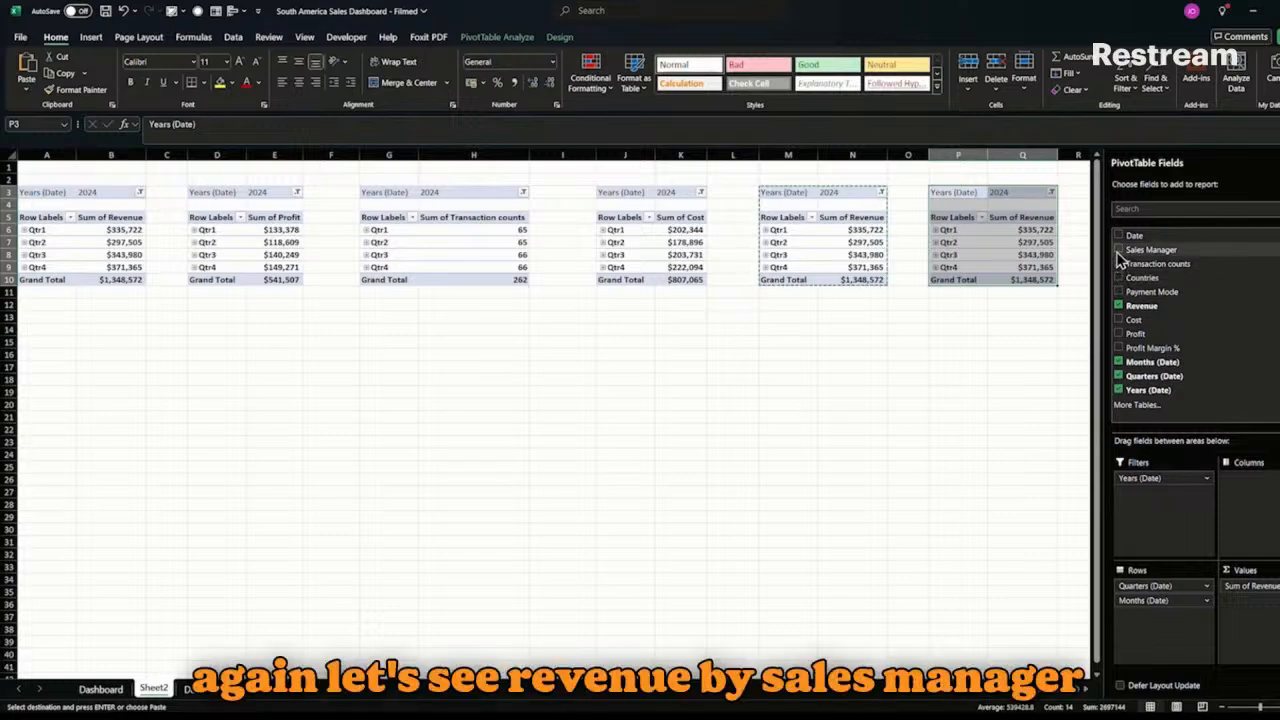
pyautogui.click(1118, 250)
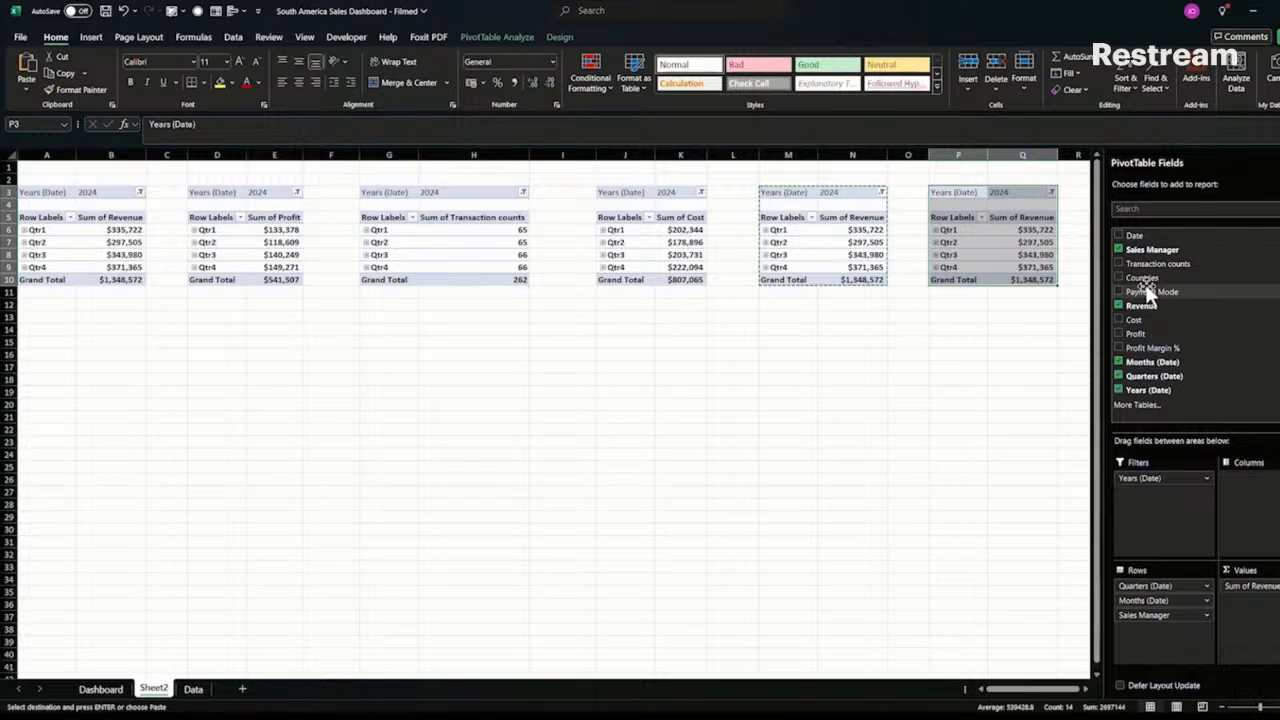
# - Copy the sales manager revenue pivot table to A15 and replace Sales Manager with Payment Mode in the copy
pyautogui.hotkey('ctrl', 'c')
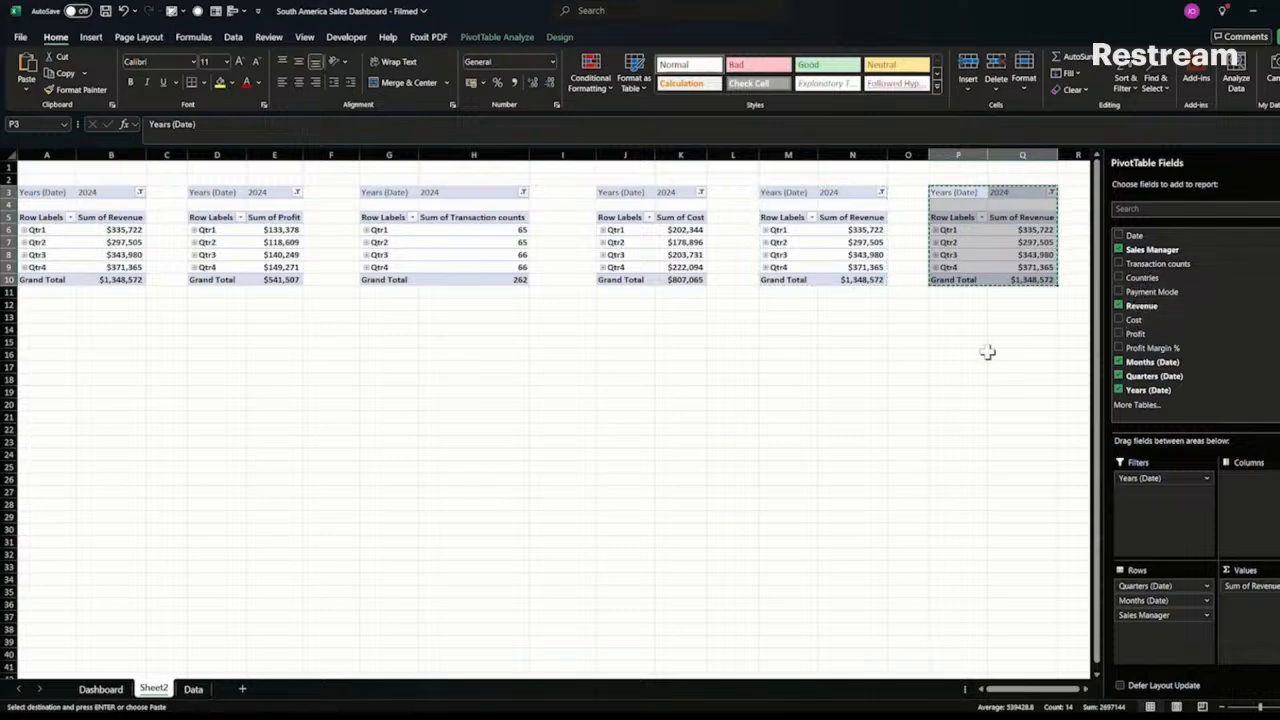
pyautogui.click(45, 346)
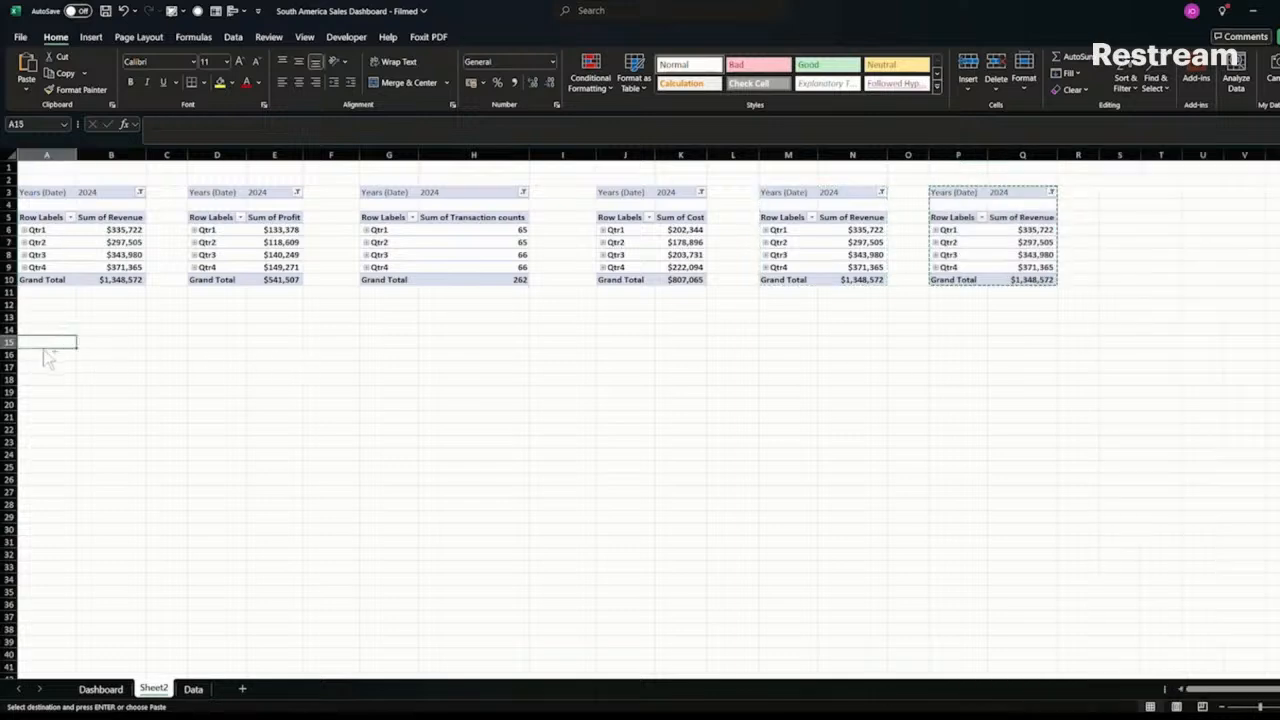
pyautogui.hotkey('ctrl', 'v')
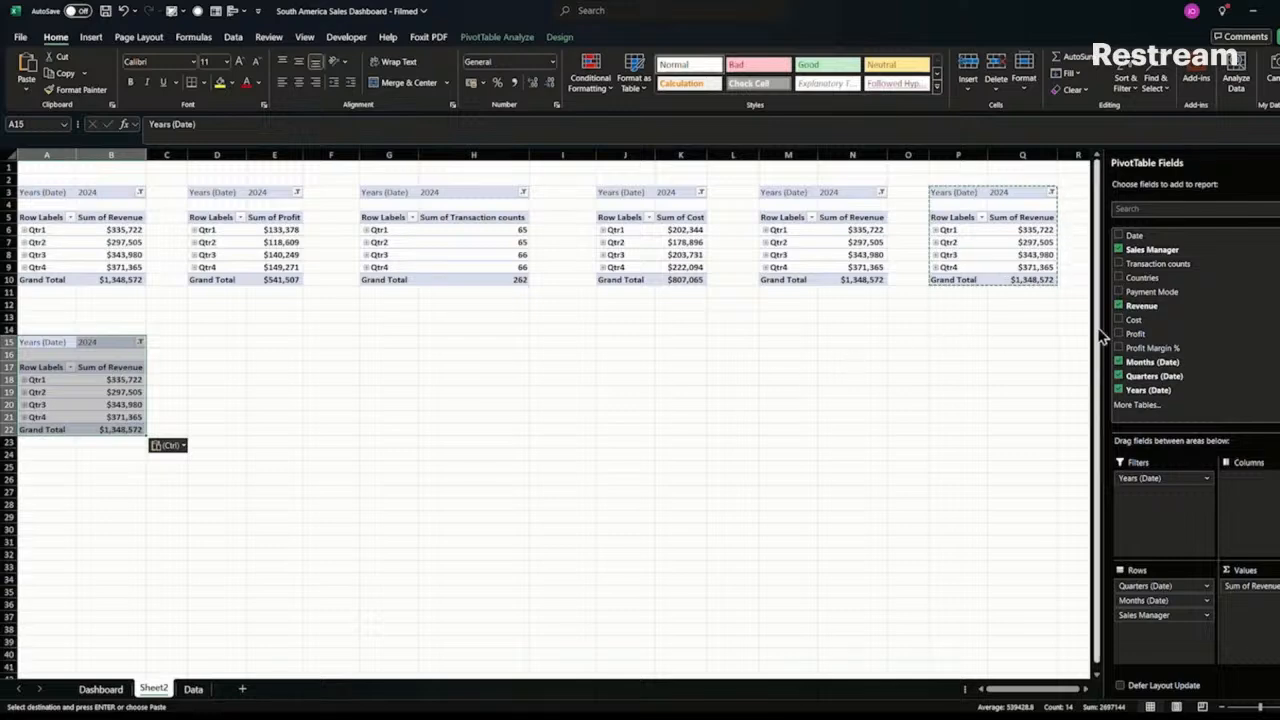
pyautogui.click(1119, 249)
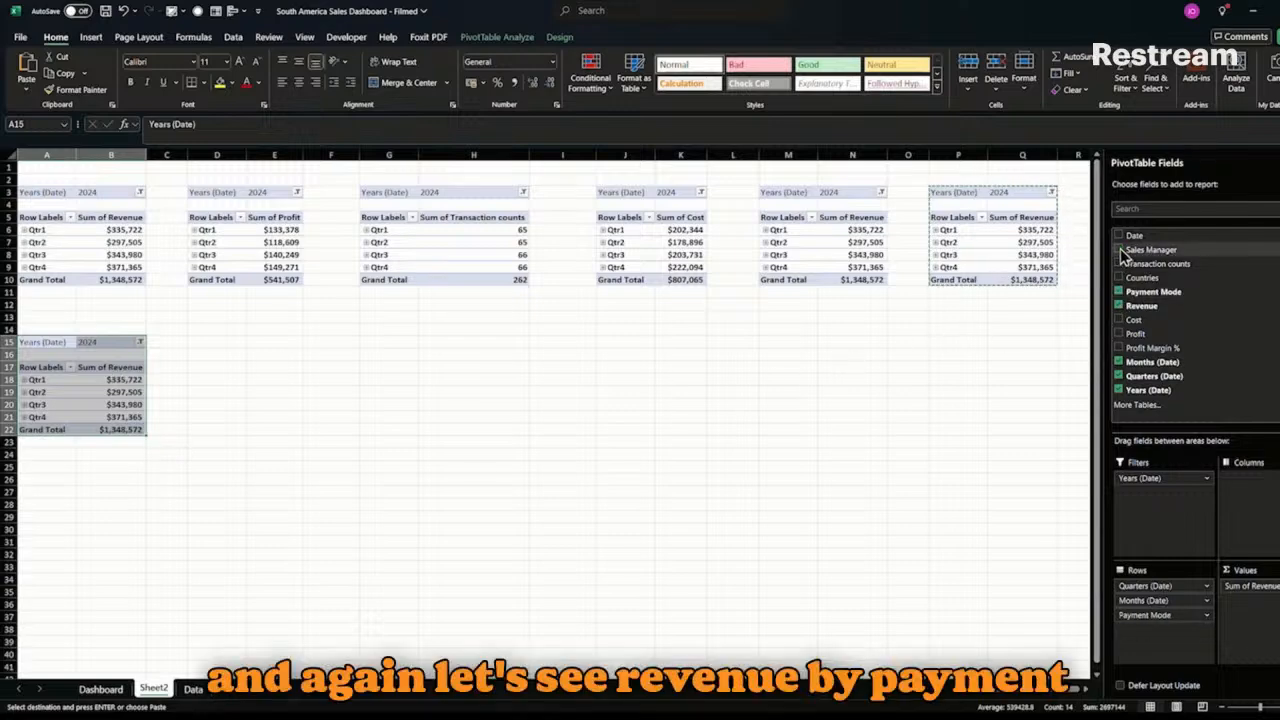
pyautogui.click(1119, 291)
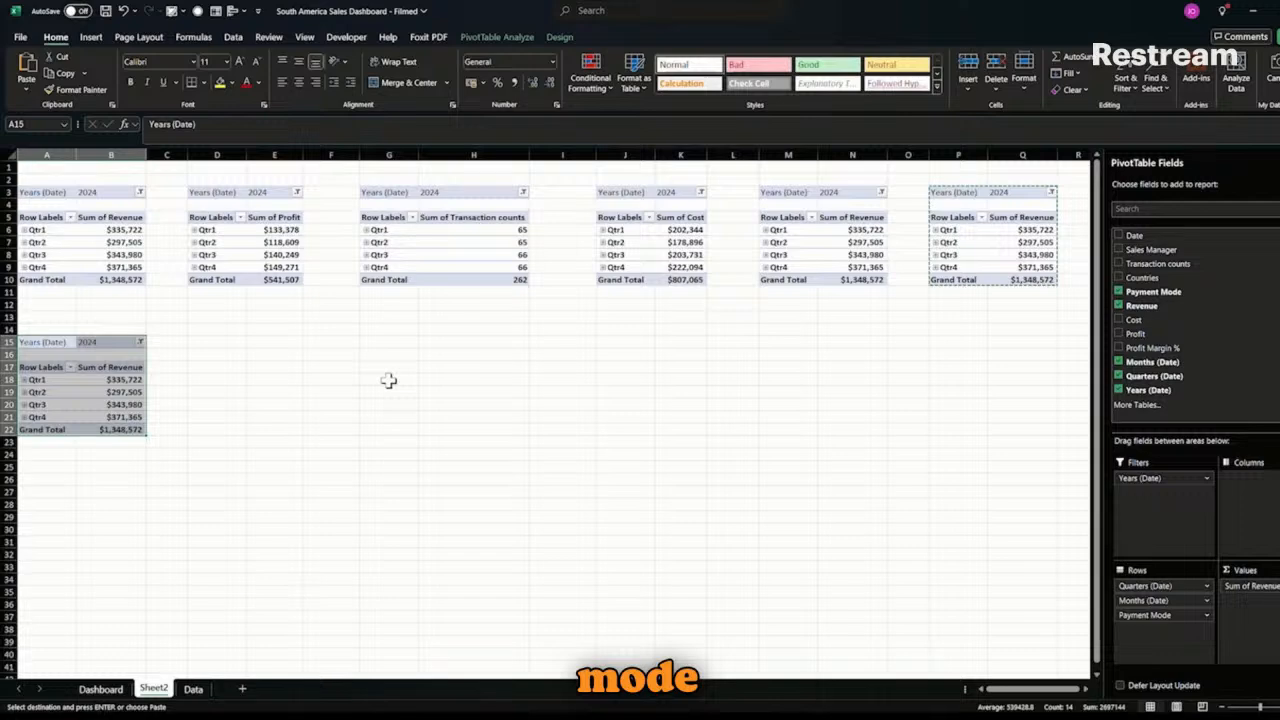
# - Copy the payment mode pivot table to D15 and remove Years (Date), Quarters (Date) and Payment Mode, leaving revenue by month
pyautogui.hotkey('ctrl', 'c')
pyautogui.click(220, 346)
pyautogui.hotkey('ctrl', 'v')
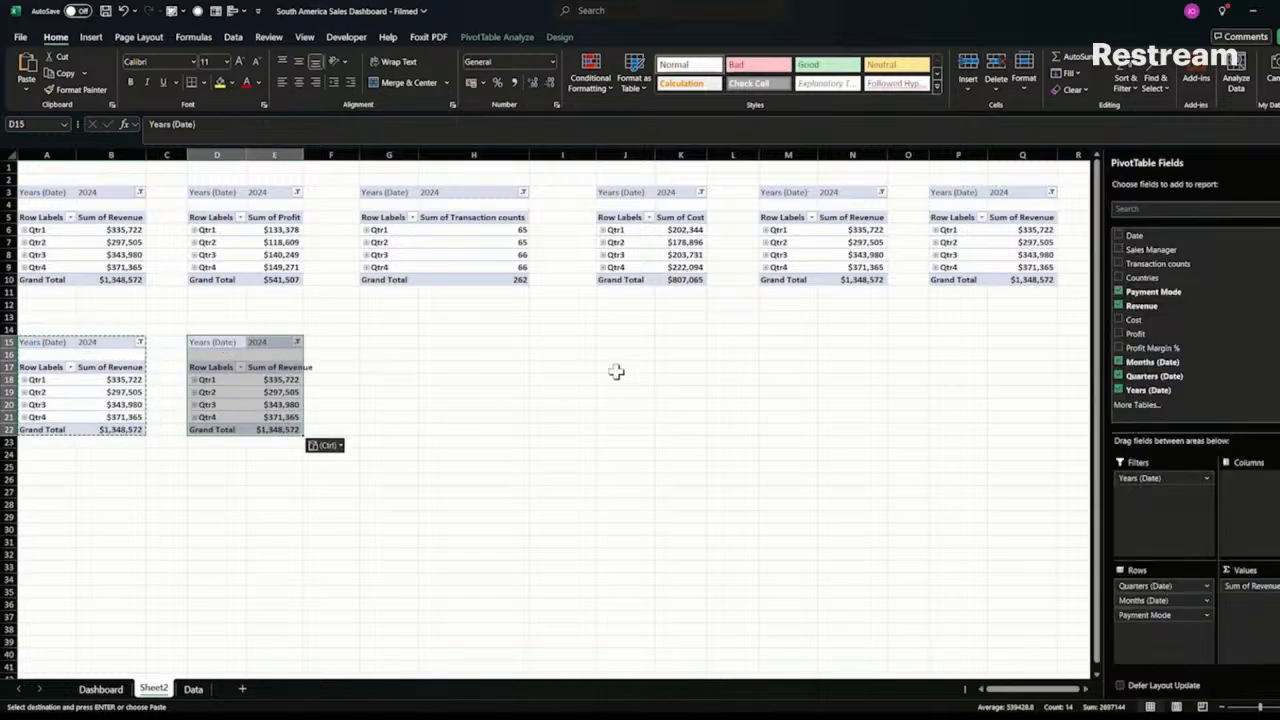
pyautogui.click(1119, 390)
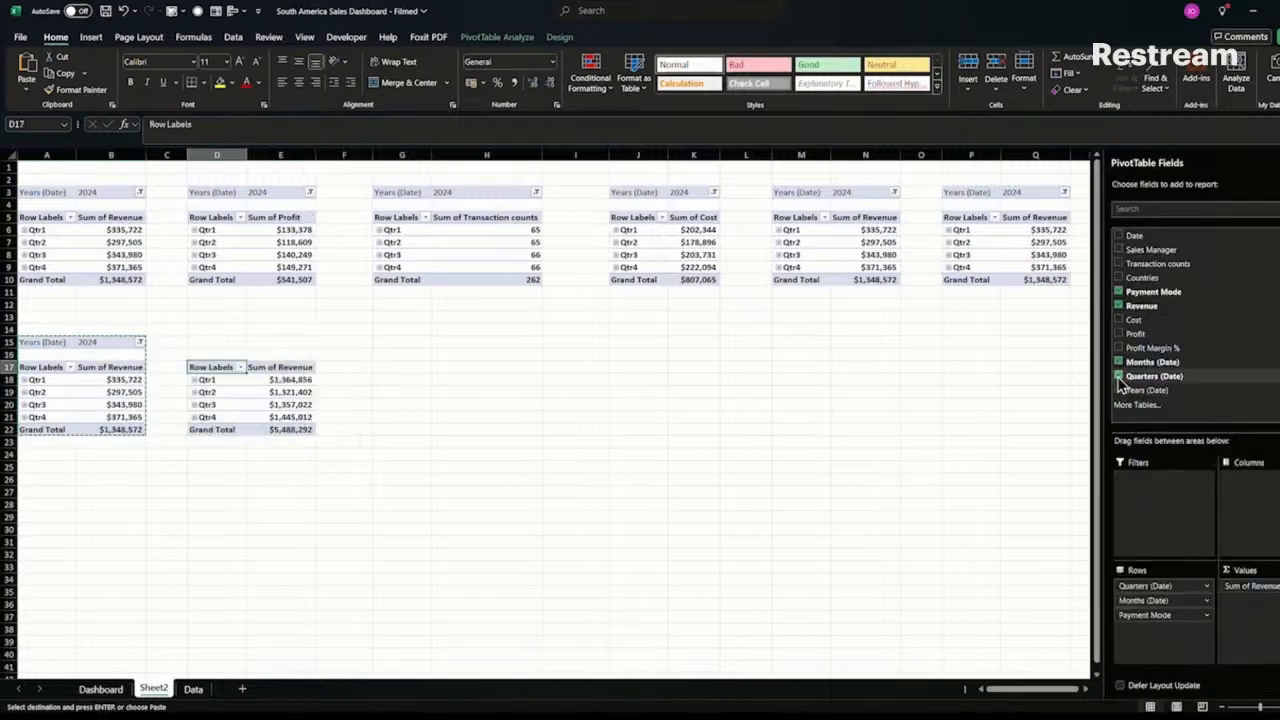
pyautogui.click(1119, 376)
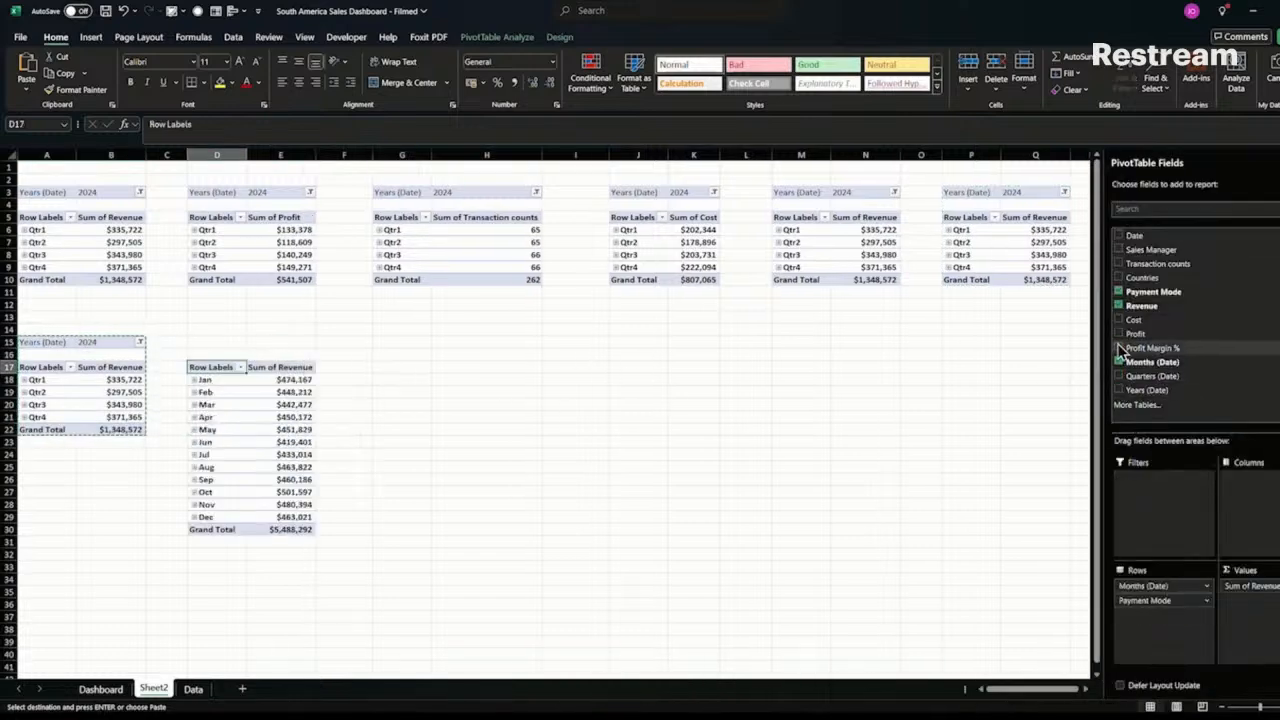
pyautogui.click(1120, 293)
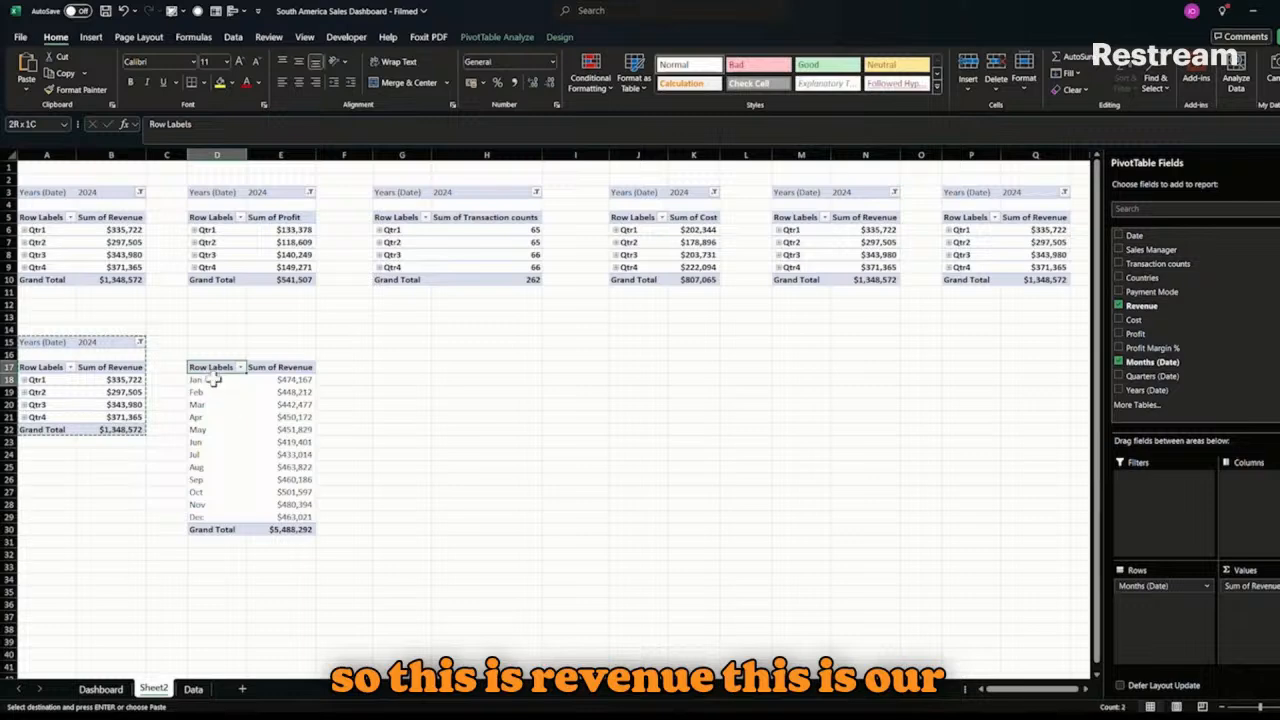
# - Add Years (Date) as a report filter to the monthly revenue pivot table and filter it to 2024
pyautogui.moveTo(214, 372); pyautogui.dragTo(286, 528)
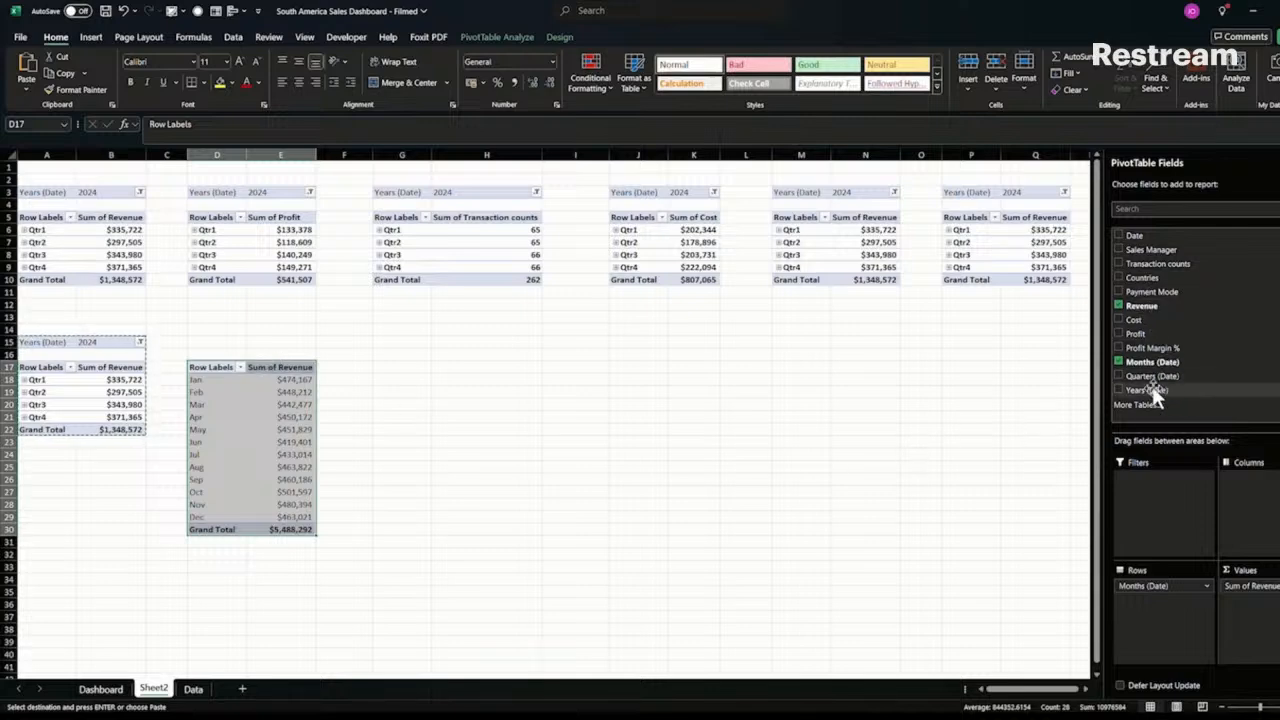
pyautogui.moveTo(1155, 395); pyautogui.dragTo(1162, 490)
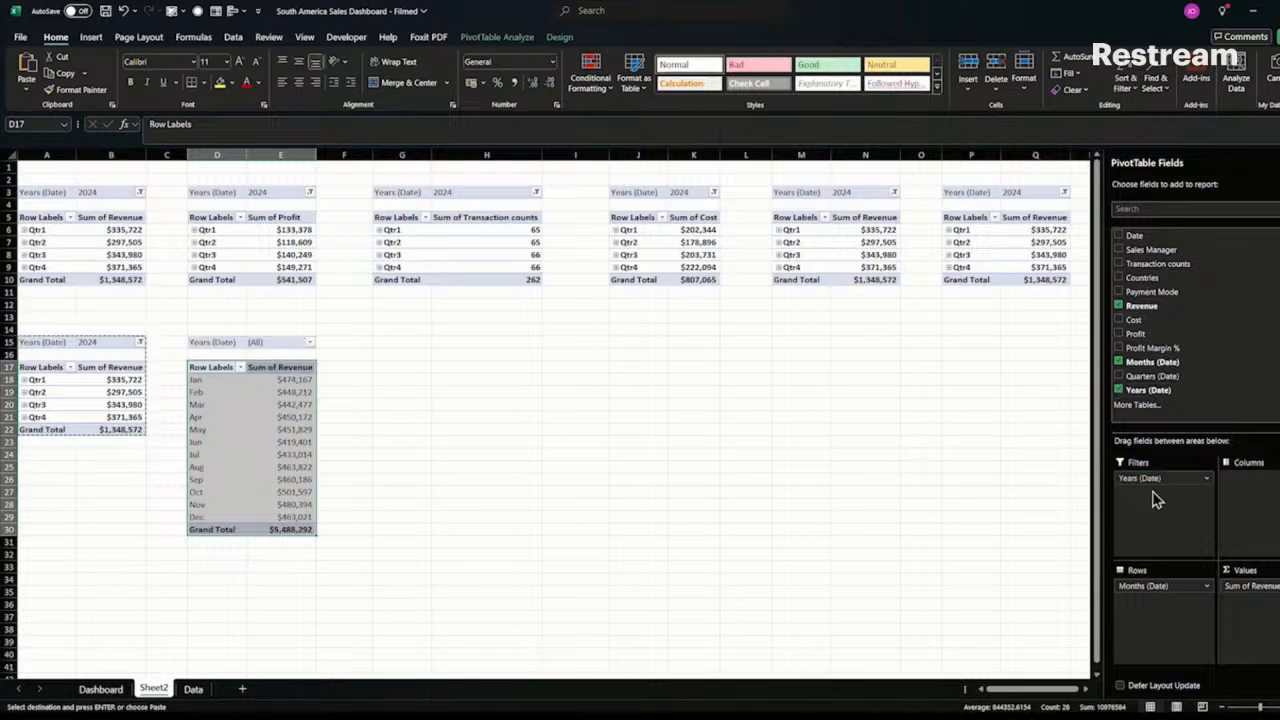
pyautogui.click(308, 342)
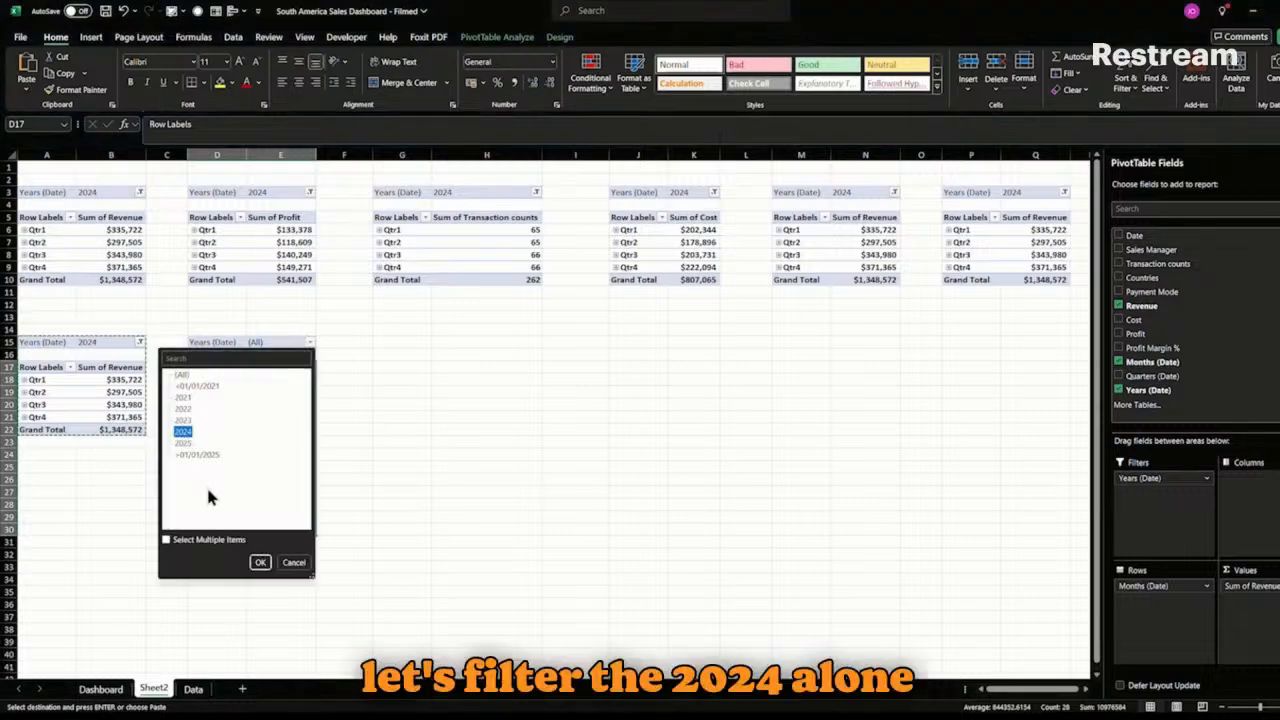
pyautogui.click(258, 563)
pyautogui.click(432, 529)
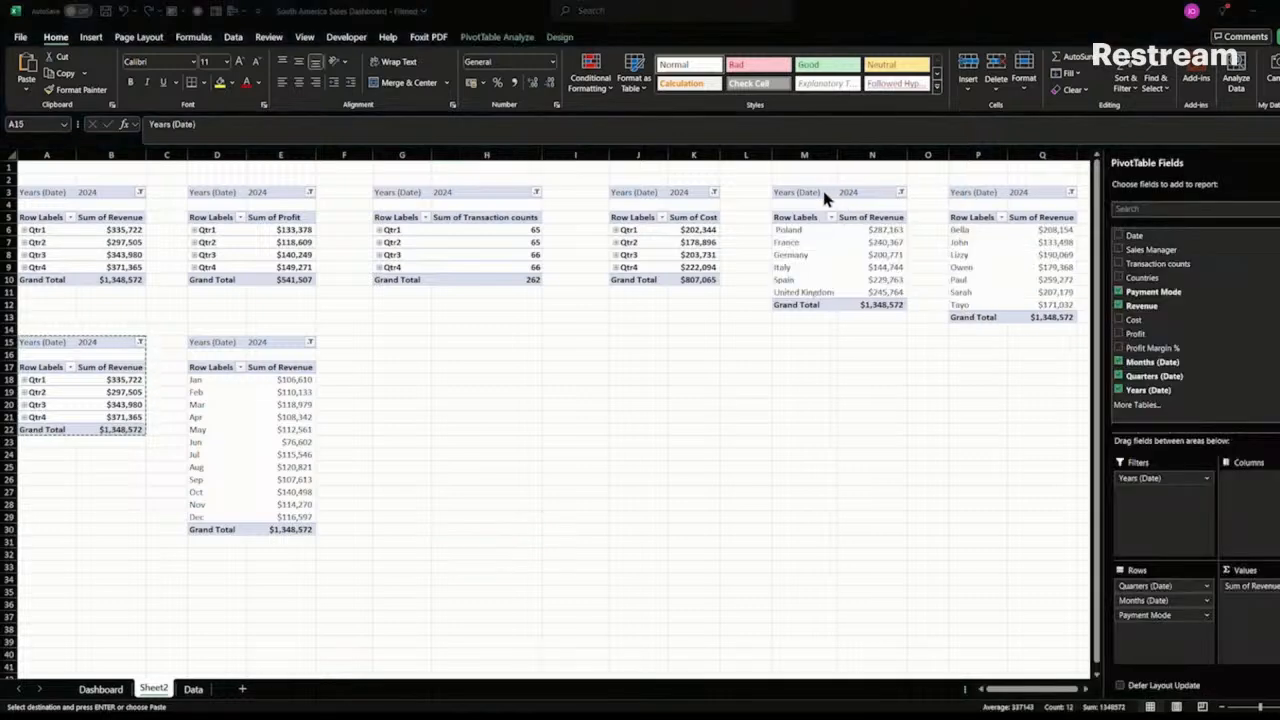
# - Review the fields and revenue breakdown of the countries and sales manager pivot tables
pyautogui.click(824, 196)
pyautogui.moveTo(835, 288); pyautogui.dragTo(872, 304)
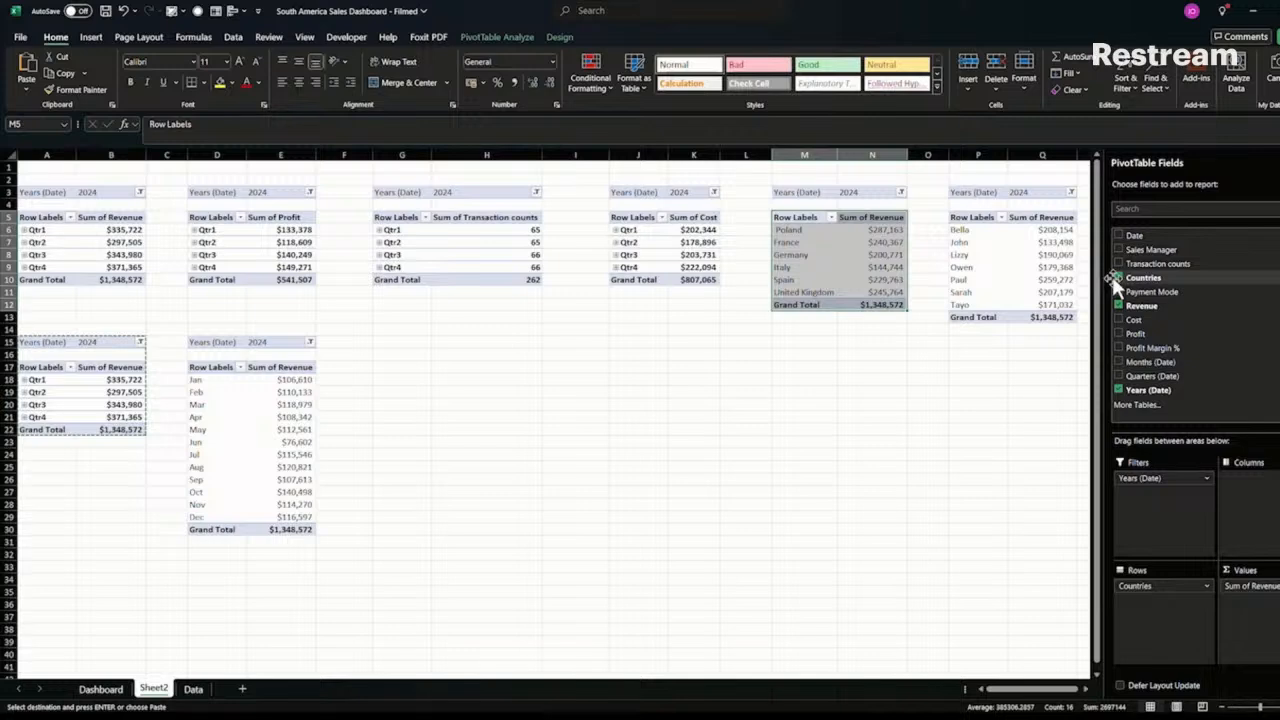
pyautogui.click(1119, 376)
pyautogui.click(1119, 376)
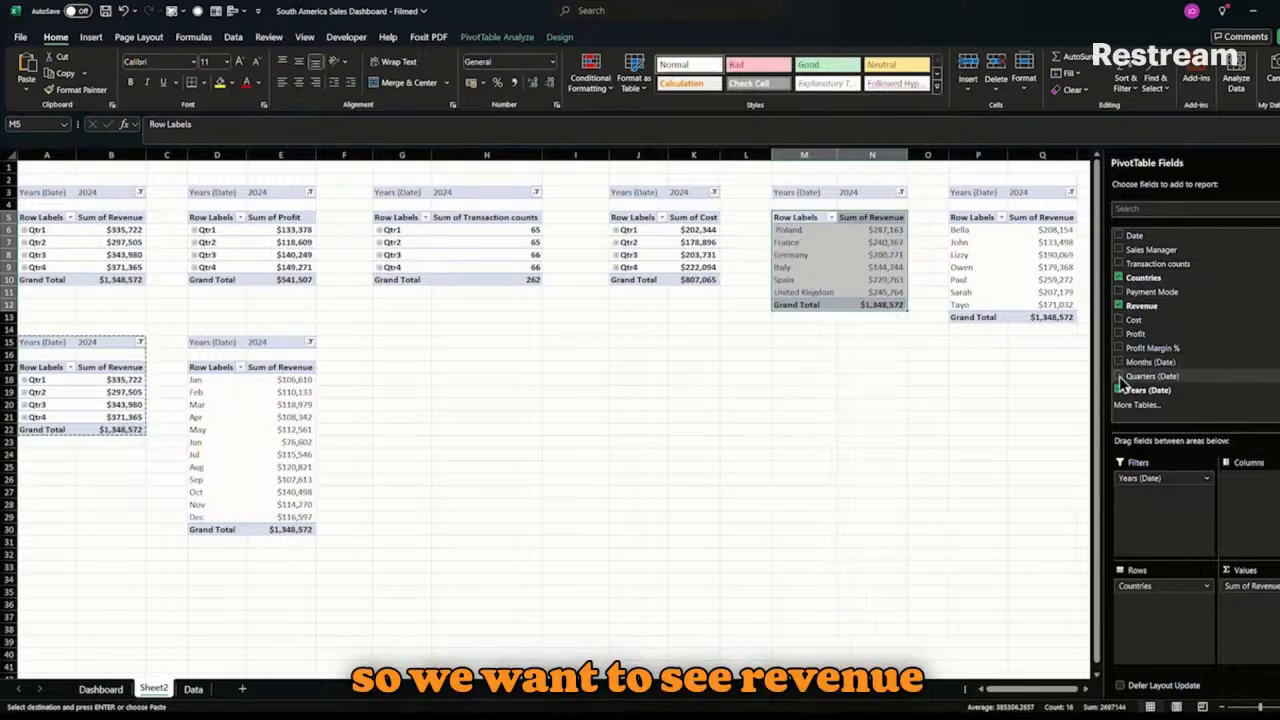
pyautogui.moveTo(970, 222); pyautogui.dragTo(1045, 317)
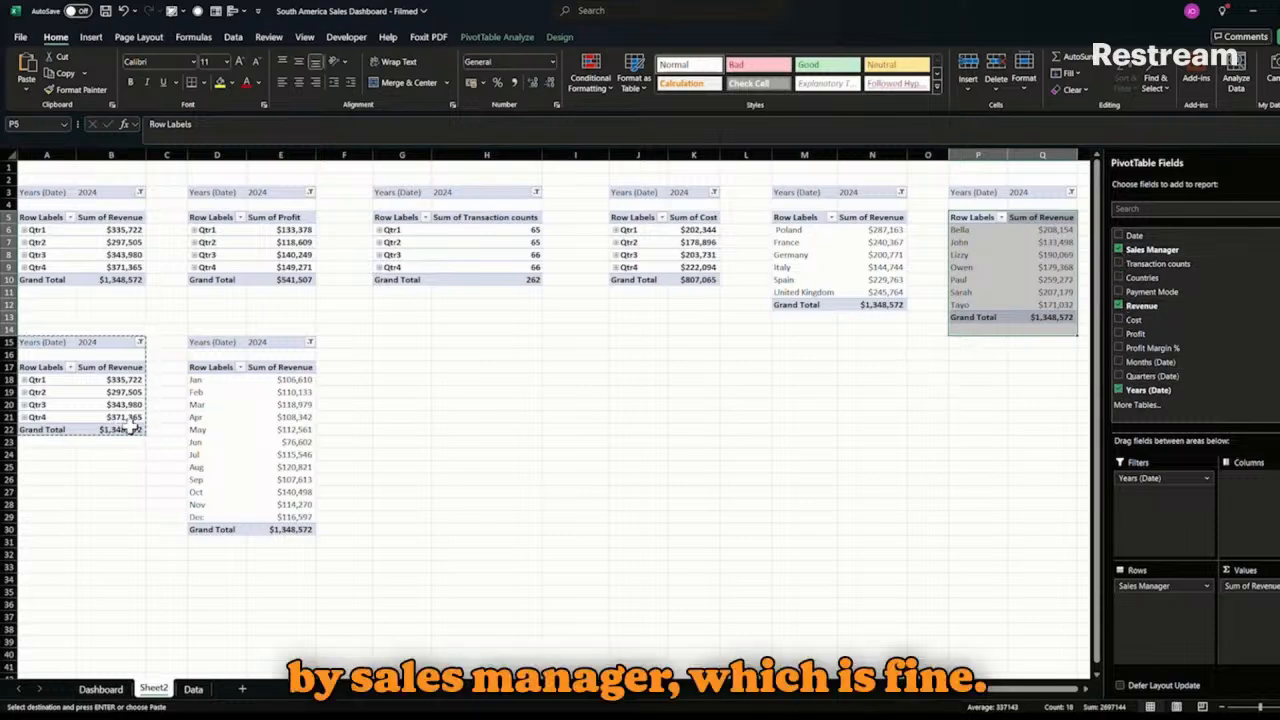
pyautogui.click(592, 18)
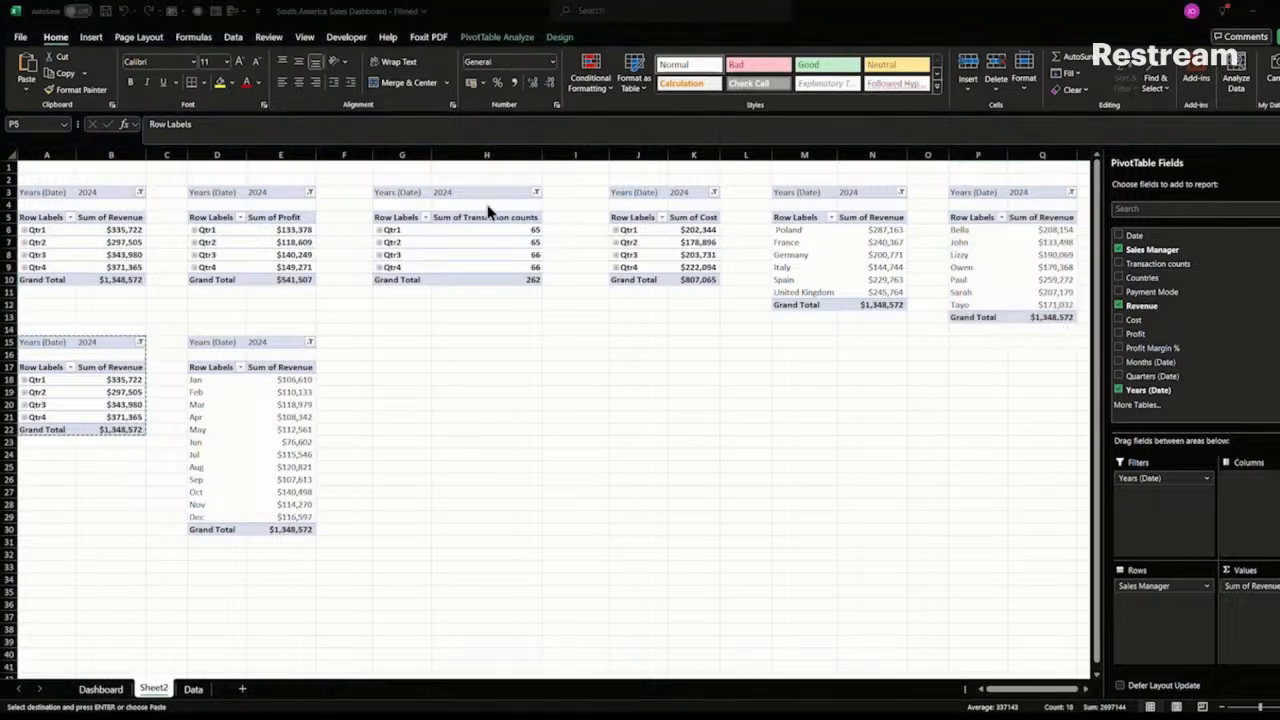
# - Copy the 2024 monthly revenue pivot table to G15 and filter the copy to 2023
pyautogui.moveTo(222, 352); pyautogui.dragTo(296, 530)
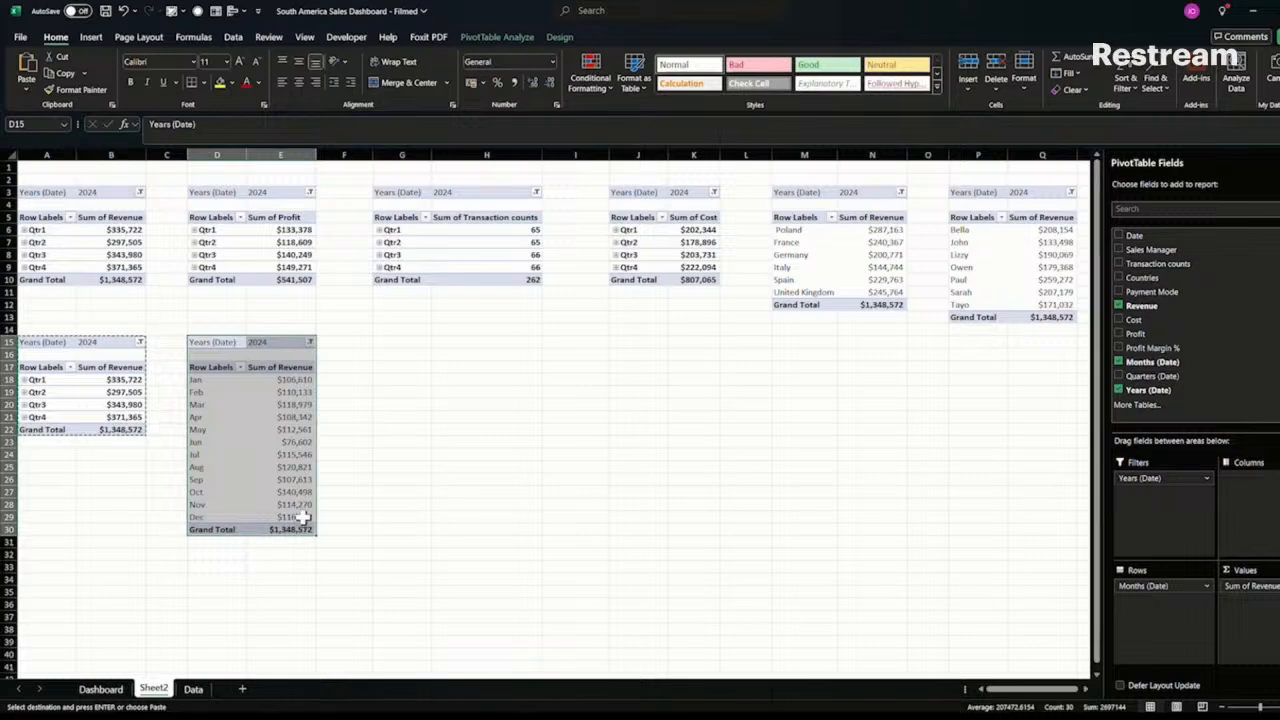
pyautogui.hotkey('ctrl', 'c')
pyautogui.click(390, 342)
pyautogui.hotkey('ctrl', 'v')
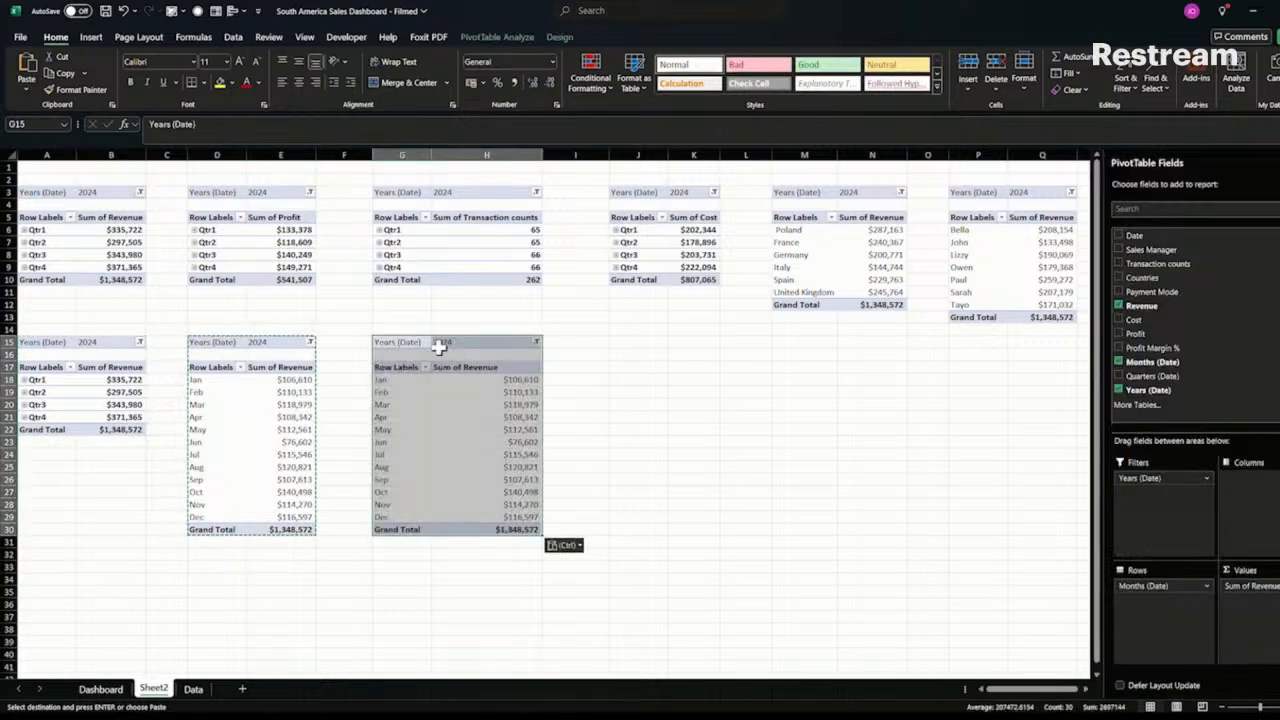
pyautogui.click(465, 345)
pyautogui.click(537, 343)
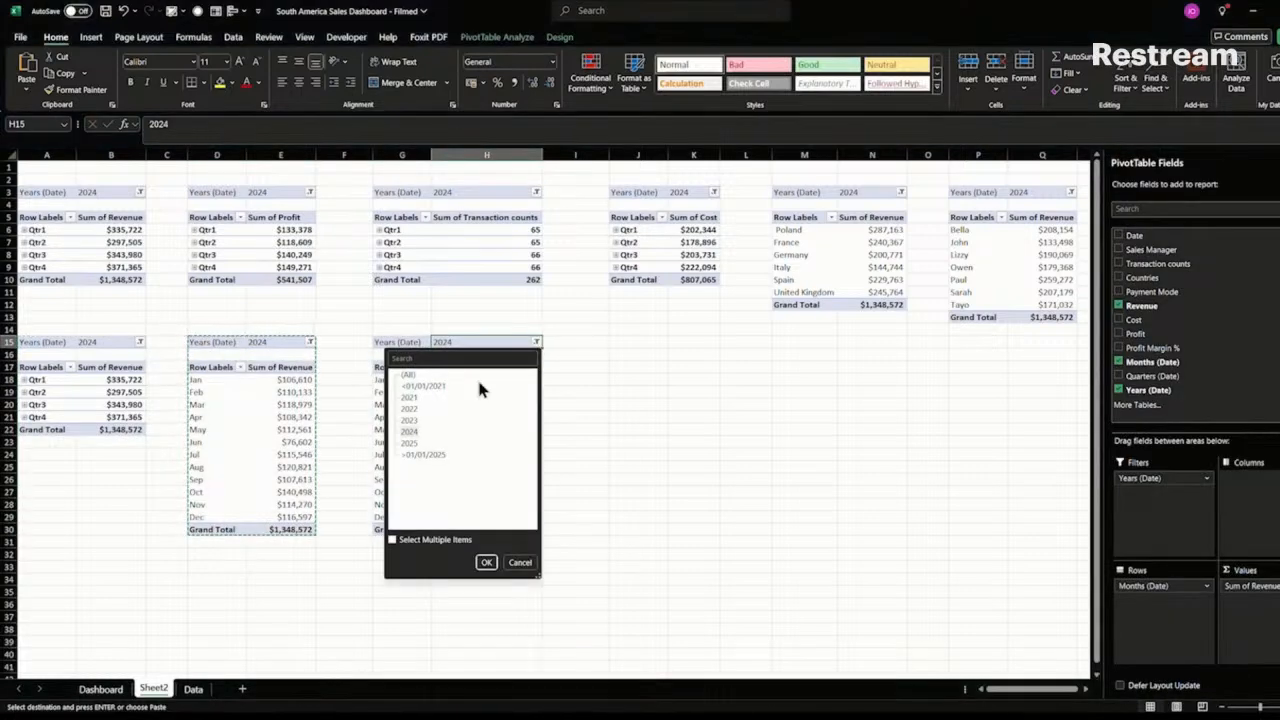
pyautogui.click(410, 420)
pyautogui.click(486, 563)
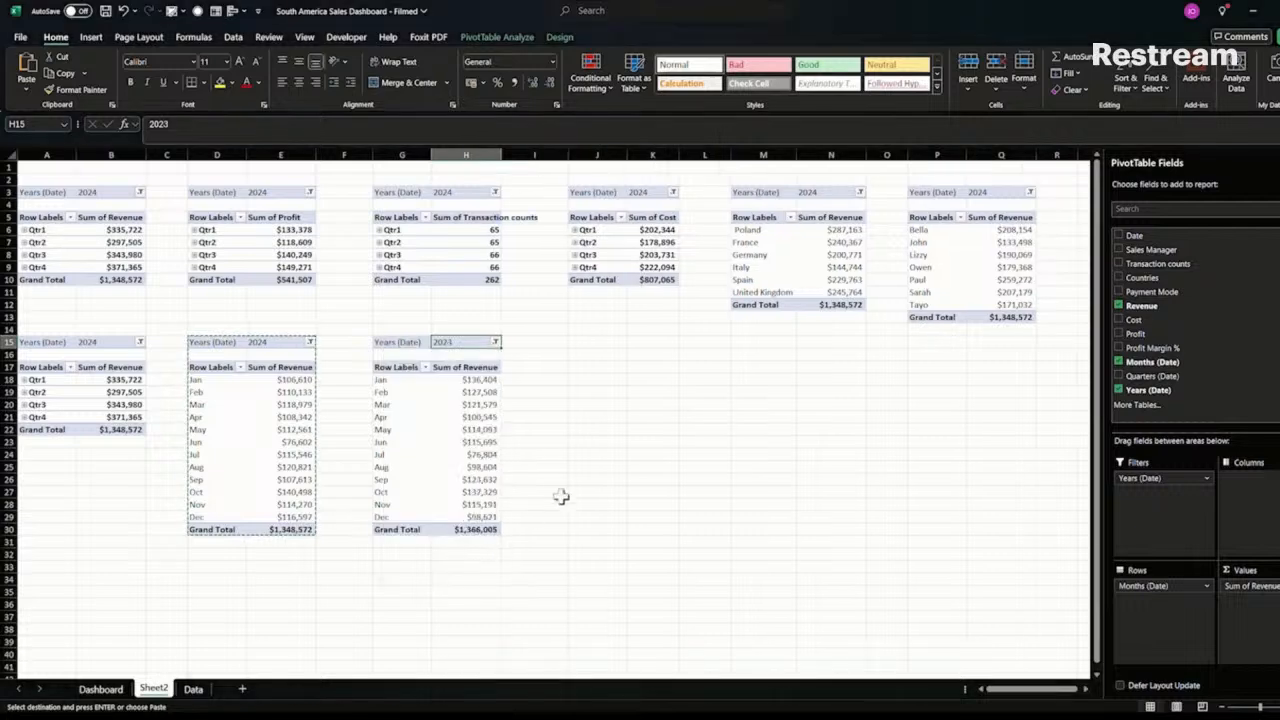
# - Enter the headings Months, 2023 and 2024 in J15:L15 for a monthly comparison table
pyautogui.click(586, 343)
pyautogui.write('M')
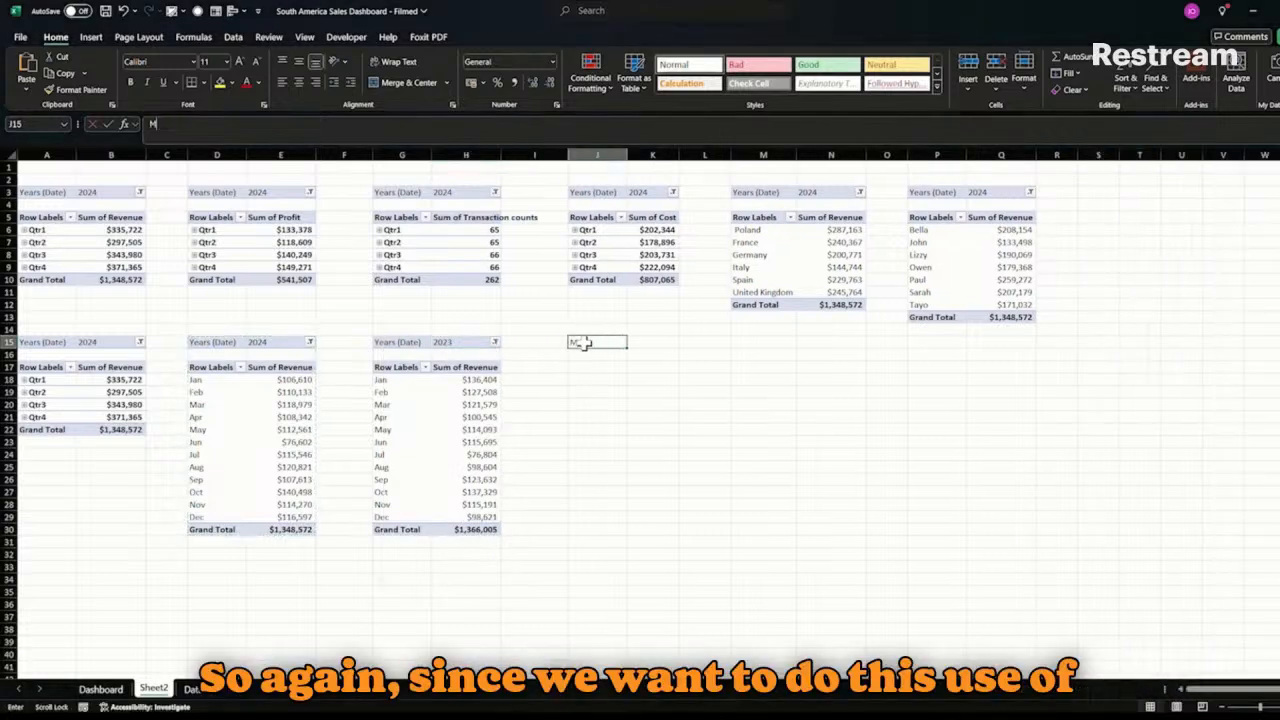
pyautogui.write('onths')
pyautogui.press('Tab')
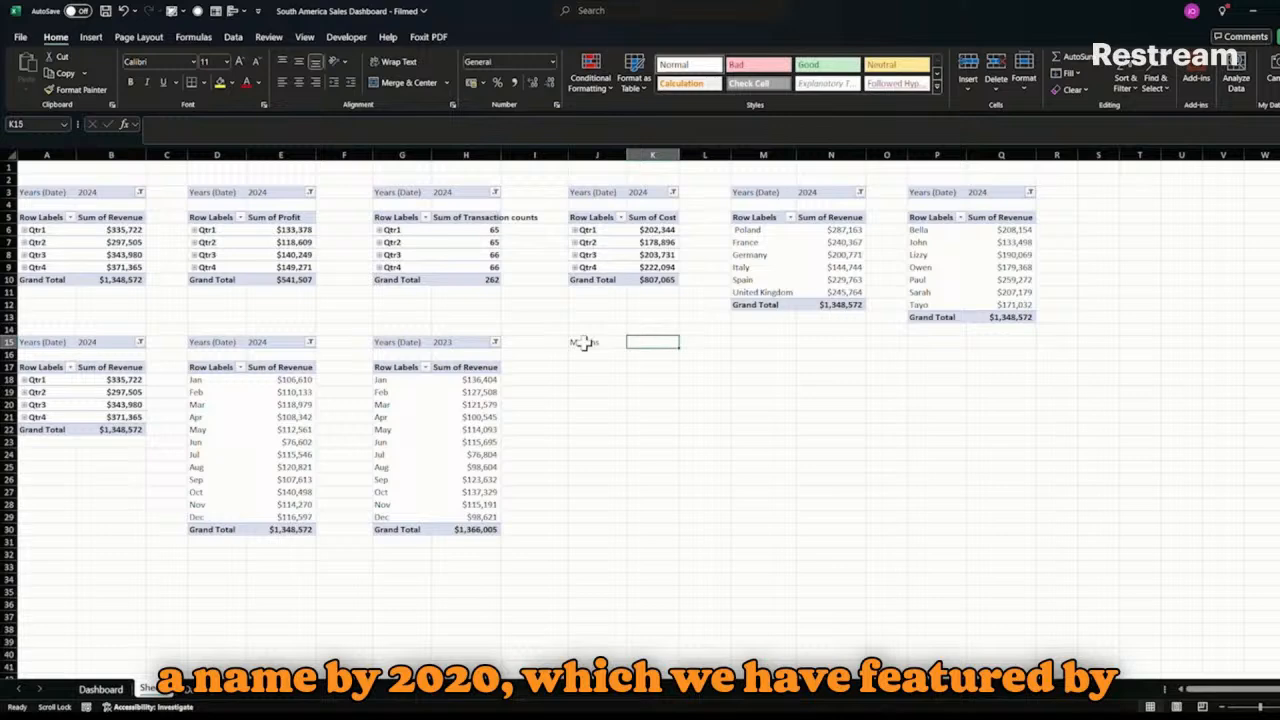
pyautogui.write('2023')
pyautogui.press('Tab')
pyautogui.write('2')
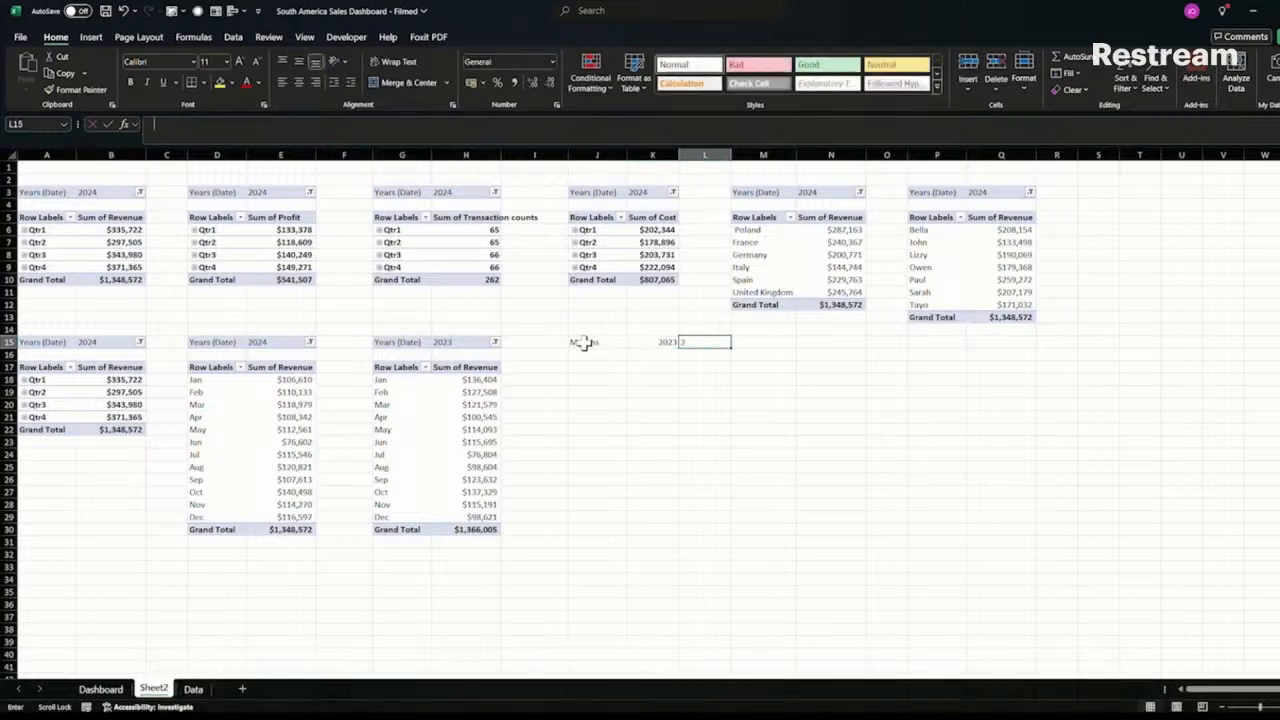
pyautogui.write('024')
pyautogui.press('Return')
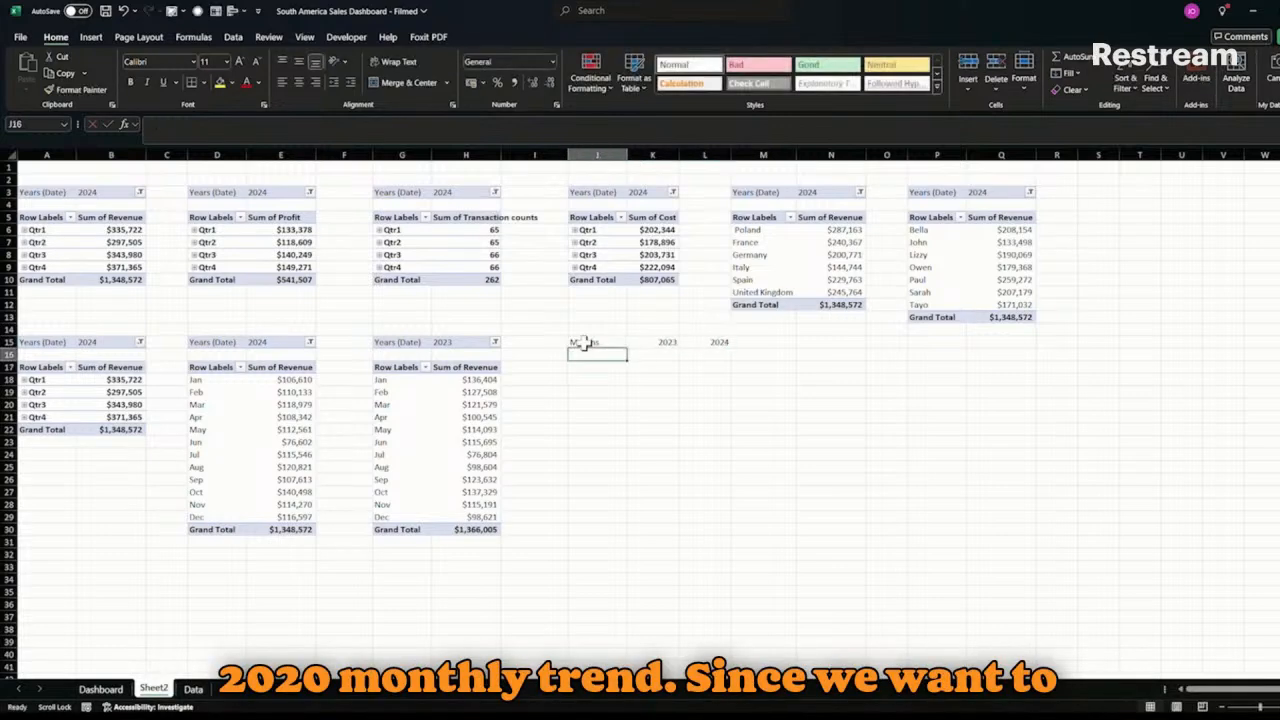
# - Move the Months, 2023 and 2024 headings down to row 17, level with the pivot table headers
pyautogui.write('=')
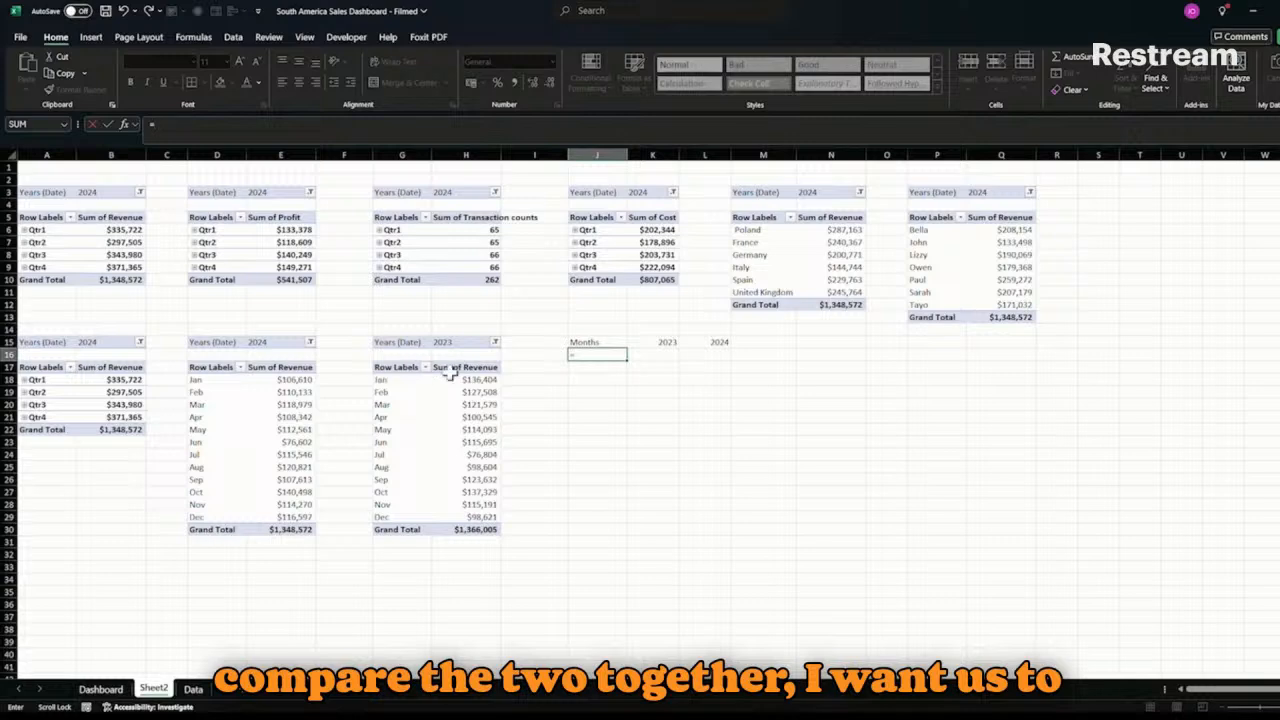
pyautogui.press('Escape')
pyautogui.moveTo(577, 343); pyautogui.dragTo(680, 380)
# - Link J18 to the first month of the 2023 pivot table with =G18 and fill the formula down to J29
pyautogui.click(591, 381)
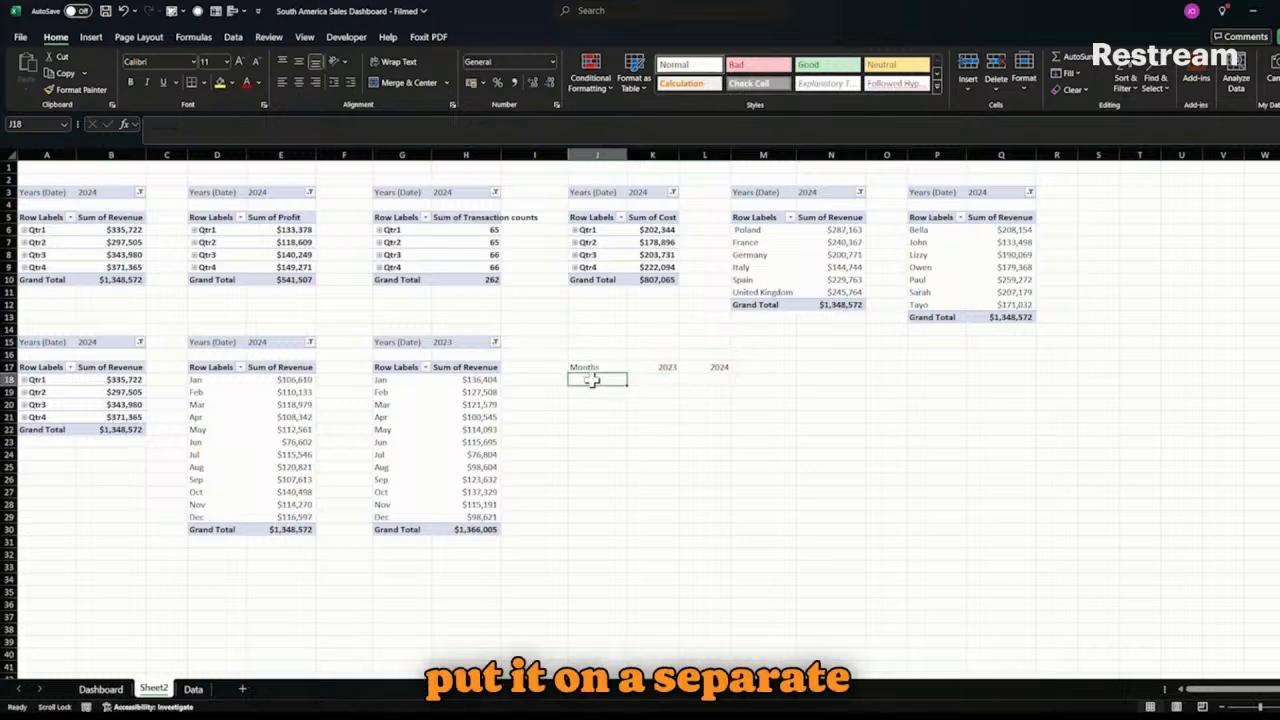
pyautogui.write('=')
pyautogui.click(383, 380)
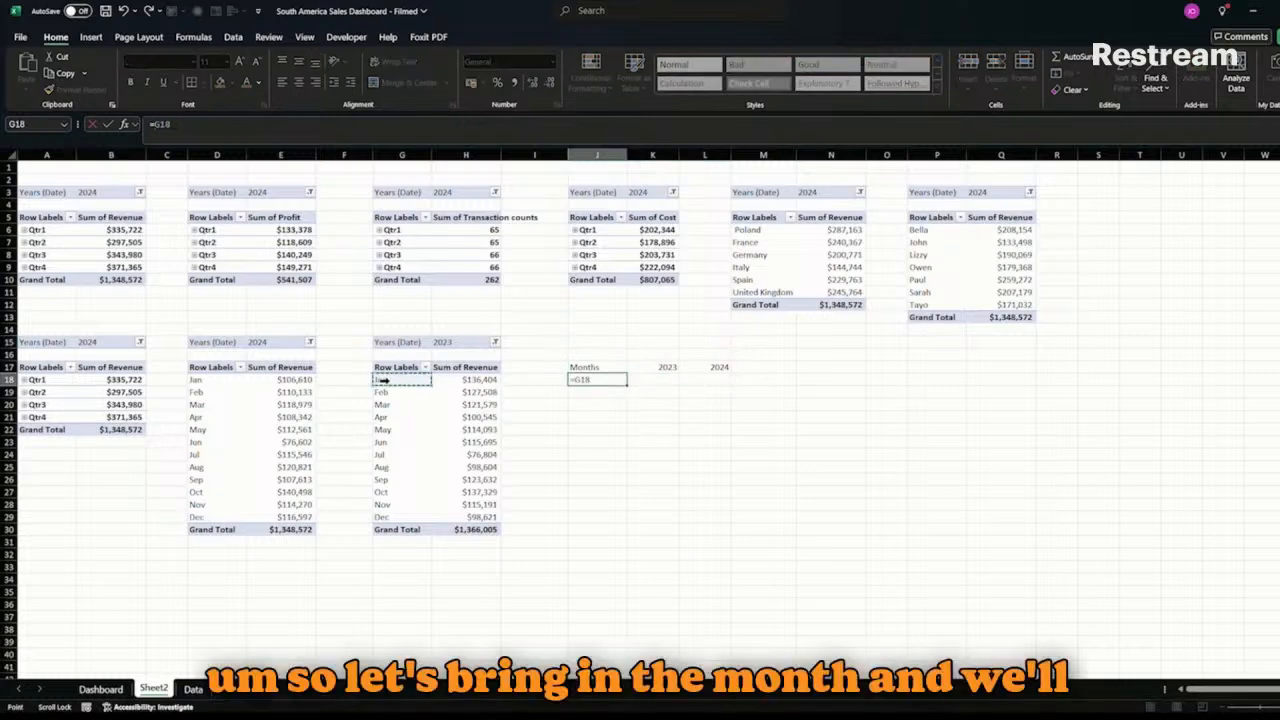
pyautogui.press('Return')
pyautogui.click(578, 380)
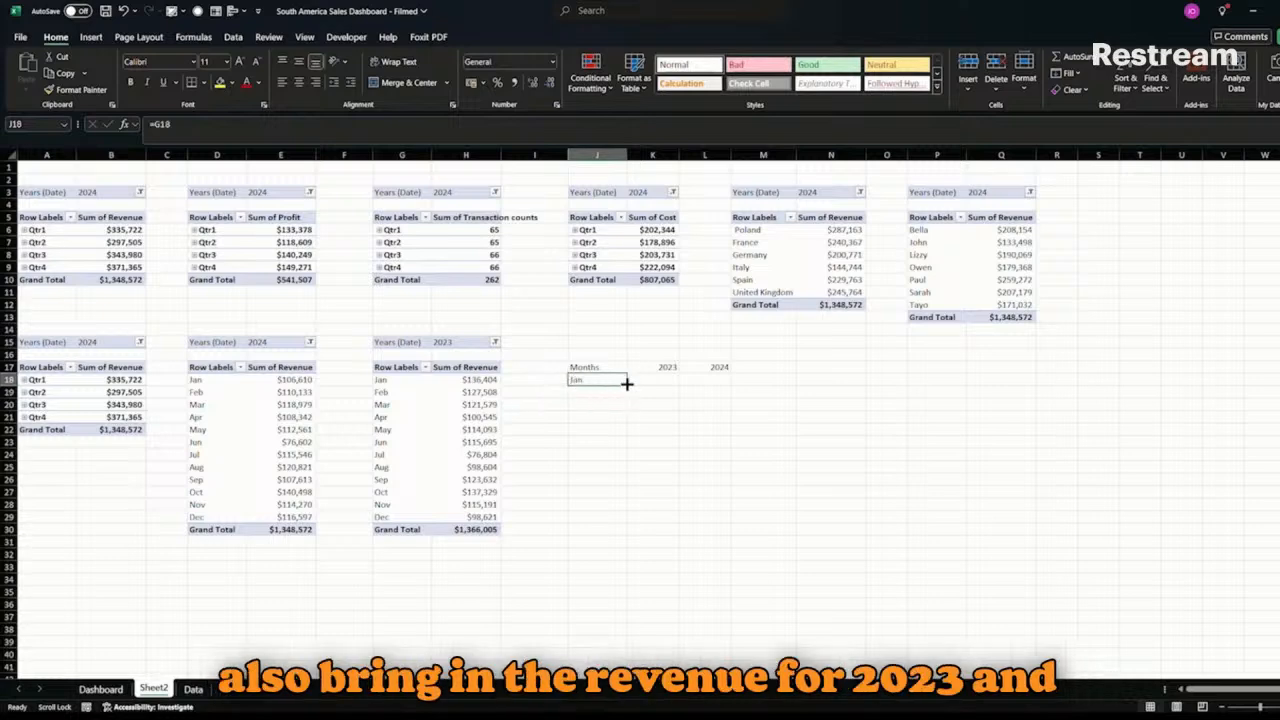
pyautogui.moveTo(626, 385); pyautogui.dragTo(612, 525)
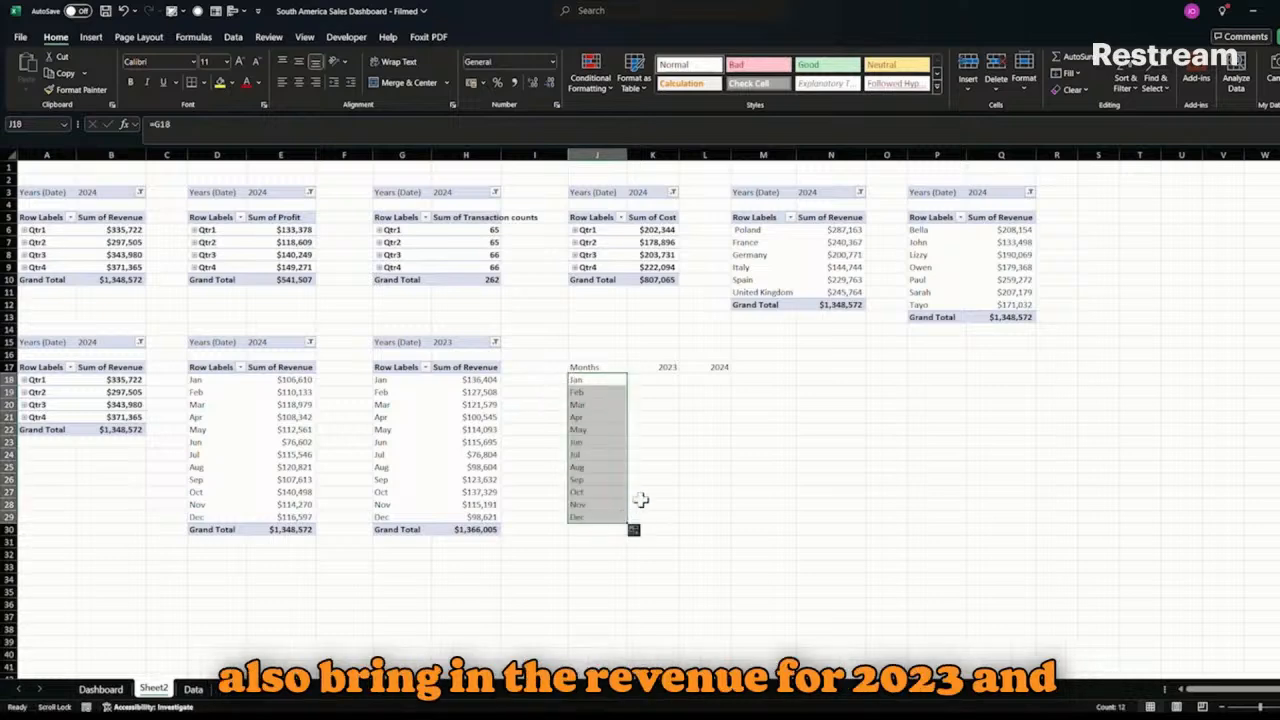
# - Pull January revenue from the 2023 pivot table into K18 as =GETPIVOTDATA("Revenue",$G$17,"Months (Date)",1)
pyautogui.click(652, 380)
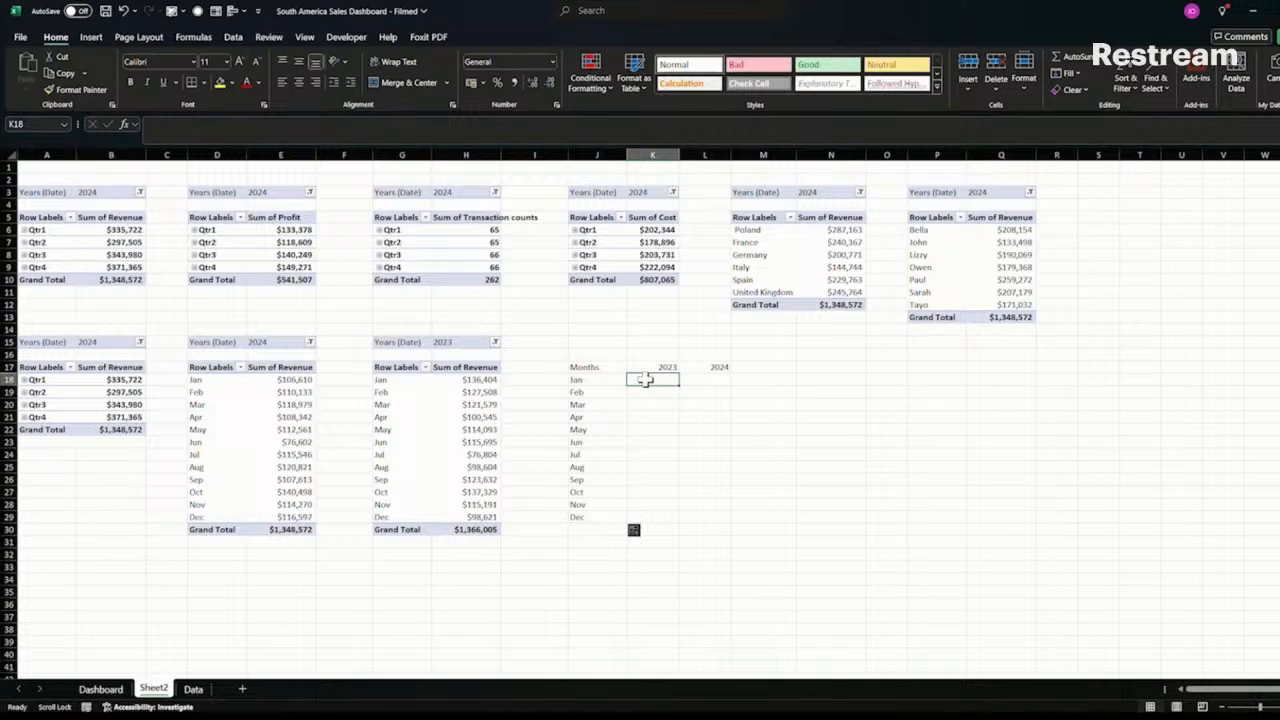
pyautogui.write('=')
pyautogui.click(300, 380)
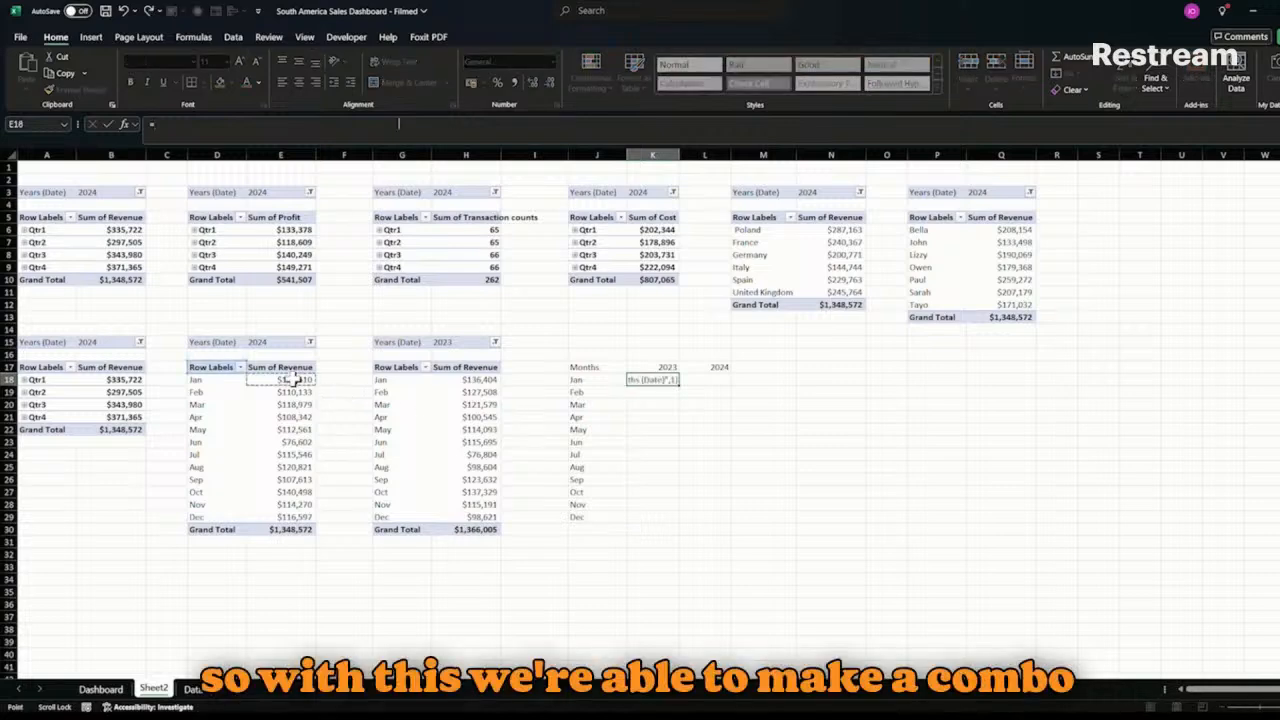
pyautogui.click(480, 380)
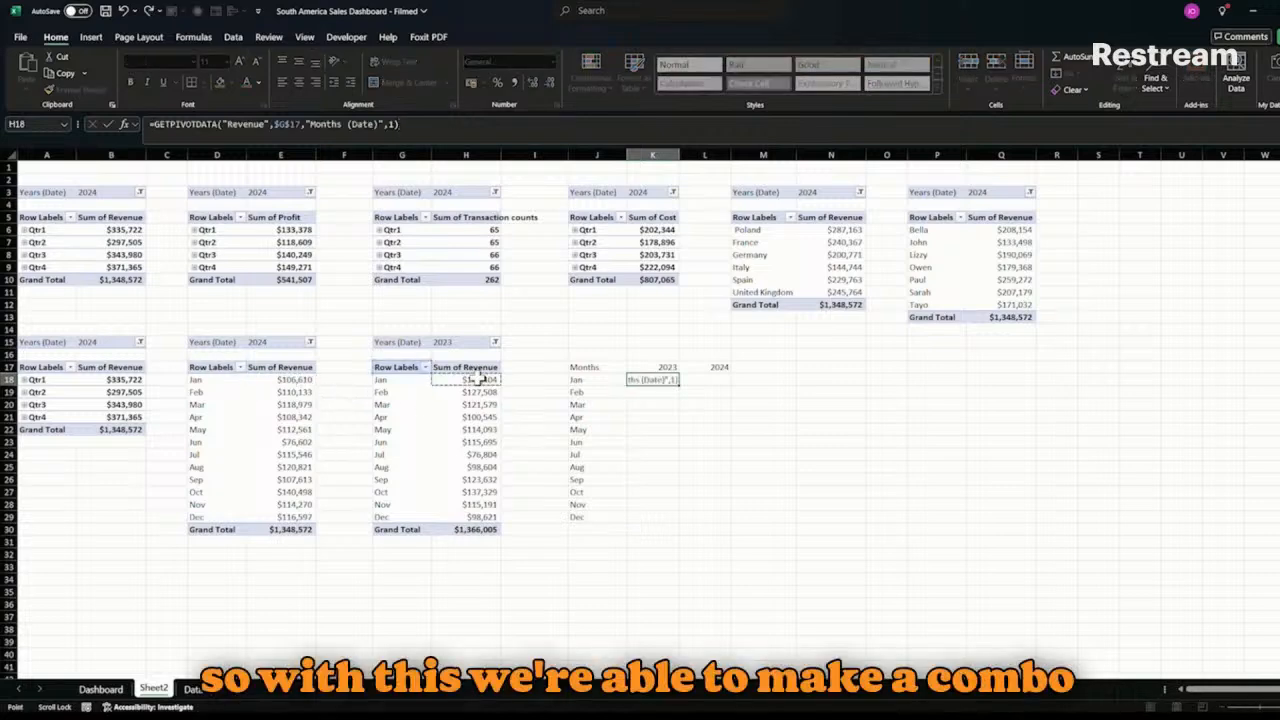
pyautogui.press('Return')
# - Replace the K18 formula with the direct cell reference =H18 for January 2023 revenue
pyautogui.click(668, 381)
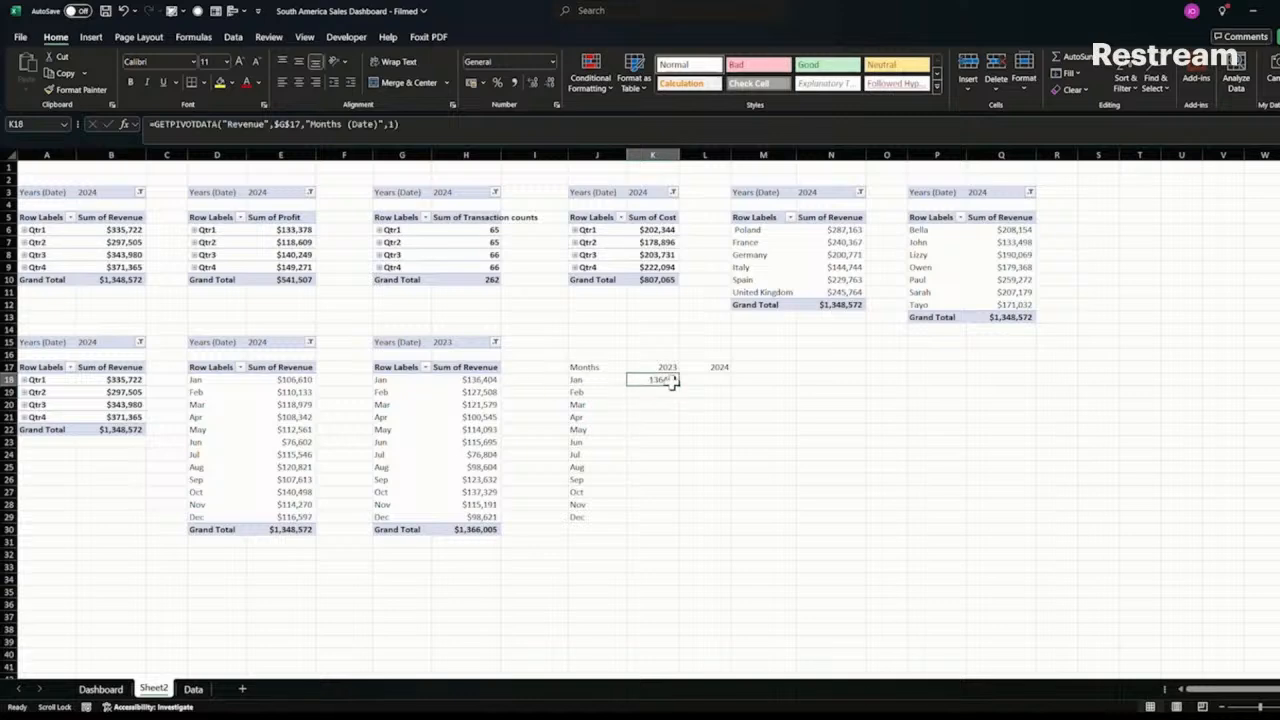
pyautogui.write('=')
pyautogui.click(520, 380)
pyautogui.press('Return')
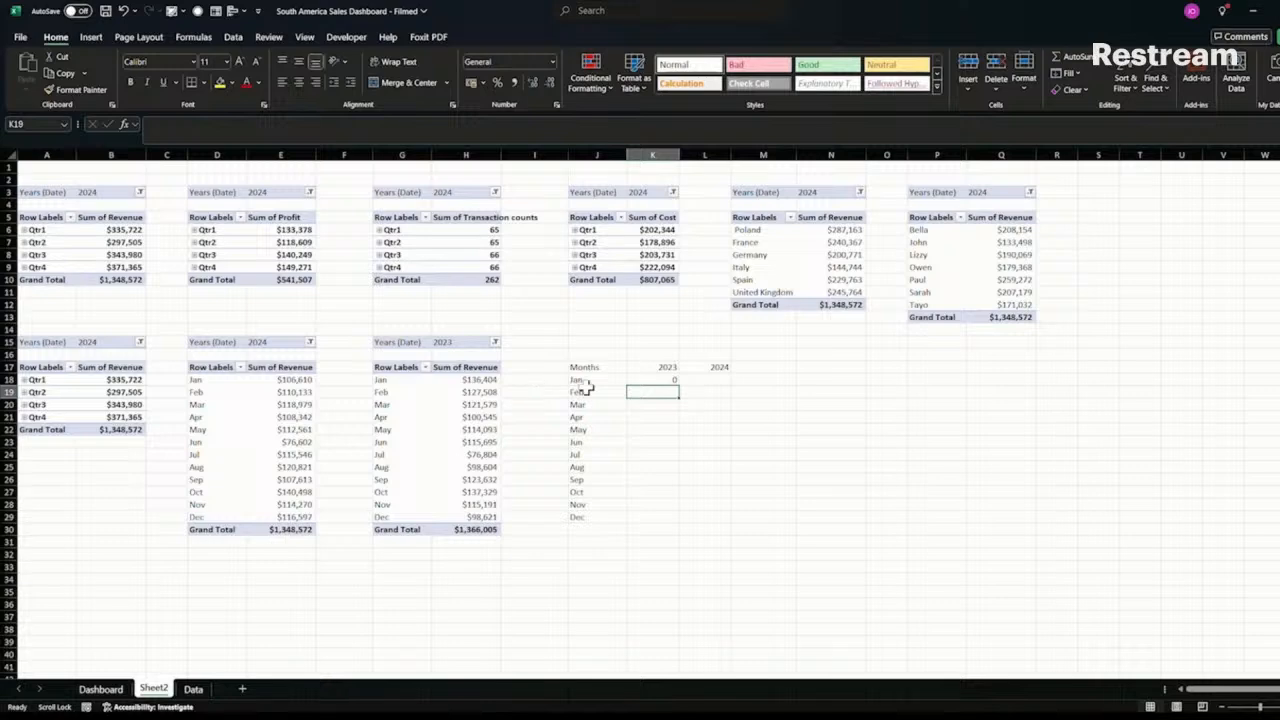
pyautogui.click(668, 379)
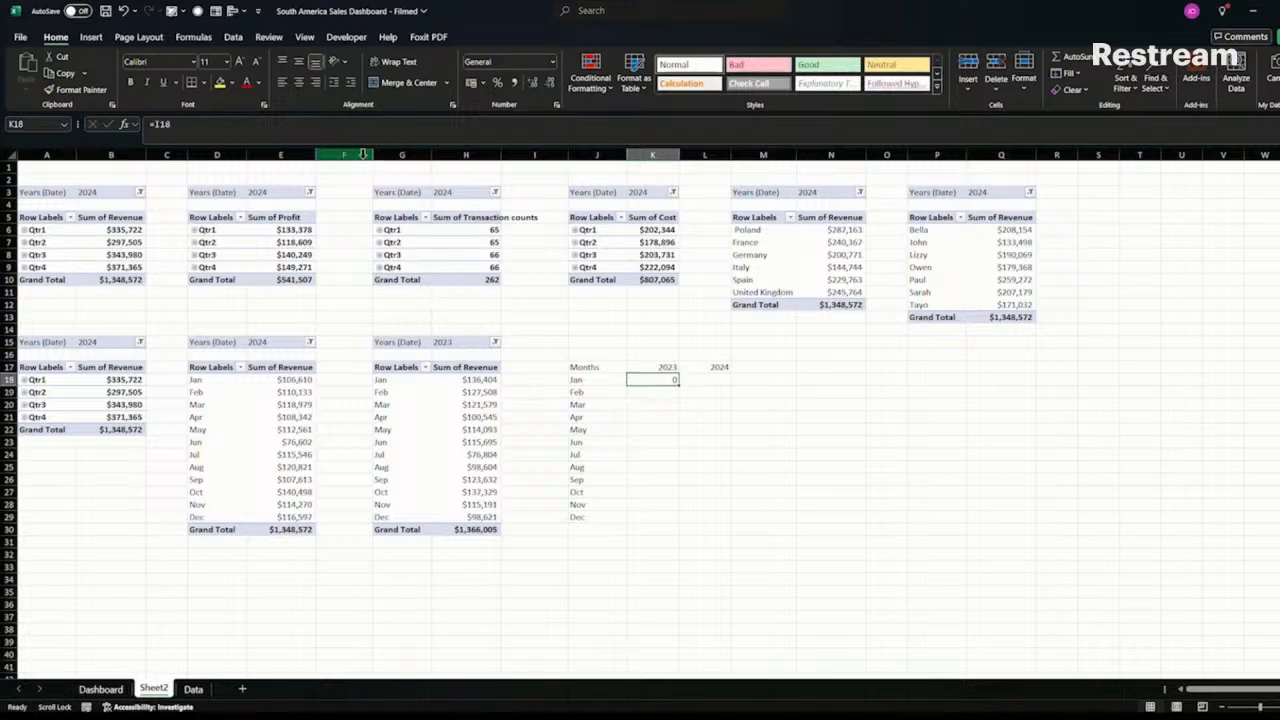
pyautogui.press('F2')
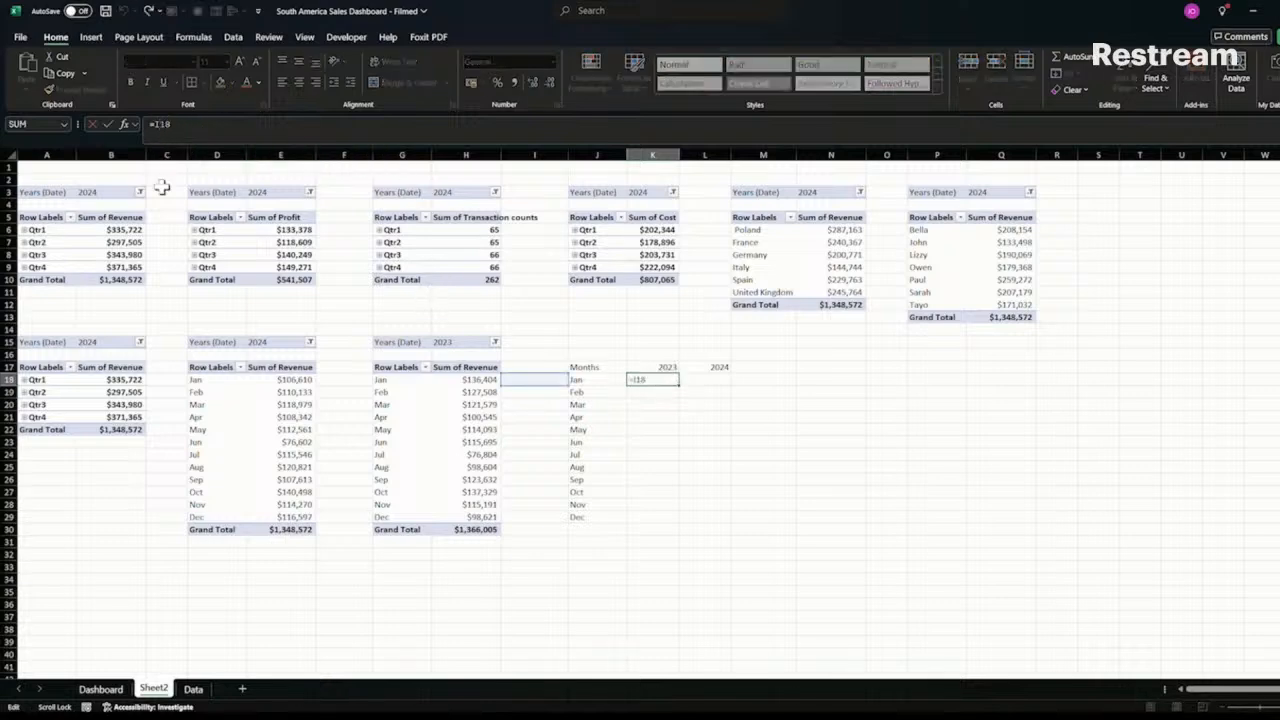
pyautogui.press('Return')
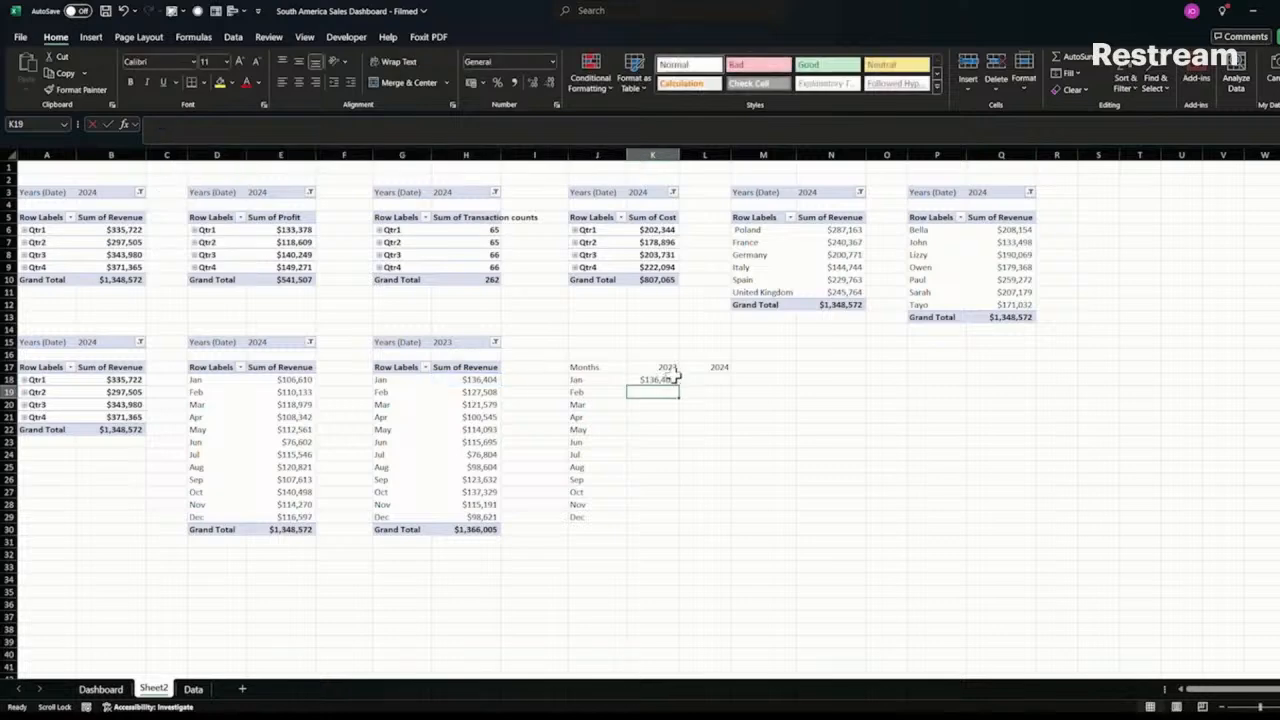
# - Enter the direct cell reference =F18 in L18 under the 2024 heading
pyautogui.click(686, 380)
pyautogui.write('=')
pyautogui.click(344, 380)
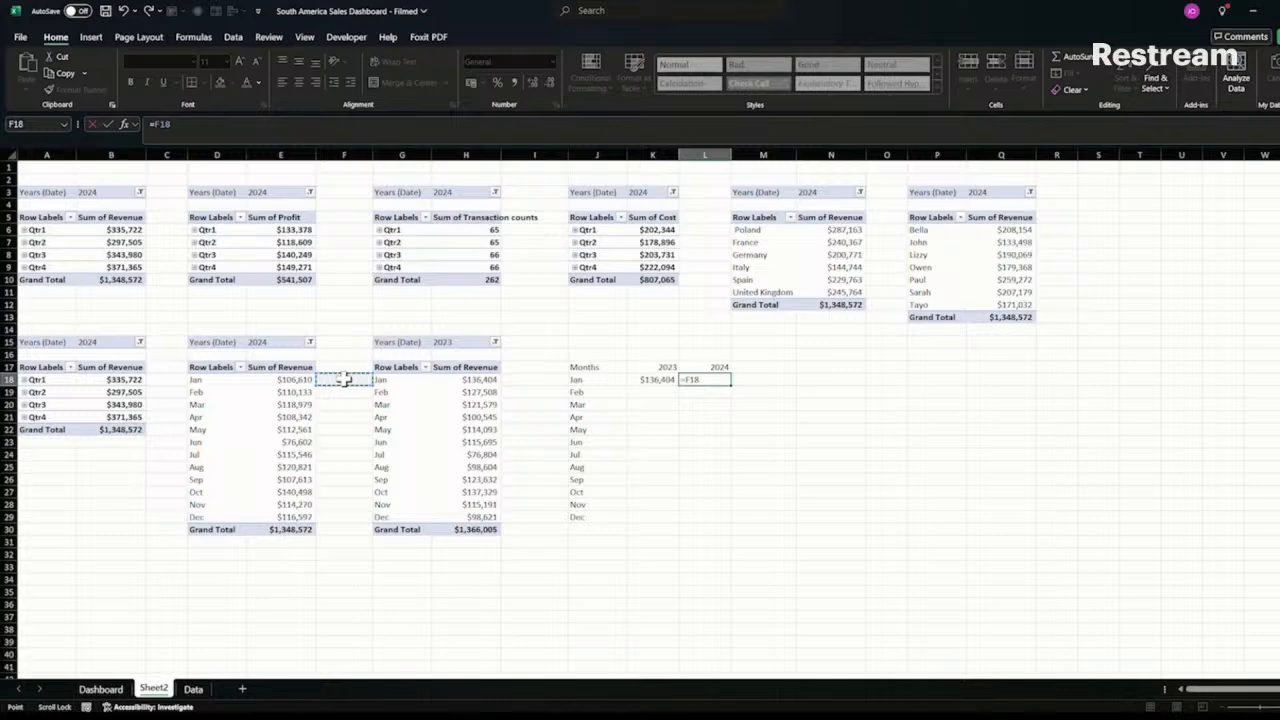
pyautogui.press('Return')
# - Try changing the reference in L18 to =G18
pyautogui.click(686, 380)
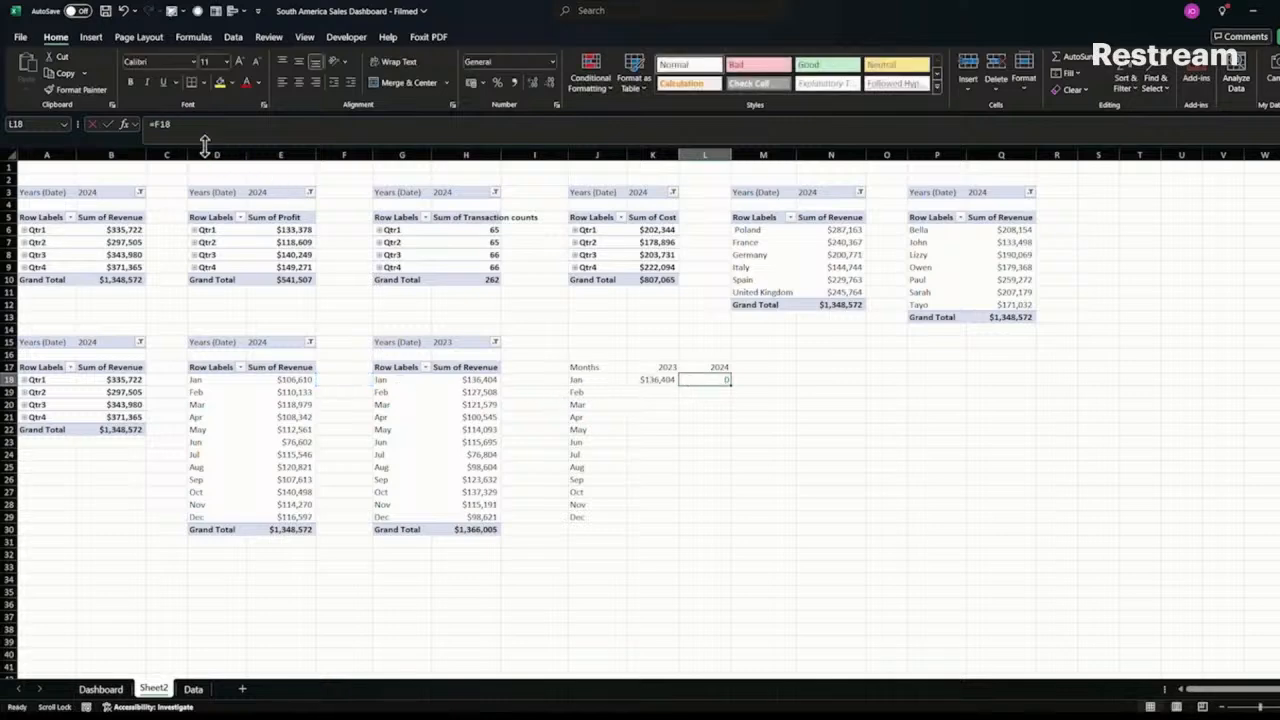
pyautogui.press('F2')
pyautogui.press('BackSpace')
pyautogui.write('G')
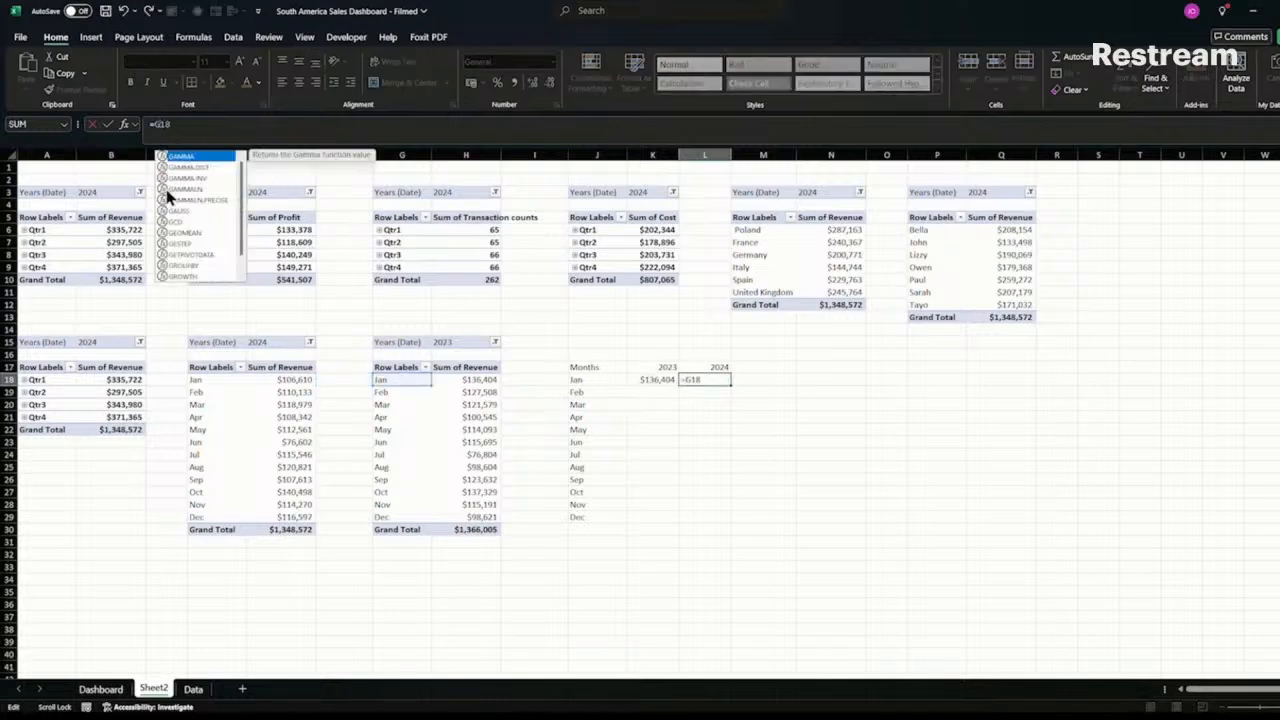
pyautogui.press('Return')
# - Change the L18 formula to =E18 so it takes January revenue from the 2024 pivot table
pyautogui.press('Up')
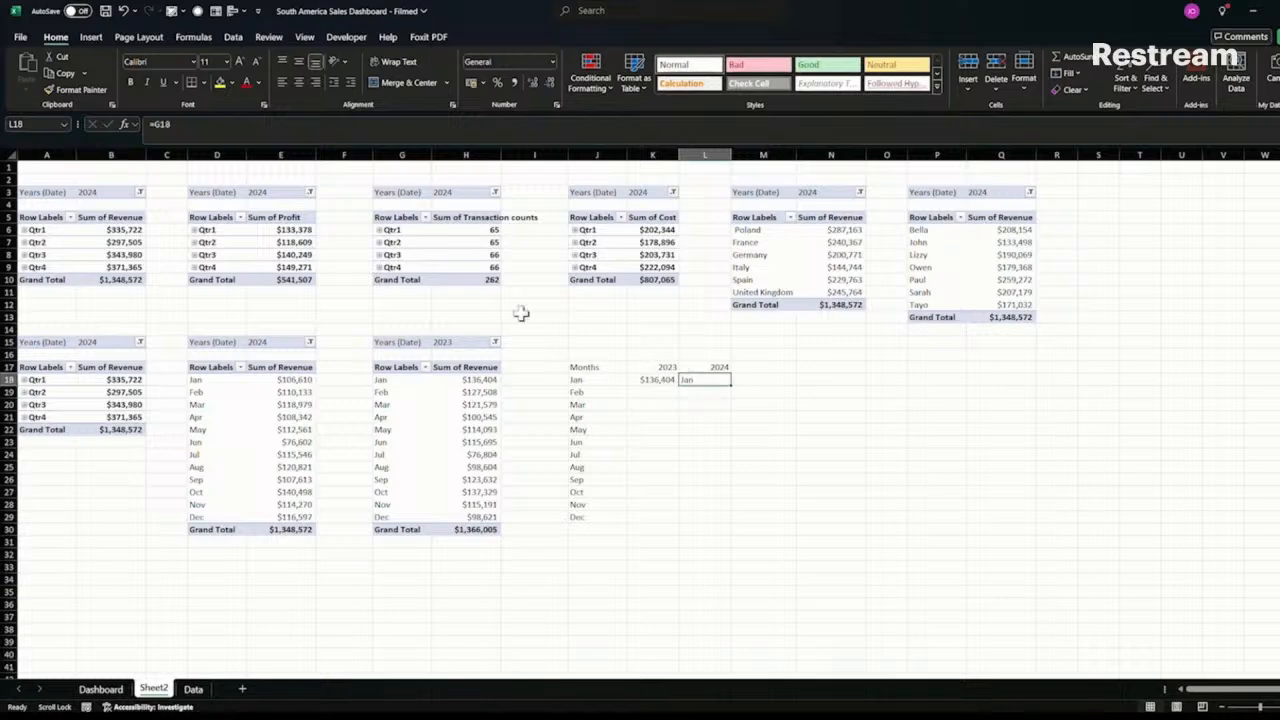
pyautogui.click(183, 126)
pyautogui.click(161, 126)
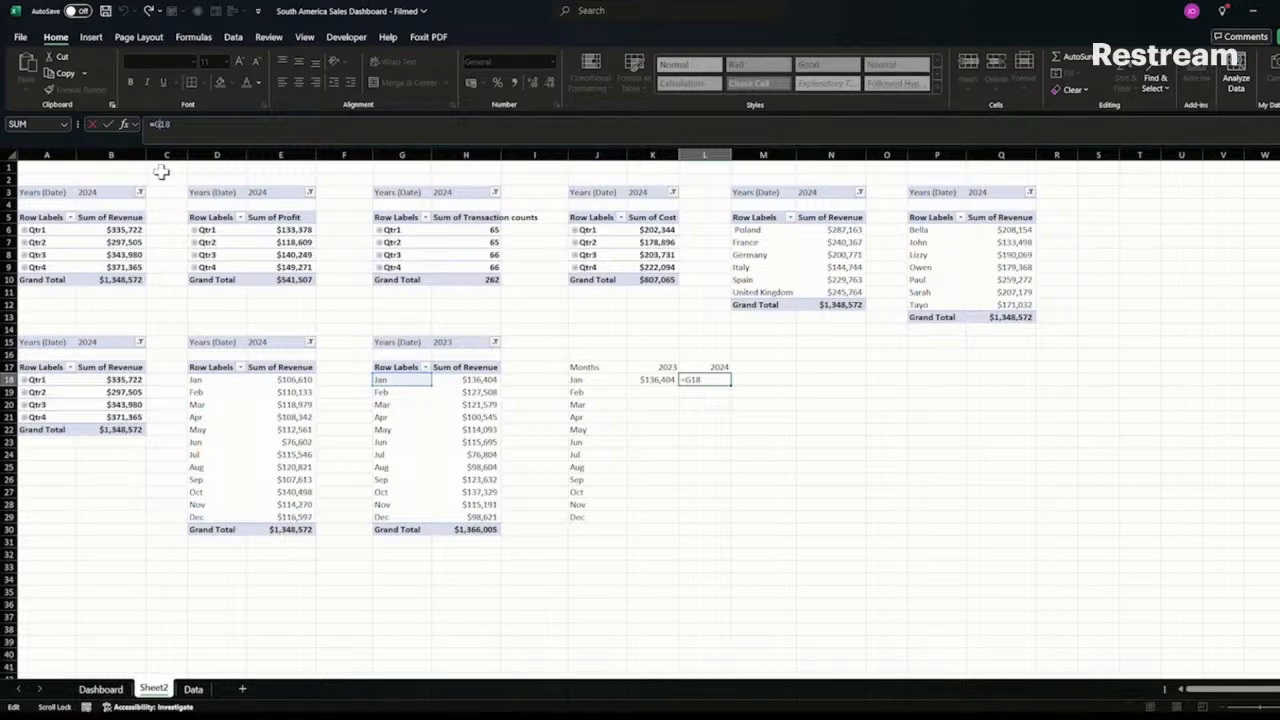
pyautogui.press('BackSpace')
pyautogui.write('E')
pyautogui.press('Return')
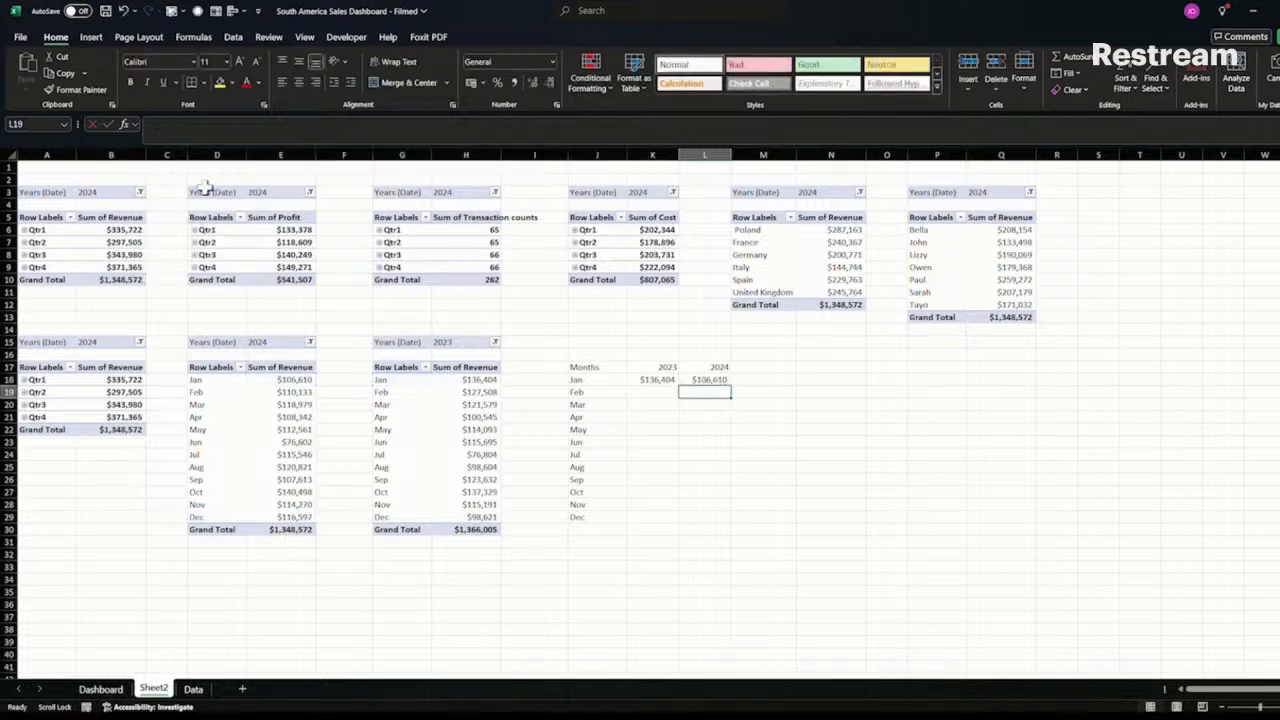
# - Bold the comparison table's headings in J17:L17 and fill the K18:L18 formulas down to row 29
pyautogui.moveTo(607, 370)
pyautogui.mouseDown()
pyautogui.moveTo(712, 368)
pyautogui.moveTo(720, 522)
pyautogui.mouseUp()
pyautogui.hotkey('ctrl', 'b')
pyautogui.click(676, 381)
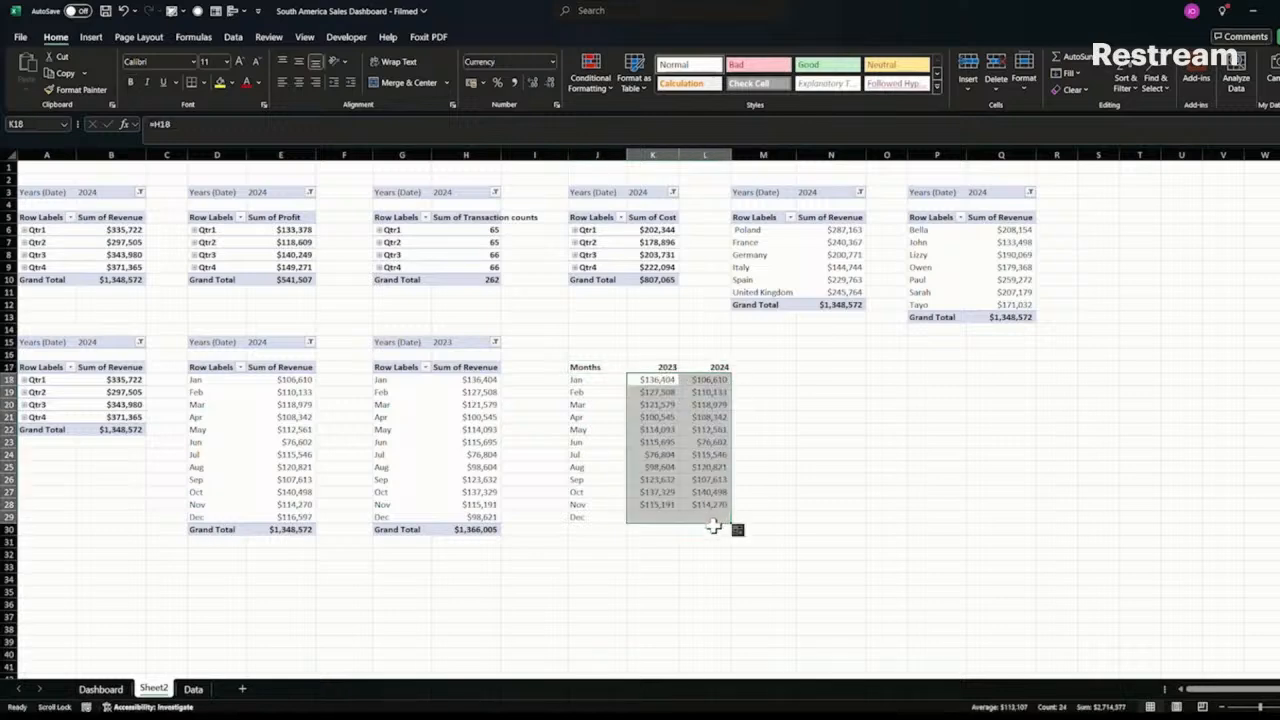
pyautogui.click(663, 566)
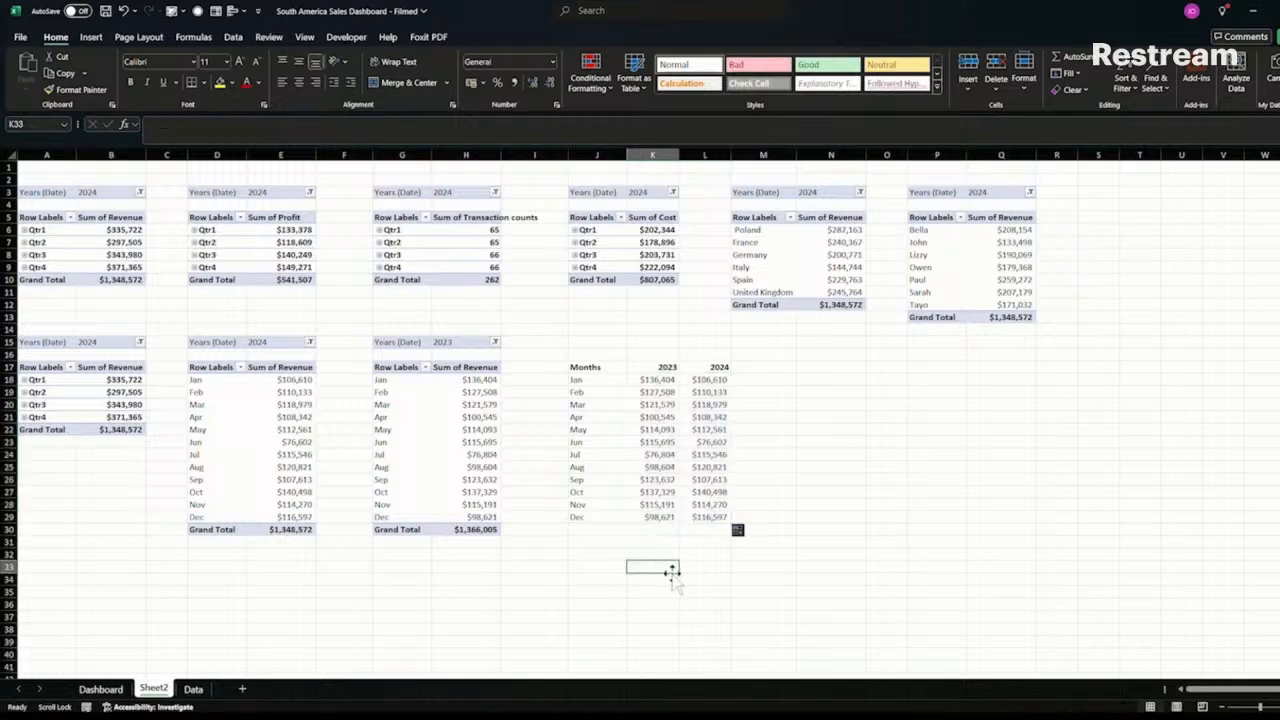
# - Label the first revenue pivot table "Revenue By Year" in A2
pyautogui.click(588, 24)
pyautogui.click(32, 178)
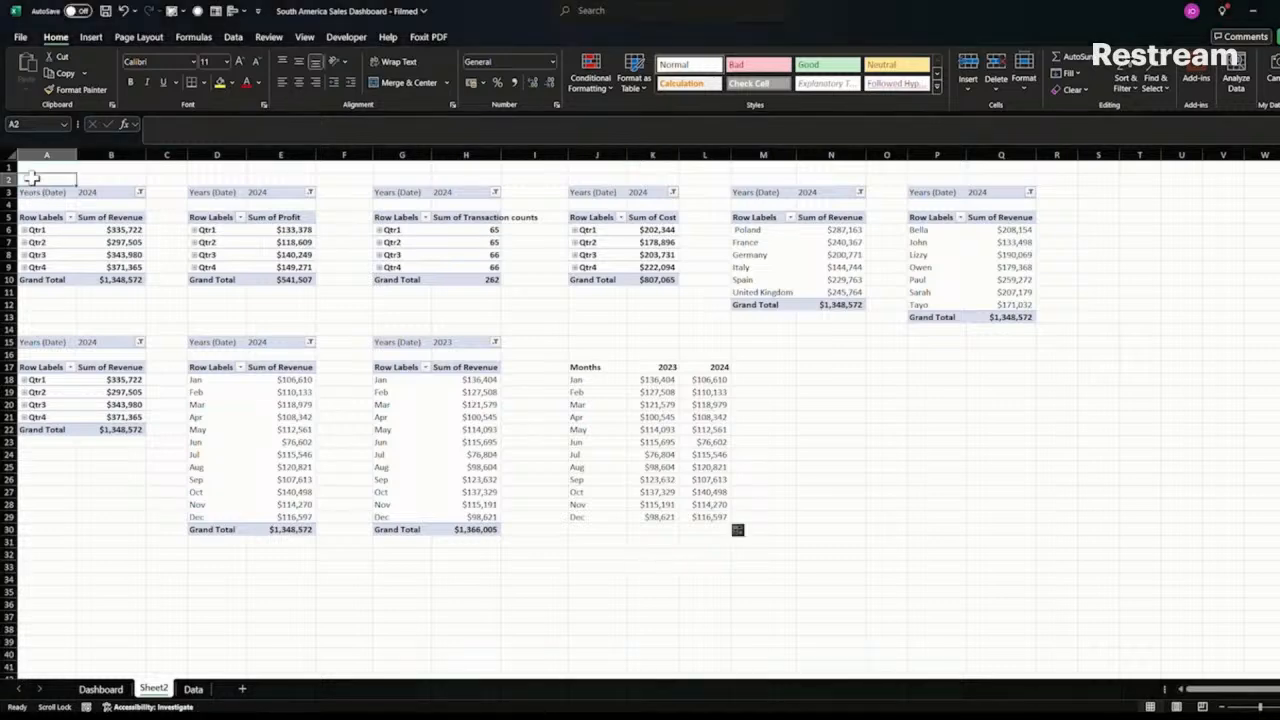
pyautogui.write('I')
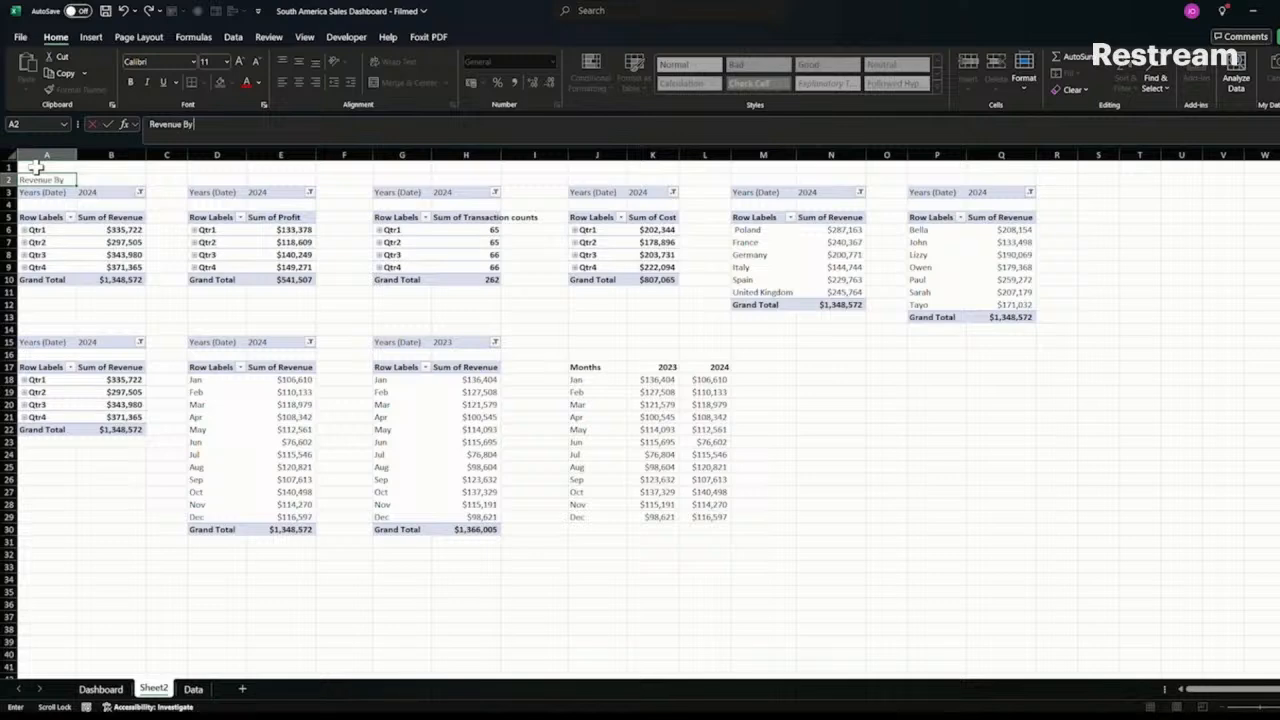
pyautogui.click(33, 176)
pyautogui.press('Down')
pyautogui.click(38, 179)
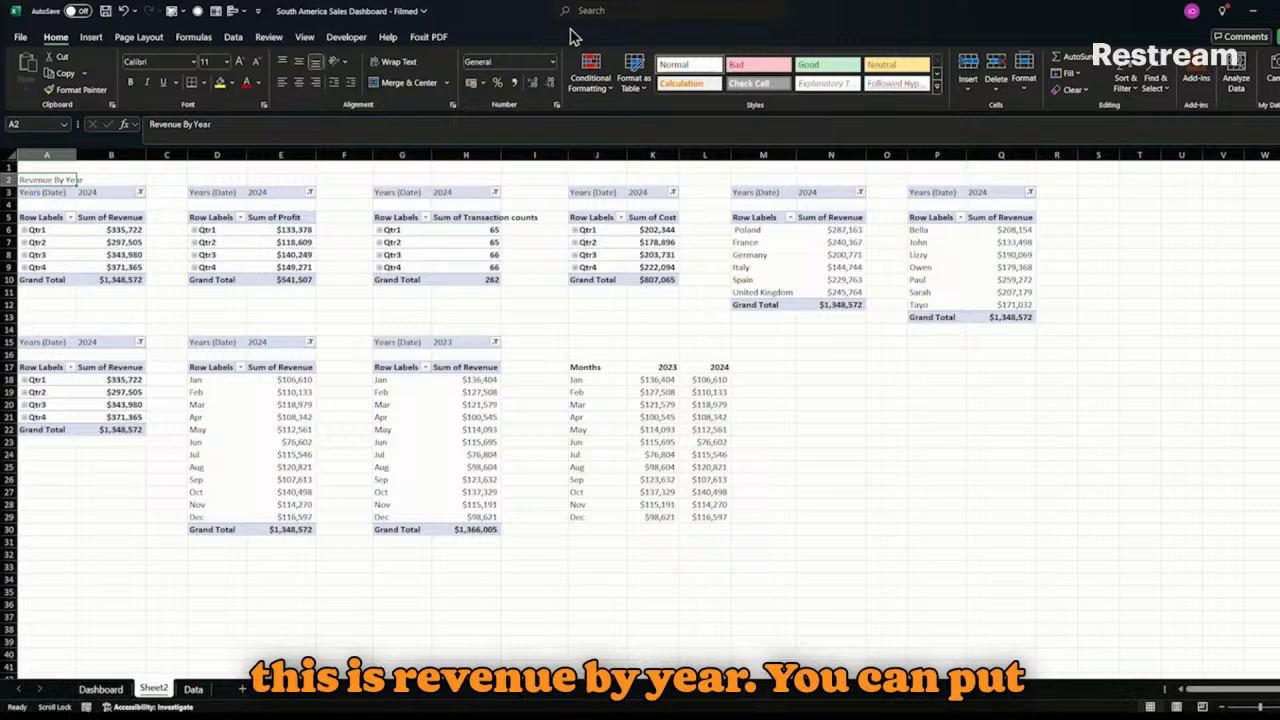
pyautogui.click(603, 19)
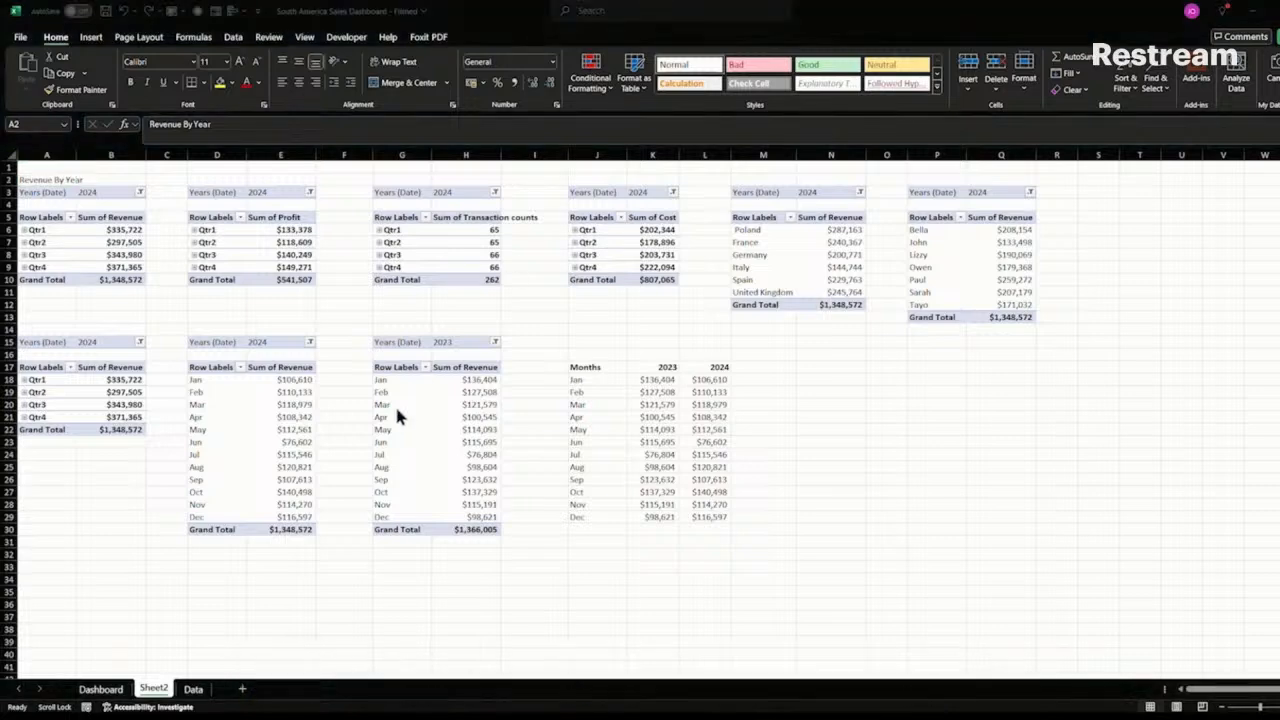
# - Rename the Sheet2 worksheet as Analysis
pyautogui.doubleClick(154, 688)
pyautogui.write('Ana')
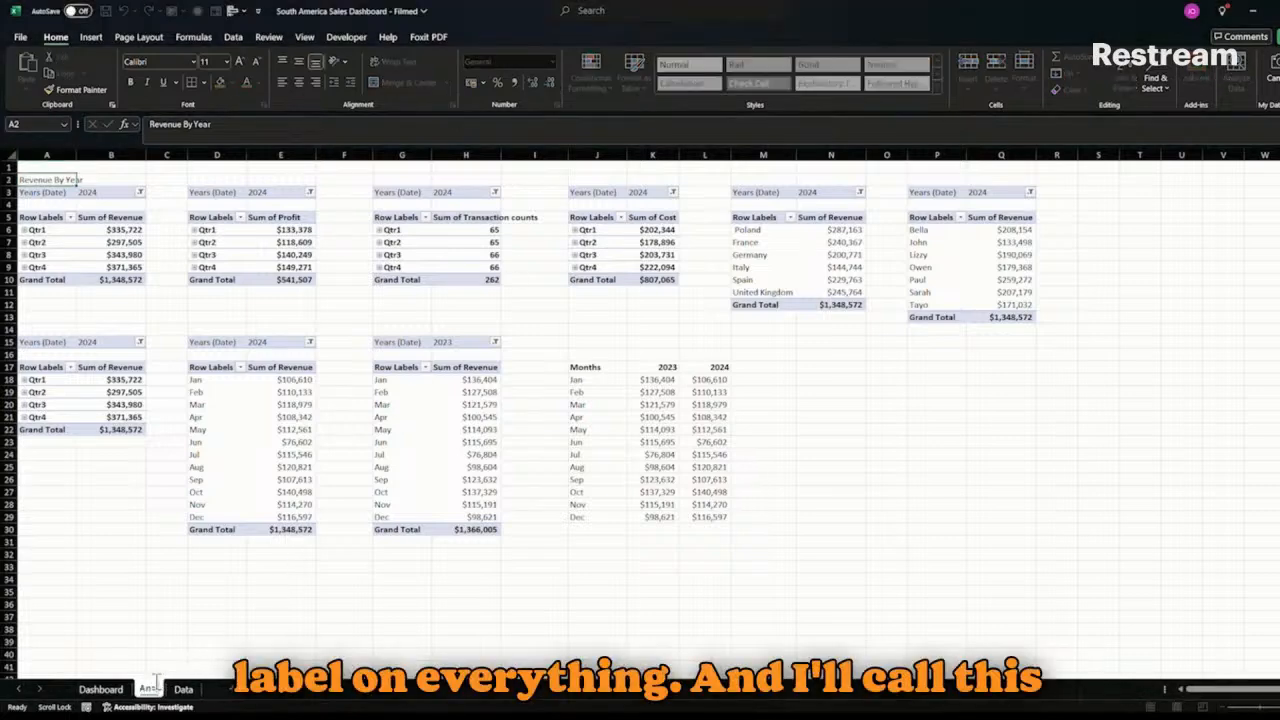
pyautogui.write('lysis')
pyautogui.press('Return')
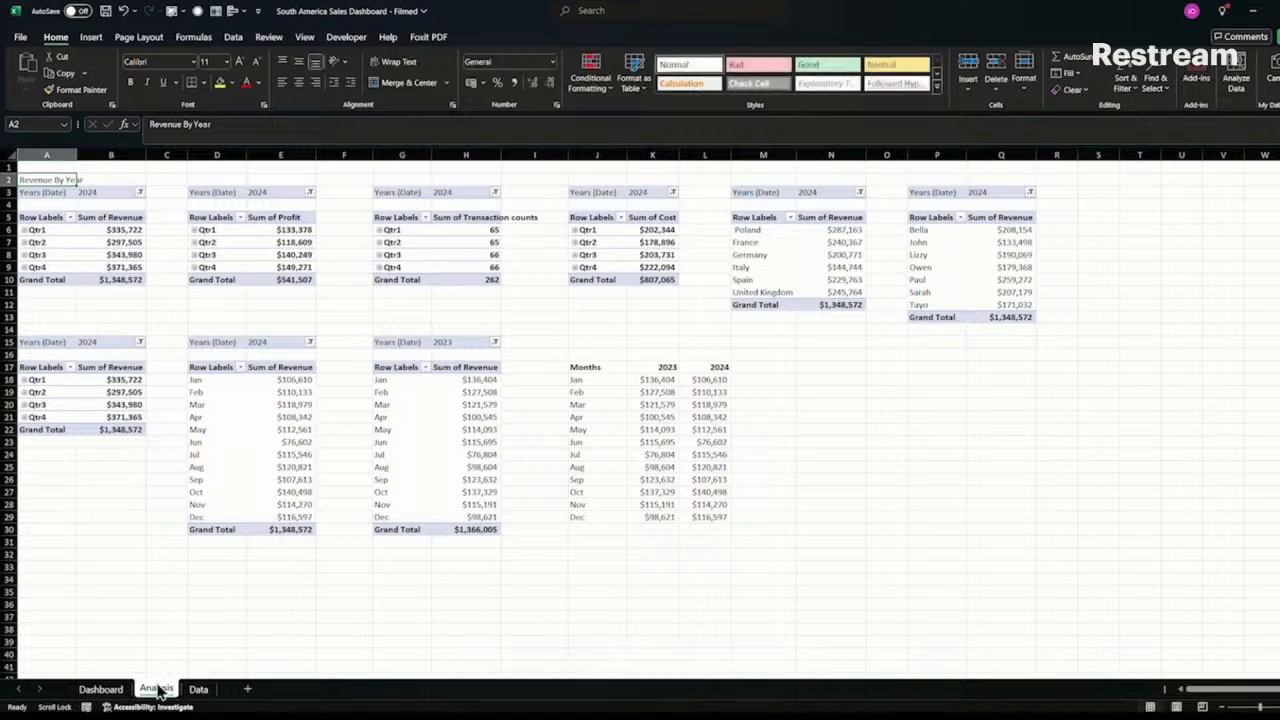
# - Review the Dashboard layout against the Analysis pivot tables and select the empty text box in the Total Revenue card
pyautogui.click(101, 689)
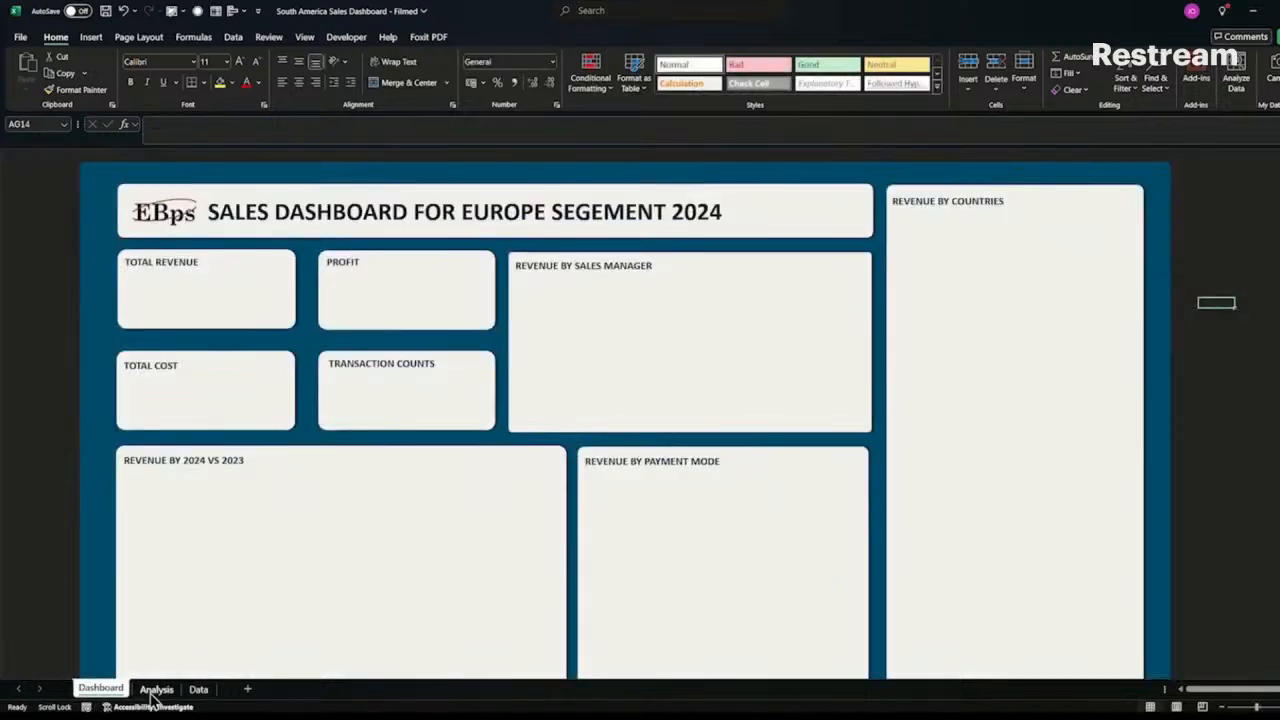
pyautogui.click(156, 689)
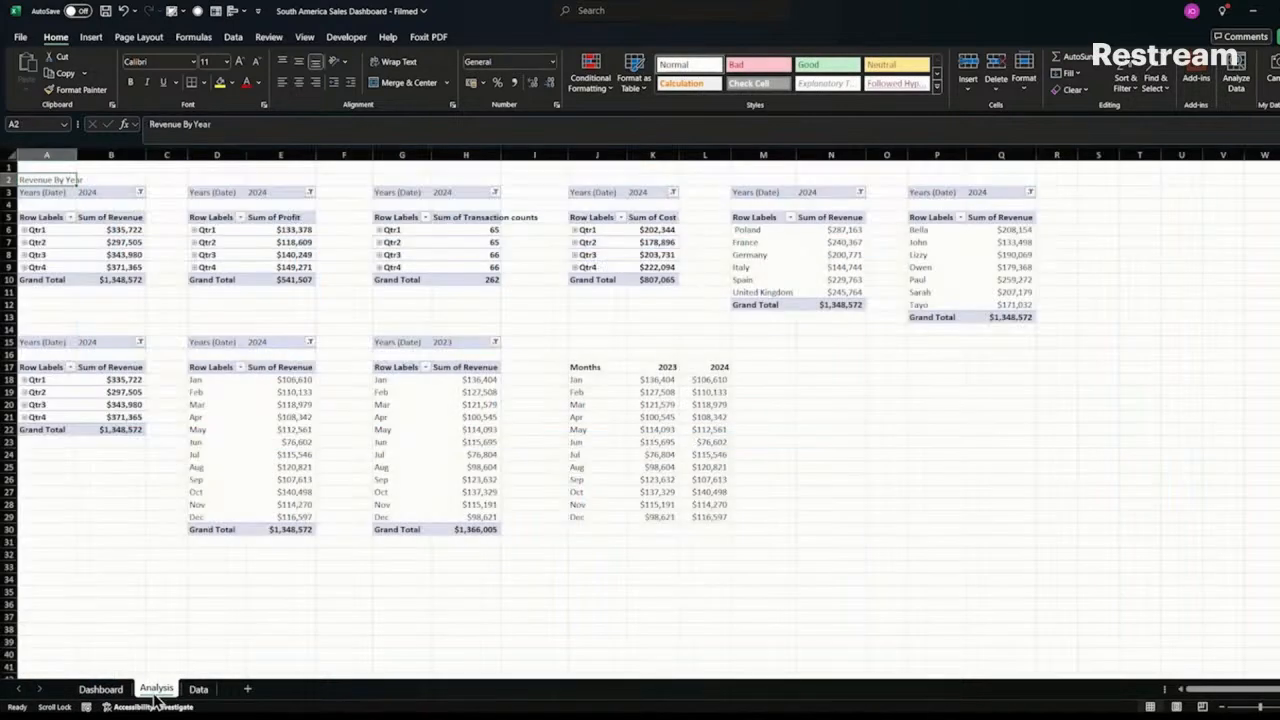
pyautogui.click(104, 690)
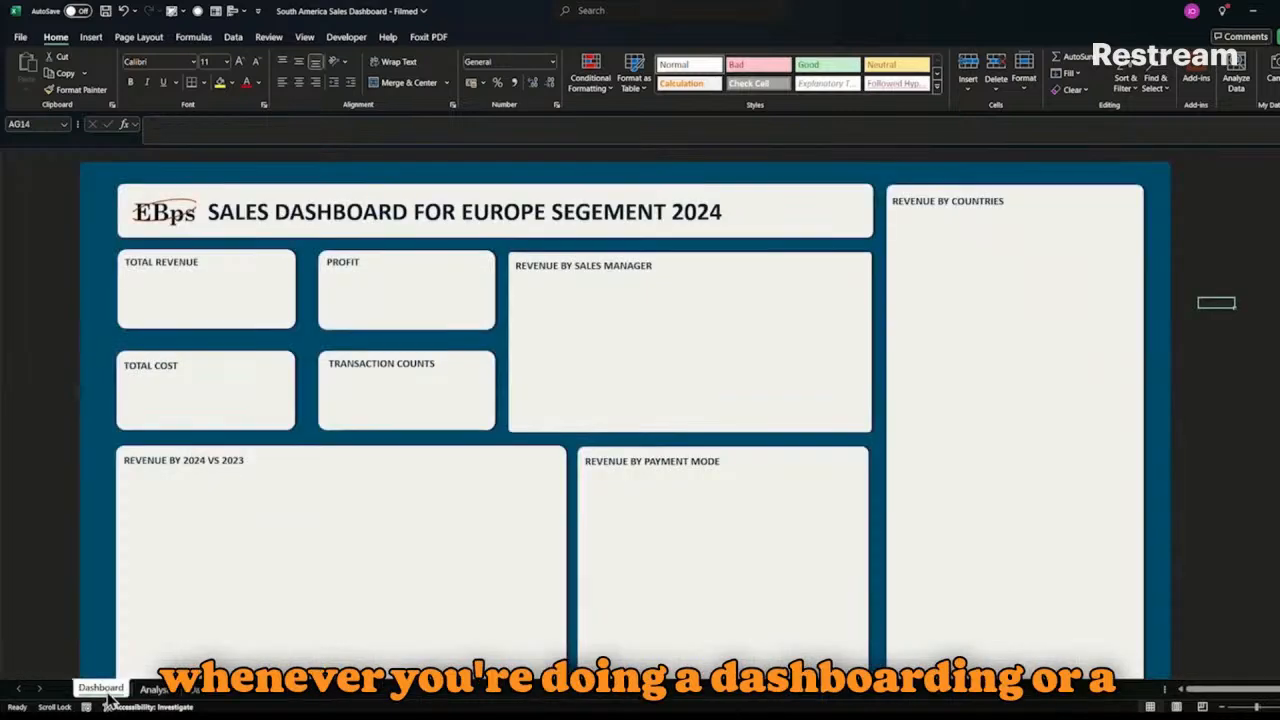
pyautogui.click(175, 295)
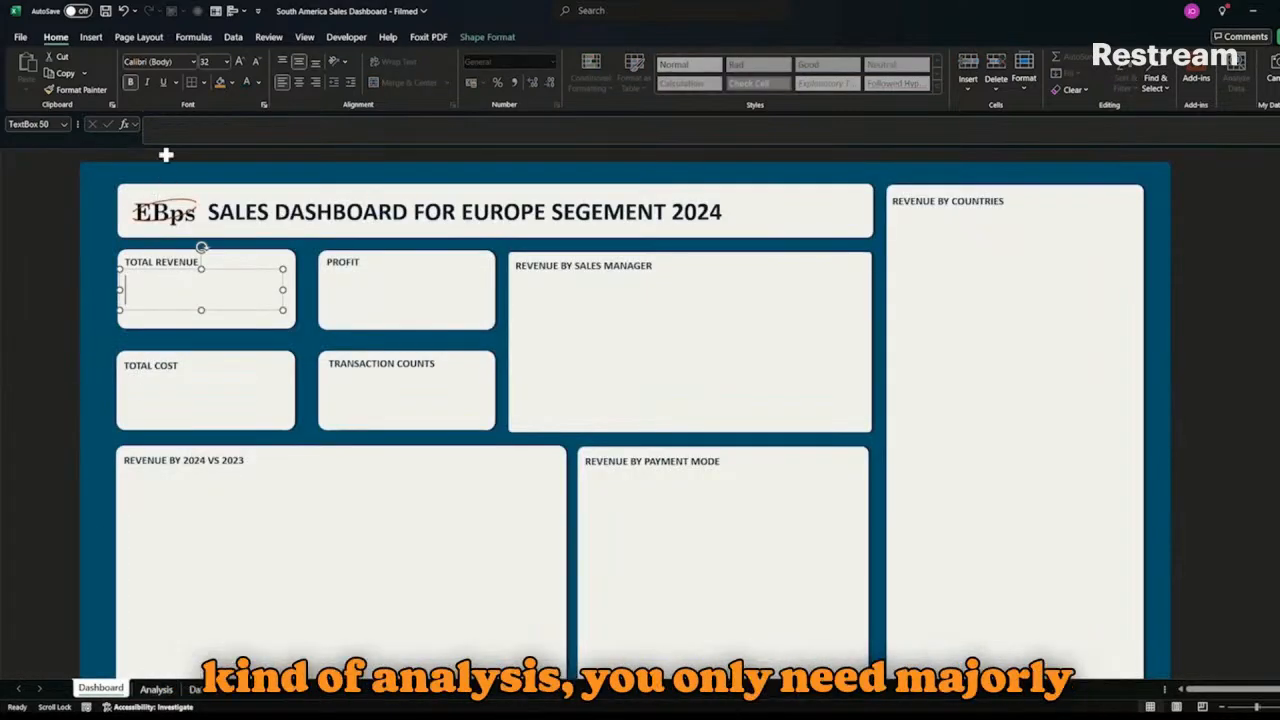
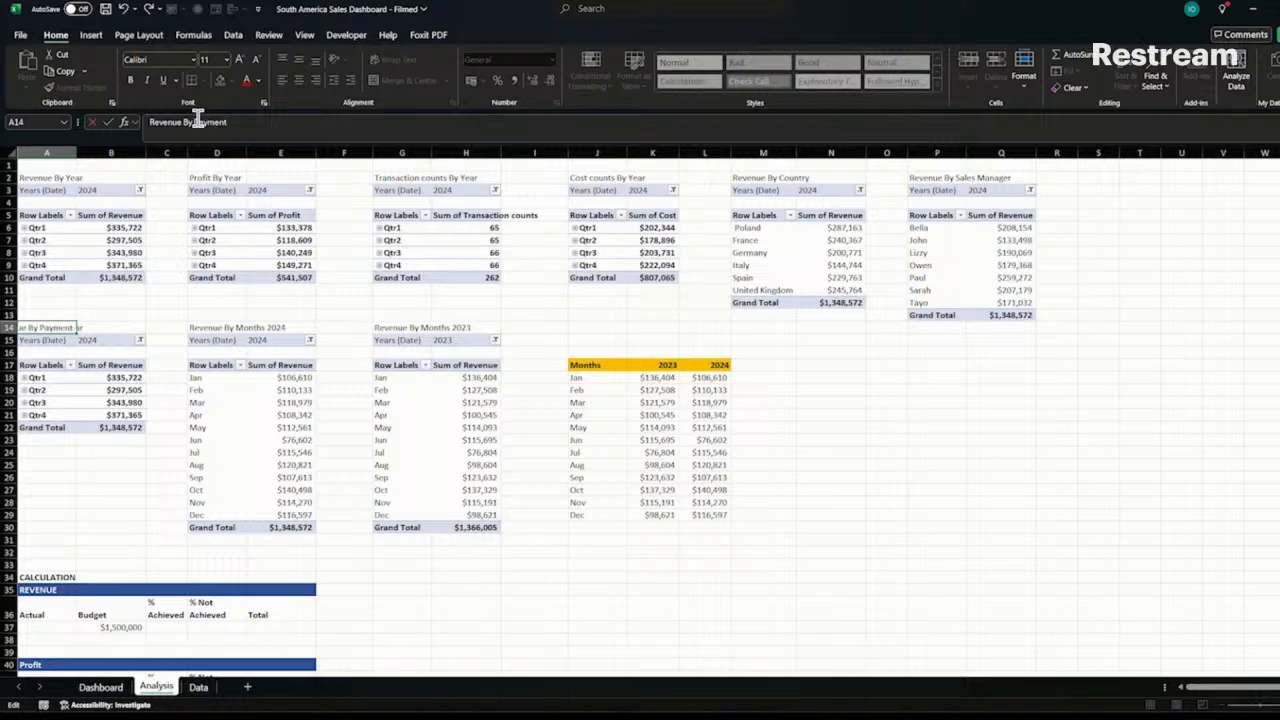
# - Label the pivot table below Revenue By Year "Revenue By Payment Moe" in A14 and make the label bold
pyautogui.press('Return')
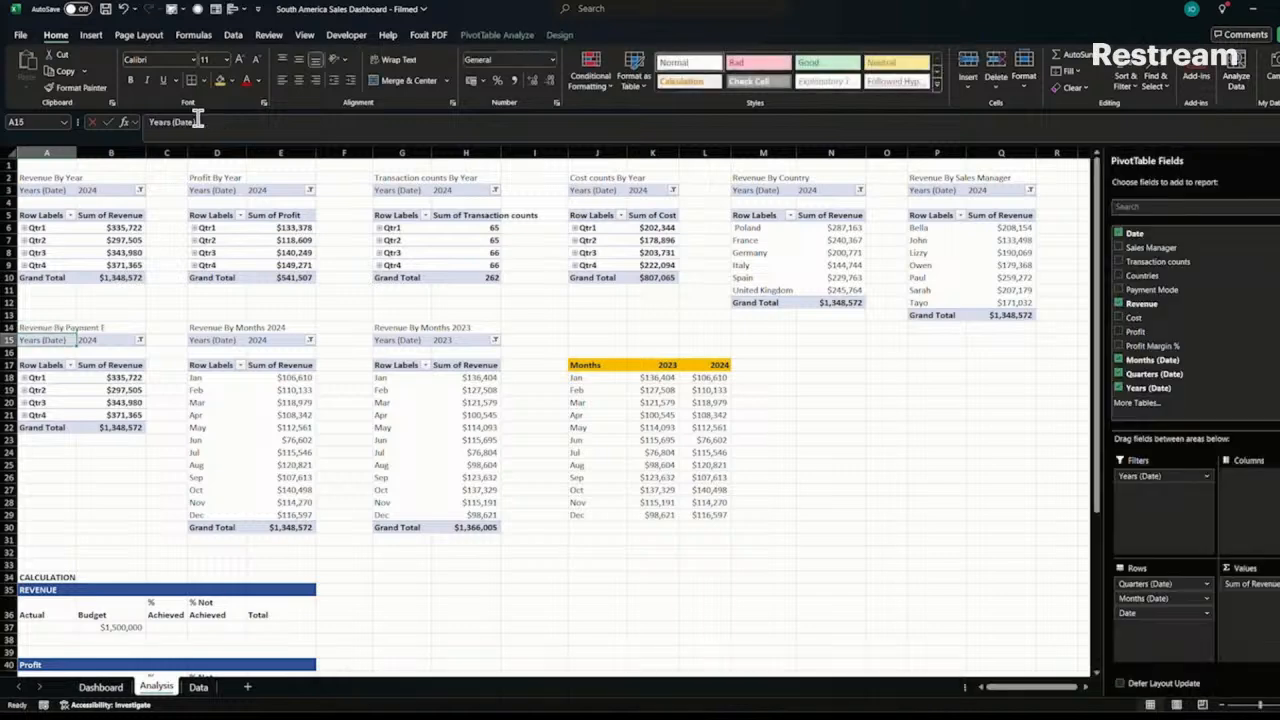
pyautogui.click(40, 327)
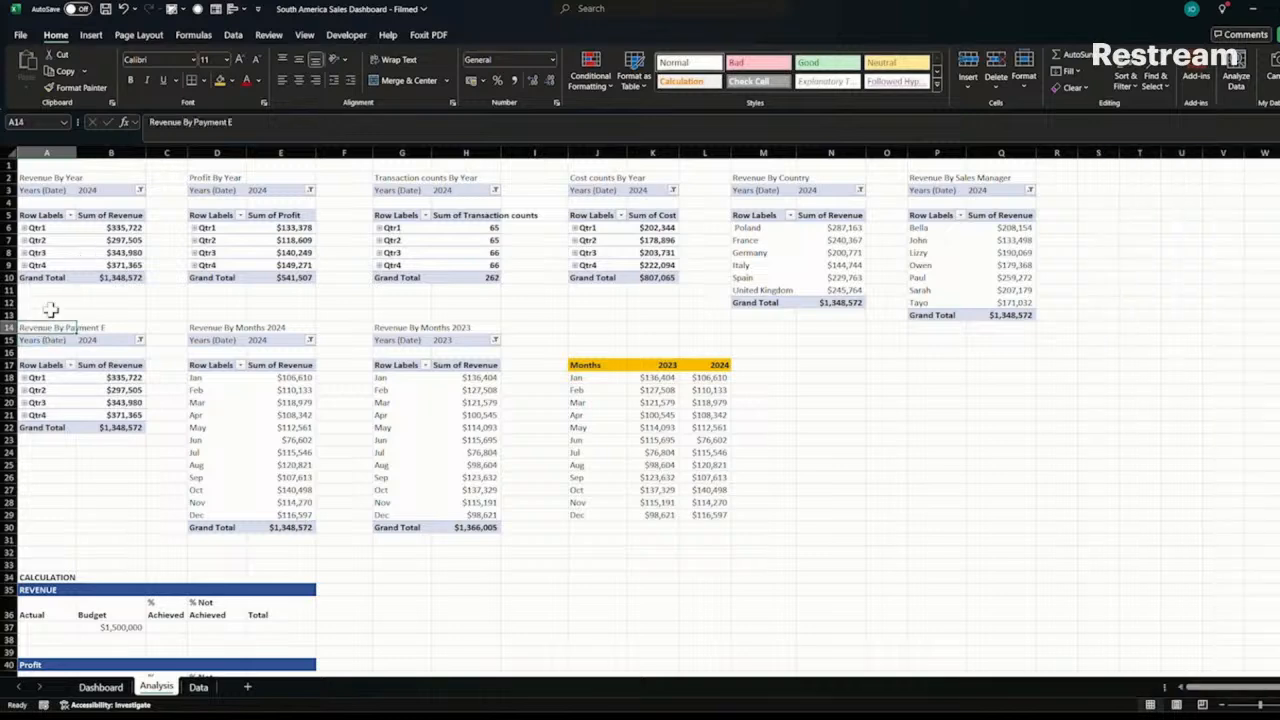
pyautogui.click(232, 121)
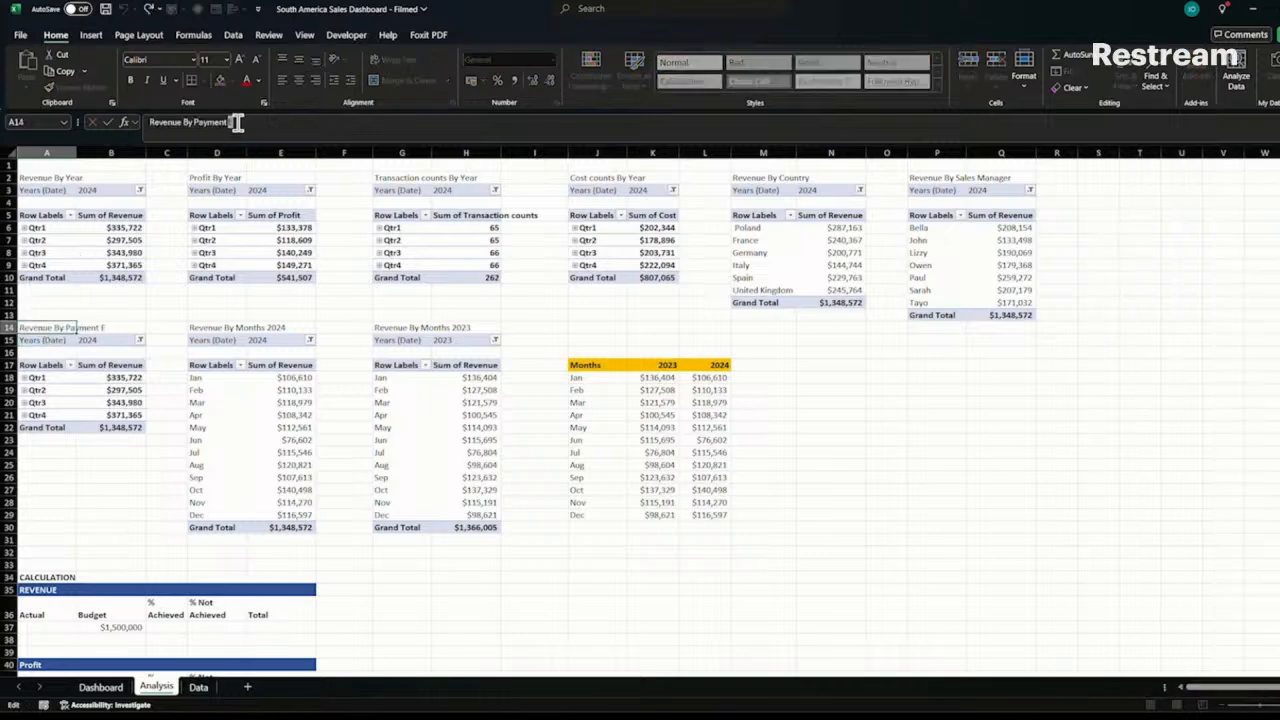
pyautogui.press('Return')
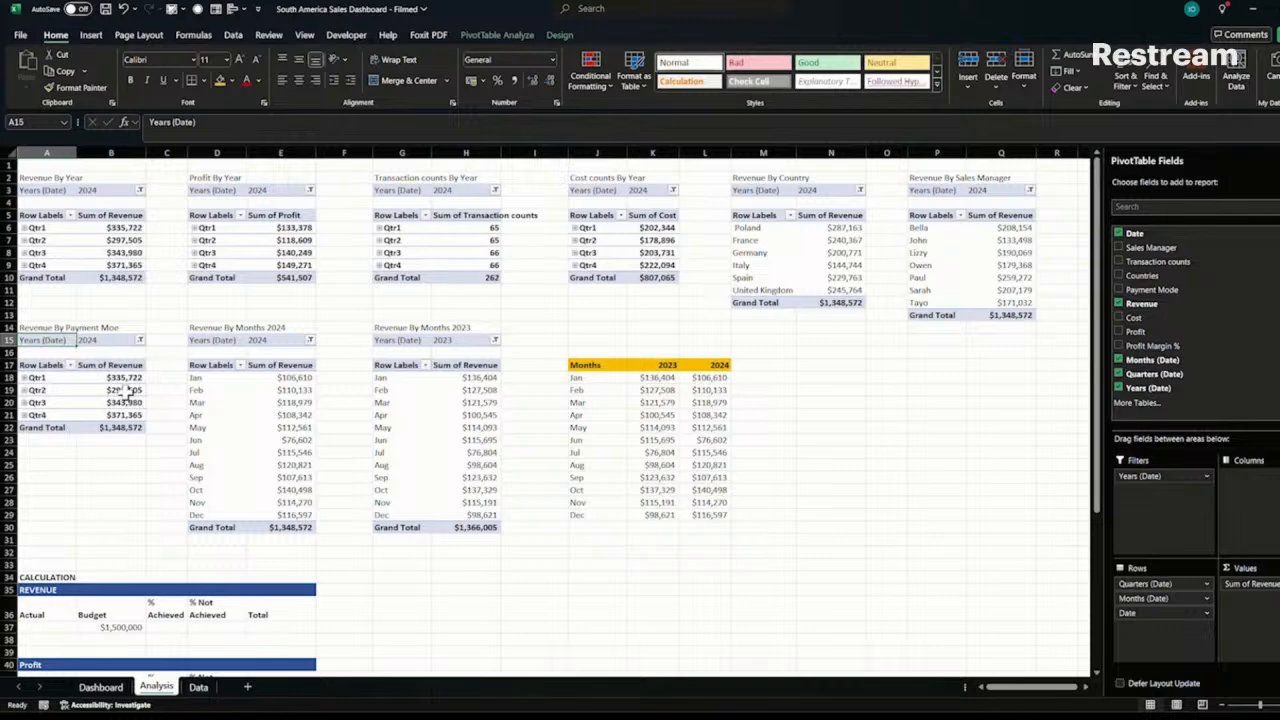
pyautogui.click(83, 404)
pyautogui.click(33, 328)
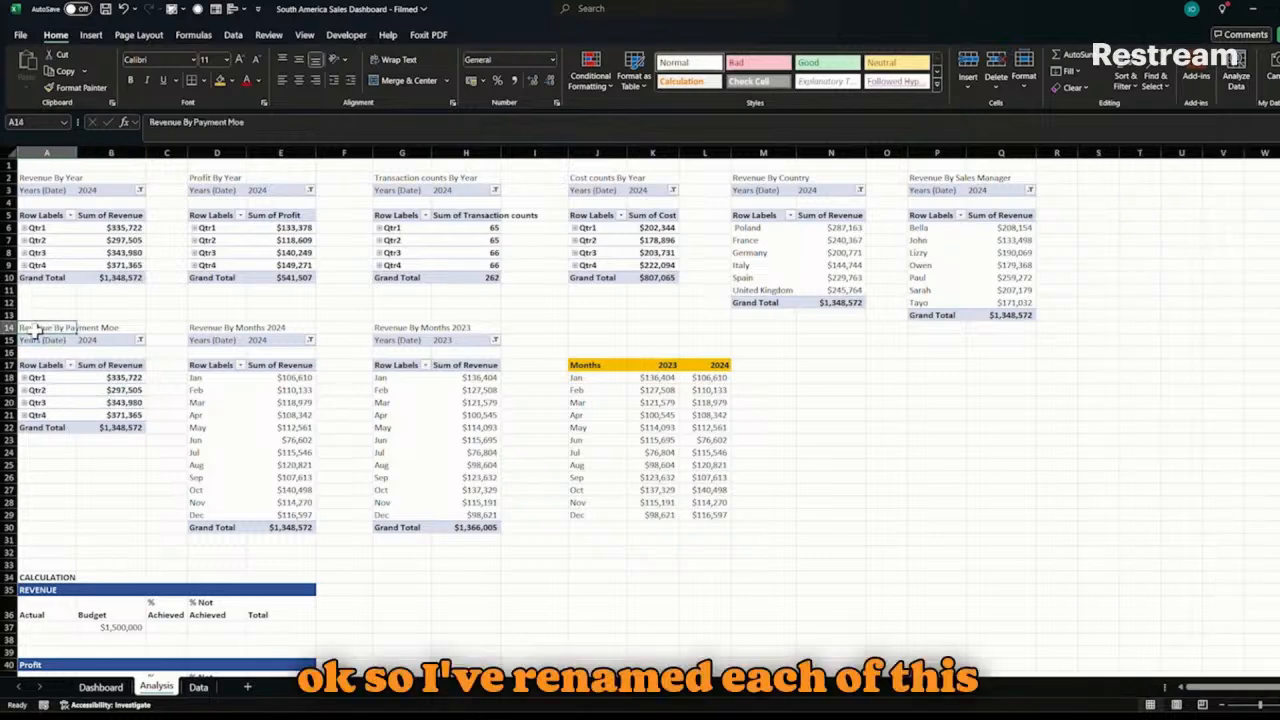
pyautogui.click(105, 451)
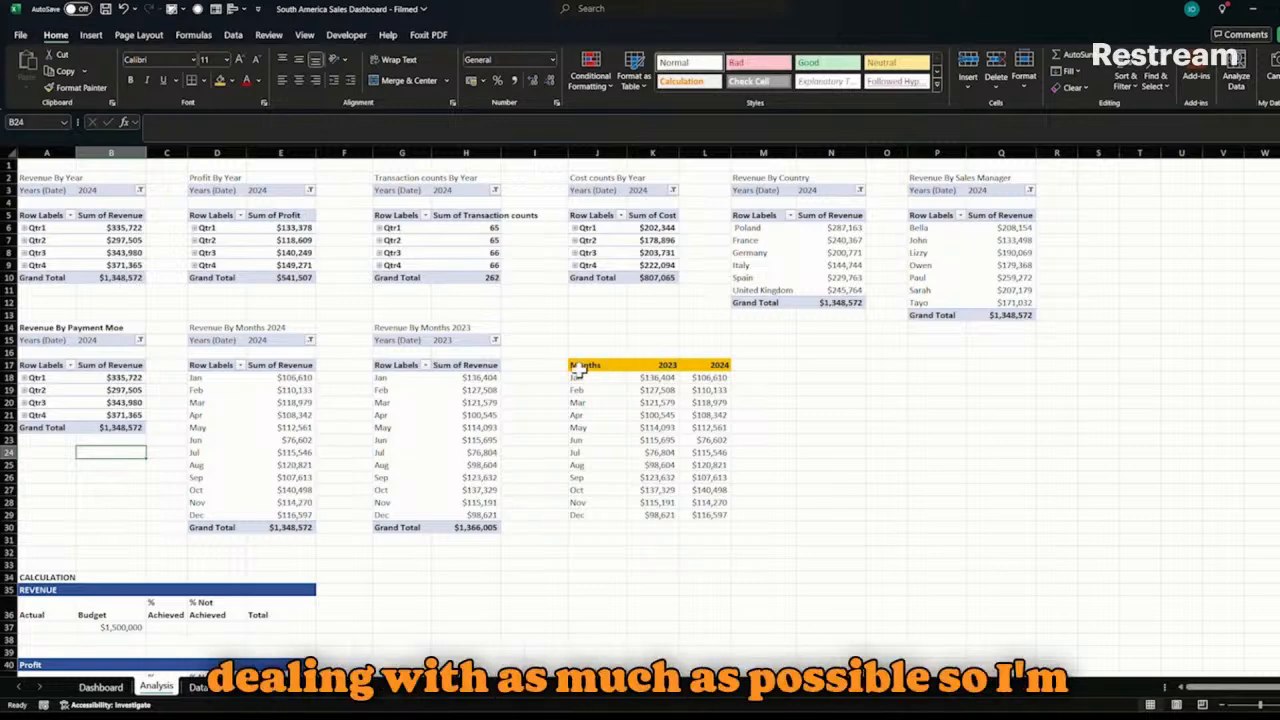
# - Break the A17 pivot table down by Payment Mode, removing its Quarters, Months and Date fields without overwriting neighbouring data
pyautogui.click(50, 402)
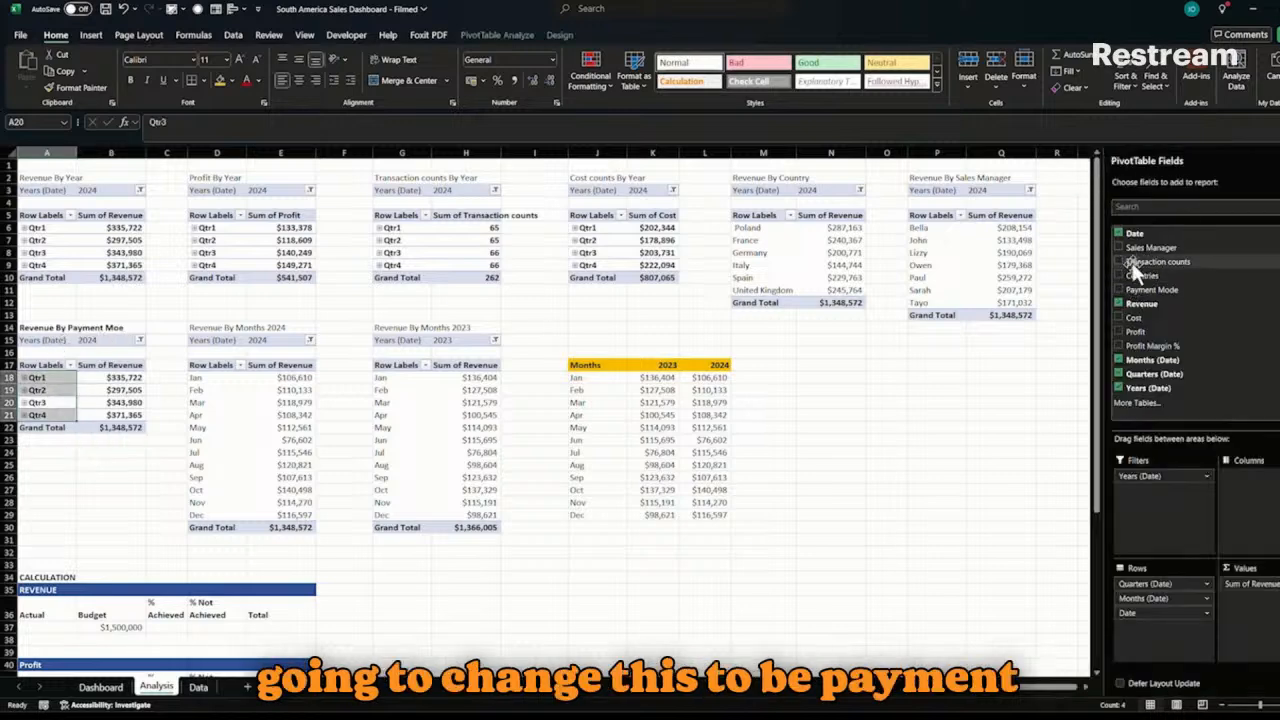
pyautogui.click(1120, 290)
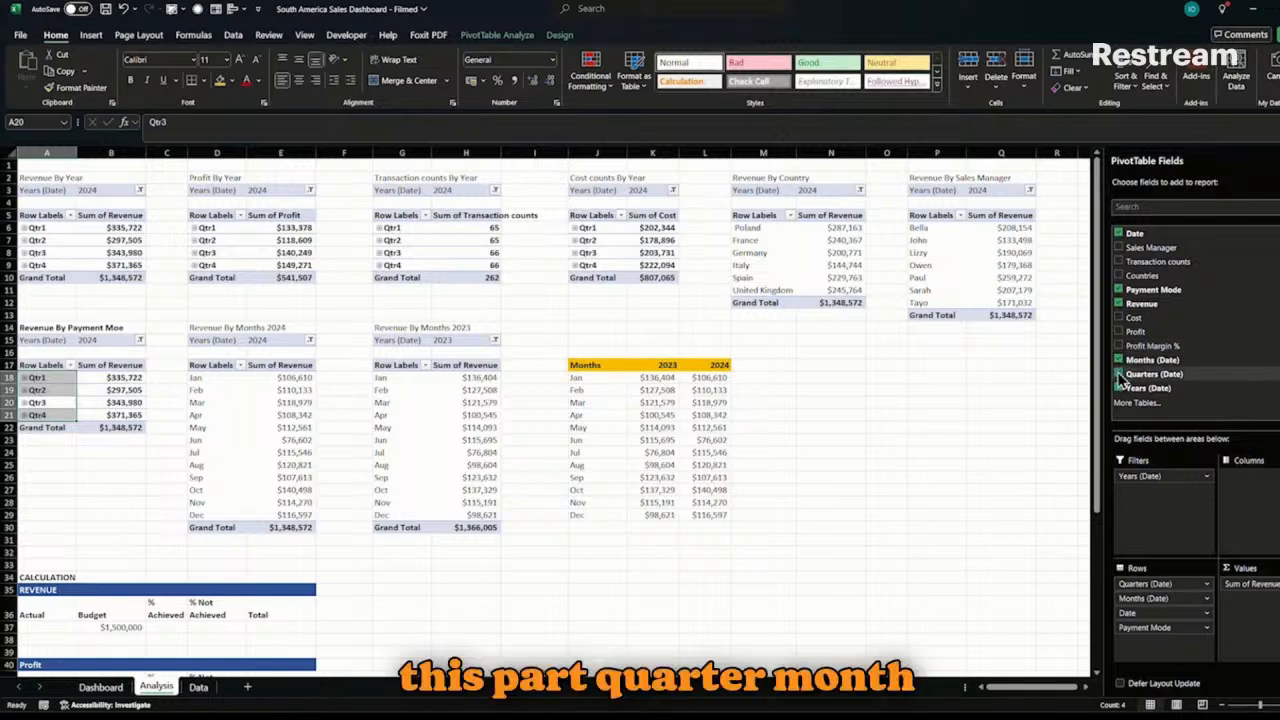
pyautogui.click(1119, 374)
pyautogui.click(1119, 360)
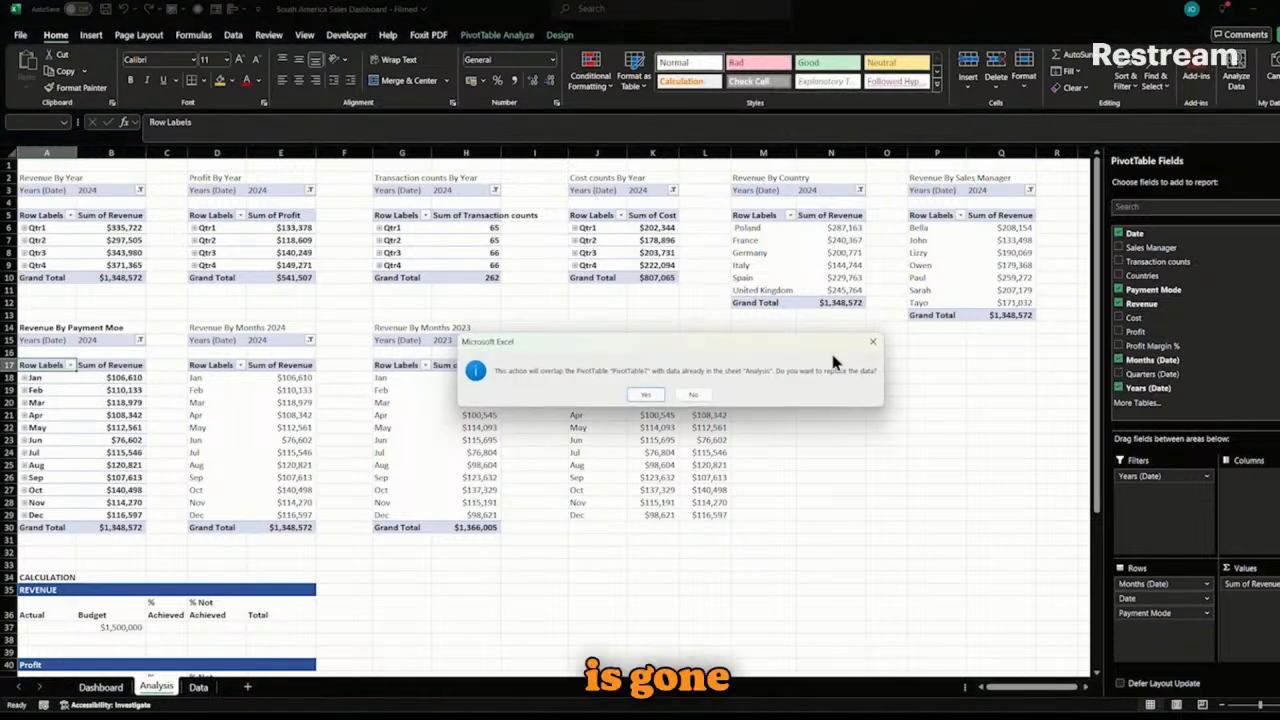
pyautogui.click(693, 398)
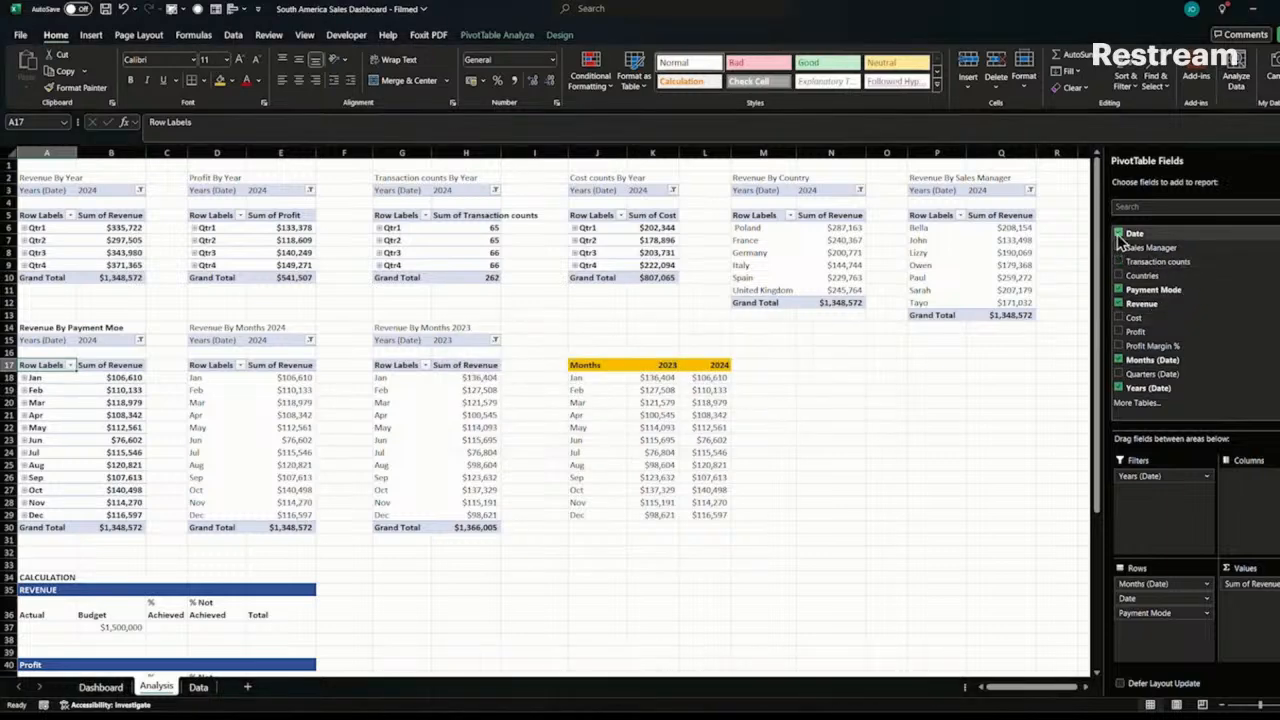
pyautogui.click(1119, 236)
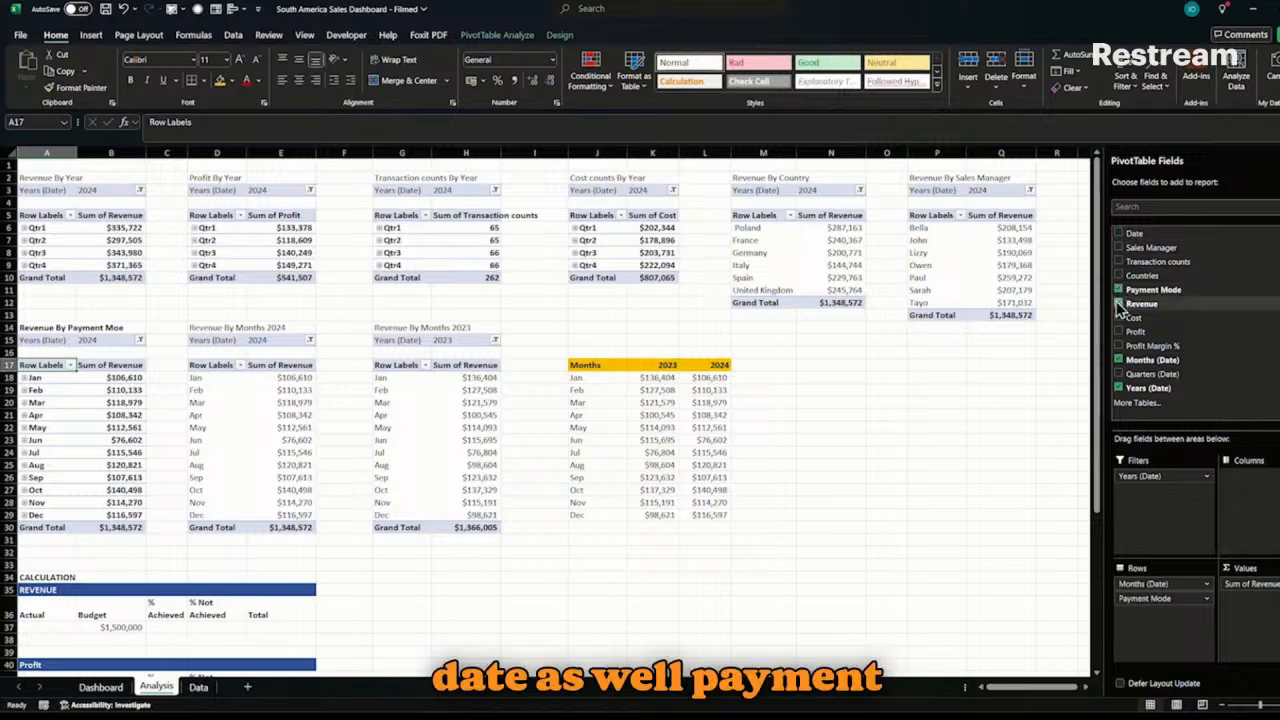
pyautogui.click(1119, 359)
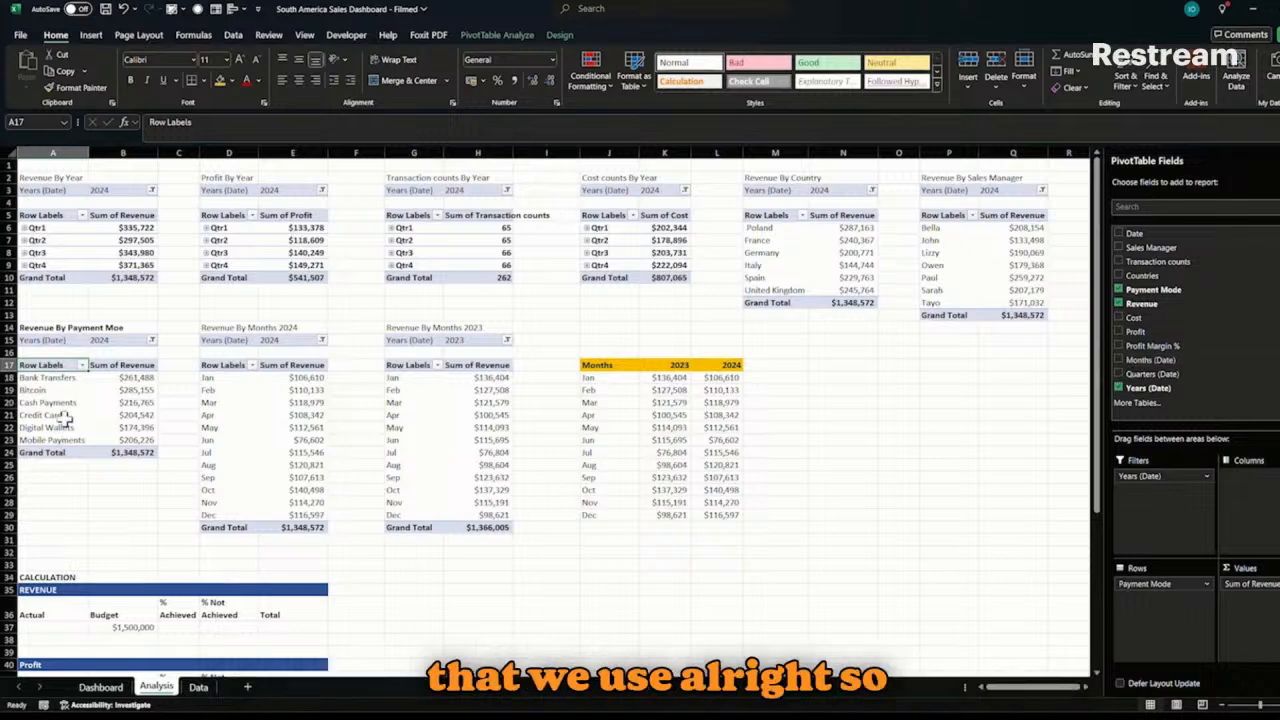
# - Change the heading in A34 above the budget tables to "CALCULATIONs"
pyautogui.scroll(-15, 295, 418)
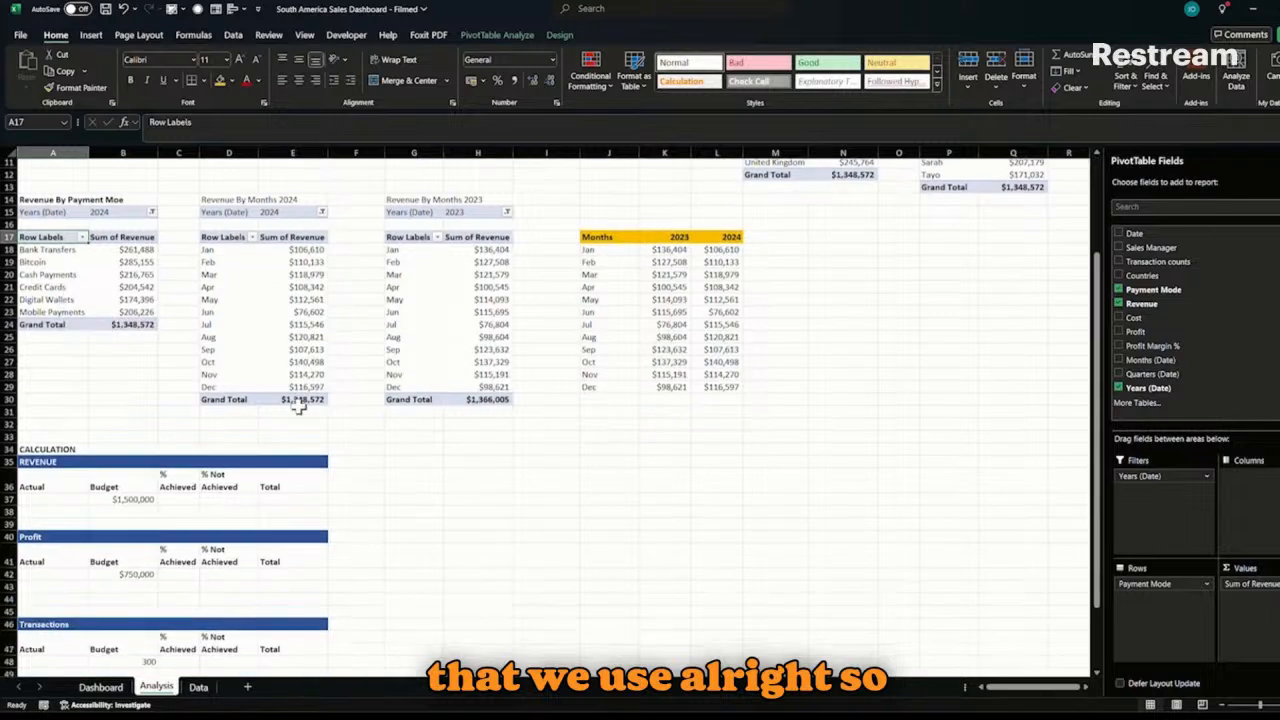
pyautogui.scroll(12, 295, 418)
pyautogui.scroll(-5, 143, 423)
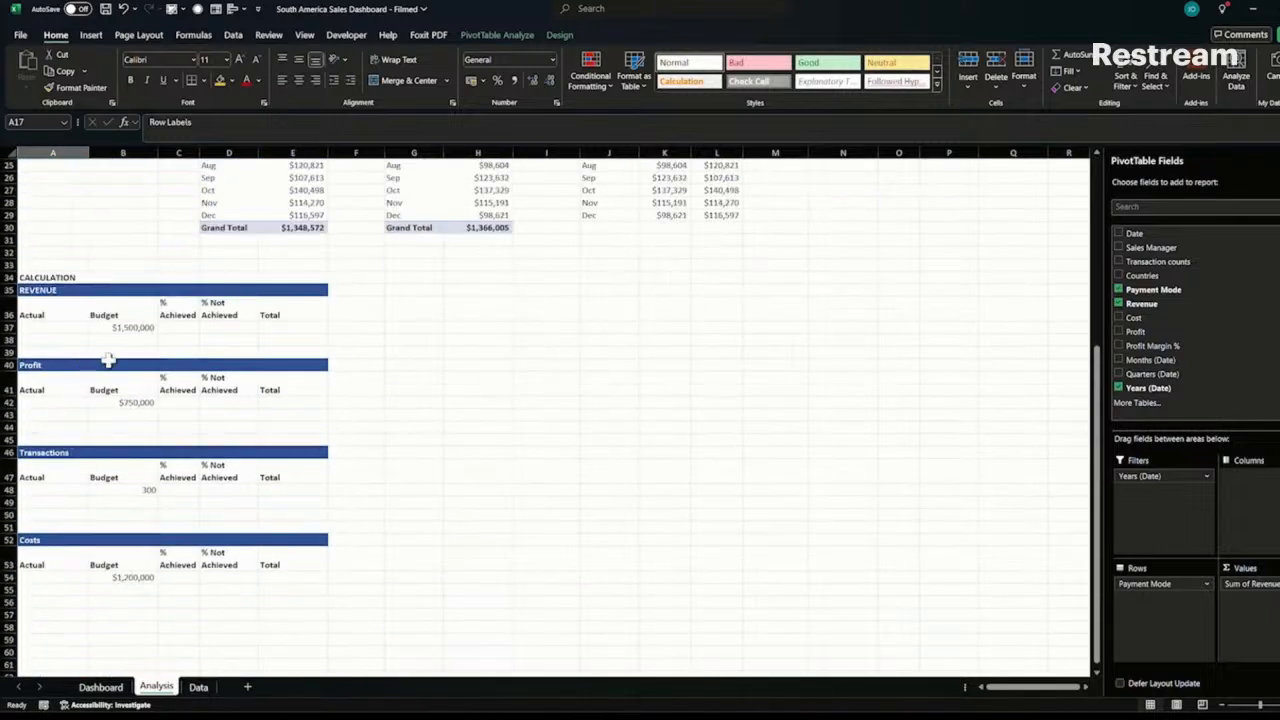
pyautogui.click(40, 329)
pyautogui.click(55, 277)
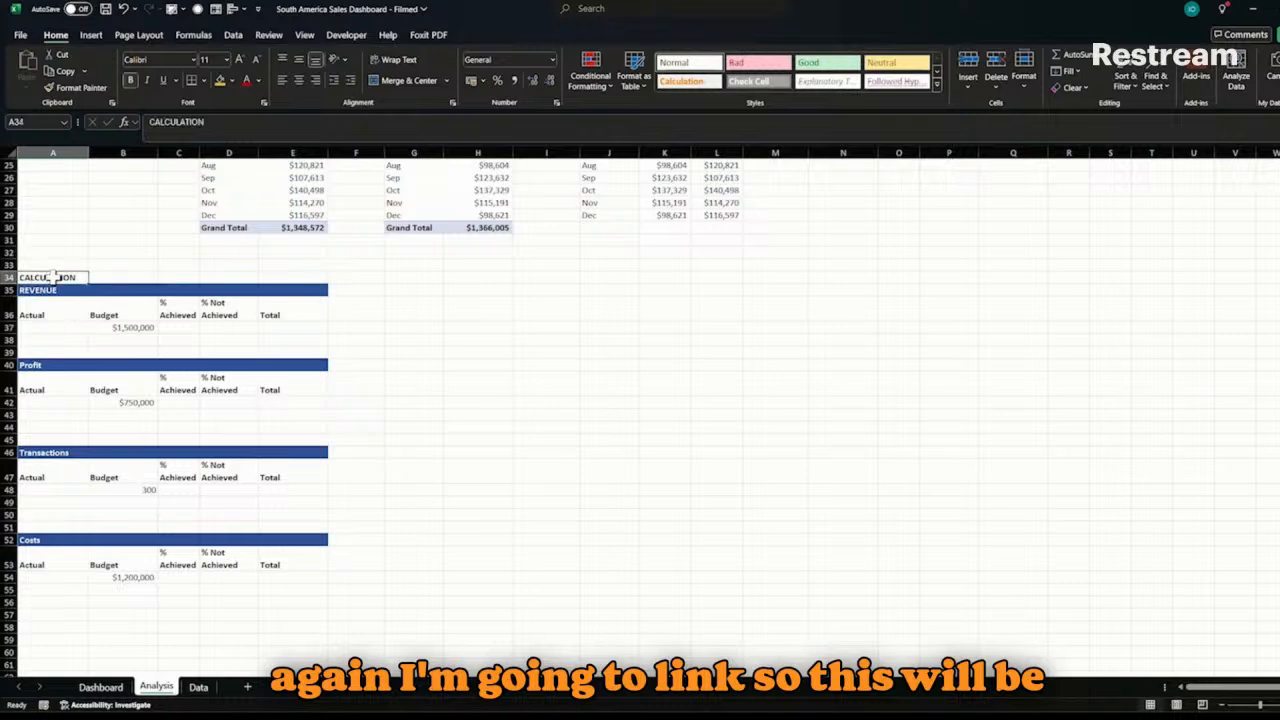
pyautogui.click(209, 122)
pyautogui.write('s')
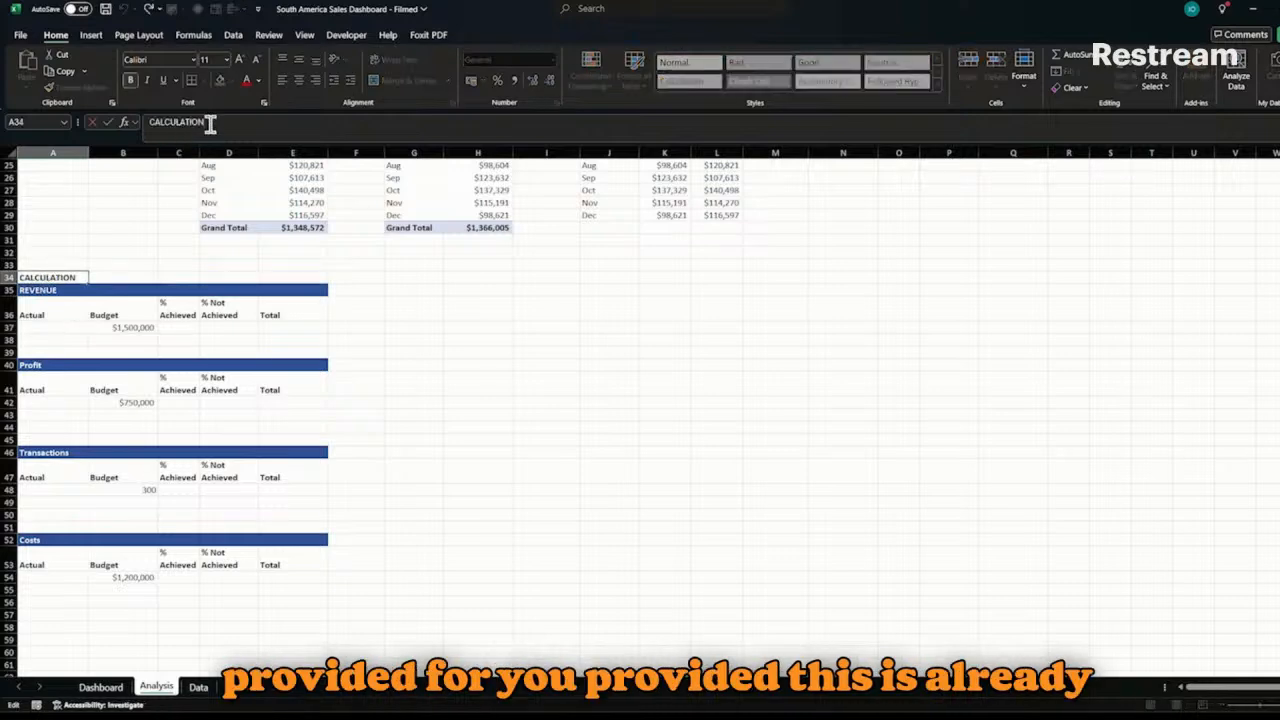
pyautogui.press('Return')
# - Add the heading "KPIs" in A33, directly above the calculations heading
pyautogui.moveTo(134, 318); pyautogui.dragTo(137, 462)
pyautogui.click(48, 303)
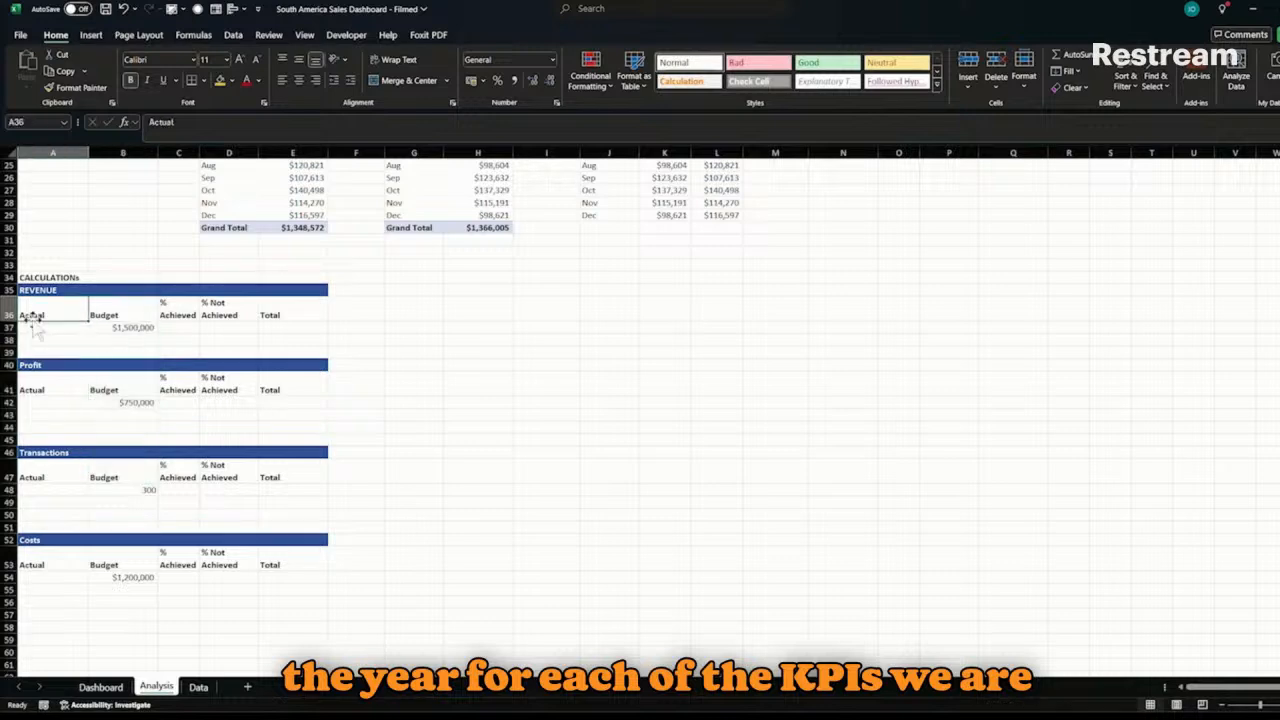
pyautogui.click(33, 262)
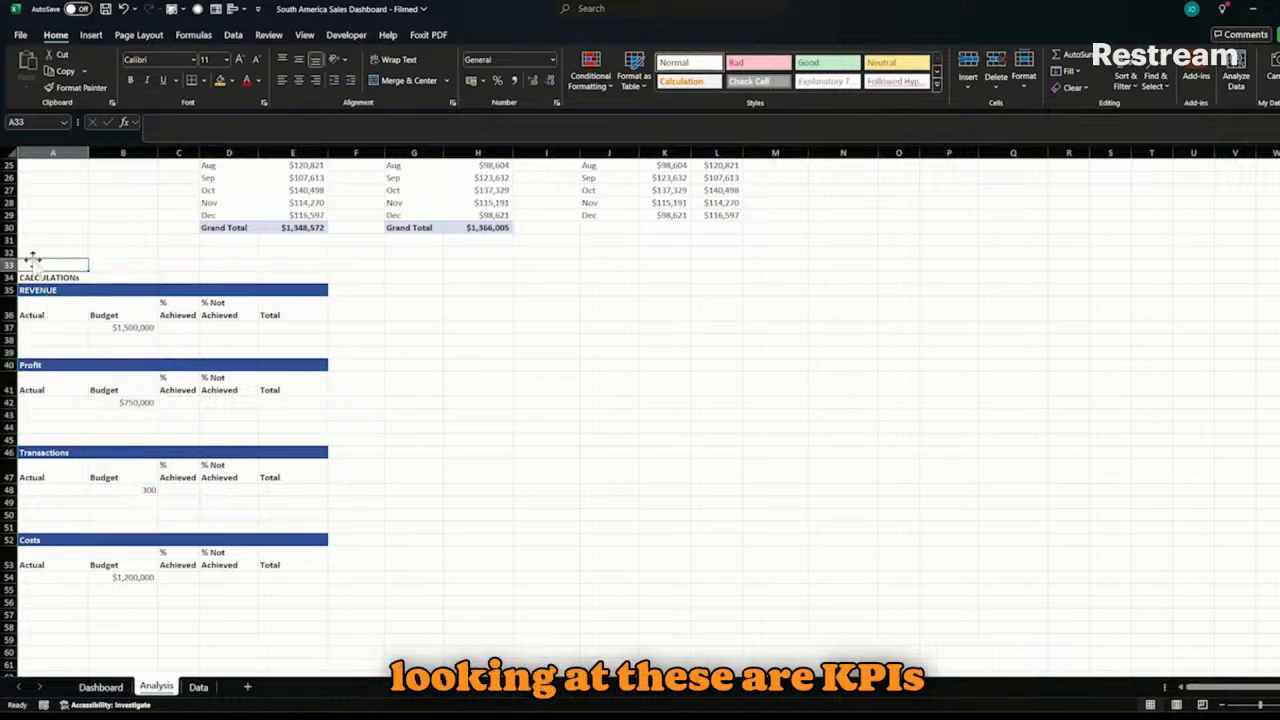
pyautogui.write('KPIs')
pyautogui.press('Return')
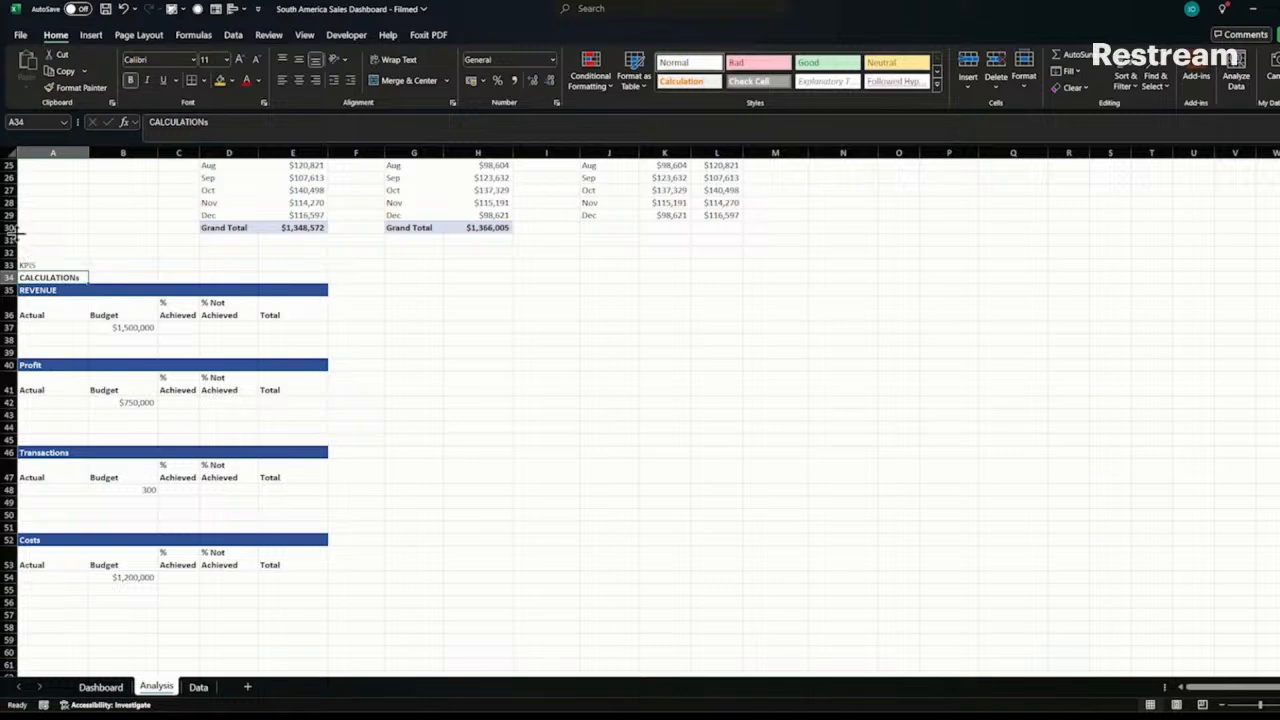
# - Link the revenue Actual cell A37 to the grand total in B10 of the Revenue By Year pivot table
pyautogui.click(60, 330)
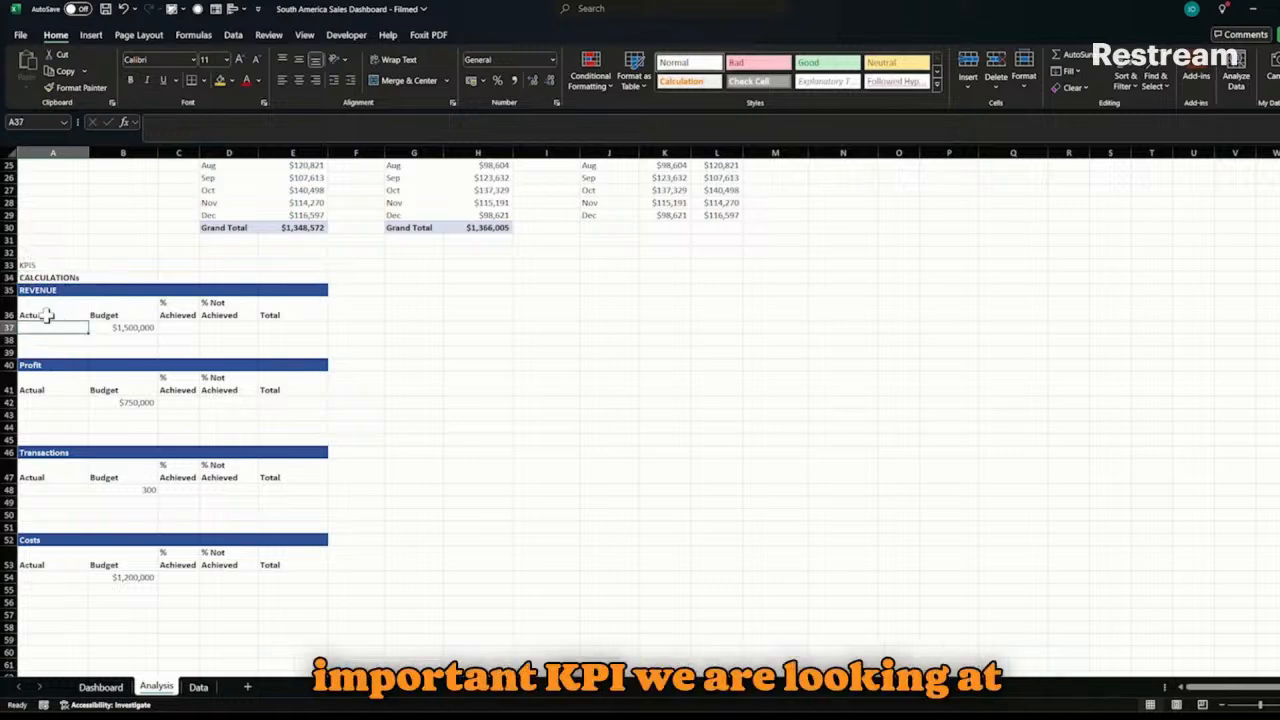
pyautogui.scroll(2, 260, 355)
pyautogui.scroll(7, 260, 355)
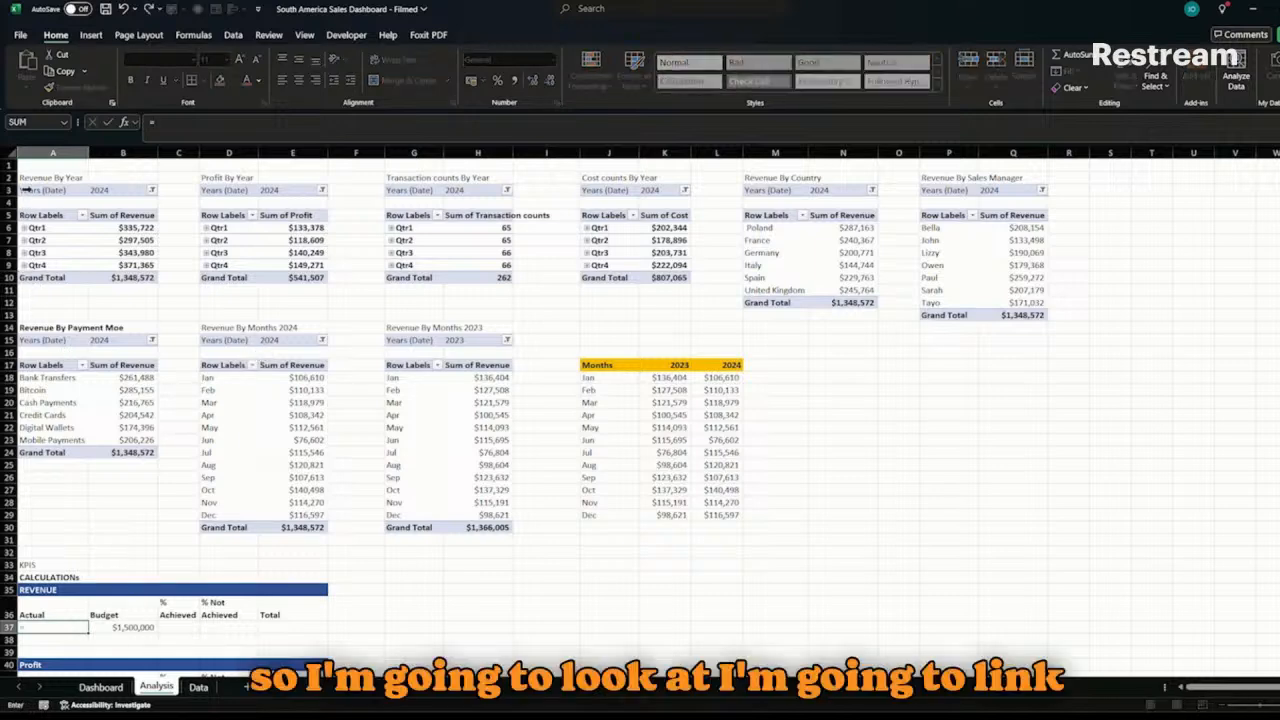
pyautogui.click(120, 289)
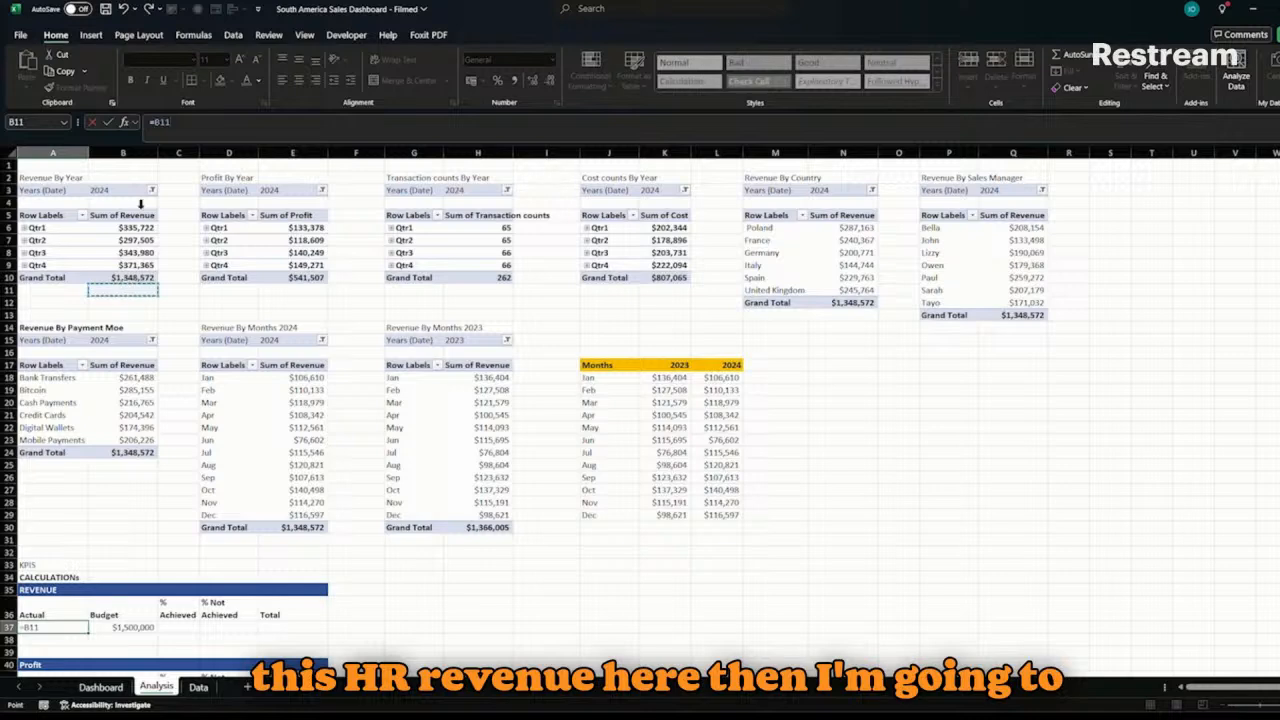
pyautogui.press('Return')
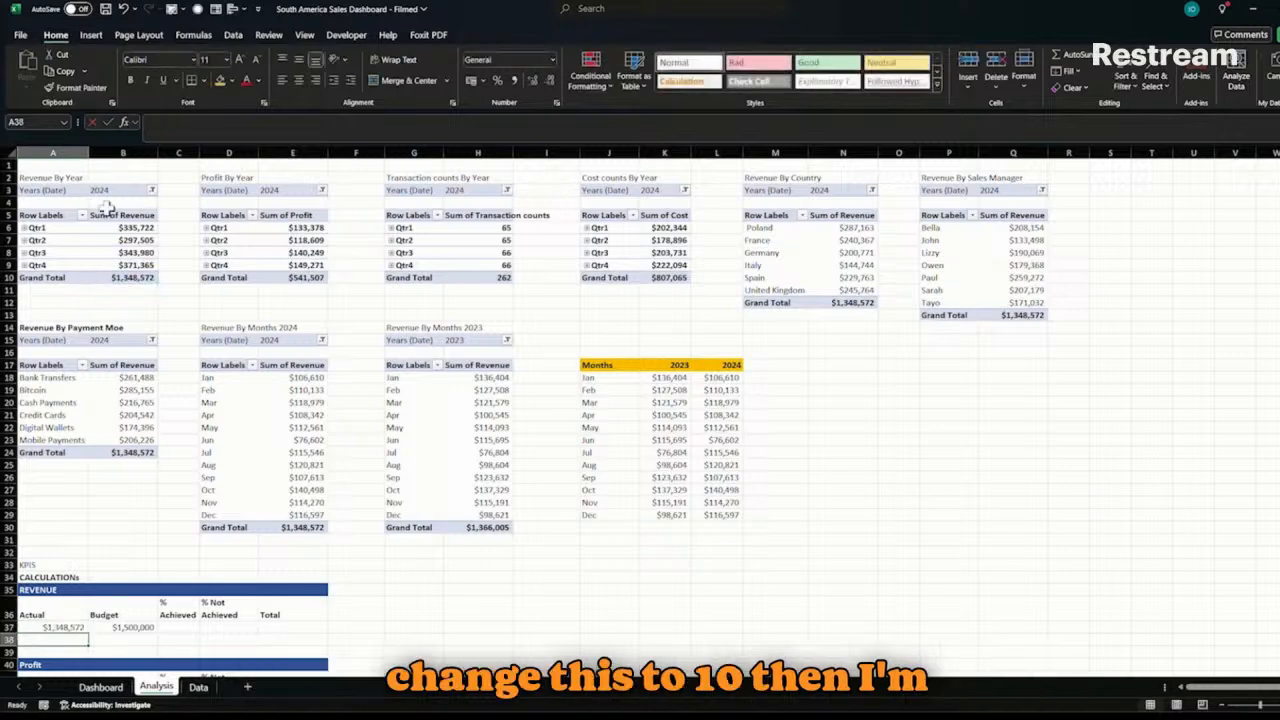
# - Link the profit Actual cell A42 to the Profit By Year grand total with the formula =E10
pyautogui.scroll(-5, 106, 205)
pyautogui.click(73, 503)
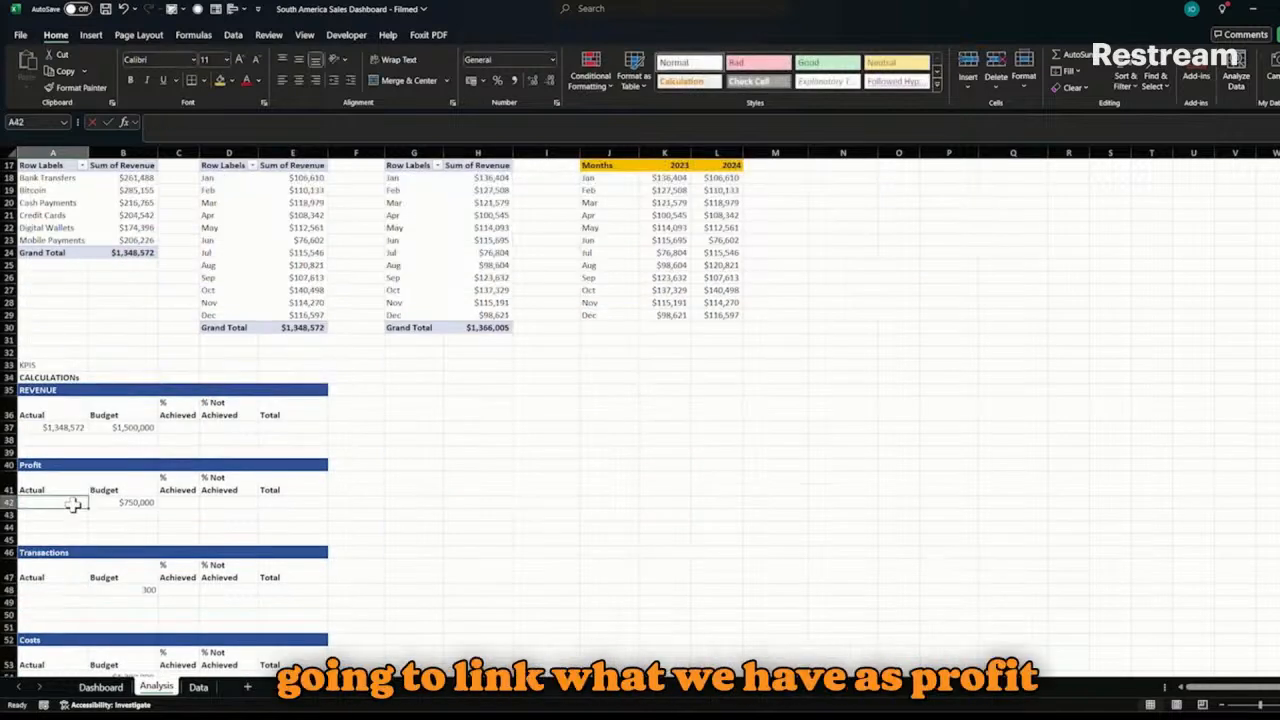
pyautogui.write('=')
pyautogui.scroll(5, 318, 368)
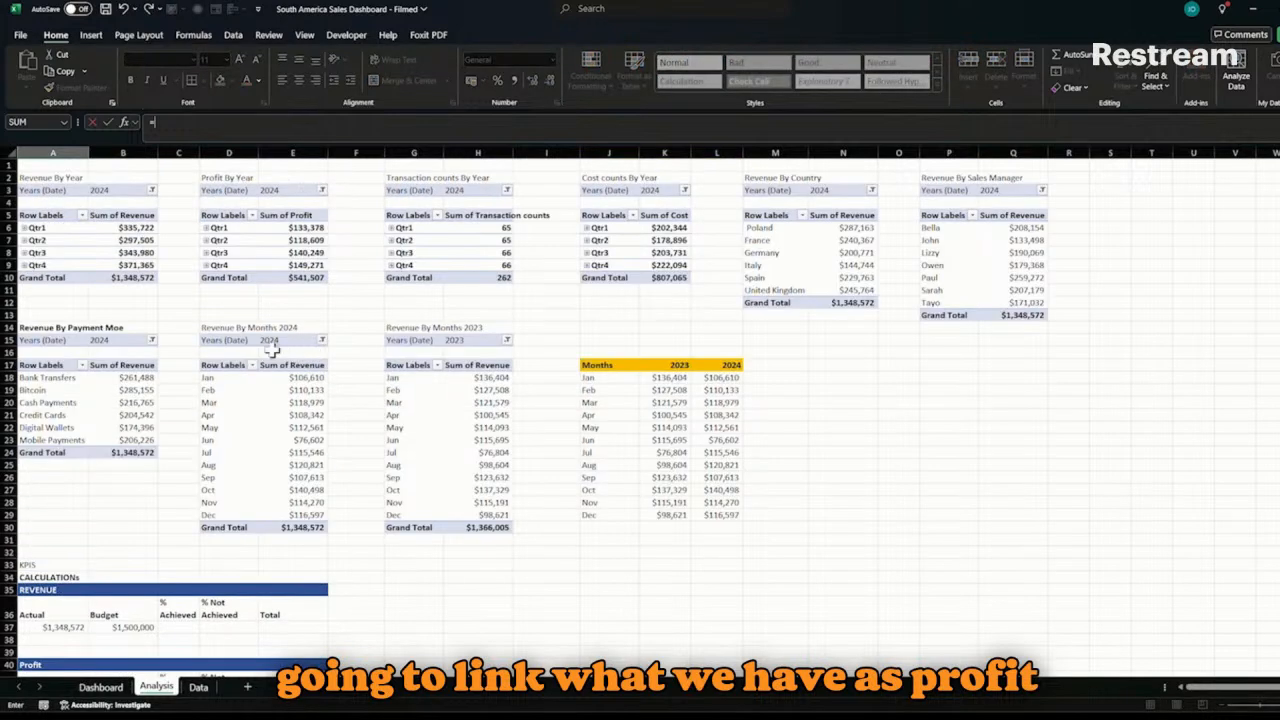
pyautogui.click(300, 290)
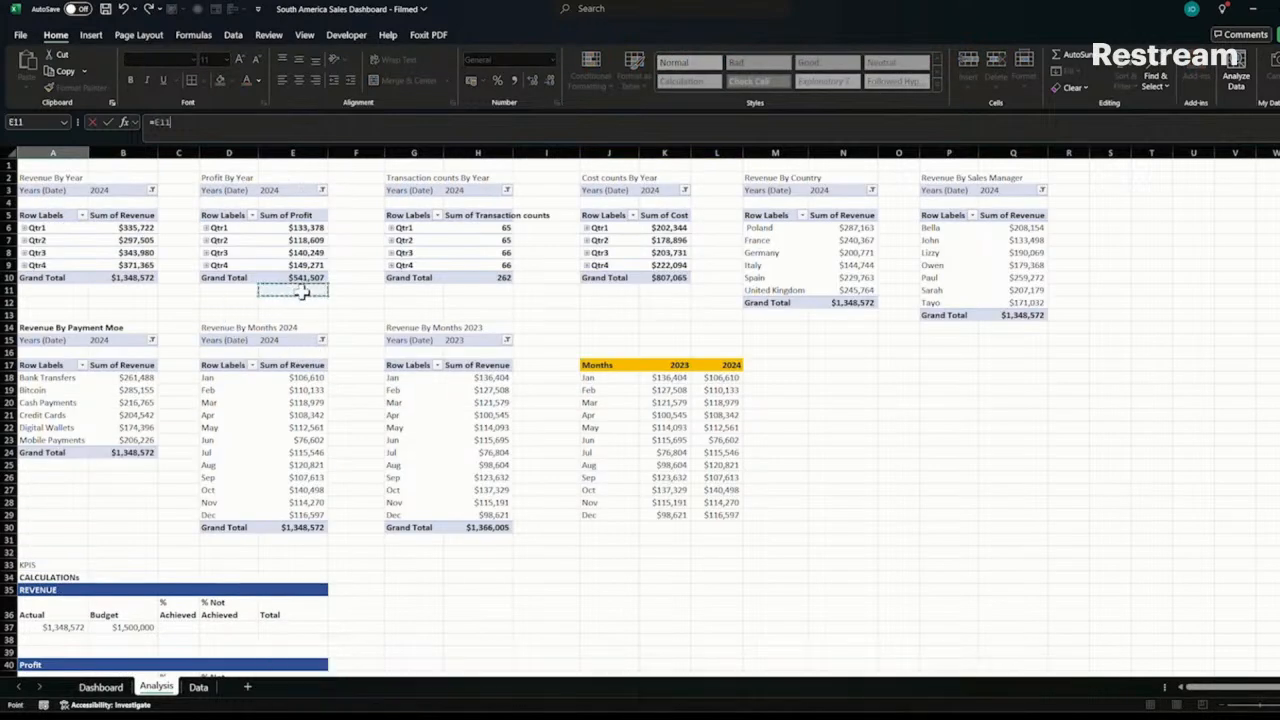
pyautogui.press('Return')
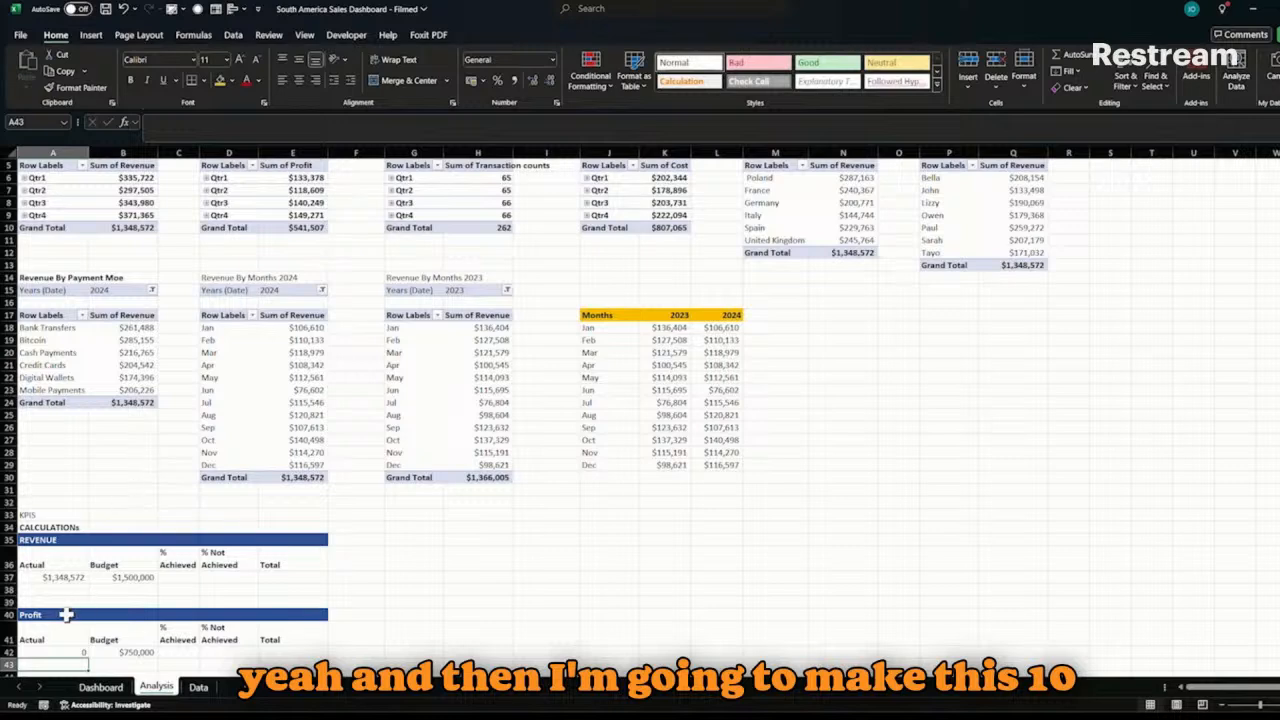
pyautogui.click(55, 650)
pyautogui.click(183, 124)
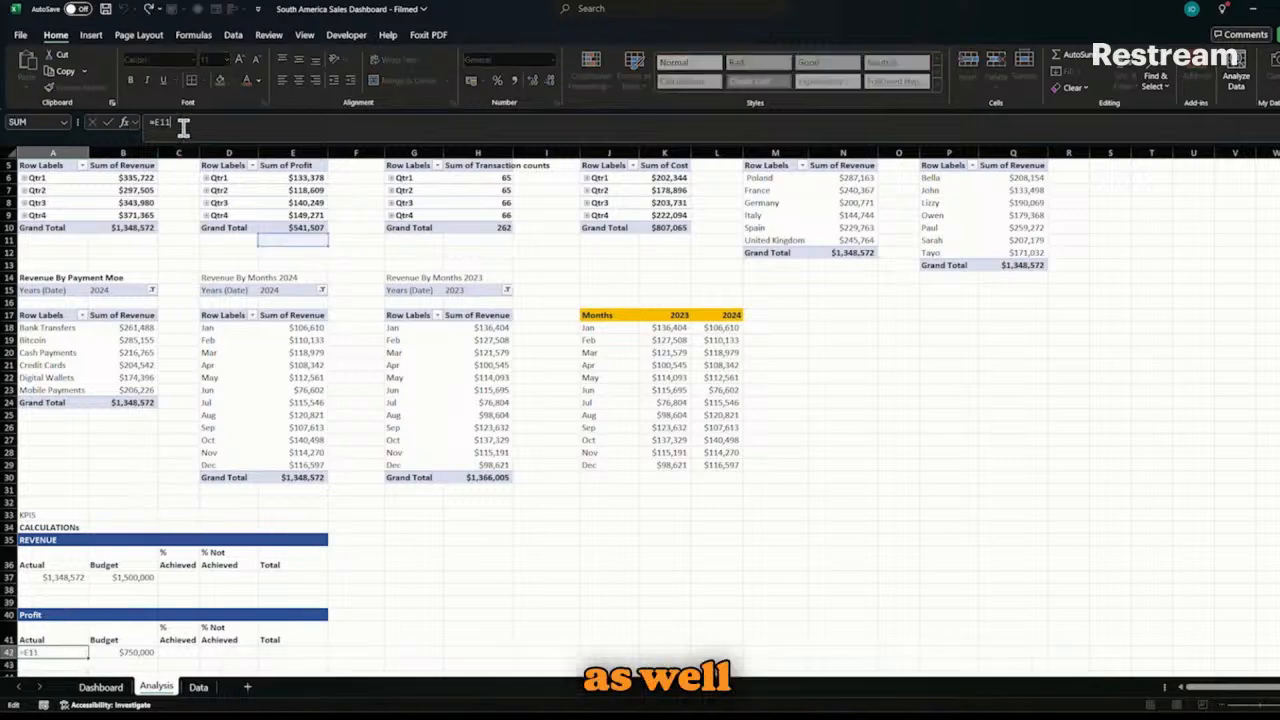
pyautogui.press('BackSpace')
pyautogui.write('0')
pyautogui.press('Return')
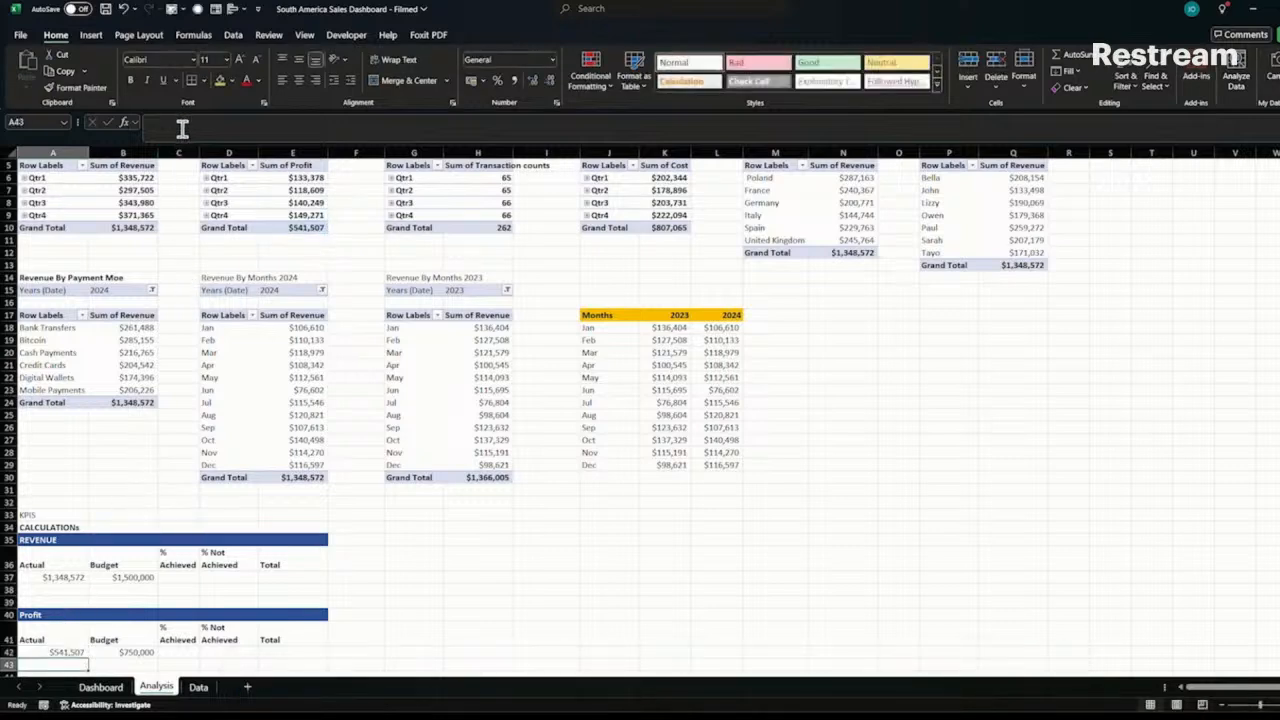
# - Link the transactions Actual cell A48 to the Transaction counts By Year grand total with the formula =H10
pyautogui.scroll(-5, 148, 303)
pyautogui.click(57, 543)
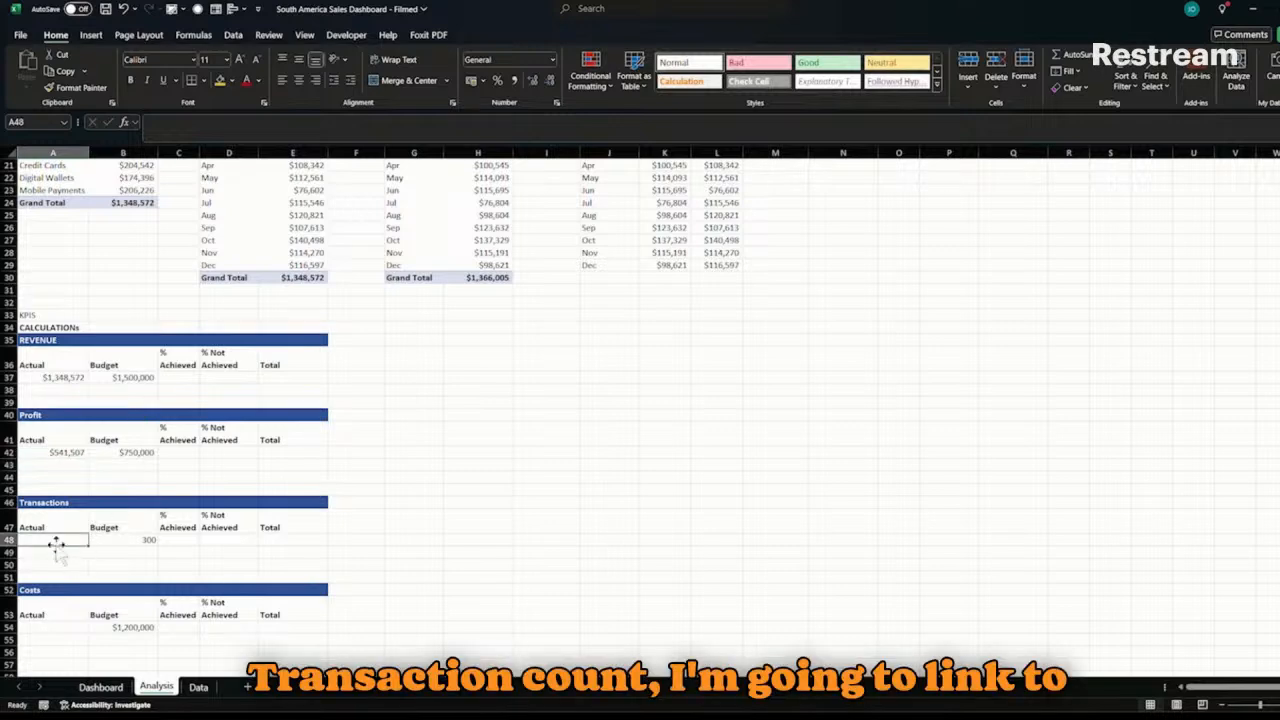
pyautogui.write('=')
pyautogui.scroll(7, 390, 362)
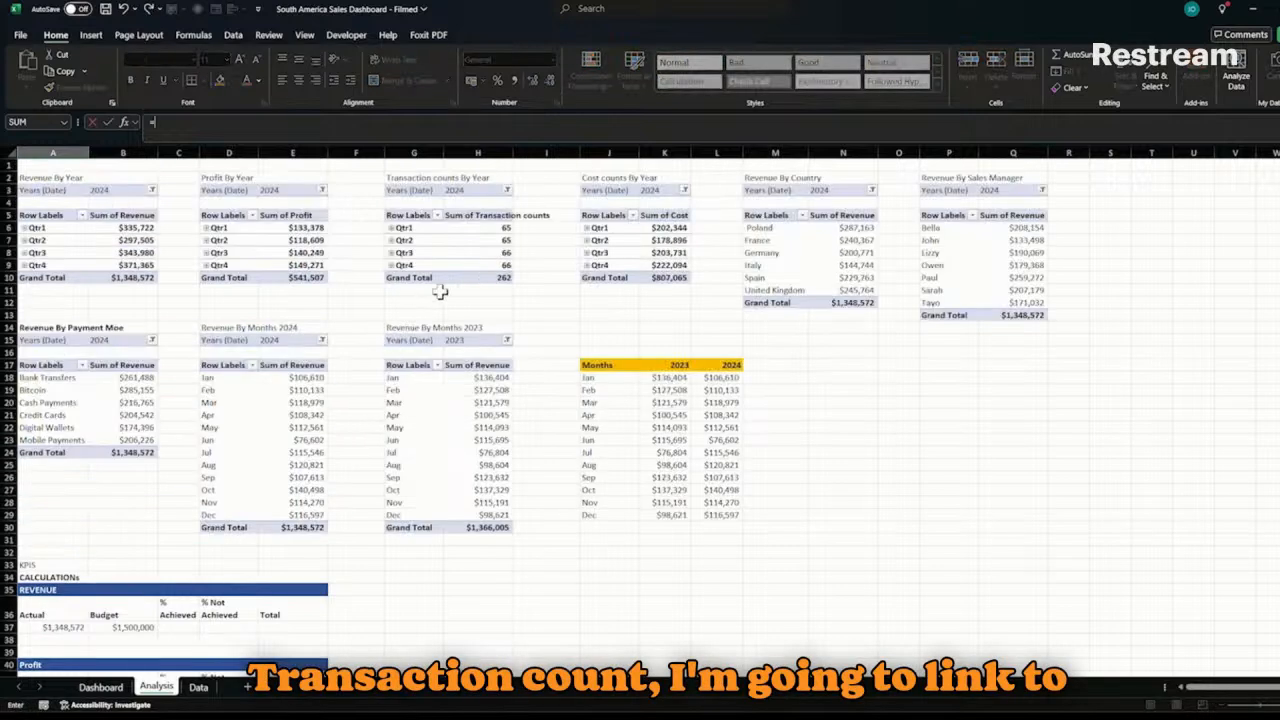
pyautogui.click(500, 289)
pyautogui.press('BackSpace')
pyautogui.press('BackSpace')
pyautogui.write('8')
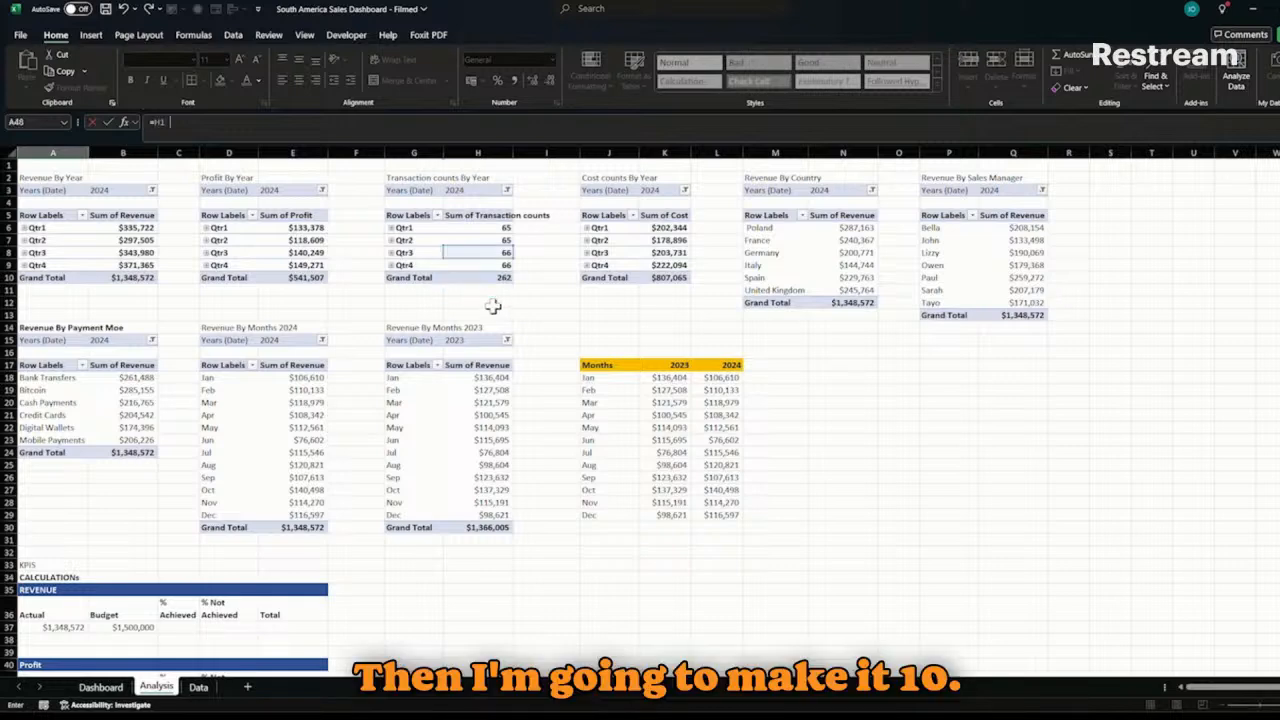
pyautogui.press('BackSpace')
pyautogui.write('10')
pyautogui.press('Return')
# - Link the costs Actual cell A54 to the Cost counts By Year grand total with the formula =K10
pyautogui.scroll(-5, 495, 308)
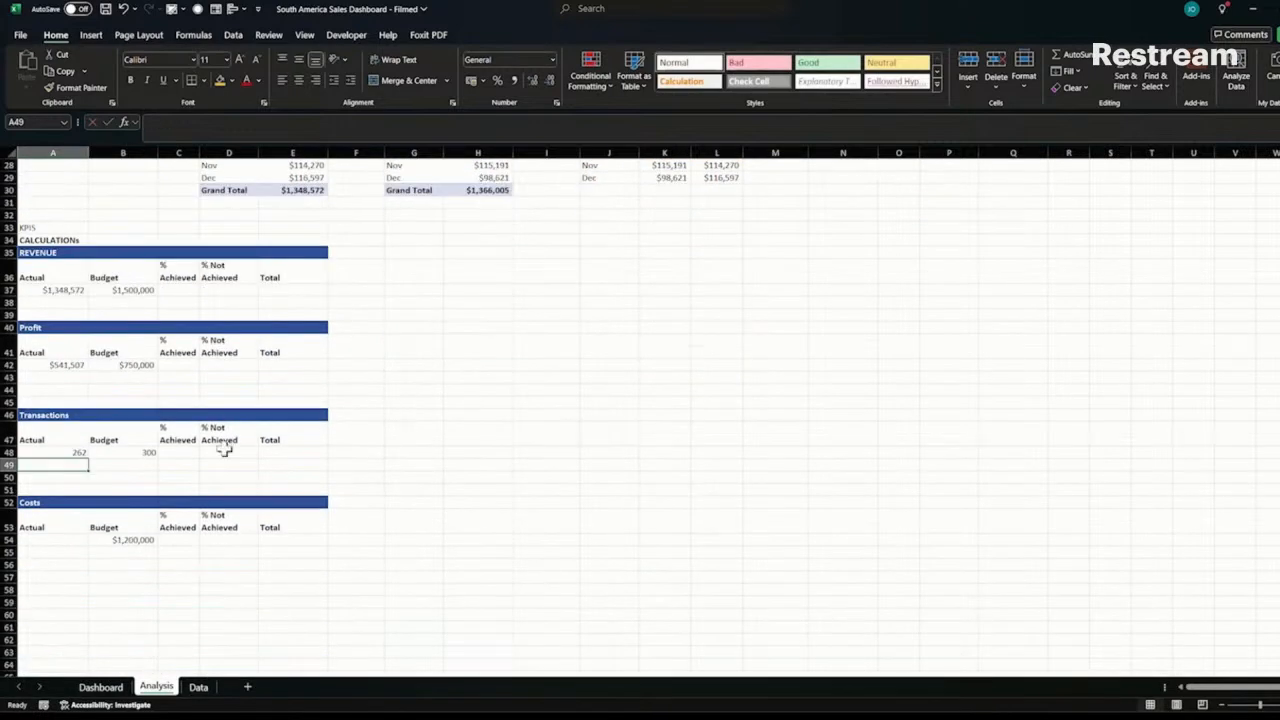
pyautogui.click(55, 540)
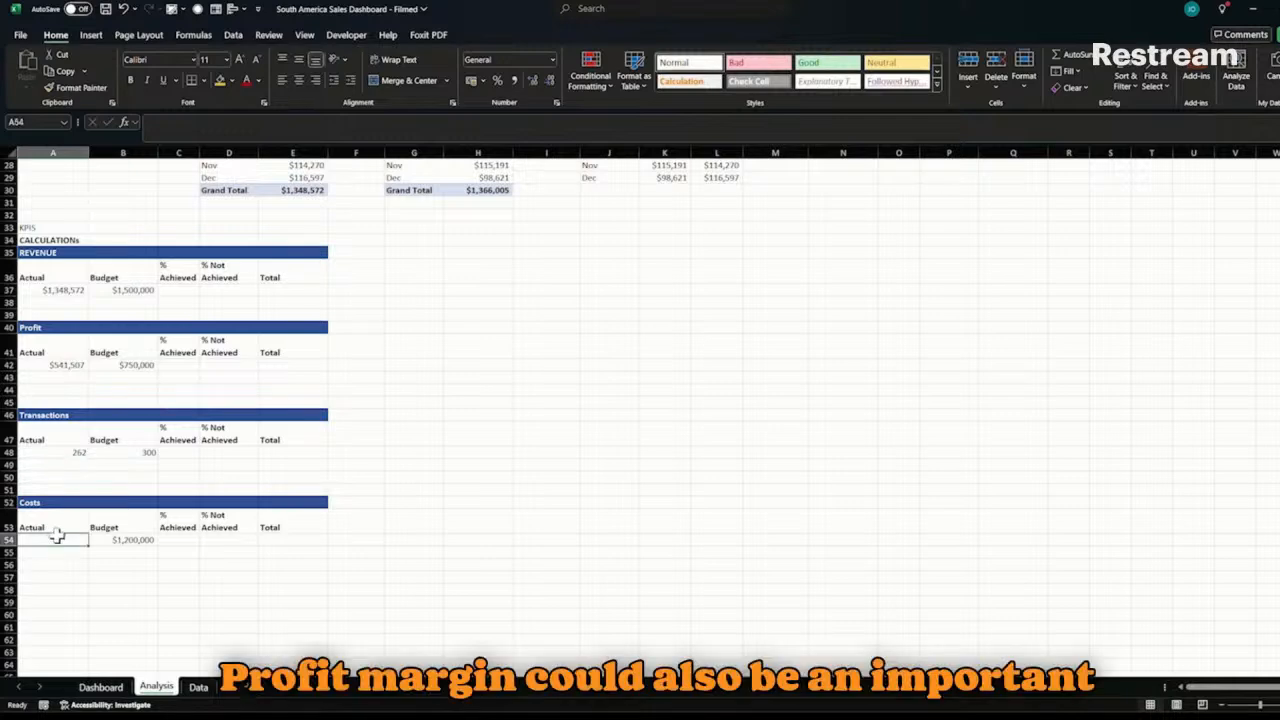
pyautogui.write('=')
pyautogui.scroll(8, 260, 537)
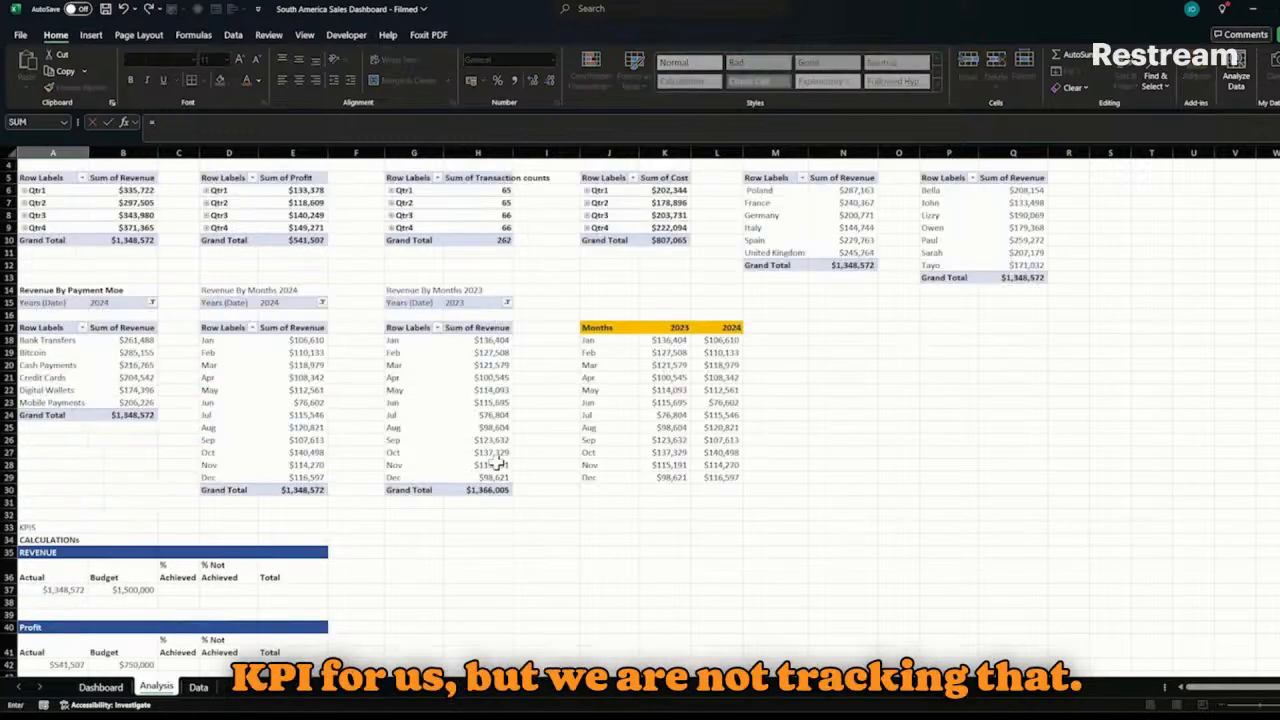
pyautogui.scroll(1, 512, 430)
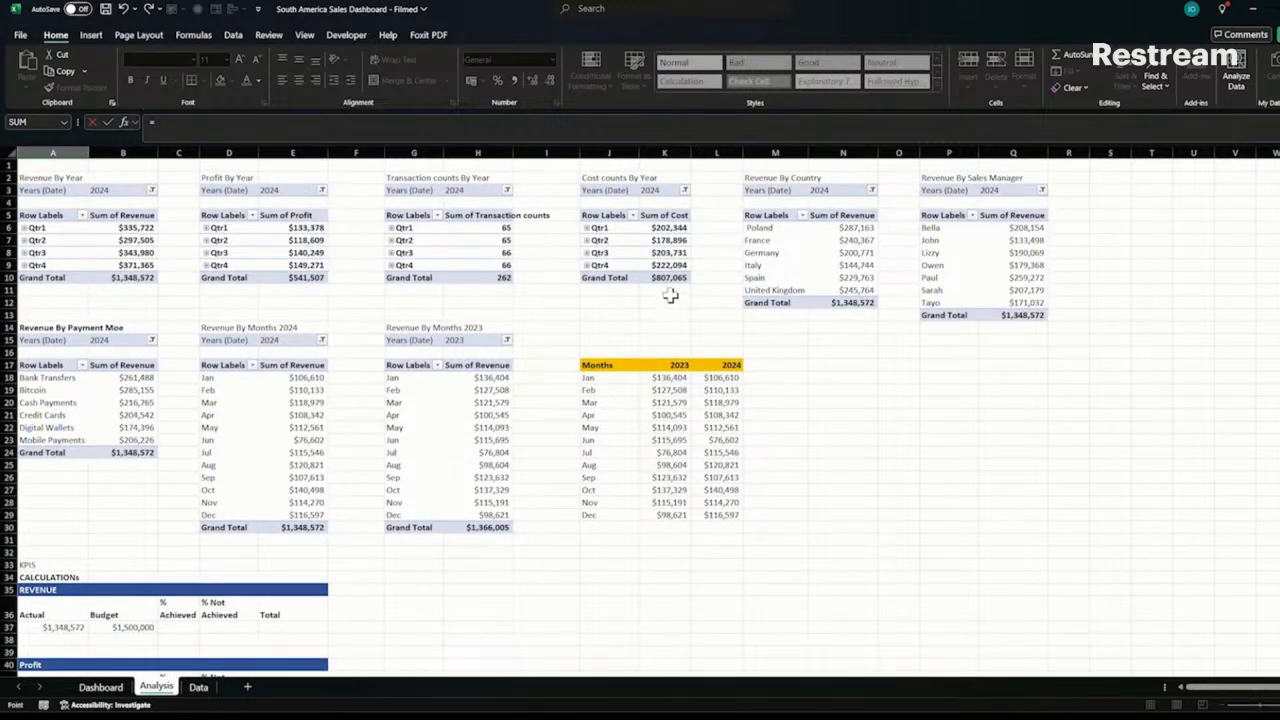
pyautogui.click(671, 295)
pyautogui.press('BackSpace')
pyautogui.write('00')
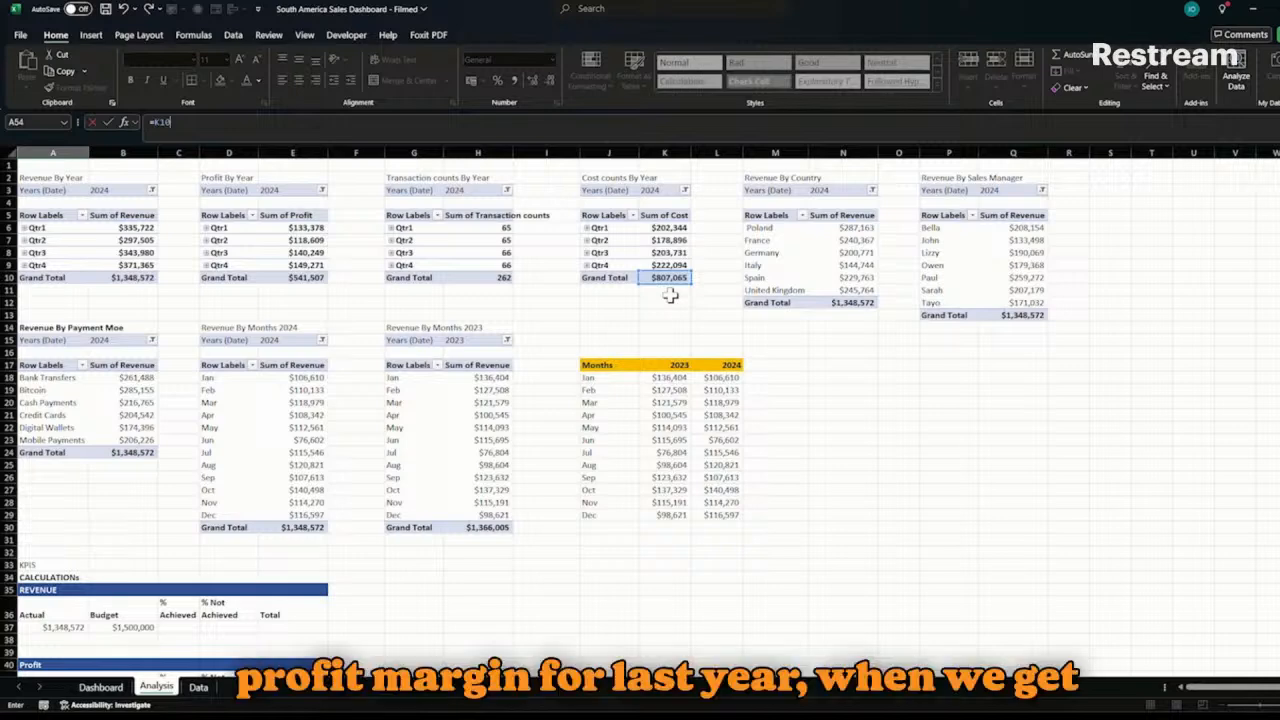
pyautogui.scroll(-3, 670, 295)
pyautogui.press('Return')
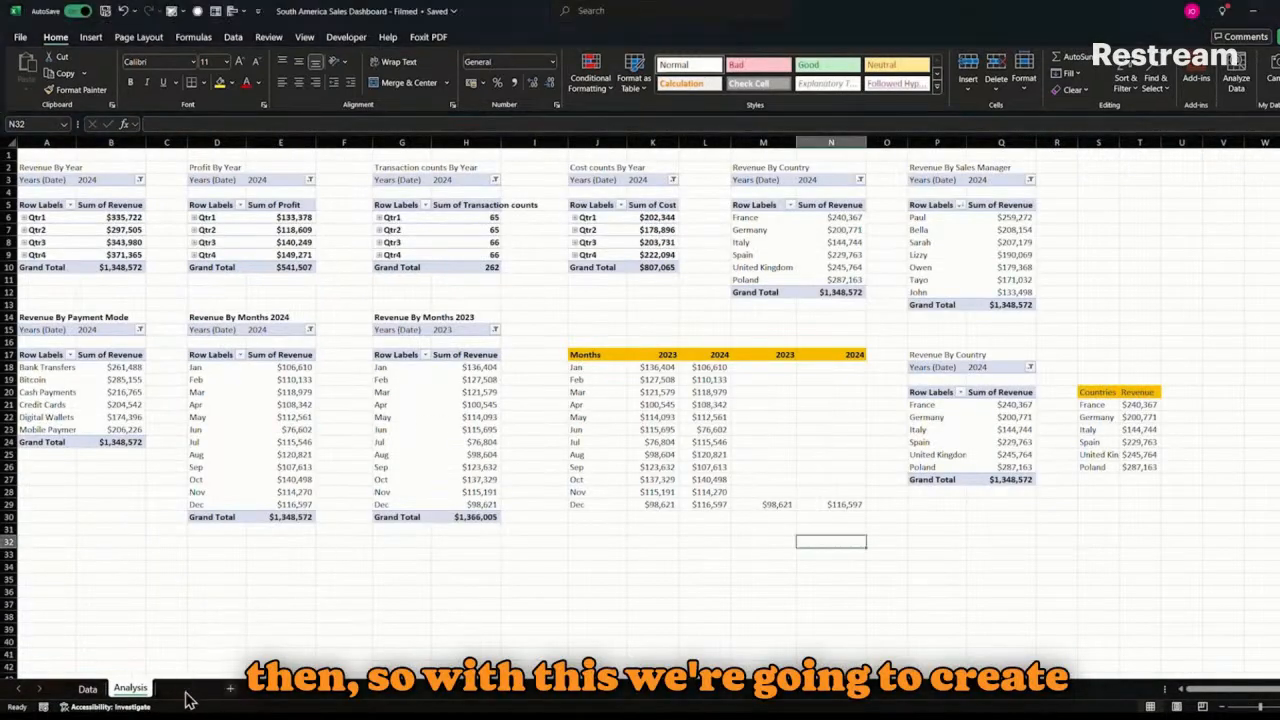
# - Add a new worksheet after the Analysis sheet and name it "Dashboard"
pyautogui.click(186, 688)
pyautogui.doubleClick(177, 689)
pyautogui.write('Dashboar')
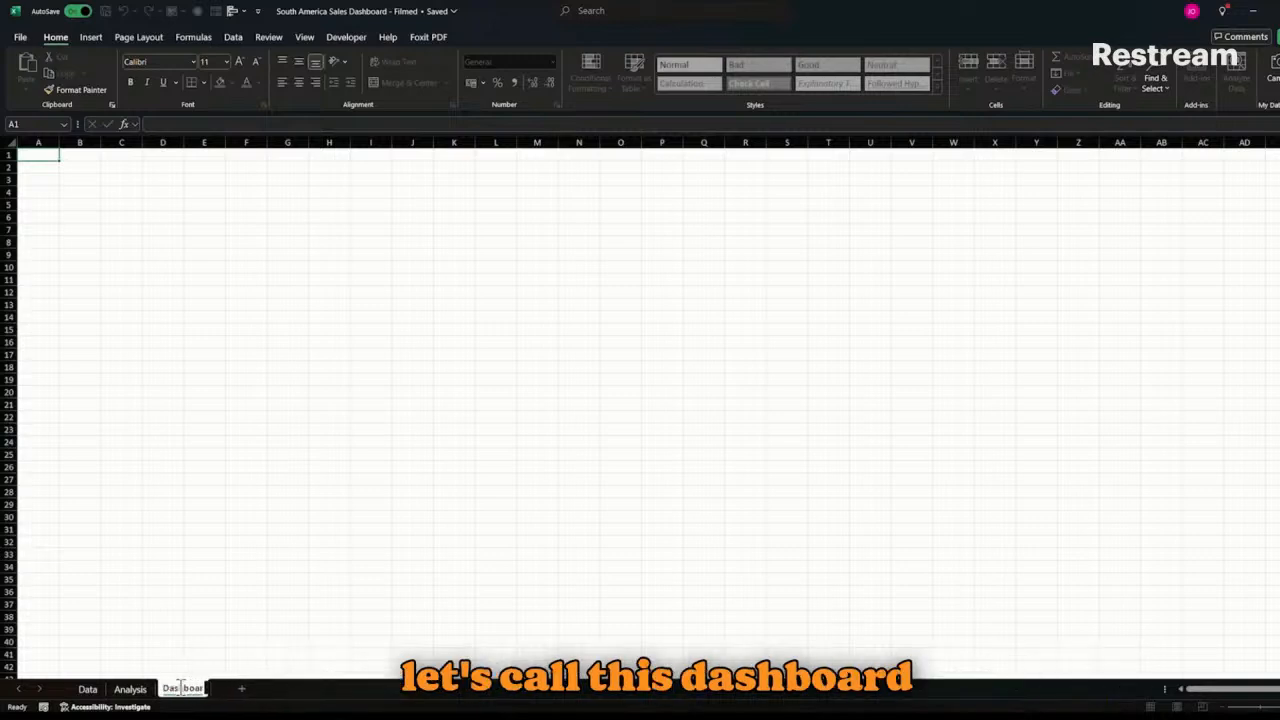
pyautogui.write('d')
pyautogui.press('Return')
pyautogui.press('Return')
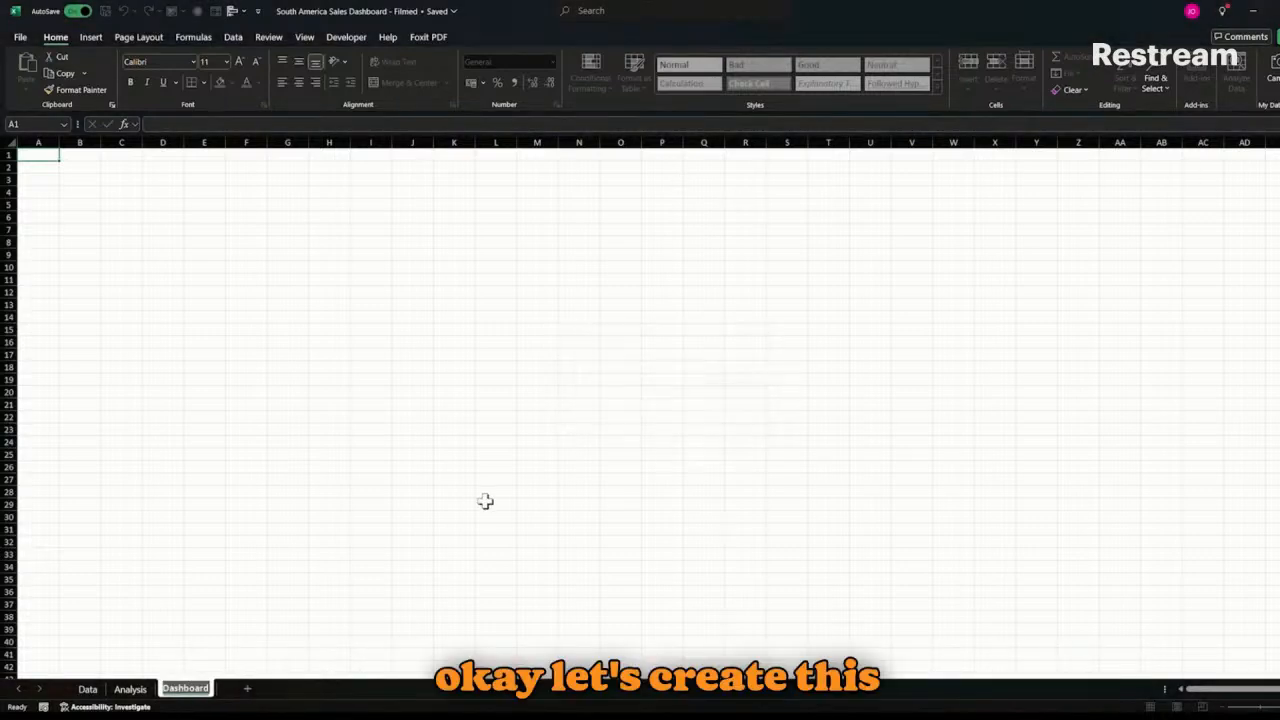
pyautogui.press('Return')
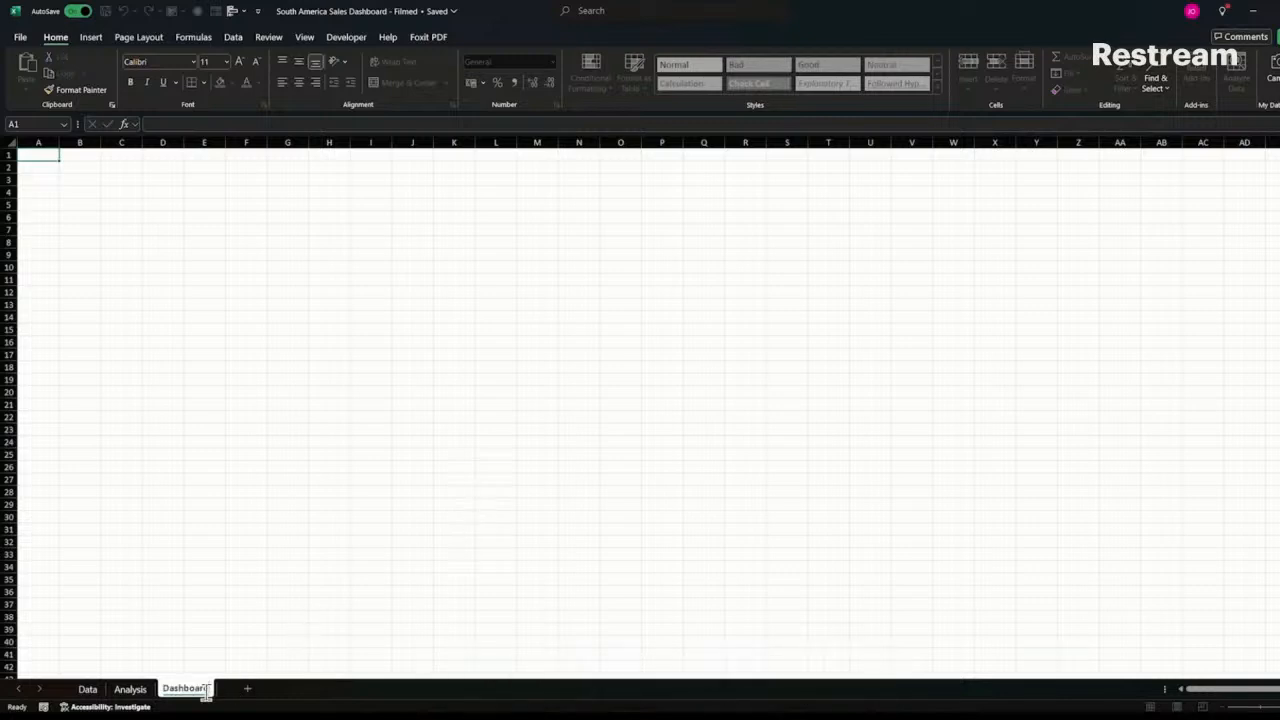
# - Rename the new Dashboard sheet as "Sales Dashboard"
pyautogui.write('S')
pyautogui.press('BackSpace')
pyautogui.press('BackSpace')
pyautogui.write('S')
pyautogui.press('BackSpace')
pyautogui.write('s')
pyautogui.press('BackSpace')
pyautogui.write('sA')
pyautogui.press('BackSpace')
pyautogui.press('BackSpace')
pyautogui.write('Sales')
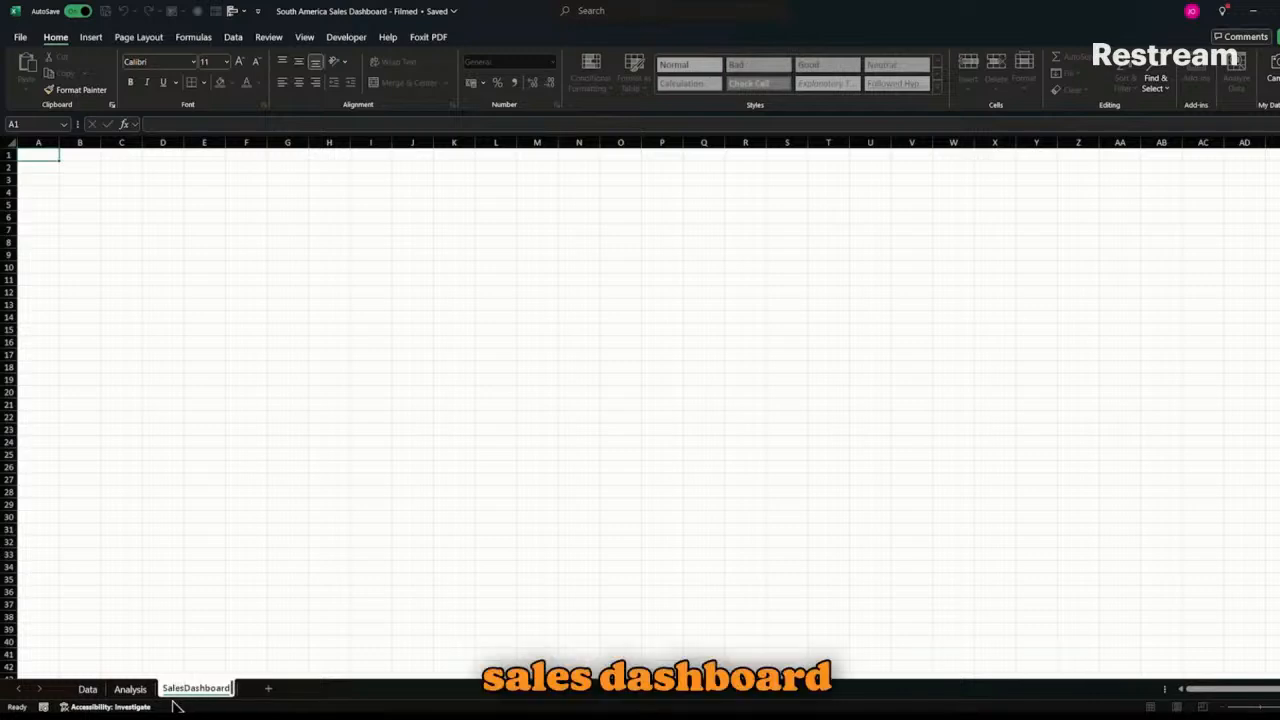
pyautogui.press('Return')
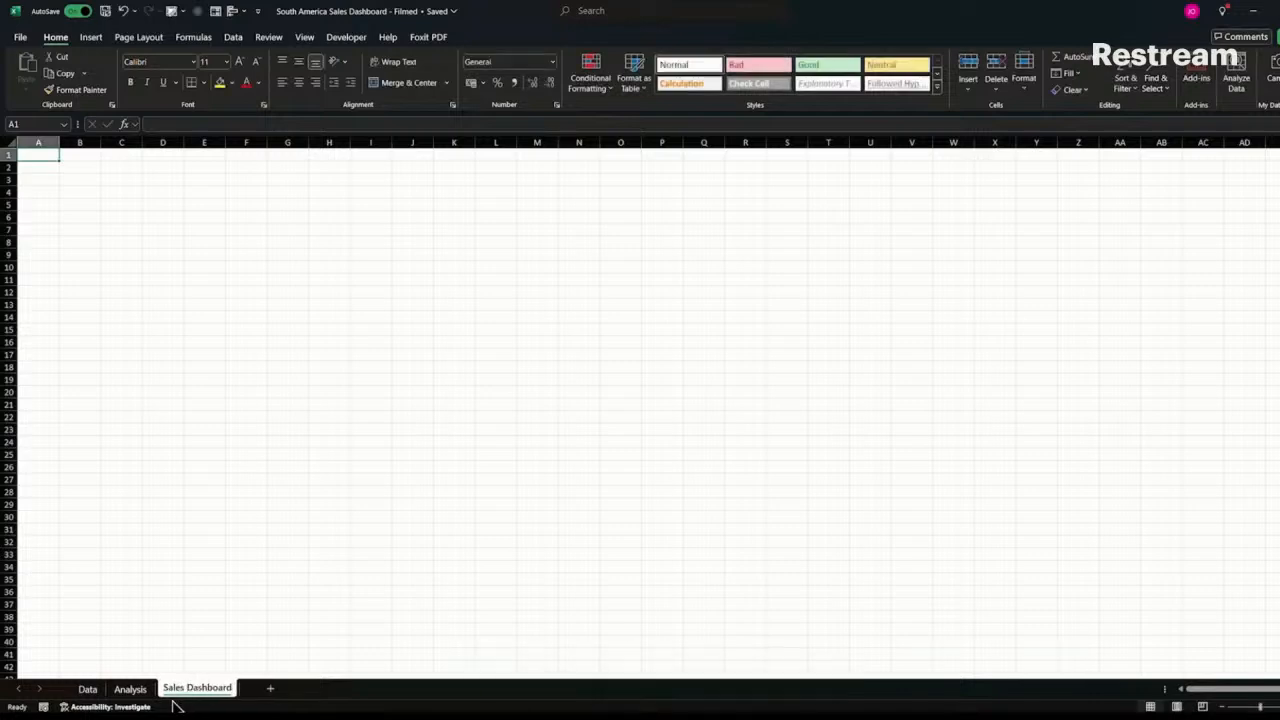
# - Hide the gridlines and the row and column headings on the Sales Dashboard sheet, keeping the formula bar shown
pyautogui.click(10, 137)
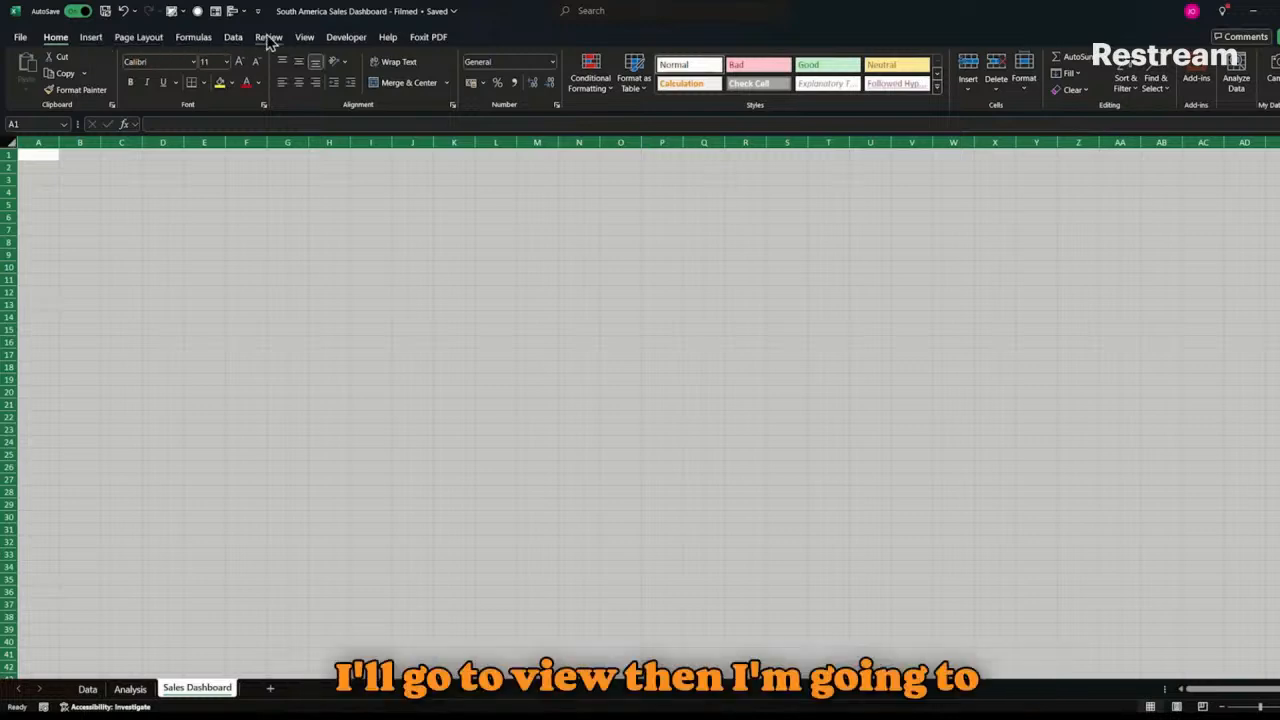
pyautogui.click(304, 38)
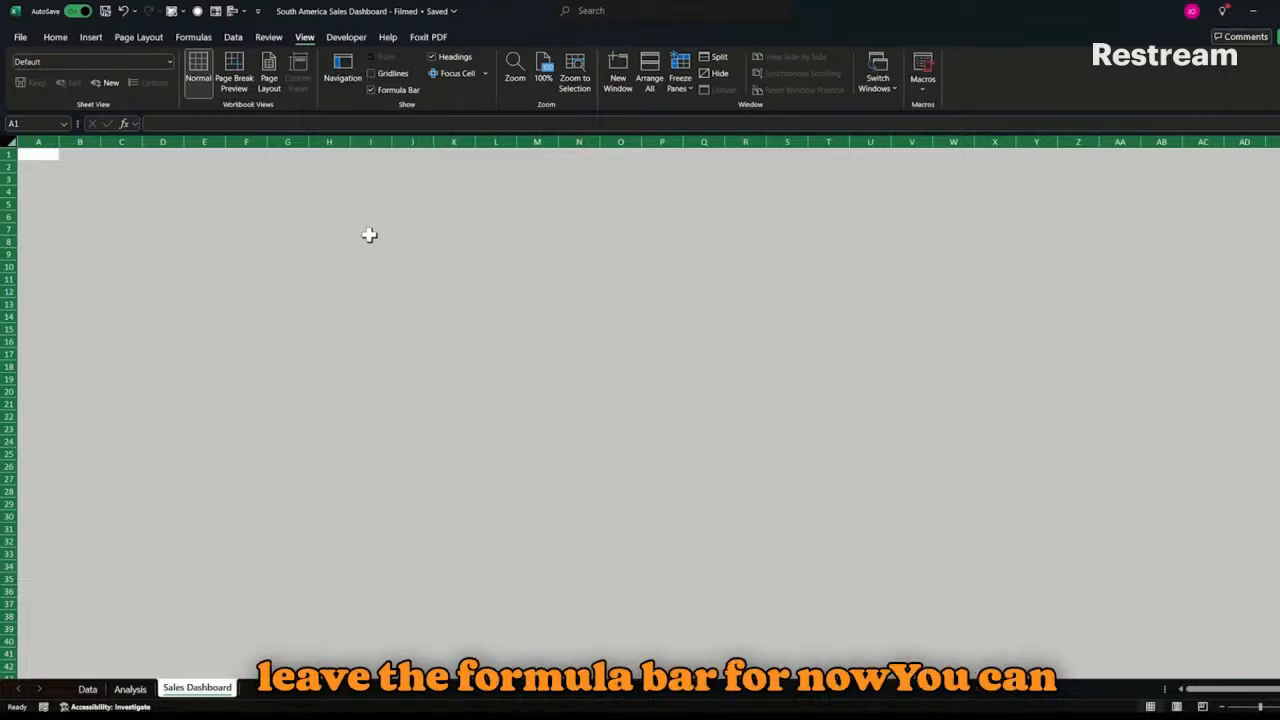
pyautogui.click(372, 90)
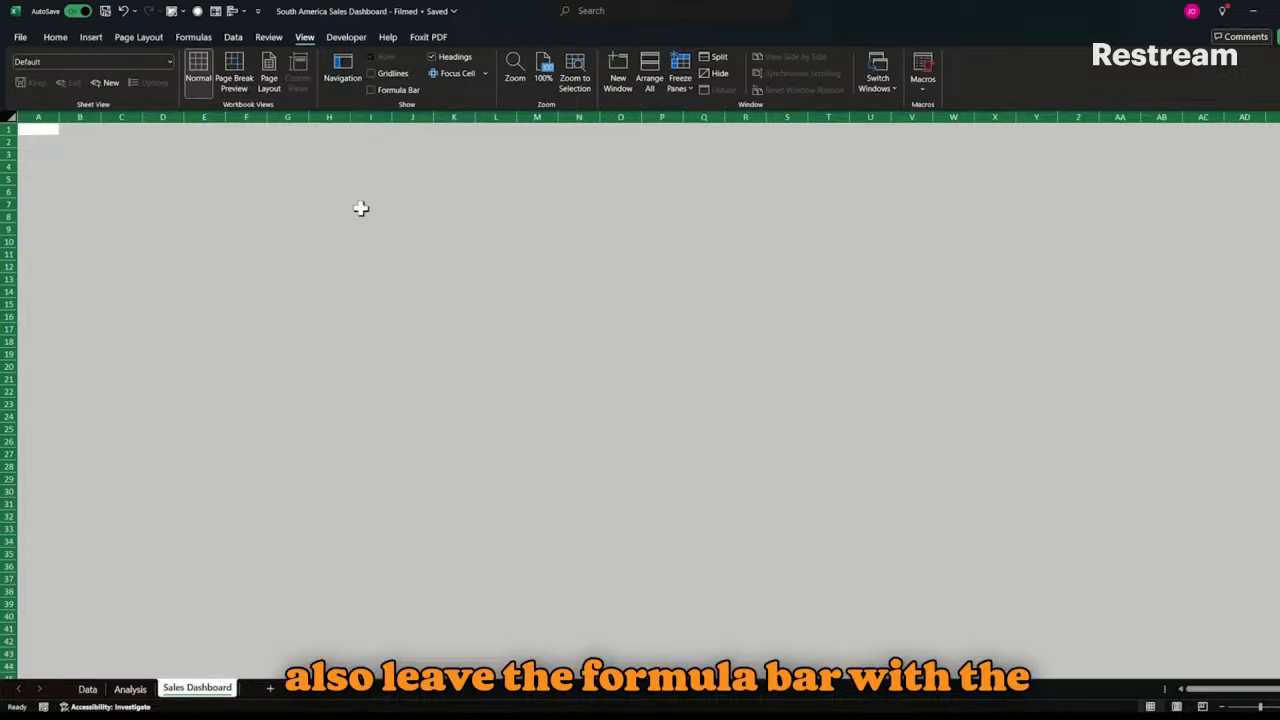
pyautogui.click(372, 90)
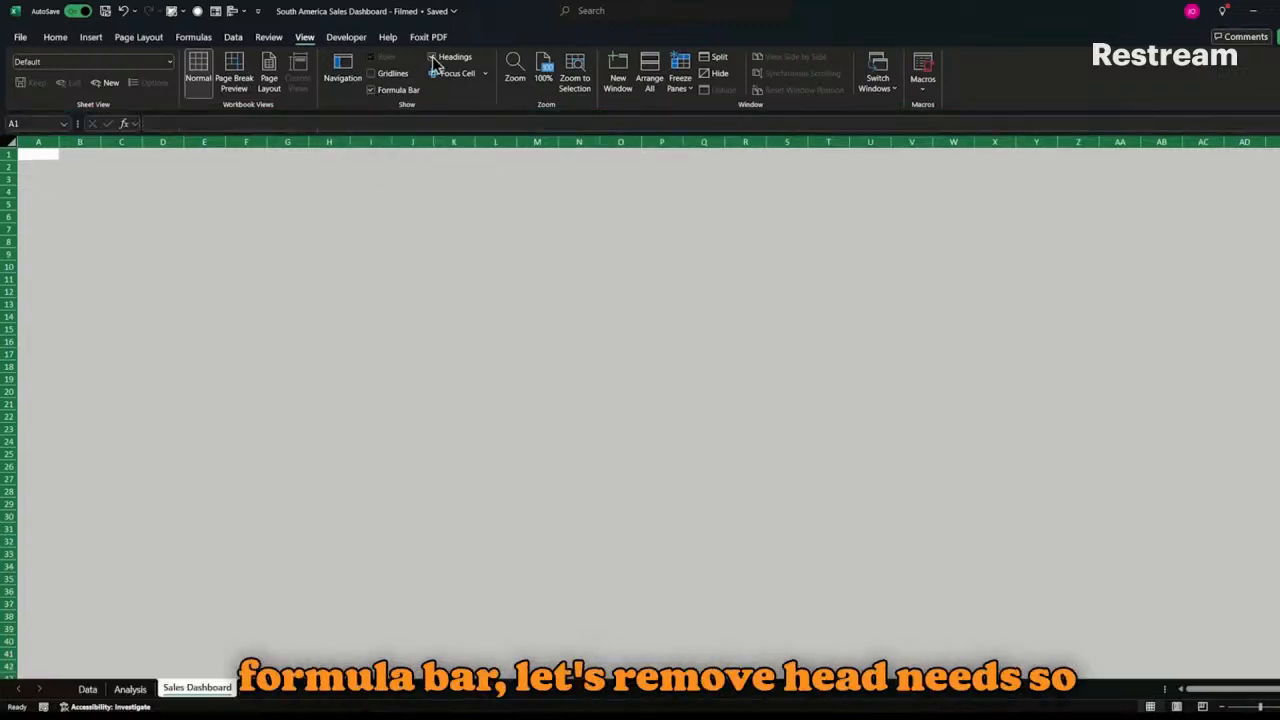
pyautogui.click(432, 56)
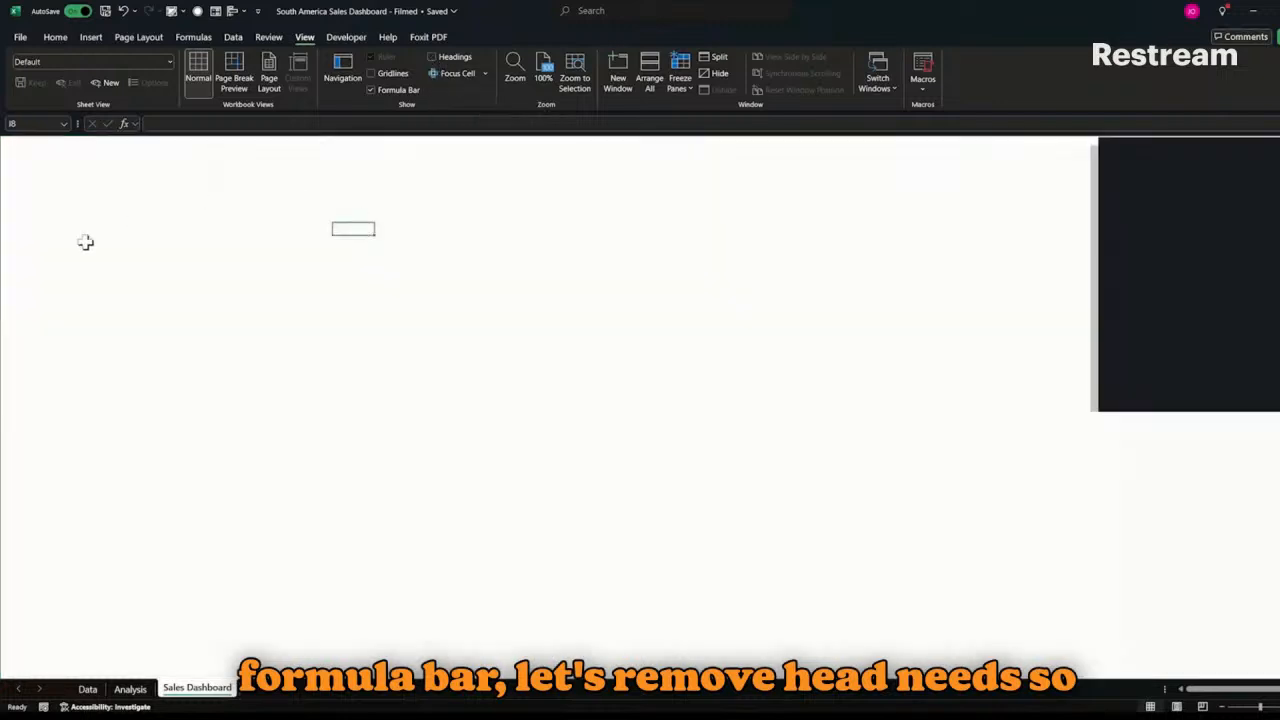
# - Draw a rounded rectangle about 20.8 cm high and 40.7 cm wide as the dashboard background, and reduce its corner rounding to a slight curve
pyautogui.click(96, 38)
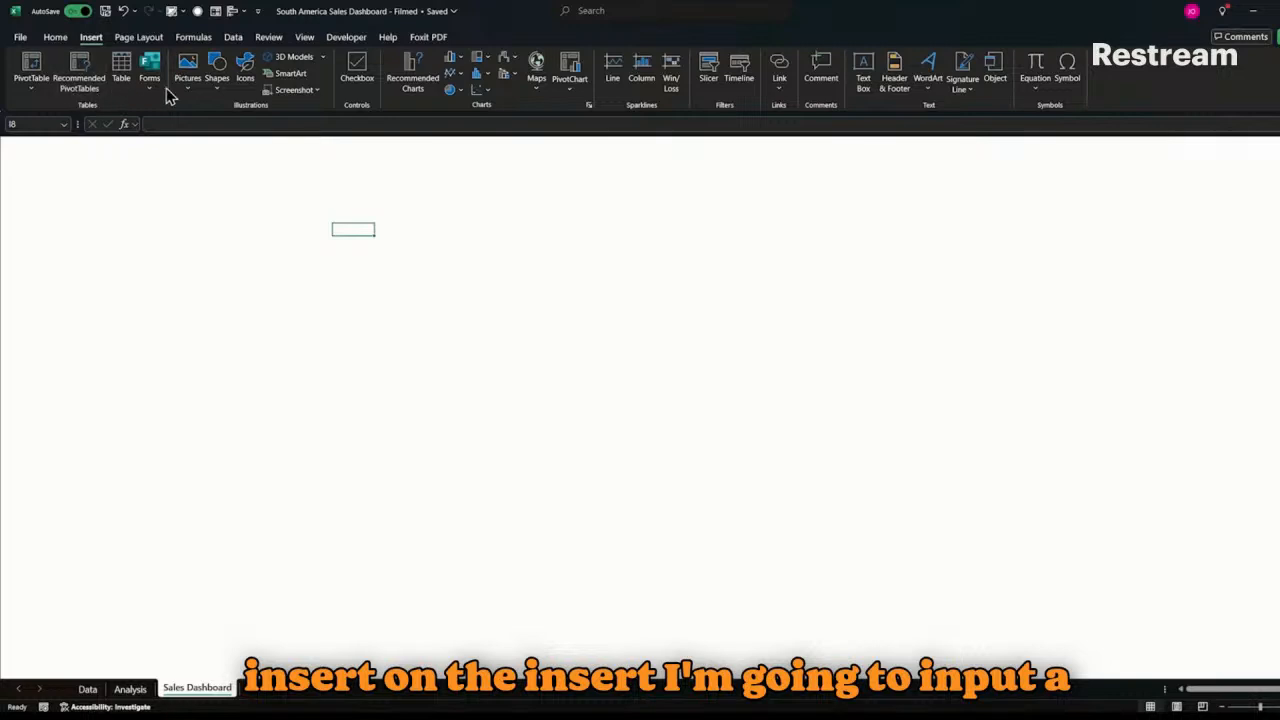
pyautogui.click(216, 82)
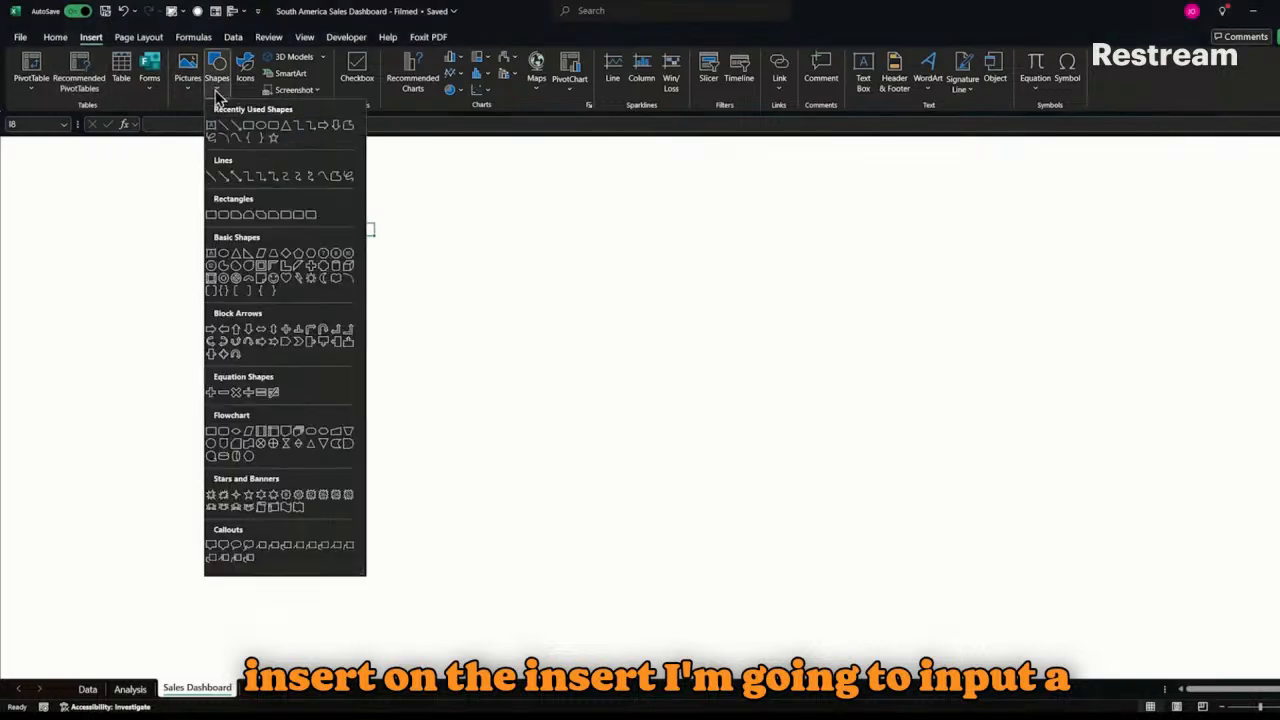
pyautogui.click(274, 132)
pyautogui.moveTo(142, 162); pyautogui.dragTo(1140, 661)
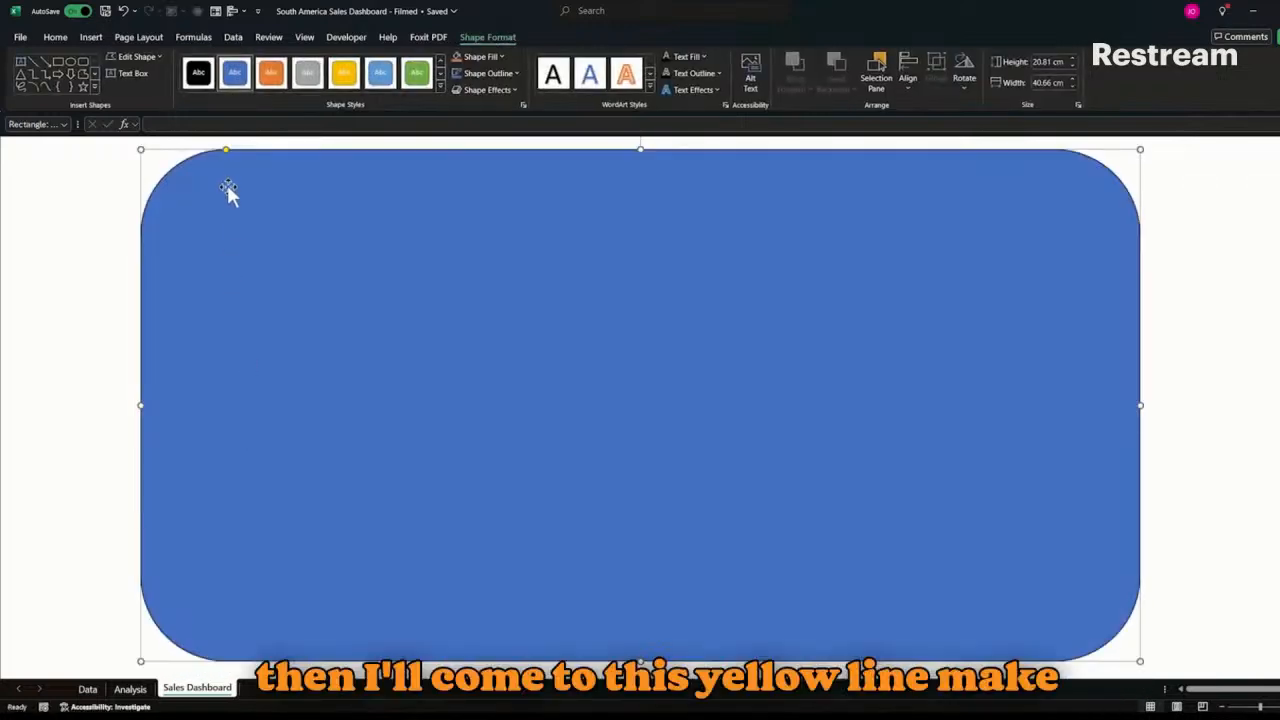
pyautogui.moveTo(226, 153); pyautogui.dragTo(148, 173)
# - Format the background rectangle with a solid dark grey fill and no outline
pyautogui.rightClick(332, 230)
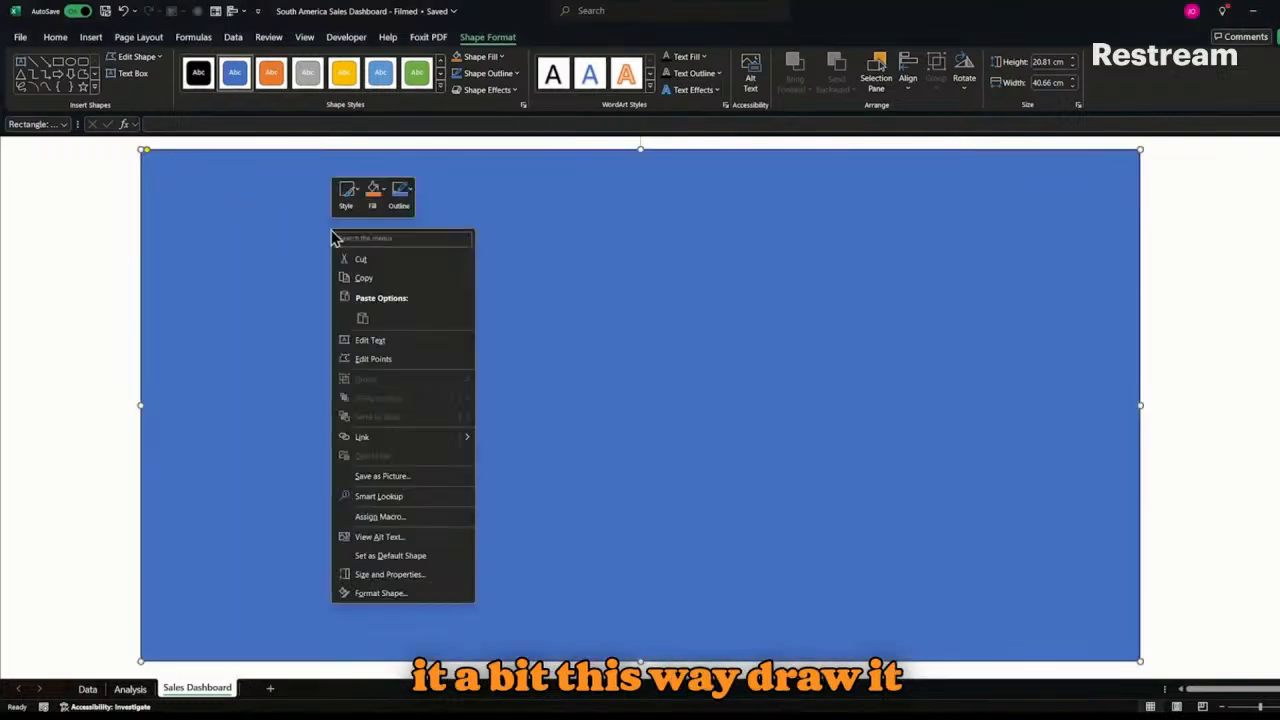
pyautogui.click(396, 594)
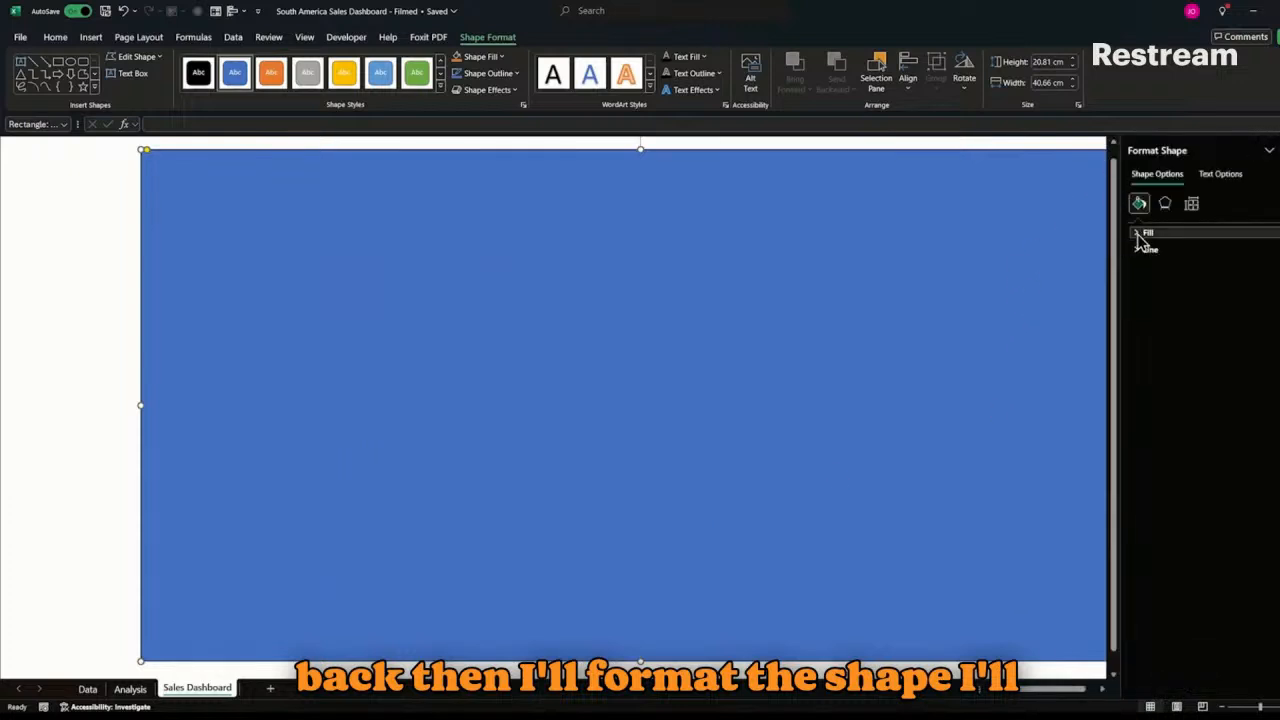
pyautogui.click(1138, 236)
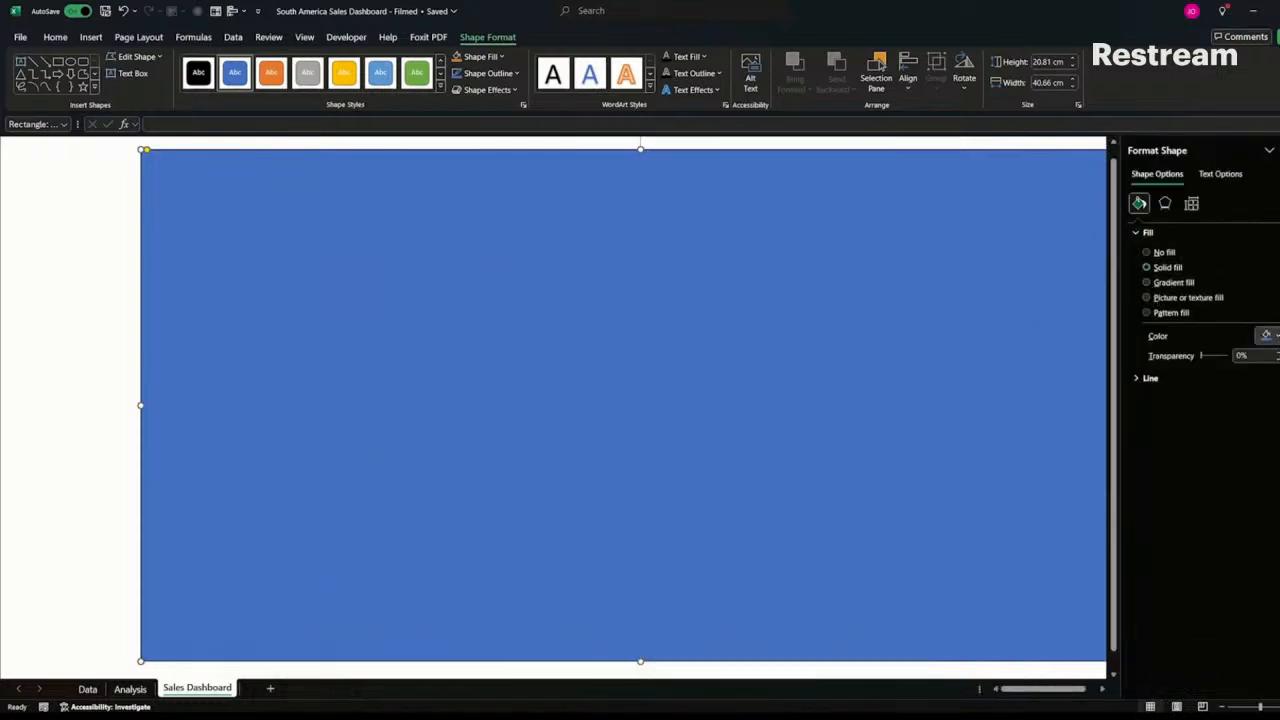
pyautogui.click(1266, 335)
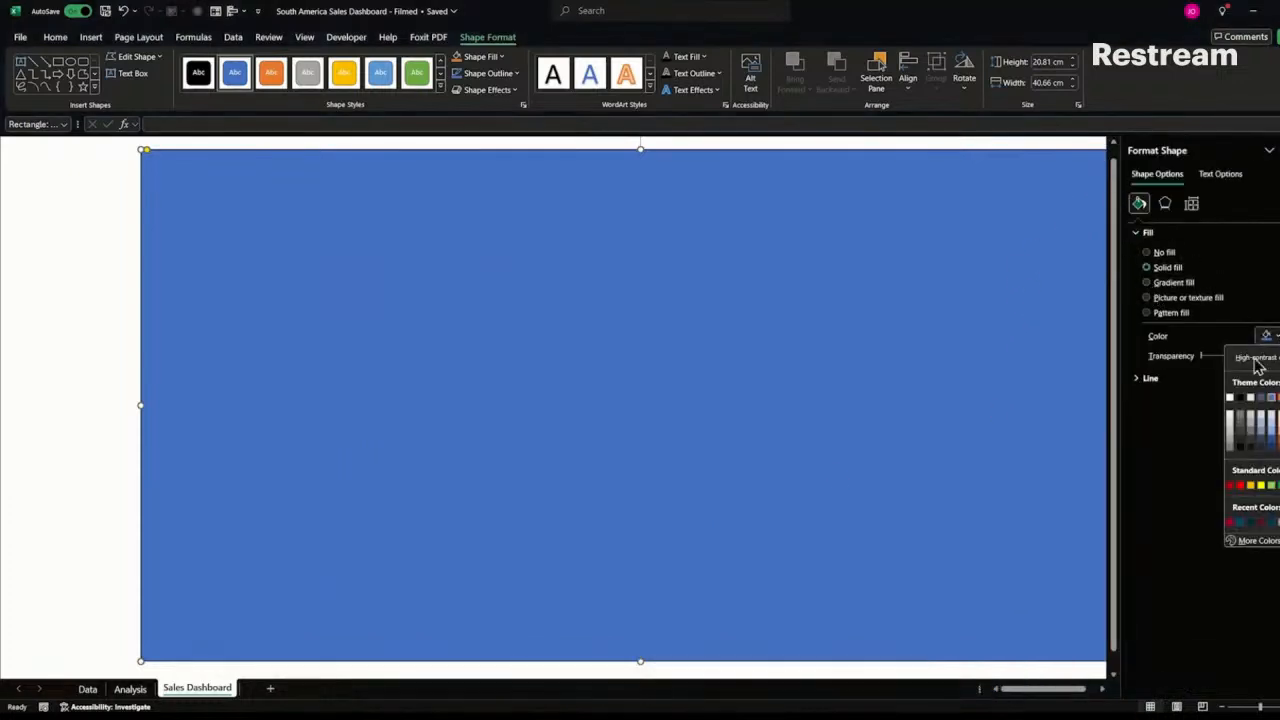
pyautogui.click(1234, 452)
pyautogui.click(1150, 379)
pyautogui.click(1147, 398)
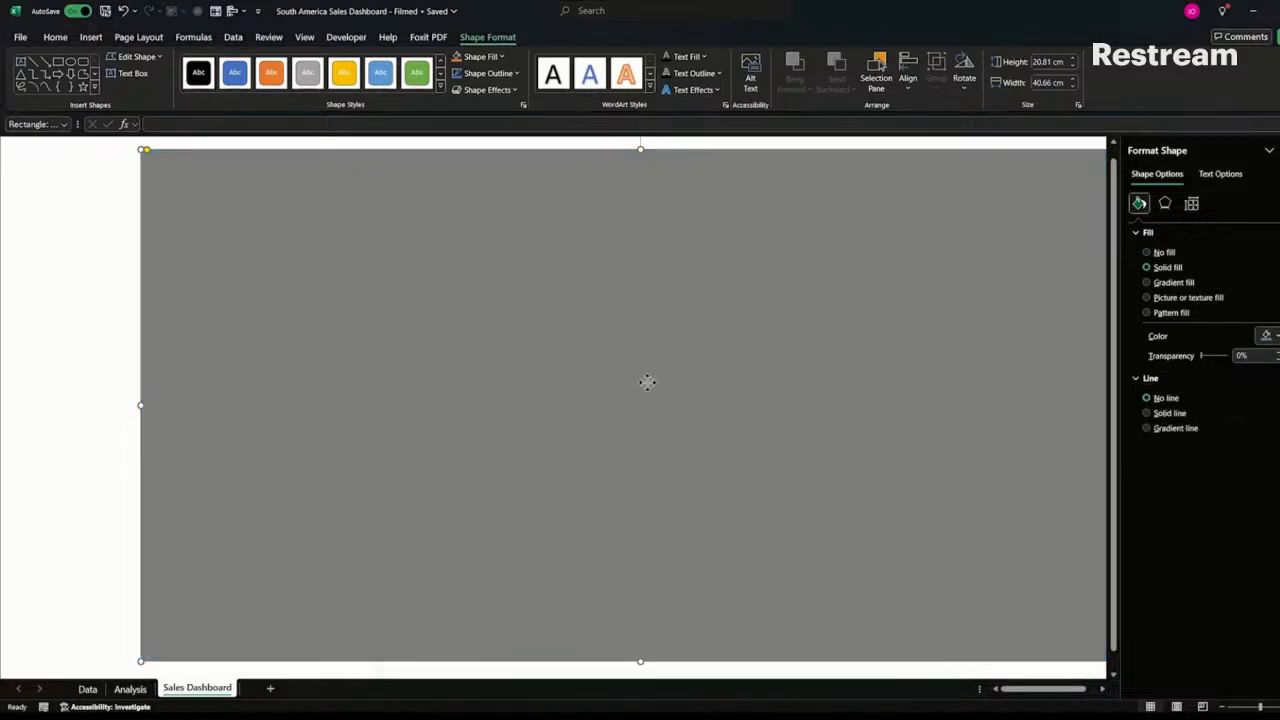
# - Show the row and column headings again and fill all cells of the Sales Dashboard sheet with a near-black theme colour
pyautogui.click(25, 179)
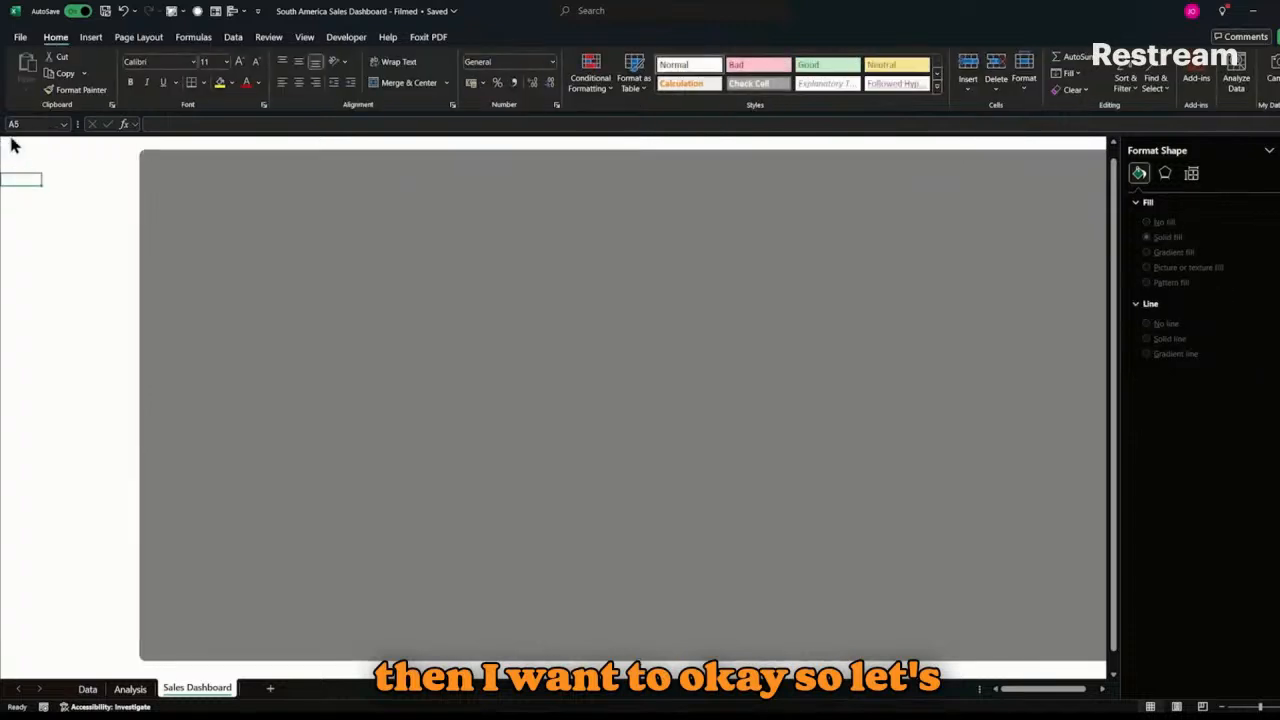
pyautogui.click(30, 208)
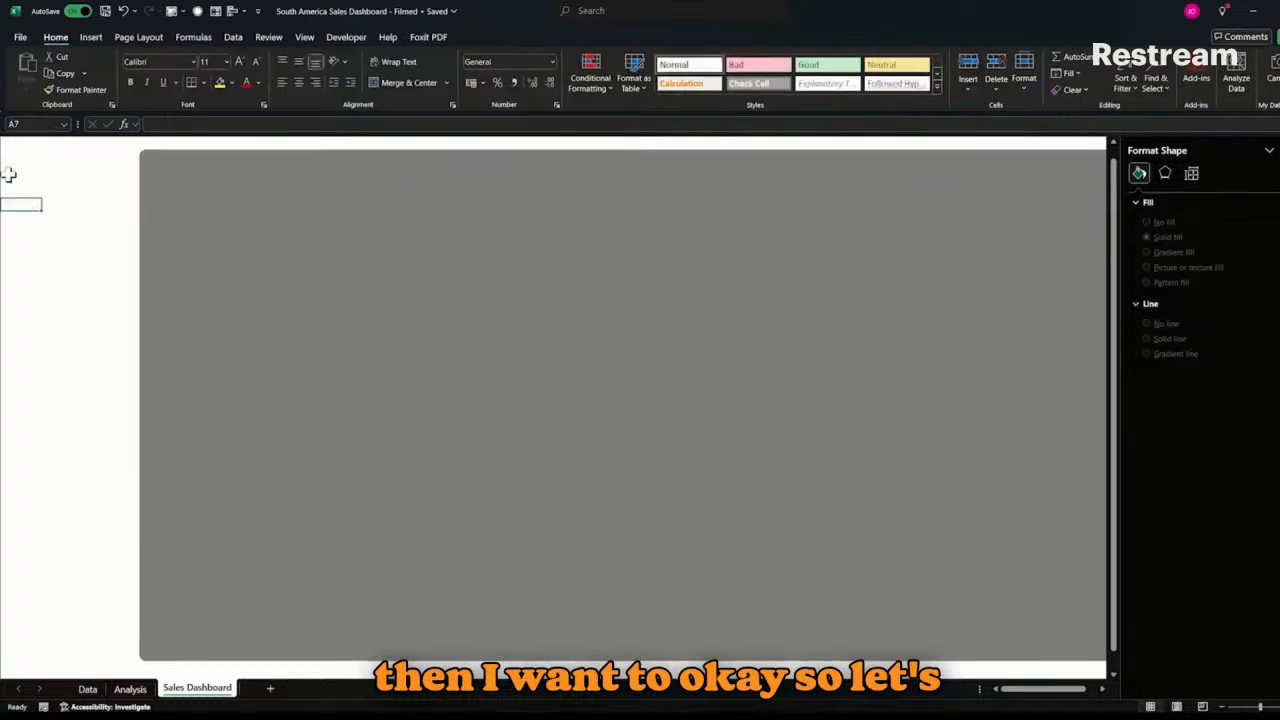
pyautogui.click(304, 38)
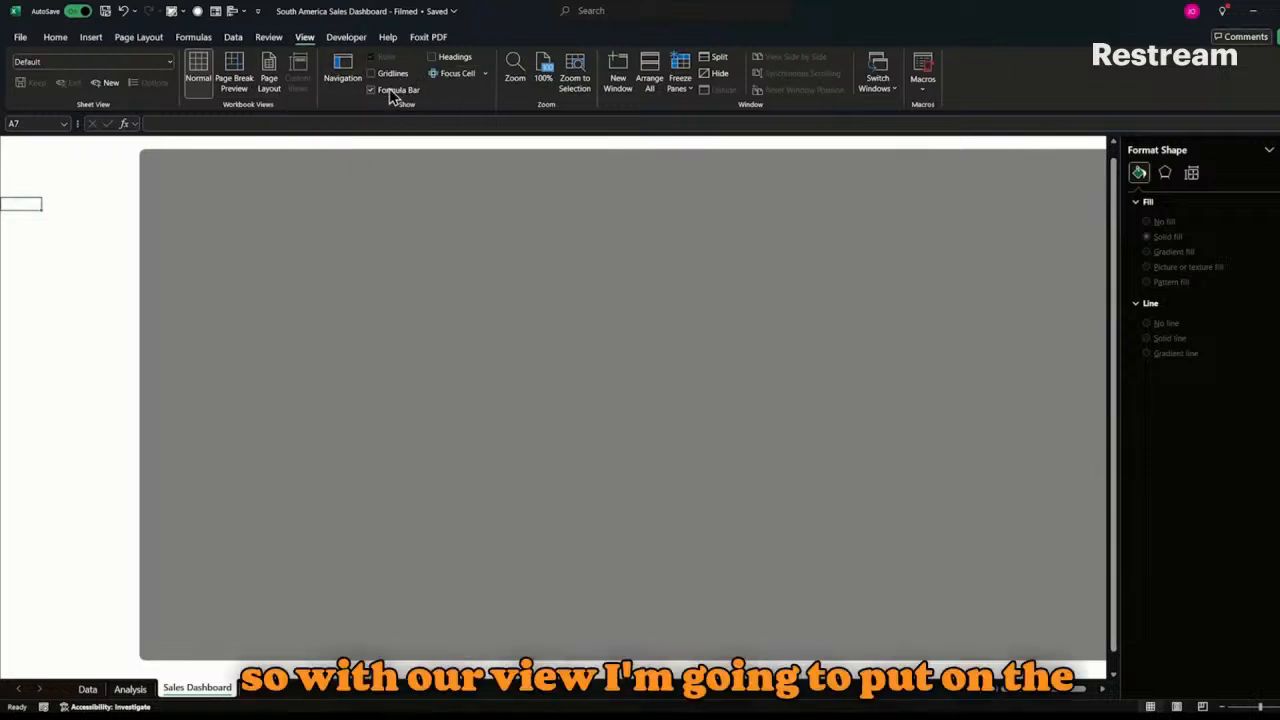
pyautogui.click(432, 57)
pyautogui.click(80, 240)
pyautogui.click(12, 141)
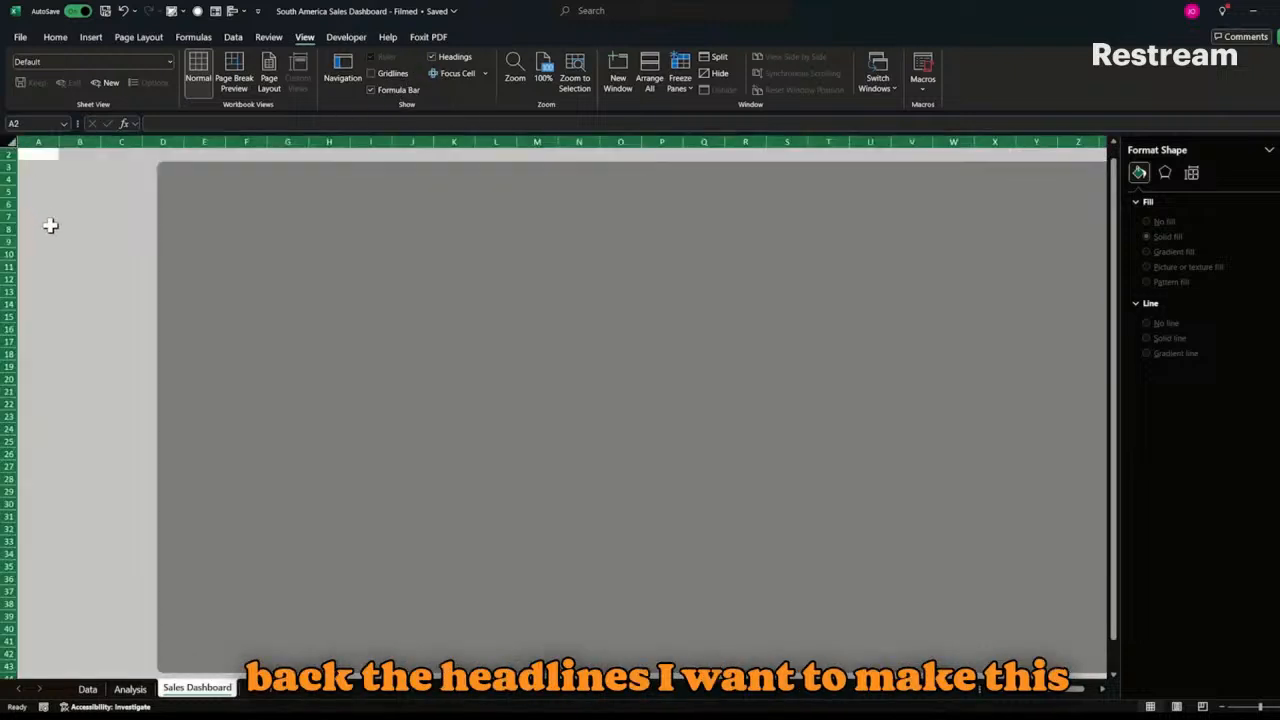
pyautogui.click(55, 40)
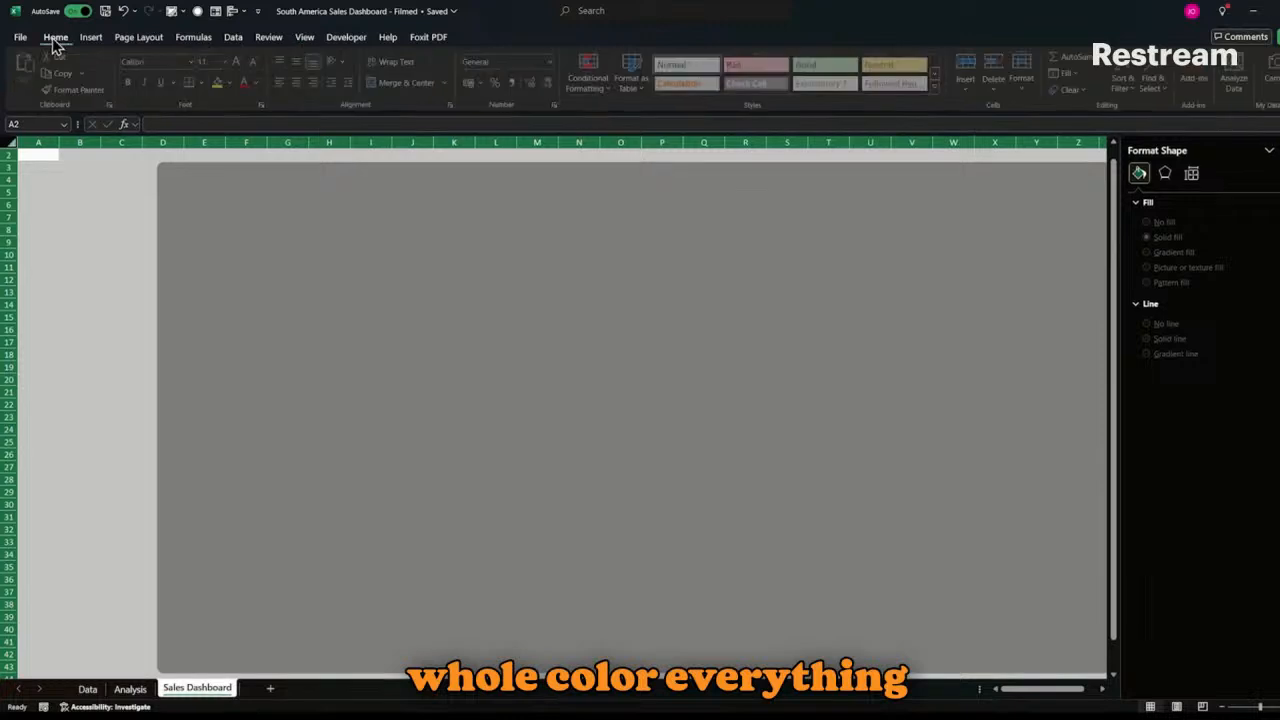
pyautogui.click(231, 83)
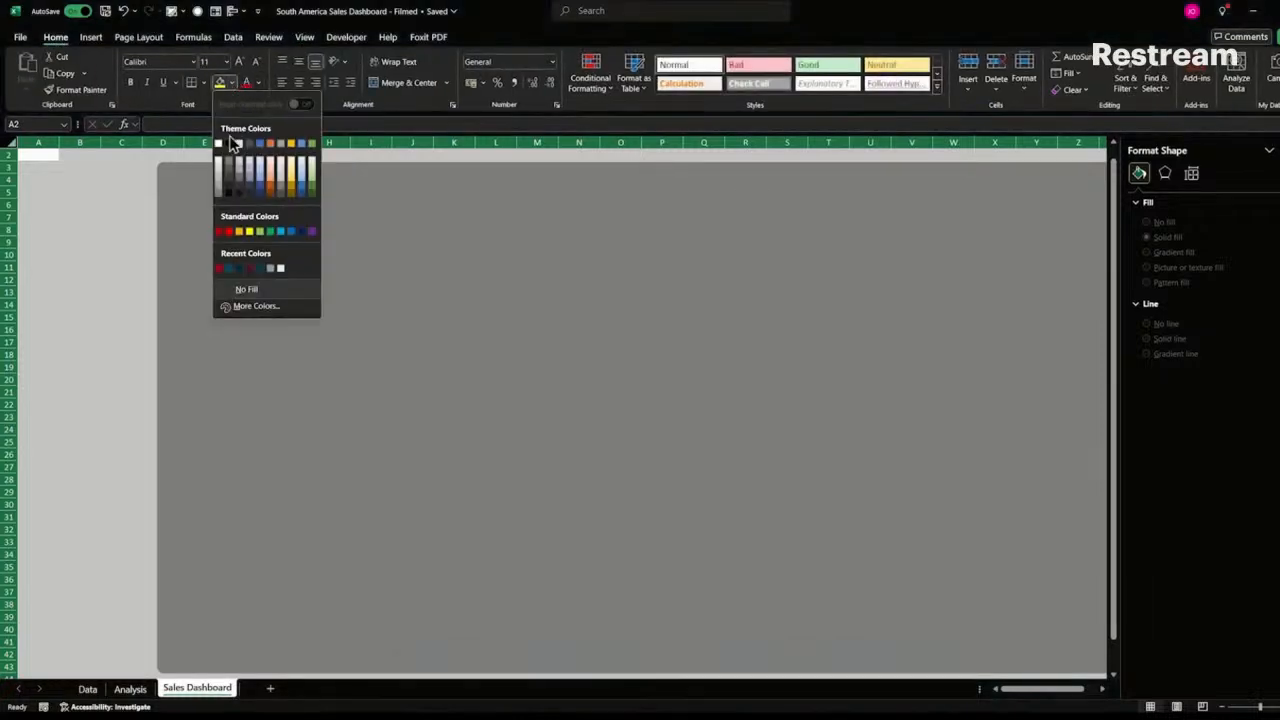
pyautogui.click(229, 188)
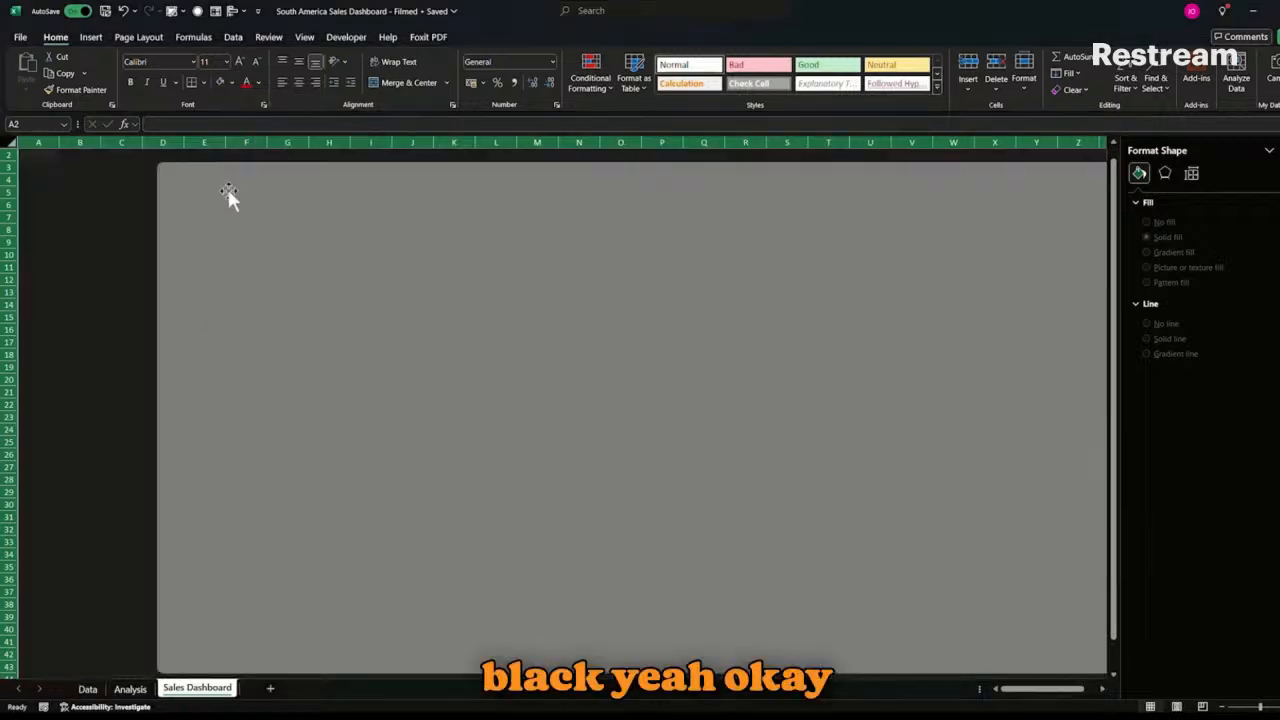
pyautogui.click(223, 209)
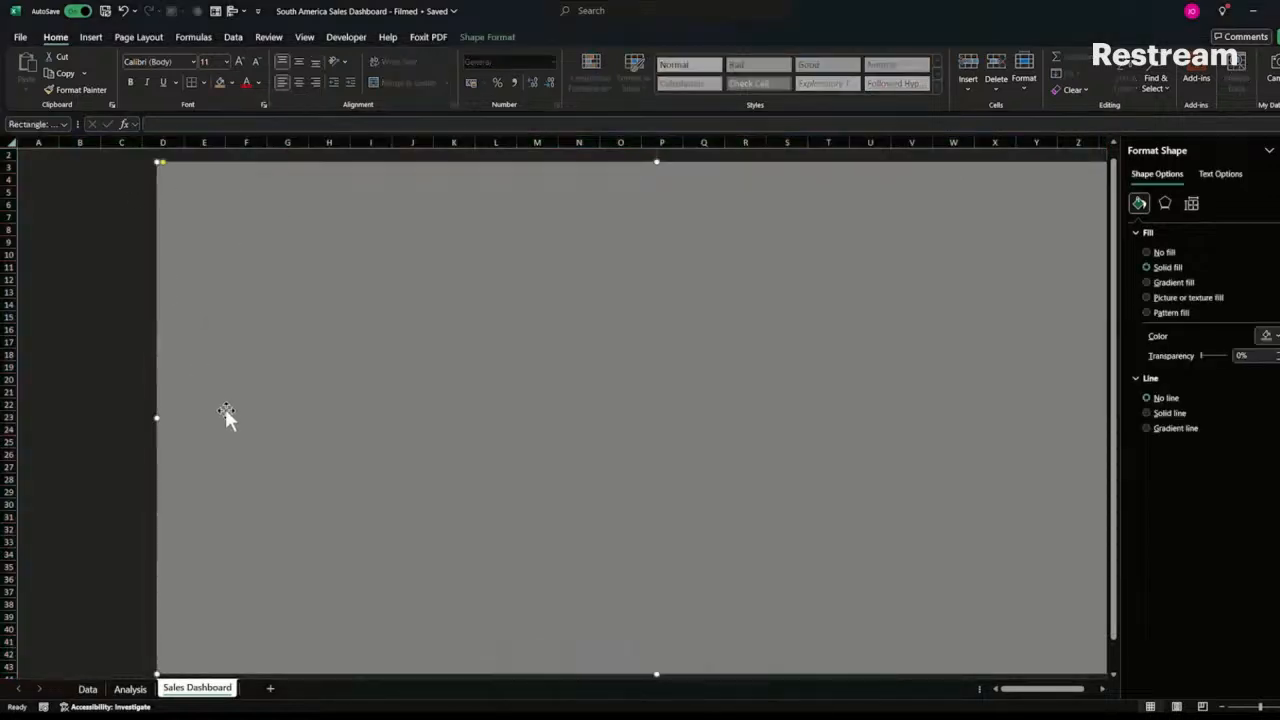
# - Insert two rows above row 2 of the Sales Dashboard sheet to shift the background rectangle down
pyautogui.click(115, 341)
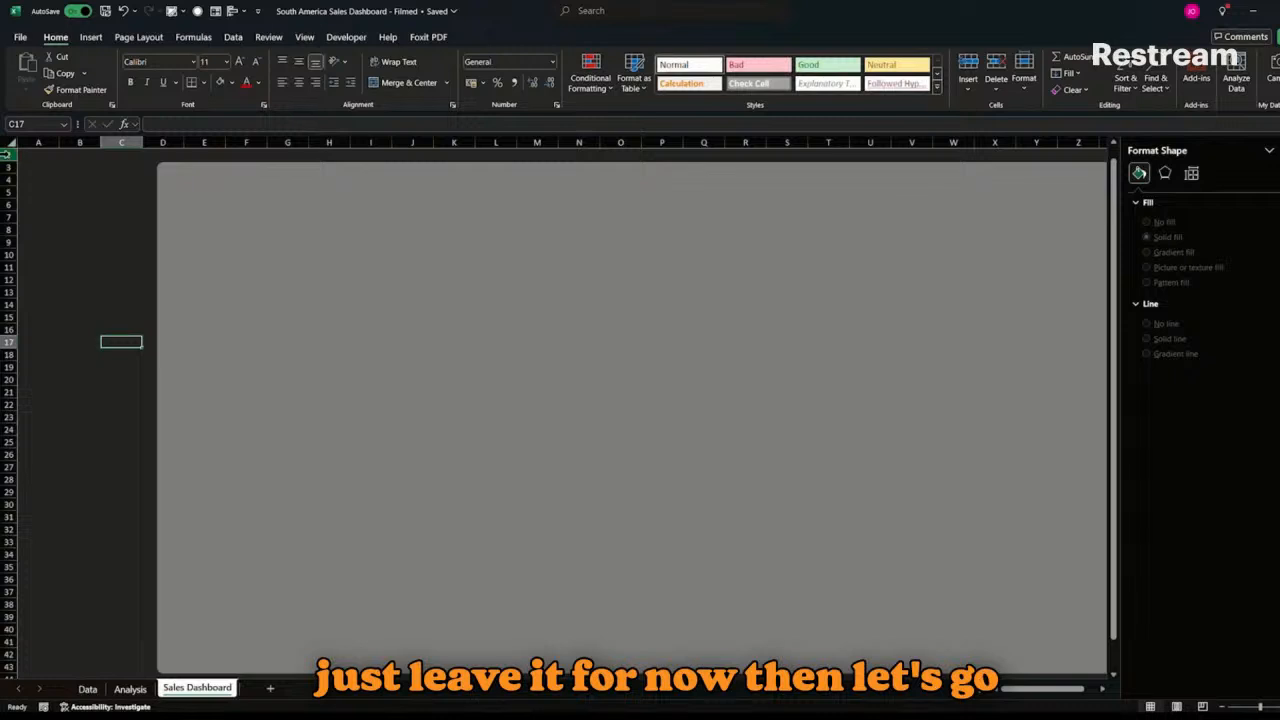
pyautogui.click(7, 152)
pyautogui.rightClick(7, 153)
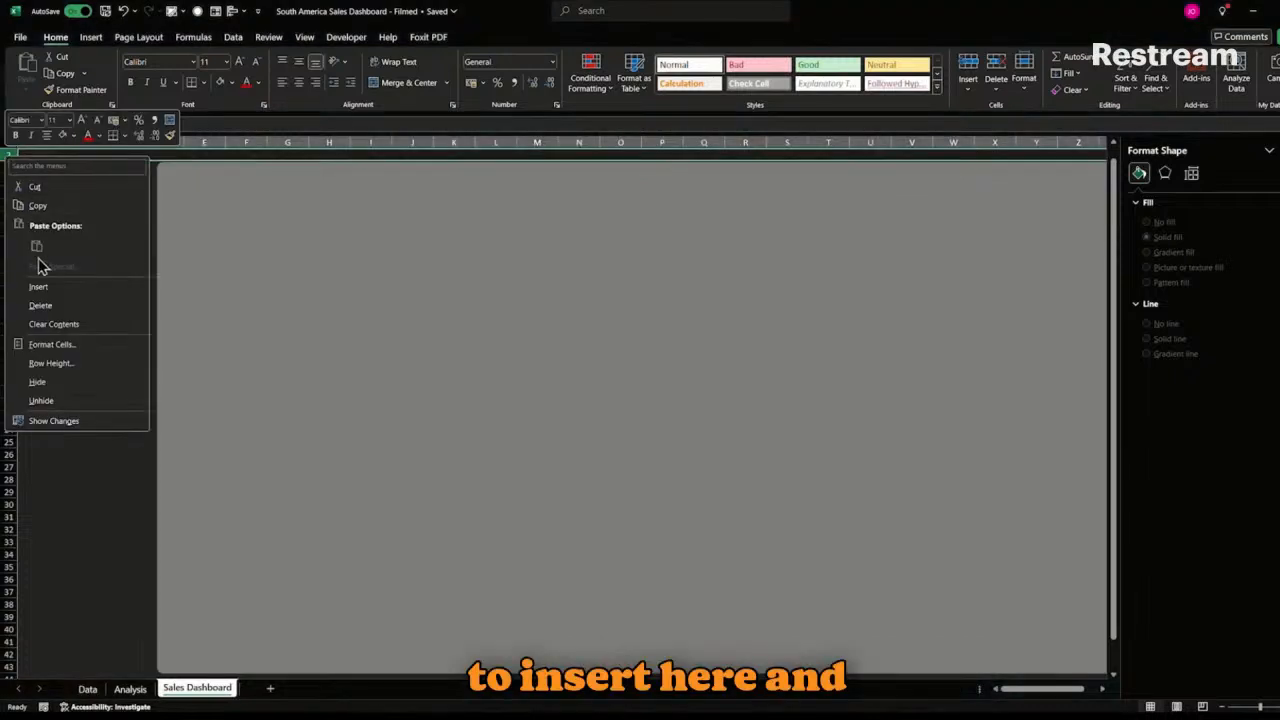
pyautogui.click(37, 287)
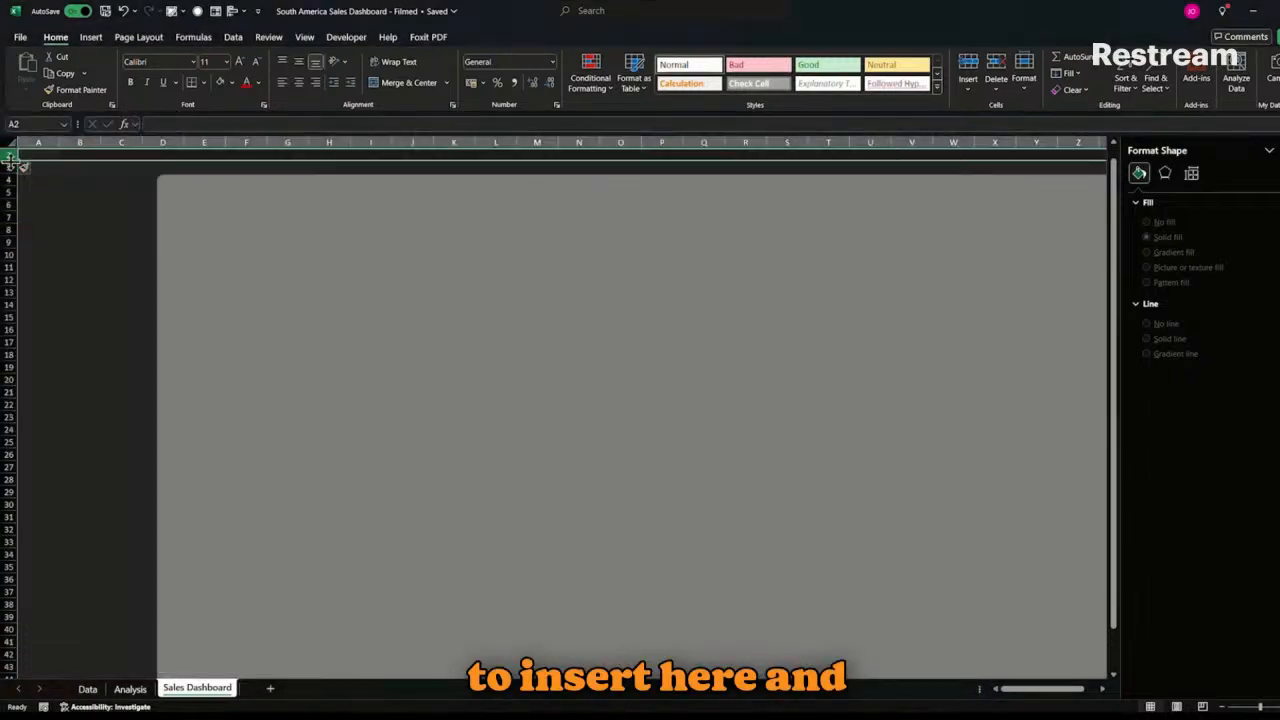
pyautogui.rightClick(9, 157)
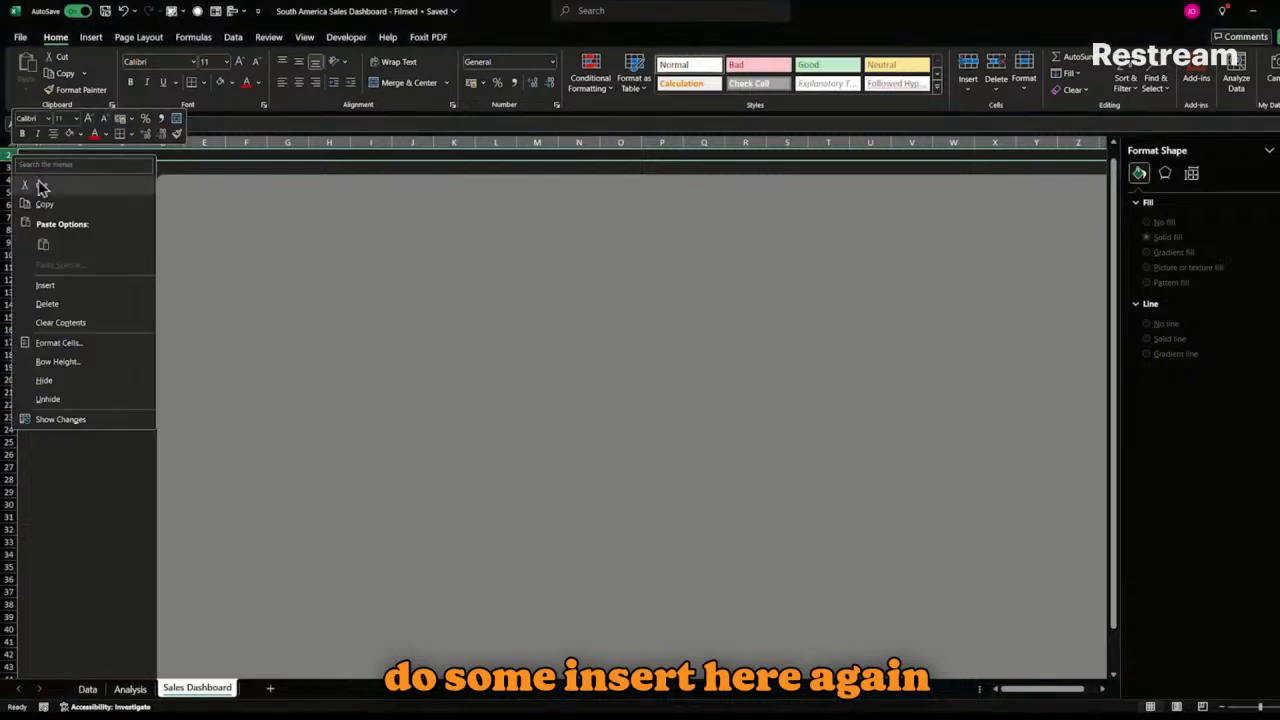
pyautogui.click(45, 288)
# - Change the background rectangle's solid fill to the custom dark blue #004F6E
pyautogui.click(383, 333)
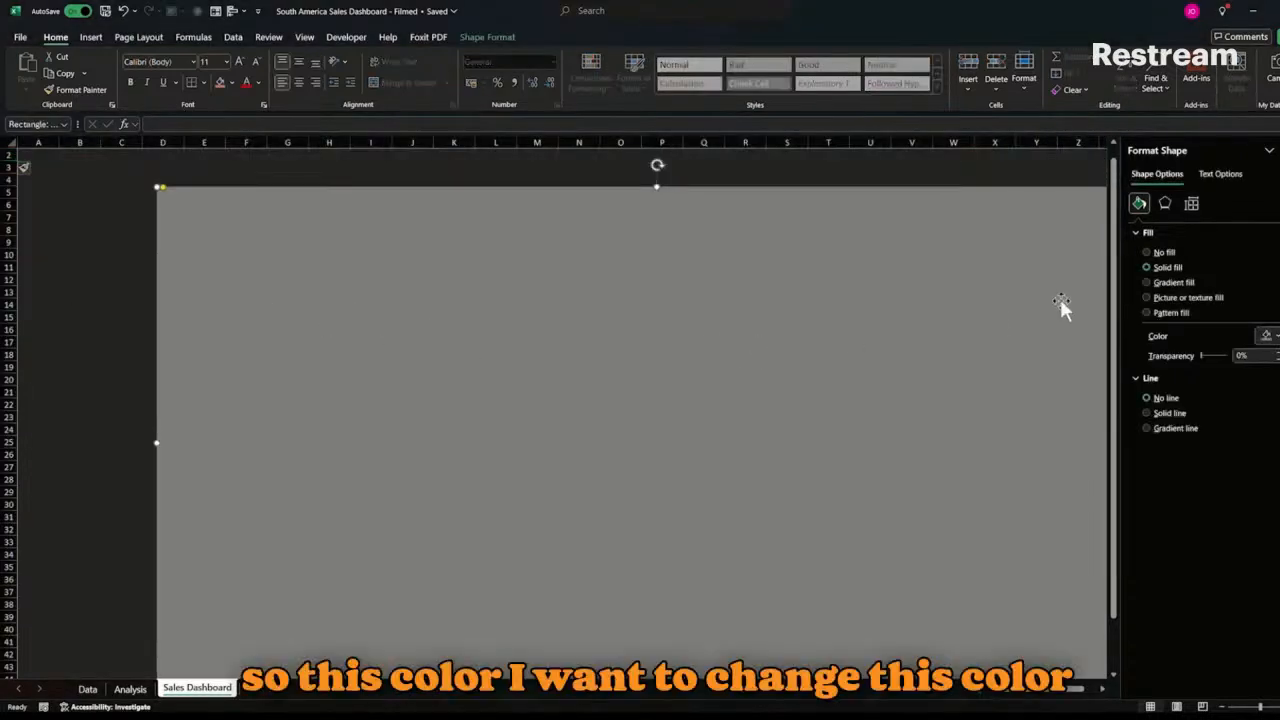
pyautogui.click(1265, 336)
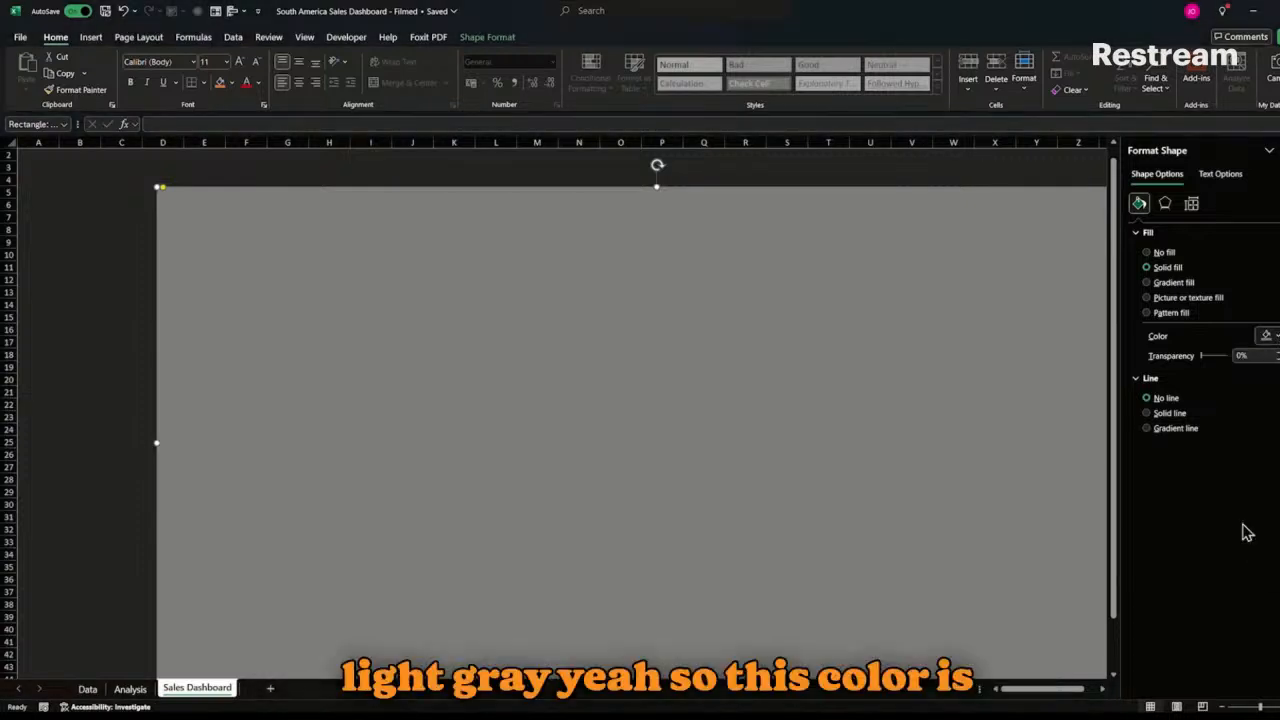
pyautogui.click(1241, 523)
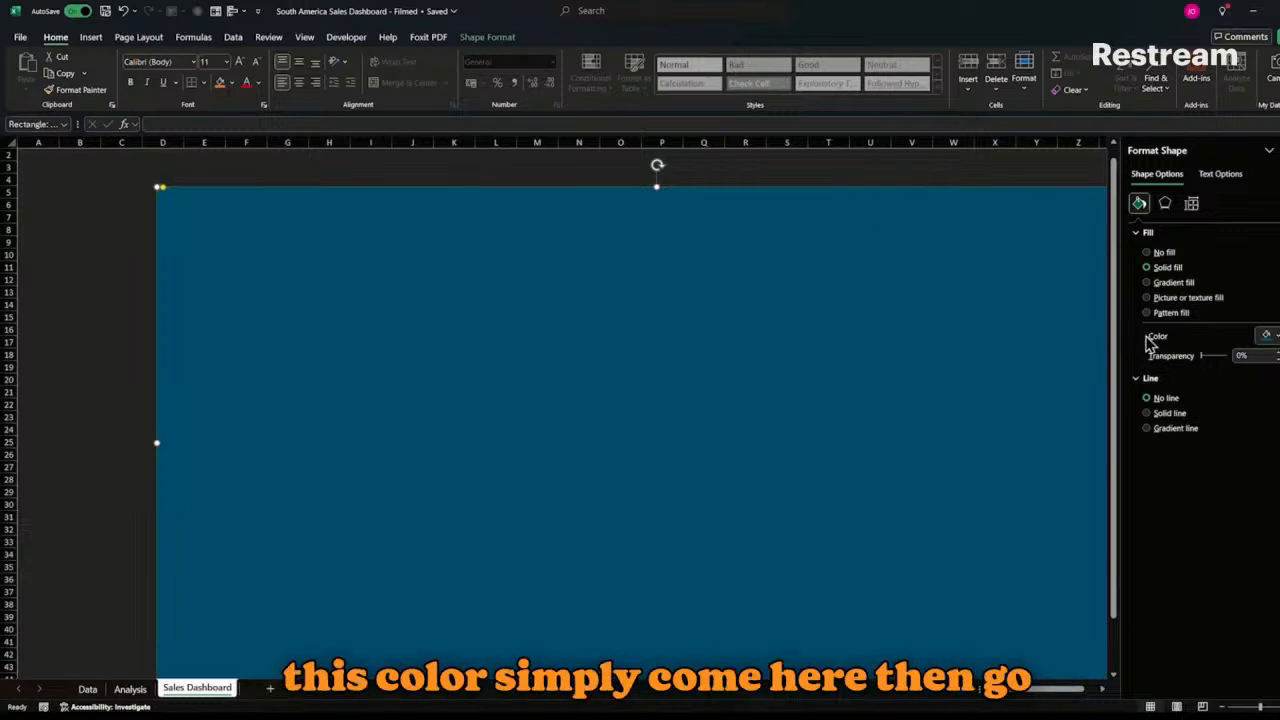
pyautogui.click(1268, 336)
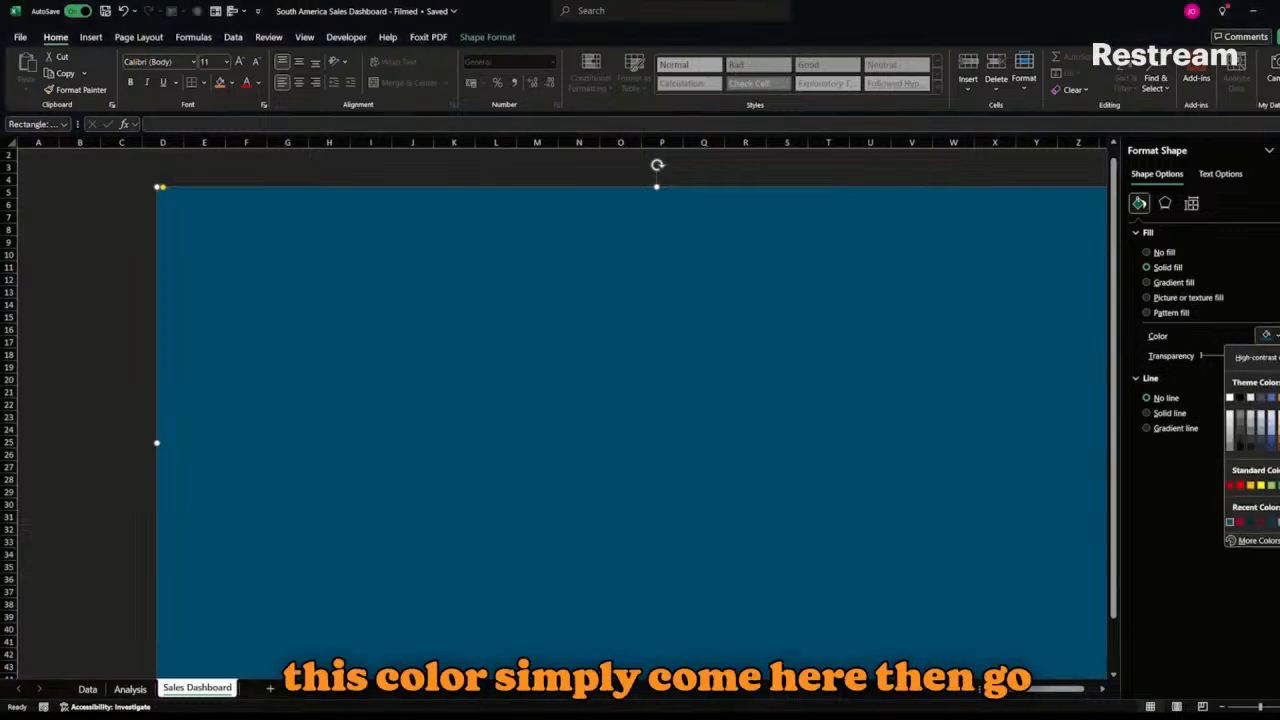
pyautogui.click(1276, 542)
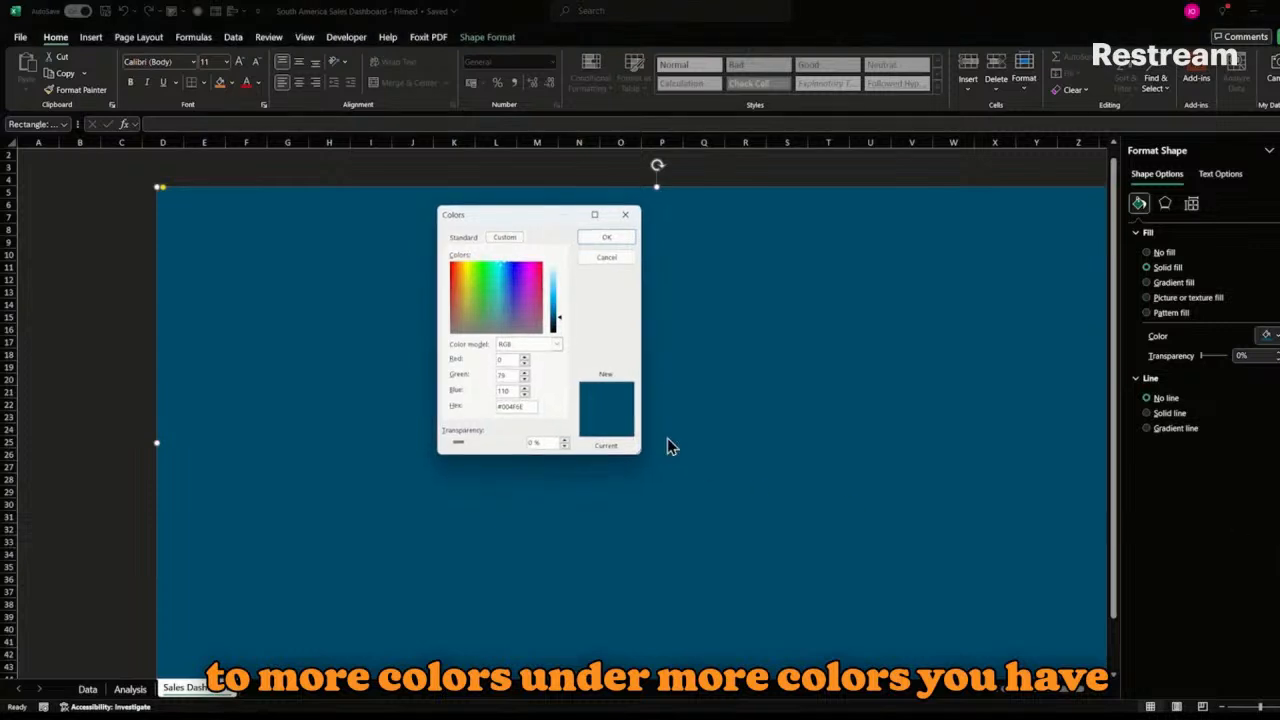
pyautogui.click(466, 238)
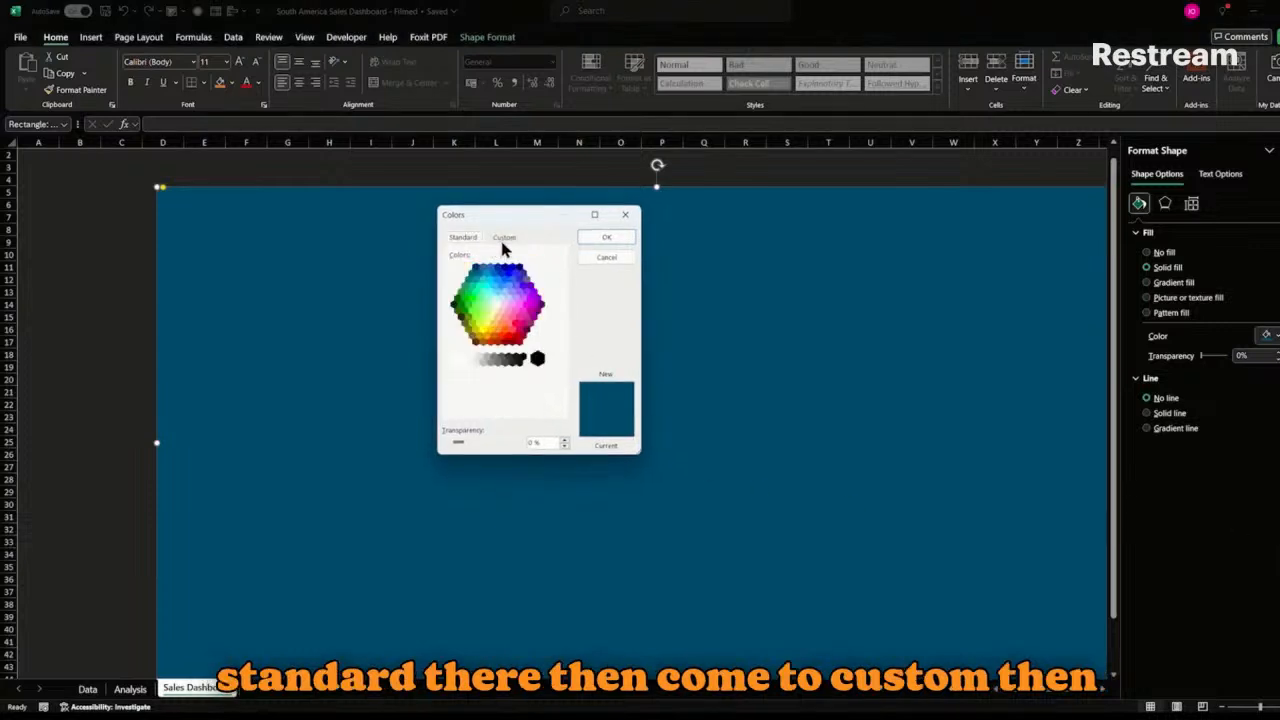
pyautogui.click(503, 240)
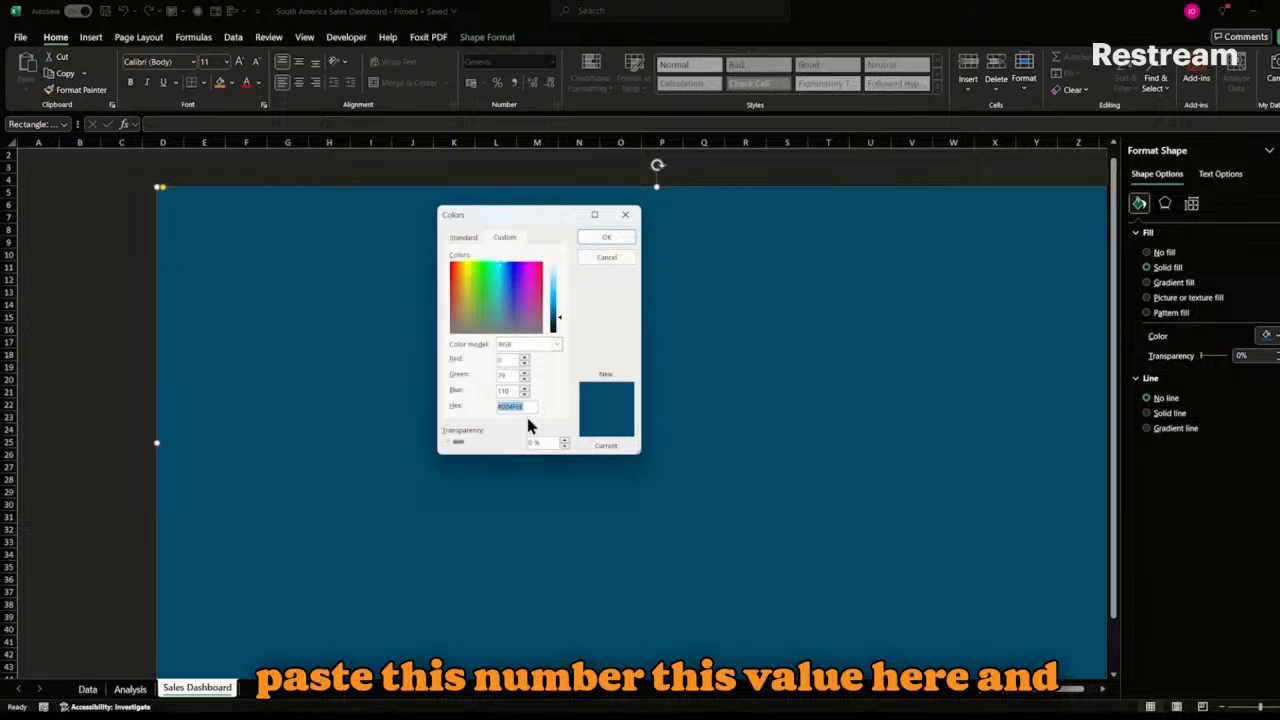
pyautogui.click(607, 240)
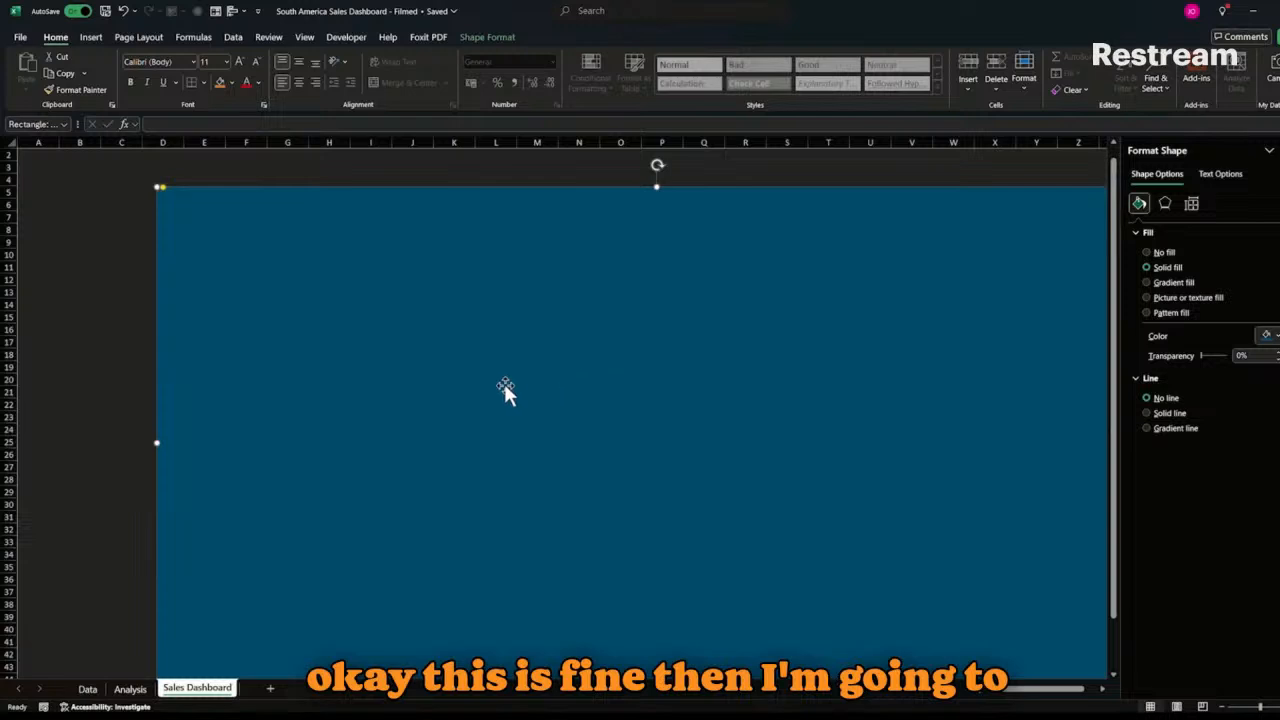
pyautogui.click(107, 334)
# - Copy the background rectangle, shrink the copy to about columns O to S and rows 7 to 22, and fill it white
pyautogui.click(320, 340)
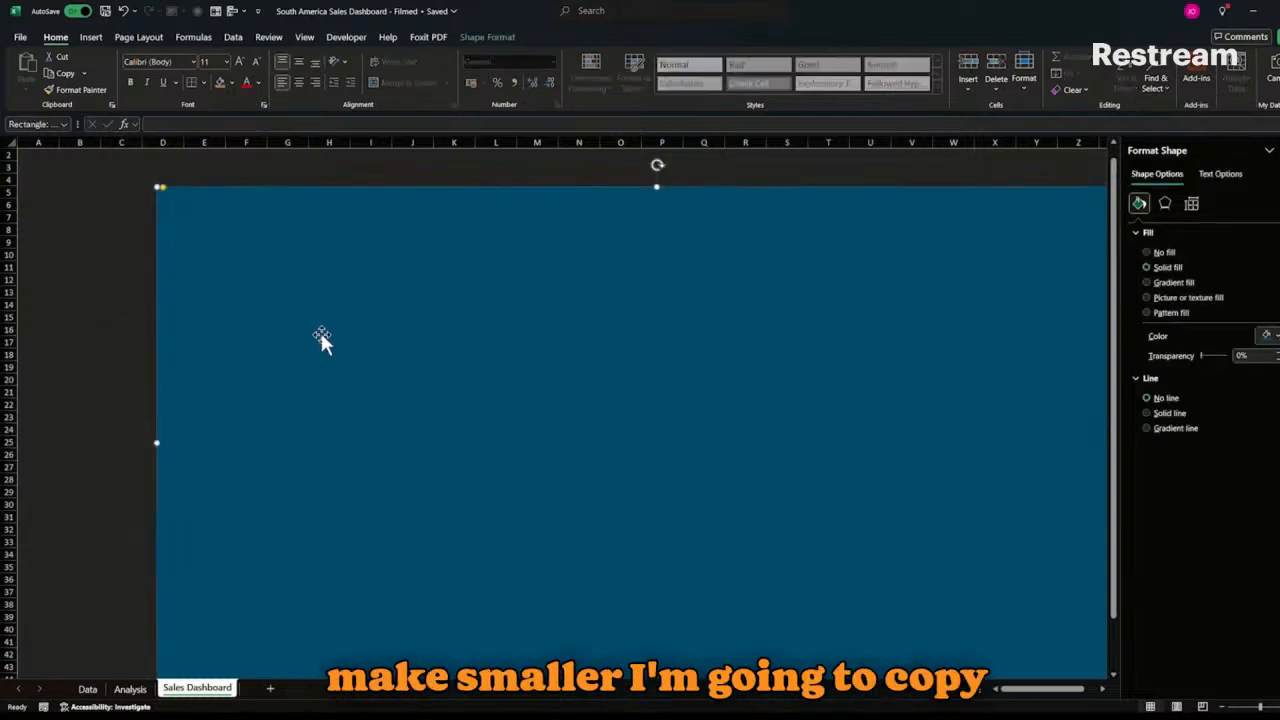
pyautogui.hotkey('ctrl', 'c')
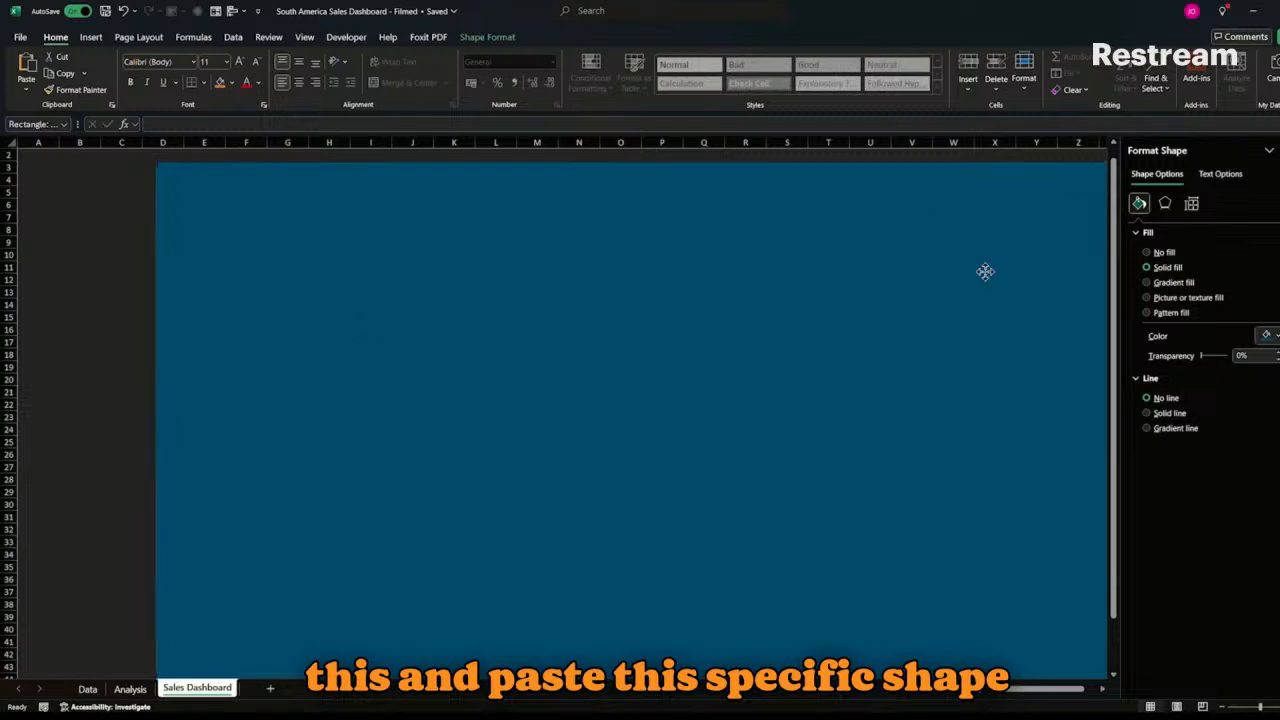
pyautogui.hotkey('ctrl', 'v')
pyautogui.moveTo(1017, 212); pyautogui.dragTo(192, 537)
pyautogui.moveTo(124, 583); pyautogui.dragTo(733, 283)
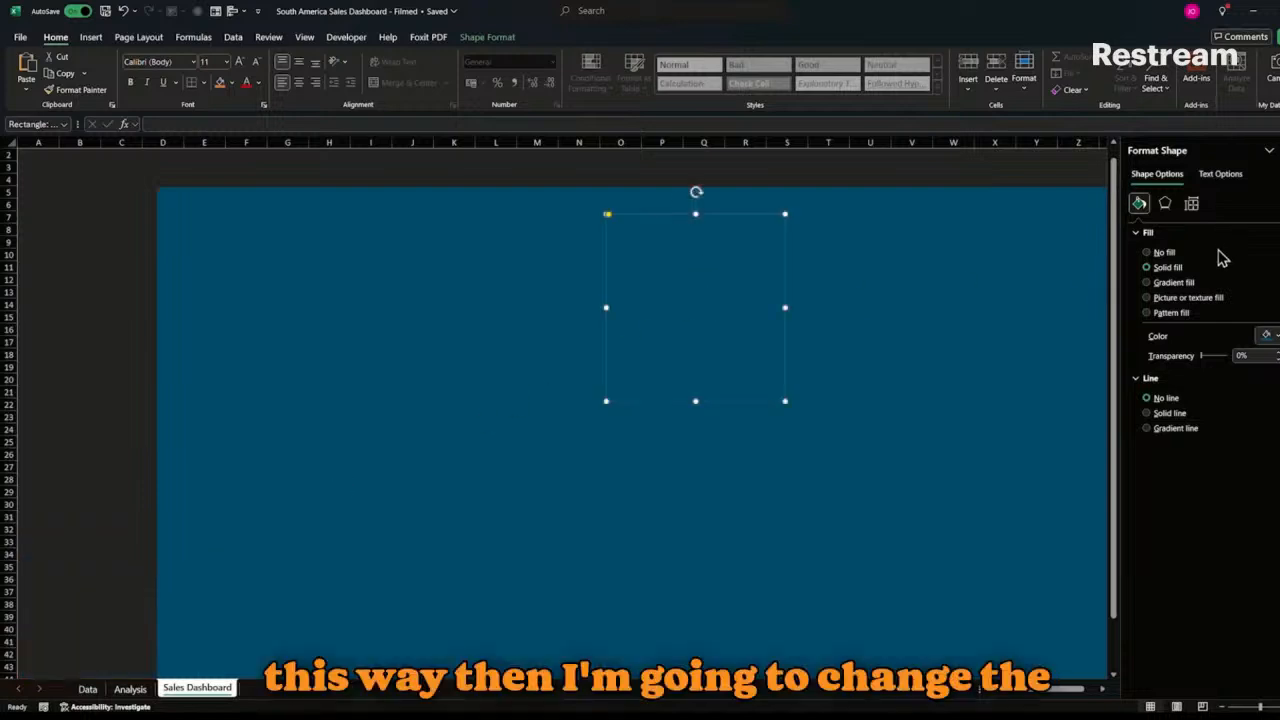
pyautogui.click(1267, 335)
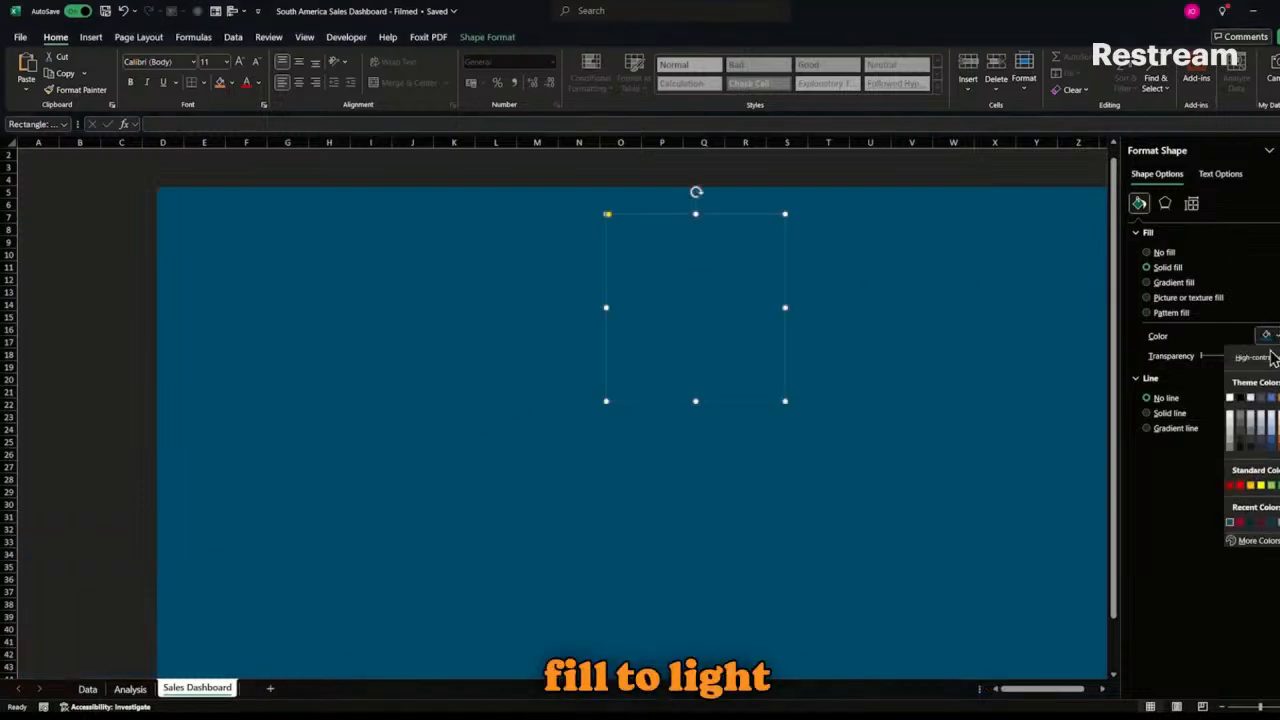
pyautogui.click(1230, 398)
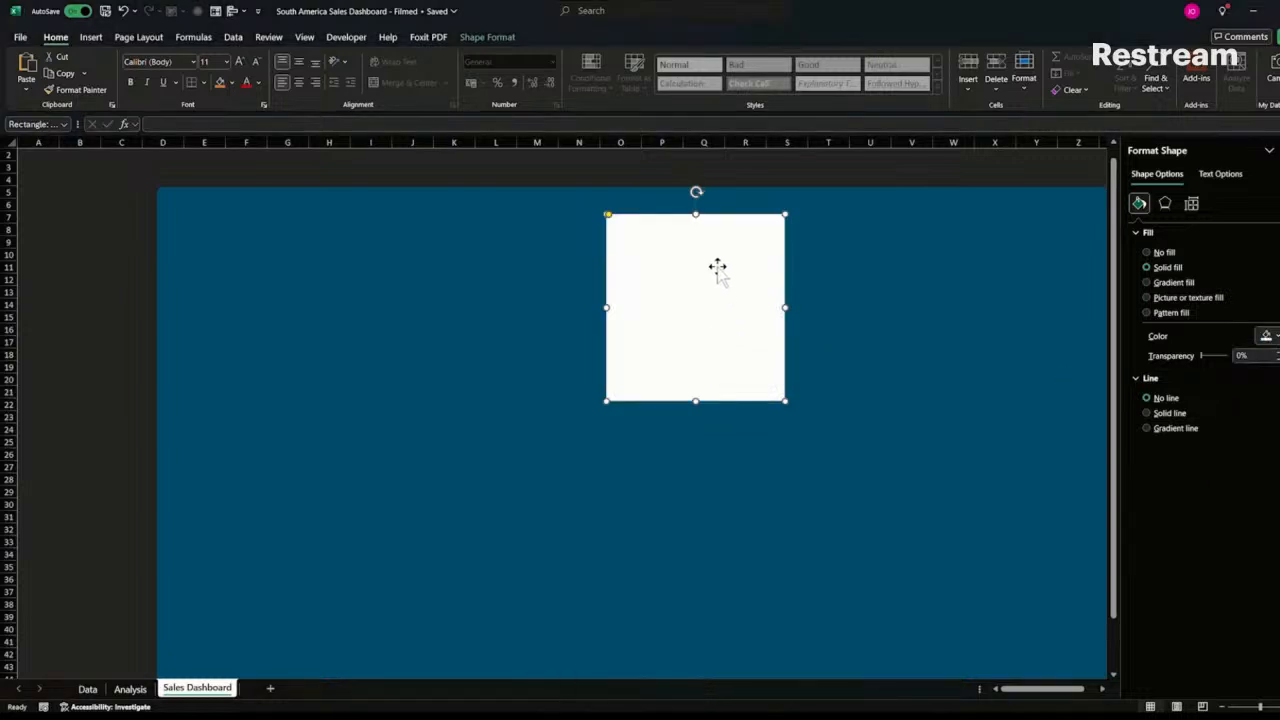
# - Reshape the white rectangle into a thin title bar across columns D to U at the background's upper edge, and duplicate it just below
pyautogui.moveTo(695, 213); pyautogui.dragTo(696, 332)
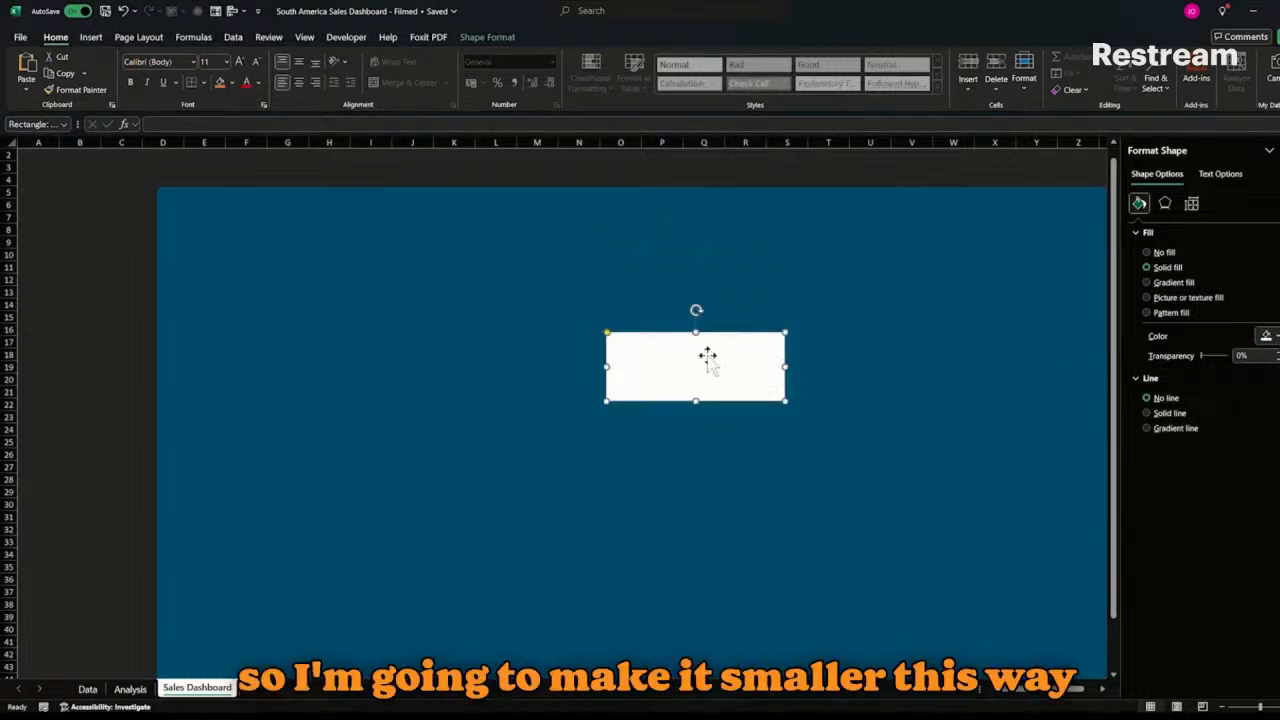
pyautogui.moveTo(786, 330); pyautogui.dragTo(260, 230)
pyautogui.moveTo(334, 211); pyautogui.dragTo(724, 276)
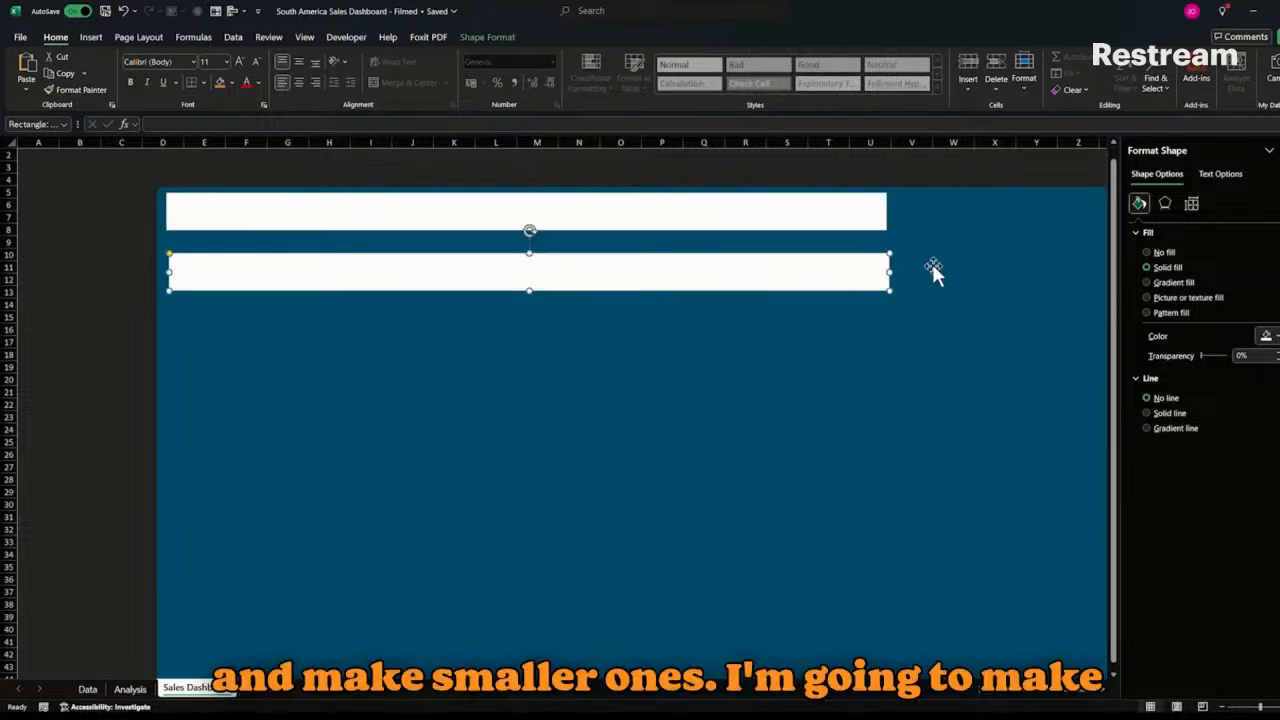
# - Resize the duplicate bar into a card over about columns D to H and rows 10 to 15, and slightly round the corners of both white shapes
pyautogui.moveTo(890, 270); pyautogui.dragTo(348, 272)
pyautogui.moveTo(258, 290); pyautogui.dragTo(252, 323)
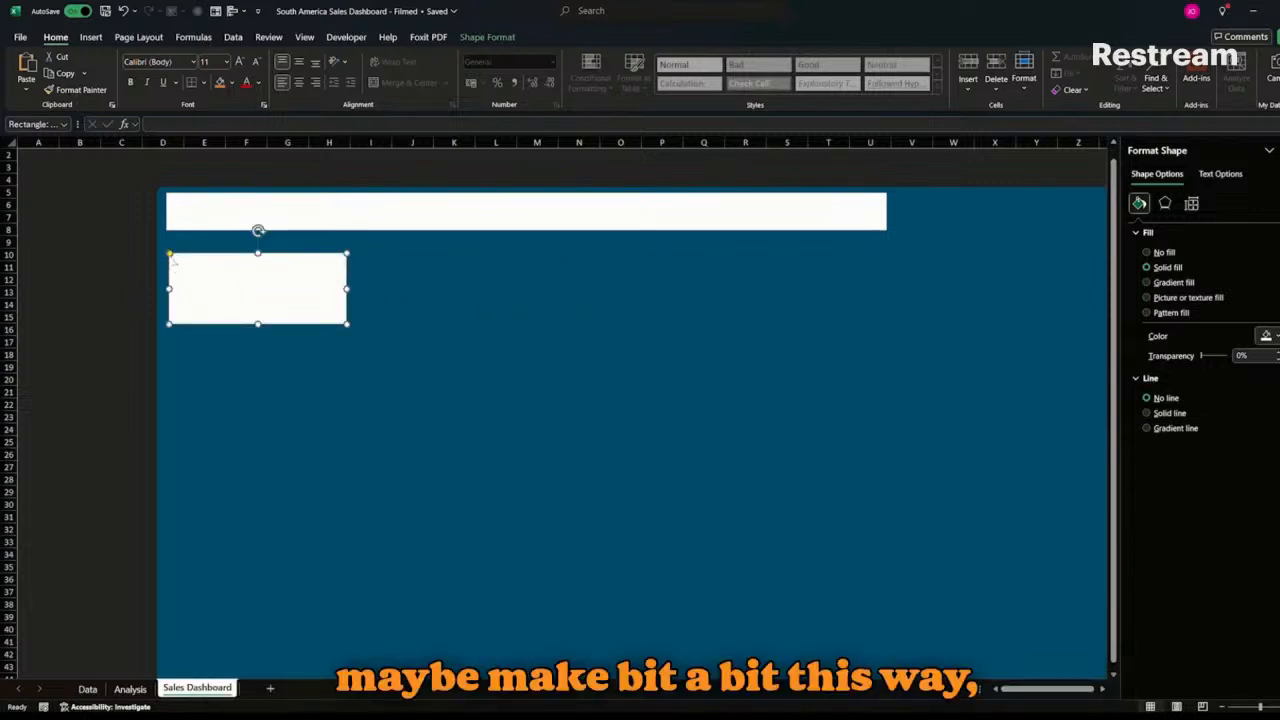
pyautogui.moveTo(171, 256); pyautogui.dragTo(174, 254)
pyautogui.click(173, 197)
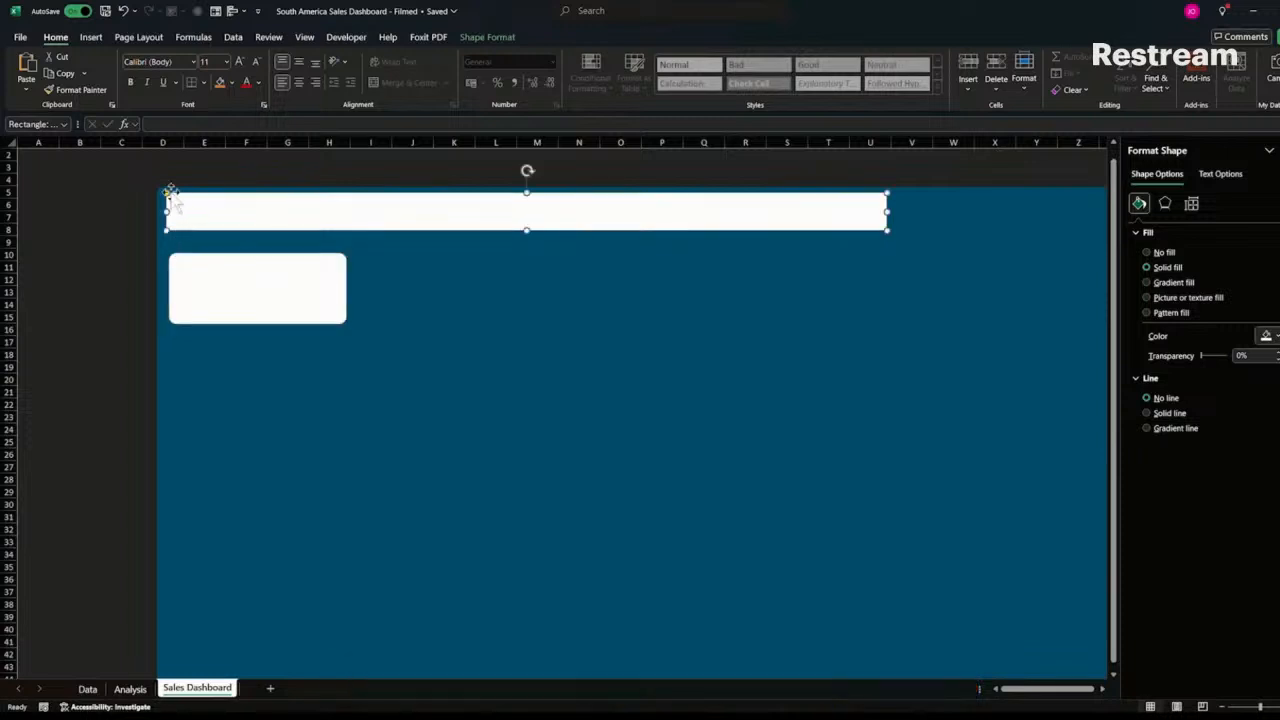
pyautogui.moveTo(167, 194); pyautogui.dragTo(169, 192)
# - Duplicate the card to form a two-by-two grid of KPI cards, plus one more copy beneath the first column at about row 28
pyautogui.click(199, 258)
pyautogui.moveTo(221, 314); pyautogui.dragTo(221, 378)
pyautogui.moveTo(246, 331); pyautogui.dragTo(427, 315)
pyautogui.moveTo(274, 306); pyautogui.dragTo(278, 521)
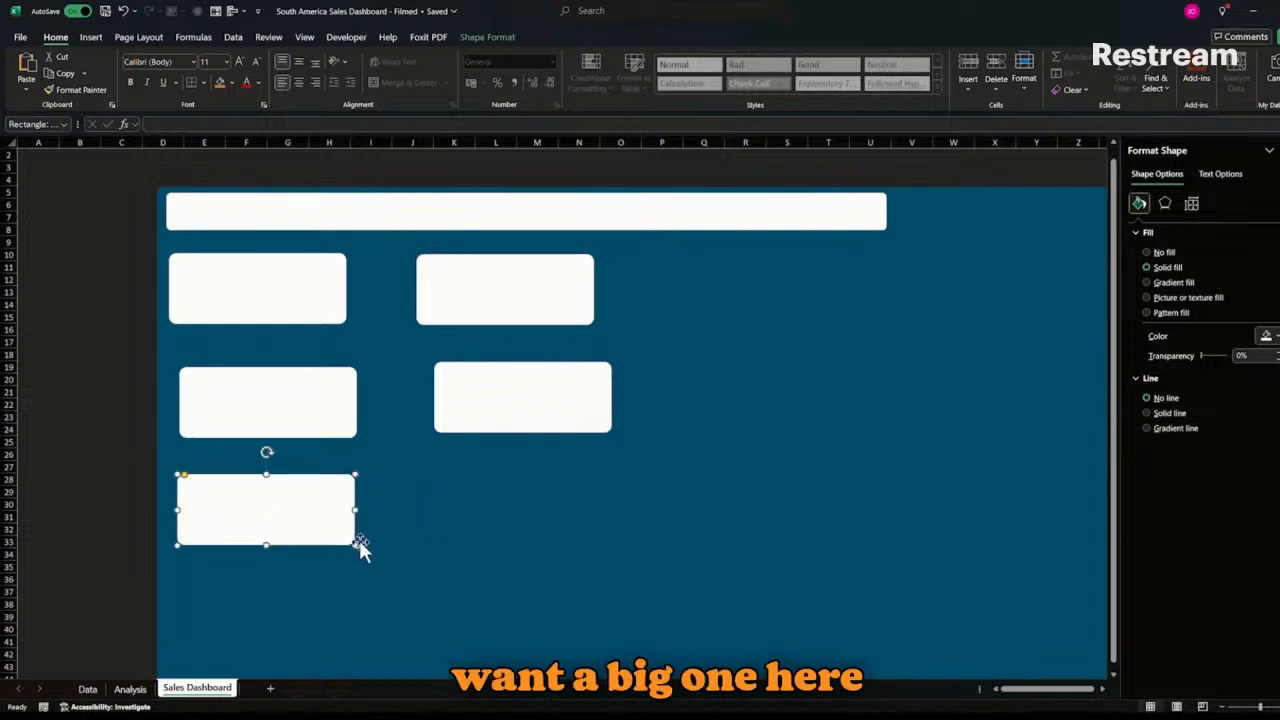
# - Enlarge the lowest card to about columns D to O and rows 28 to 43 with slighter corner rounding, and put a narrower copy beside it
pyautogui.moveTo(356, 545); pyautogui.dragTo(622, 671)
pyautogui.moveTo(198, 477); pyautogui.dragTo(185, 476)
pyautogui.moveTo(266, 558); pyautogui.dragTo(766, 538)
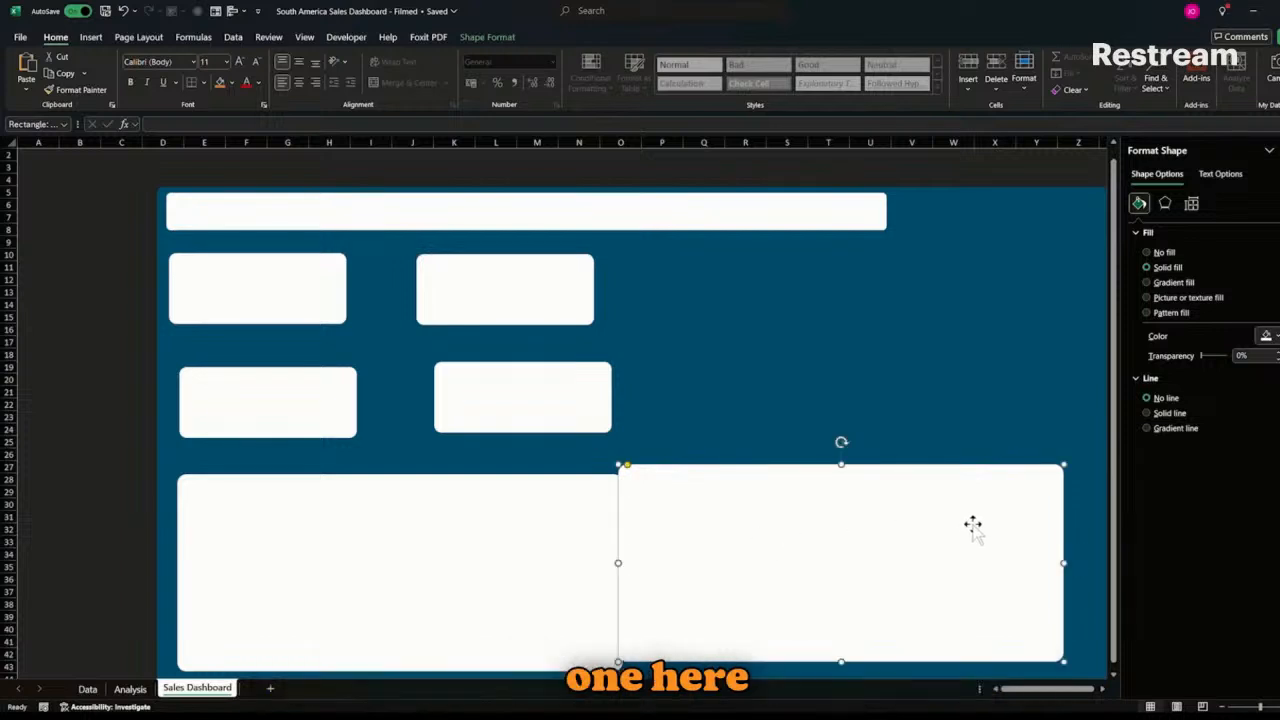
pyautogui.moveTo(1063, 563); pyautogui.dragTo(806, 565)
pyautogui.moveTo(714, 594); pyautogui.dragTo(762, 594)
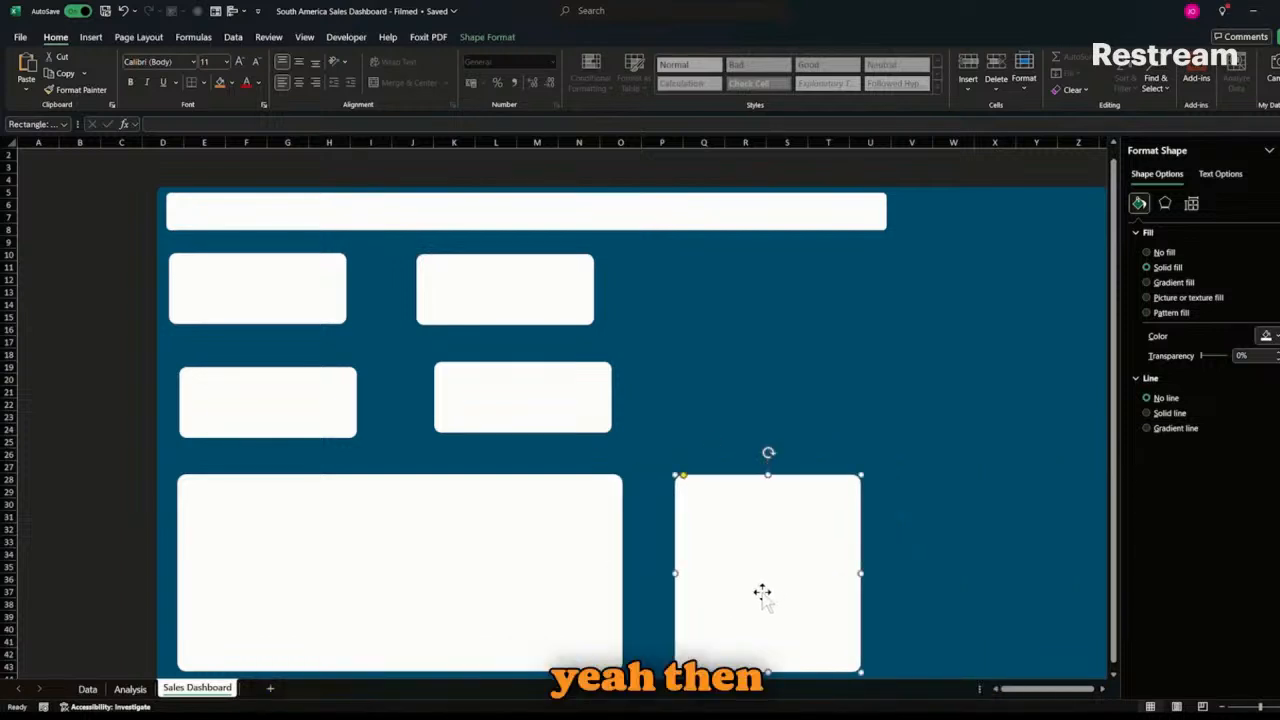
# - Add a larger, slightly rounded panel over about columns O to U and rows 10 to 25 from a card copy, and widen the panel below it
pyautogui.moveTo(521, 409); pyautogui.dragTo(712, 287)
pyautogui.hotkey('ctrl', 'c')
pyautogui.hotkey('ctrl', 'v')
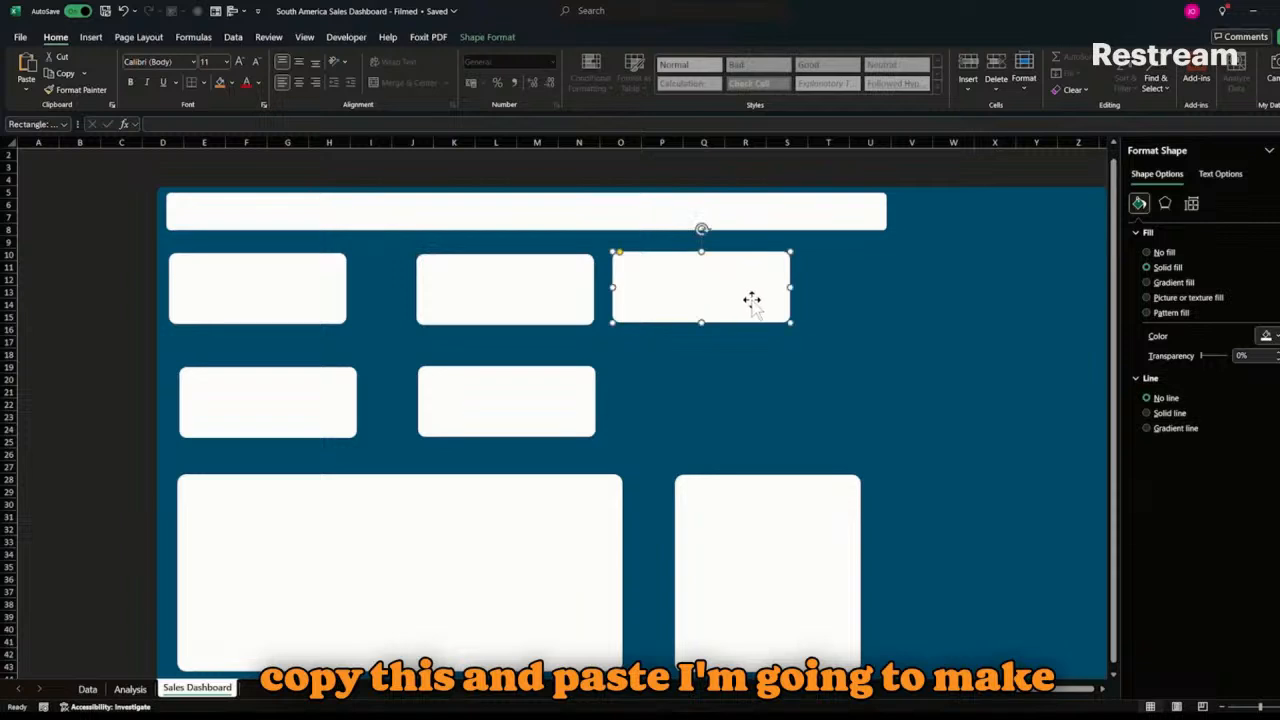
pyautogui.moveTo(790, 322); pyautogui.dragTo(884, 452)
pyautogui.click(839, 593)
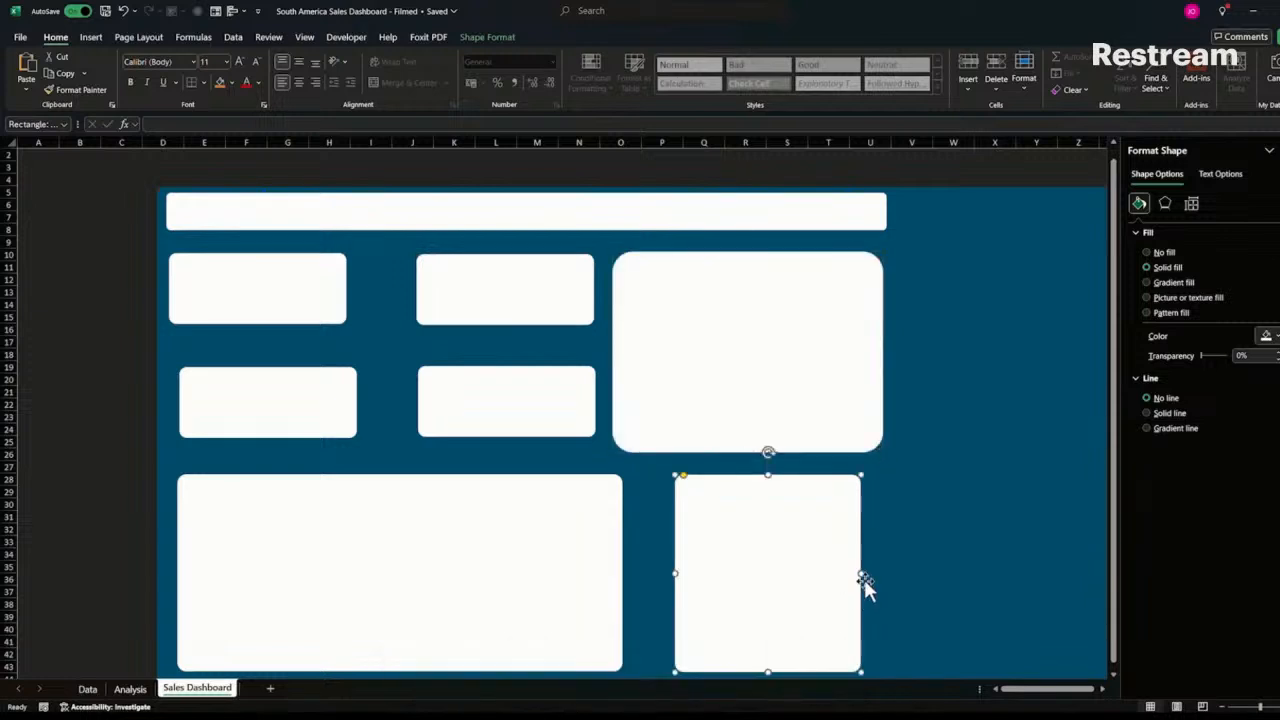
pyautogui.moveTo(862, 574); pyautogui.dragTo(877, 574)
pyautogui.click(621, 260)
pyautogui.moveTo(633, 256); pyautogui.dragTo(615, 253)
# - Copy the lower panel in columns P to U and stretch the copy into a tall side panel over columns V to Z and rows 5 to 43
pyautogui.click(722, 527)
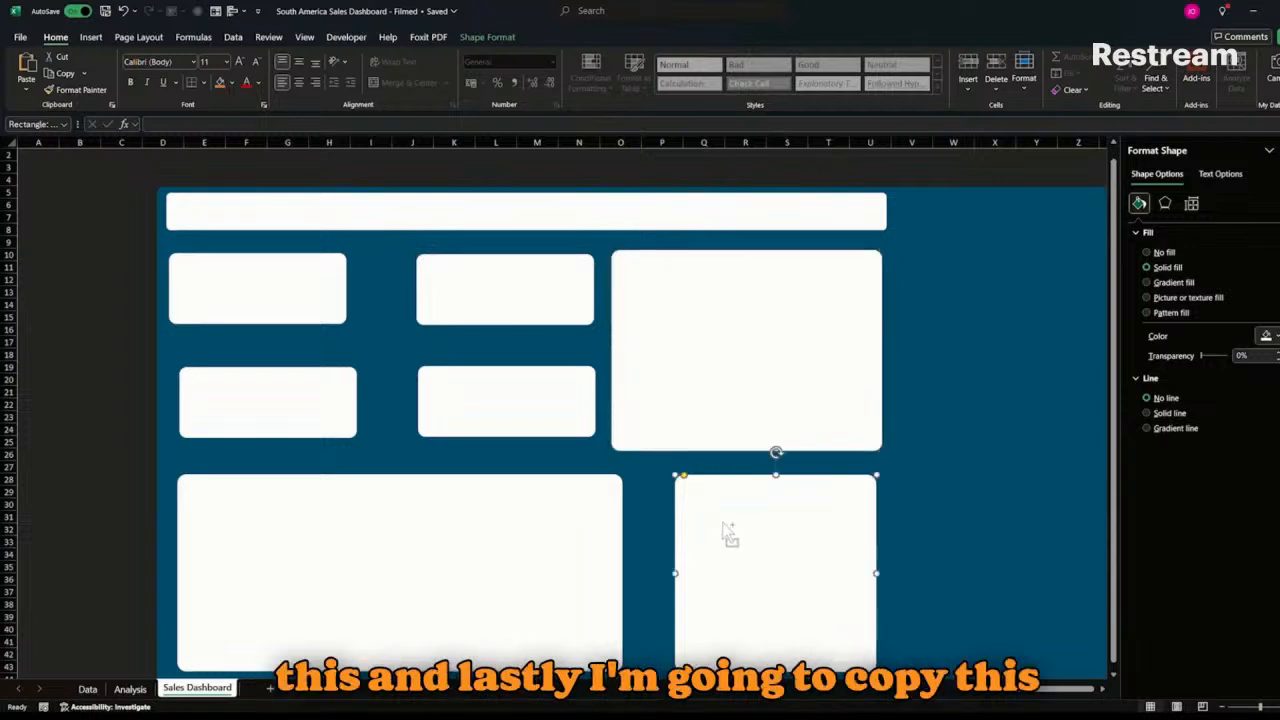
pyautogui.moveTo(740, 546); pyautogui.dragTo(954, 251)
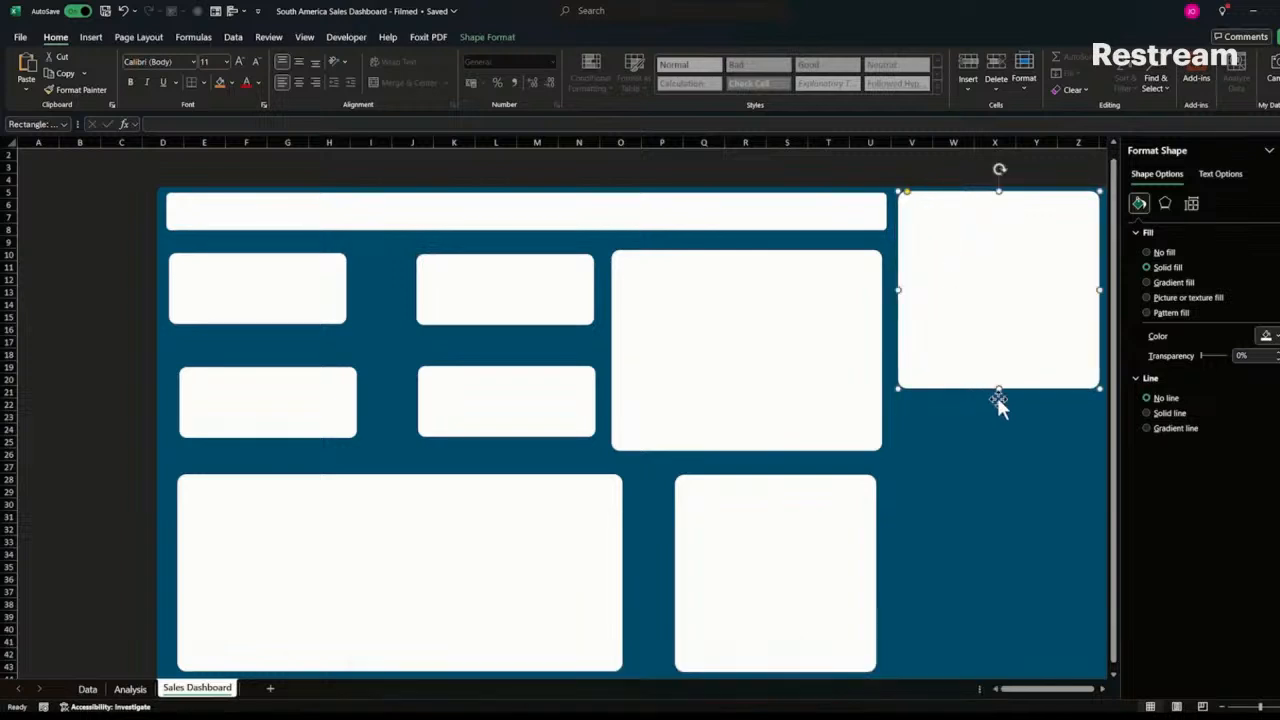
pyautogui.moveTo(998, 389); pyautogui.dragTo(998, 671)
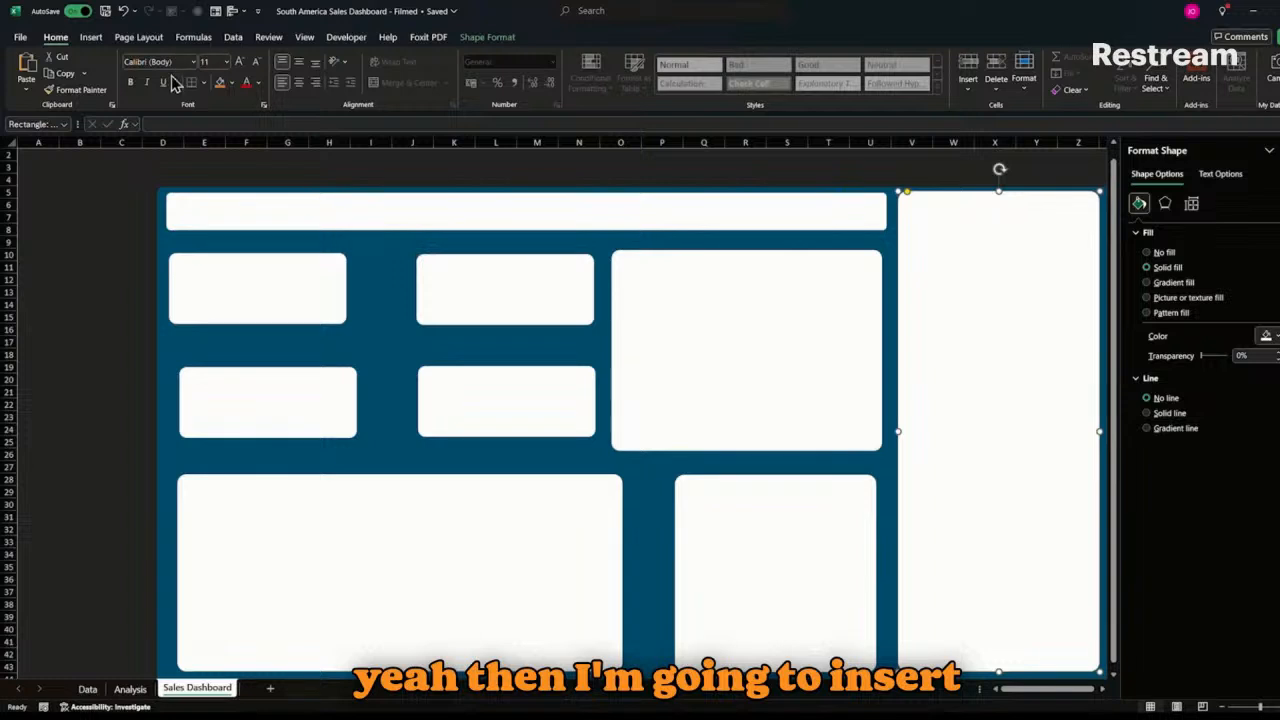
# - Add a text box in the header card over about columns D to K reading "SALES DASHBOARD"
pyautogui.click(92, 39)
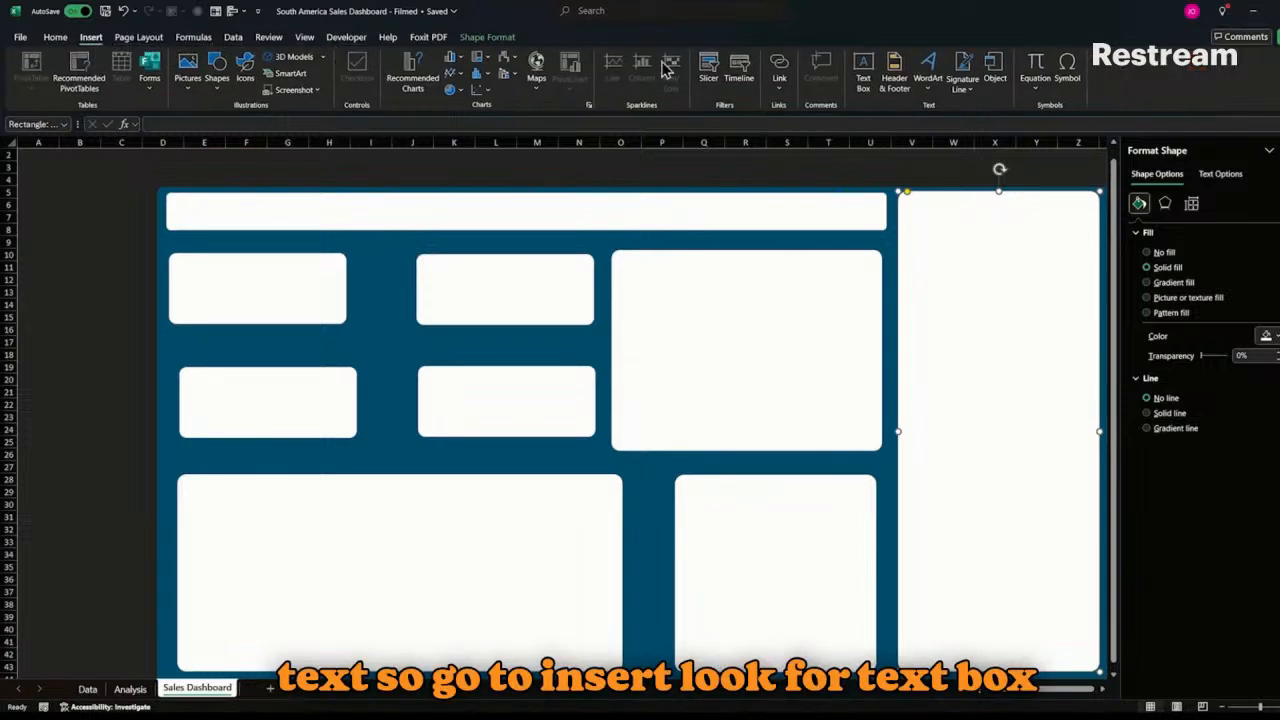
pyautogui.click(863, 75)
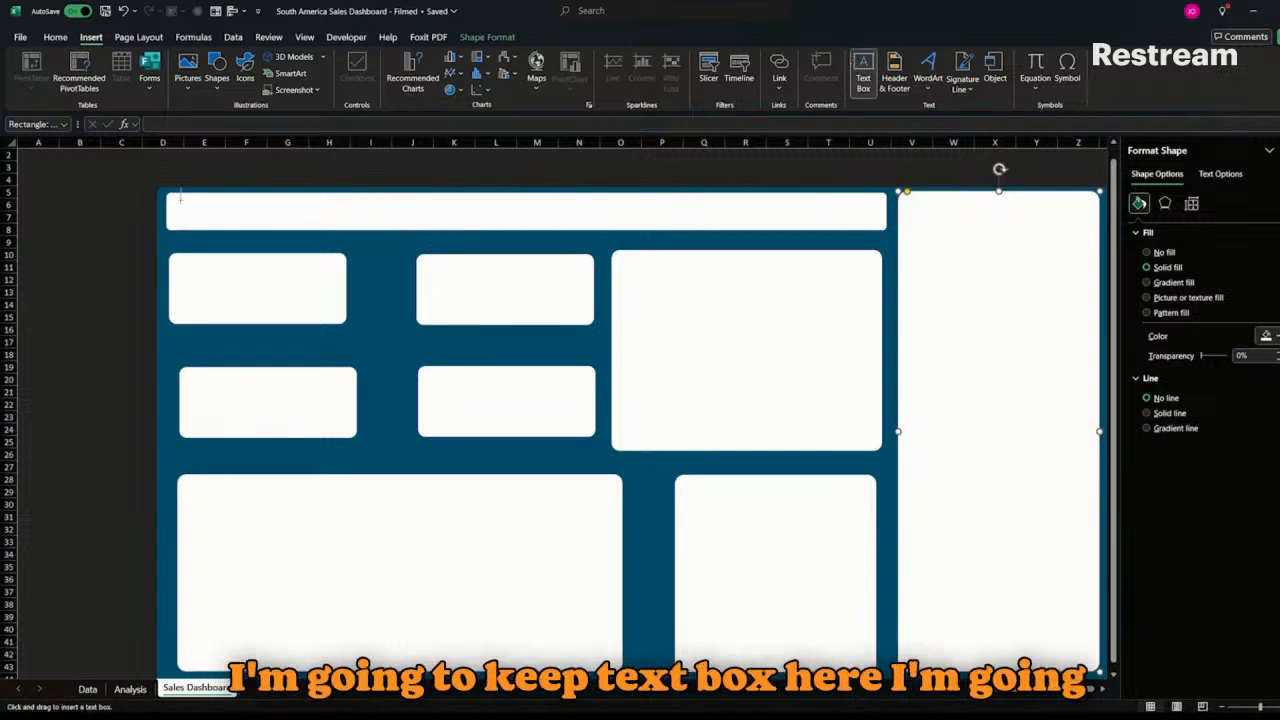
pyautogui.moveTo(177, 207); pyautogui.dragTo(465, 231)
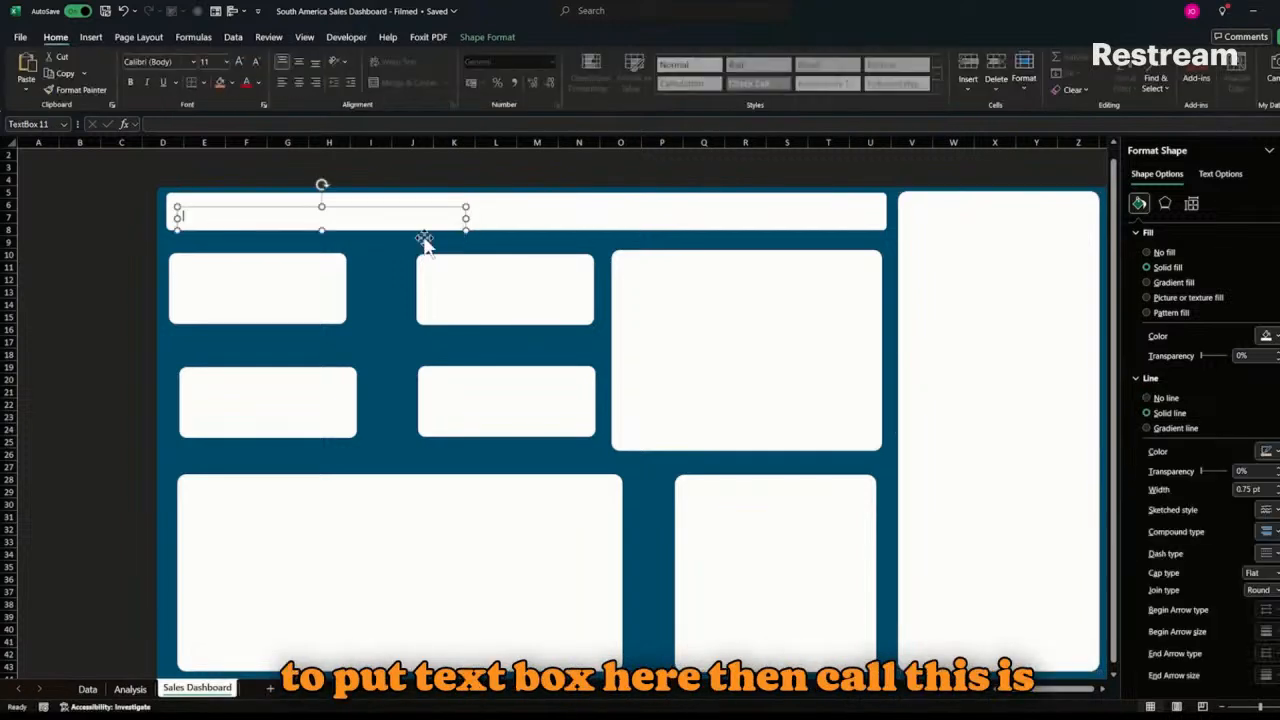
pyautogui.write('Sal')
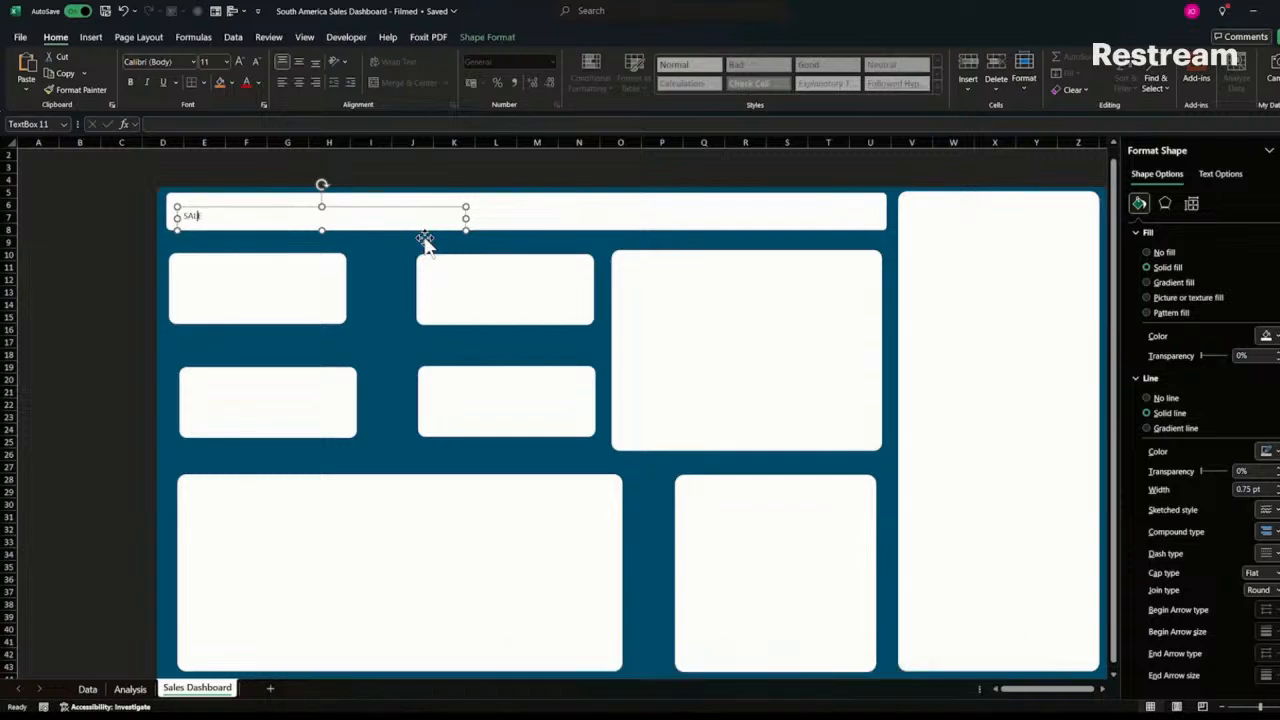
pyautogui.write('ES DA')
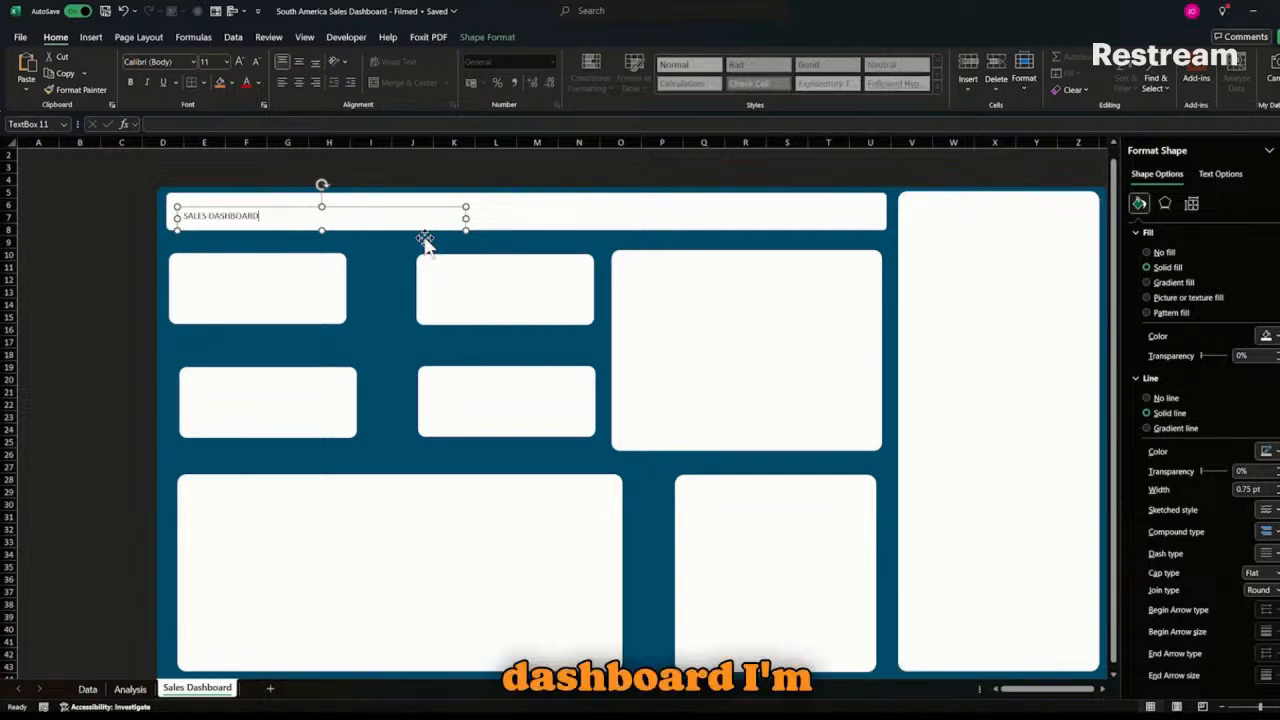
pyautogui.write('SHBOARD')
# - Set the font size of the whole "SALES DASHBOARD" title to 28
pyautogui.hotkey('ctrl', 'a')
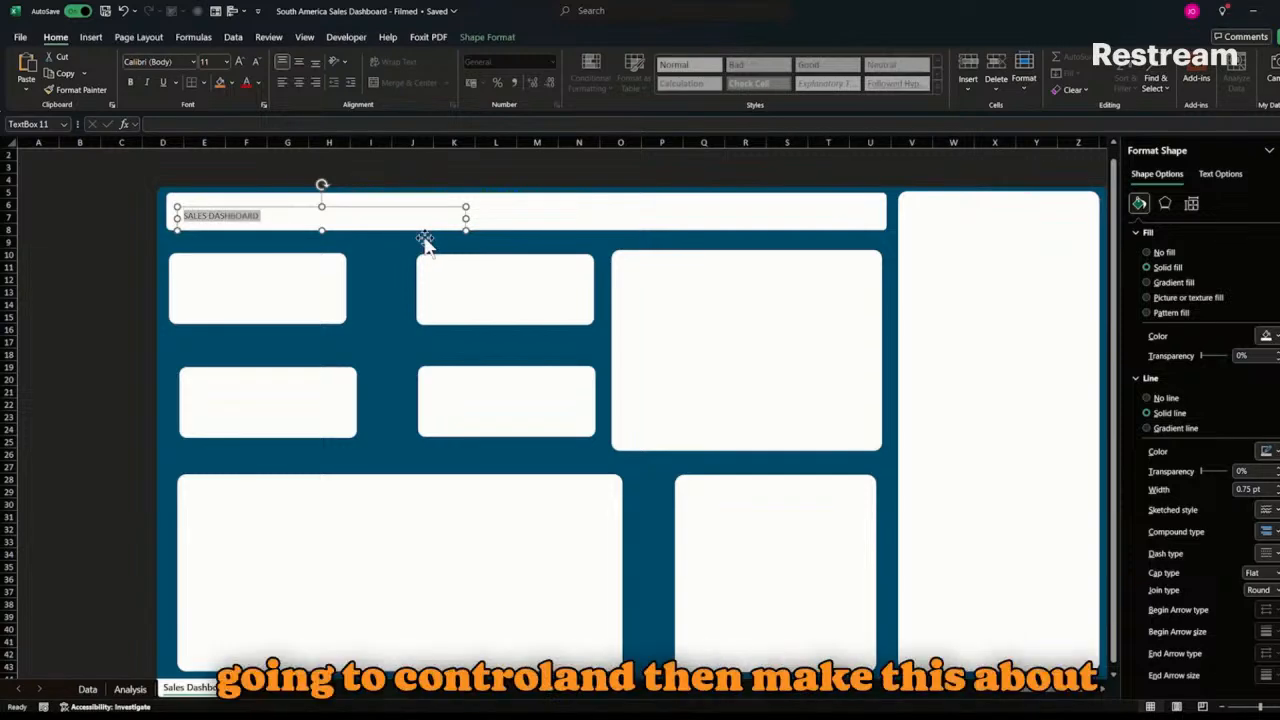
pyautogui.click(218, 61)
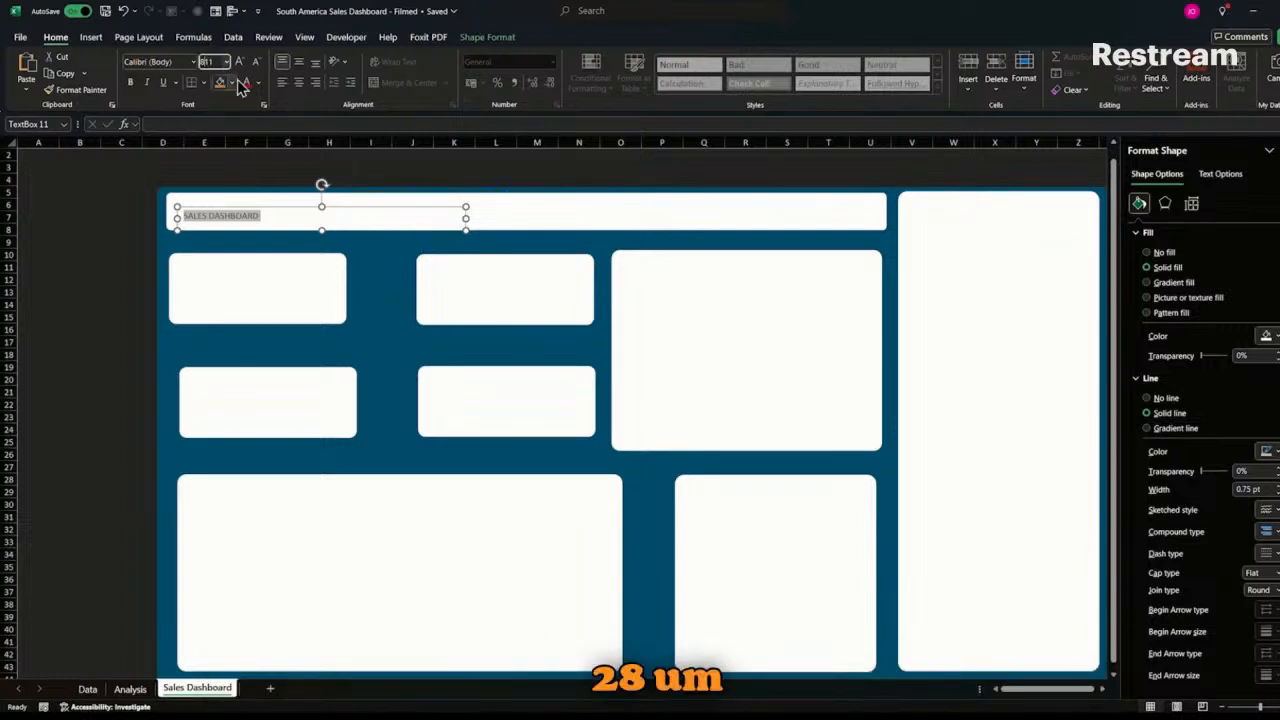
pyautogui.write('8')
pyautogui.press('Return')
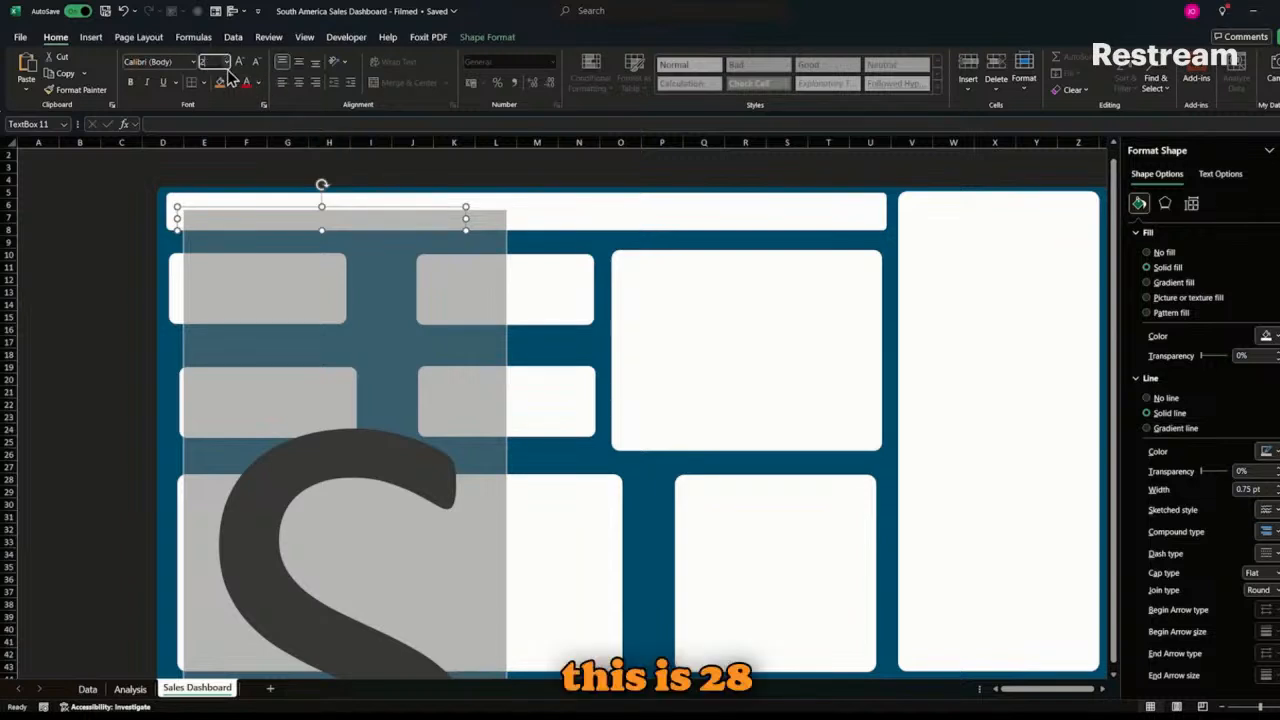
pyautogui.press('Return')
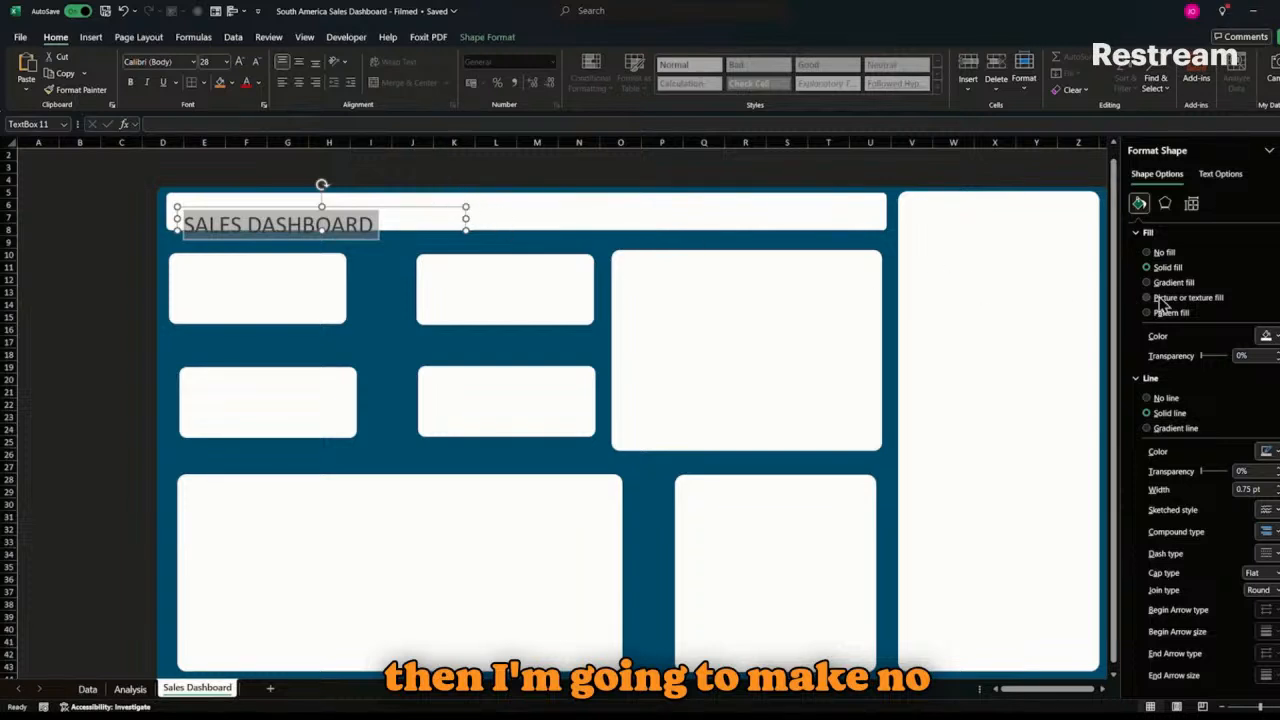
# - Remove the title text box's fill and outline, shift it up inside the header card, and make its text bold
pyautogui.click(1164, 254)
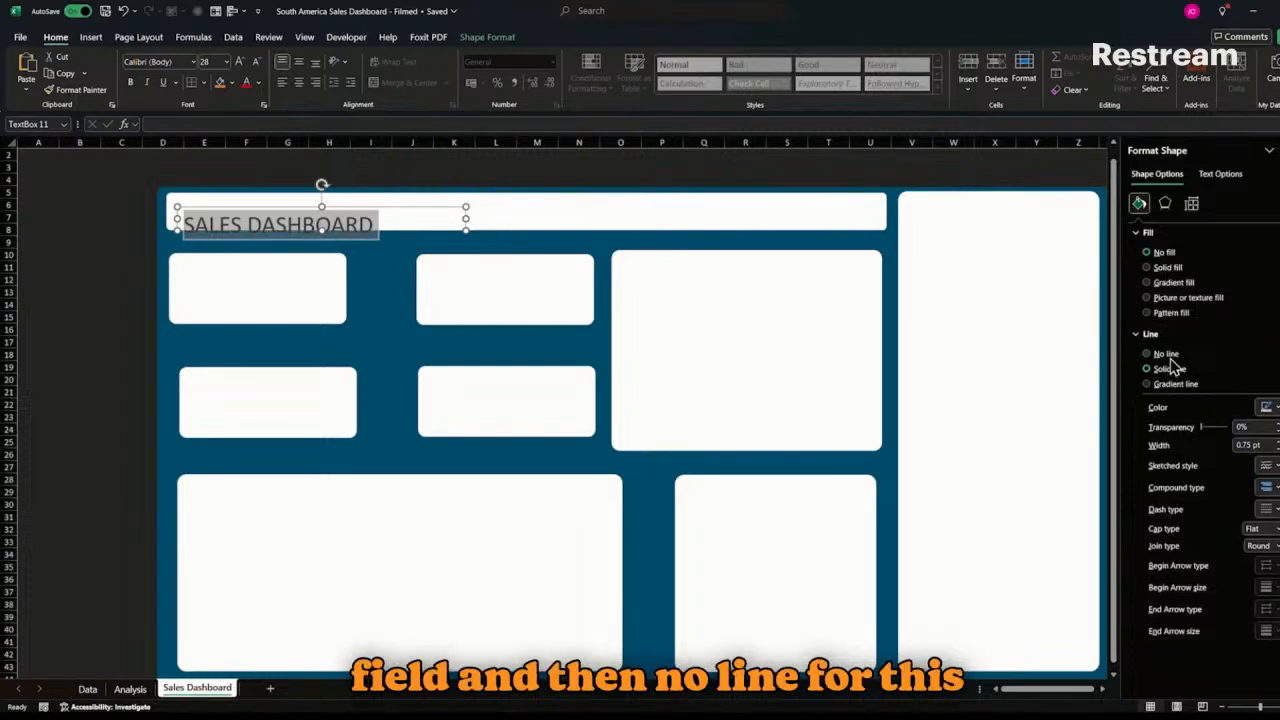
pyautogui.click(1166, 355)
pyautogui.moveTo(429, 206); pyautogui.dragTo(465, 225)
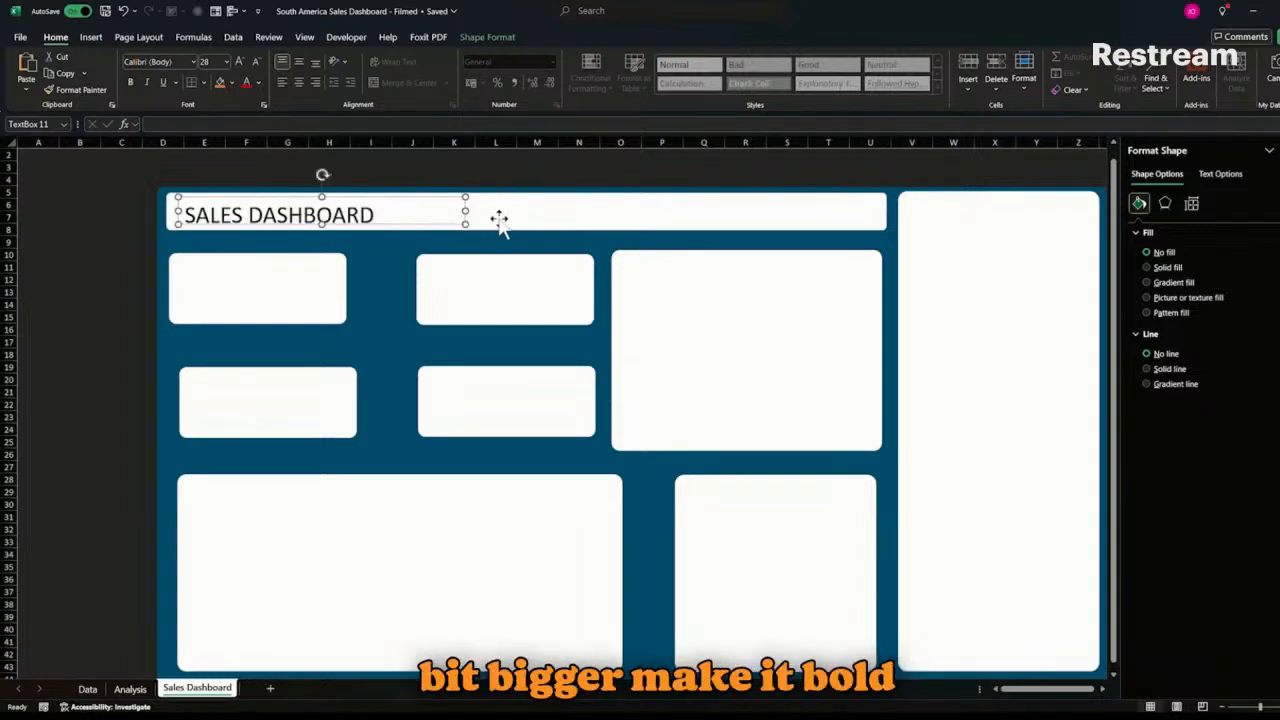
pyautogui.tripleClick(217, 205)
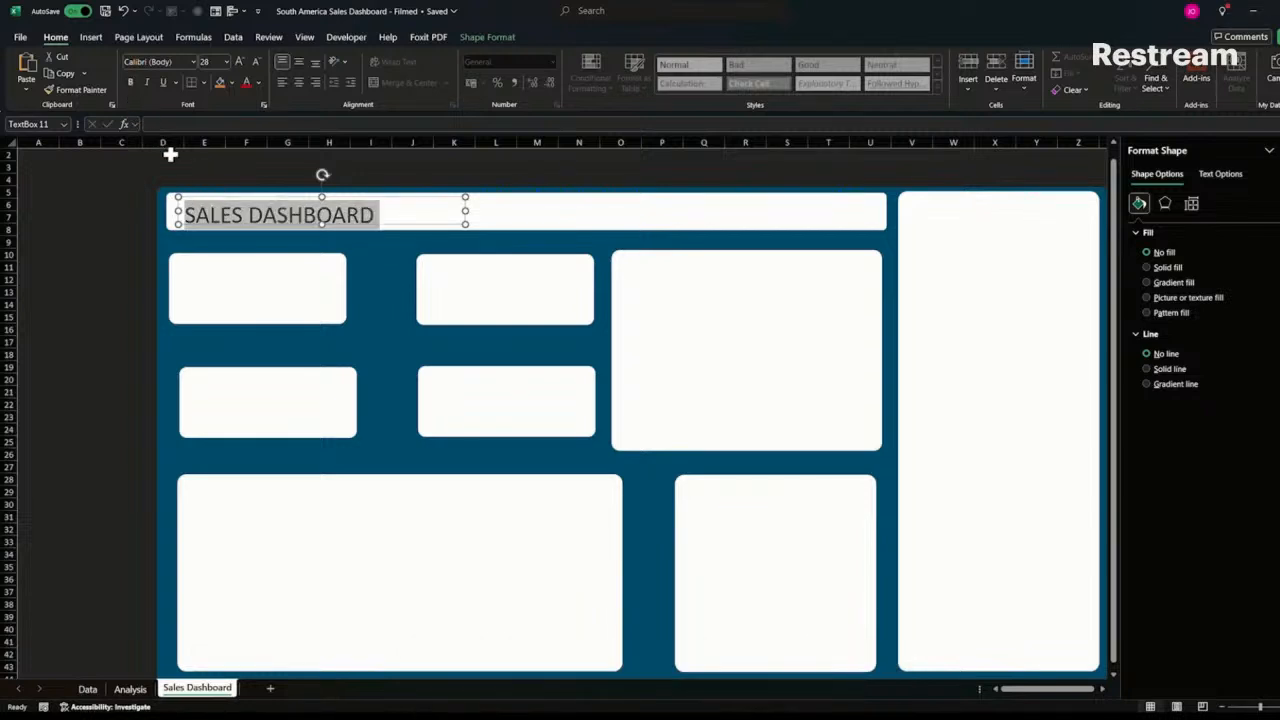
pyautogui.click(130, 82)
pyautogui.click(90, 229)
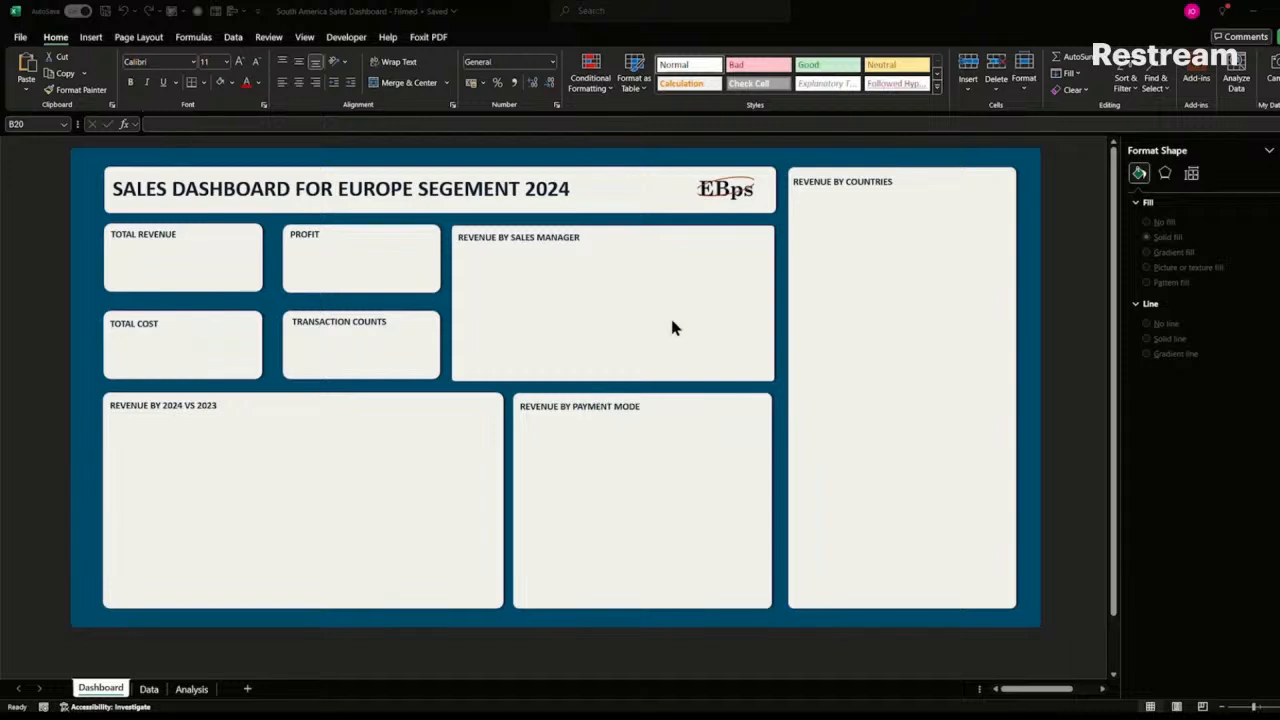
pyautogui.click(722, 190)
pyautogui.click(724, 190)
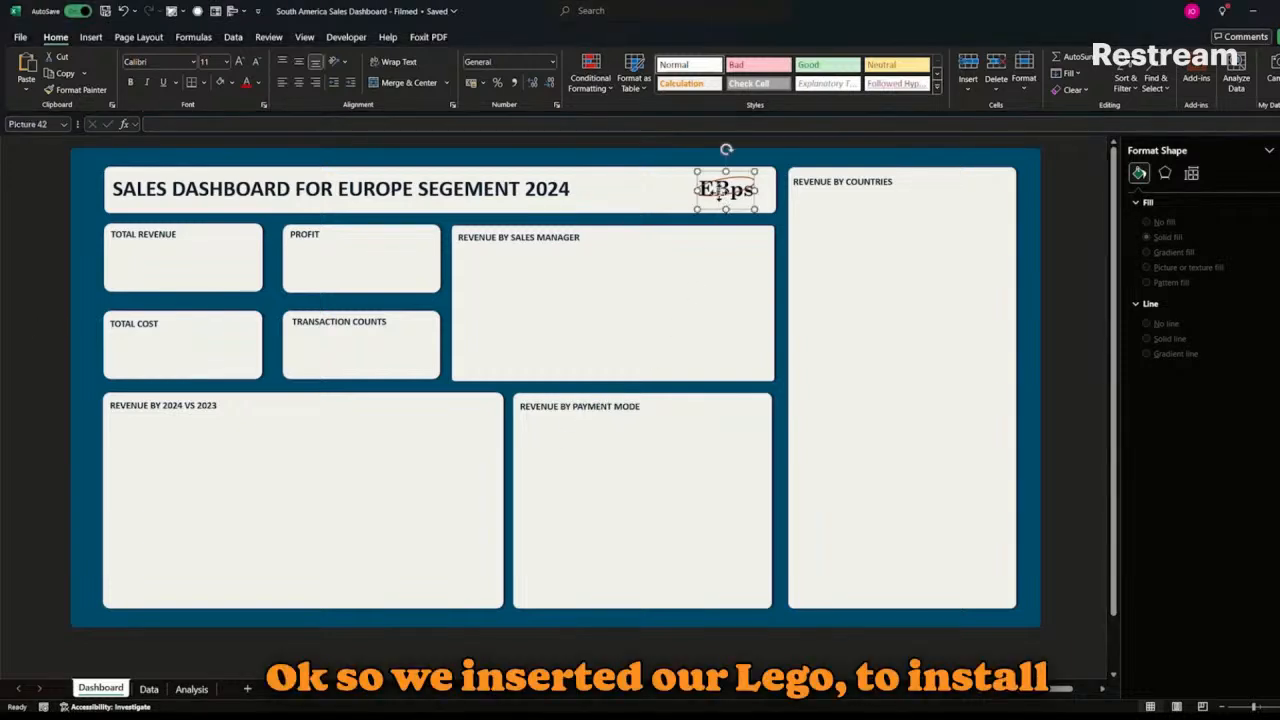
pyautogui.click(91, 38)
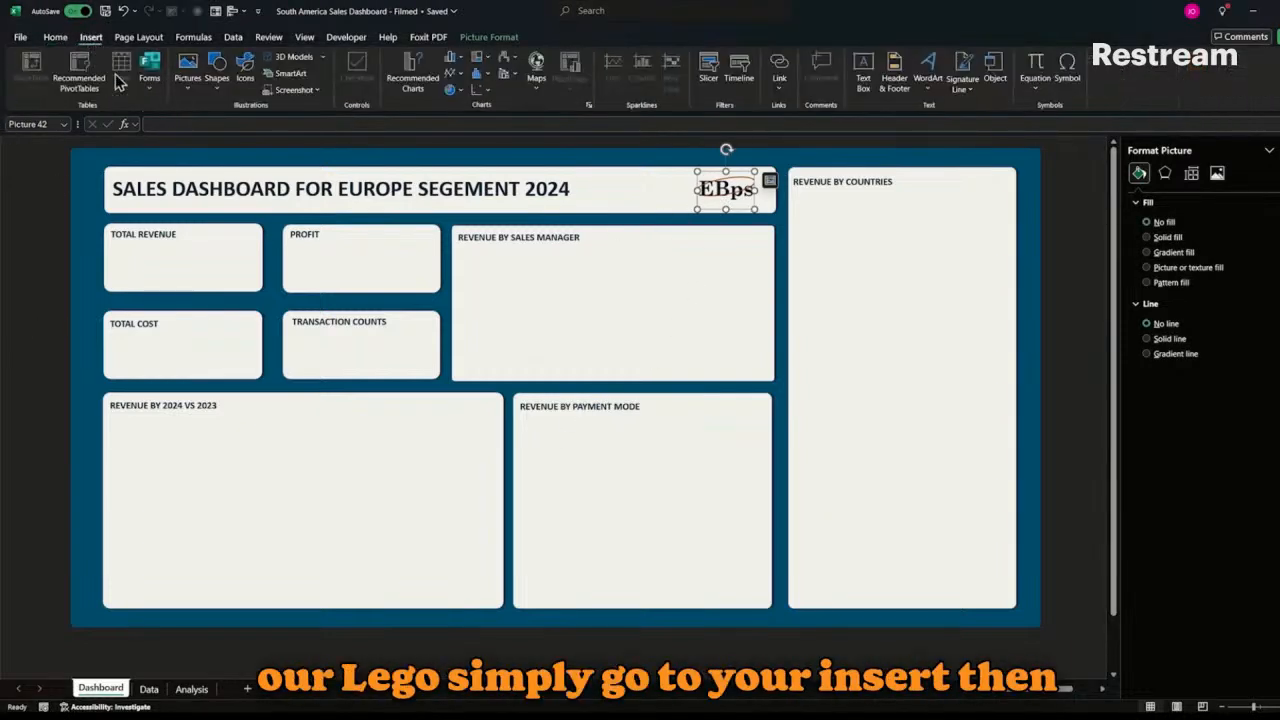
pyautogui.click(195, 90)
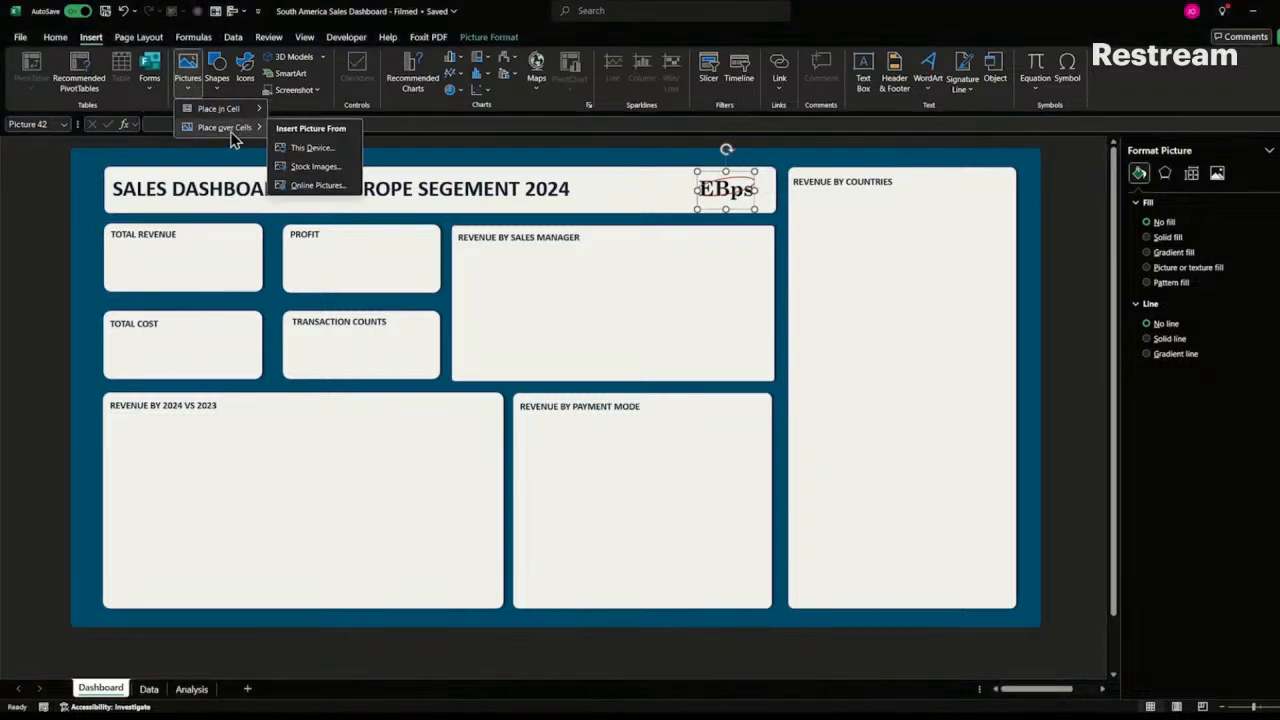
pyautogui.moveTo(230, 118)
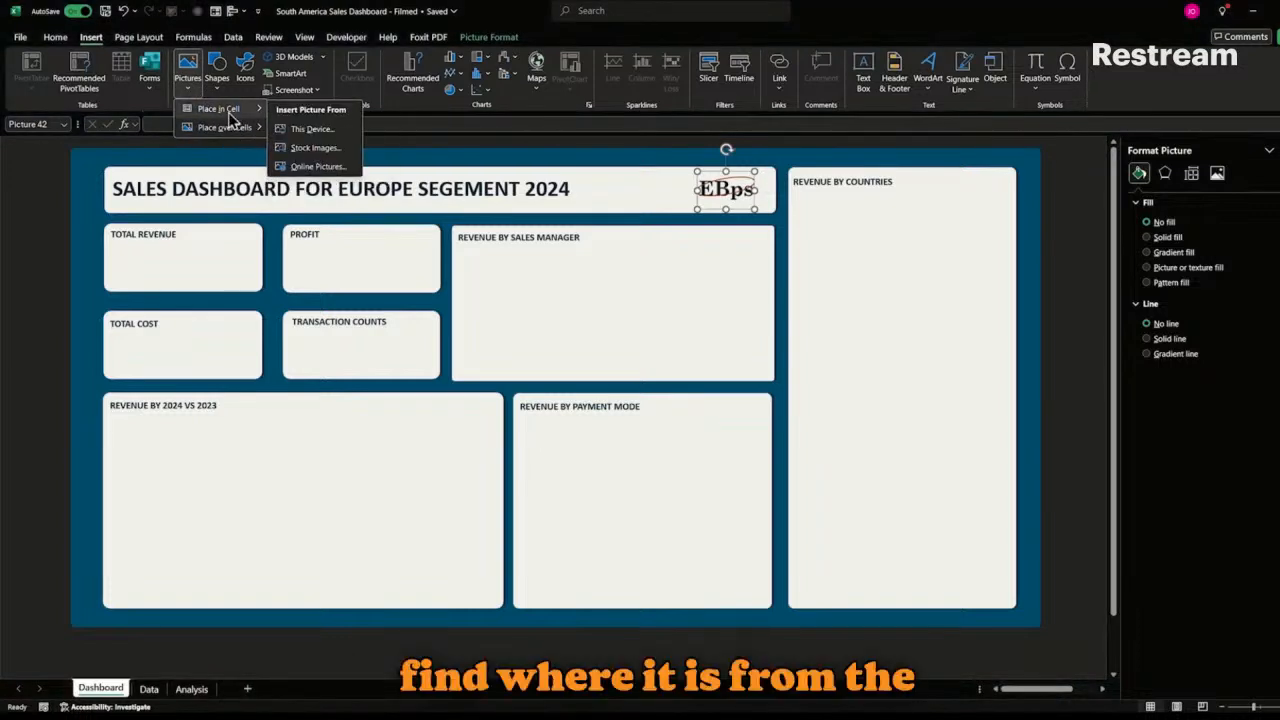
pyautogui.click(308, 130)
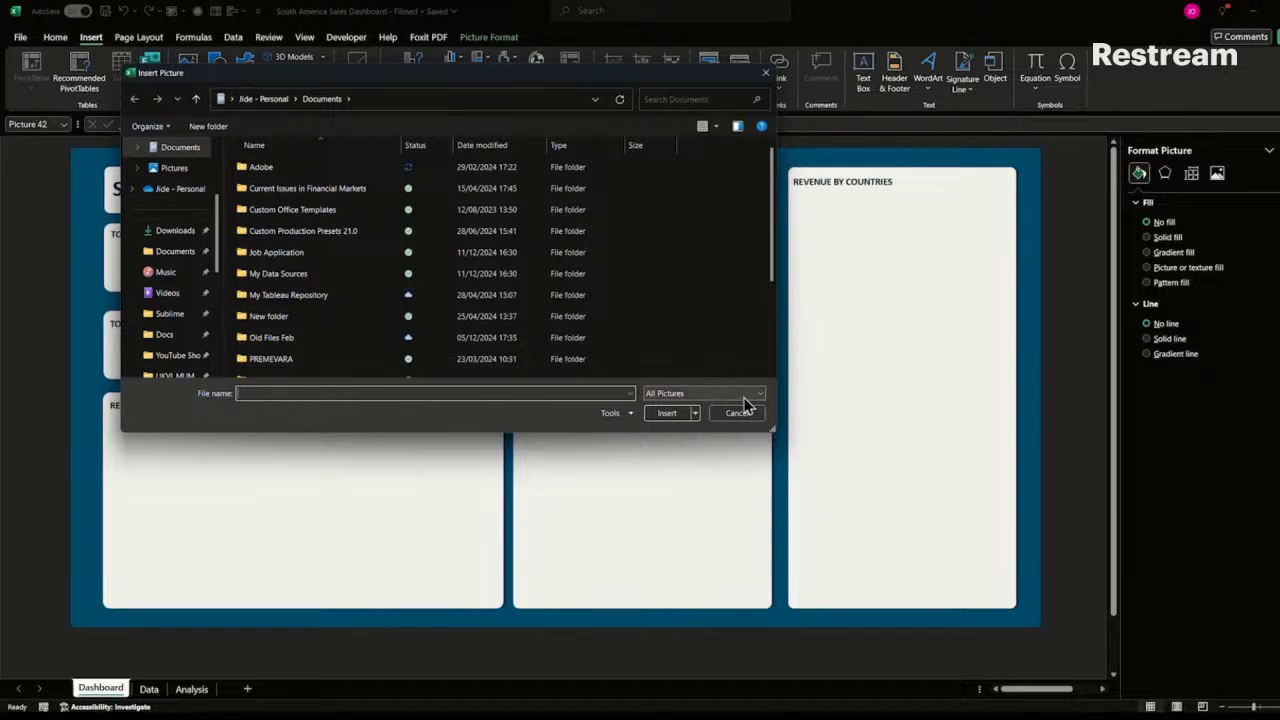
pyautogui.click(755, 414)
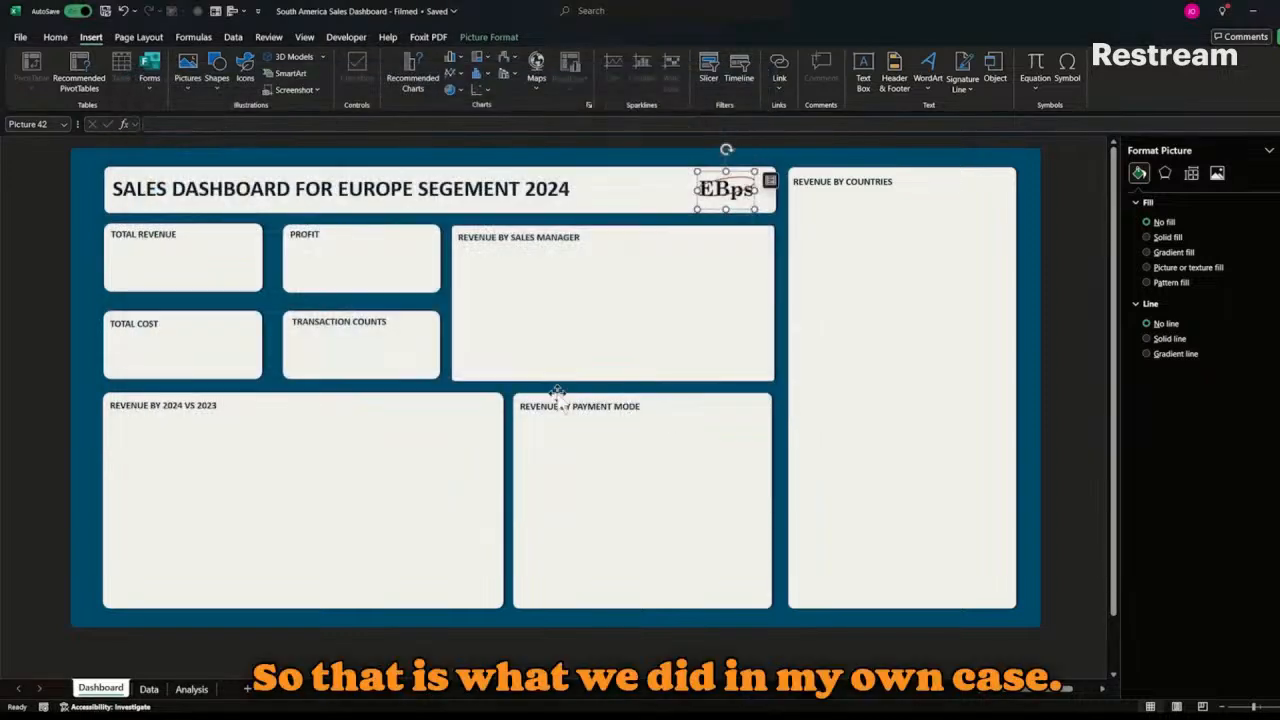
pyautogui.click(47, 349)
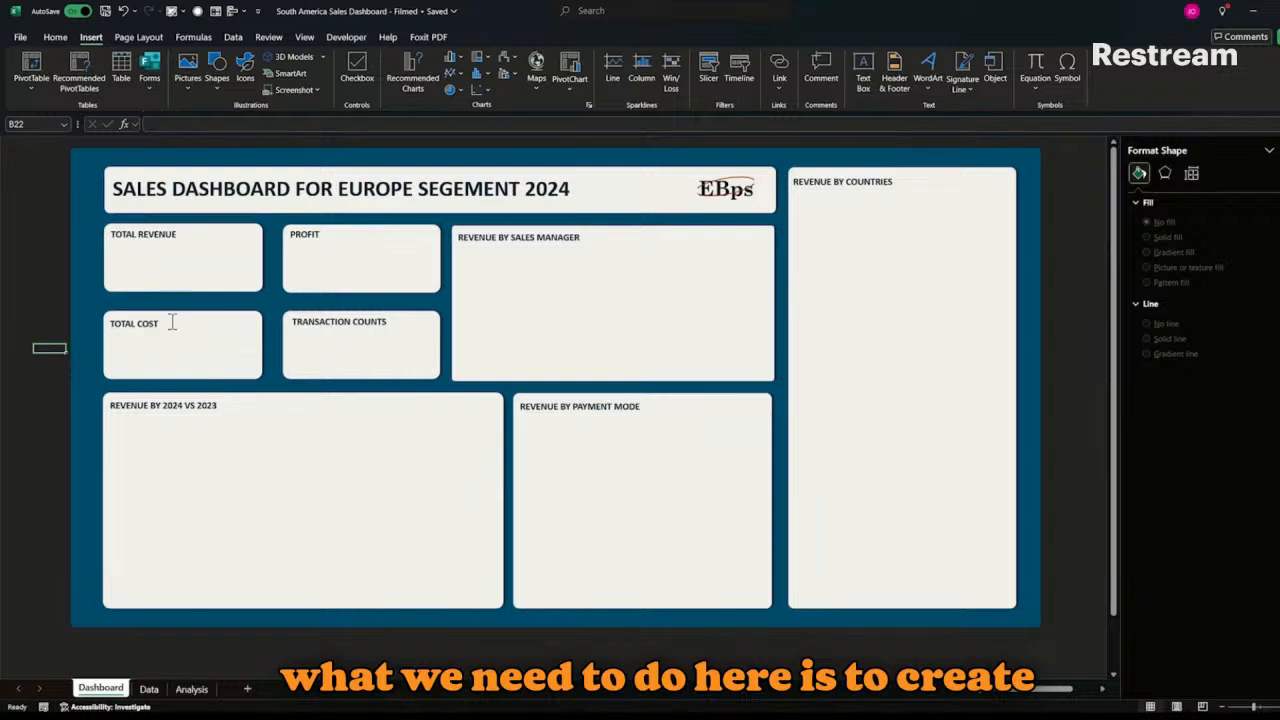
# - Paste a copy of the dashboard title text box and undo it
pyautogui.click(204, 186)
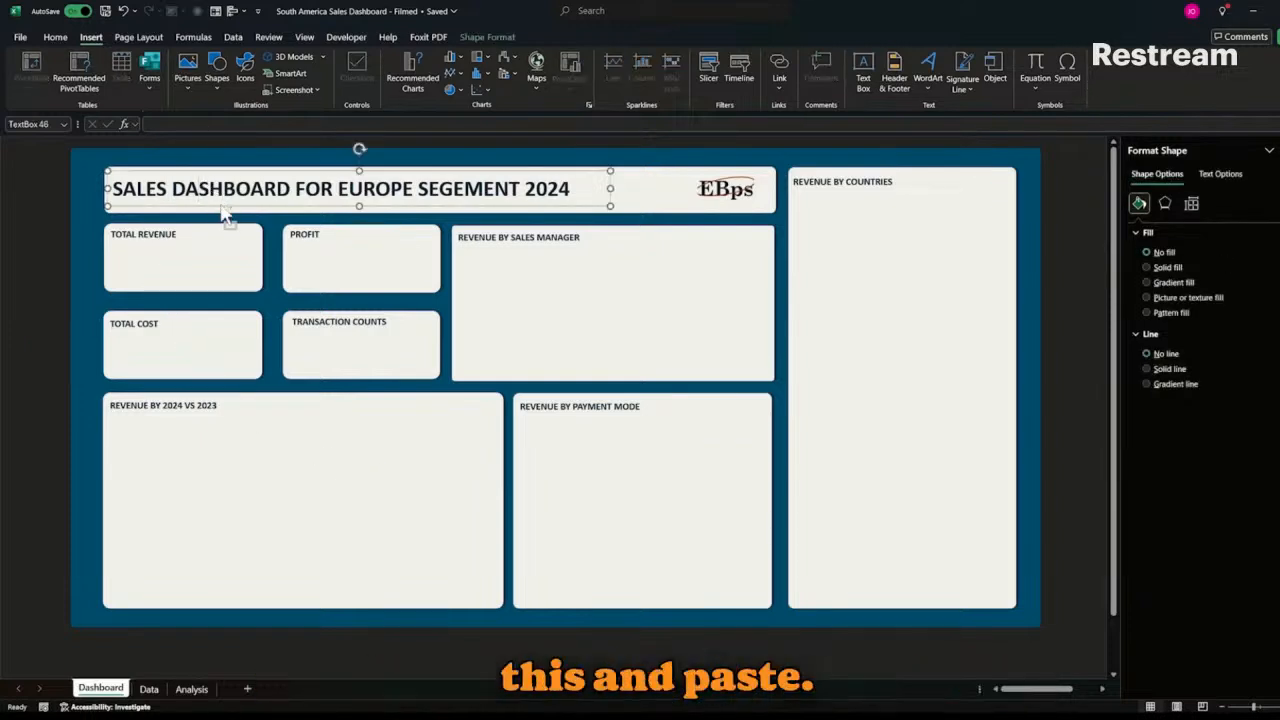
pyautogui.hotkey('ctrl', 'z')
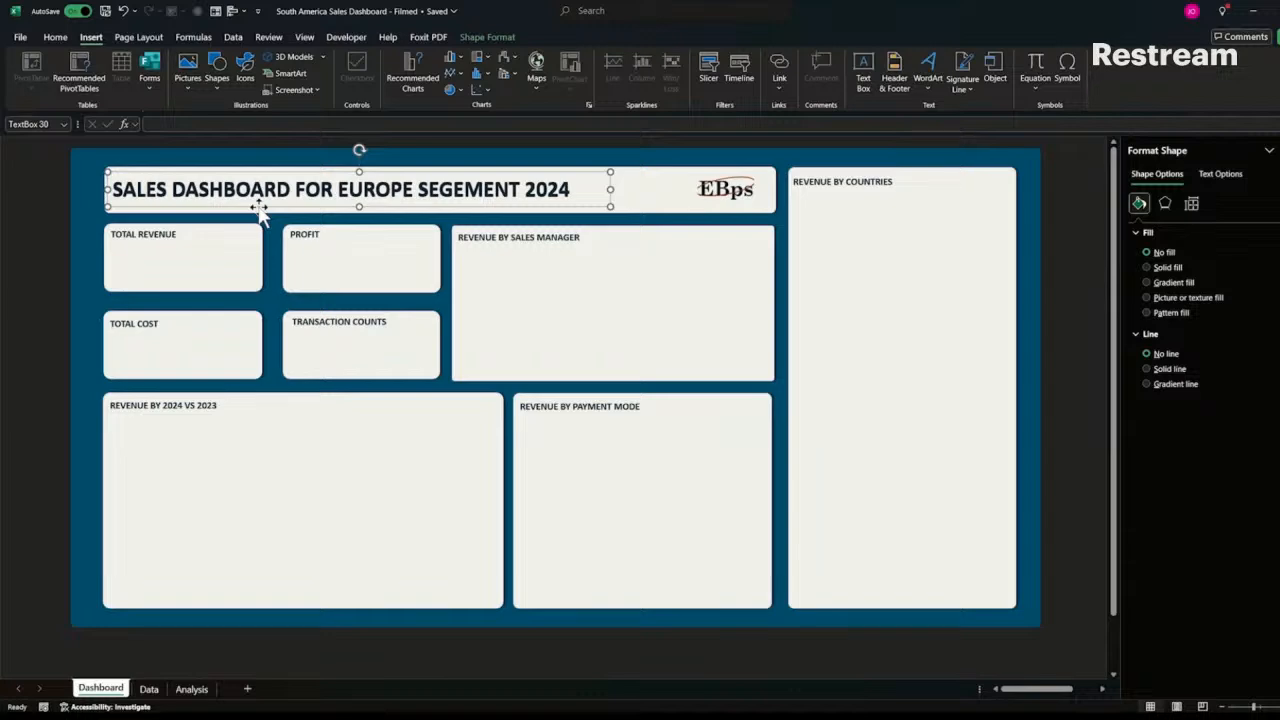
pyautogui.click(166, 246)
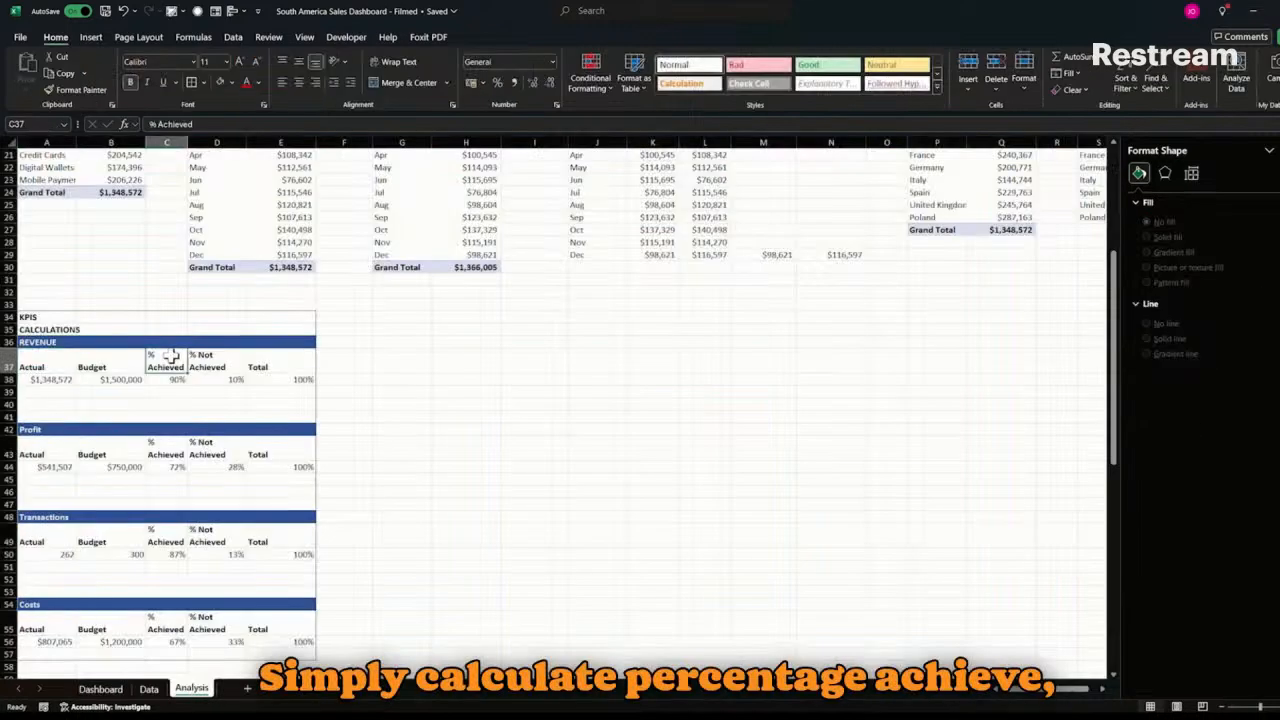
# - Insert a doughnut chart of the revenue % Achieved and % Not Achieved cells C37:D38 on the Analysis sheet
pyautogui.moveTo(171, 356); pyautogui.dragTo(372, 578)
pyautogui.click(465, 510)
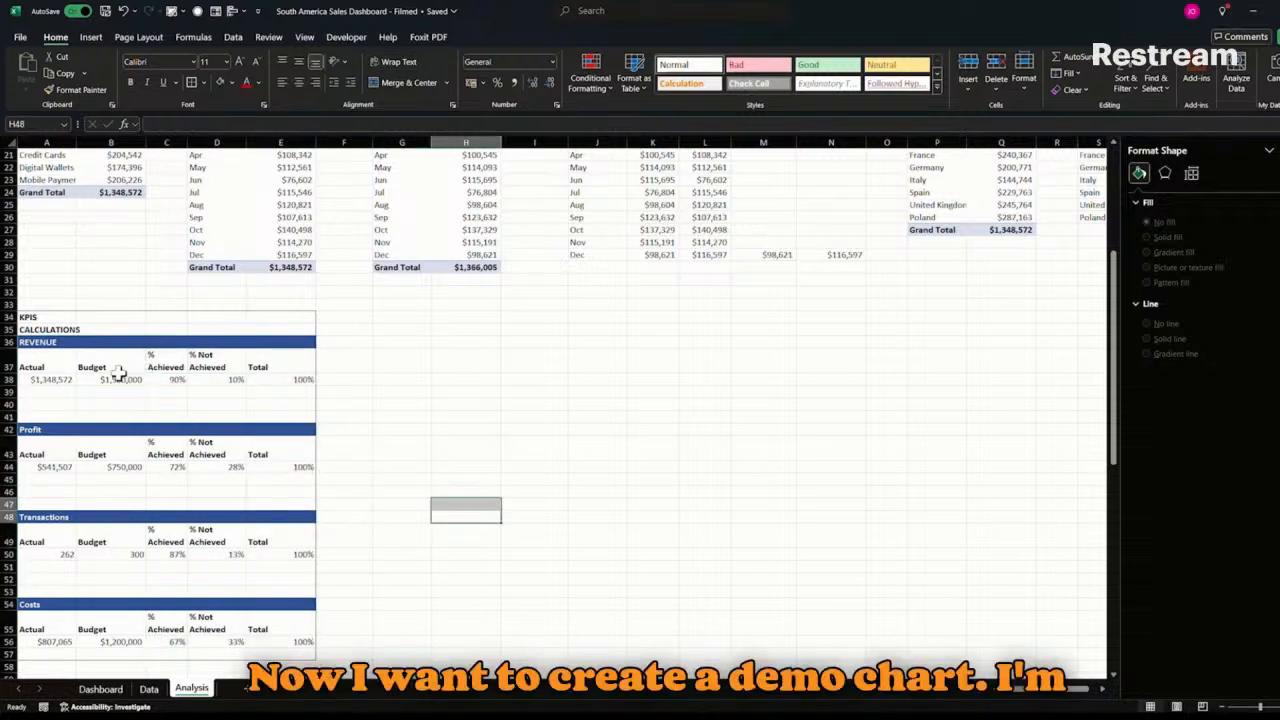
pyautogui.moveTo(171, 366); pyautogui.dragTo(214, 378)
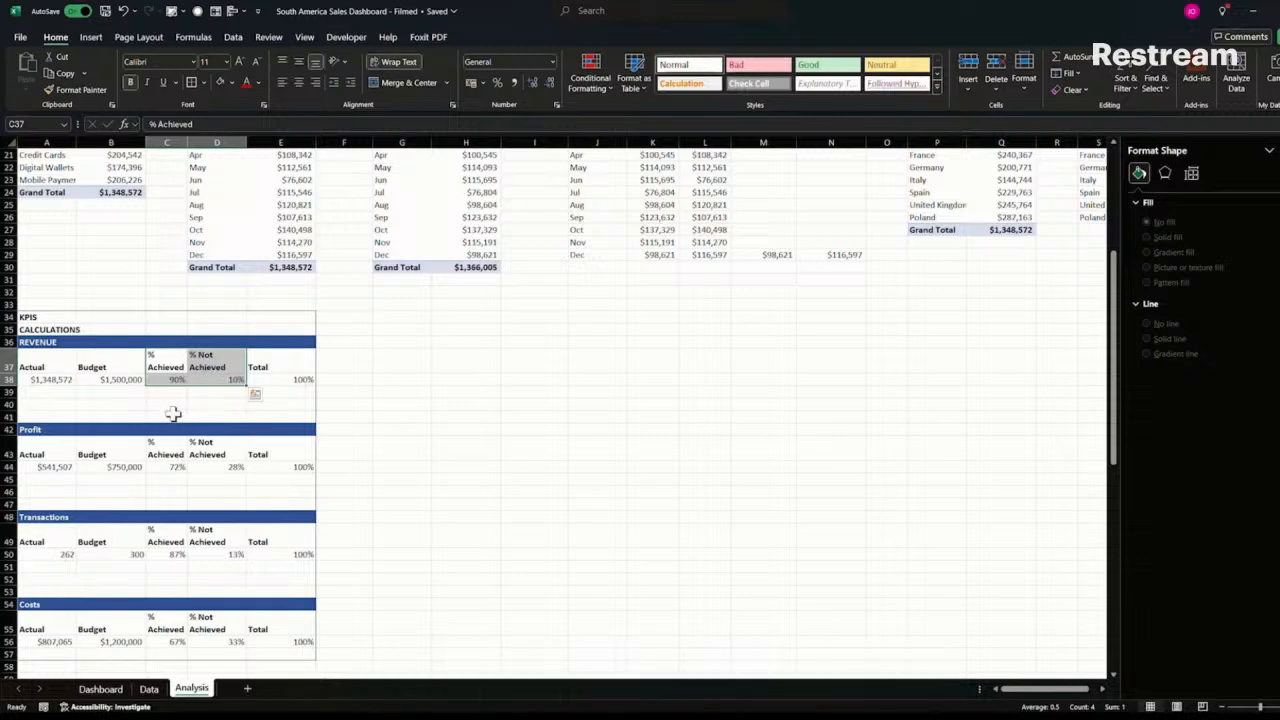
pyautogui.click(94, 39)
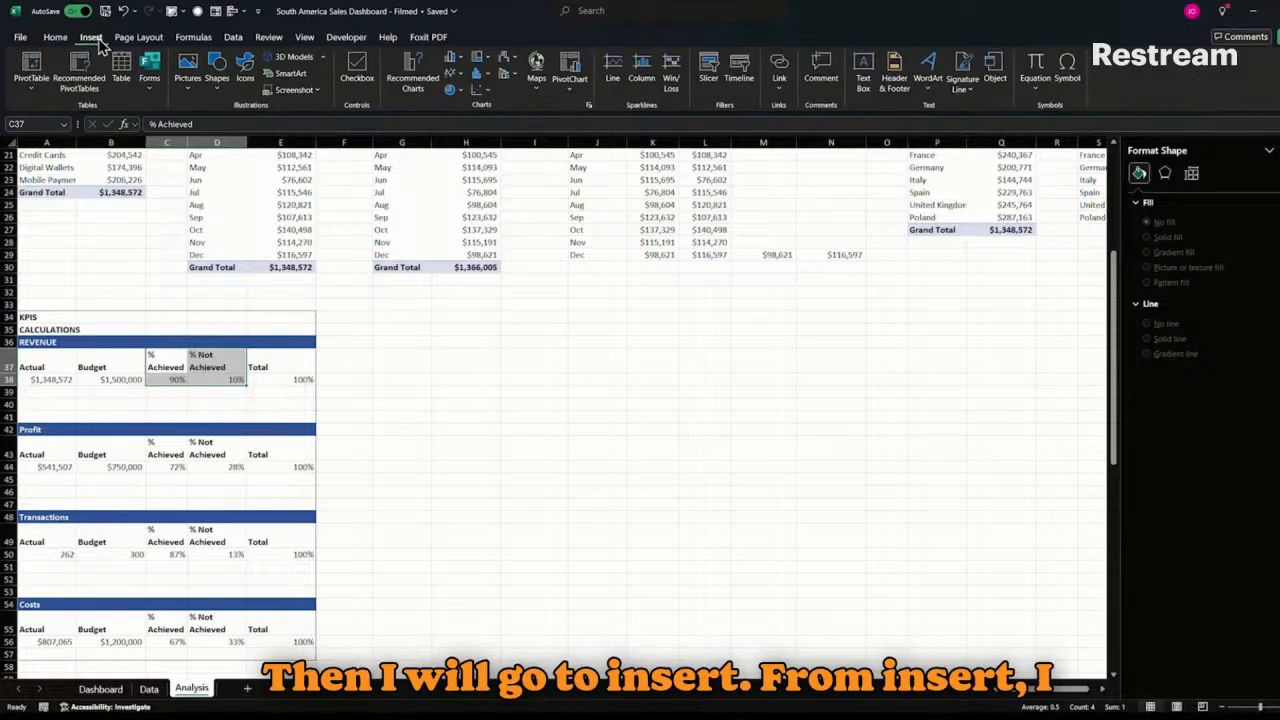
pyautogui.click(413, 82)
pyautogui.click(555, 191)
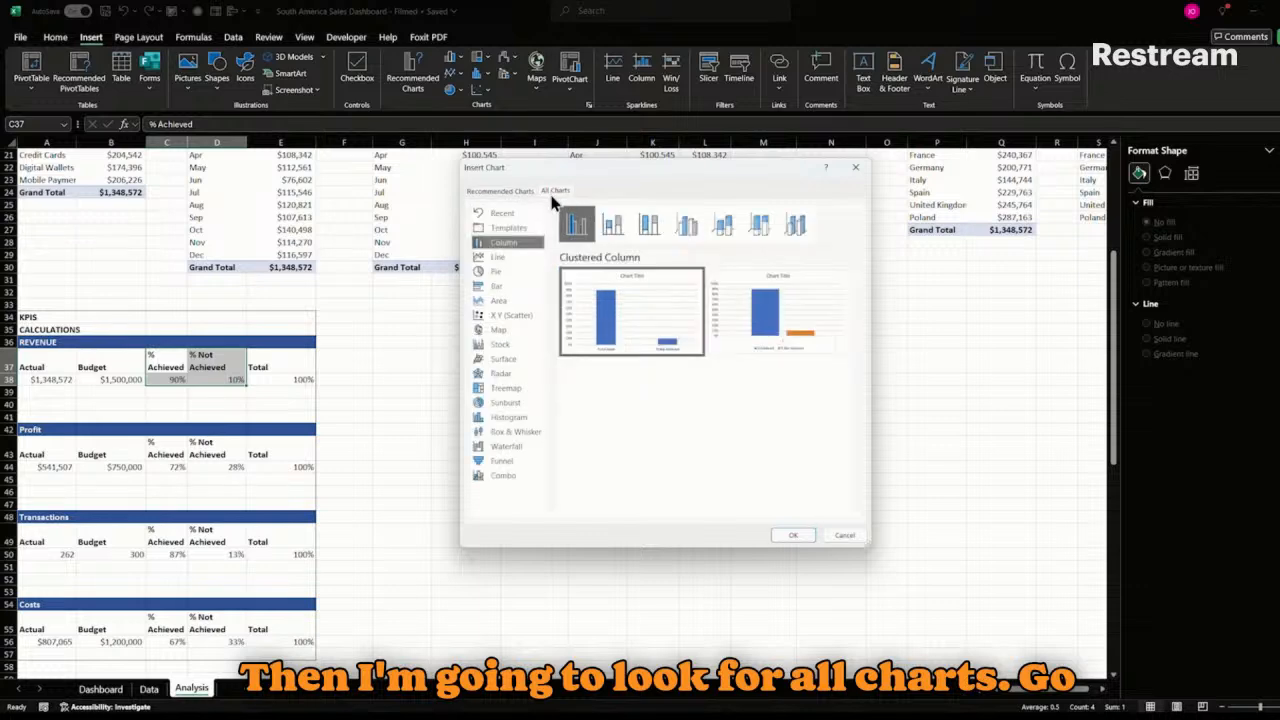
pyautogui.click(498, 271)
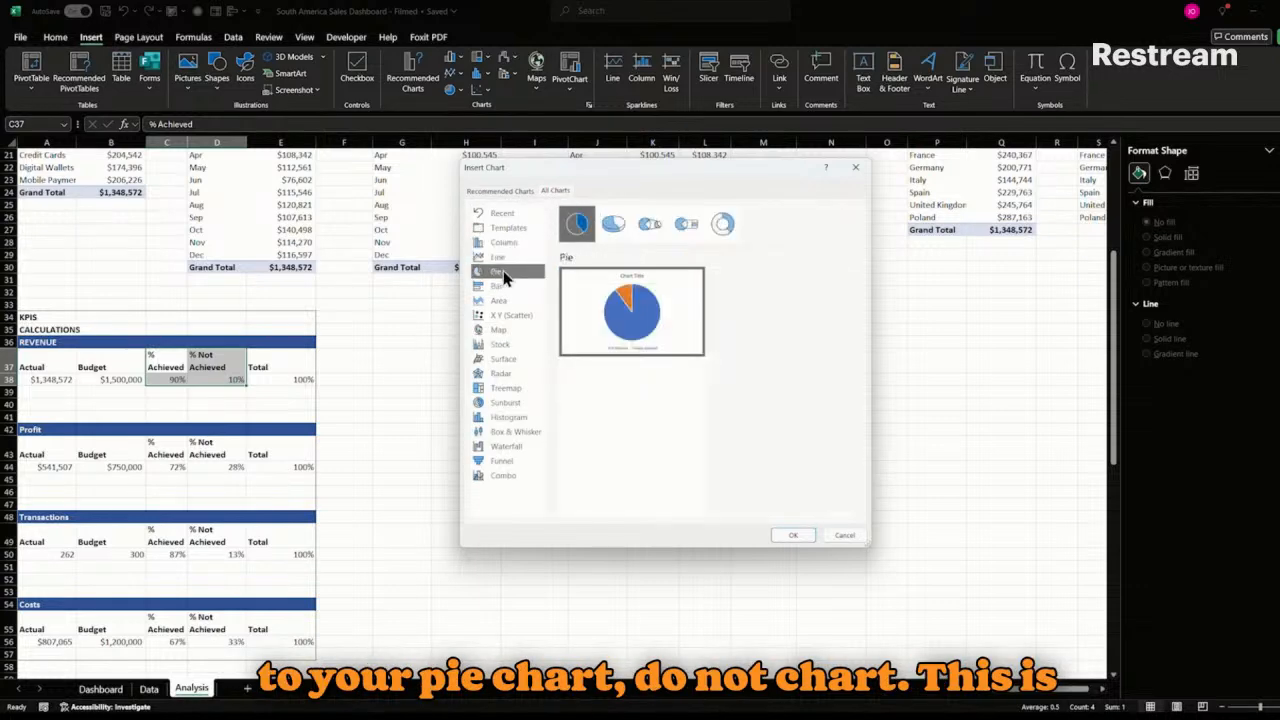
pyautogui.click(725, 236)
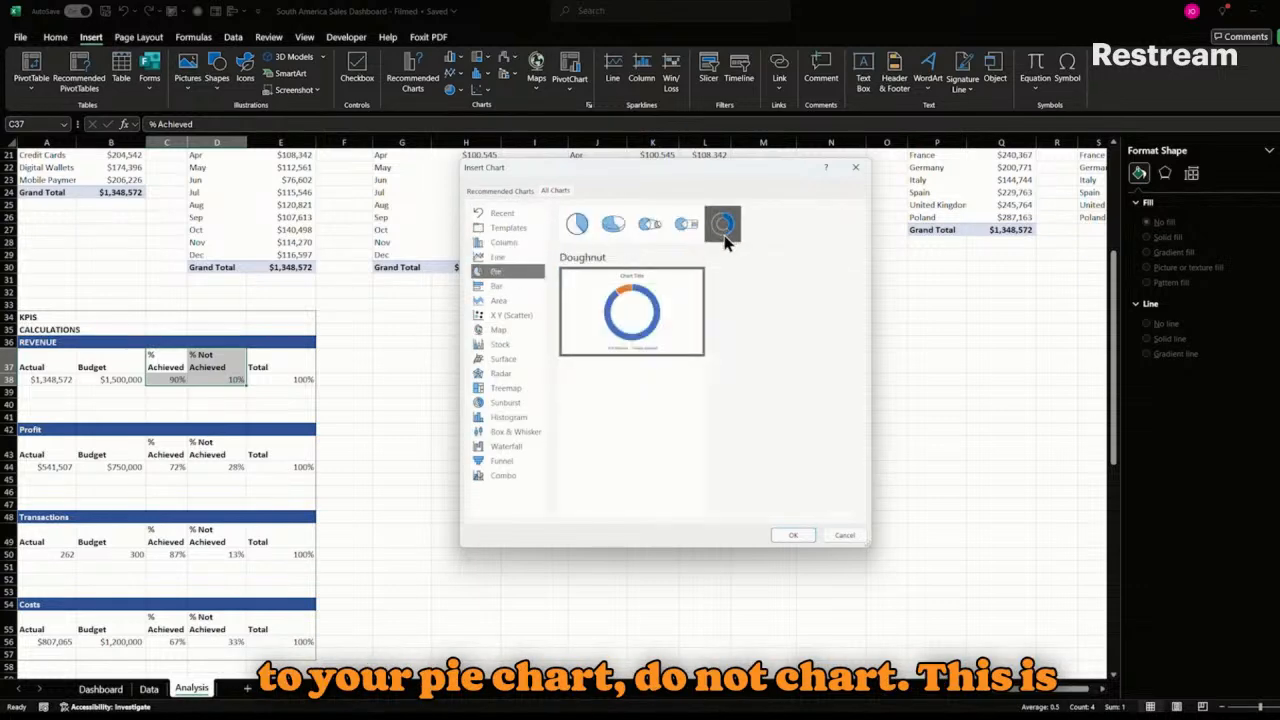
pyautogui.click(792, 535)
# - Place the small doughnut chart over about columns G to I and rows 38 to 47, and delete its title and legend
pyautogui.moveTo(718, 320); pyautogui.dragTo(529, 381)
pyautogui.click(476, 396)
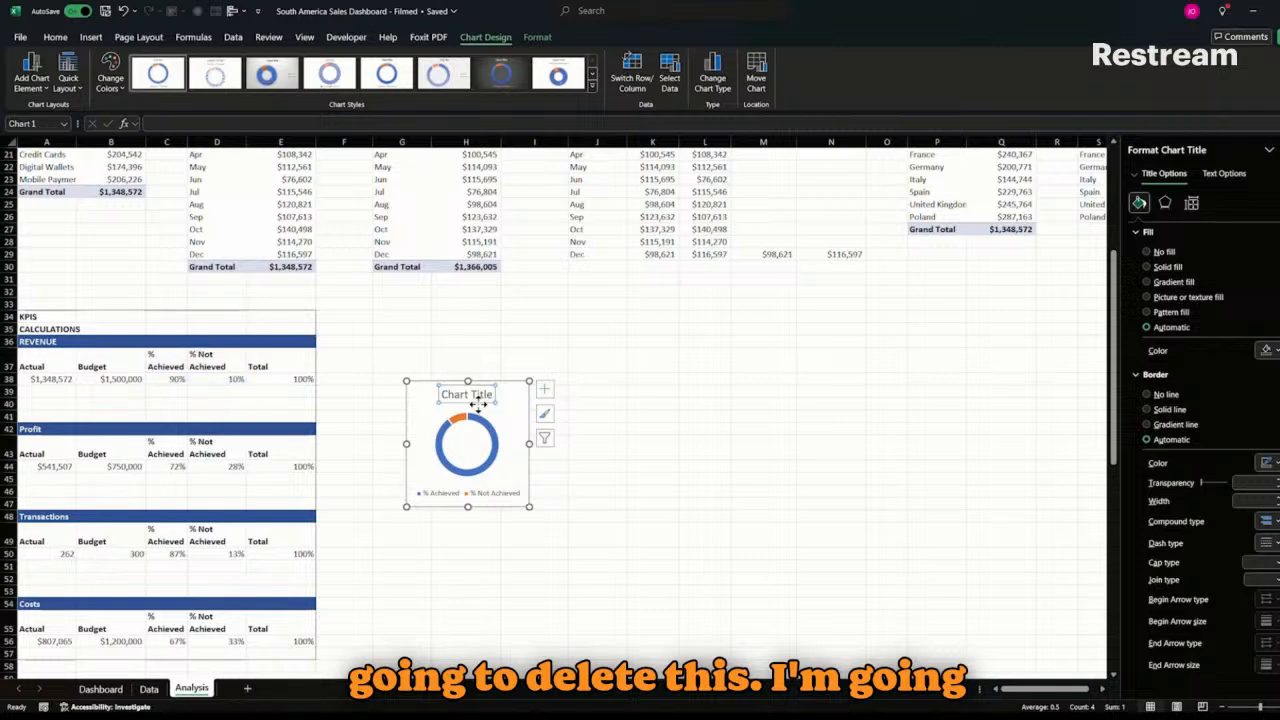
pyautogui.press('Delete')
pyautogui.click(489, 492)
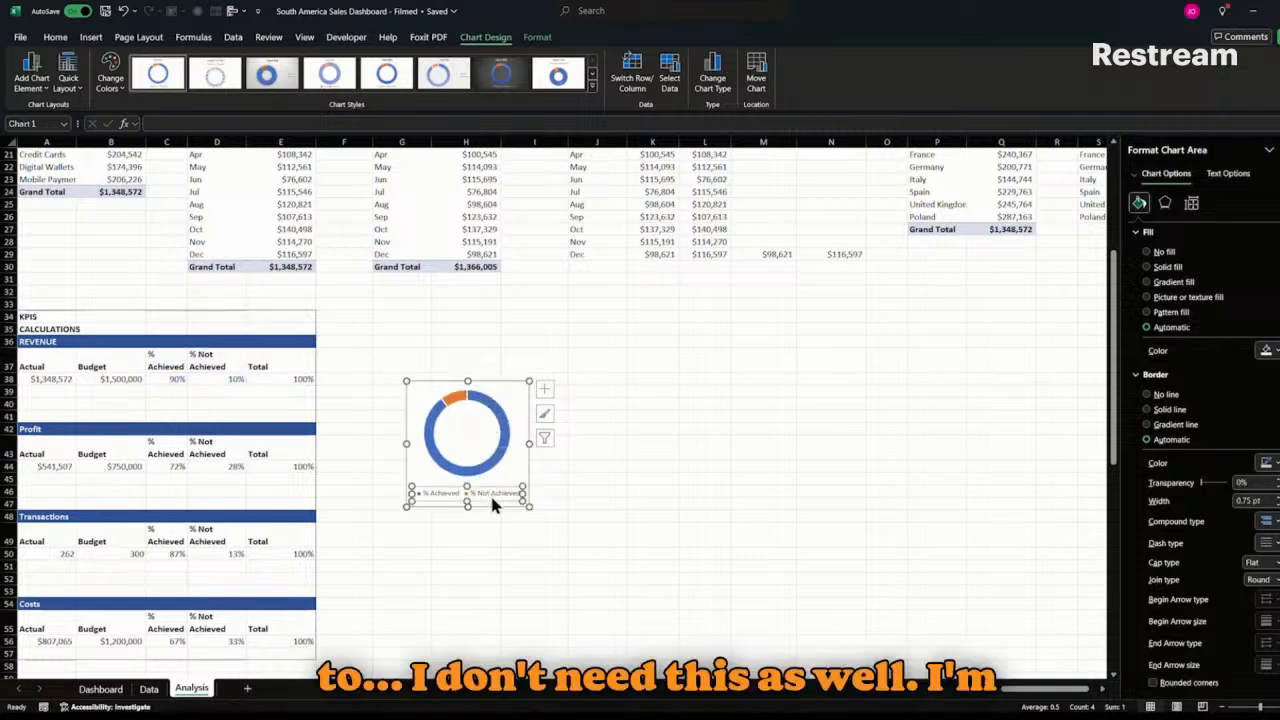
pyautogui.press('Delete')
# - Open the formatting options for the doughnut ring's data series
pyautogui.click(510, 442)
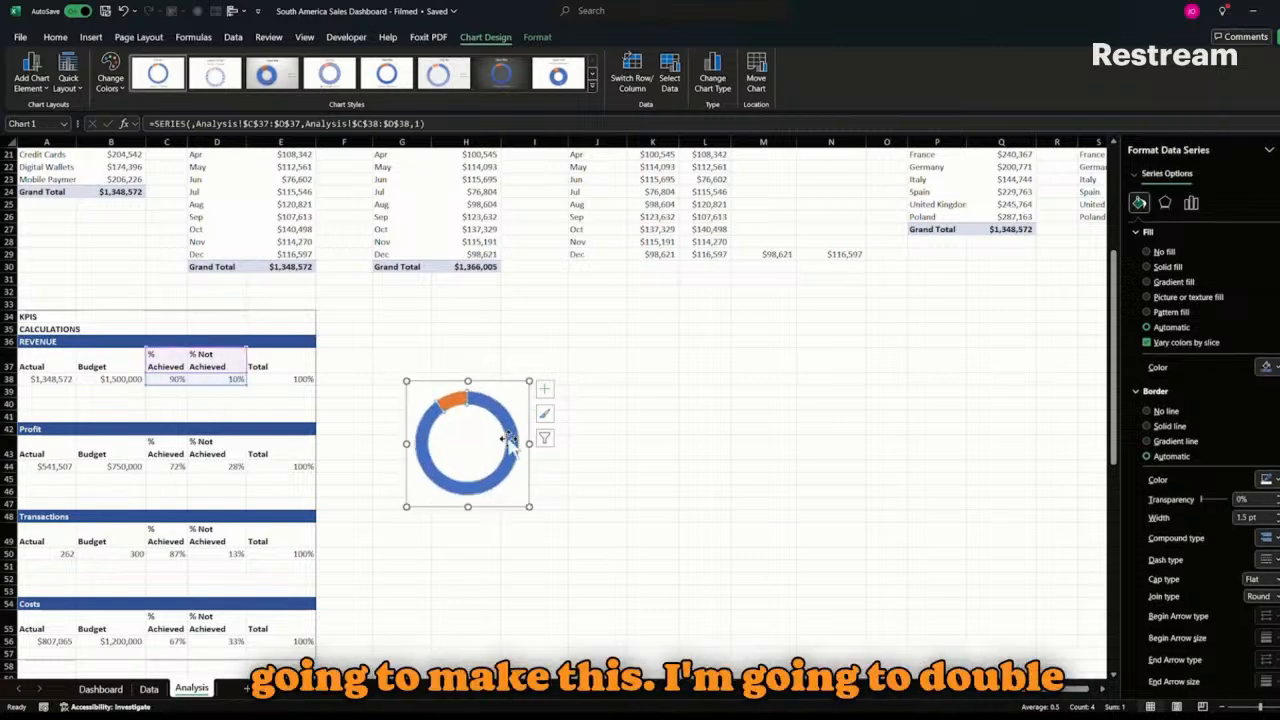
pyautogui.click(494, 415)
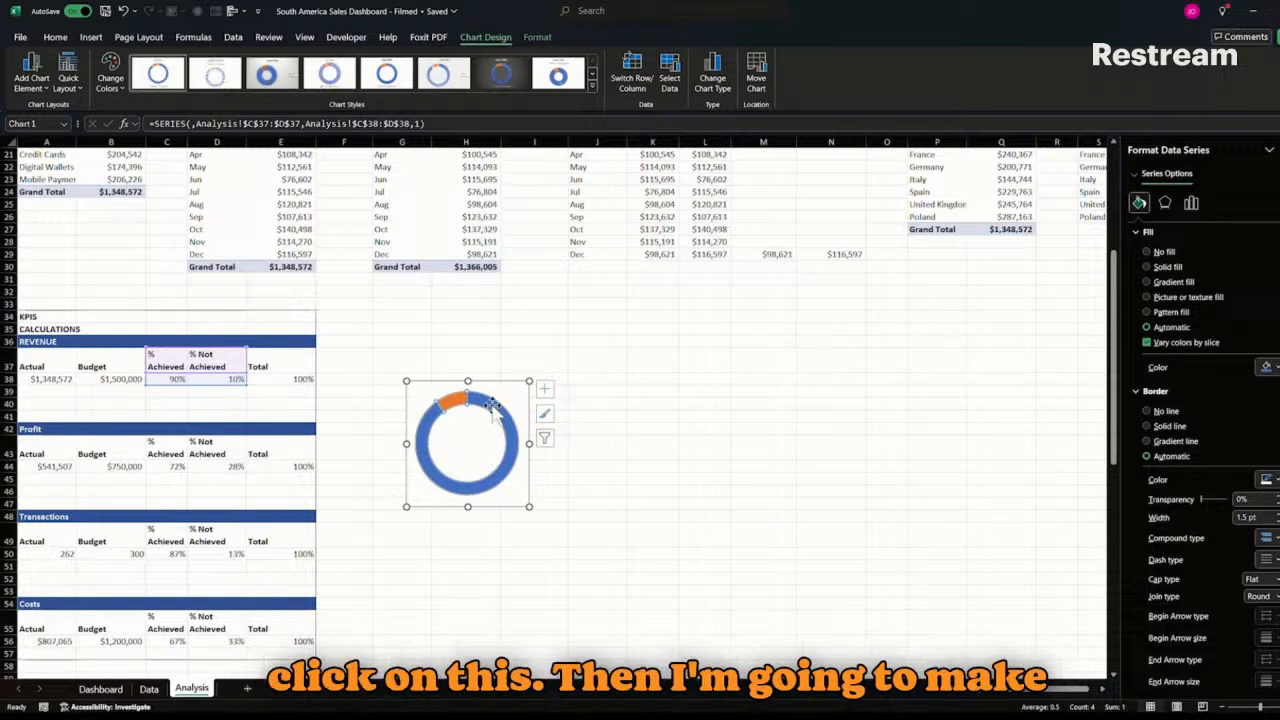
# - Fill the % Achieved slice of the revenue doughnut chart with the dark teal blue from the recent colors
pyautogui.click(1272, 368)
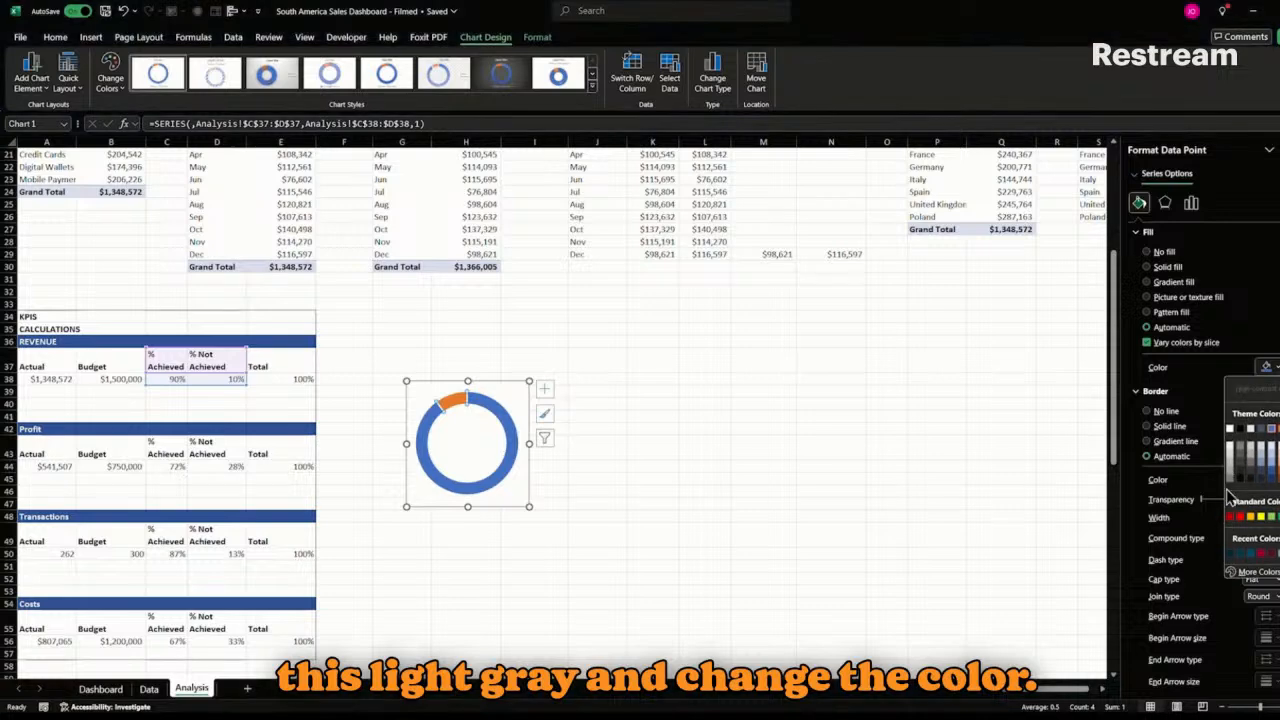
pyautogui.click(1231, 555)
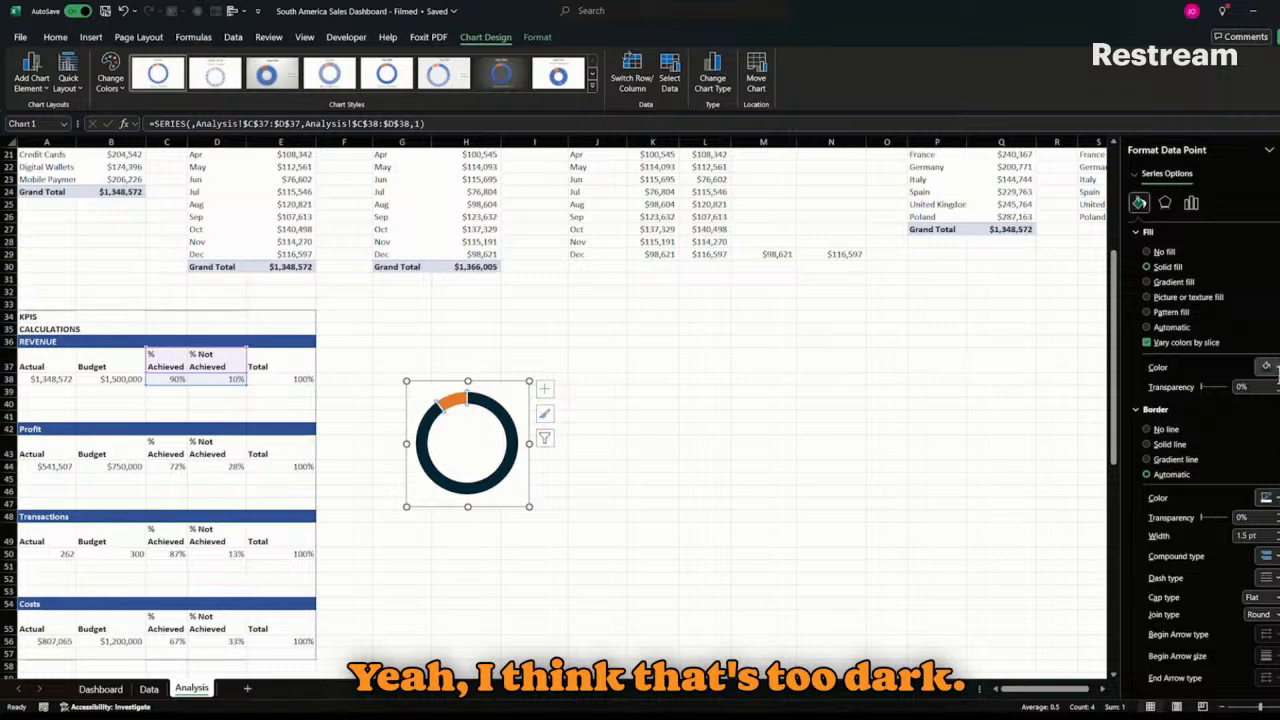
pyautogui.click(1272, 368)
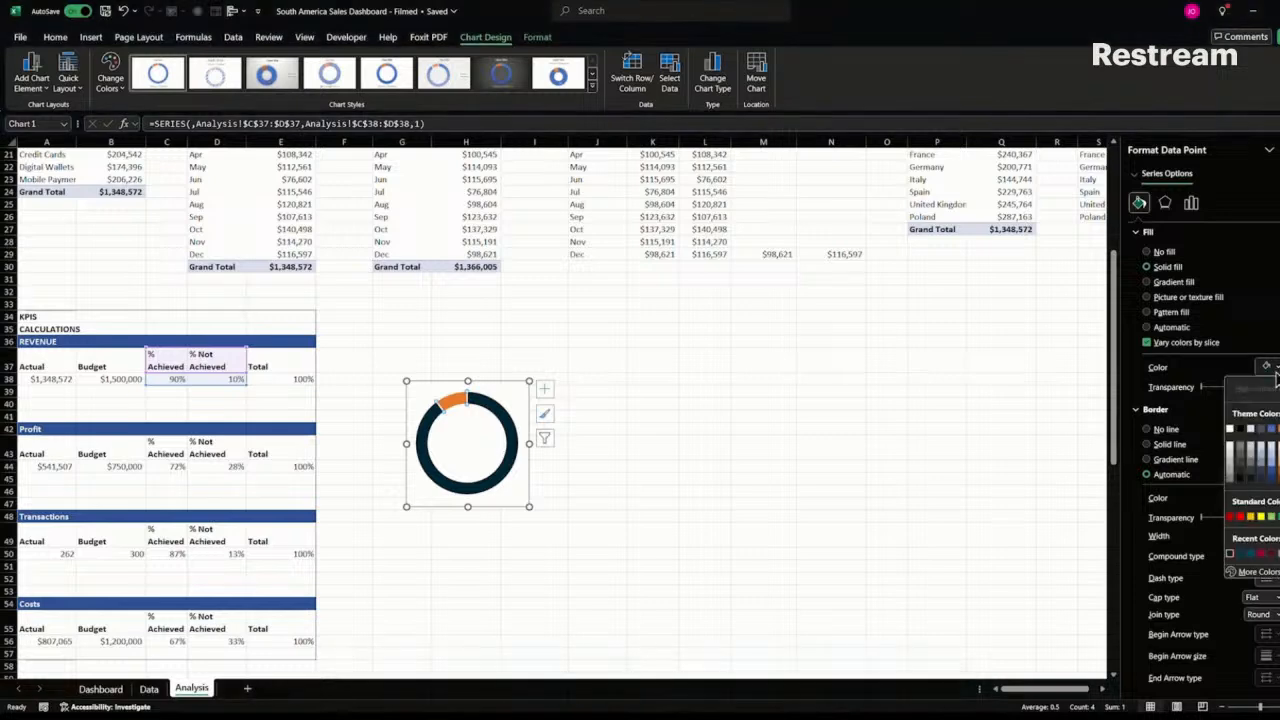
pyautogui.click(1249, 558)
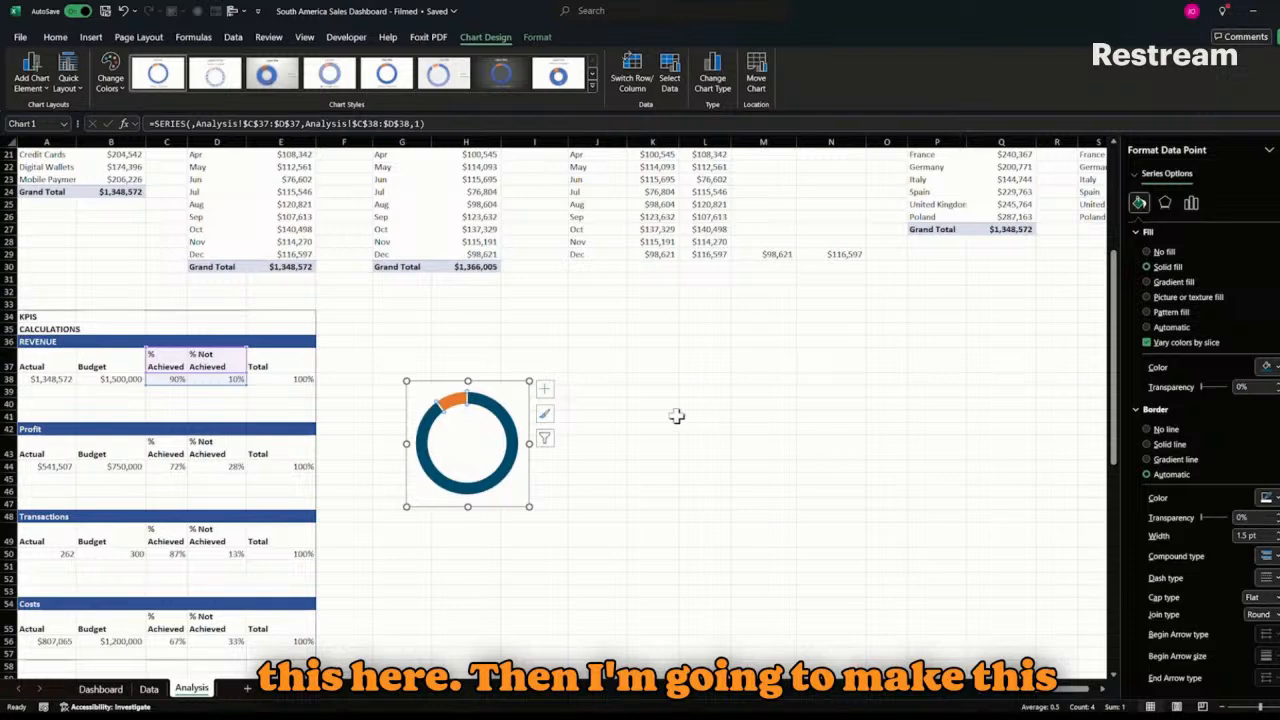
# - Fill the % Not Achieved slice of the revenue doughnut chart with the dark red from the recent colors
pyautogui.click(450, 402)
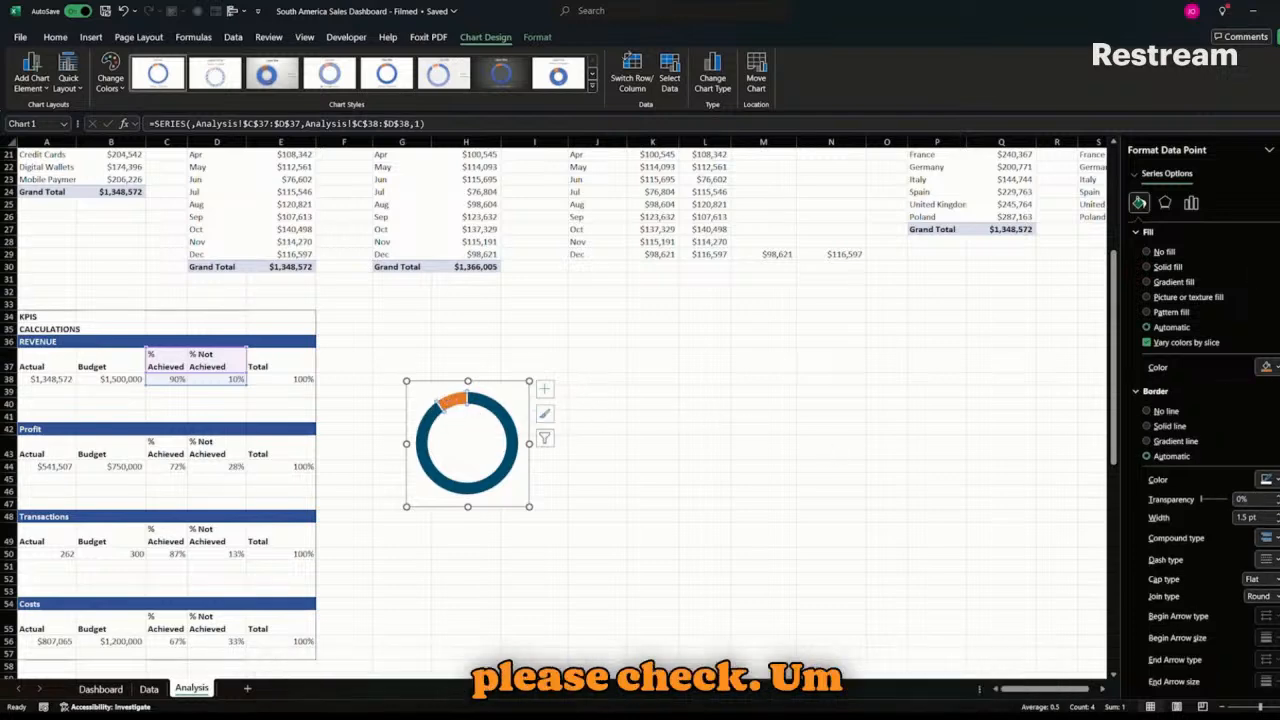
pyautogui.click(1274, 368)
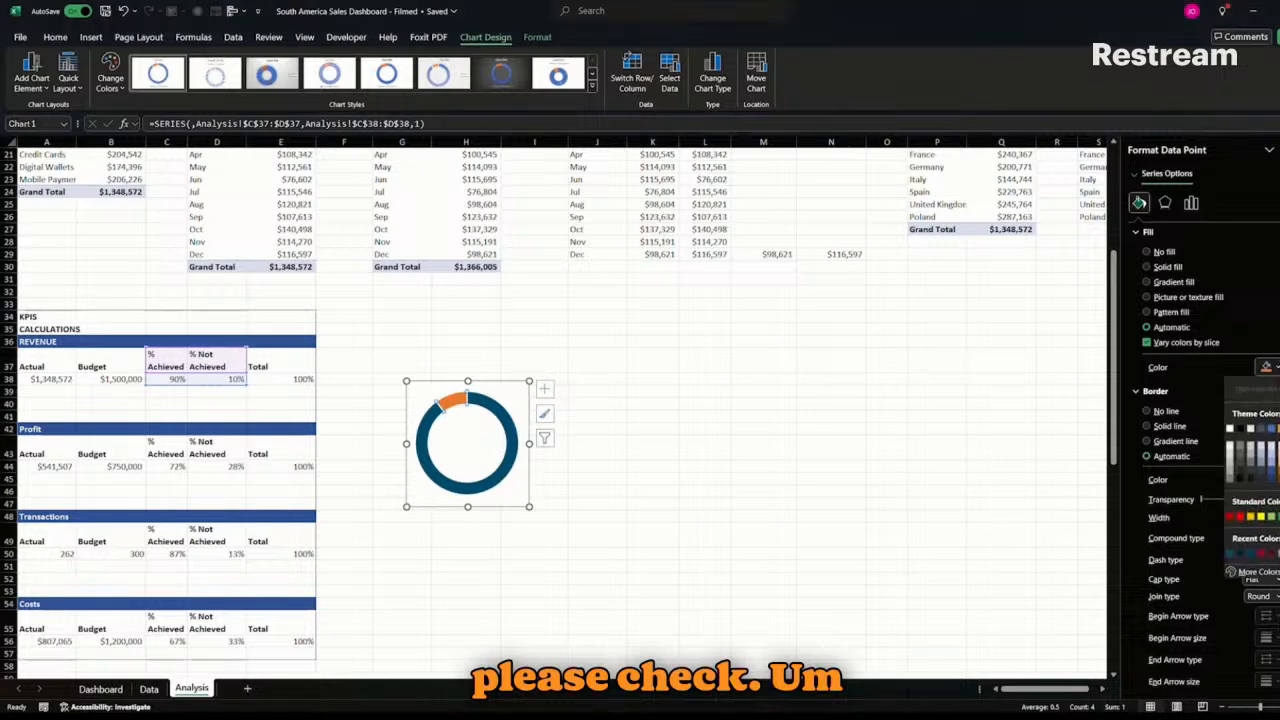
pyautogui.click(1262, 555)
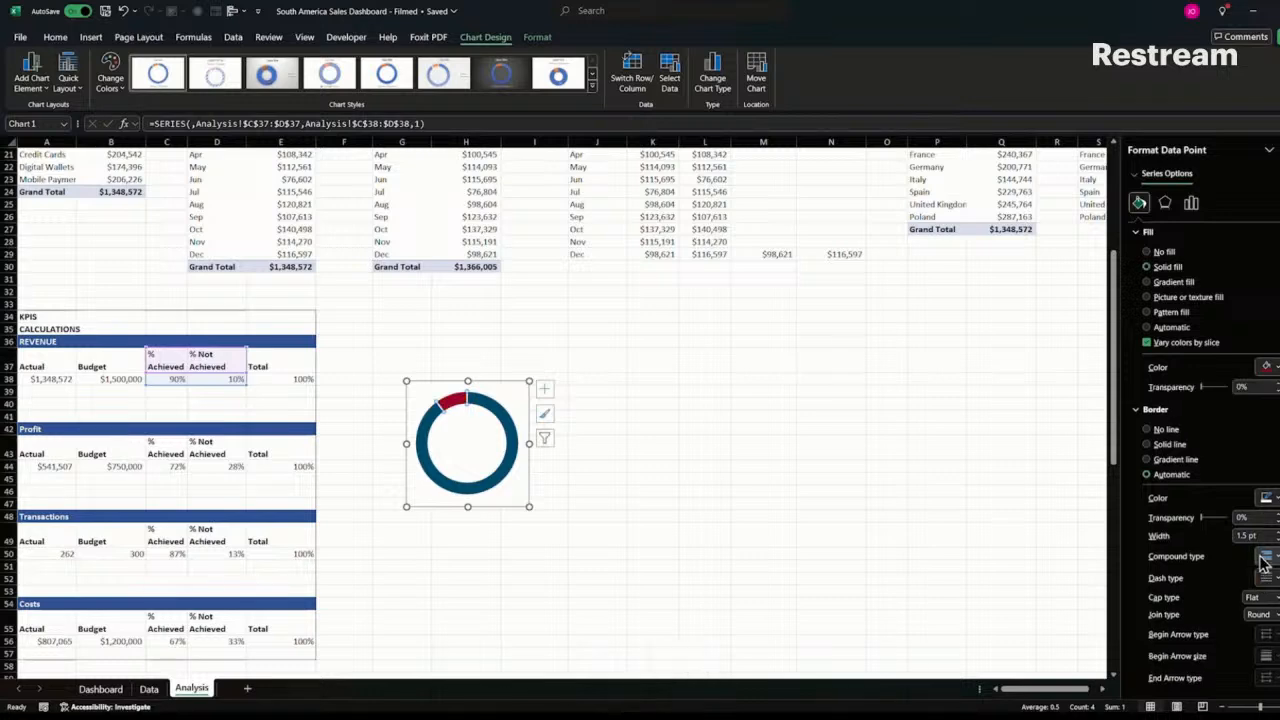
pyautogui.click(814, 488)
# - Set the revenue doughnut's hole size to 65%
pyautogui.click(484, 436)
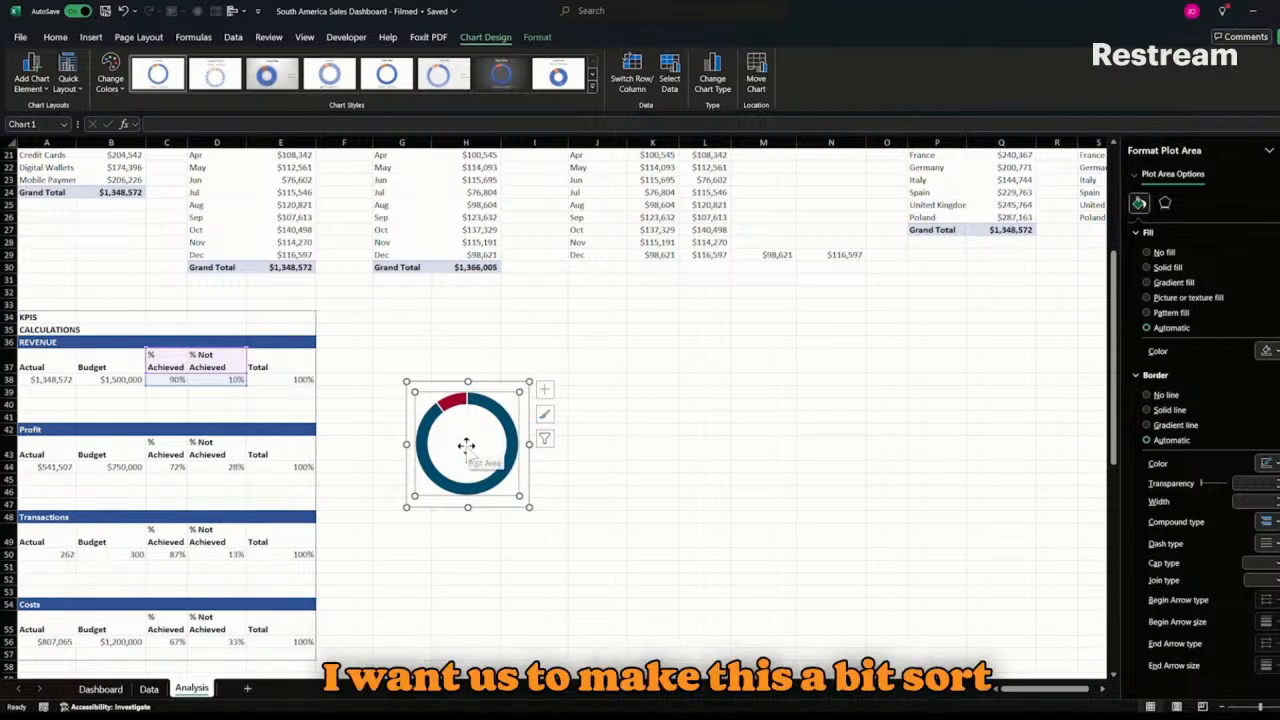
pyautogui.click(500, 416)
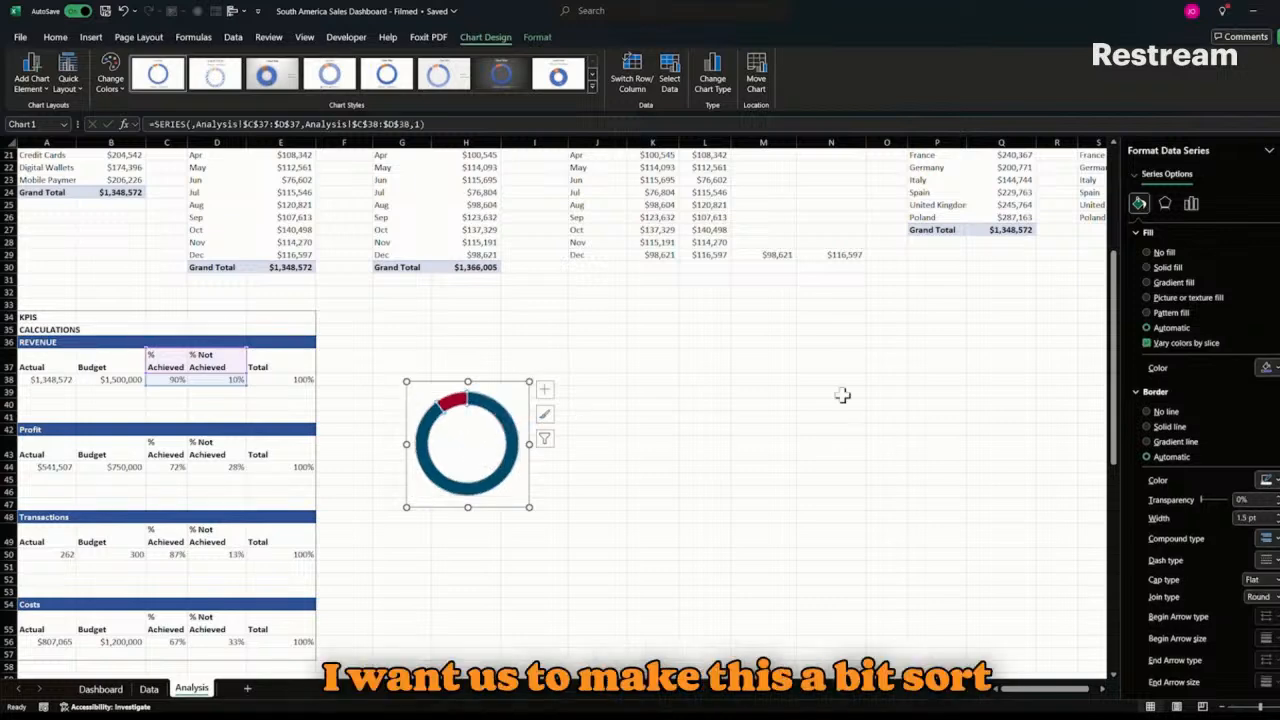
pyautogui.click(1191, 203)
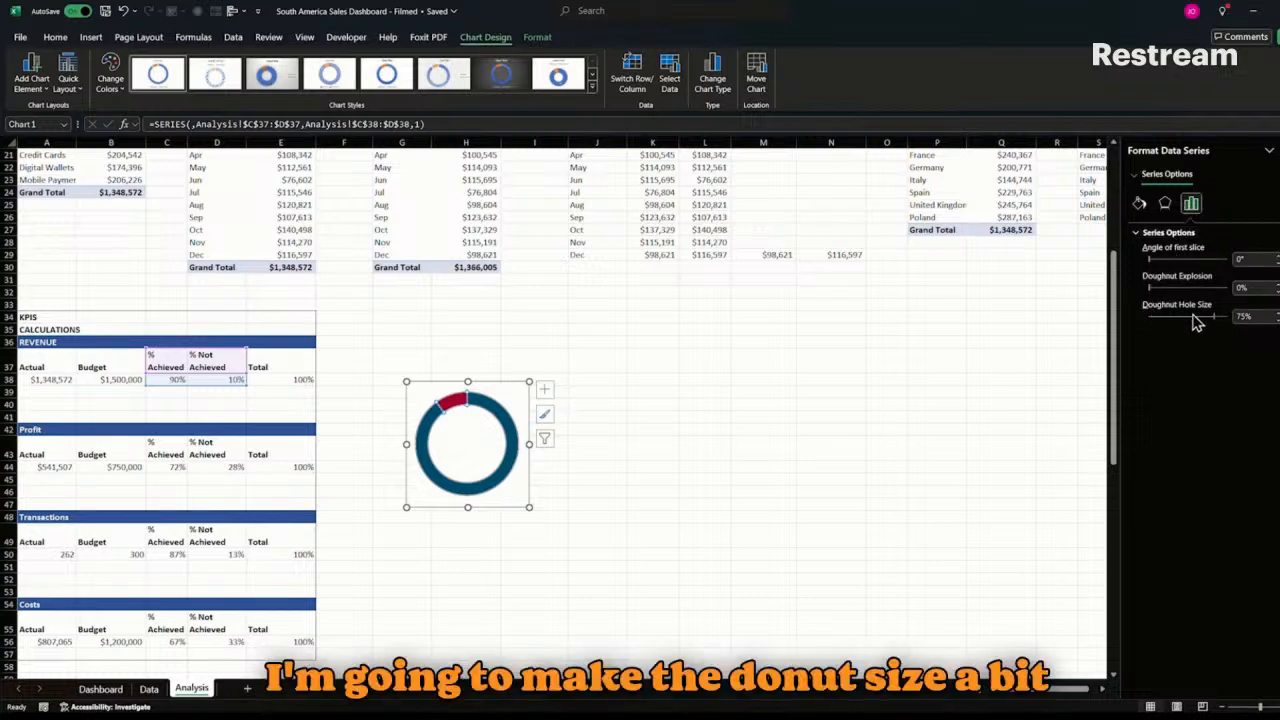
pyautogui.moveTo(1215, 327); pyautogui.dragTo(1210, 330)
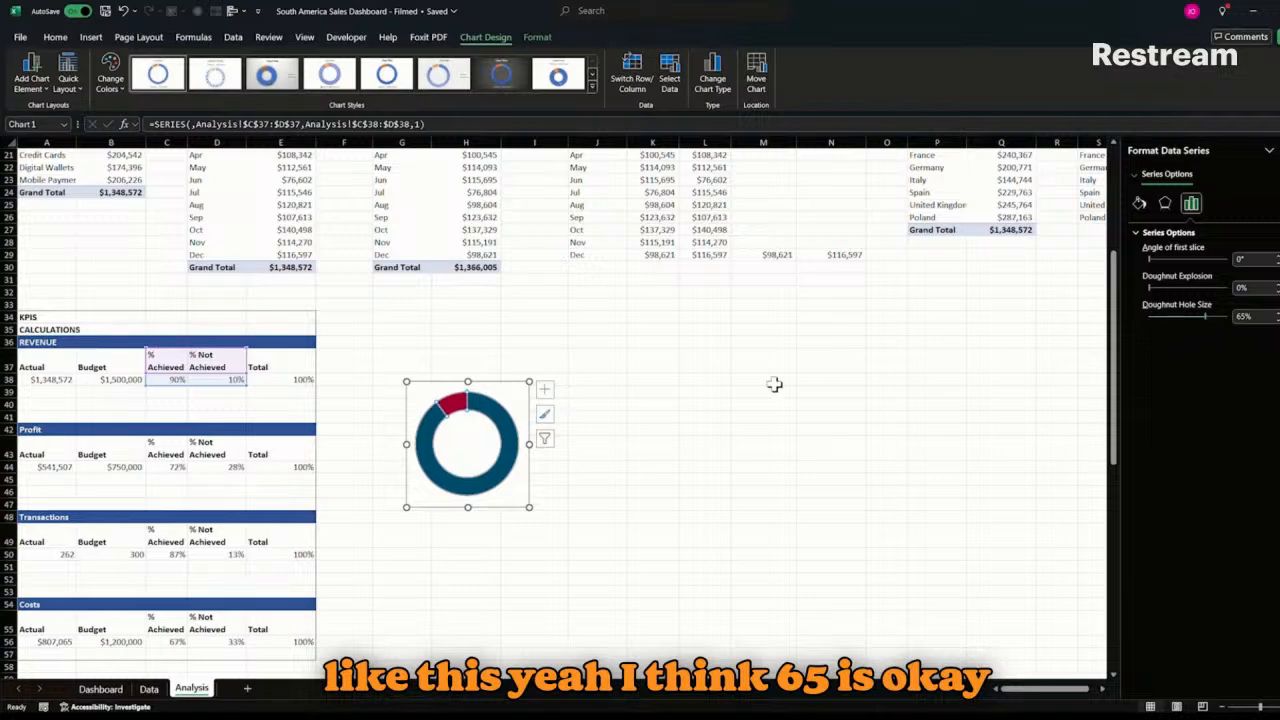
# - Shrink the revenue doughnut chart to a small KPI size and give its chart area no fill and no border line
pyautogui.moveTo(528, 384)
pyautogui.mouseDown()
pyautogui.moveTo(498, 445)
pyautogui.moveTo(454, 472)
pyautogui.moveTo(493, 460)
pyautogui.mouseUp()
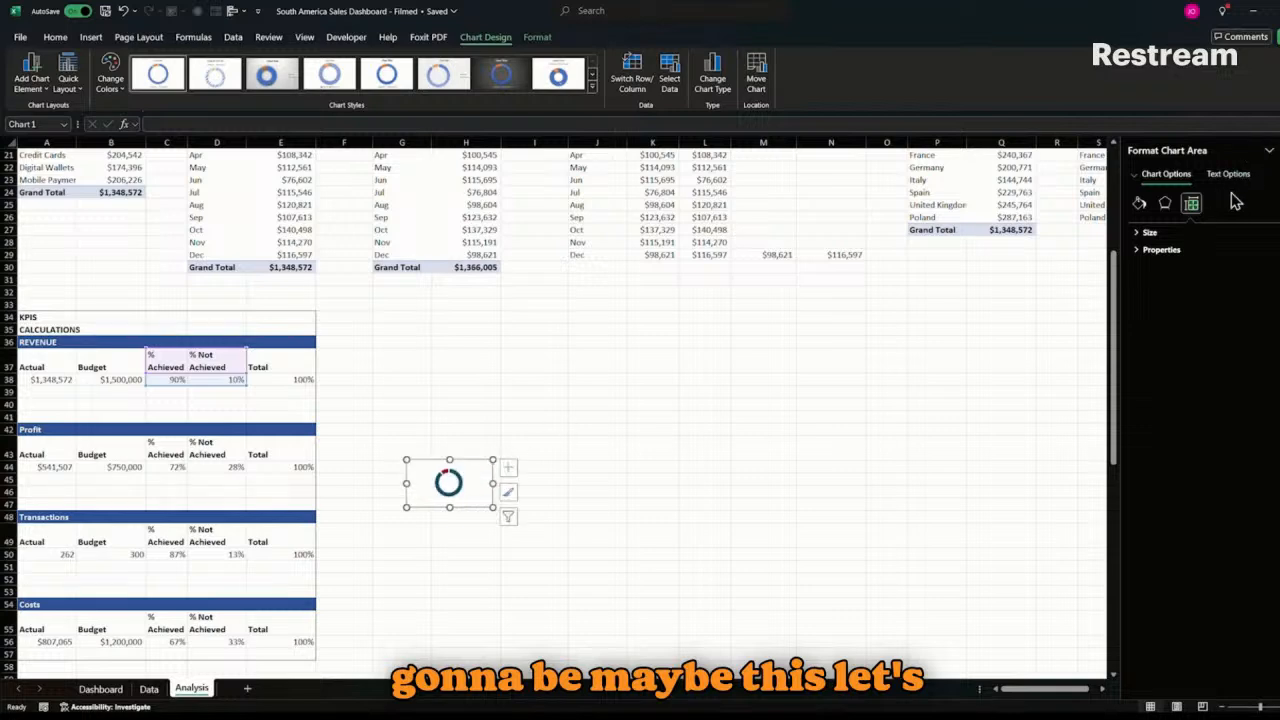
pyautogui.click(1139, 203)
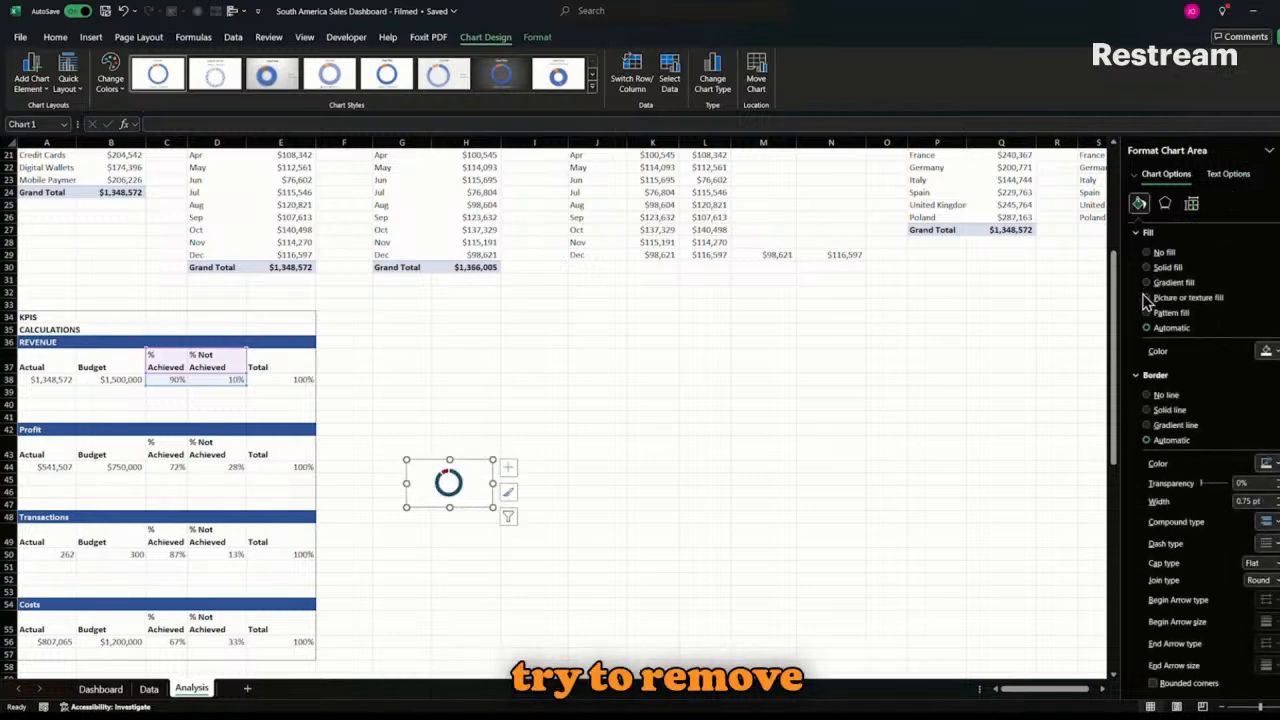
pyautogui.click(1163, 253)
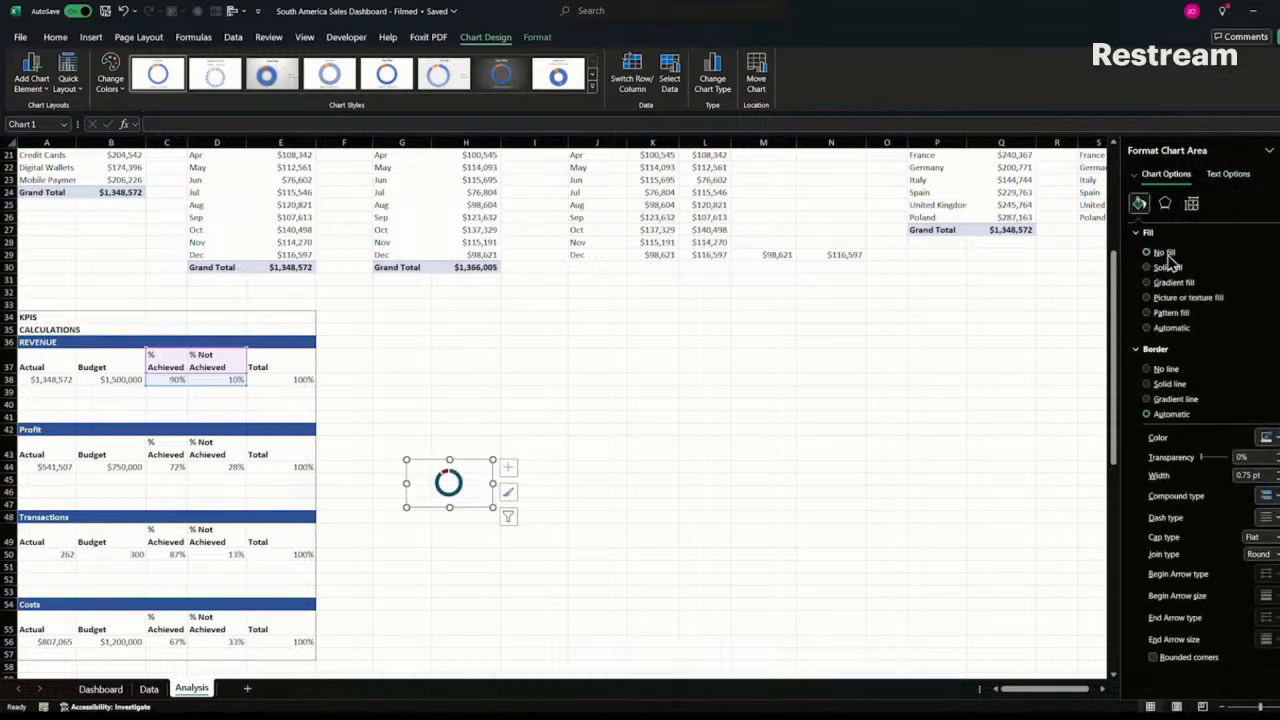
pyautogui.click(1163, 370)
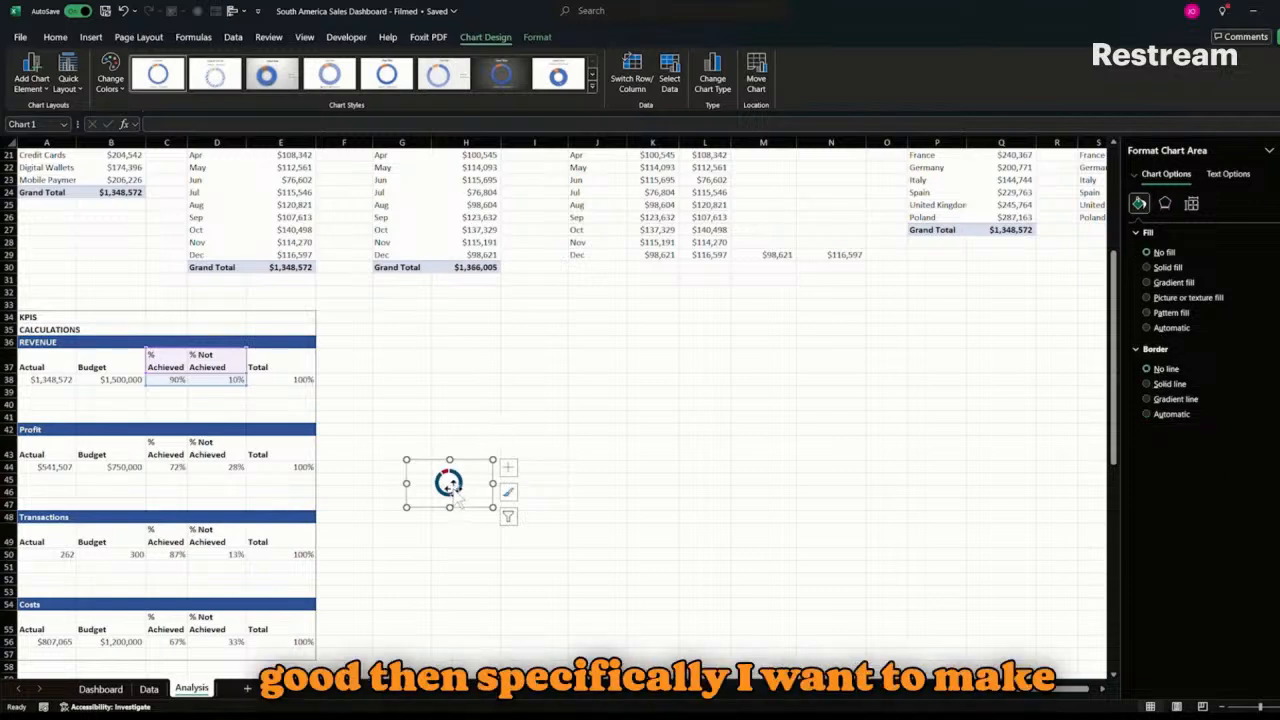
# - Thicken the small doughnut's ring by setting the hole size to 55%
pyautogui.click(455, 493)
pyautogui.click(1192, 205)
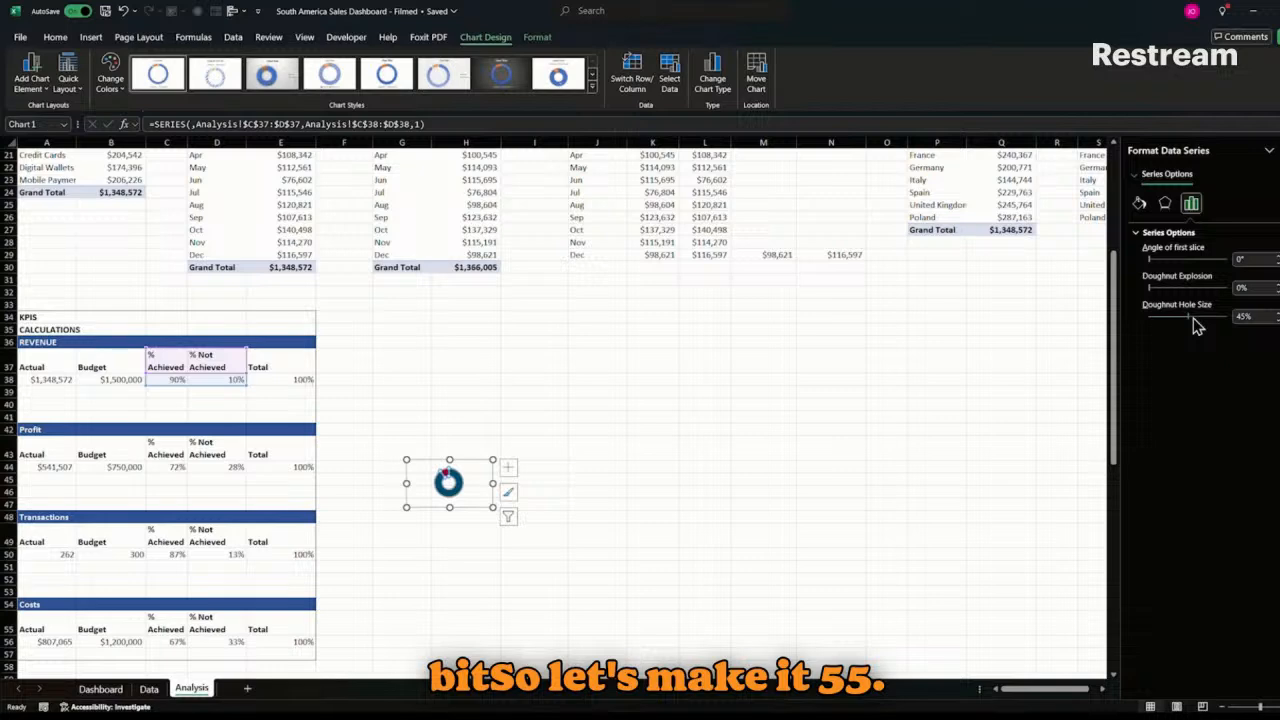
pyautogui.click(1194, 318)
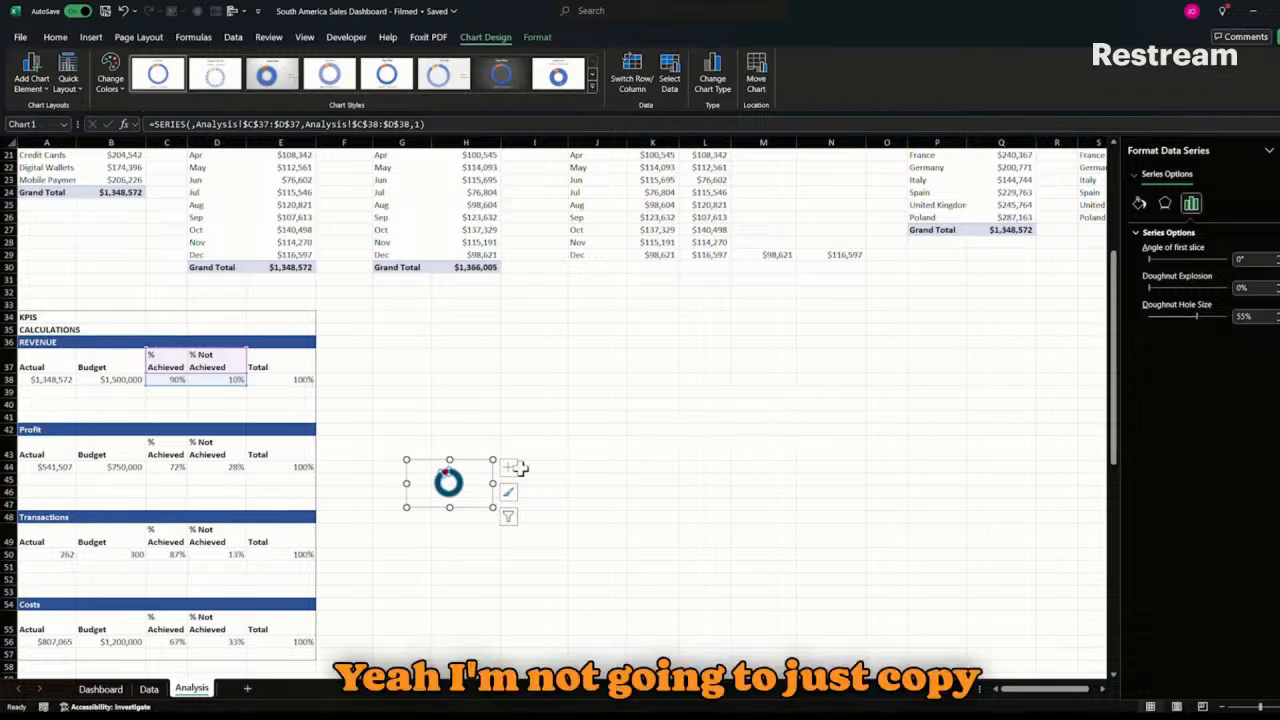
# - Cut the doughnut chart from the Analysis sheet, paste it into the Dashboard sheet and place it beside the value in the Total Revenue card
pyautogui.click(487, 463)
pyautogui.hotkey('ctrl', 'x')
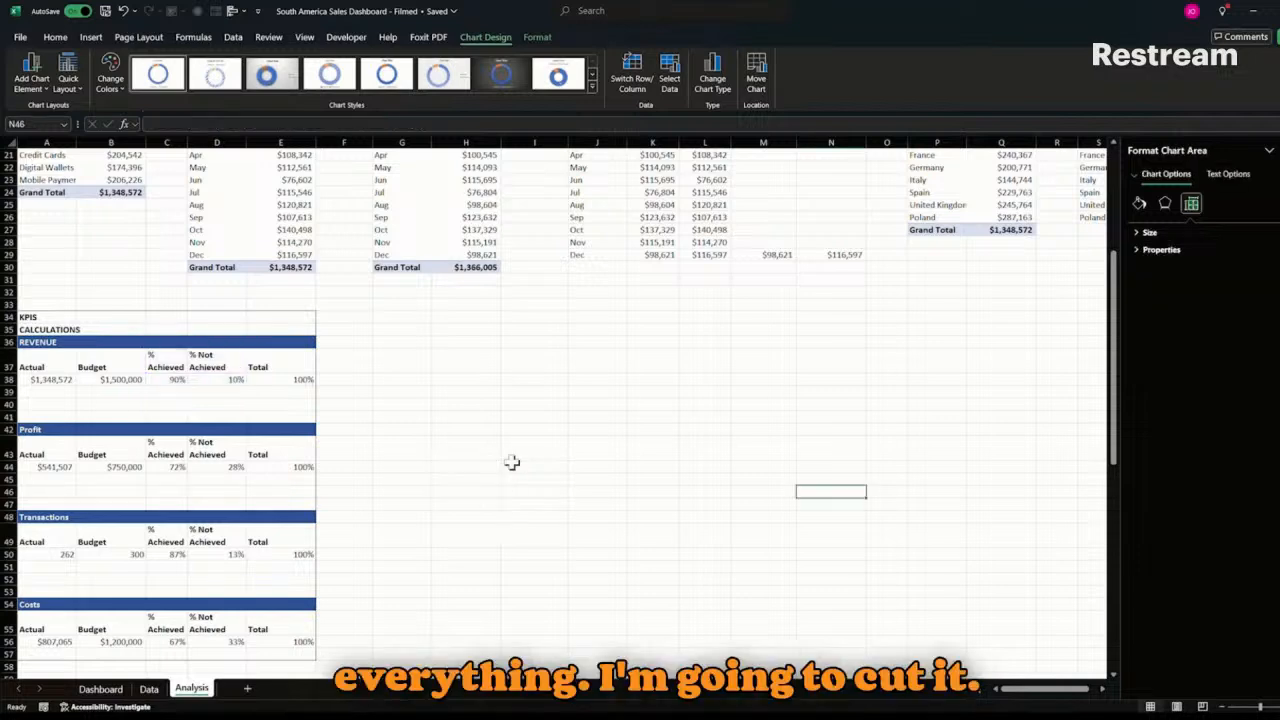
pyautogui.click(100, 689)
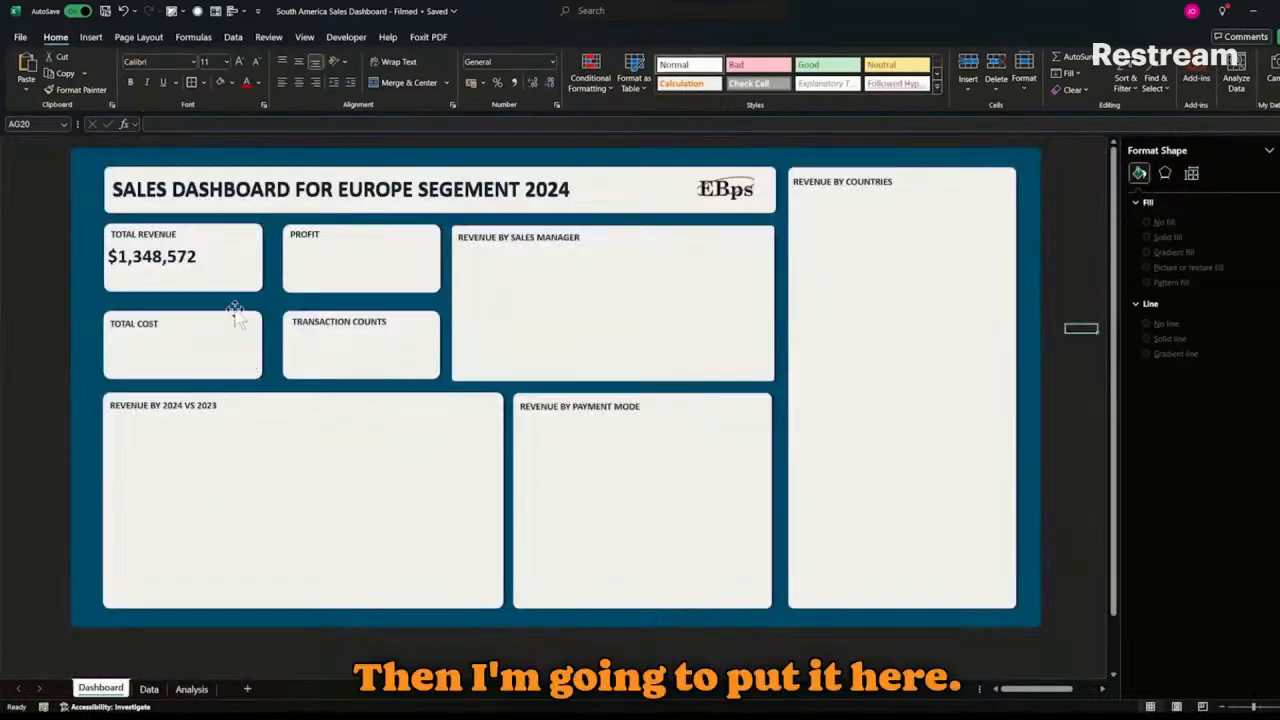
pyautogui.click(229, 257)
pyautogui.hotkey('ctrl', 'v')
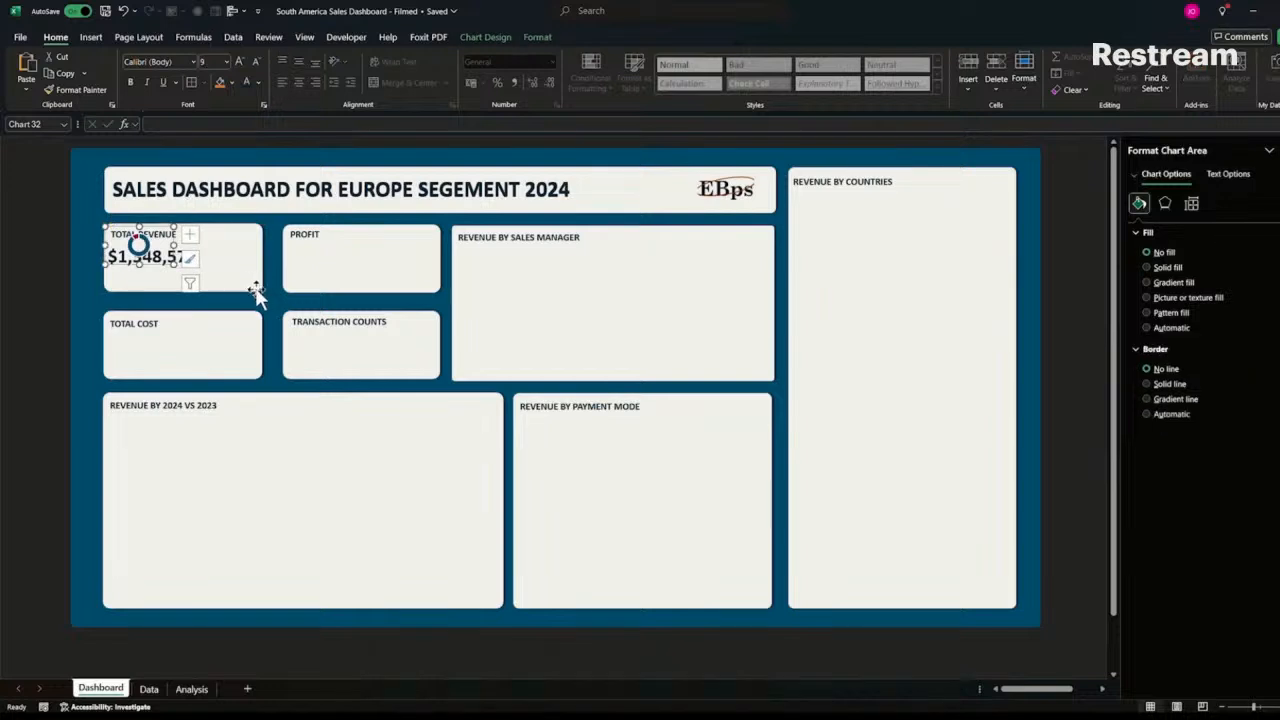
pyautogui.moveTo(155, 272); pyautogui.dragTo(245, 279)
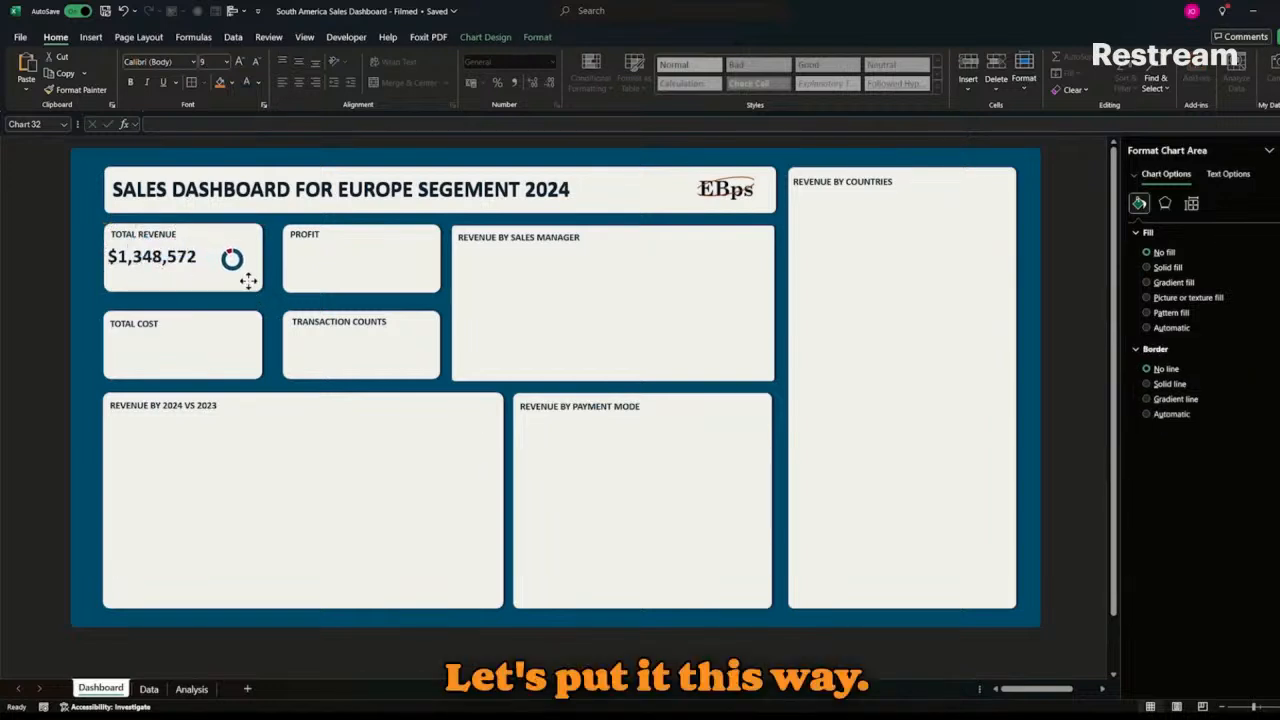
pyautogui.click(243, 277)
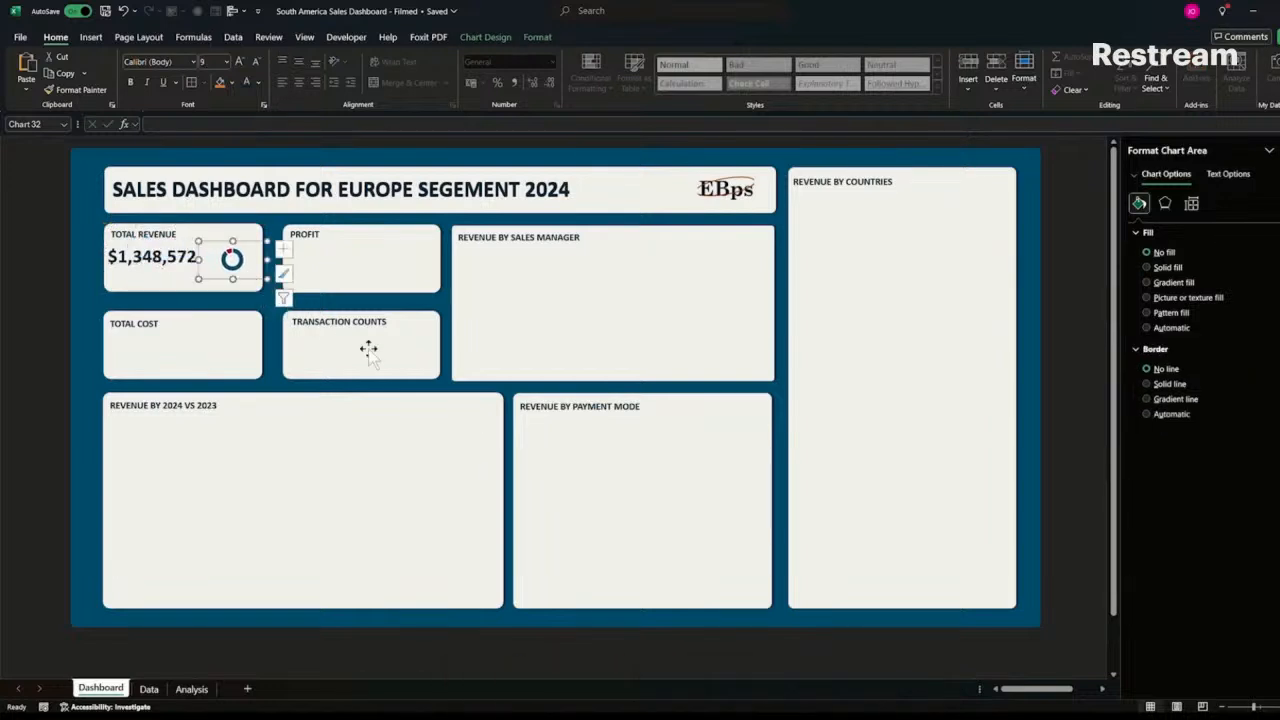
# - Remove the doughnut series' border line, then resize the chart for a larger ring and shift the ring away from the revenue value
pyautogui.click(227, 259)
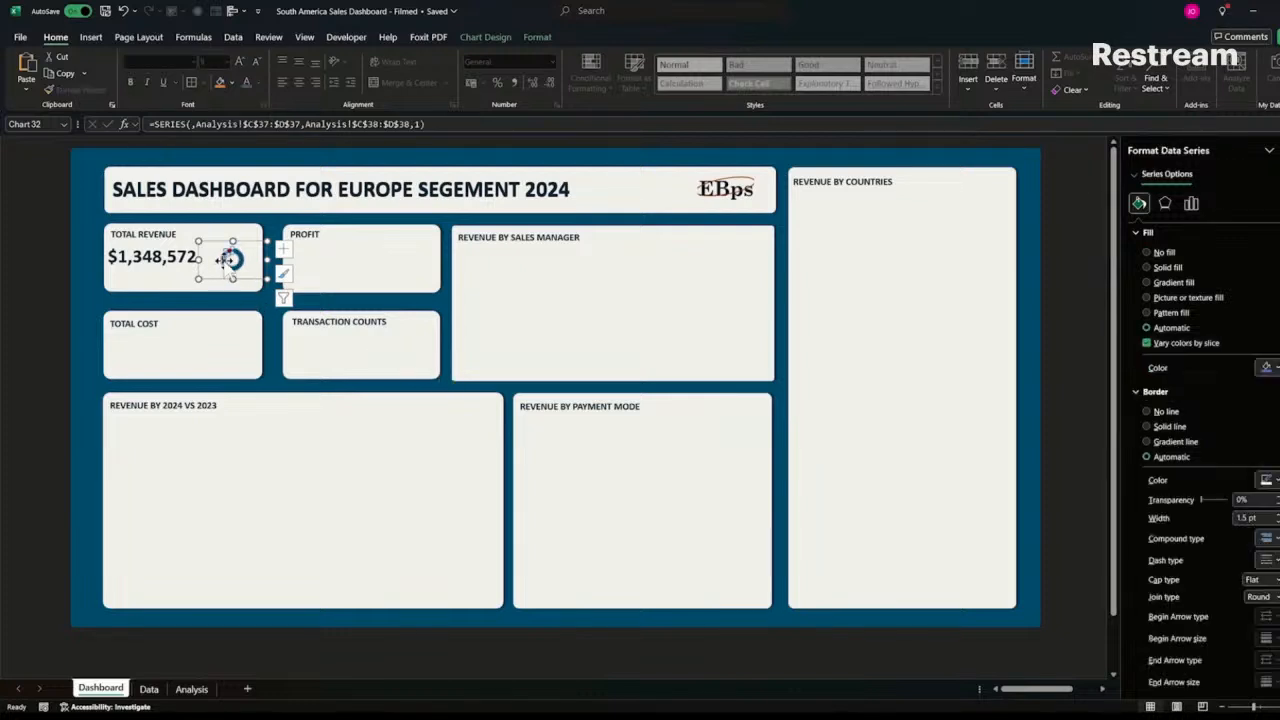
pyautogui.click(1165, 411)
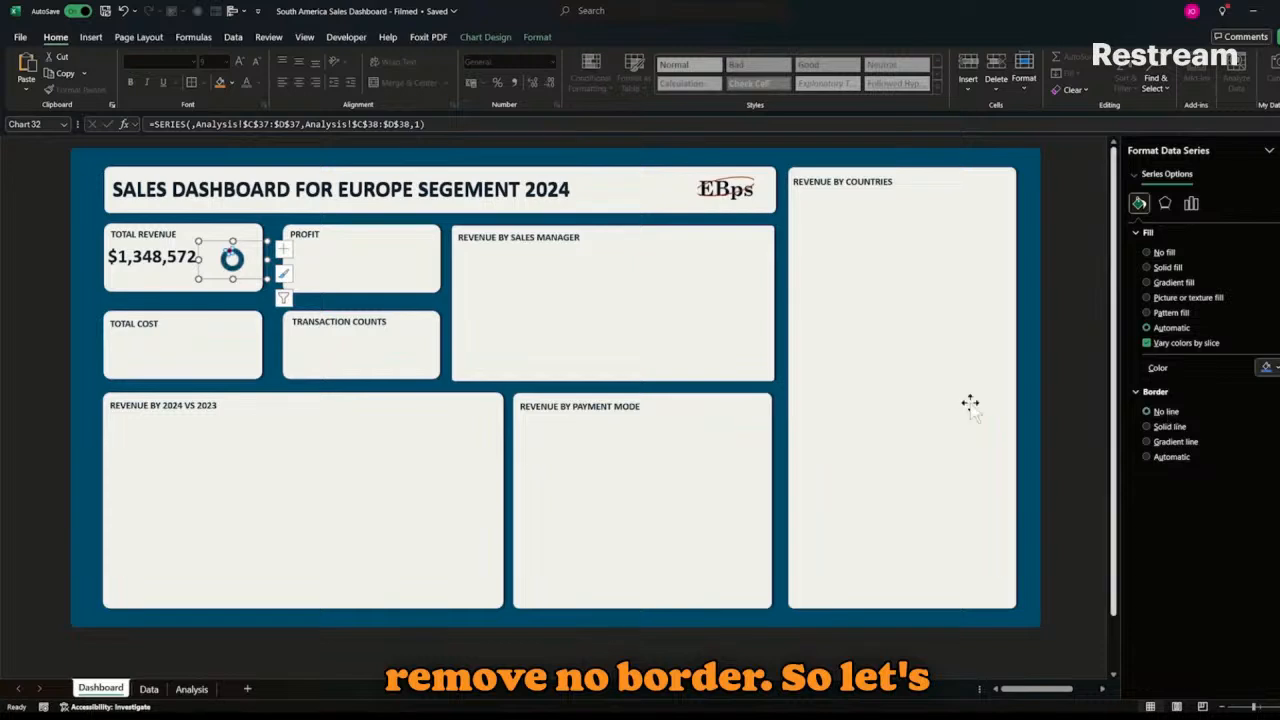
pyautogui.moveTo(266, 279); pyautogui.dragTo(249, 290)
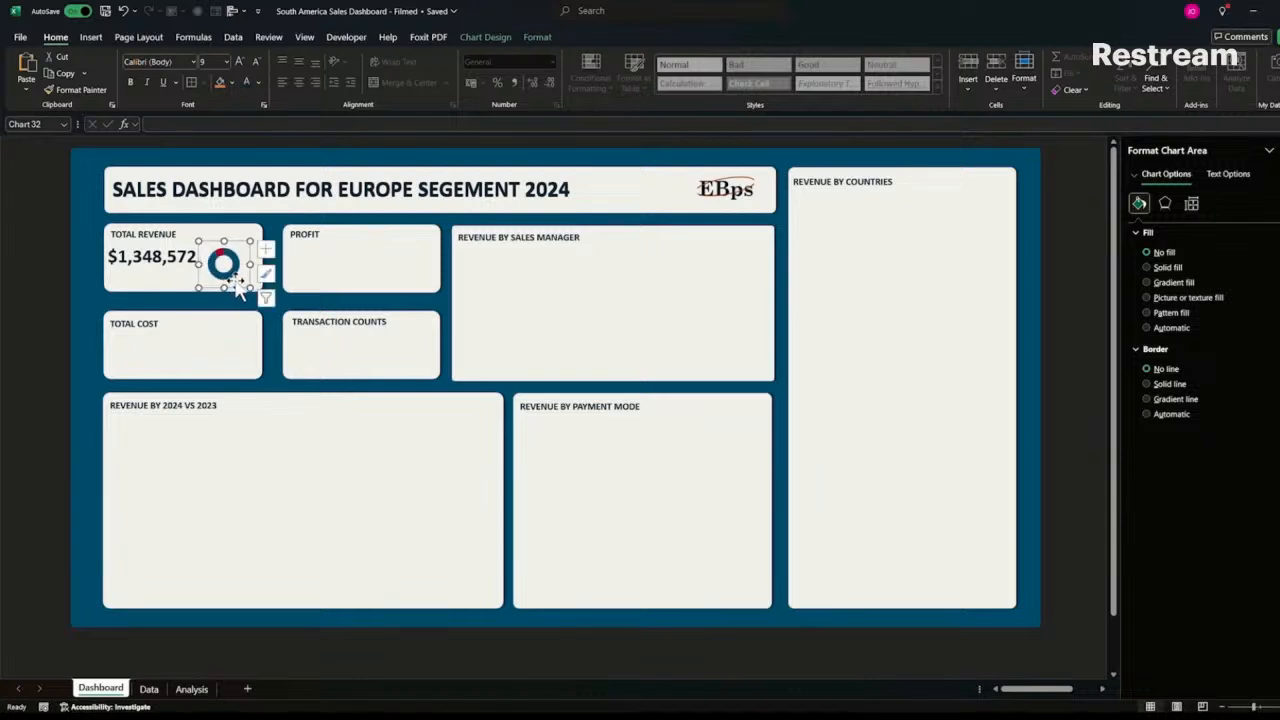
pyautogui.moveTo(236, 280); pyautogui.dragTo(244, 276)
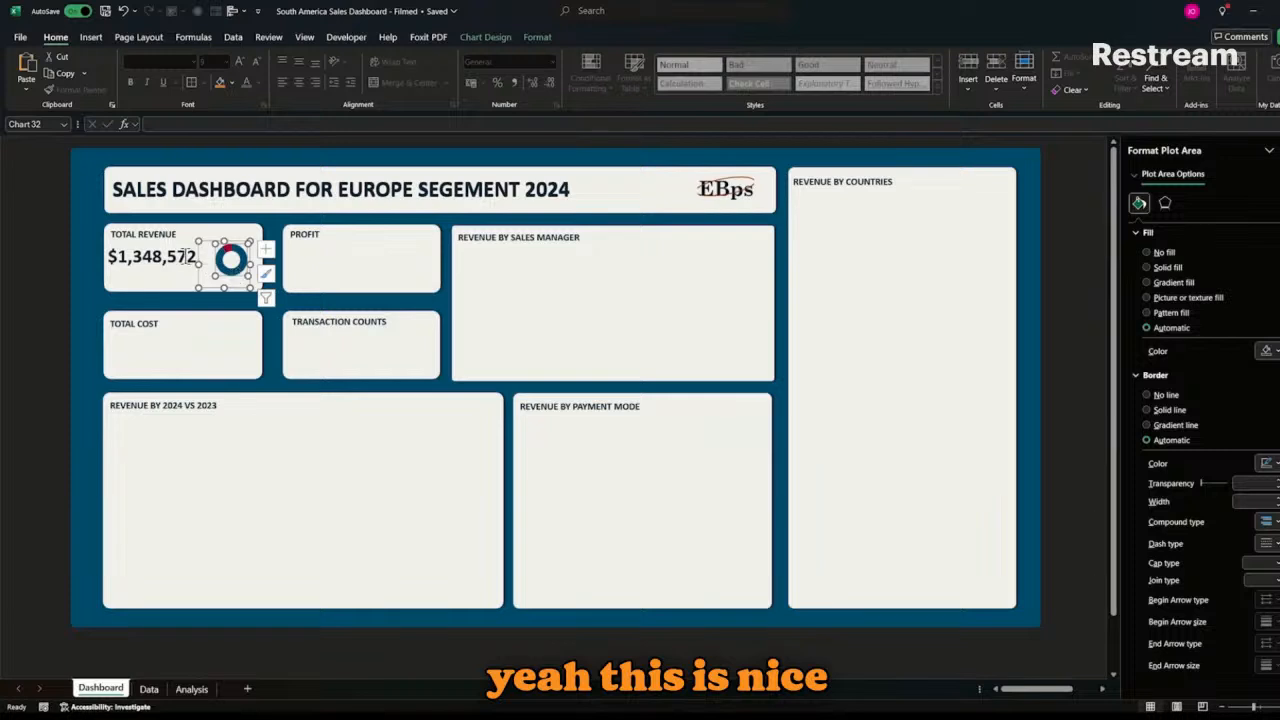
# - Move the Total Revenue value text box slightly down so it lines up with the doughnut
pyautogui.click(180, 262)
pyautogui.moveTo(181, 270); pyautogui.dragTo(181, 274)
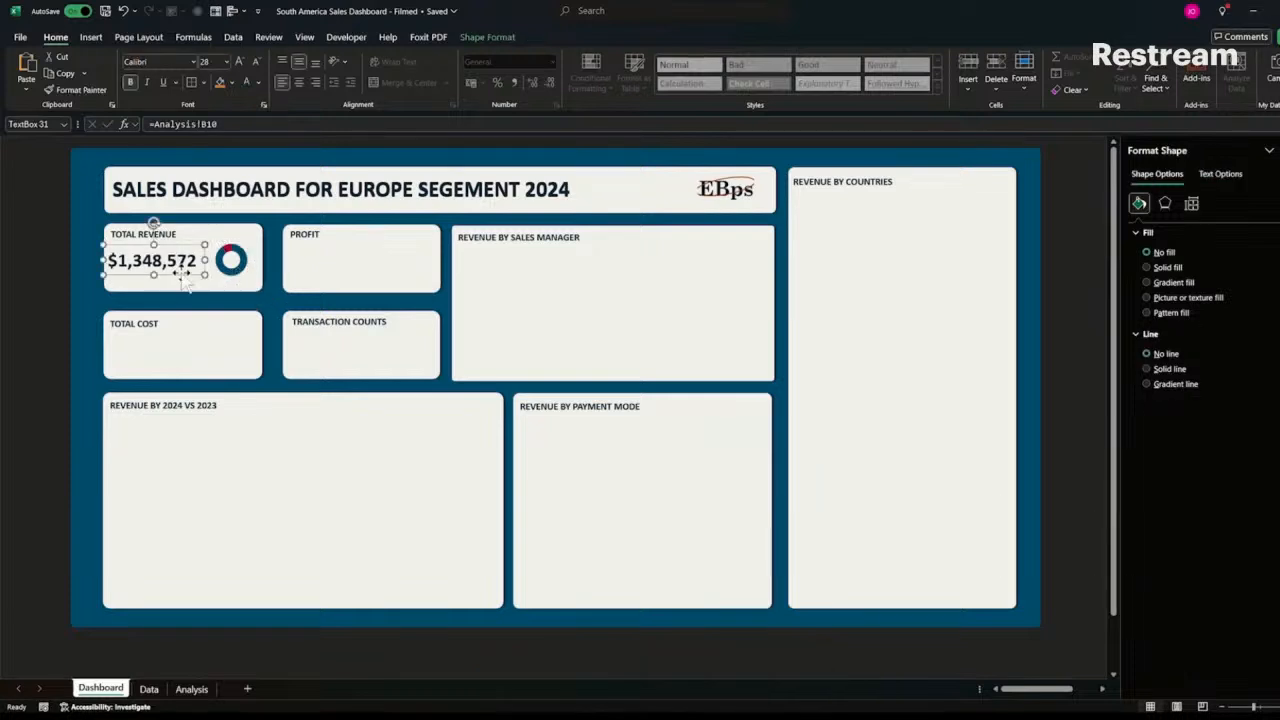
pyautogui.click(232, 268)
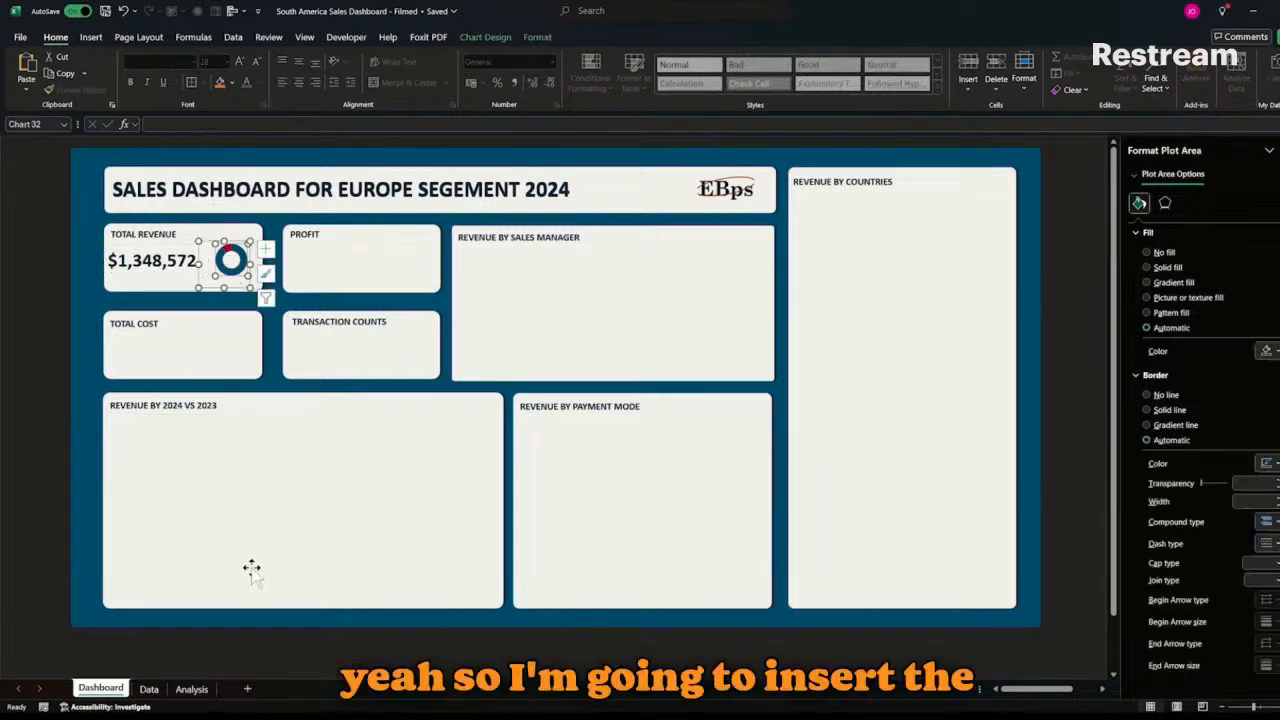
pyautogui.click(232, 651)
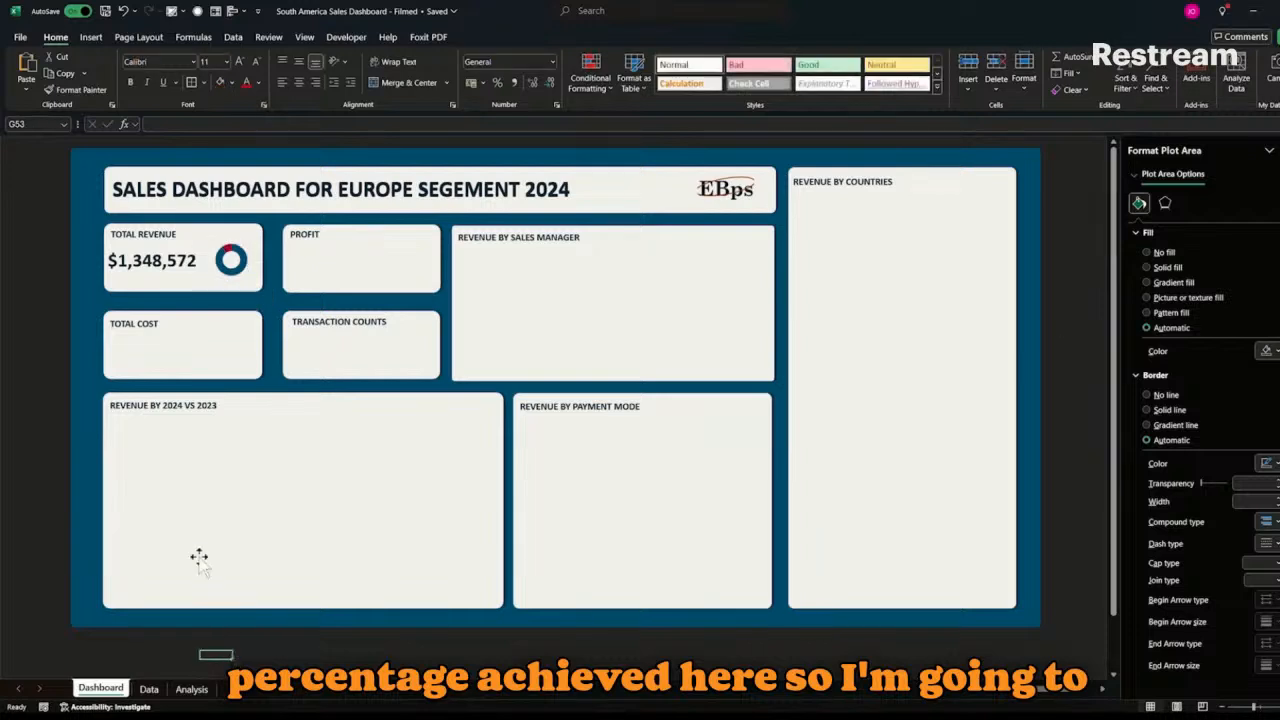
# - Duplicate the Total Revenue label text box and place the copy over the doughnut chart
pyautogui.click(152, 238)
pyautogui.click(162, 246)
pyautogui.click(162, 240)
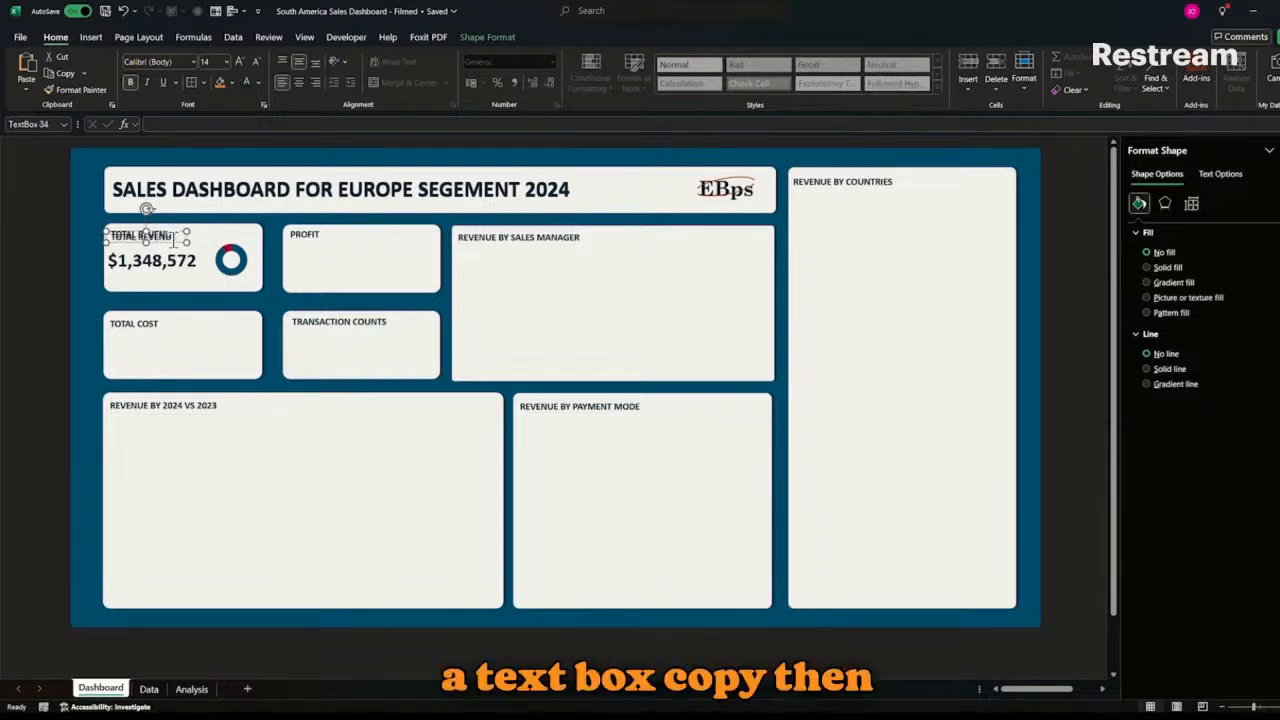
pyautogui.moveTo(172, 240); pyautogui.dragTo(268, 262)
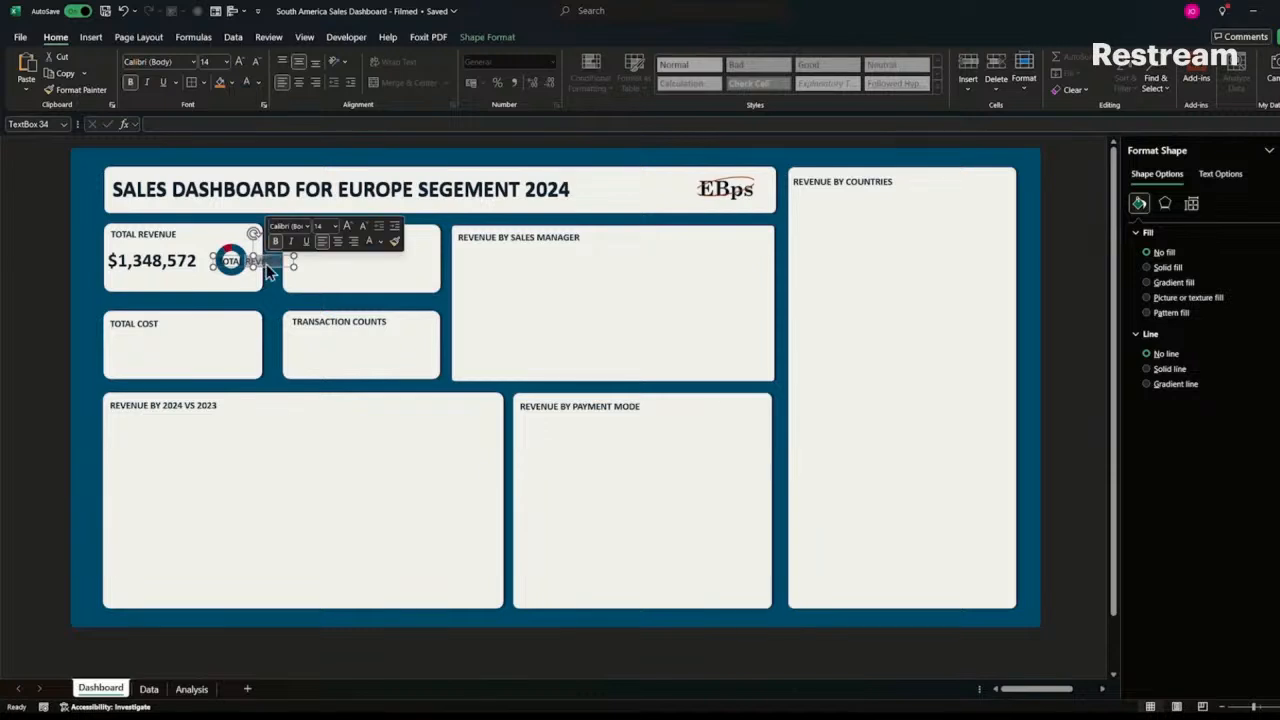
# - Link the duplicated text box over the Total Revenue doughnut to the revenue % Achieved cell with =Analysis!C38
pyautogui.click(157, 124)
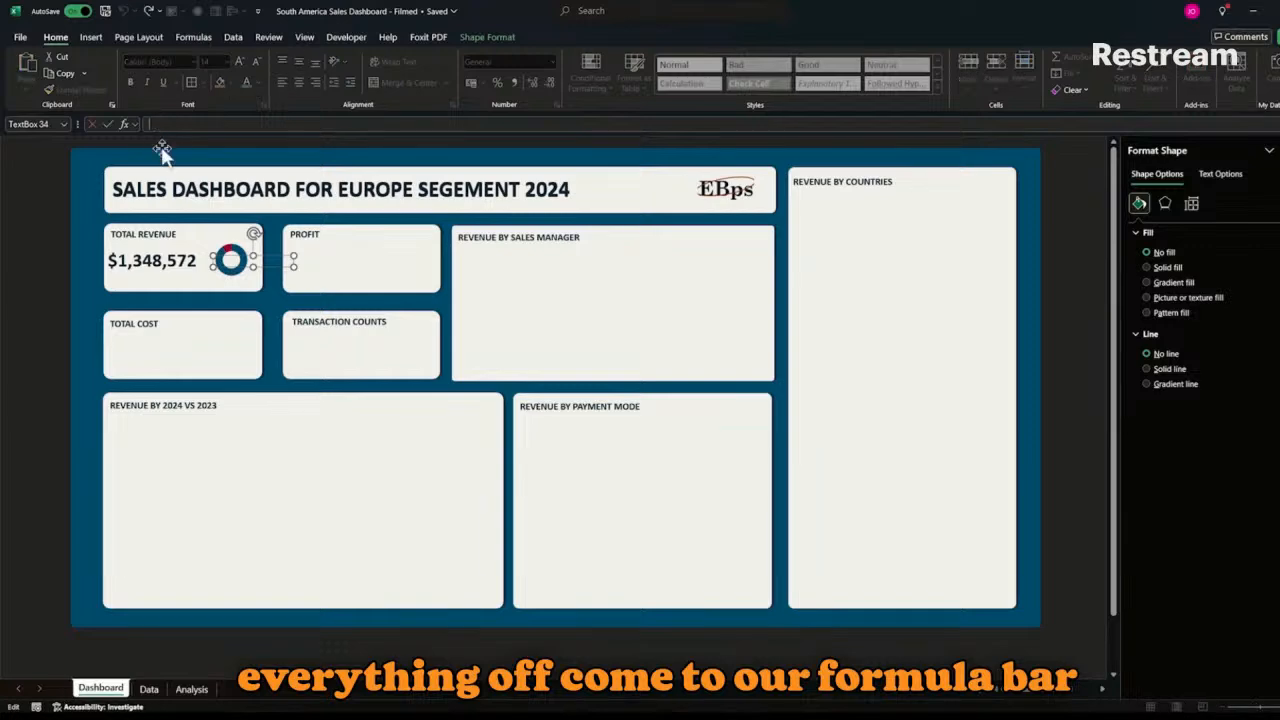
pyautogui.write('=')
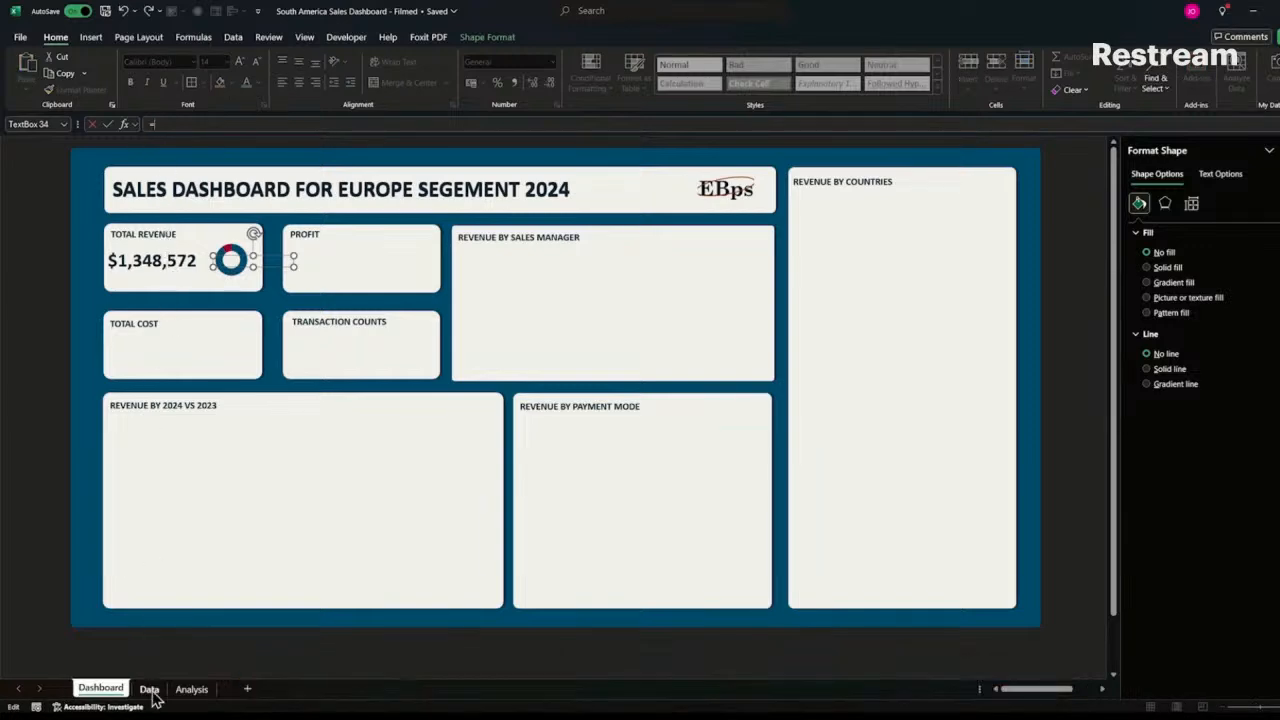
pyautogui.click(190, 690)
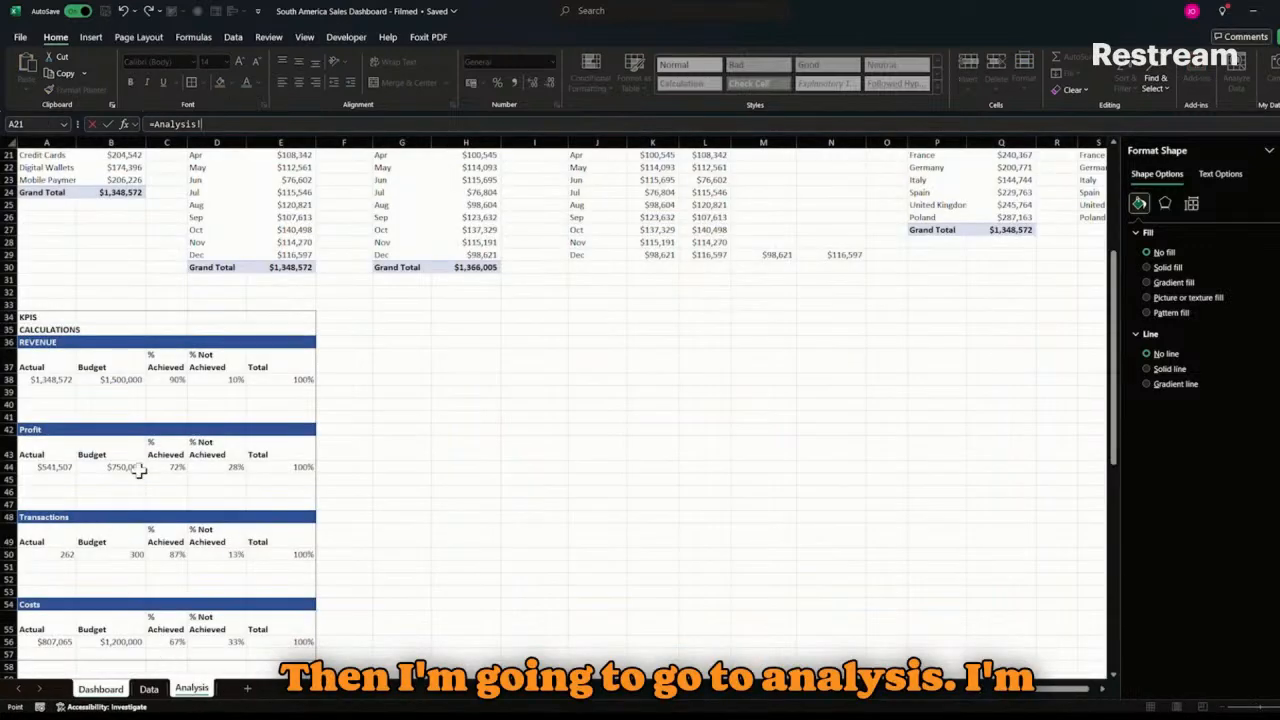
pyautogui.click(170, 379)
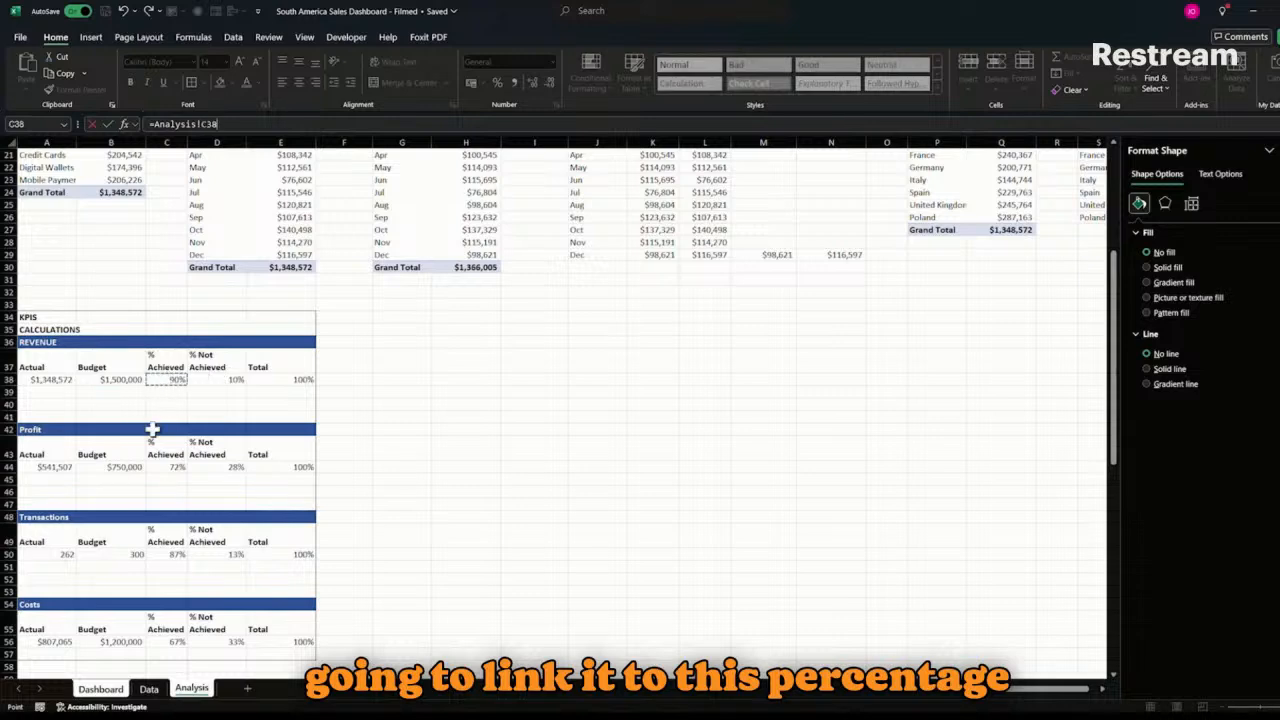
pyautogui.press('Return')
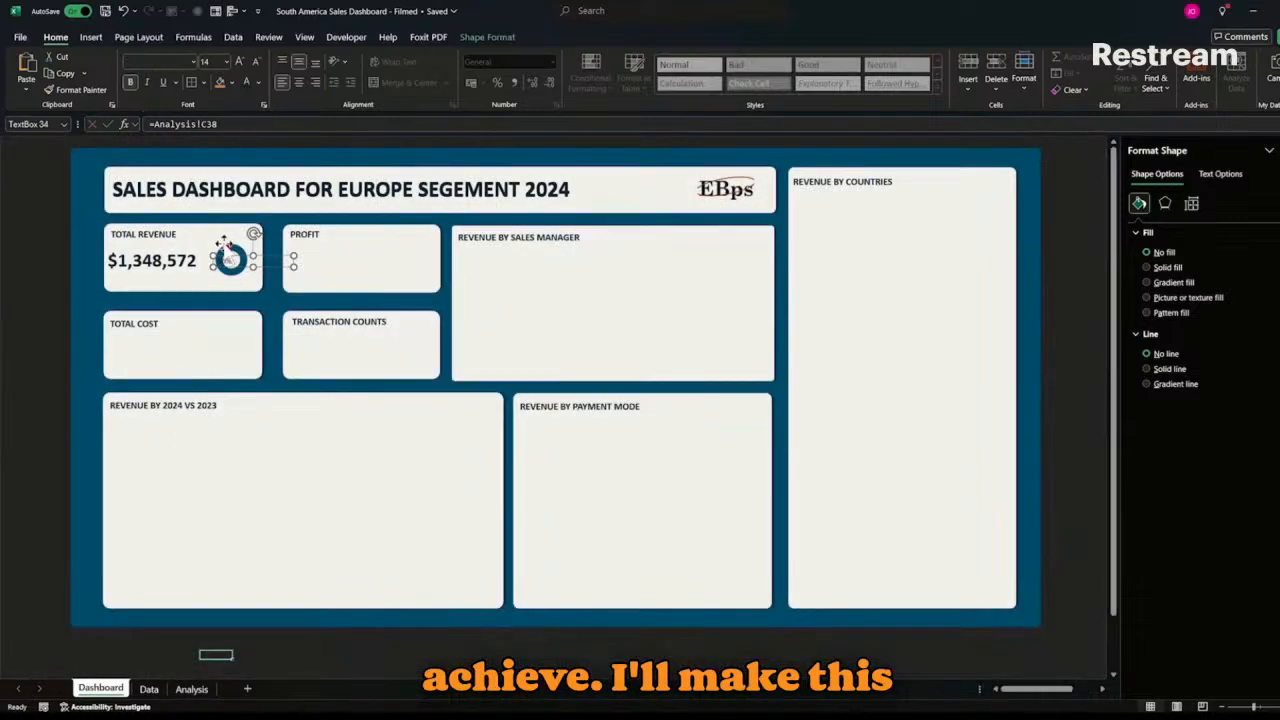
# - Shrink the percentage text box and centre it inside the Total Revenue doughnut ring
pyautogui.moveTo(290, 265); pyautogui.dragTo(232, 266)
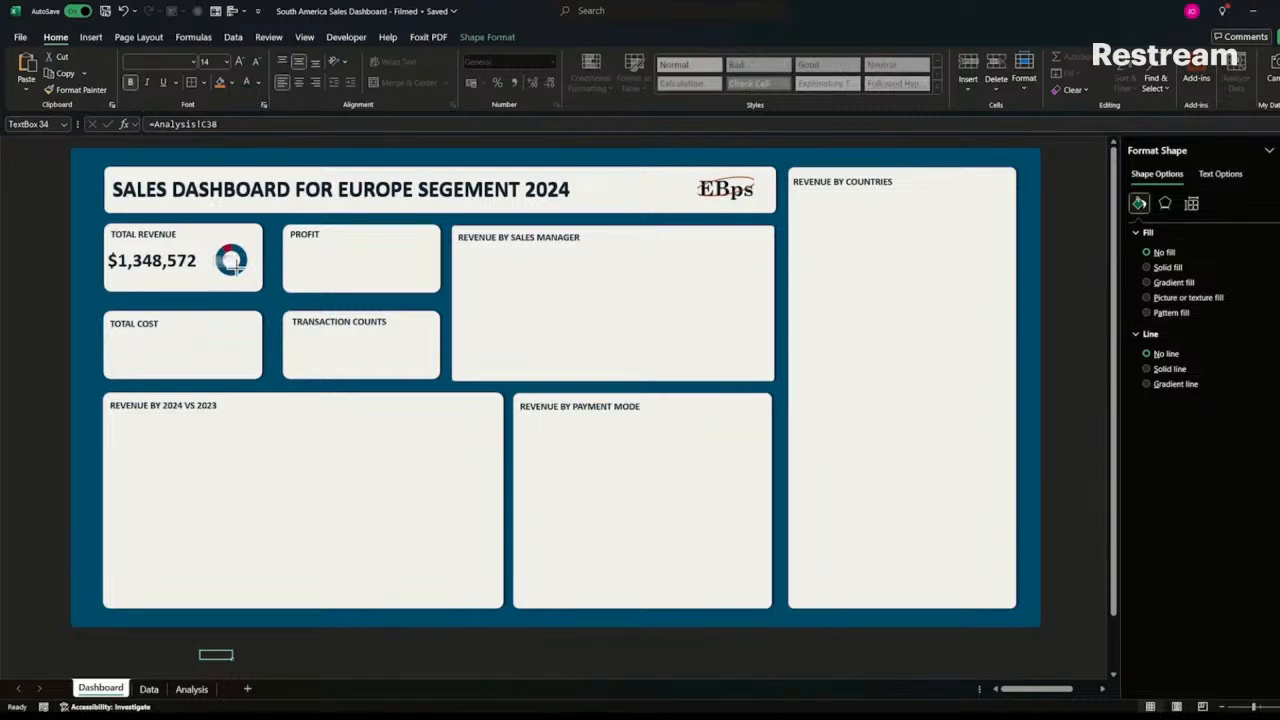
pyautogui.click(235, 262)
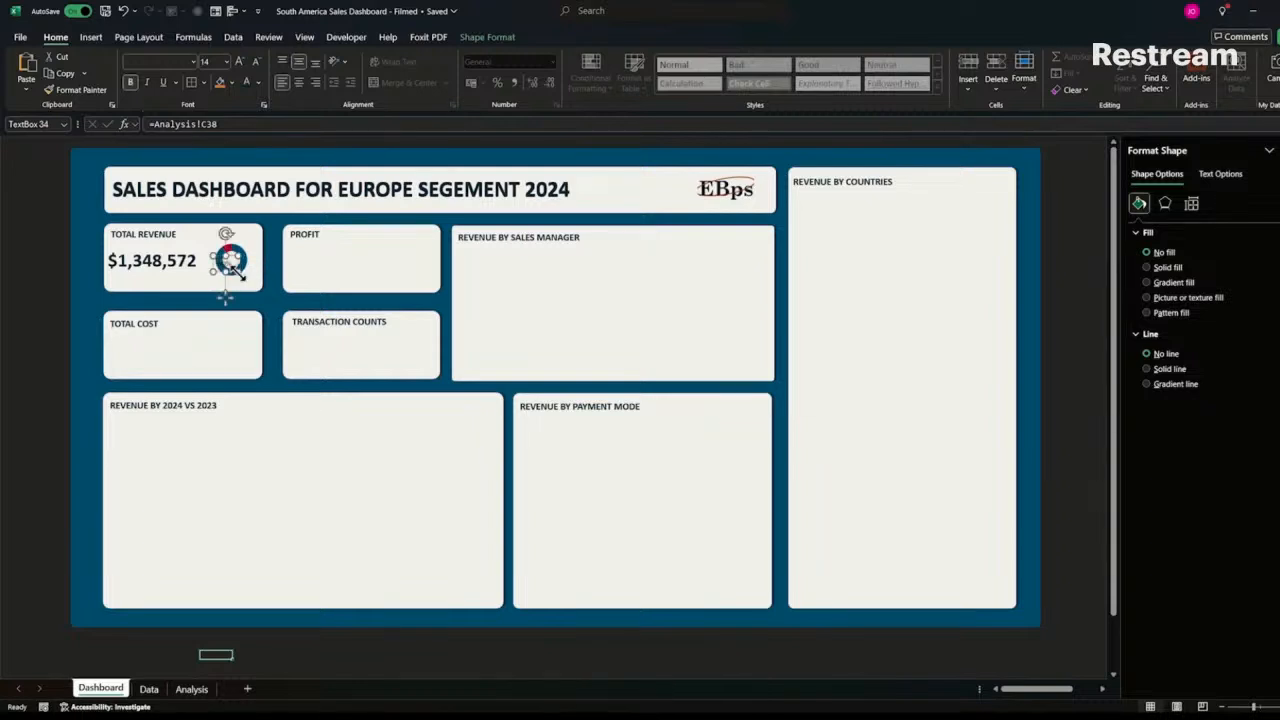
pyautogui.moveTo(239, 264); pyautogui.dragTo(246, 259)
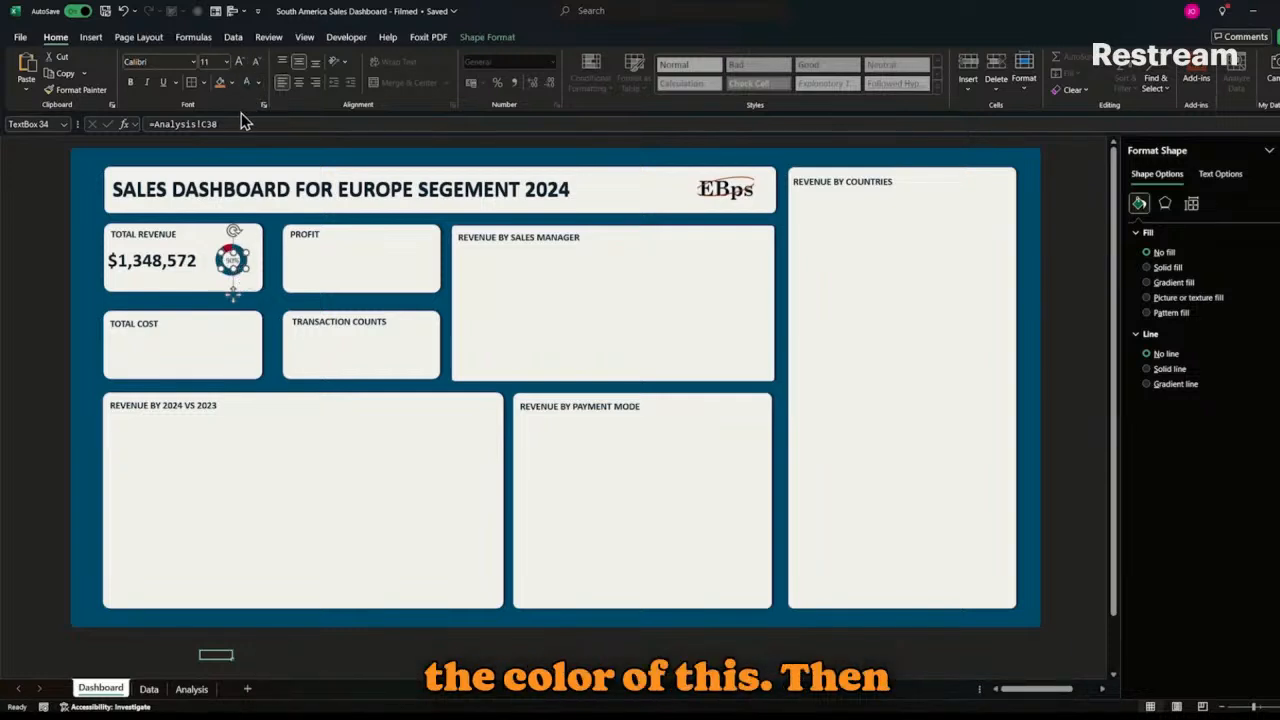
# - Set the percentage label's font size to 12 and make it bold
pyautogui.click(214, 62)
pyautogui.write('12')
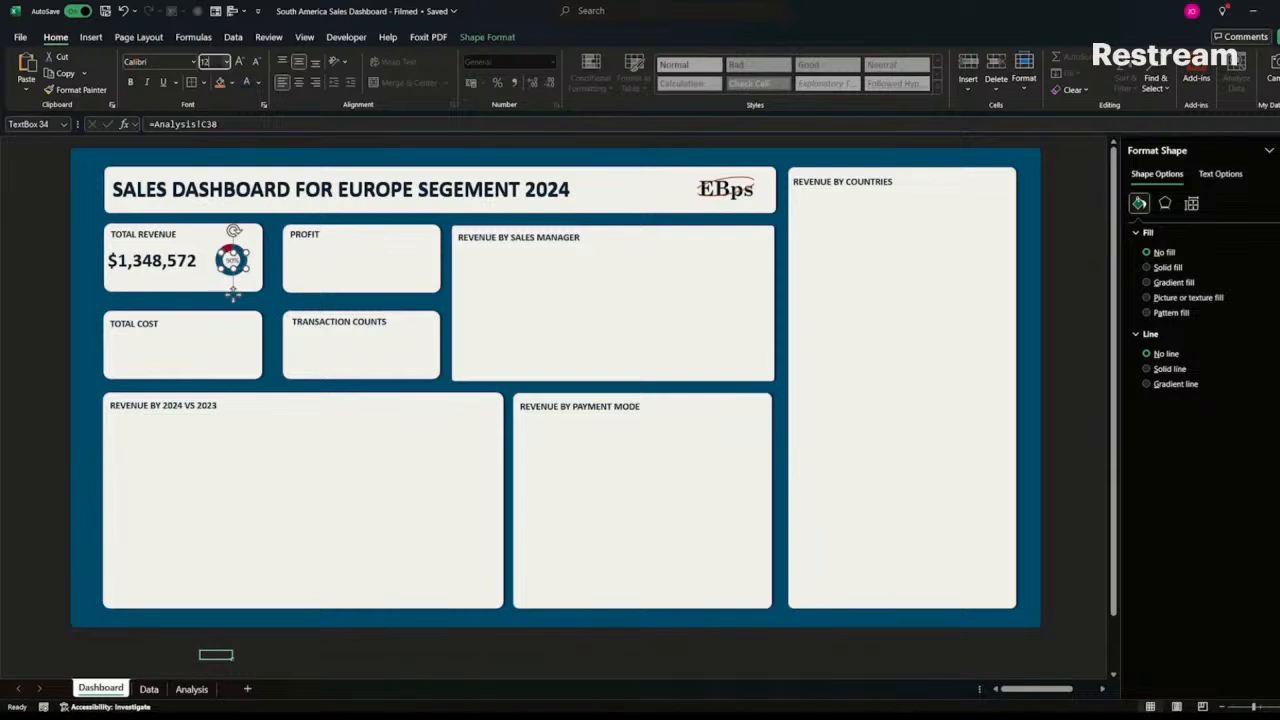
pyautogui.press('Return')
pyautogui.hotkey('ctrl', 'b')
pyautogui.click(50, 349)
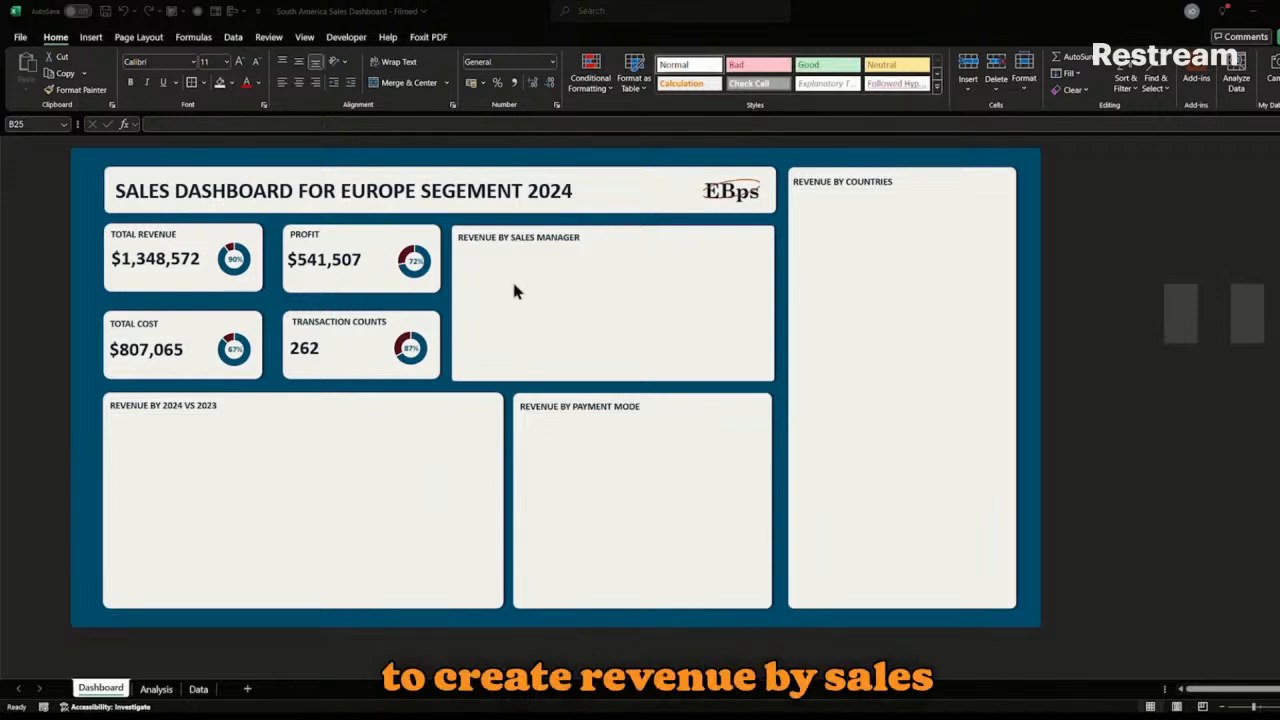
# - Insert the recommended clustered column chart from the Revenue By Sales Manager pivot rows on the Analysis sheet
pyautogui.click(150, 693)
pyautogui.click(154, 690)
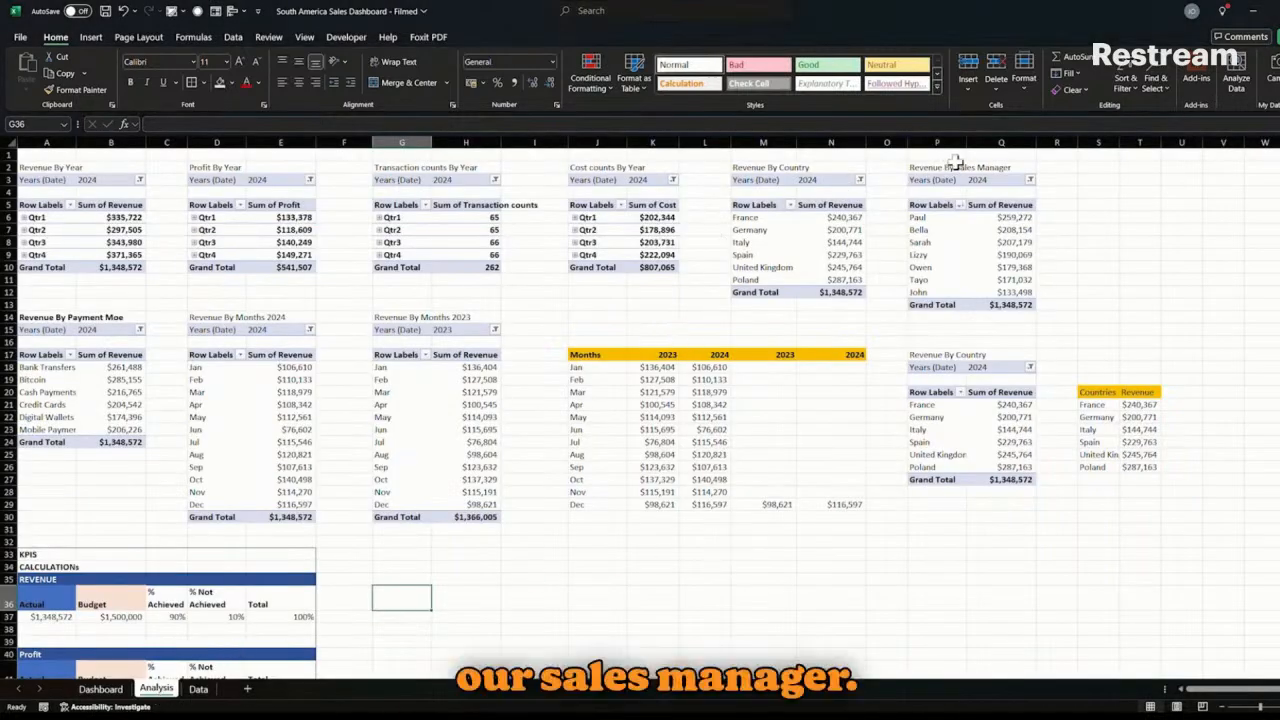
pyautogui.moveTo(912, 217); pyautogui.dragTo(912, 292)
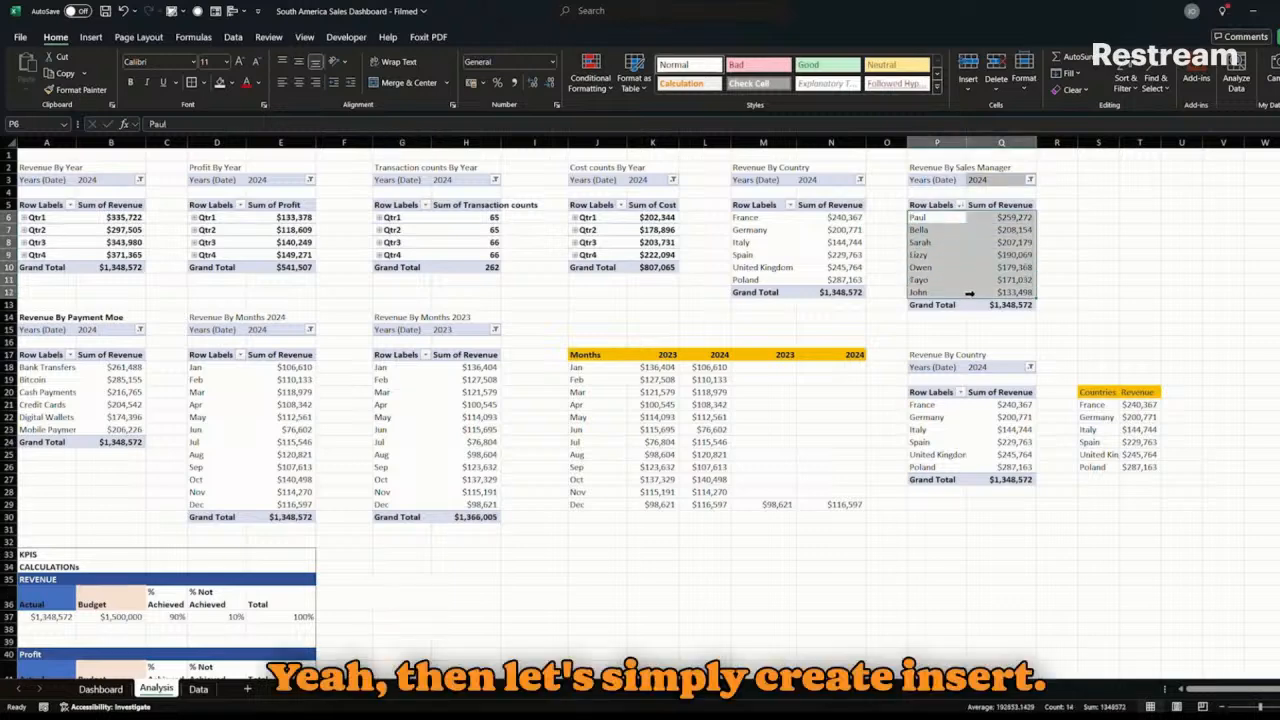
pyautogui.click(90, 36)
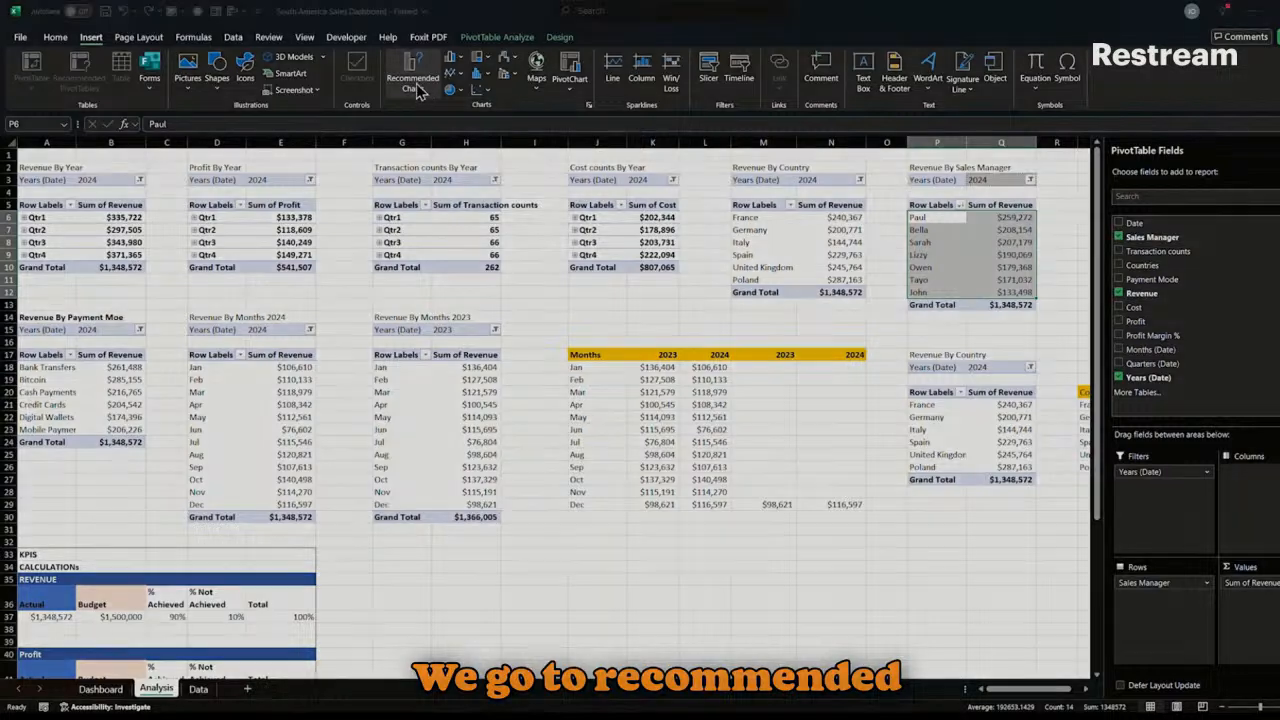
pyautogui.click(418, 90)
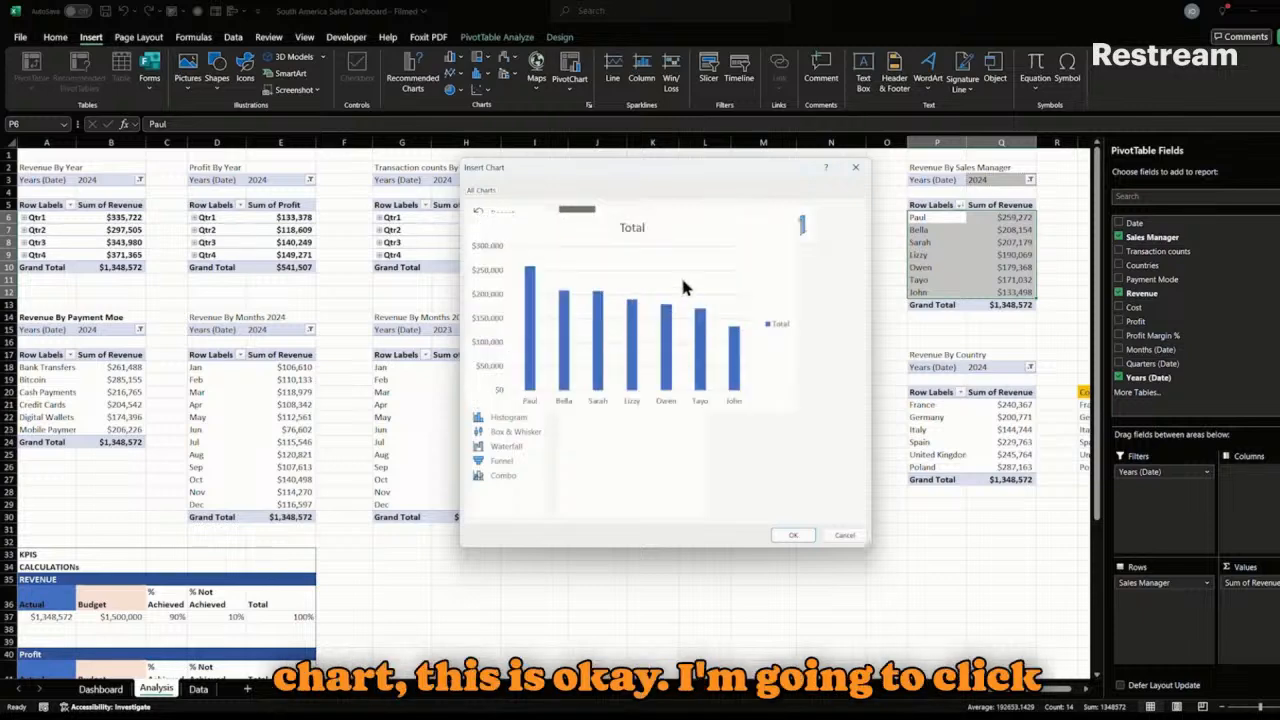
pyautogui.click(793, 535)
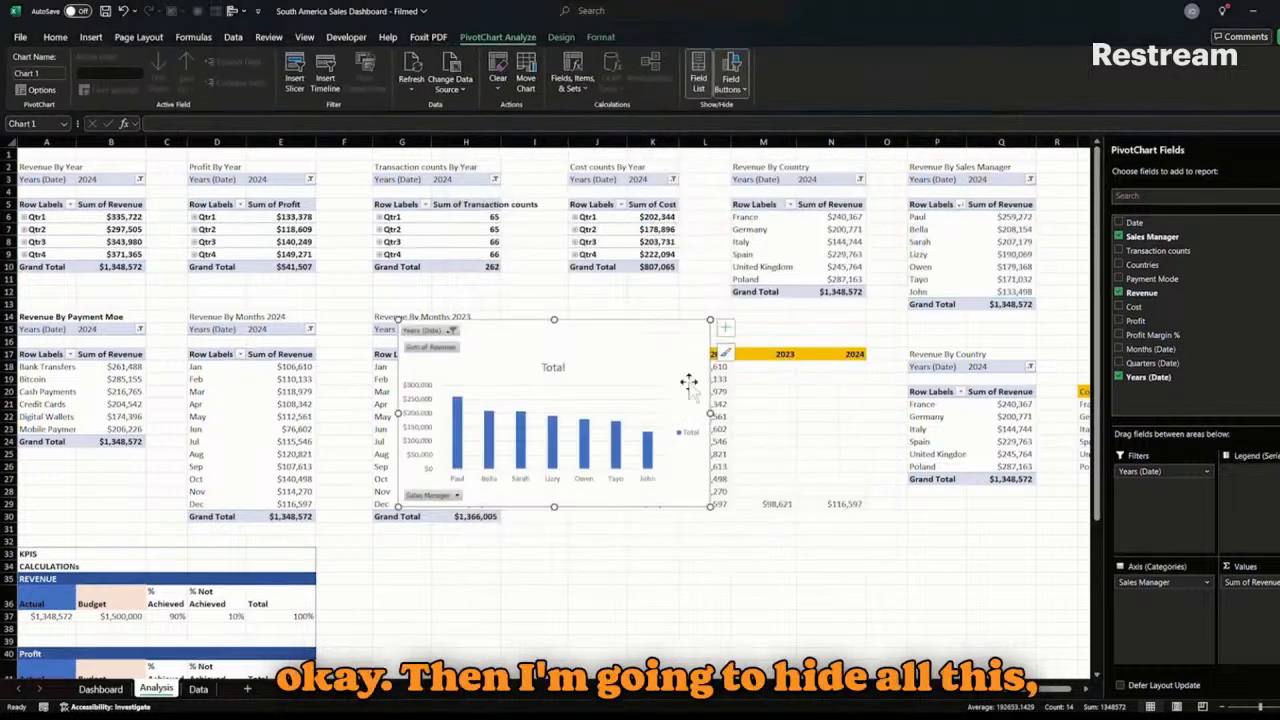
# - Hide all field buttons on the sales manager chart and delete its title
pyautogui.rightClick(447, 349)
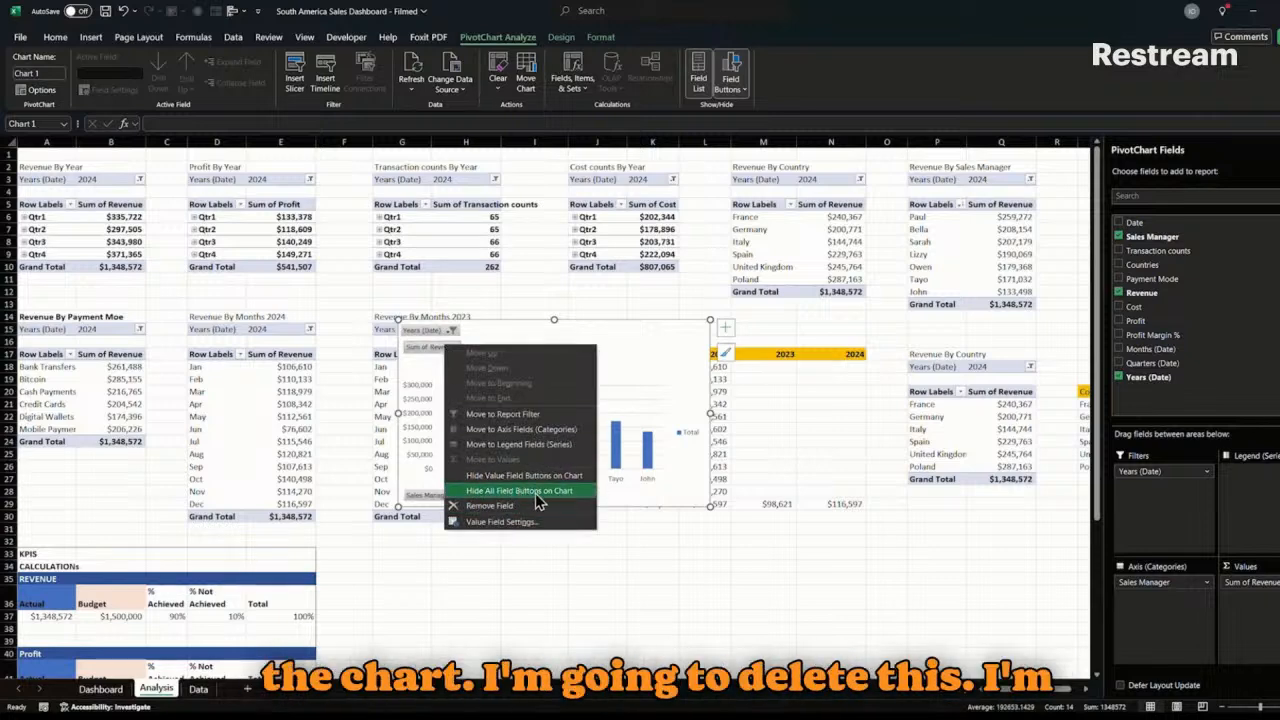
pyautogui.click(535, 491)
pyautogui.click(556, 336)
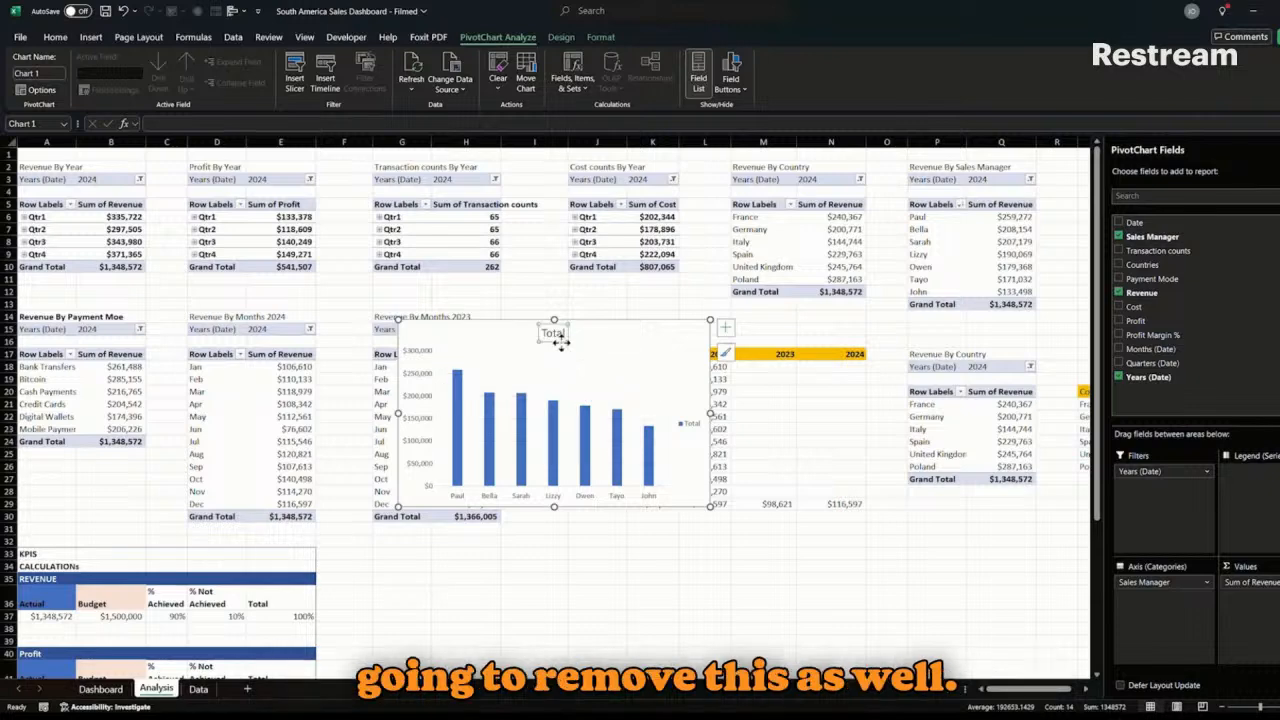
pyautogui.press('Delete')
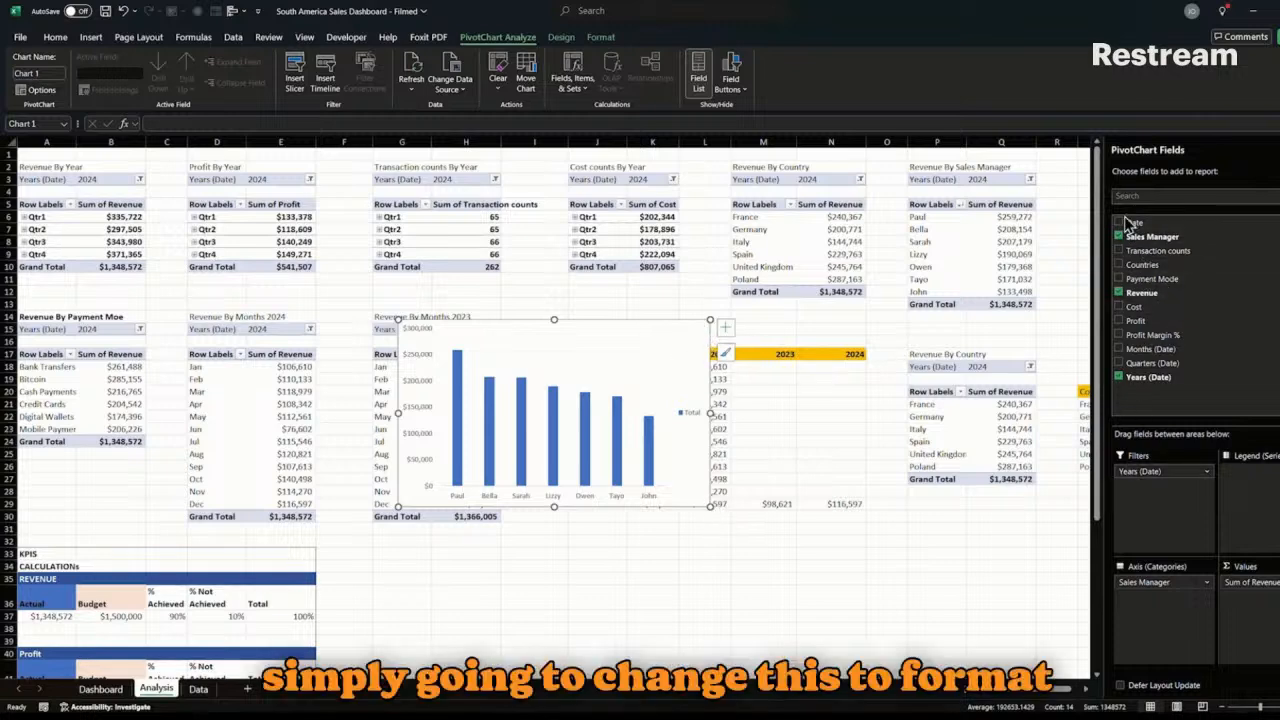
# - Format the sales manager chart's plot area with no fill and no border line
pyautogui.rightClick(588, 348)
pyautogui.click(637, 466)
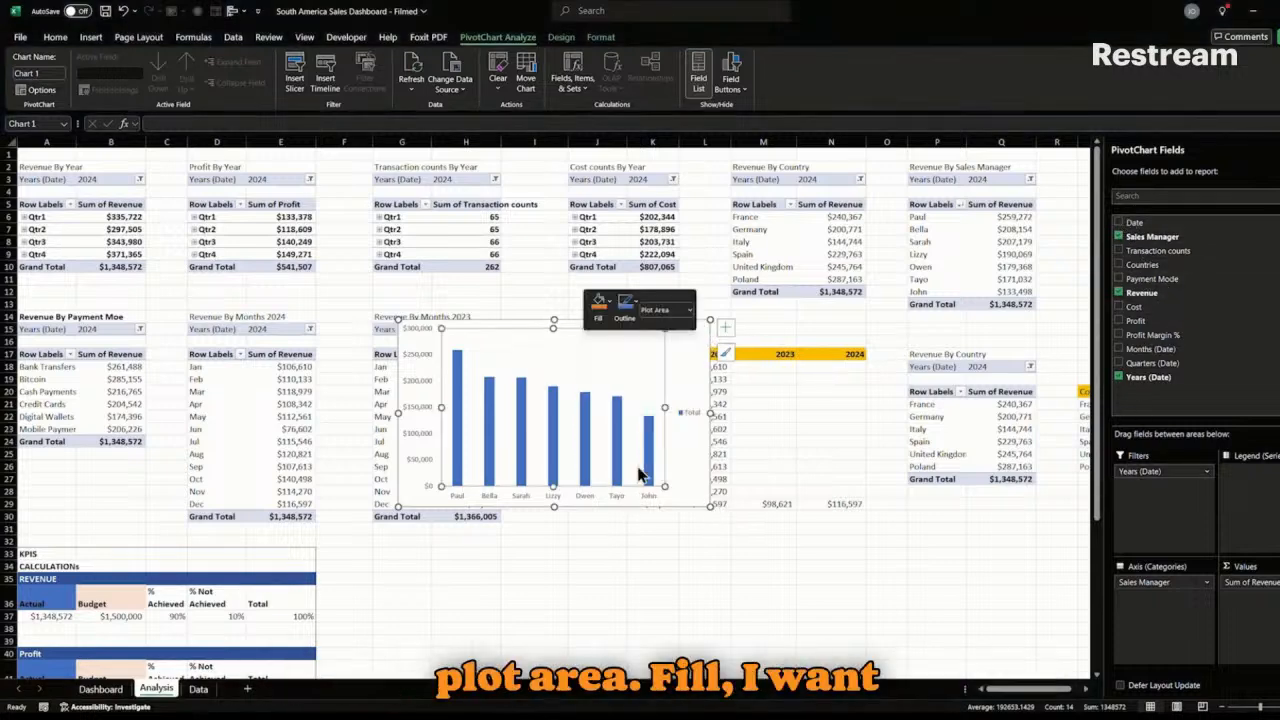
pyautogui.click(1148, 233)
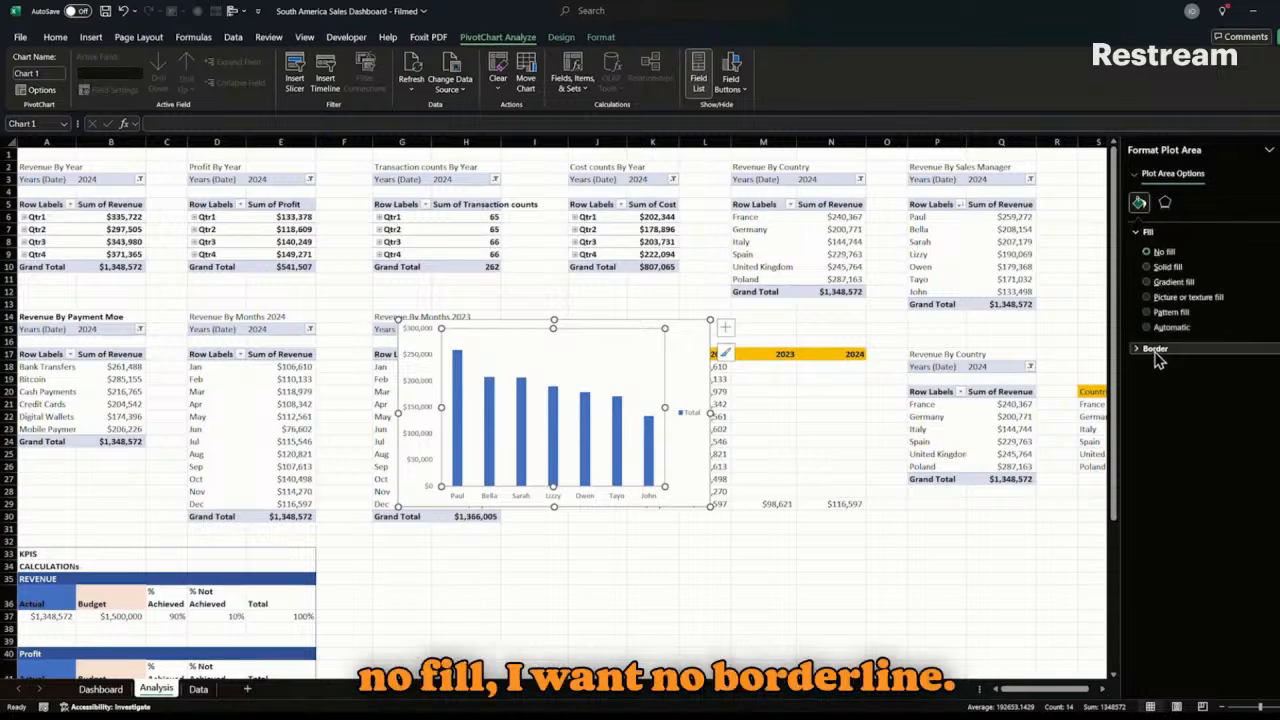
pyautogui.click(1153, 349)
pyautogui.click(1163, 370)
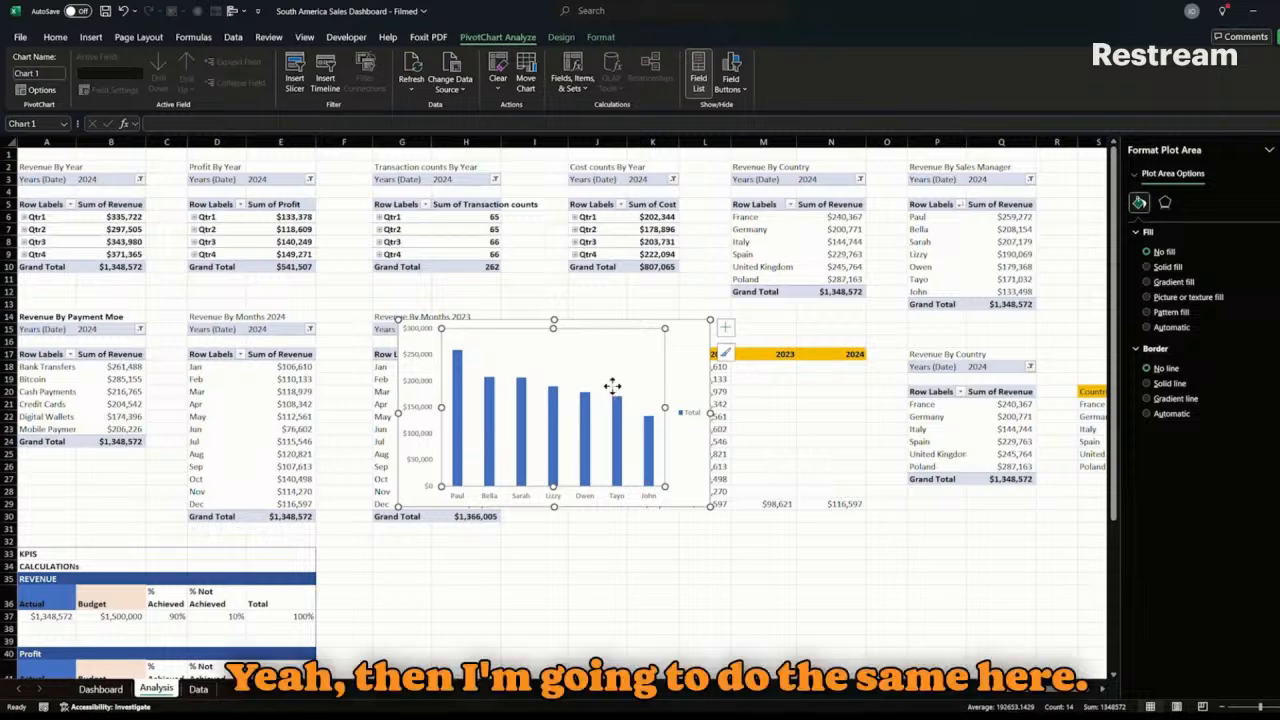
# - Set the chart area to no fill and no border line, and delete the legend
pyautogui.click(693, 372)
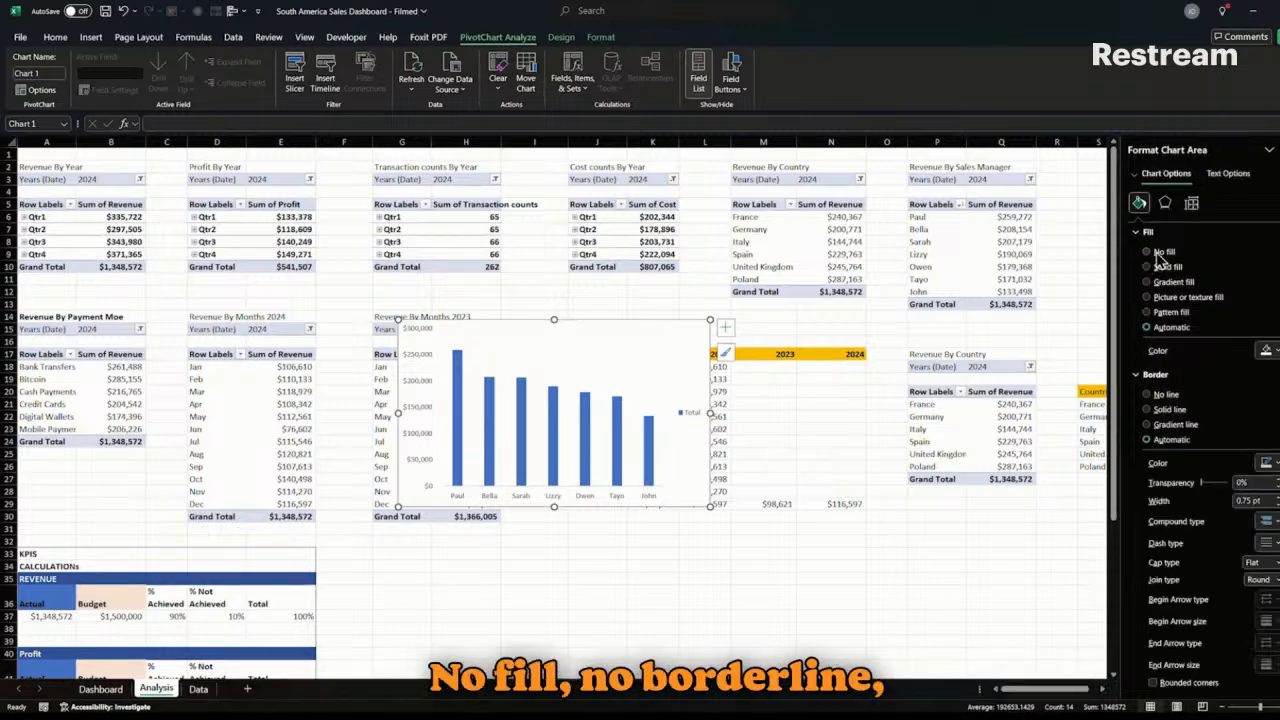
pyautogui.click(1160, 252)
pyautogui.click(1160, 370)
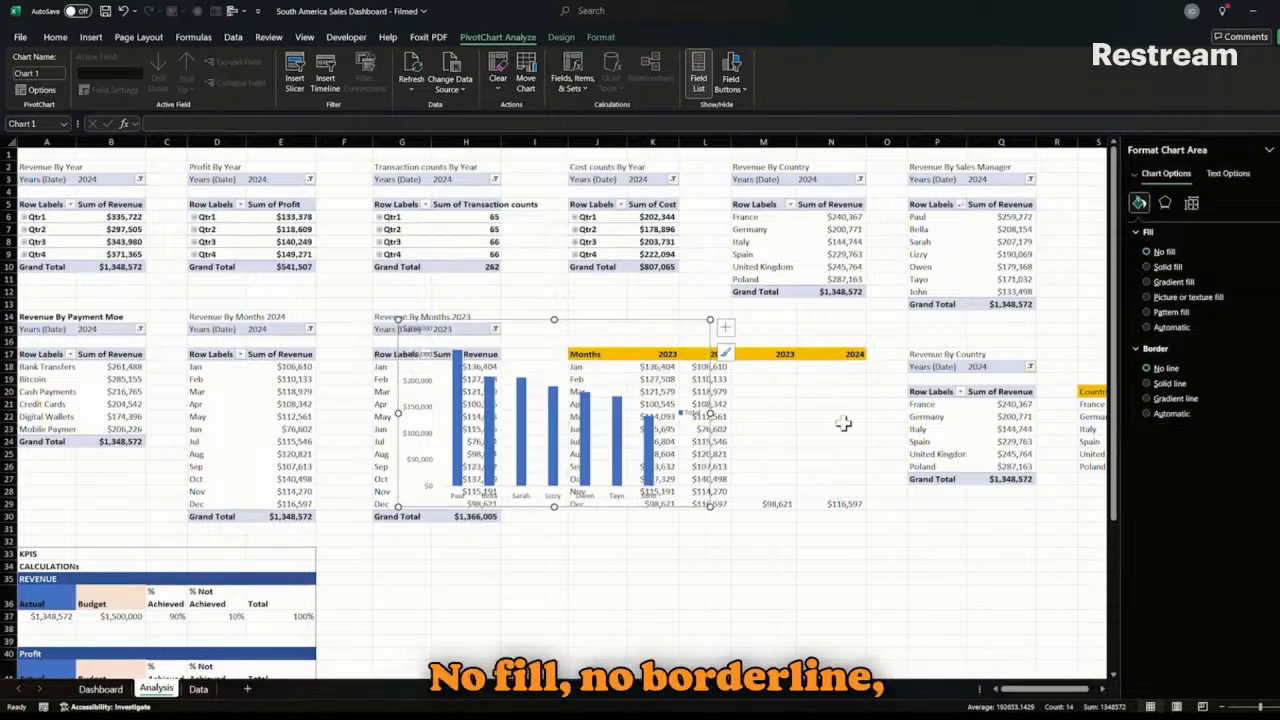
pyautogui.click(693, 415)
pyautogui.press('Delete')
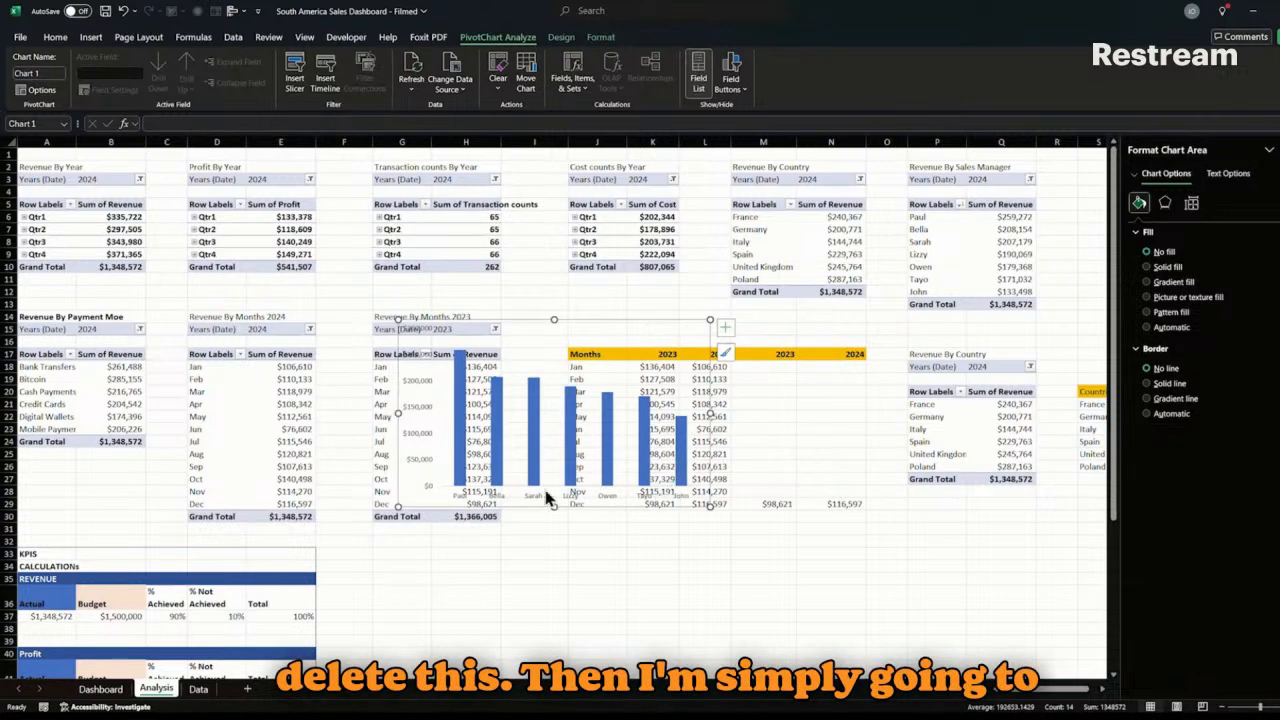
# - Cut the column chart from the Analysis sheet and paste it into the Revenue by Sales Manager card on the Dashboard
pyautogui.press('Delete')
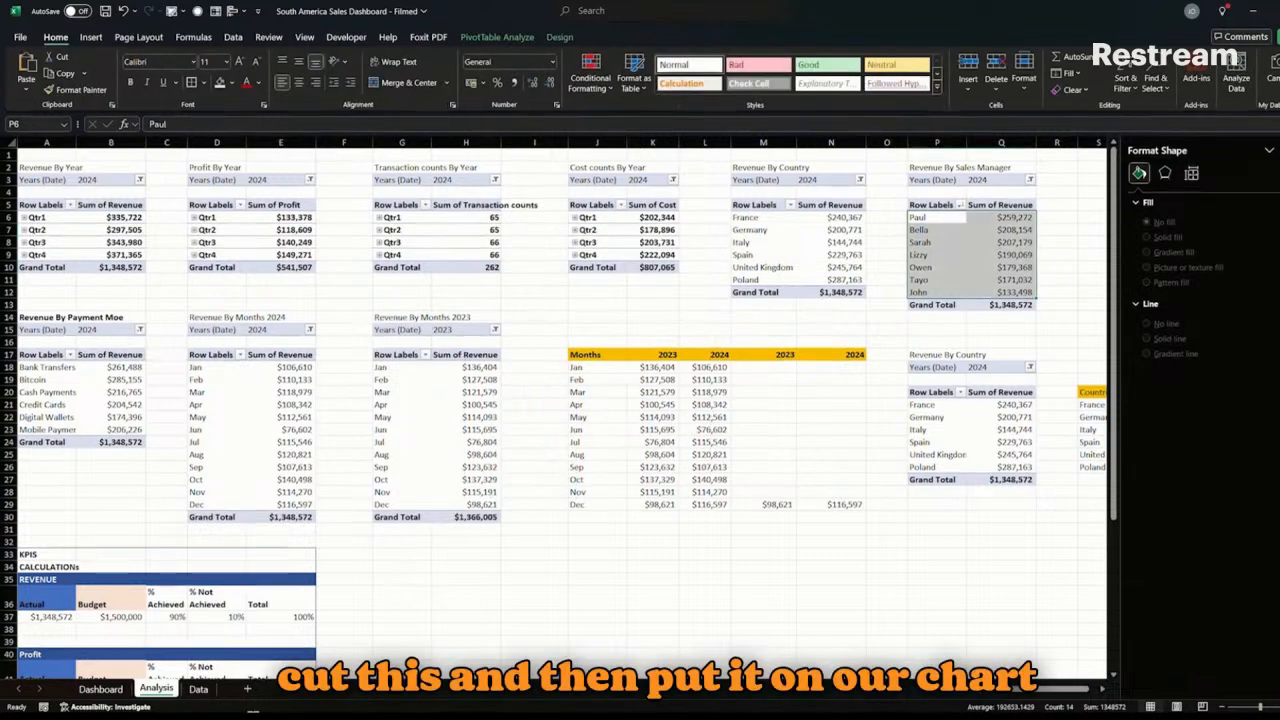
pyautogui.click(101, 689)
pyautogui.click(617, 318)
pyautogui.hotkey('ctrl', 'v')
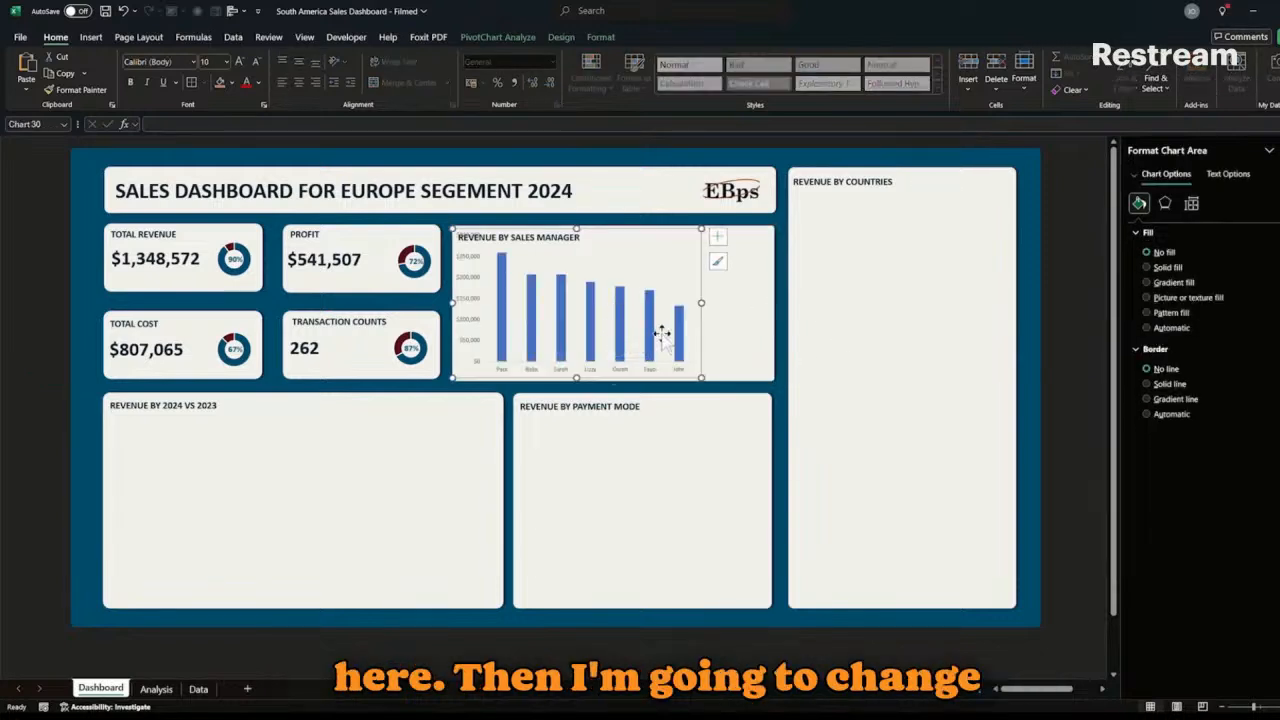
# - Give the chart's columns a solid dark red fill without a border line, and widen the chart to span the card
pyautogui.click(679, 345)
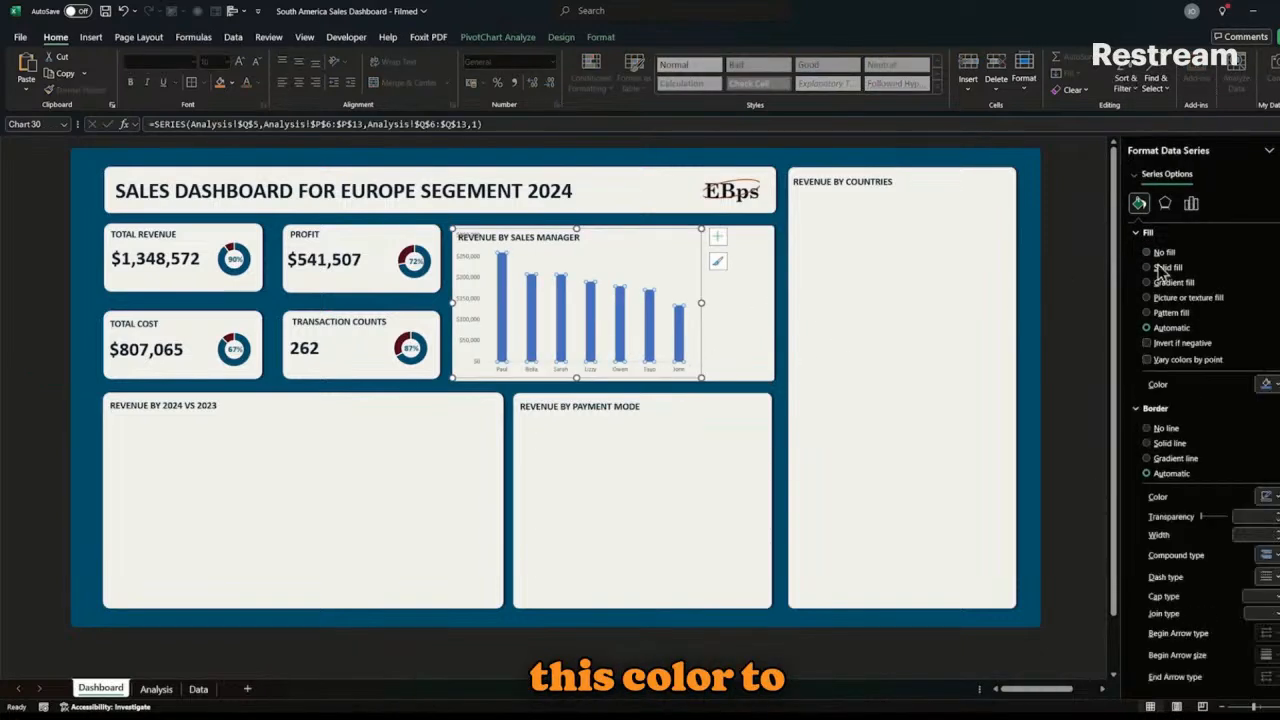
pyautogui.click(1266, 384)
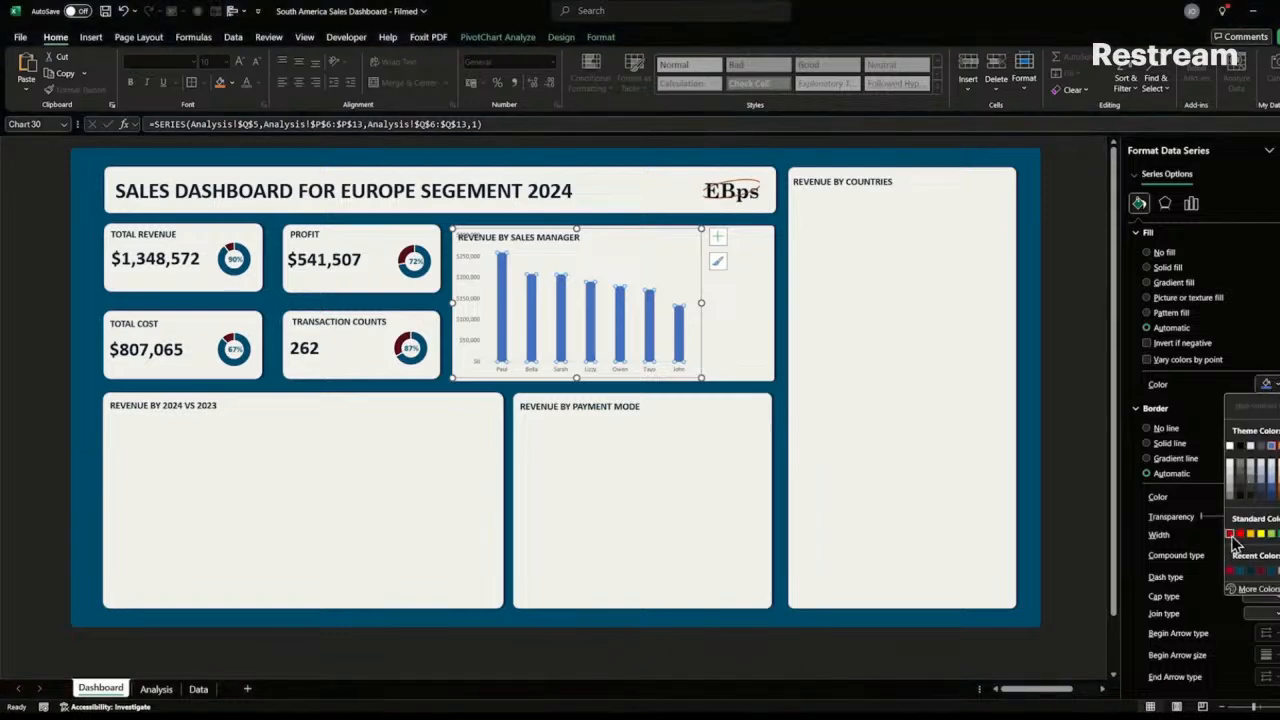
pyautogui.click(1229, 572)
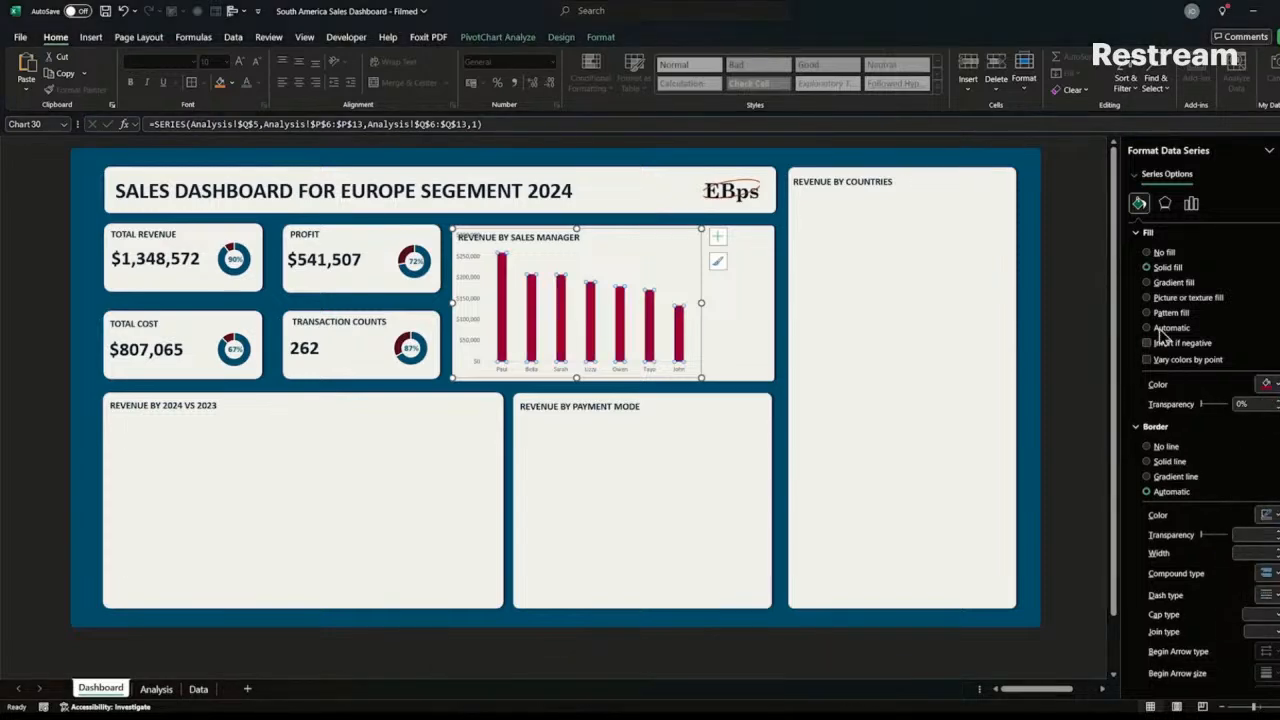
pyautogui.click(1163, 446)
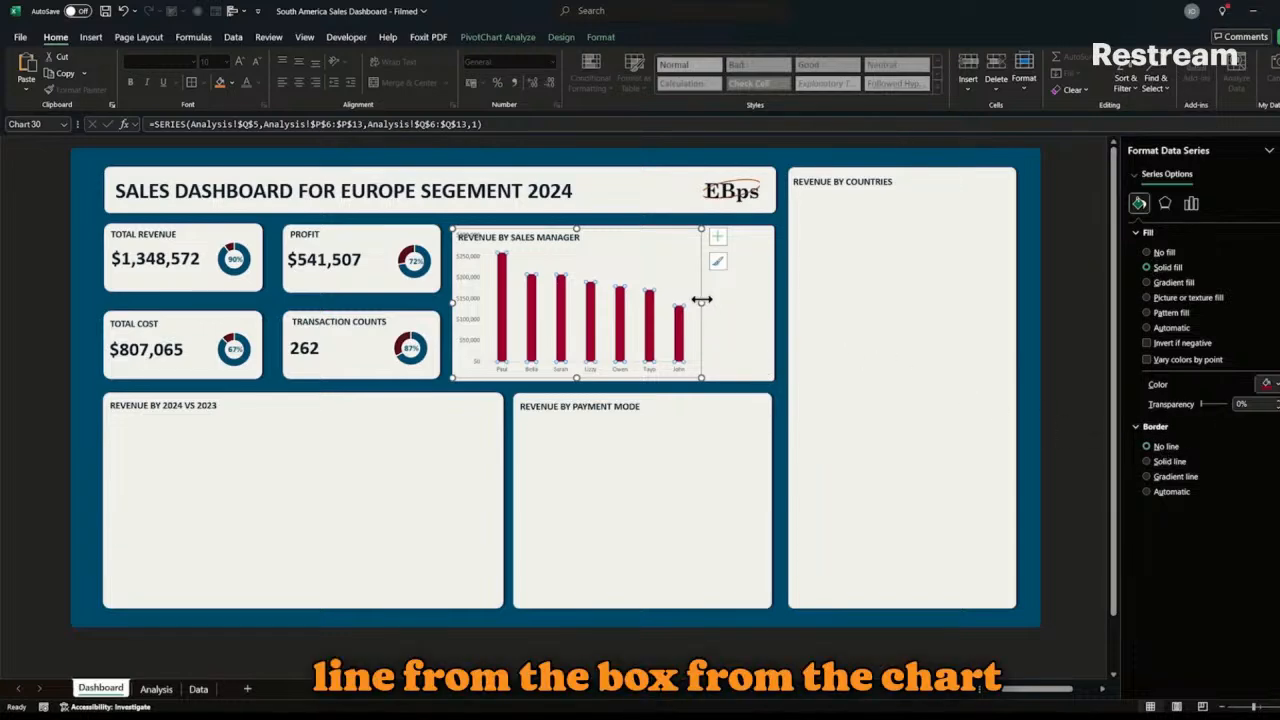
pyautogui.moveTo(702, 300); pyautogui.dragTo(758, 302)
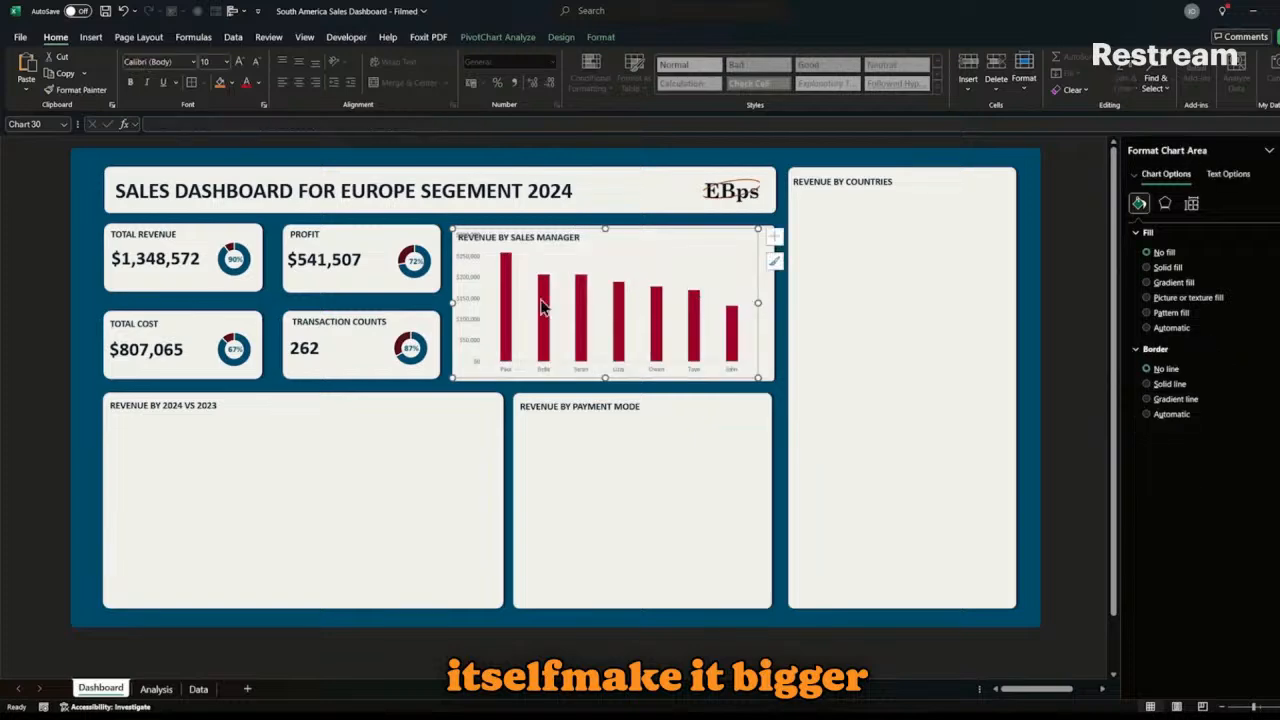
# - Set the sales manager chart's value axis display units to Thousands and delete the display units label
pyautogui.click(467, 300)
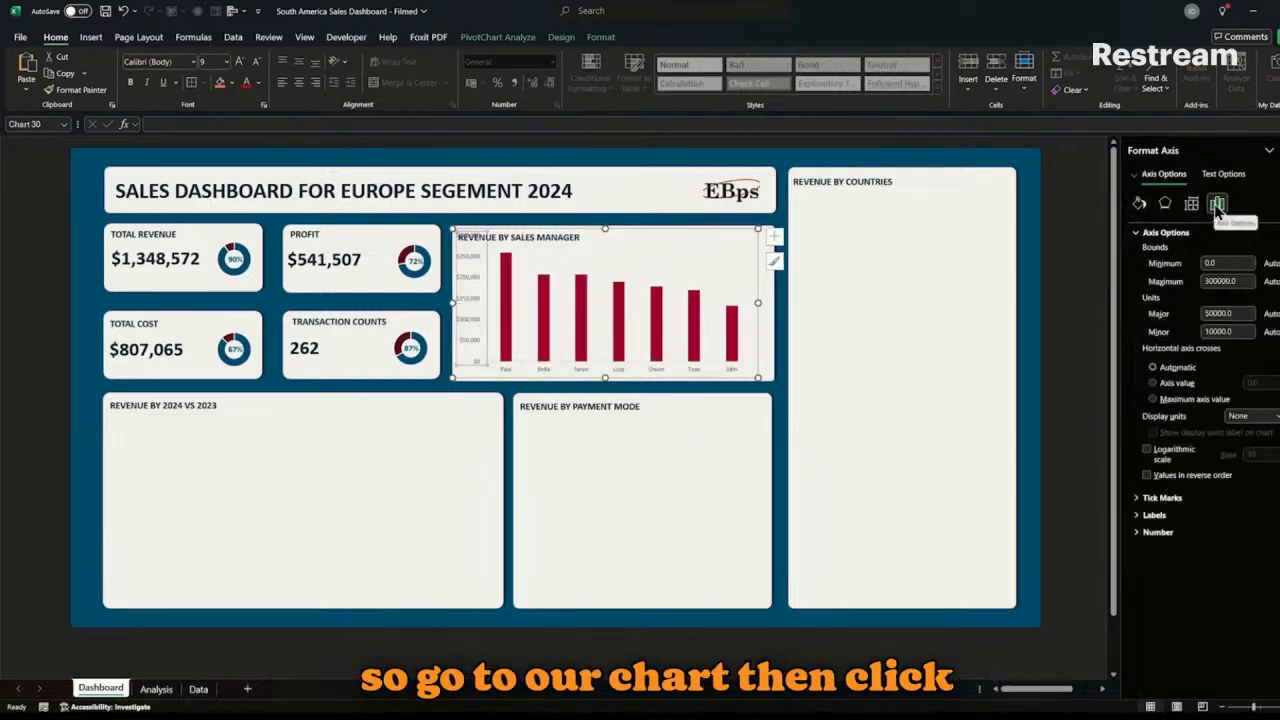
pyautogui.click(1276, 420)
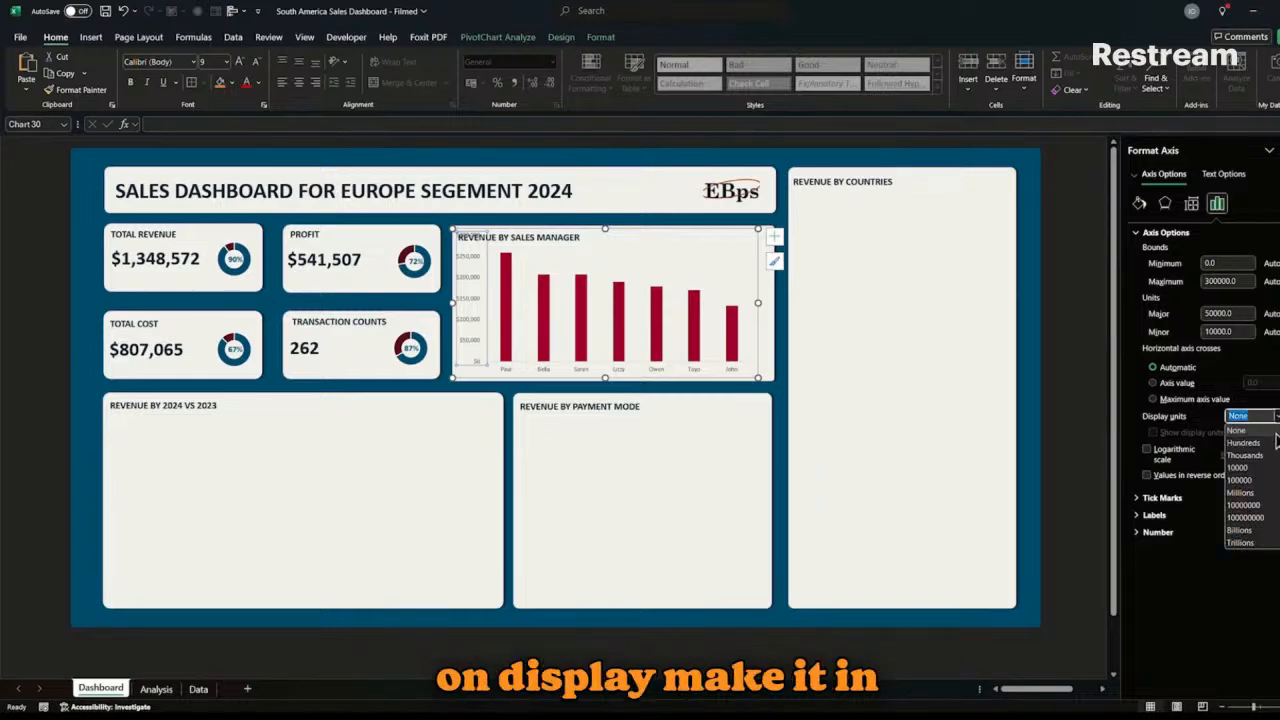
pyautogui.click(1248, 498)
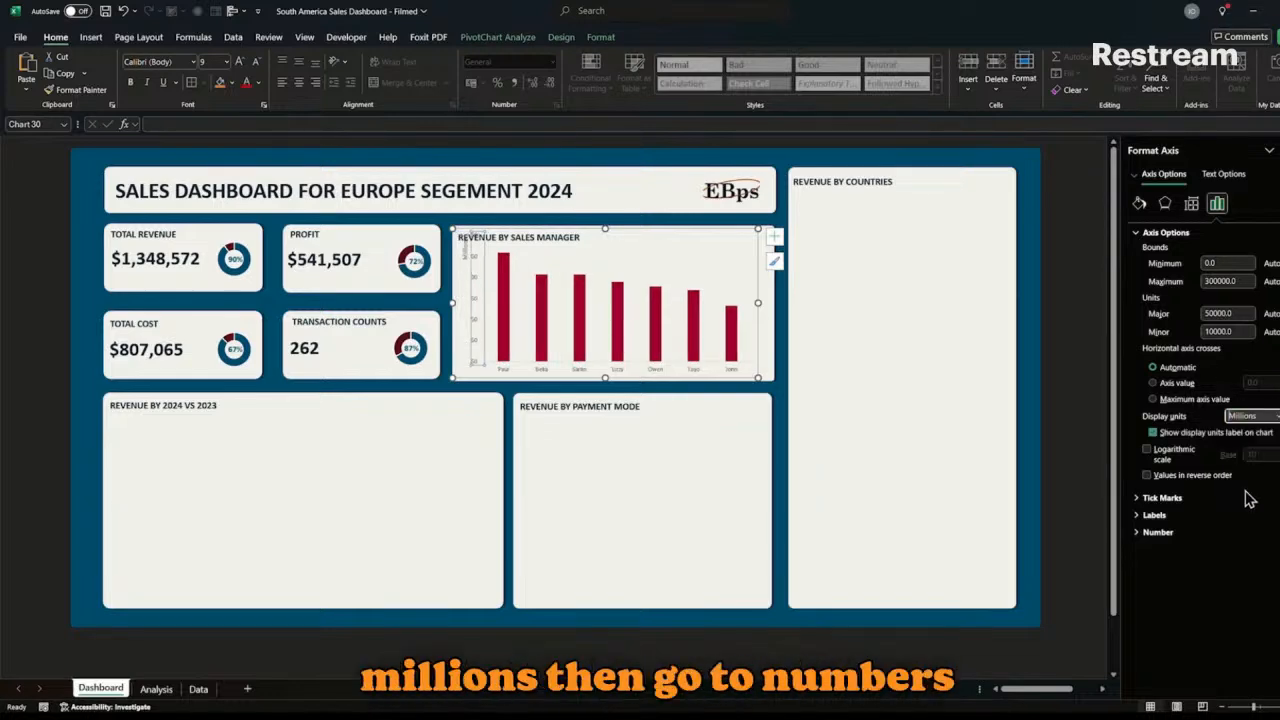
pyautogui.click(1140, 534)
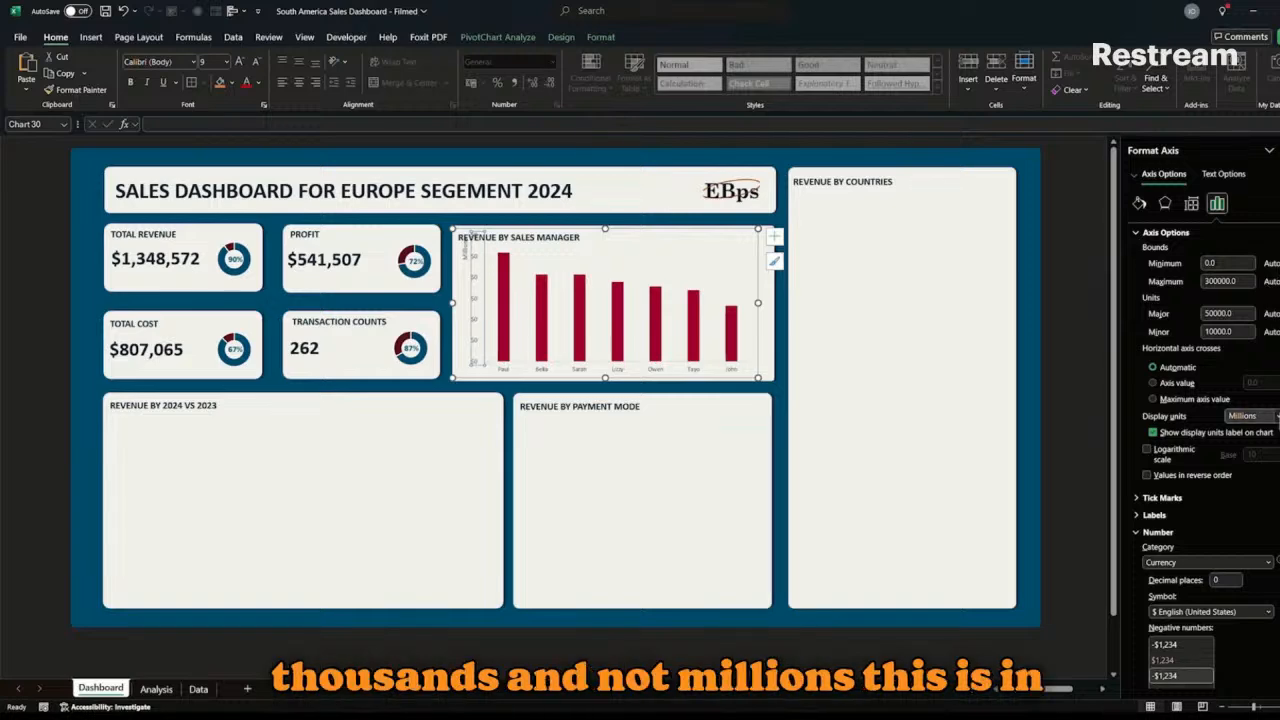
pyautogui.click(1250, 415)
pyautogui.click(1246, 464)
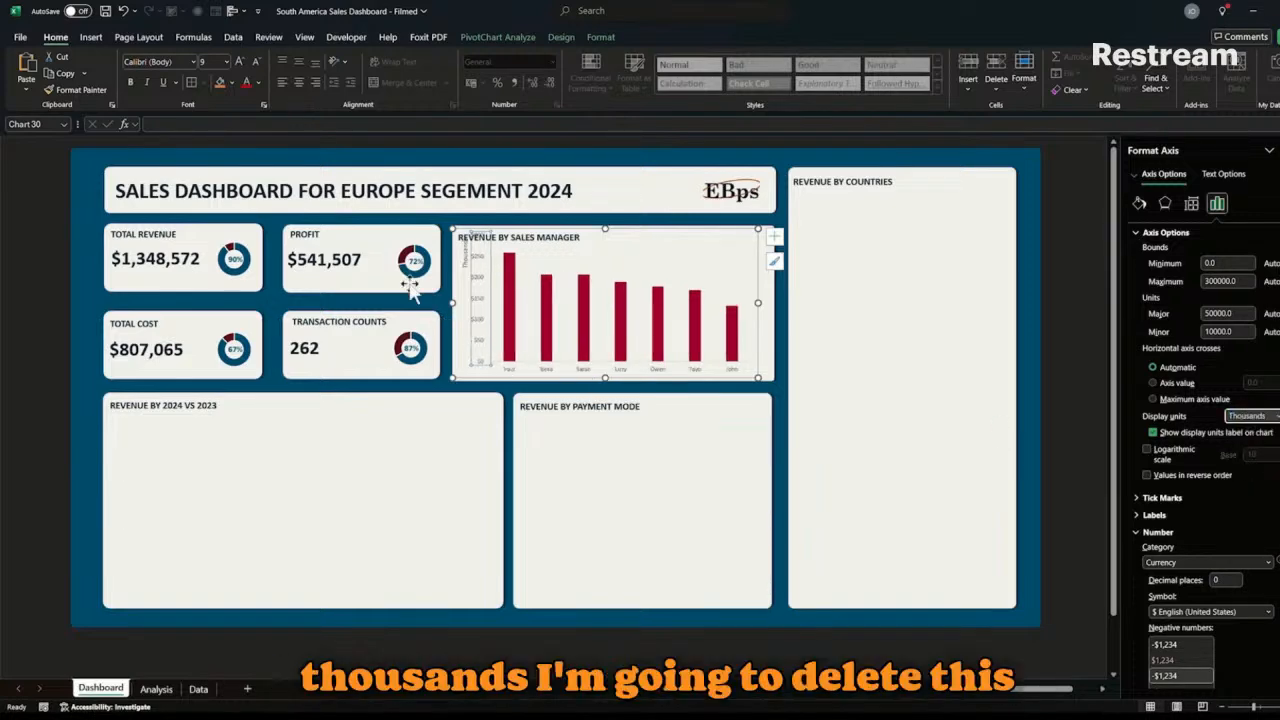
pyautogui.click(464, 259)
pyautogui.press('Delete')
# - Lower the plot area's upper edge to clear the card title, and widen the sales manager chart to the card's right edge
pyautogui.click(613, 252)
pyautogui.moveTo(613, 235); pyautogui.dragTo(613, 248)
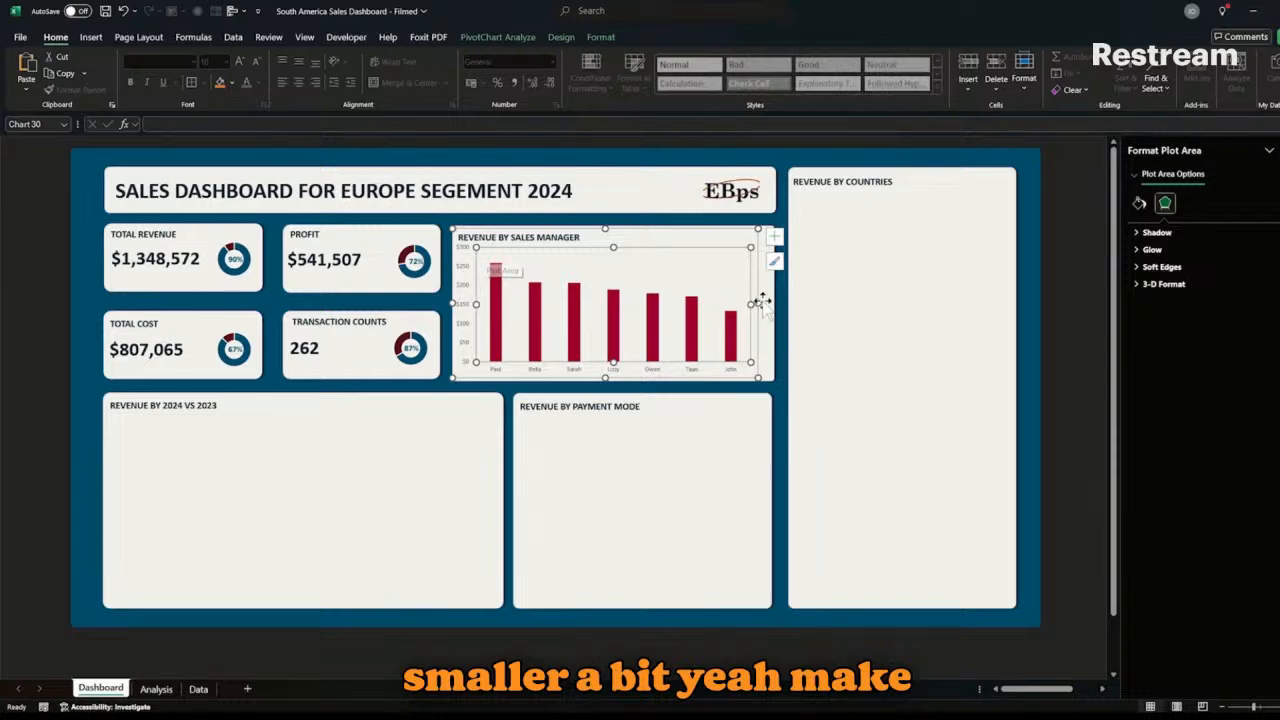
pyautogui.moveTo(757, 302); pyautogui.dragTo(769, 302)
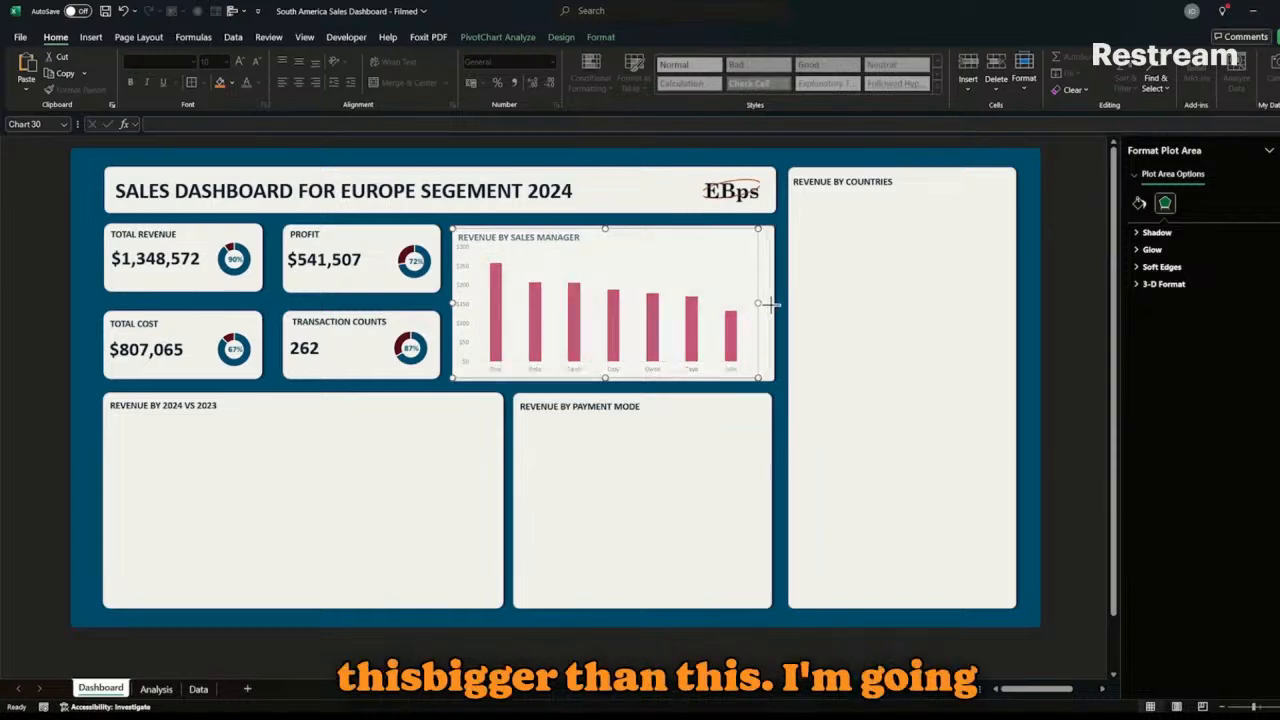
# - Set the gap width of the sales manager chart's columns to 109%
pyautogui.click(702, 320)
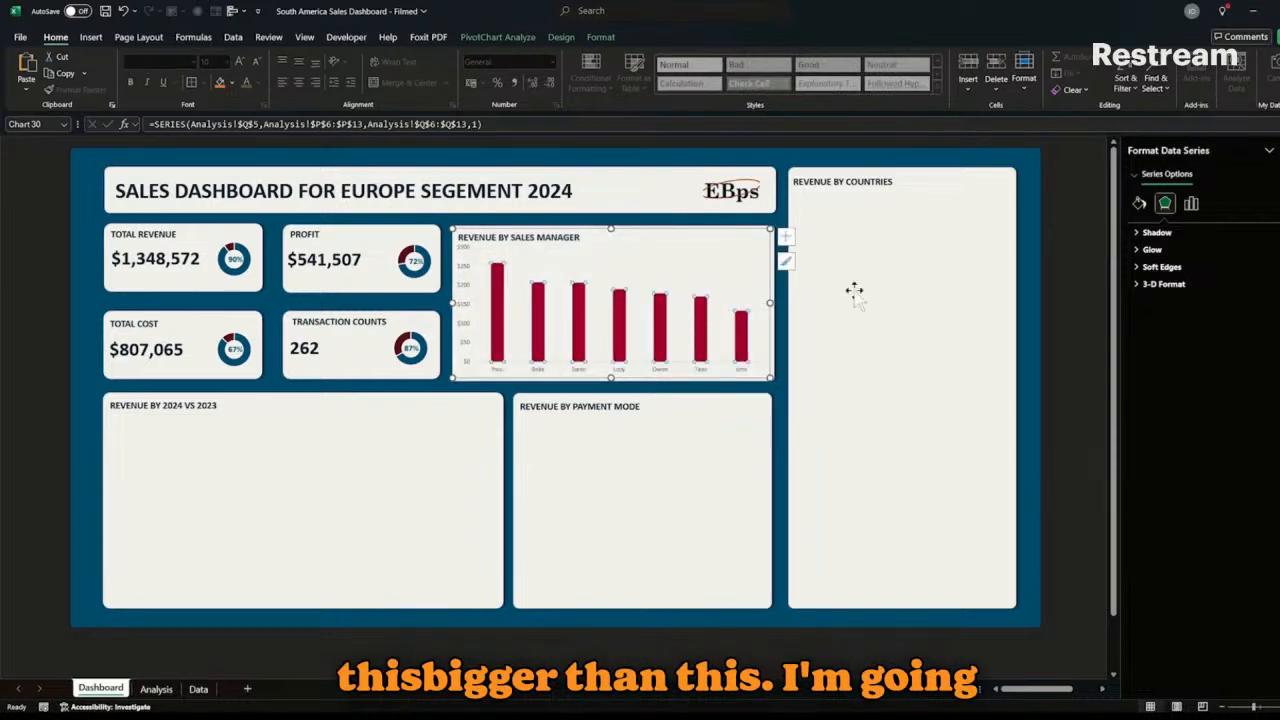
pyautogui.click(1191, 203)
pyautogui.moveTo(1212, 320); pyautogui.dragTo(1207, 326)
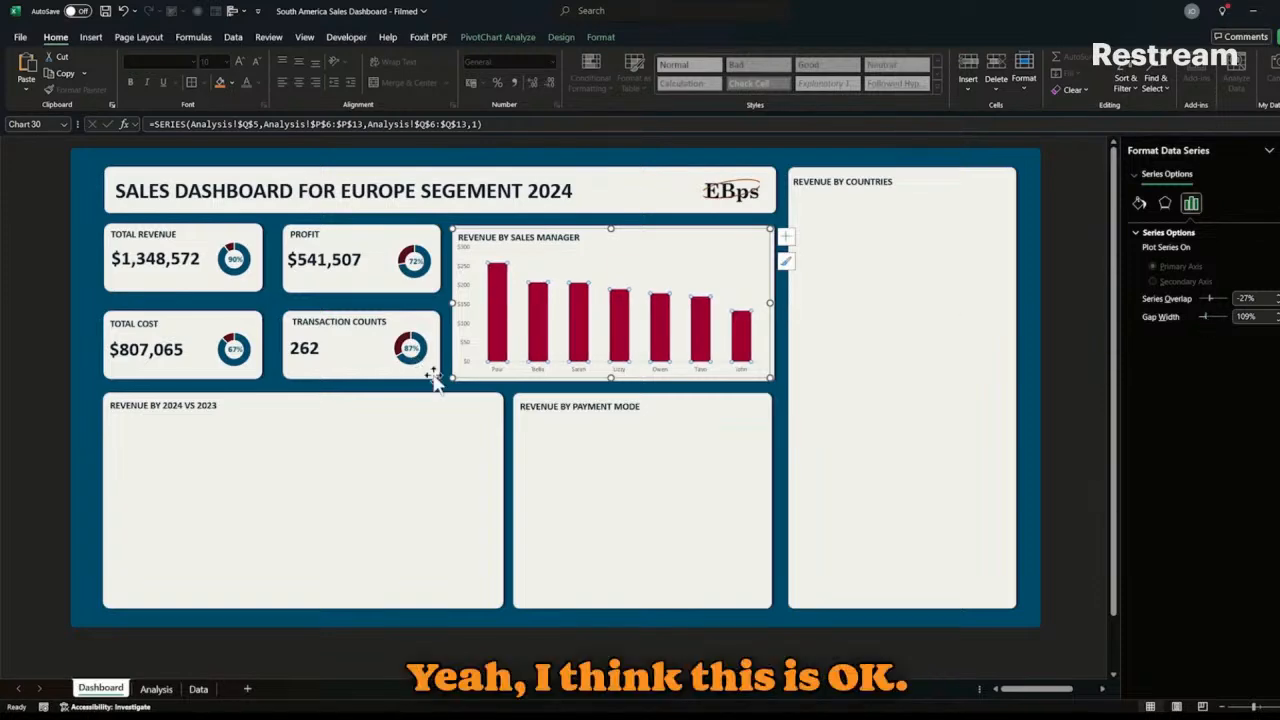
# - Make the sales manager names on the category axis bold, and delete the chart's value axis
pyautogui.click(501, 373)
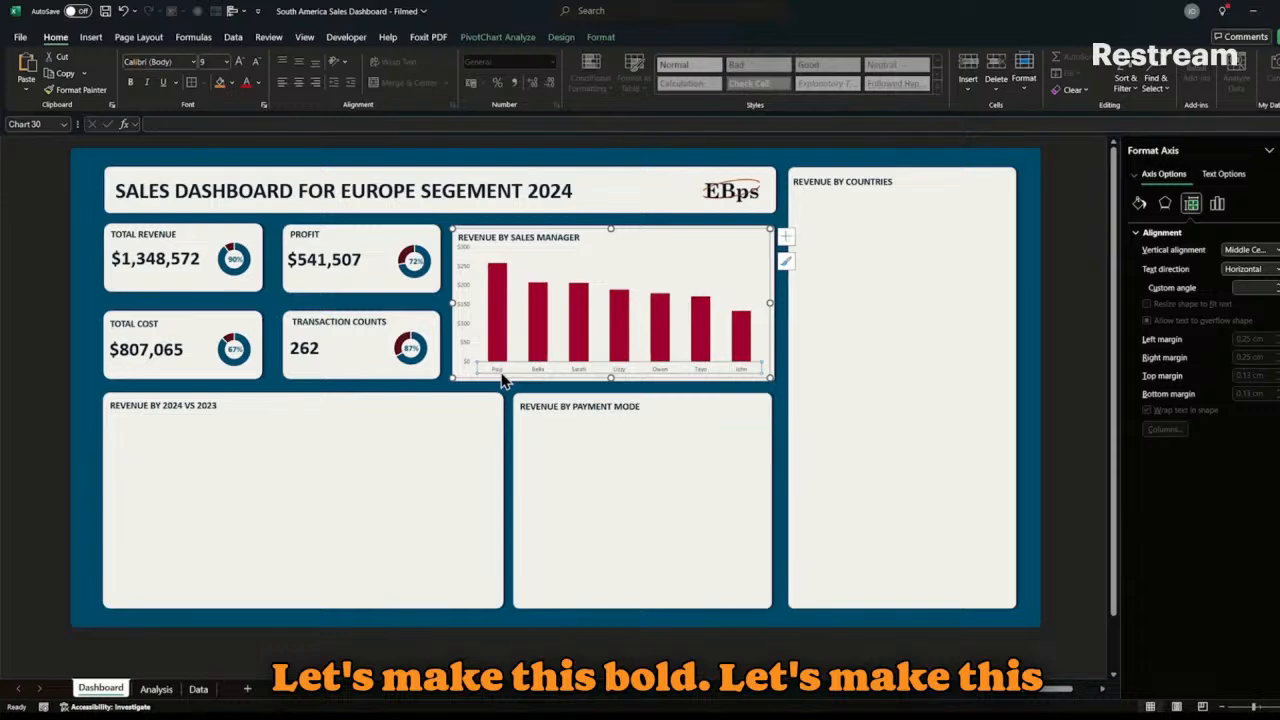
pyautogui.click(466, 334)
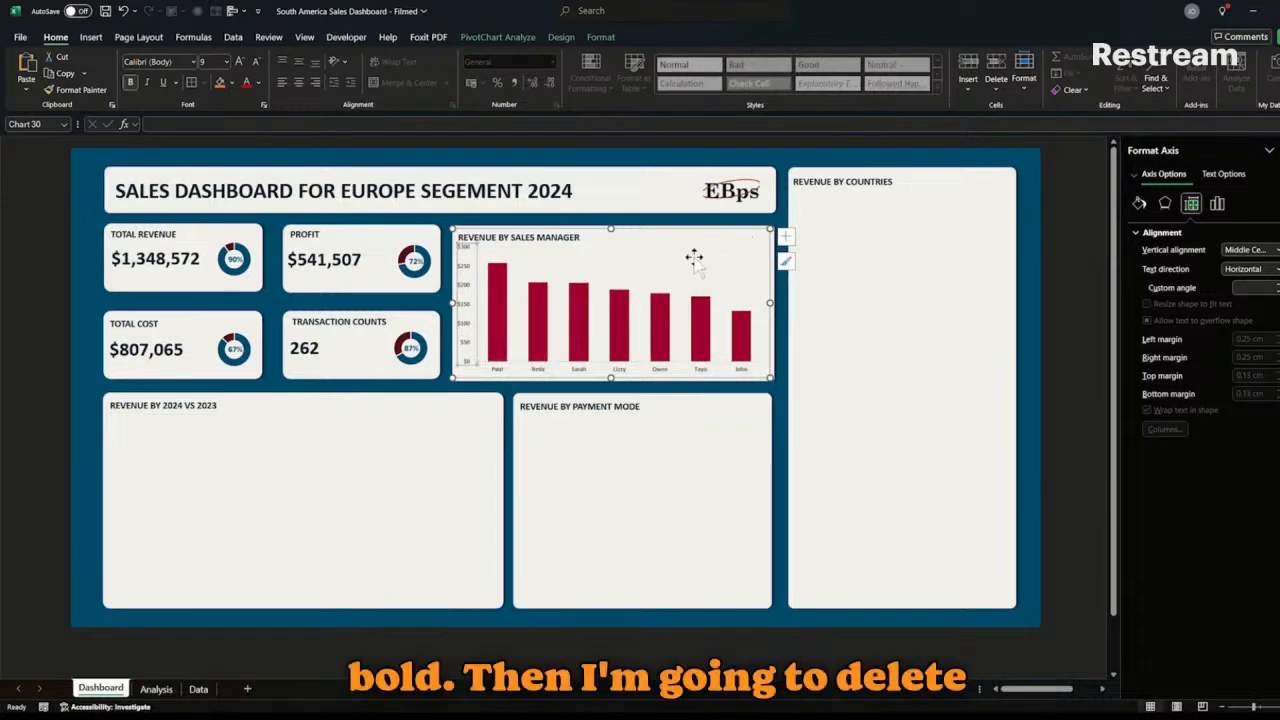
pyautogui.press('Delete')
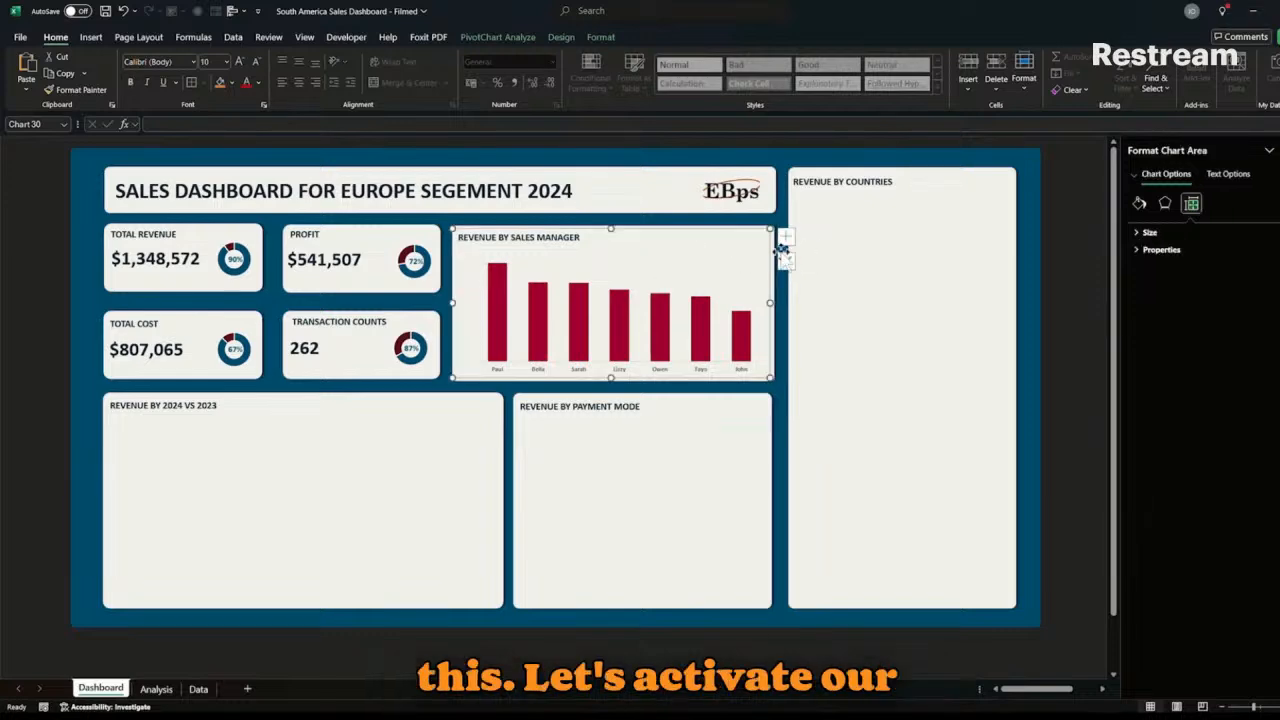
# - Add data labels at the outside end of the sales manager chart's columns
pyautogui.click(786, 237)
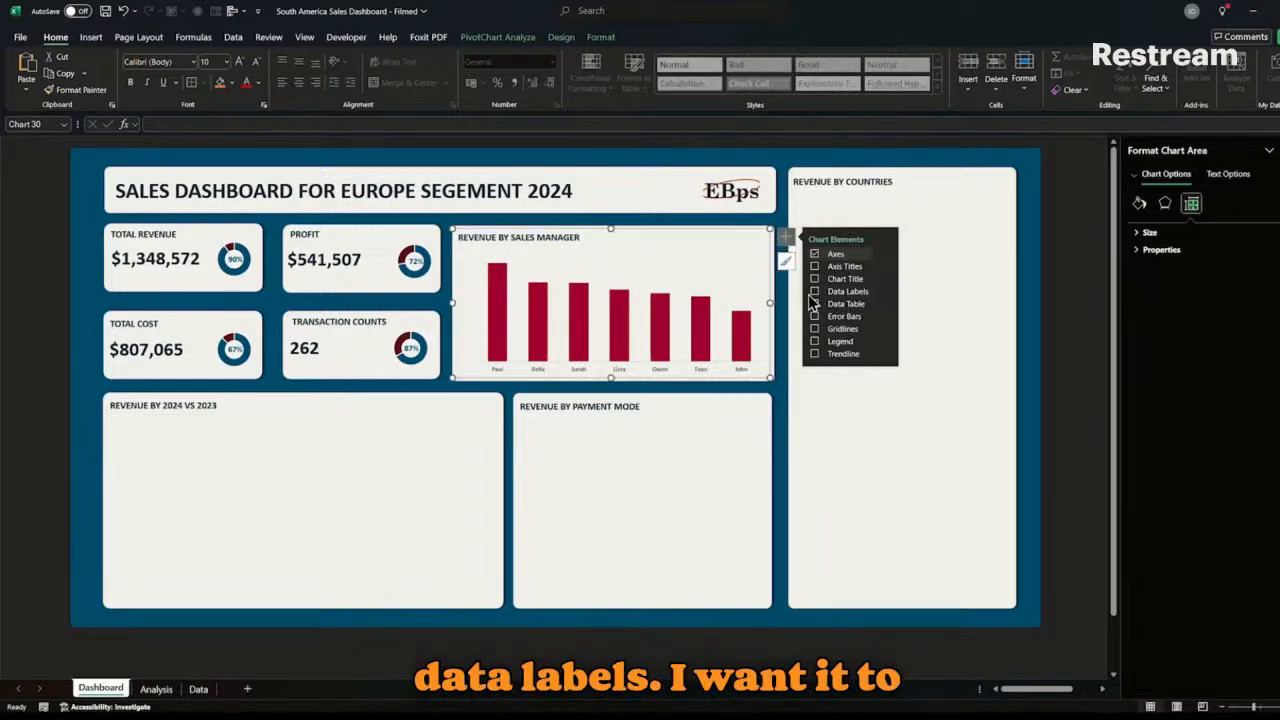
pyautogui.click(816, 292)
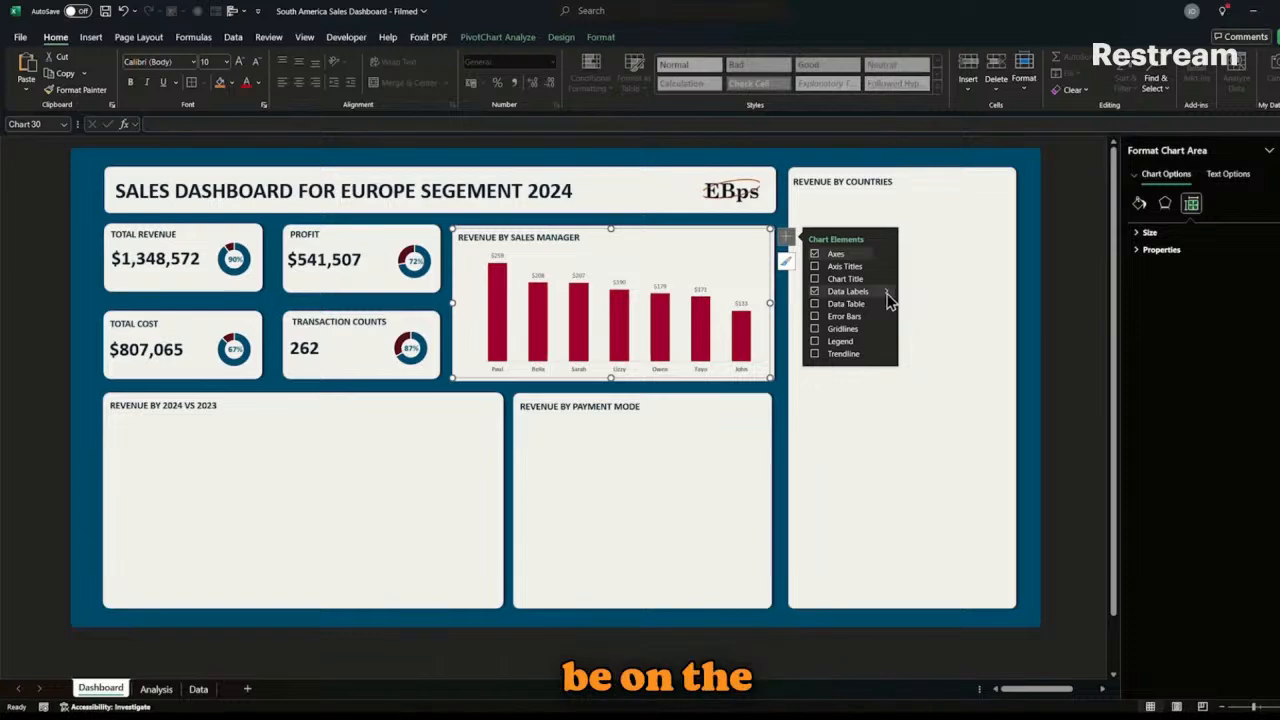
pyautogui.moveTo(889, 300)
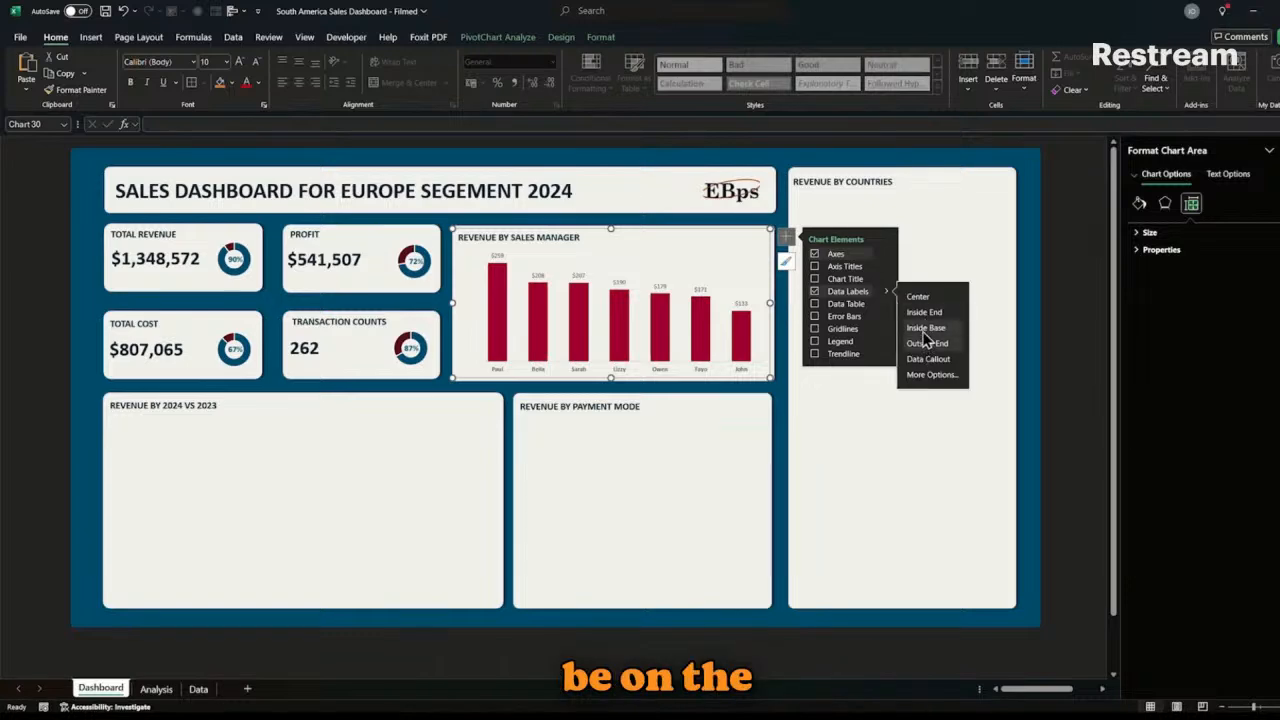
# - Give the sales manager chart's data labels the custom number format $#"K"
pyautogui.click(492, 256)
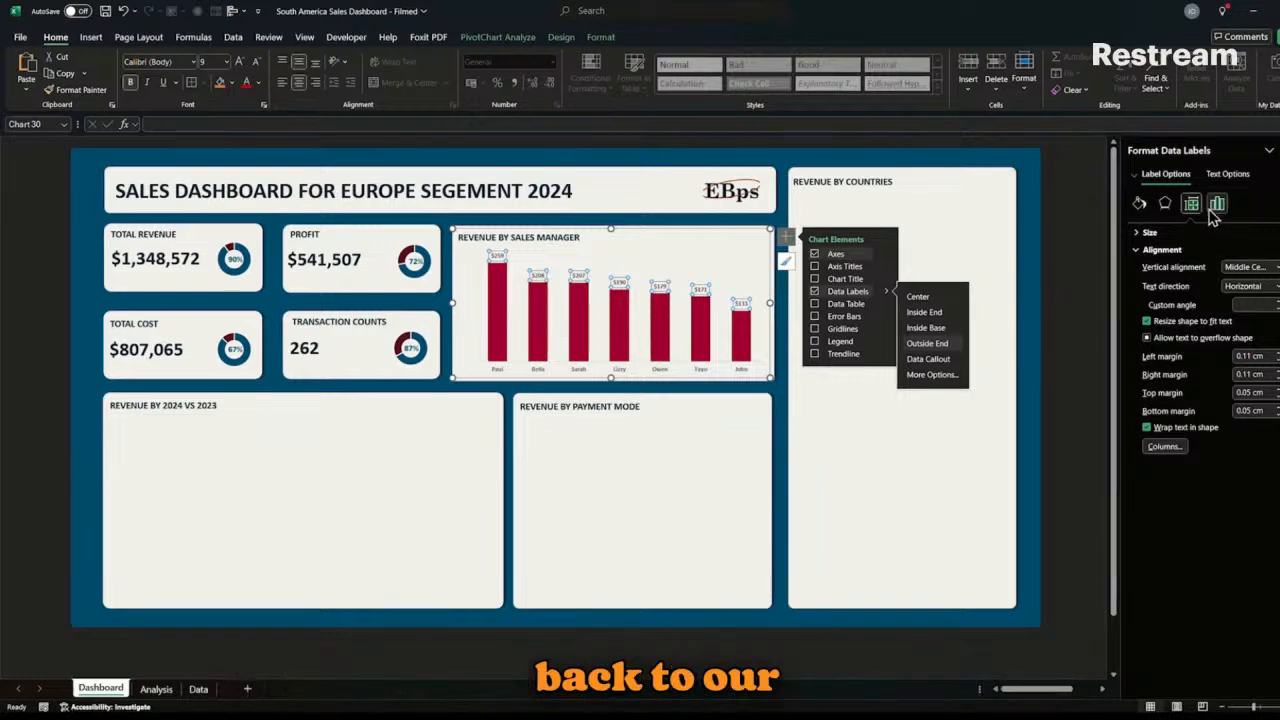
pyautogui.click(1215, 207)
pyautogui.click(1160, 250)
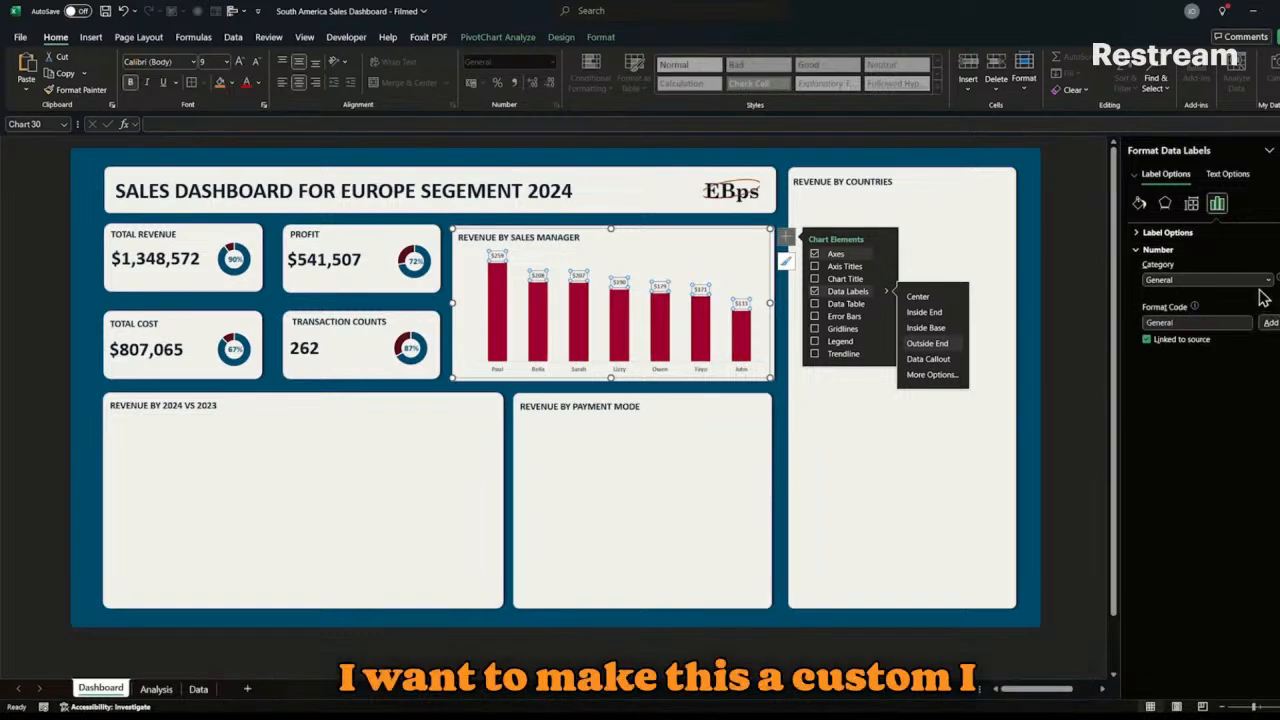
pyautogui.click(1265, 281)
pyautogui.click(1164, 436)
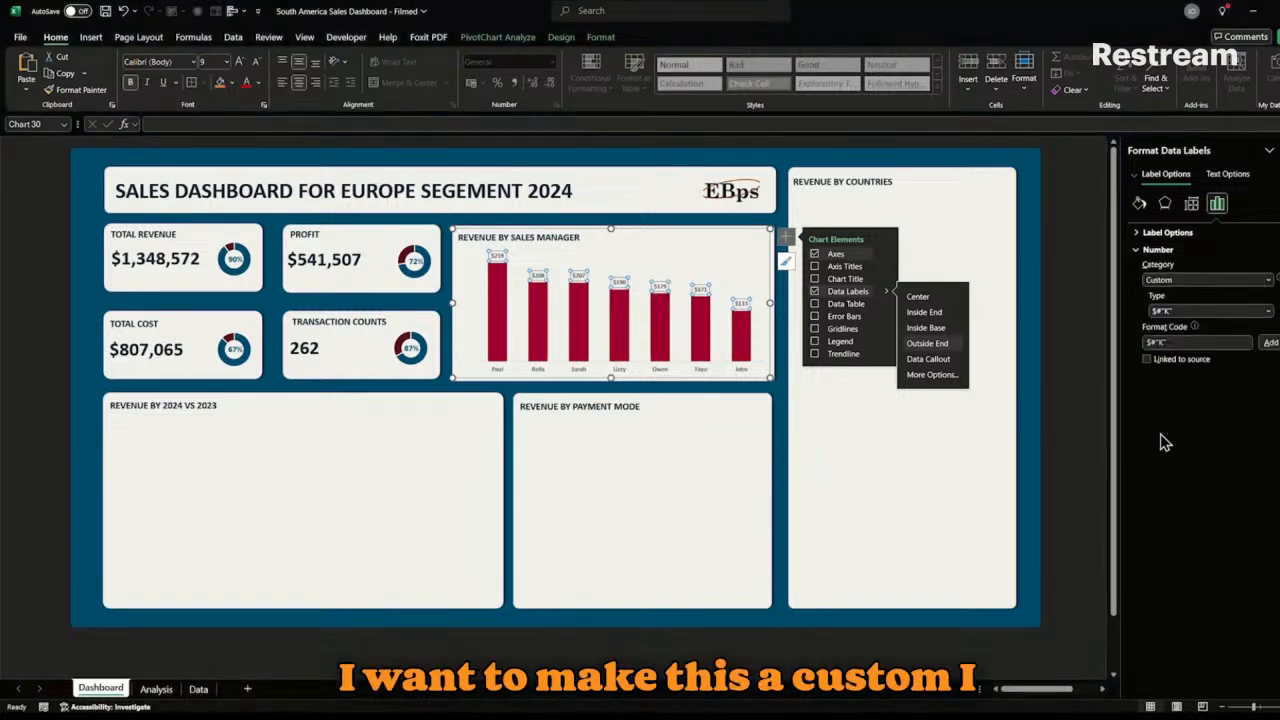
pyautogui.moveTo(1190, 345); pyautogui.dragTo(1124, 358)
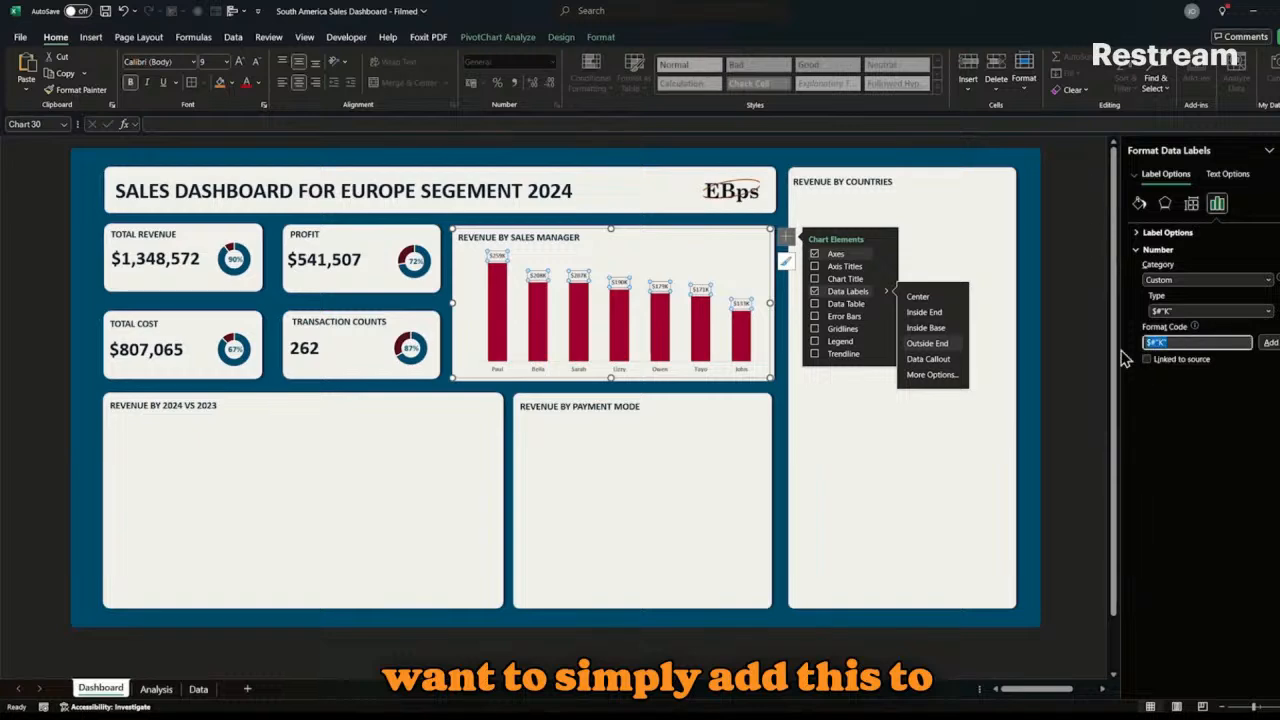
pyautogui.click(1271, 343)
# - Extend the sales manager chart's plot area to the left edge of the chart, and deselect the chart
pyautogui.click(545, 256)
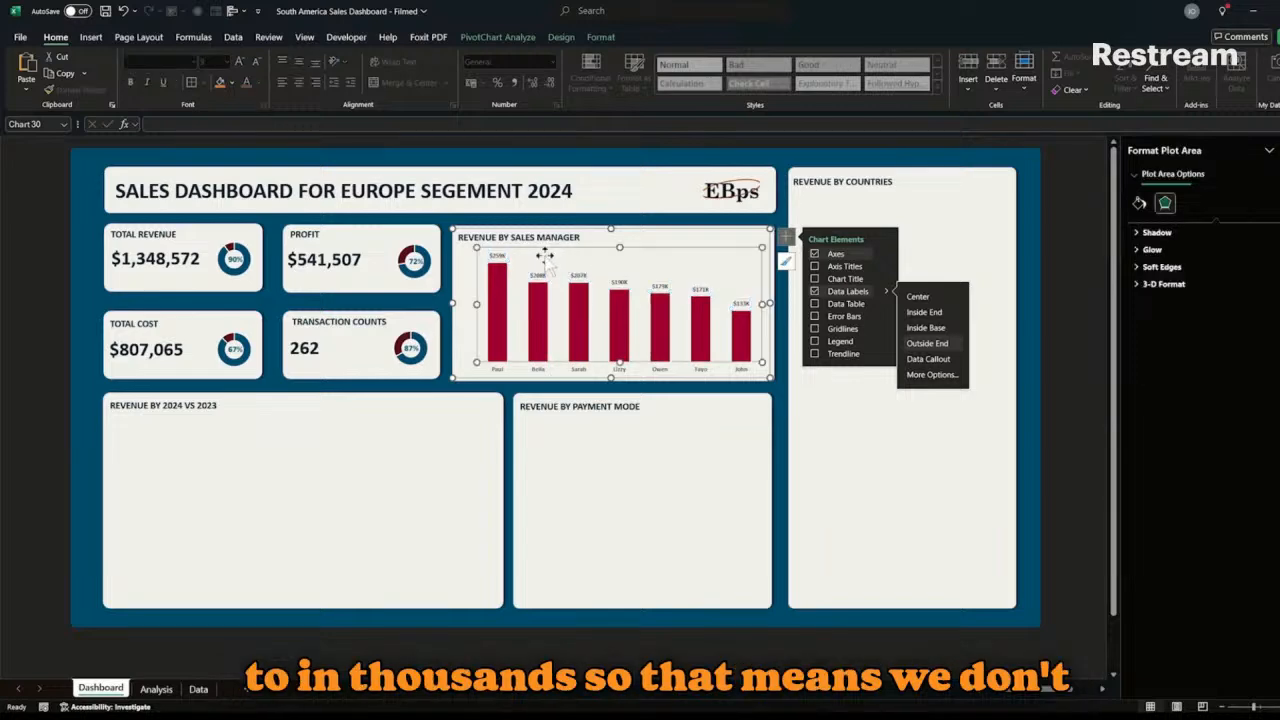
pyautogui.moveTo(476, 304); pyautogui.dragTo(455, 304)
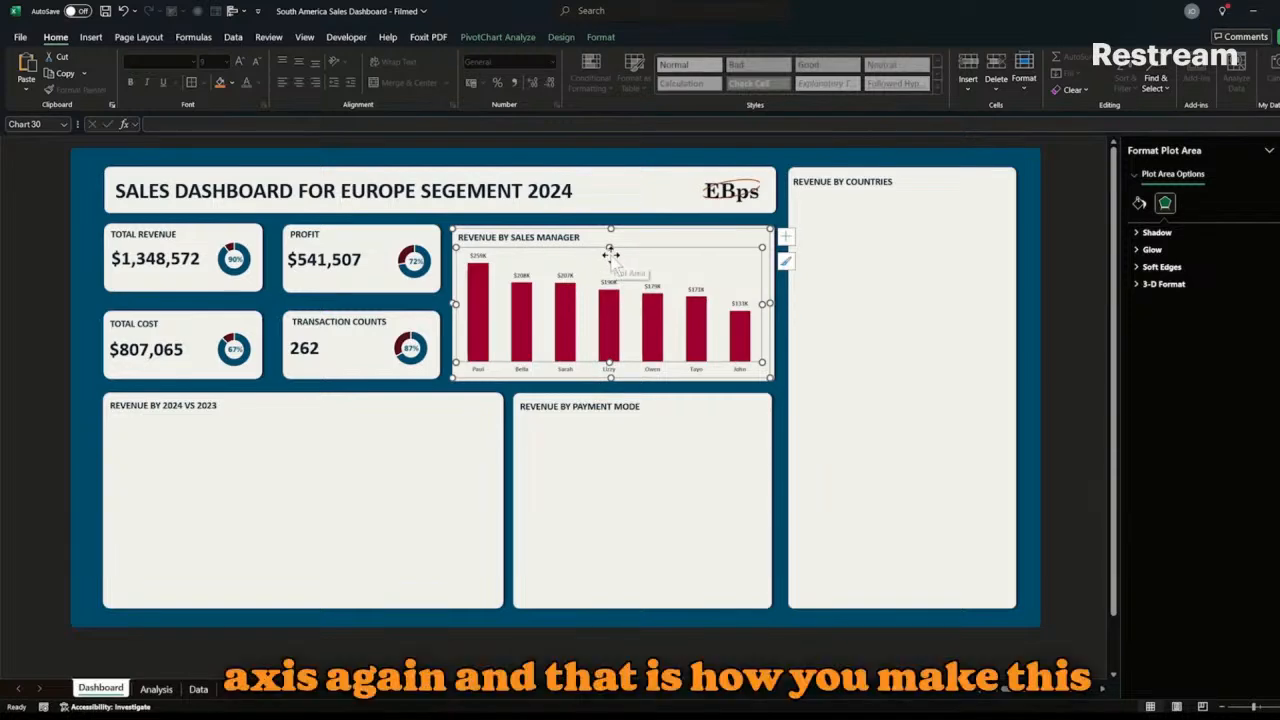
pyautogui.click(618, 479)
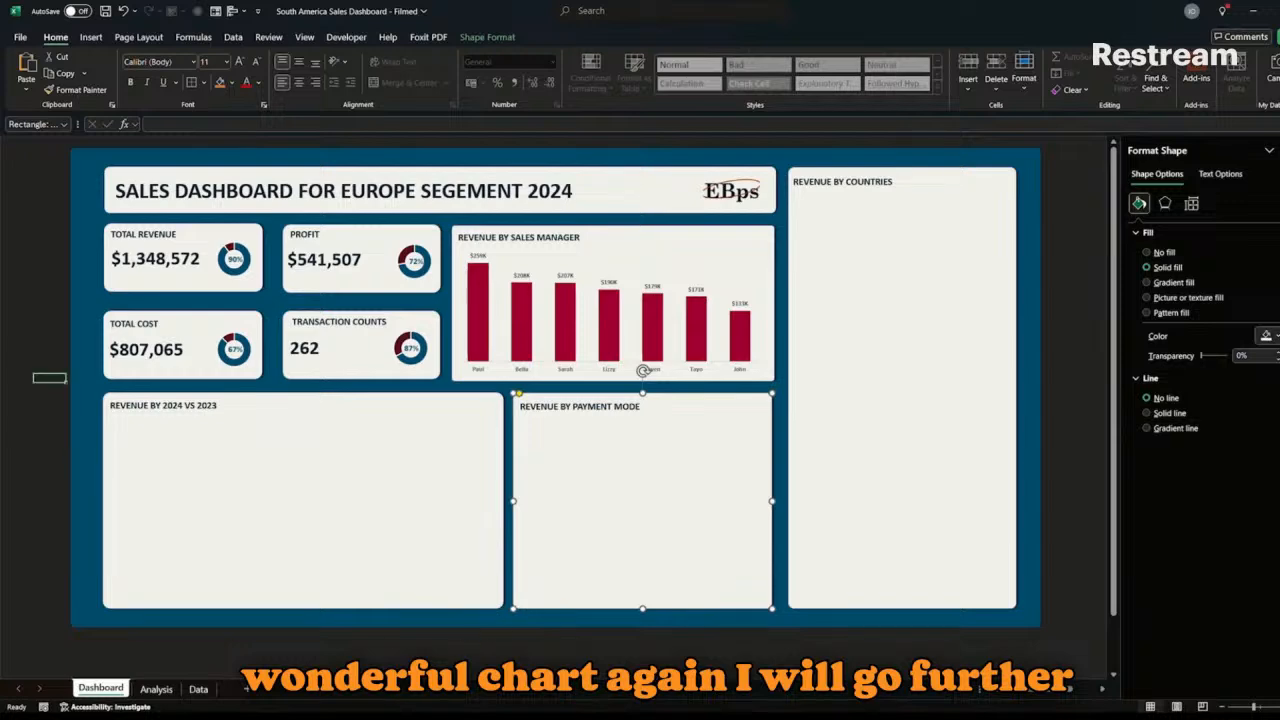
pyautogui.click(449, 674)
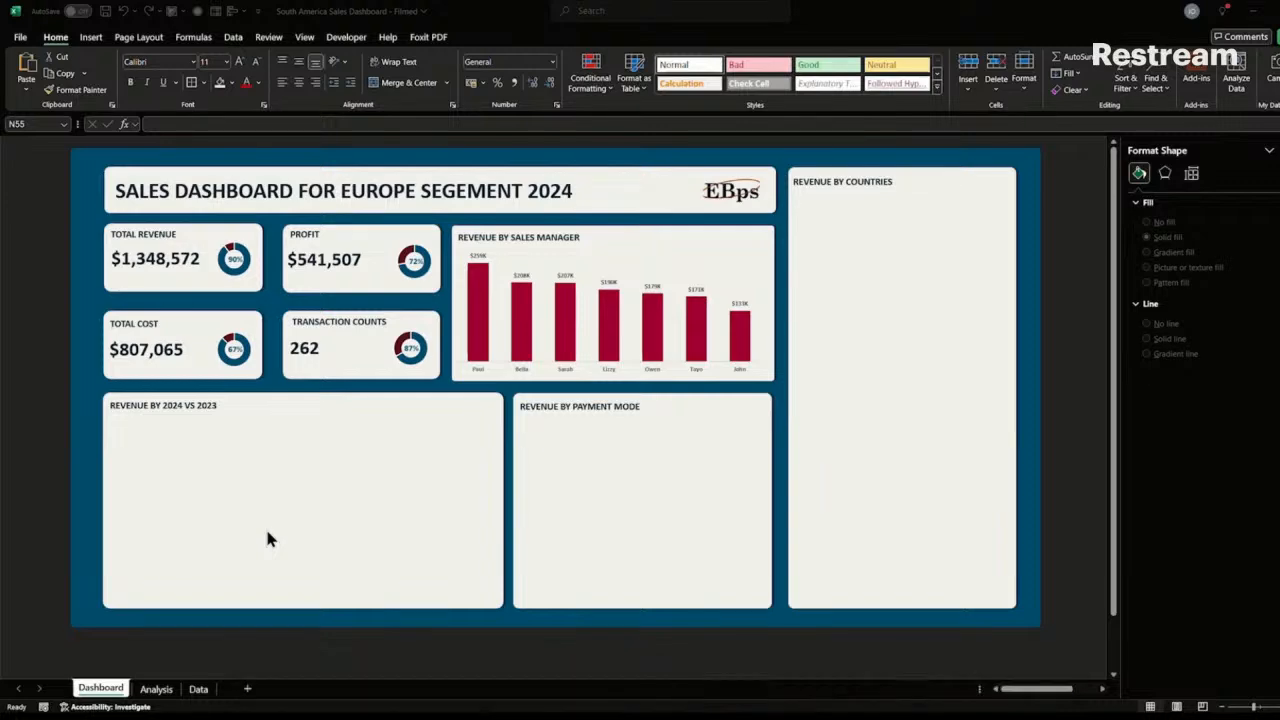
# - Insert a line chart from the Months, 2023 and 2024 columns (J17:L29) on the Analysis sheet, with the months on the category axis
pyautogui.click(163, 694)
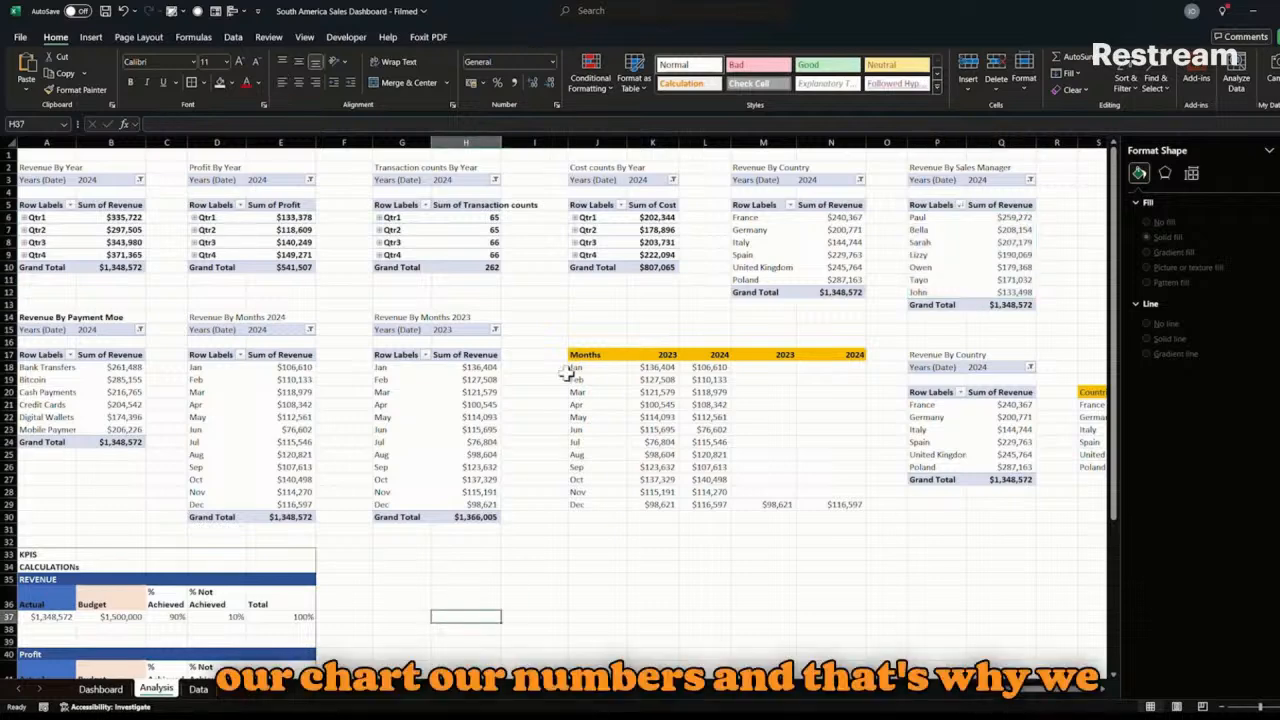
pyautogui.moveTo(578, 348); pyautogui.dragTo(834, 506)
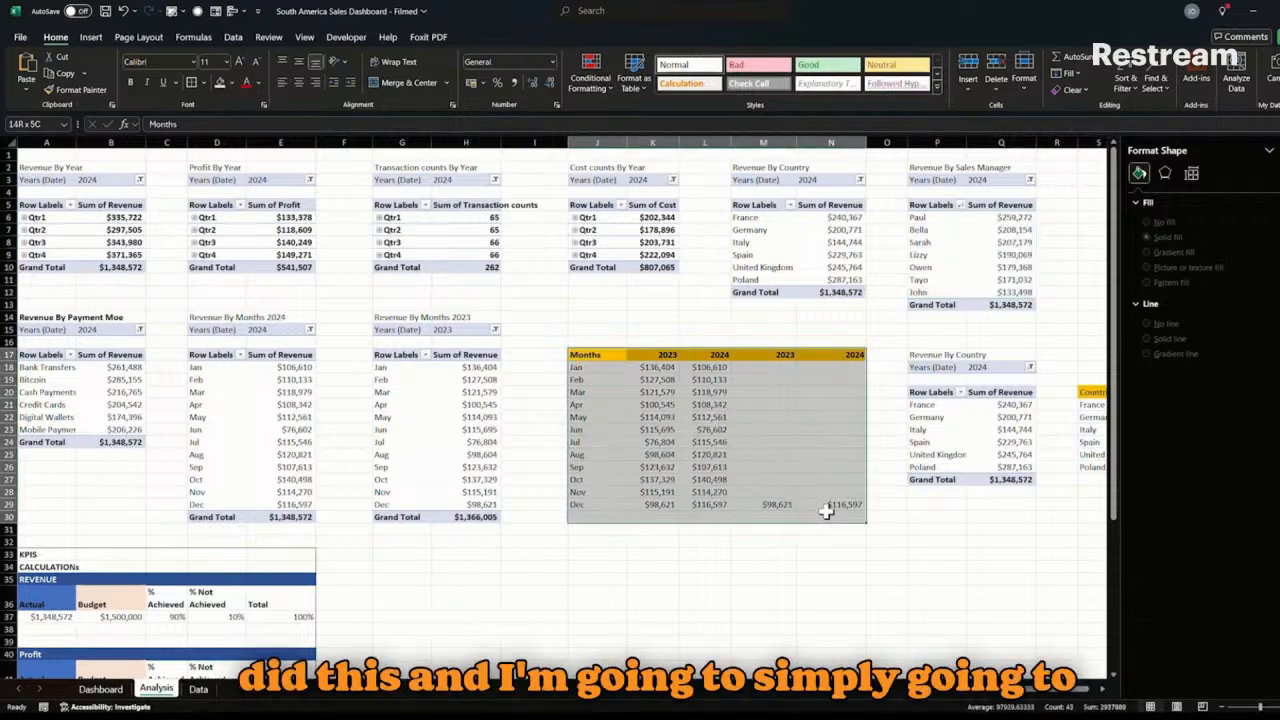
pyautogui.click(657, 392)
pyautogui.moveTo(588, 359); pyautogui.dragTo(700, 505)
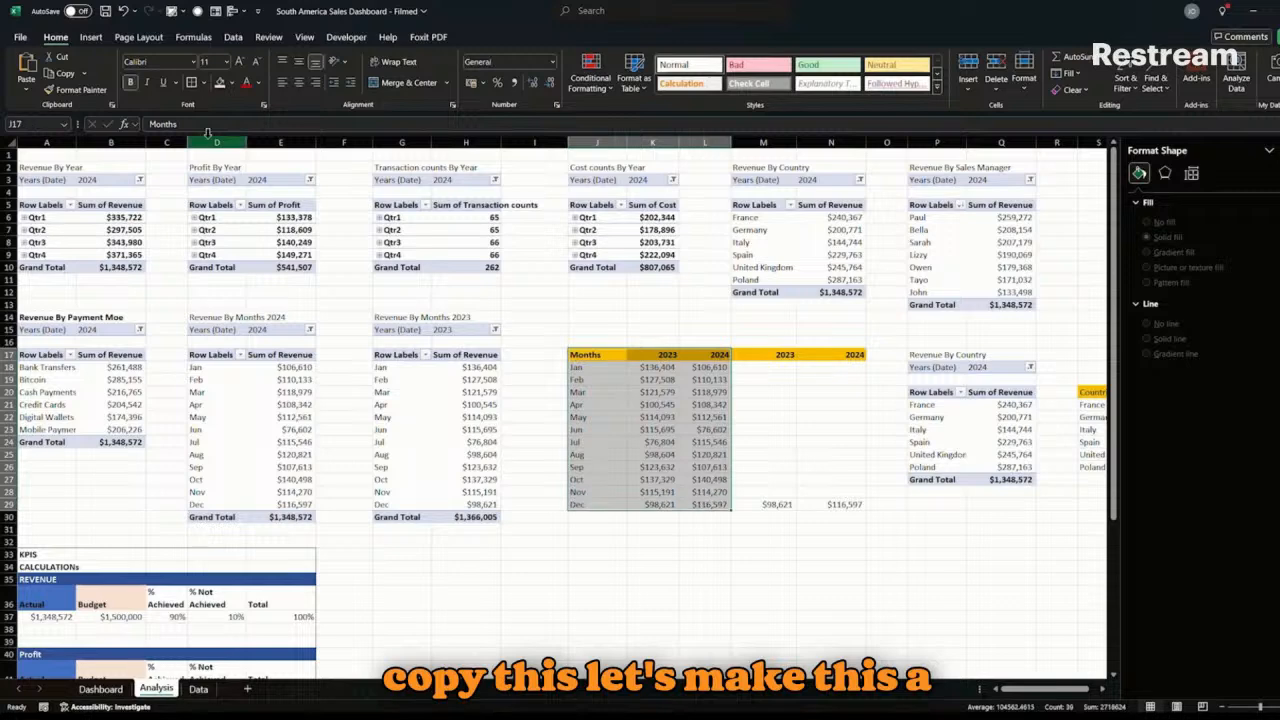
pyautogui.click(90, 37)
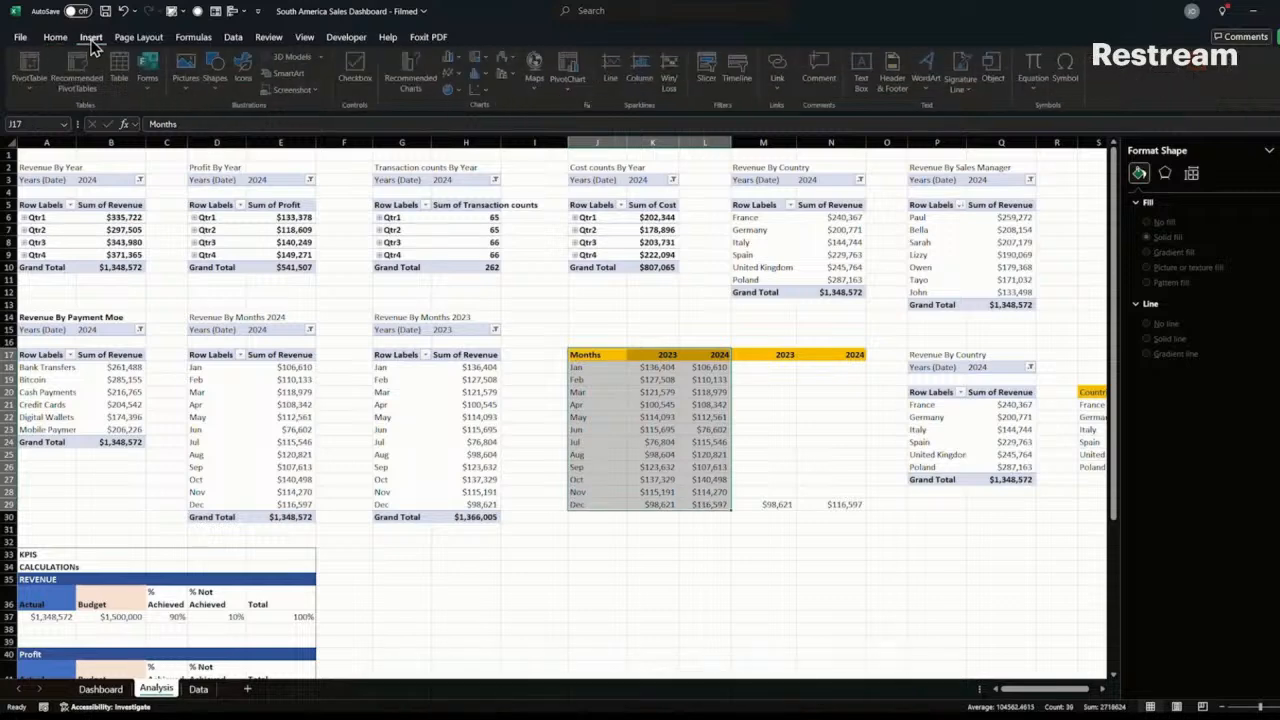
pyautogui.click(422, 84)
pyautogui.click(555, 191)
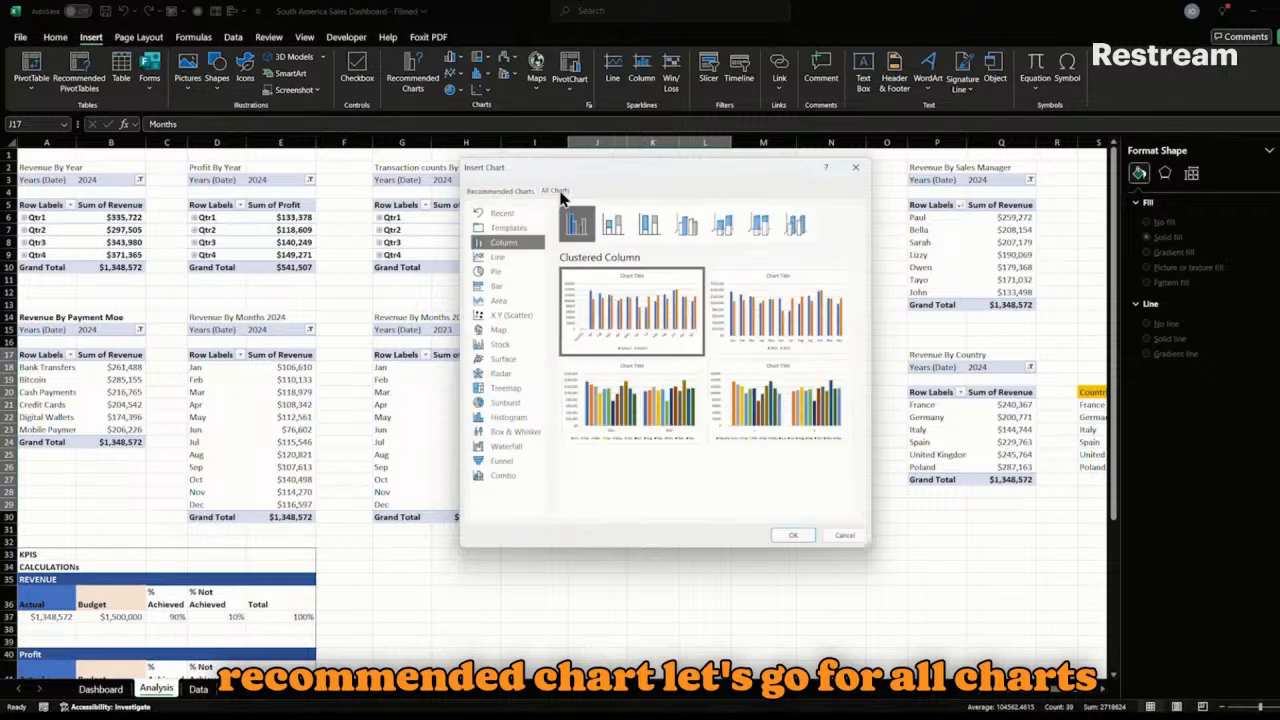
pyautogui.click(505, 260)
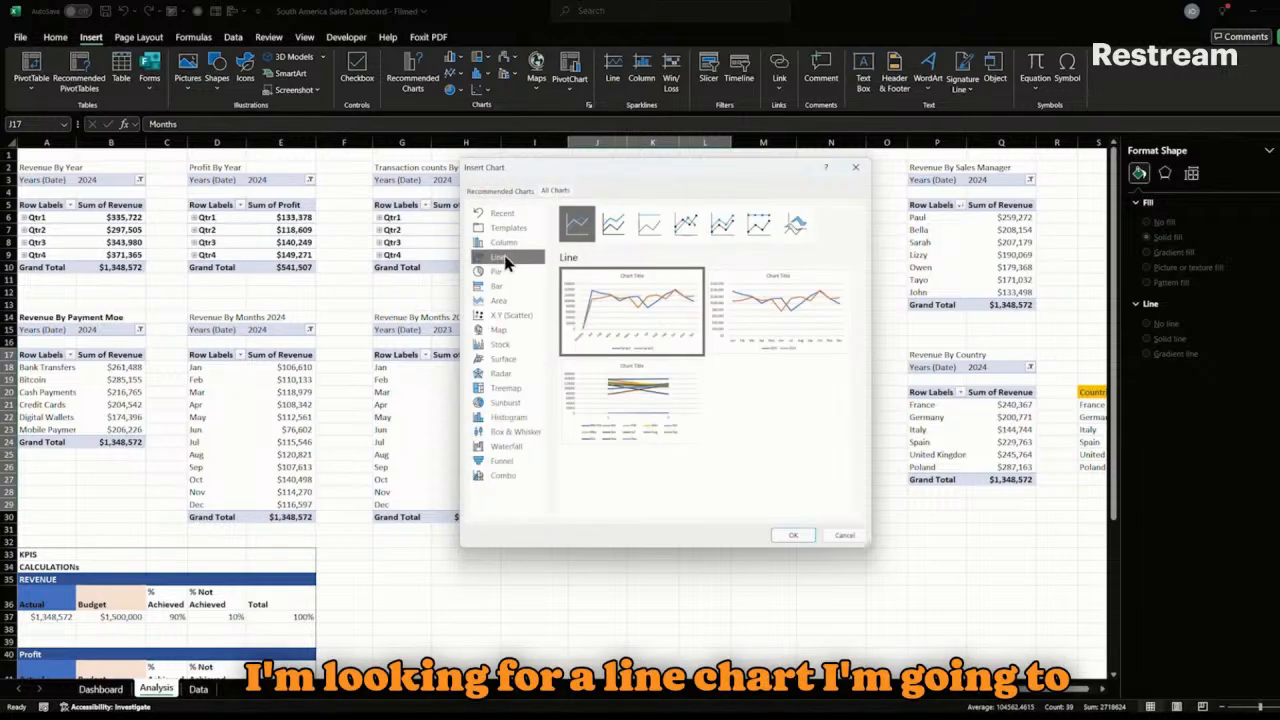
pyautogui.click(830, 339)
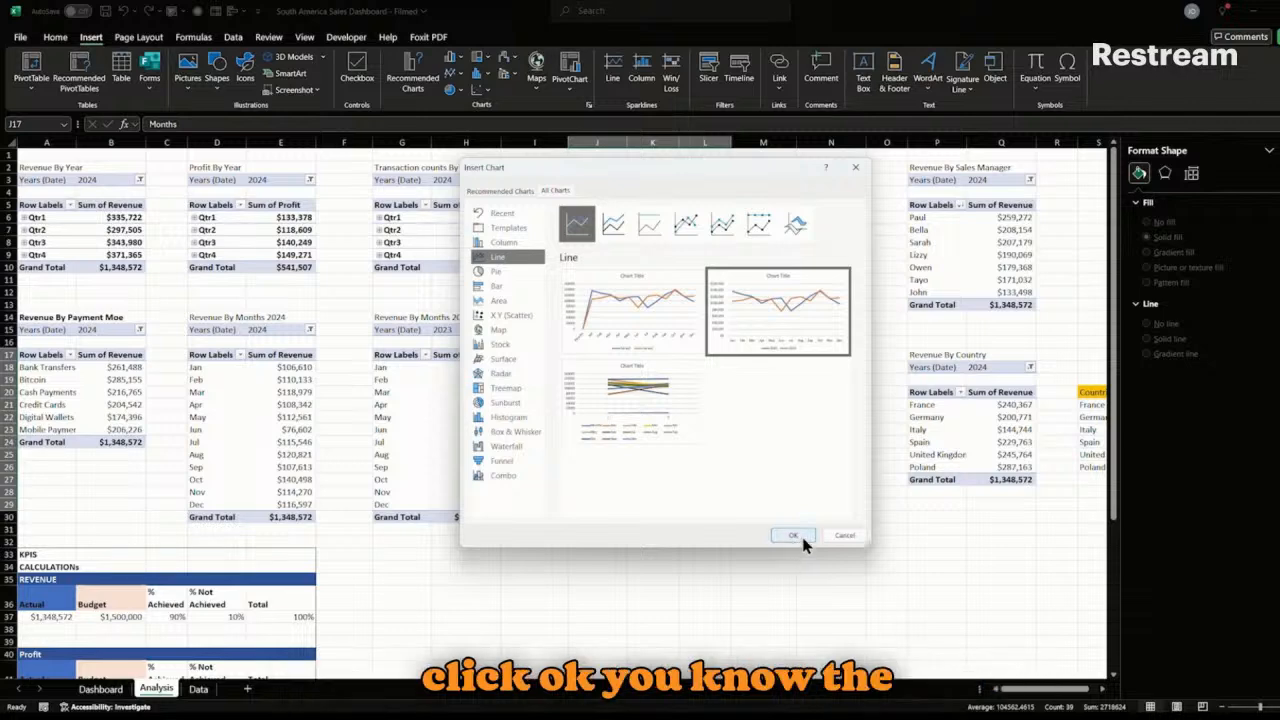
pyautogui.click(800, 538)
# - Delete the gridlines, legend and title from the monthly revenue line chart
pyautogui.click(613, 453)
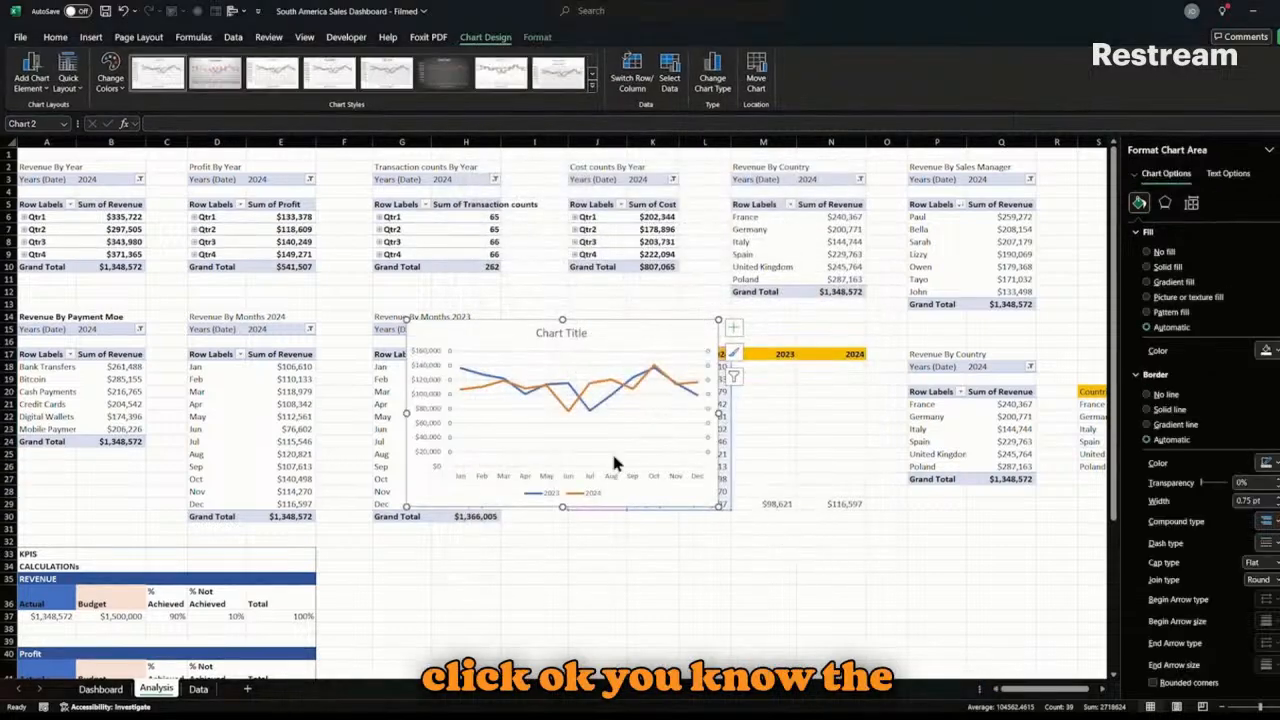
pyautogui.press('Delete')
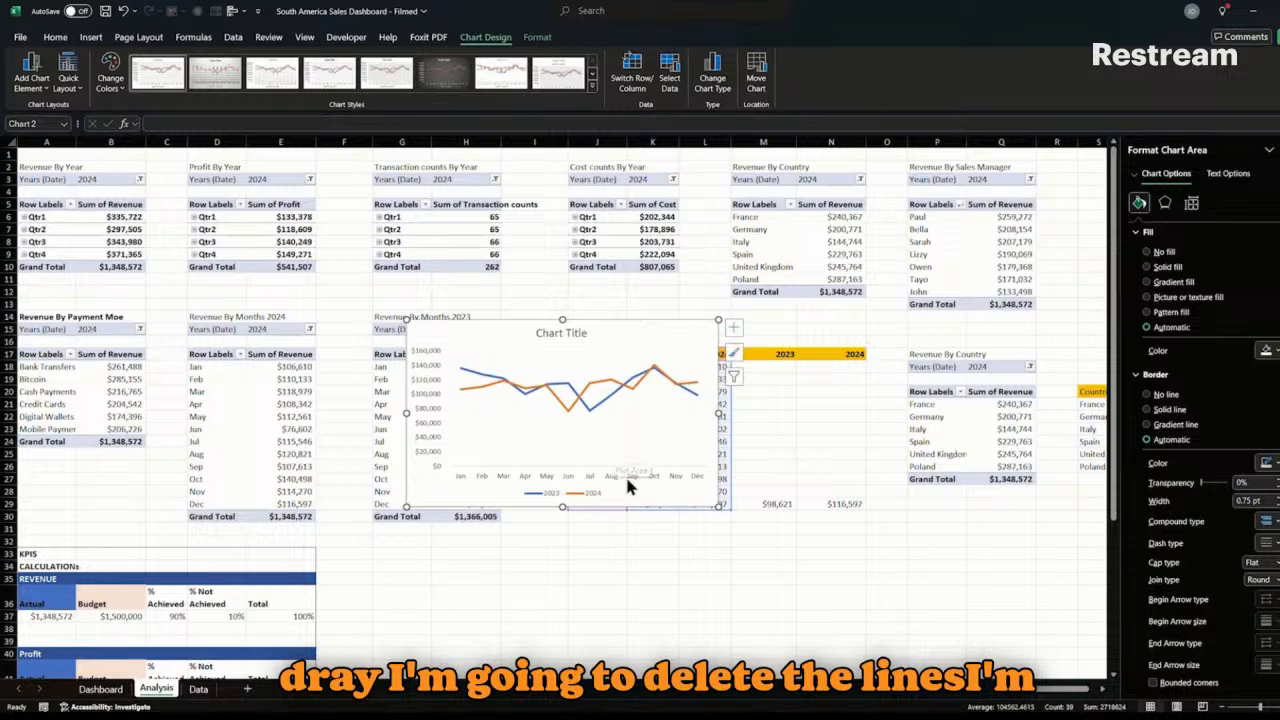
pyautogui.click(594, 498)
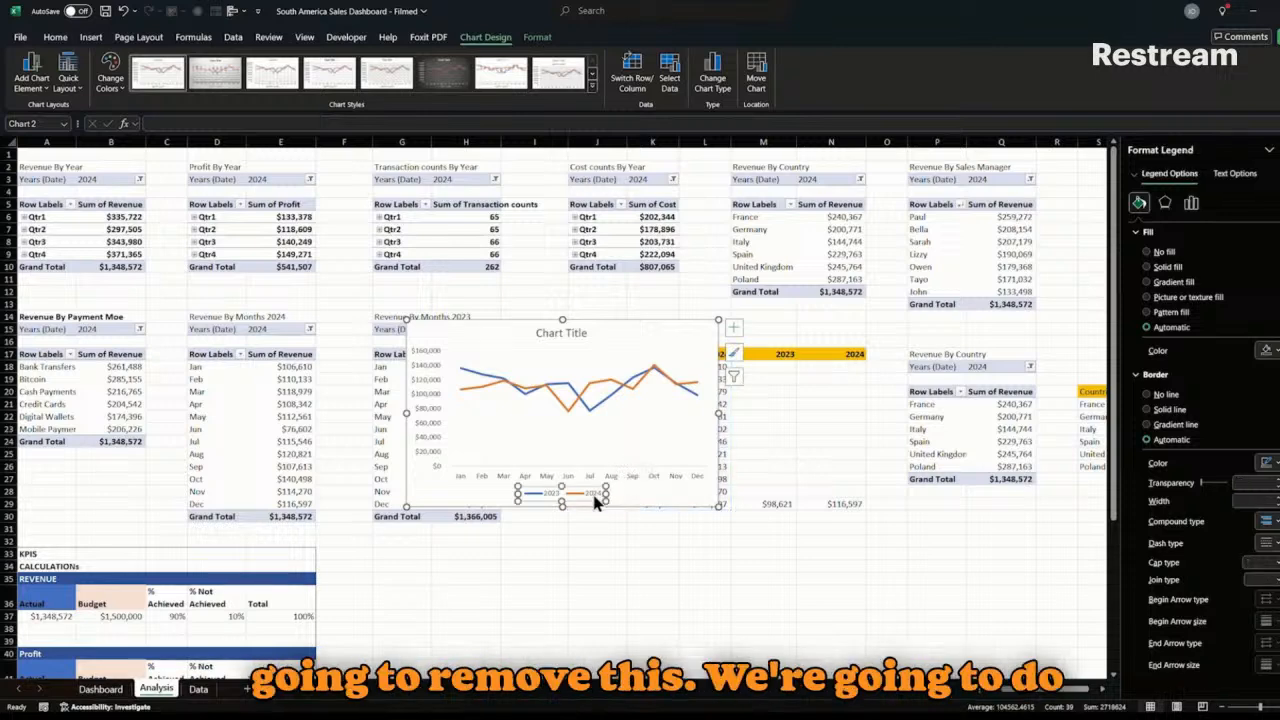
pyautogui.press('Delete')
pyautogui.click(547, 338)
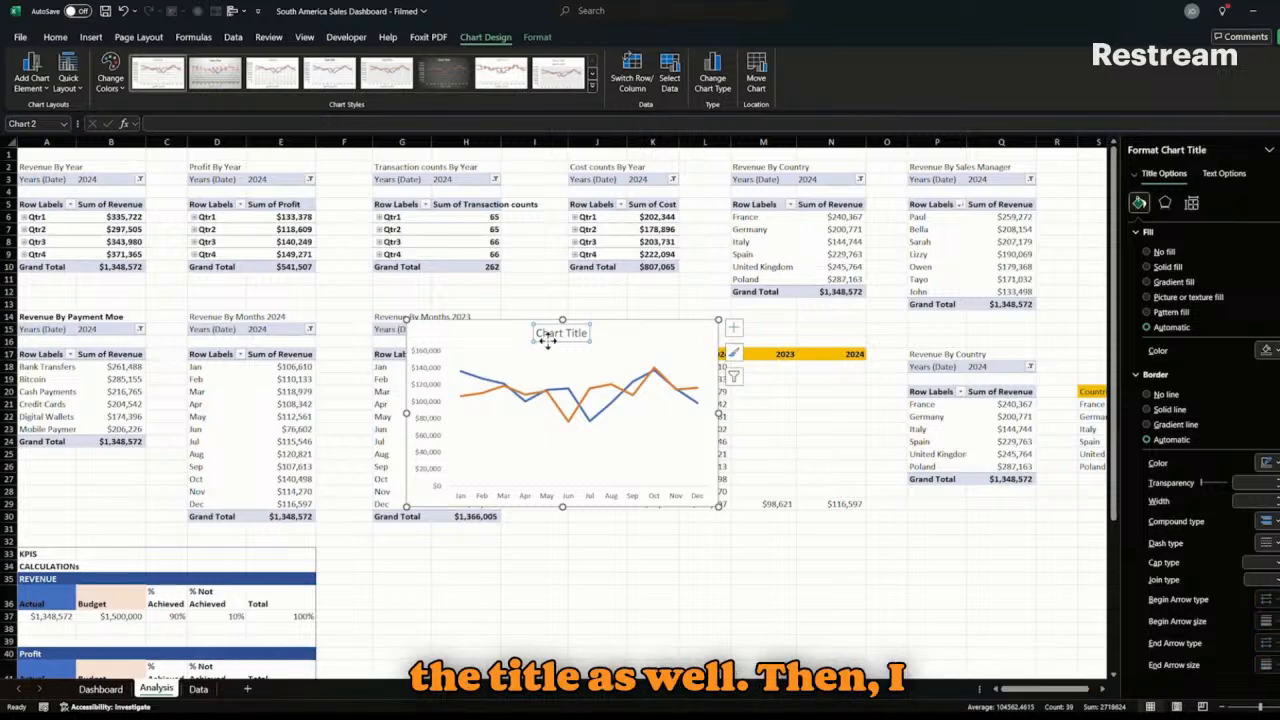
pyautogui.press('Delete')
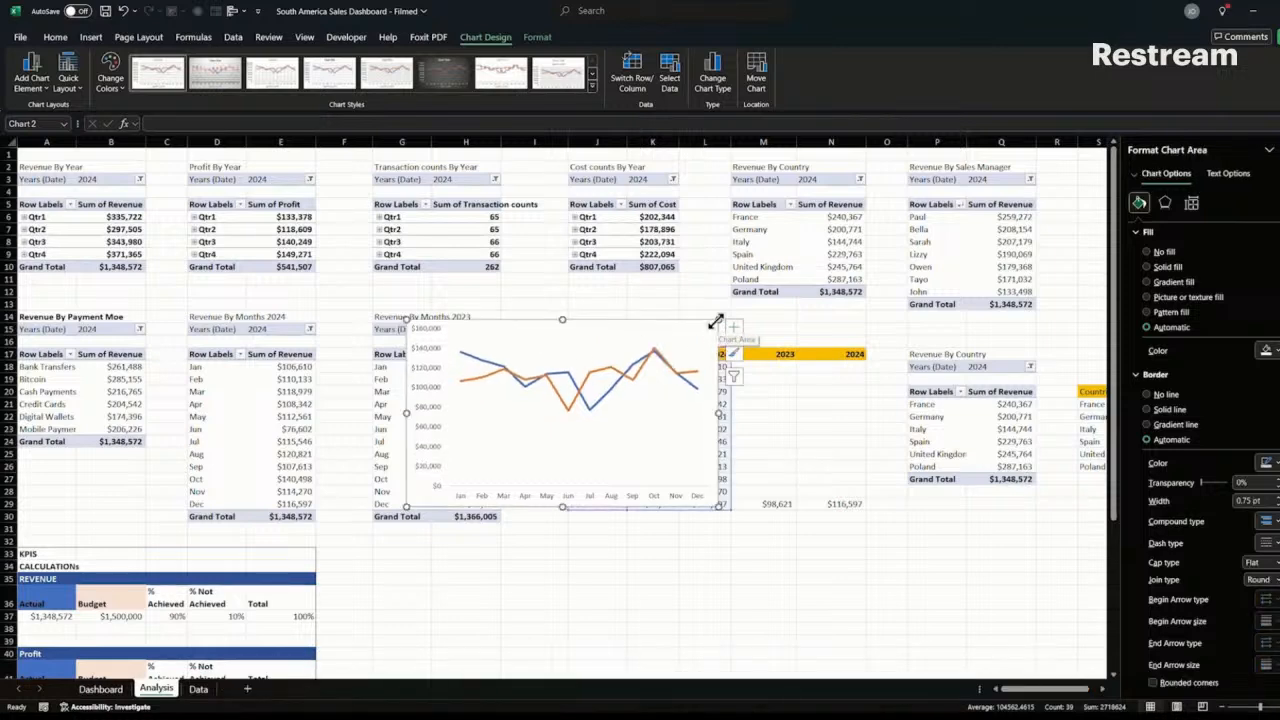
# - Undo the title deletion on the monthly revenue line chart, and delete its title again
pyautogui.hotkey('ctrl', 'z')
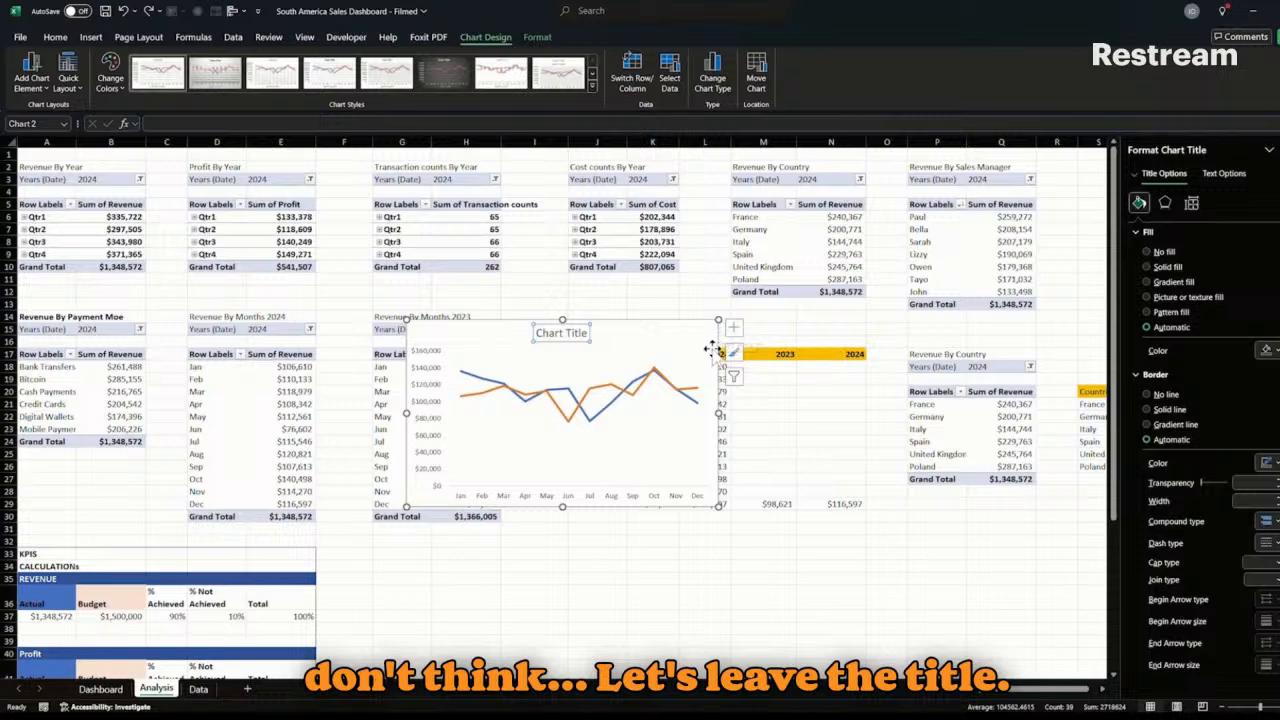
pyautogui.tripleClick(573, 335)
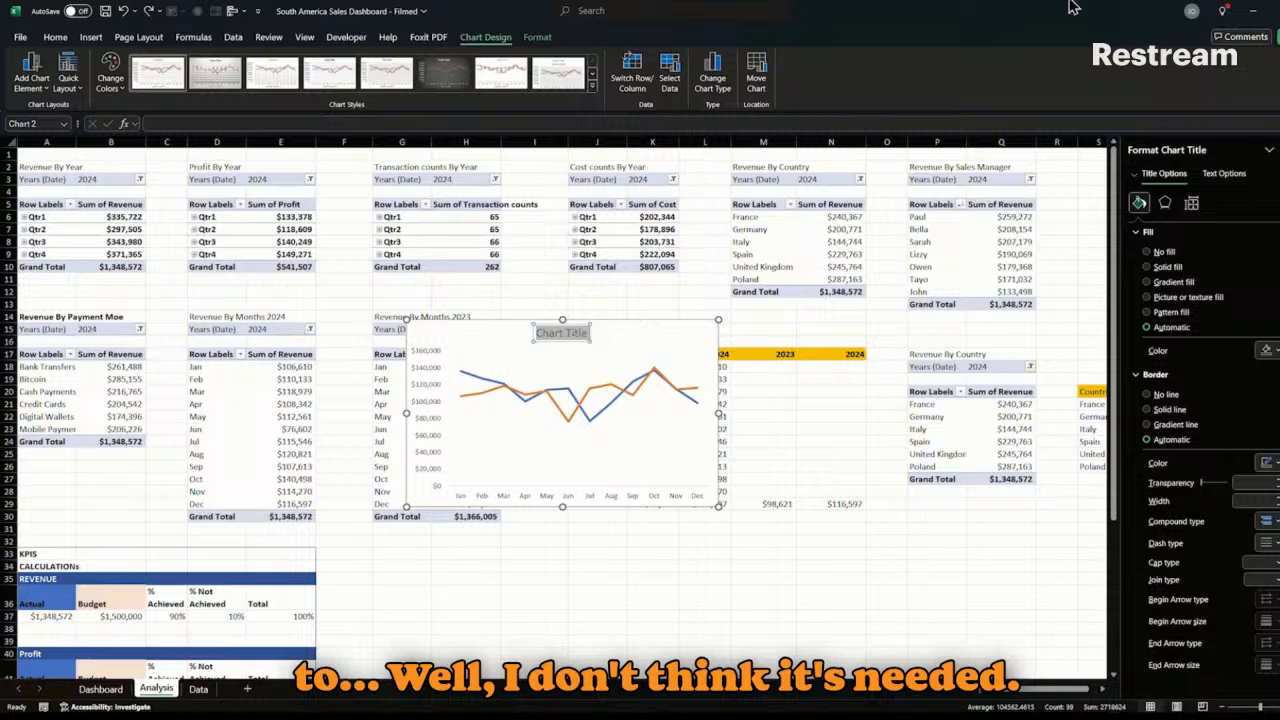
pyautogui.click(644, 333)
pyautogui.click(583, 337)
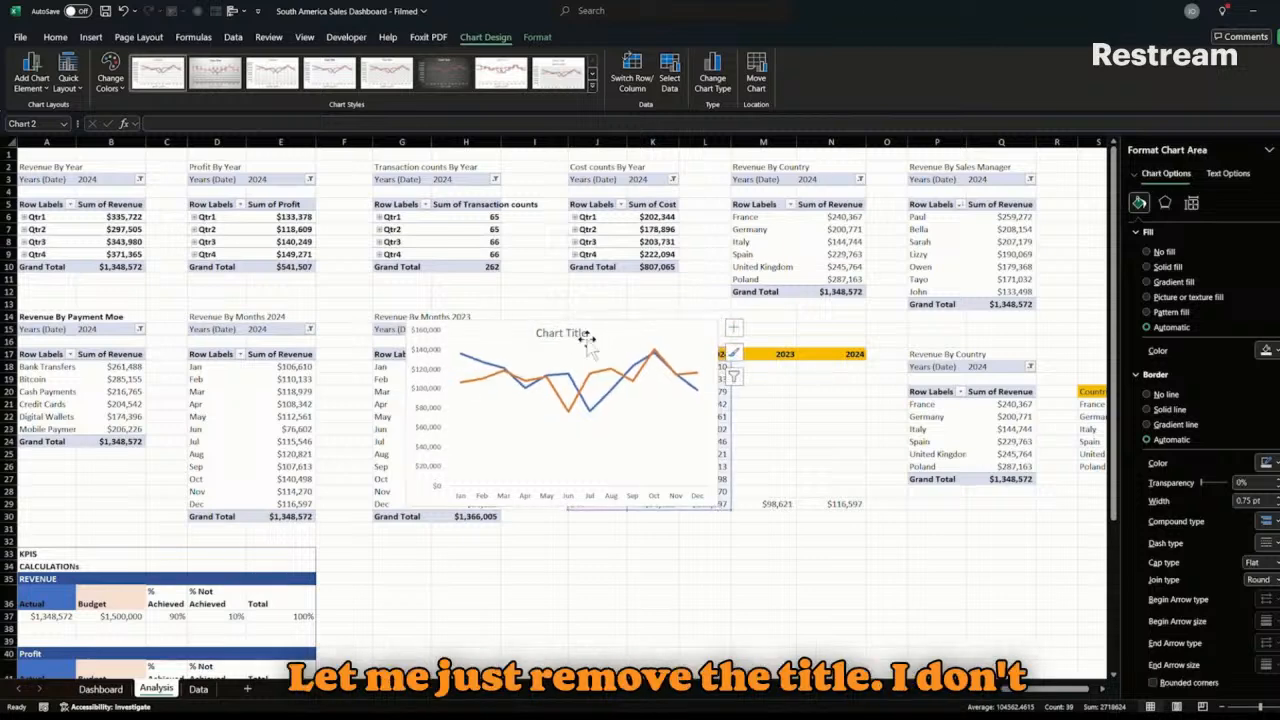
pyautogui.press('Delete')
# - Set both the plot area and the chart area of the monthly revenue line chart to no fill and no border line
pyautogui.click(620, 346)
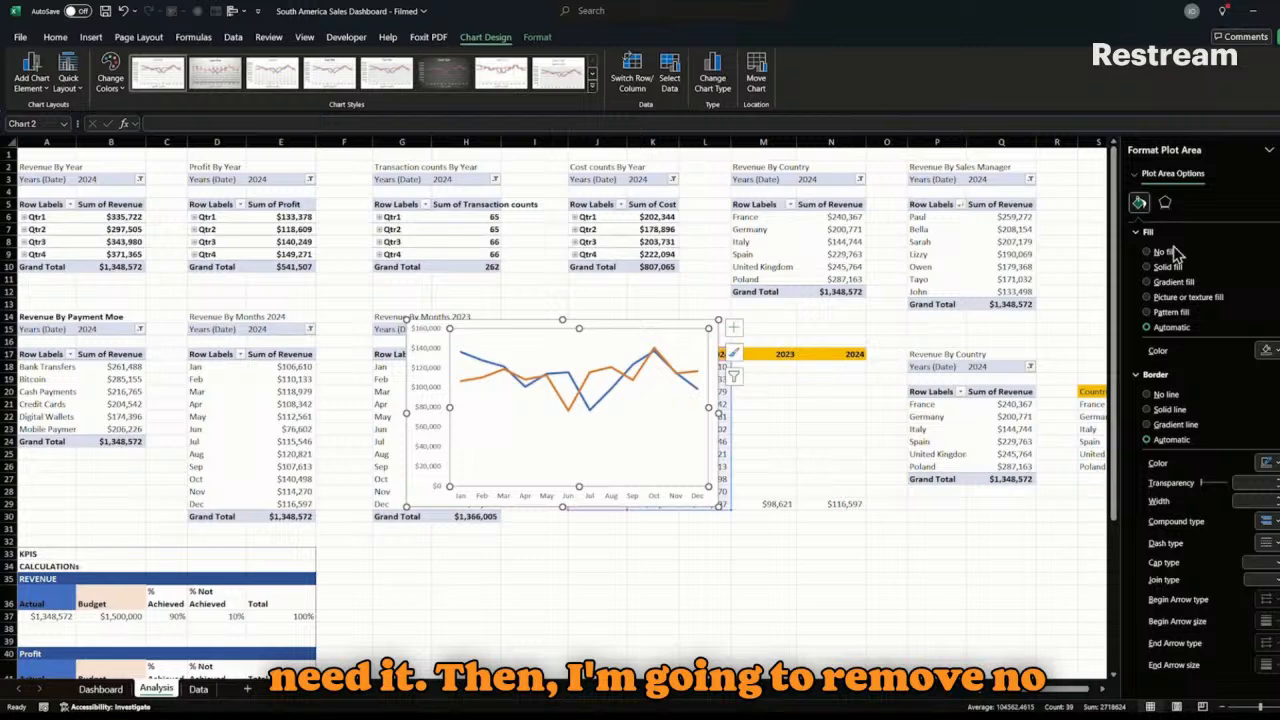
pyautogui.click(1160, 261)
pyautogui.click(1160, 368)
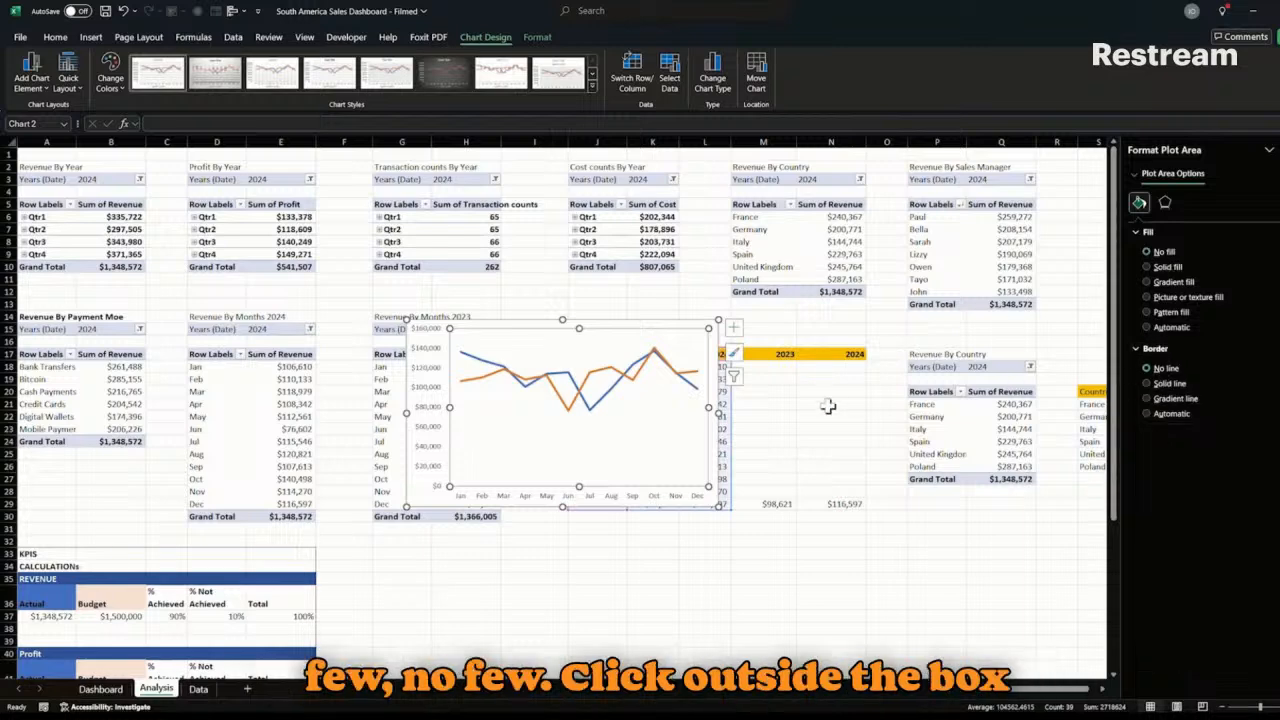
pyautogui.click(714, 457)
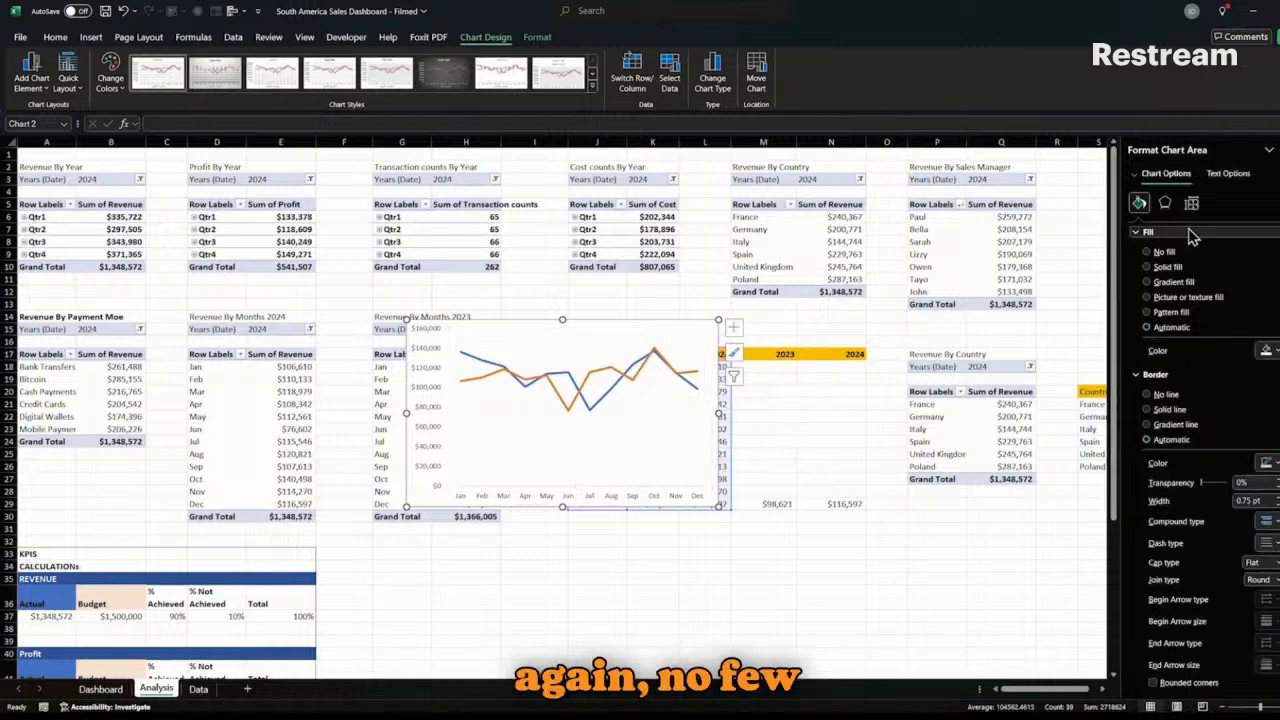
pyautogui.click(1160, 254)
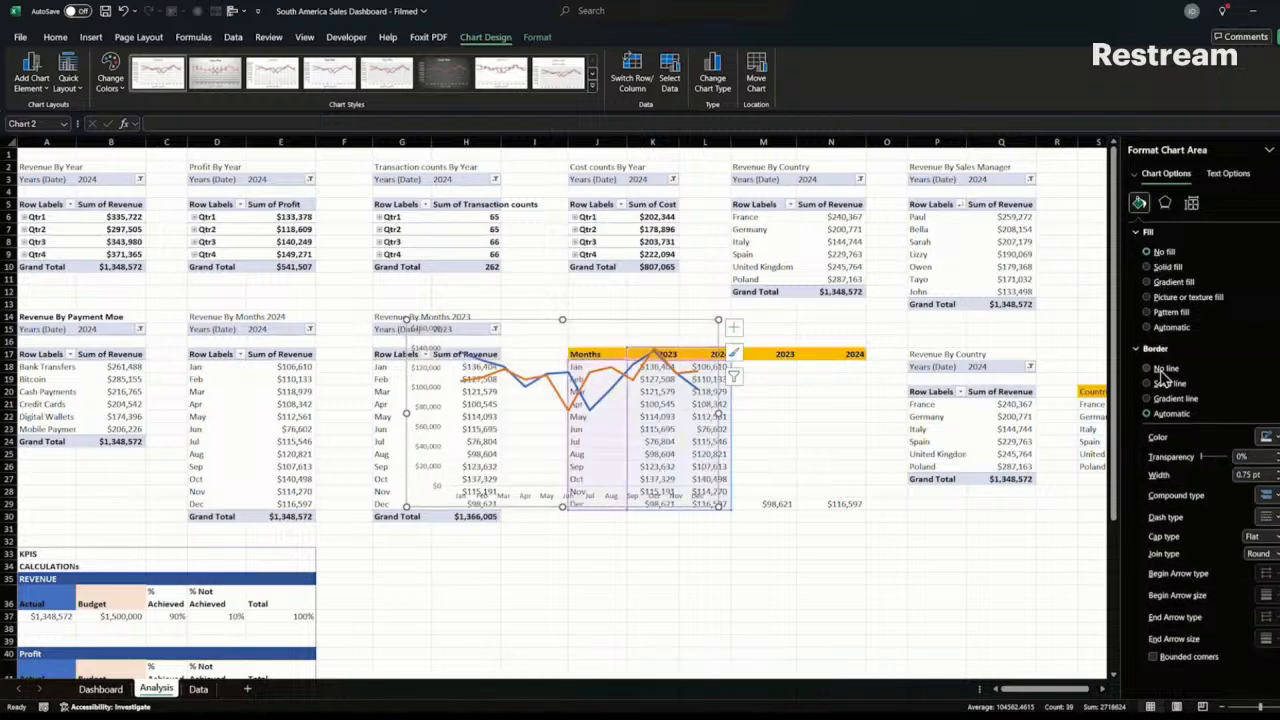
pyautogui.click(1166, 370)
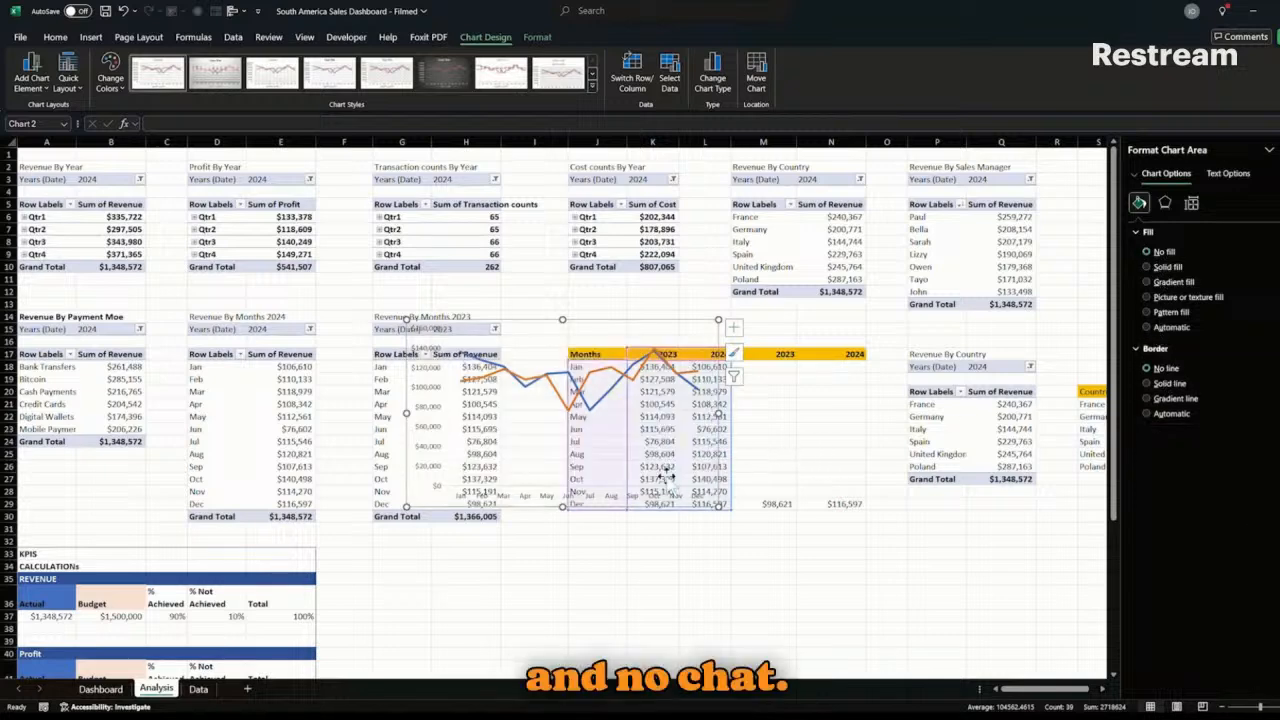
# - Move the line chart to the Revenue by 2024 vs 2023 card on the Dashboard sheet and enlarge it to fill the card
pyautogui.hotkey('ctrl', 'x')
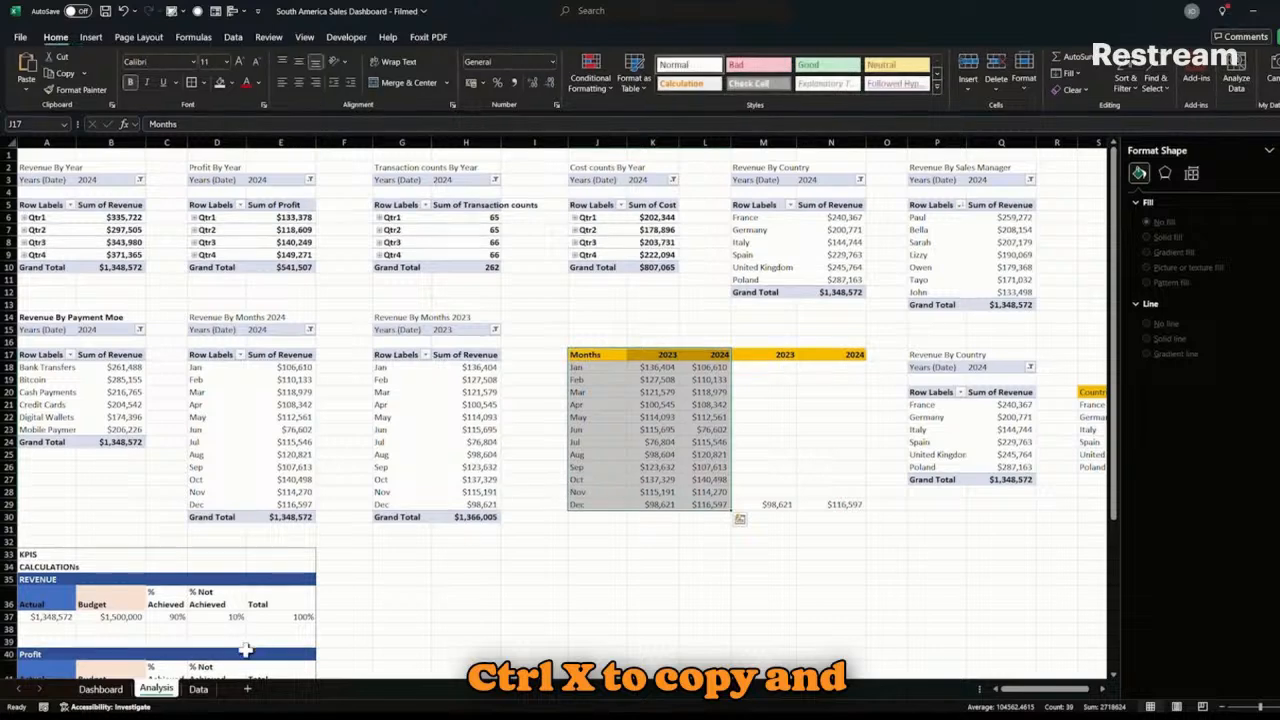
pyautogui.click(100, 689)
pyautogui.click(289, 491)
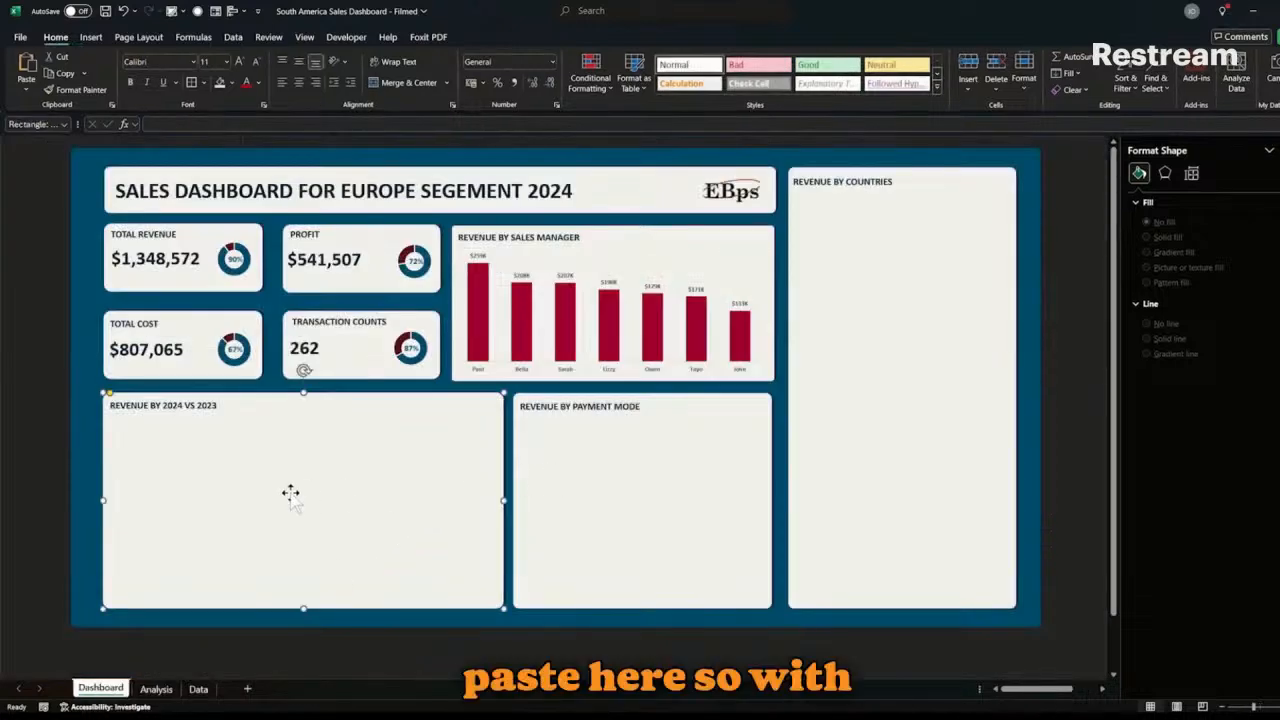
pyautogui.hotkey('ctrl', 'v')
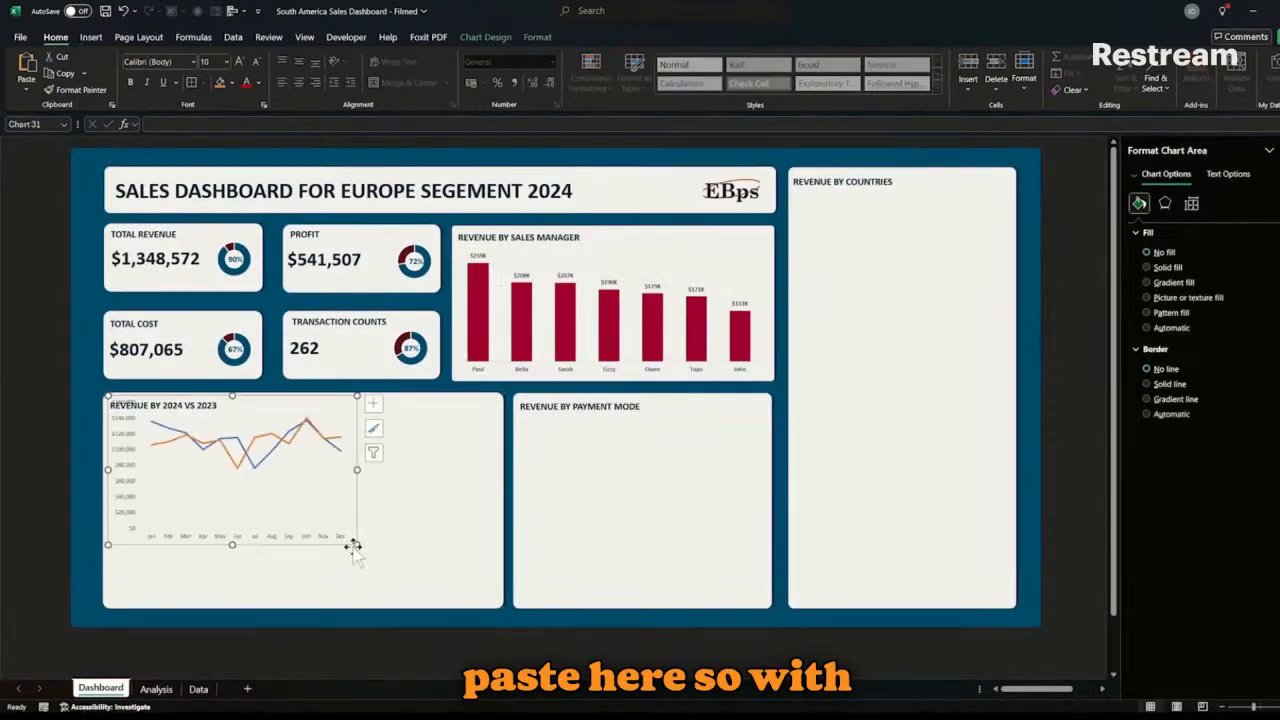
pyautogui.moveTo(352, 545); pyautogui.dragTo(499, 600)
# - Make the 2024 series in the line chart a smoothed line and recolor it dark red from the recent colors
pyautogui.click(301, 492)
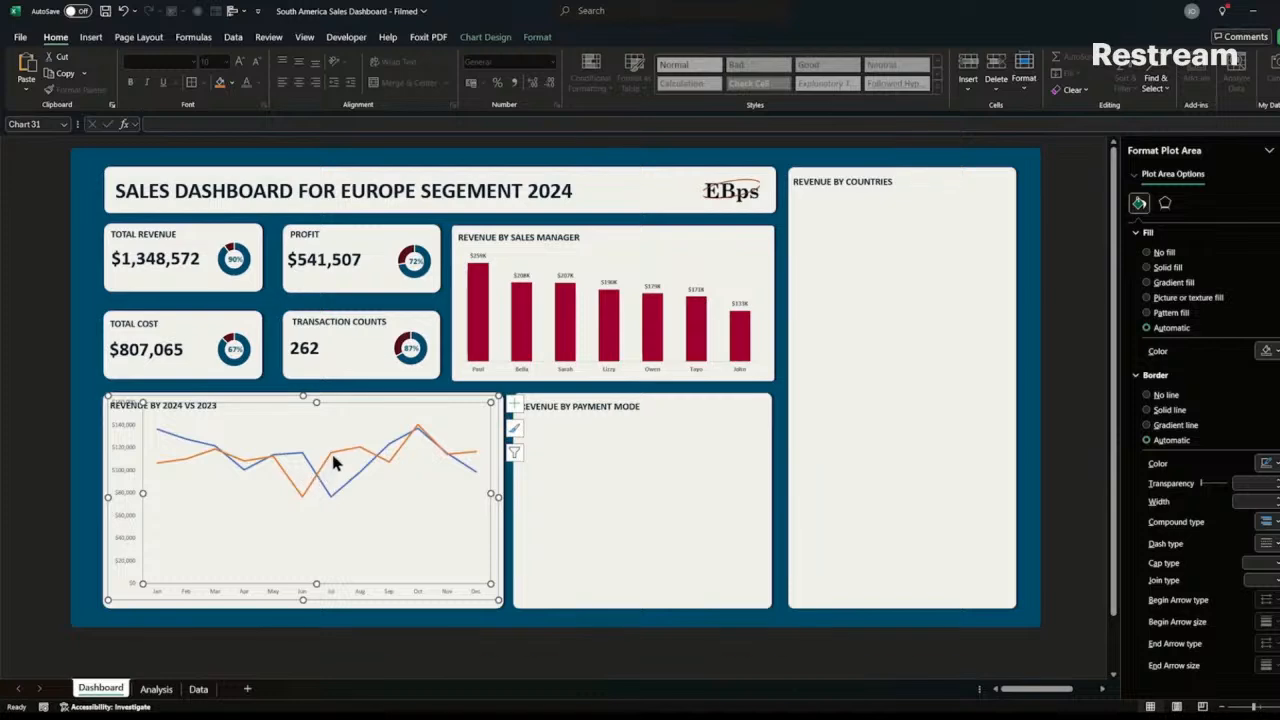
pyautogui.click(331, 453)
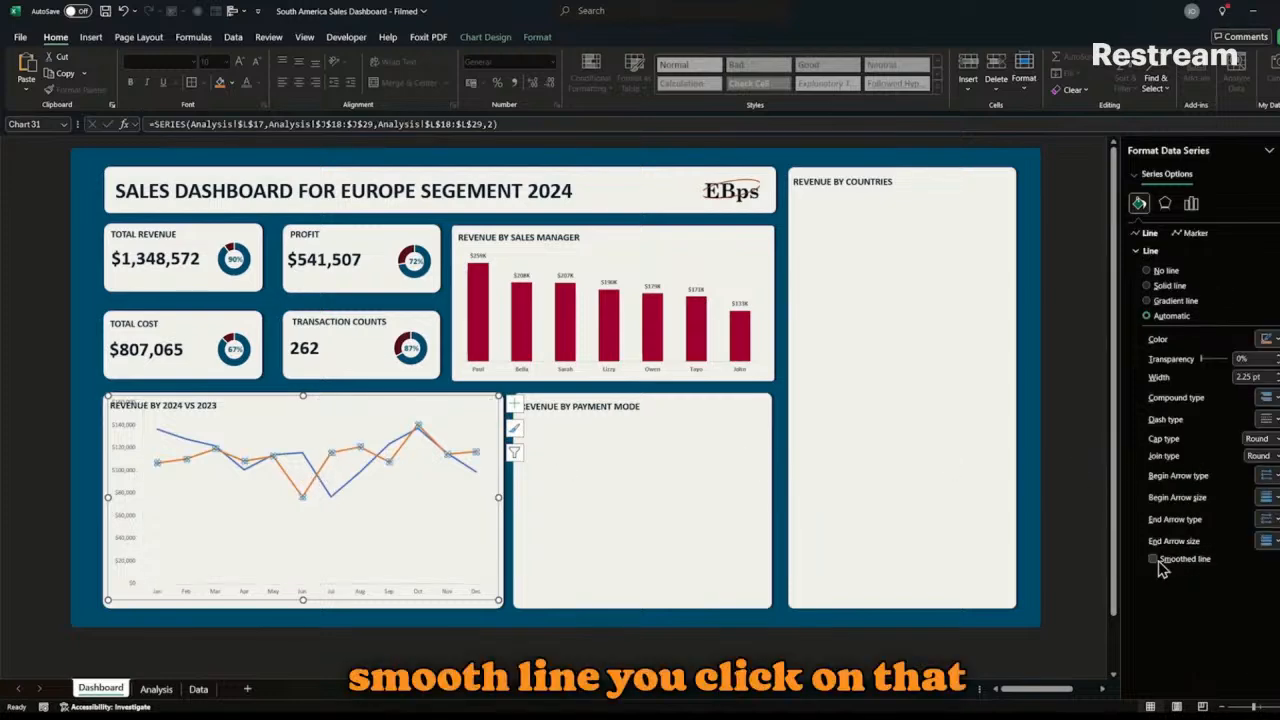
pyautogui.click(1160, 562)
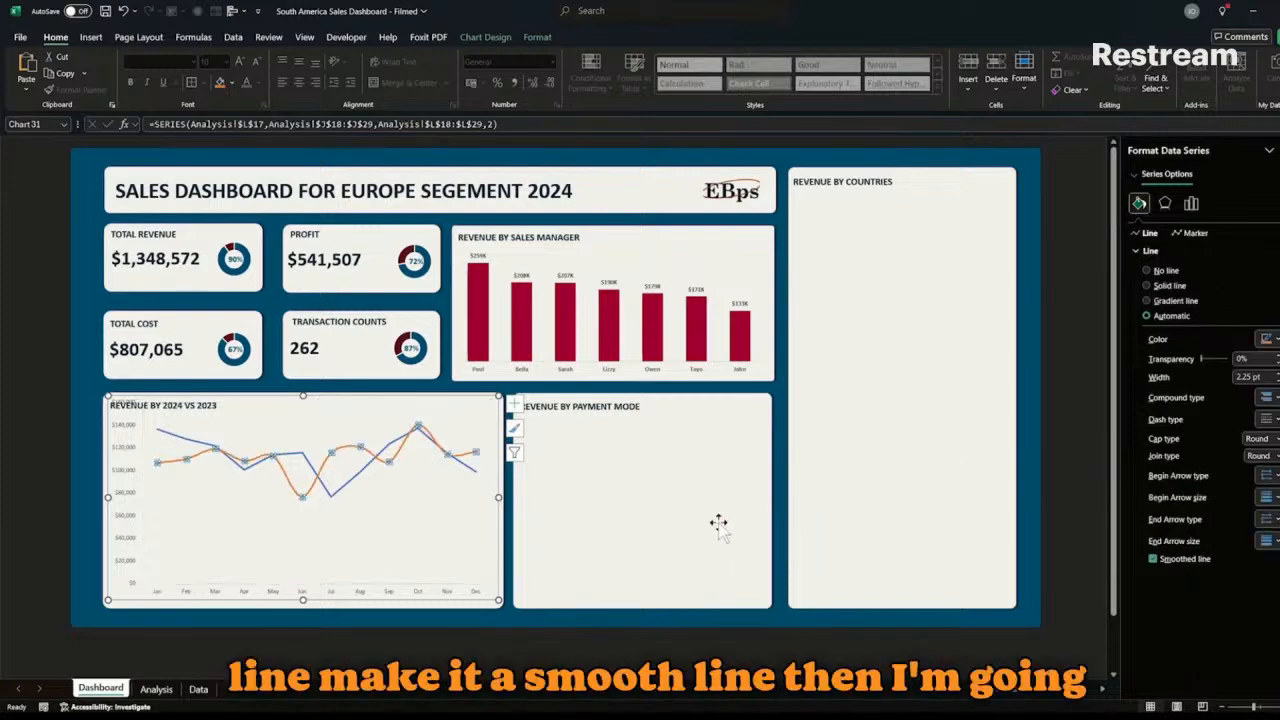
pyautogui.click(1266, 339)
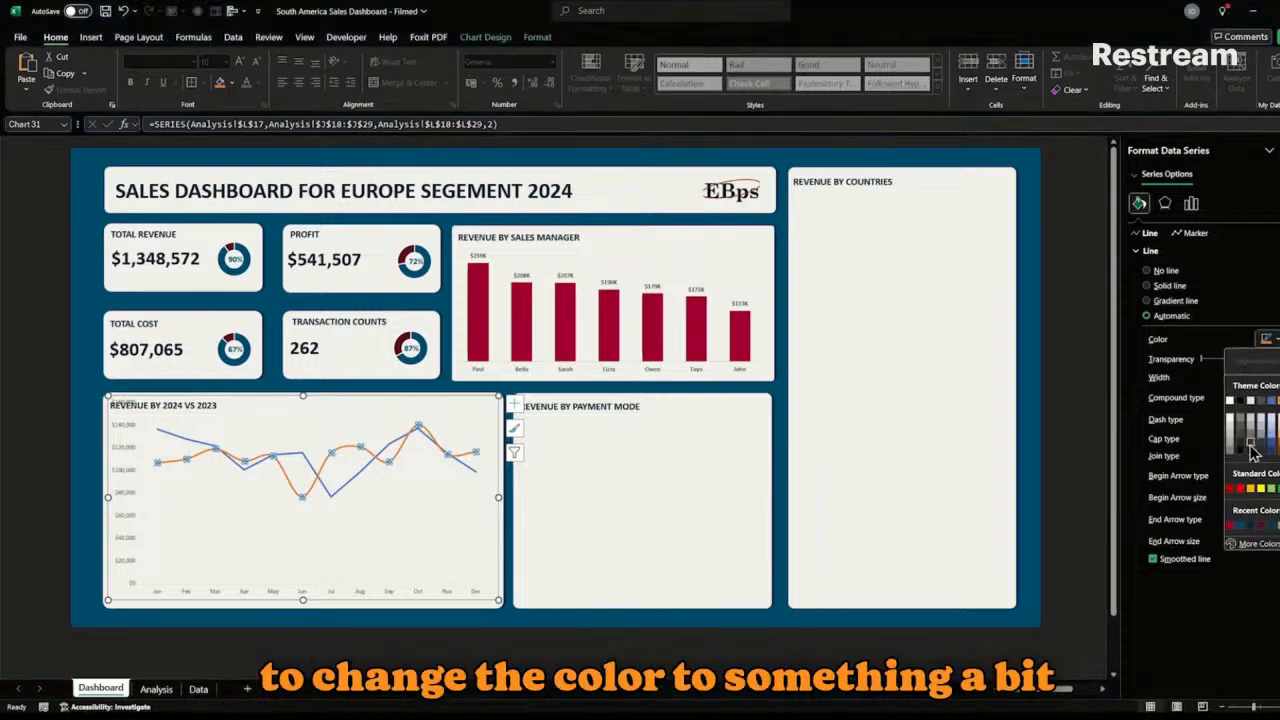
pyautogui.click(1230, 527)
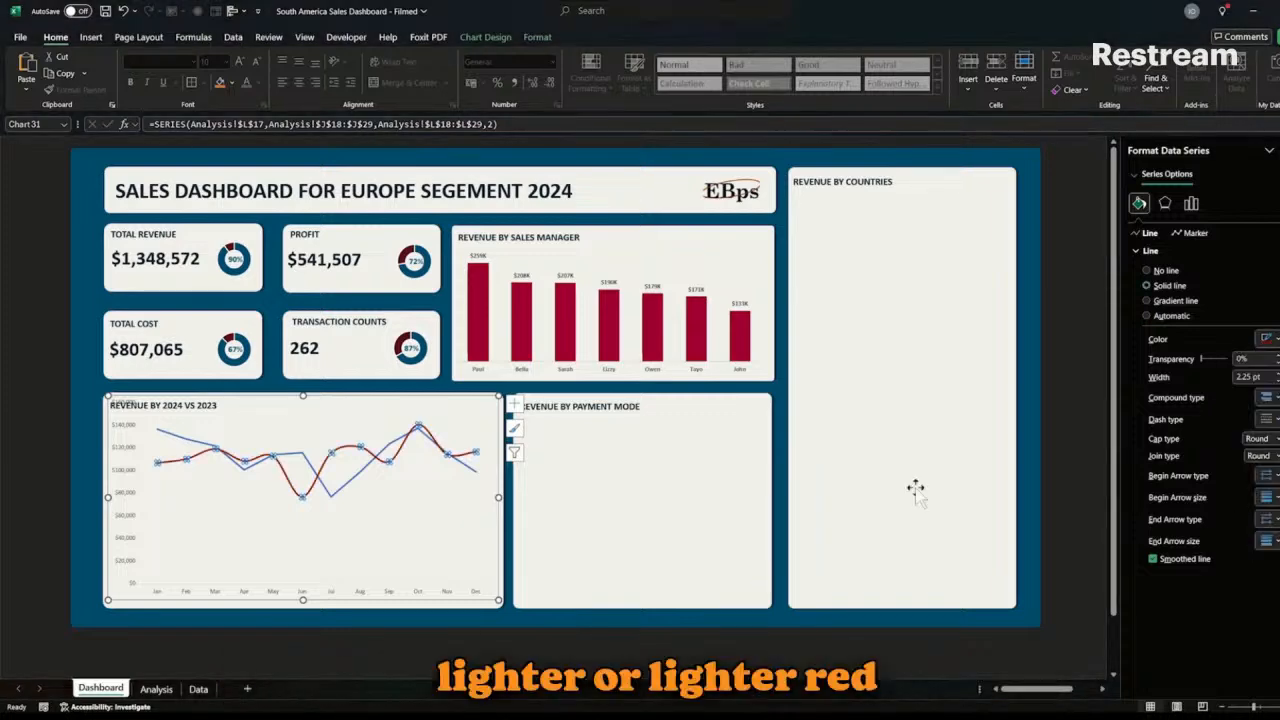
# - Make the 2023 series in the line chart a smoothed line and recolor it dark blue from the recent colors
pyautogui.click(473, 476)
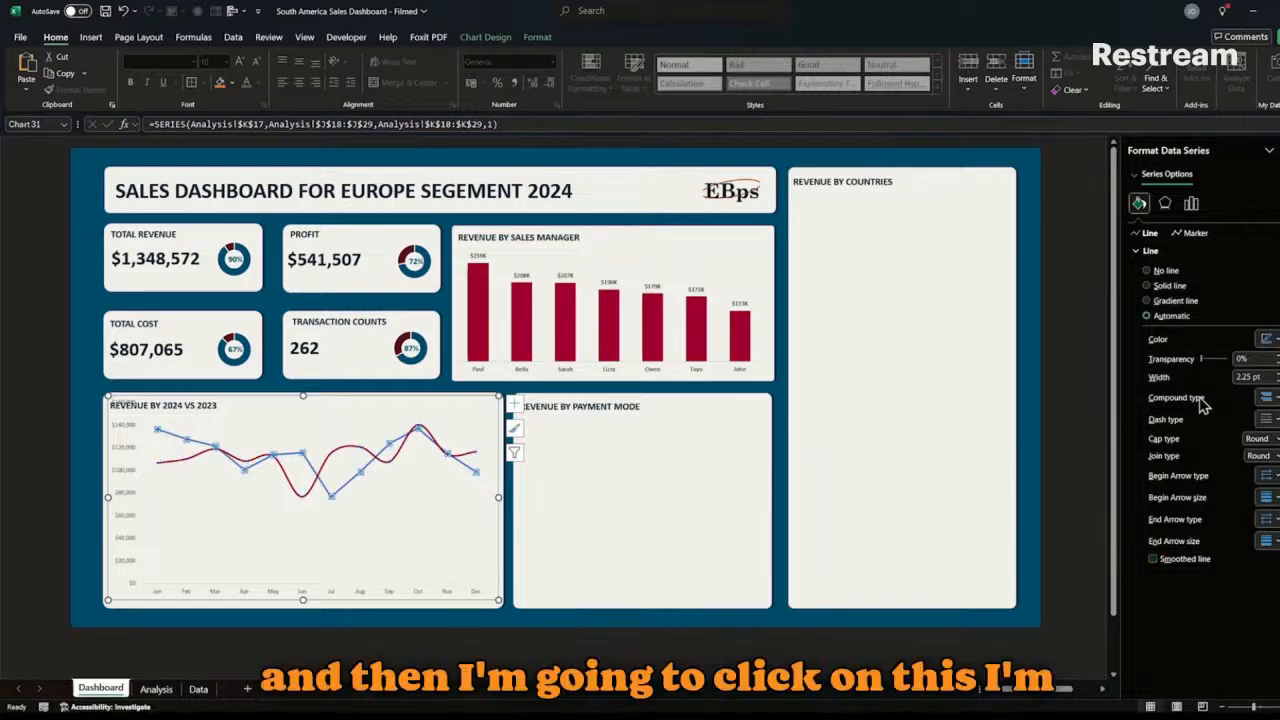
pyautogui.click(1155, 561)
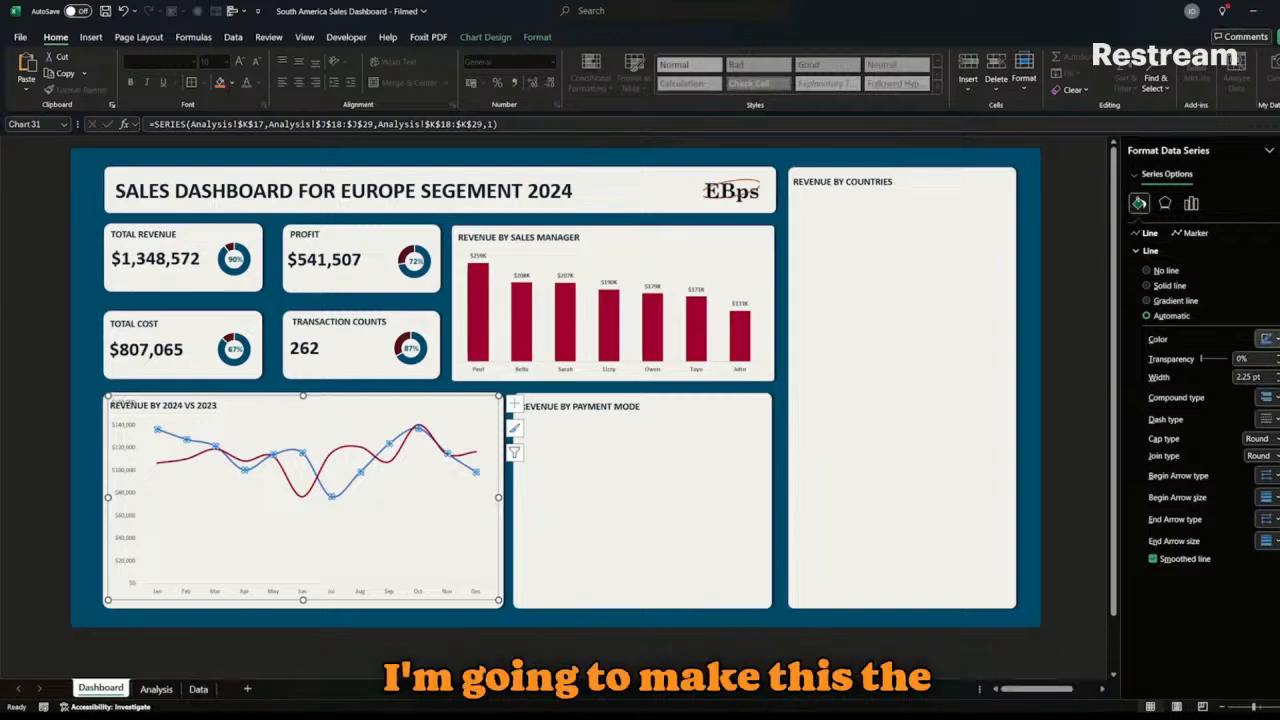
pyautogui.click(1266, 339)
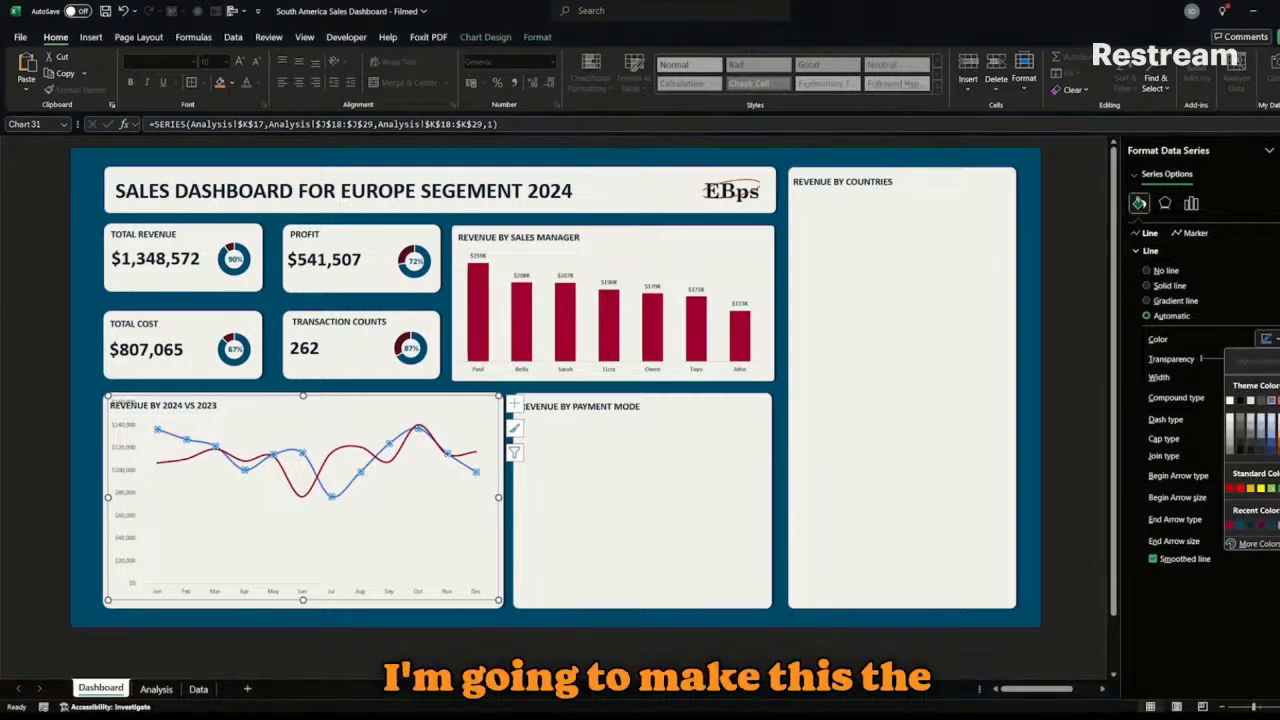
pyautogui.click(1251, 524)
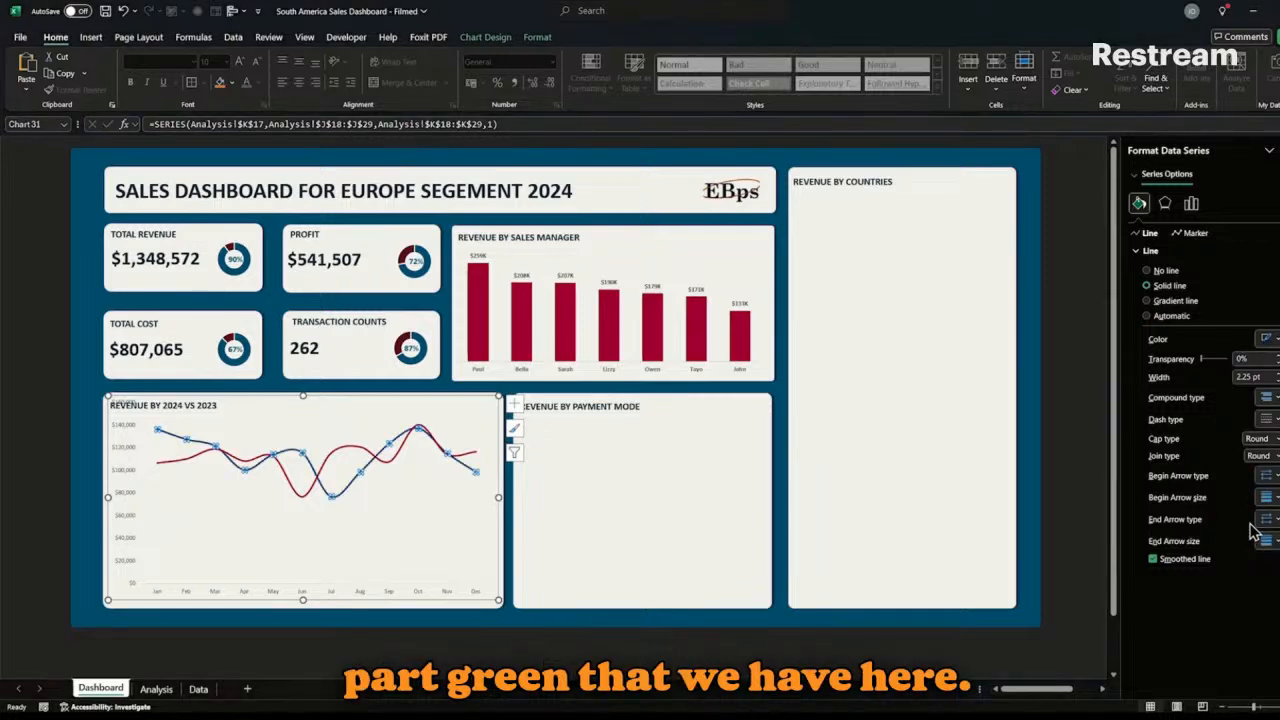
pyautogui.click(250, 558)
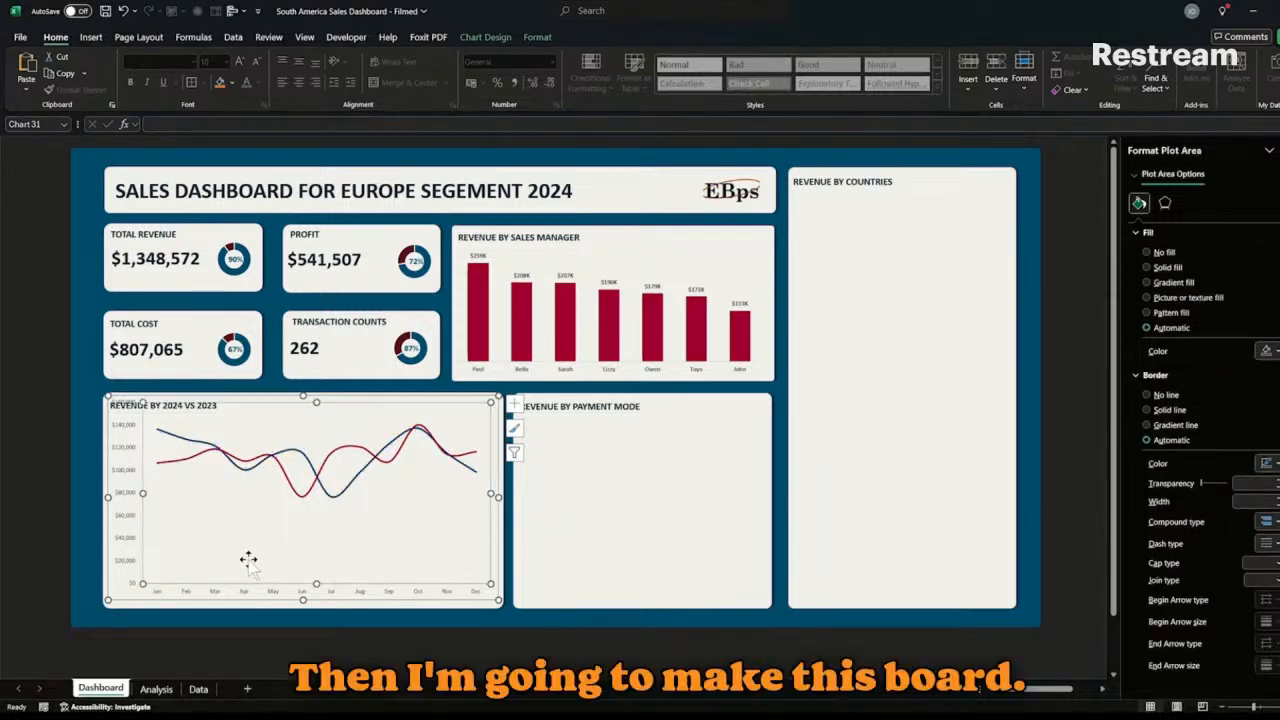
pyautogui.click(249, 596)
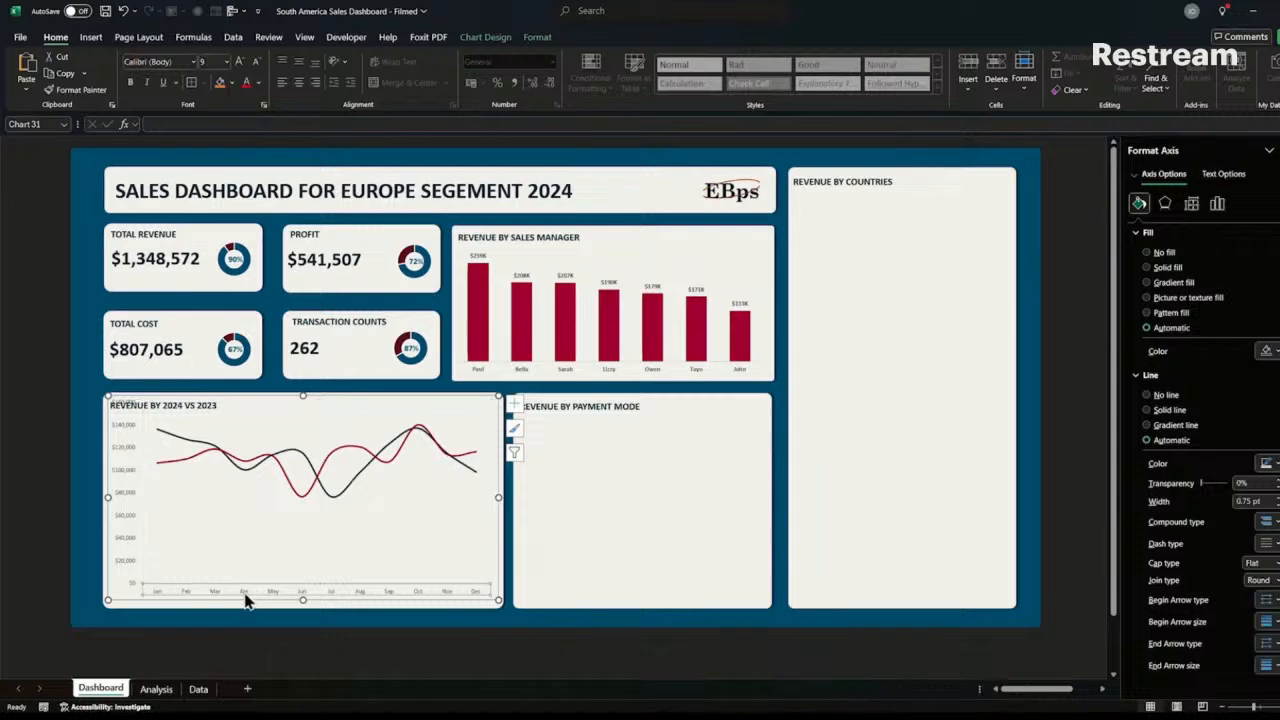
# - Add a series to the line chart's source data with its name from Analysis cell M17 and its value from M29
pyautogui.rightClick(300, 503)
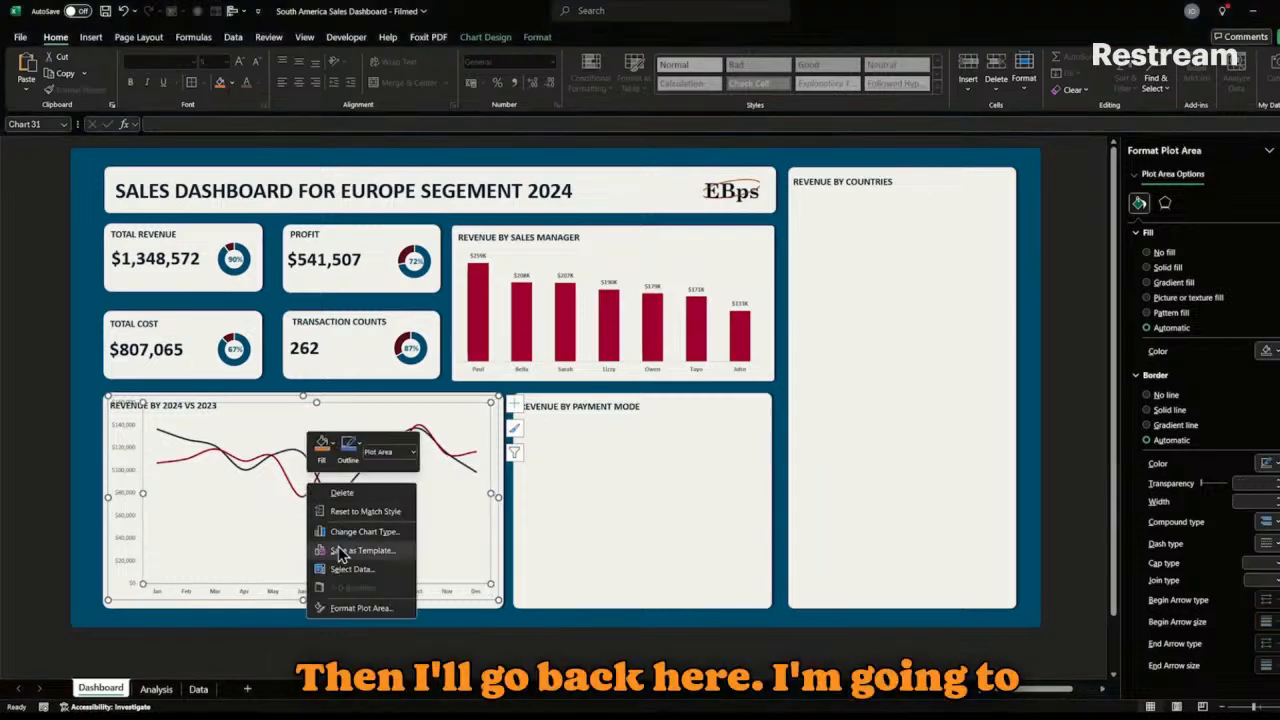
pyautogui.click(350, 577)
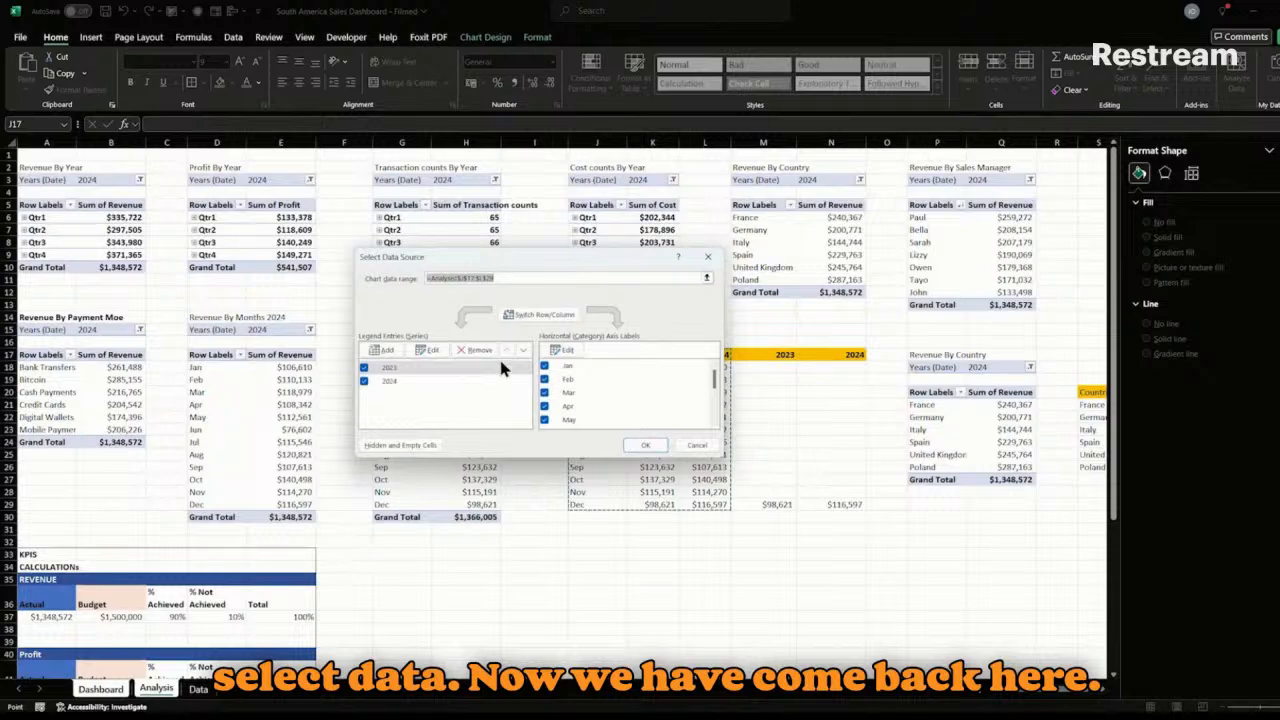
pyautogui.moveTo(648, 252); pyautogui.dragTo(598, 258)
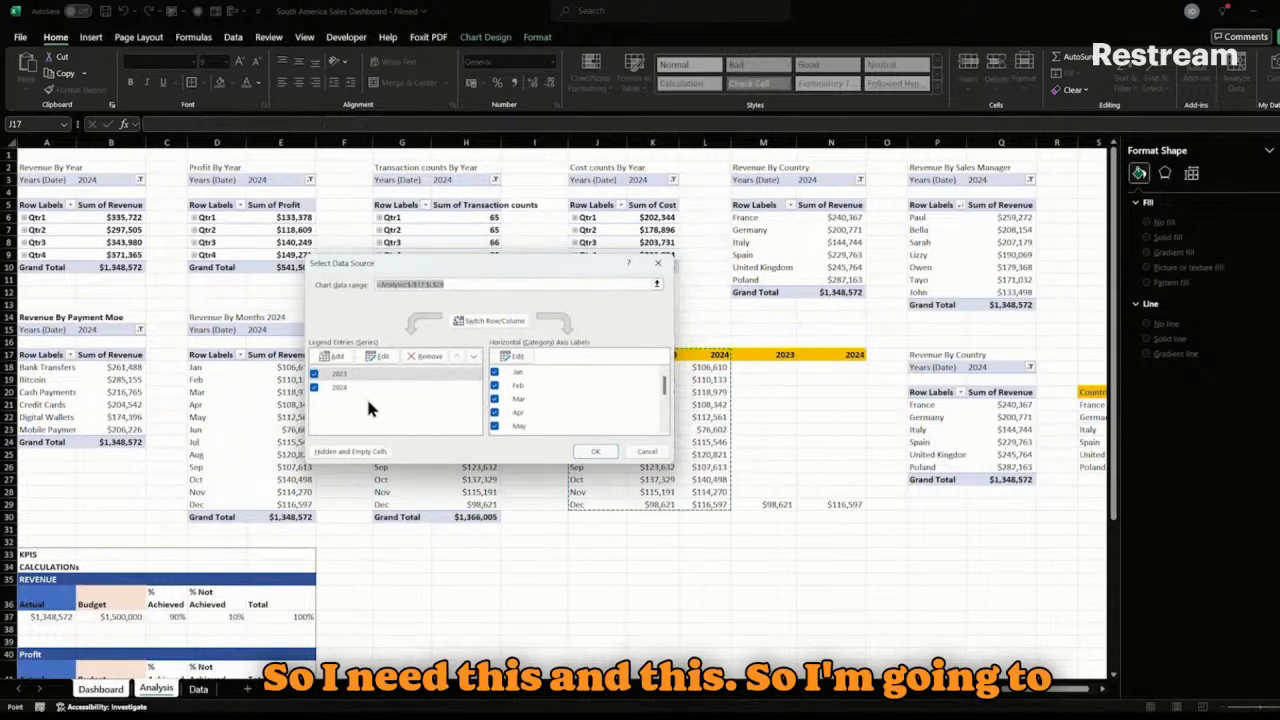
pyautogui.click(332, 356)
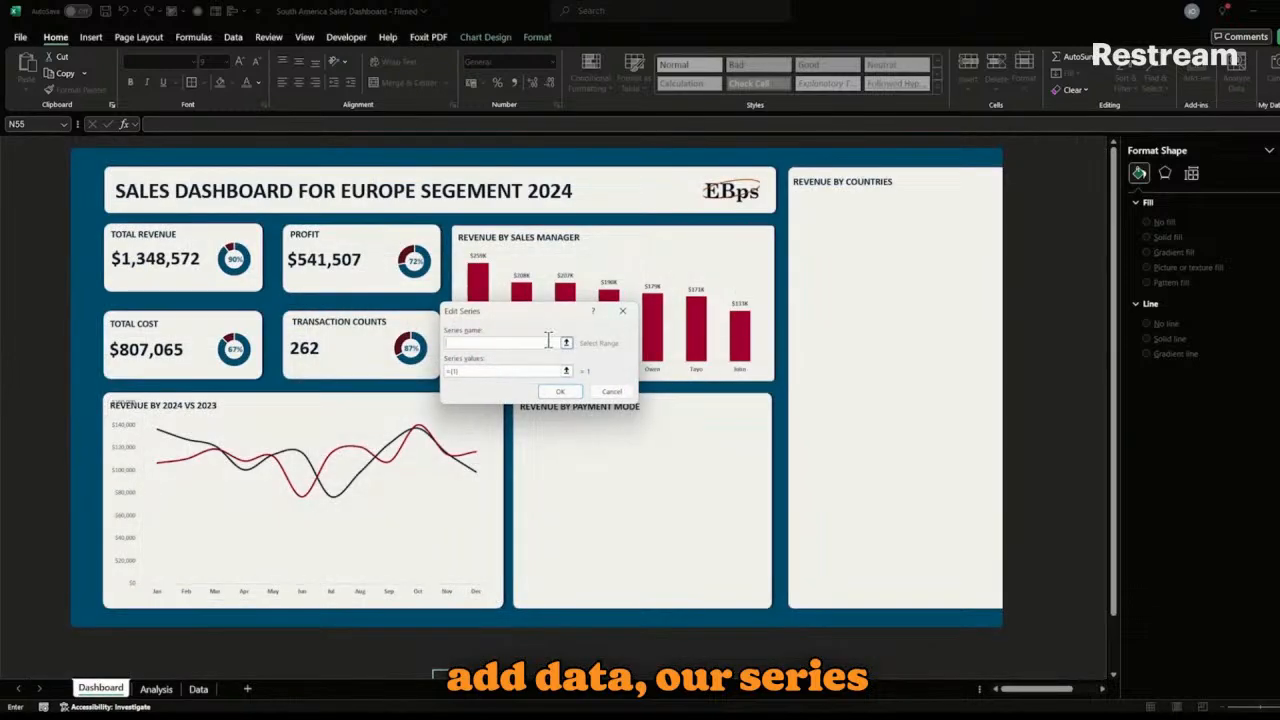
pyautogui.click(566, 344)
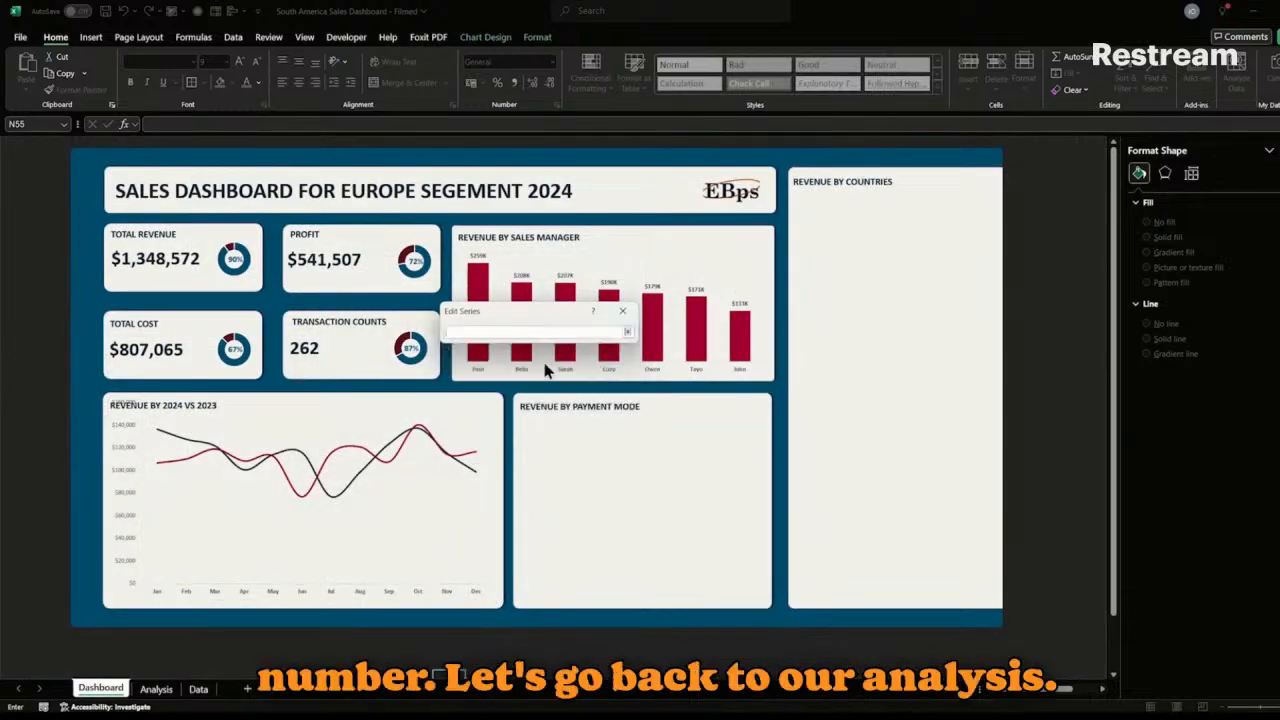
pyautogui.click(156, 689)
pyautogui.click(765, 355)
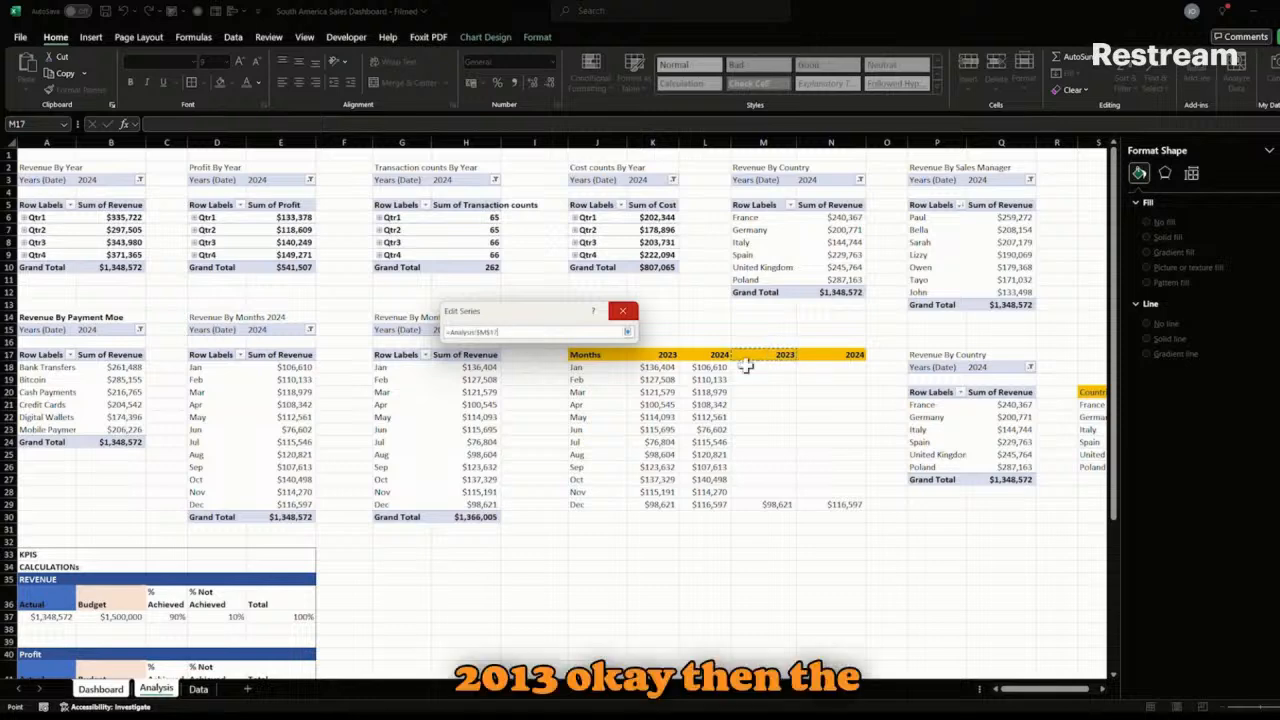
pyautogui.click(626, 332)
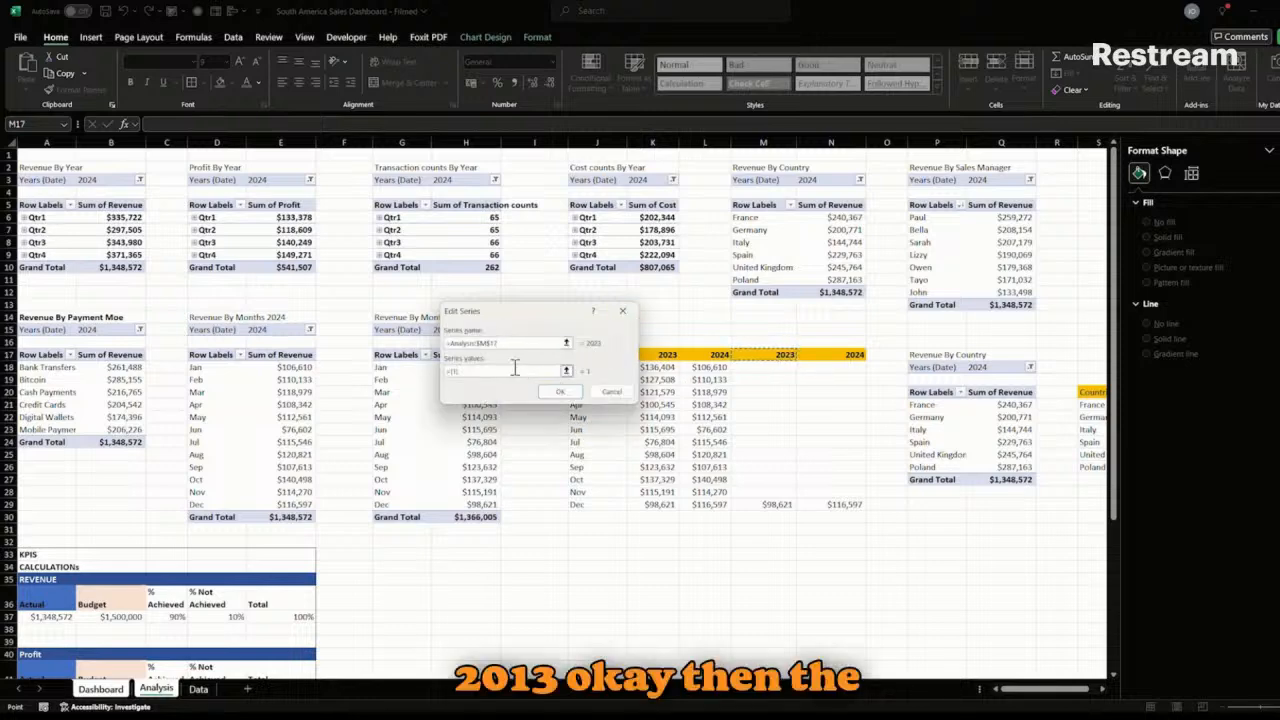
pyautogui.click(772, 506)
pyautogui.press('Return')
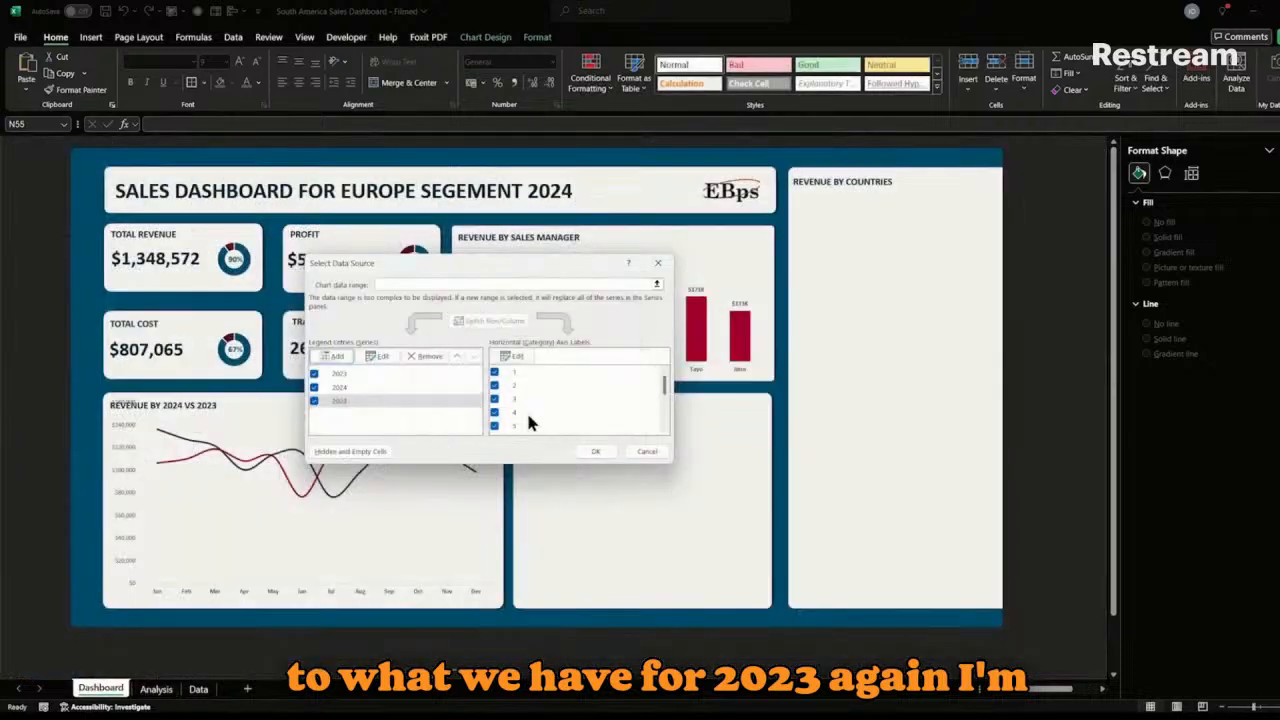
# - Add another series to the line chart with its name from Analysis cell N17 and its value from N29
pyautogui.click(343, 359)
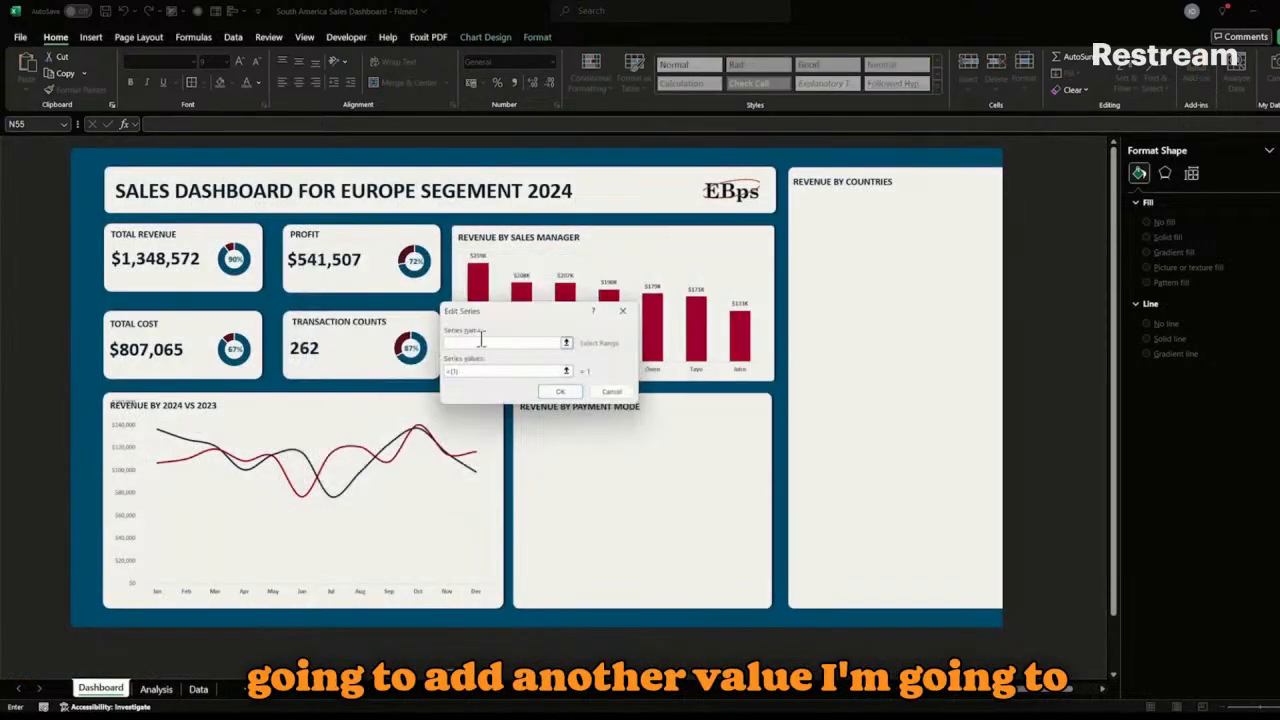
pyautogui.click(566, 343)
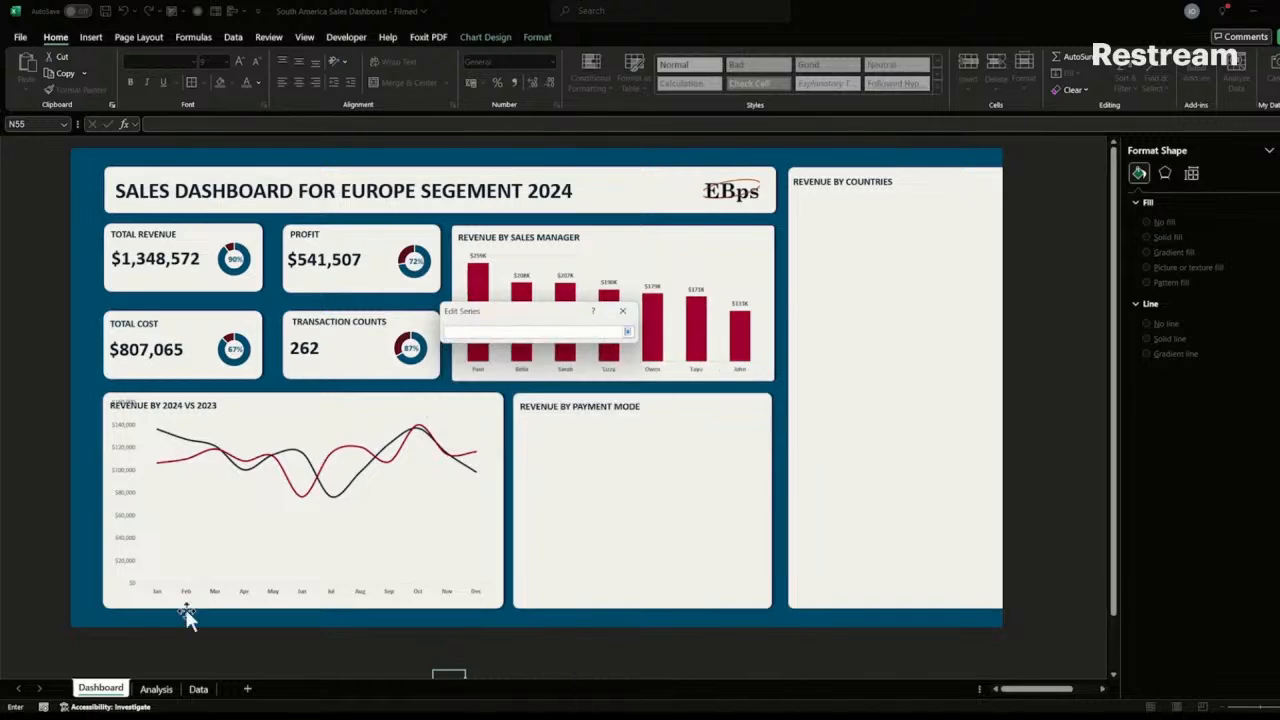
pyautogui.click(156, 688)
pyautogui.click(855, 355)
pyautogui.press('Return')
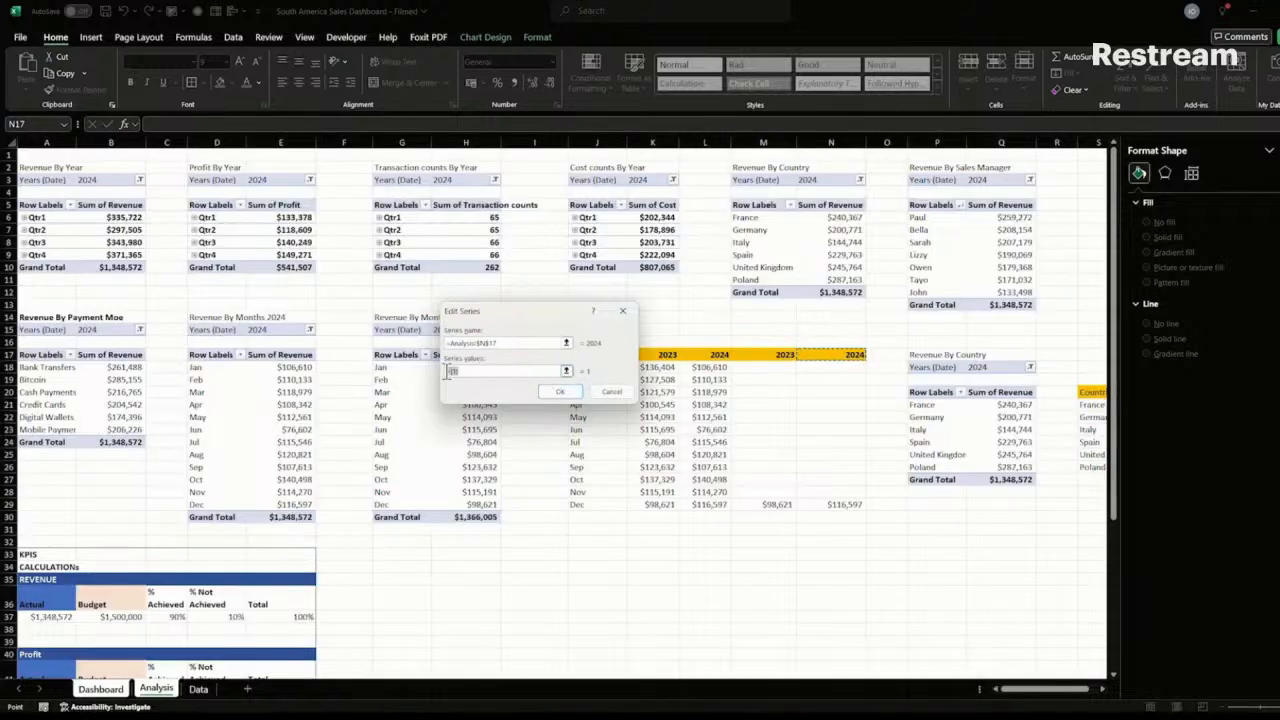
pyautogui.click(856, 505)
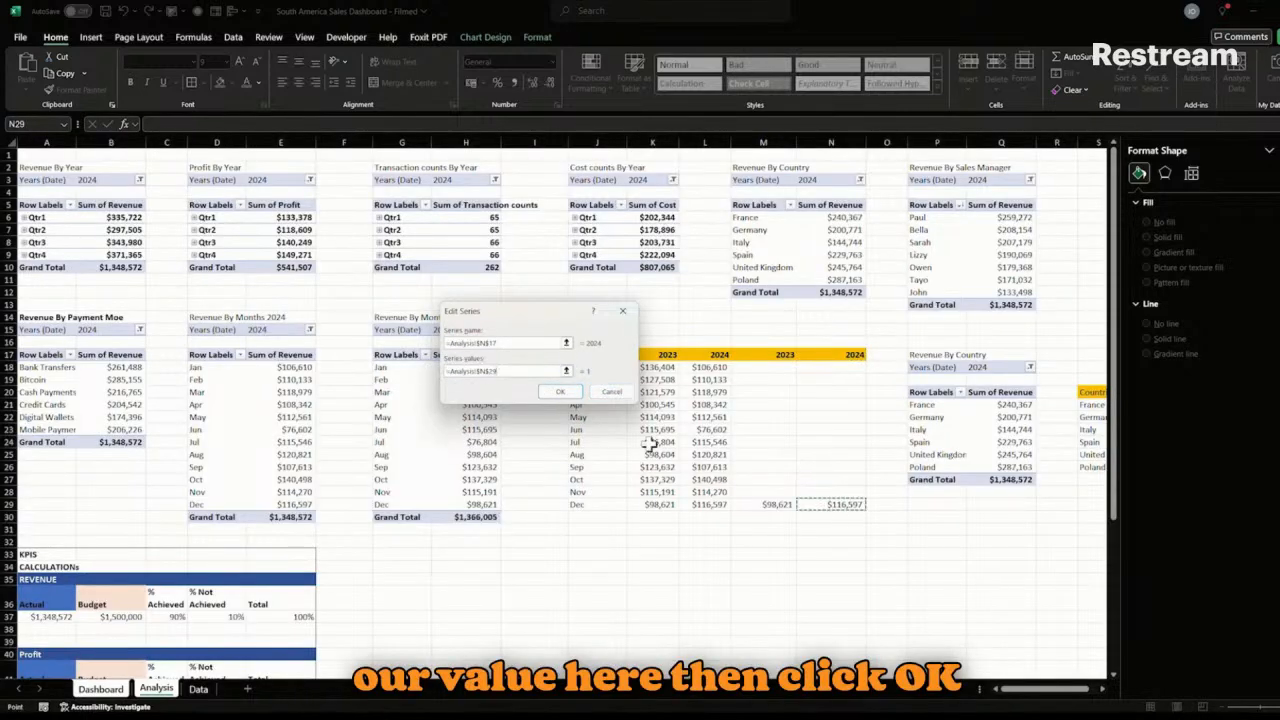
pyautogui.click(560, 391)
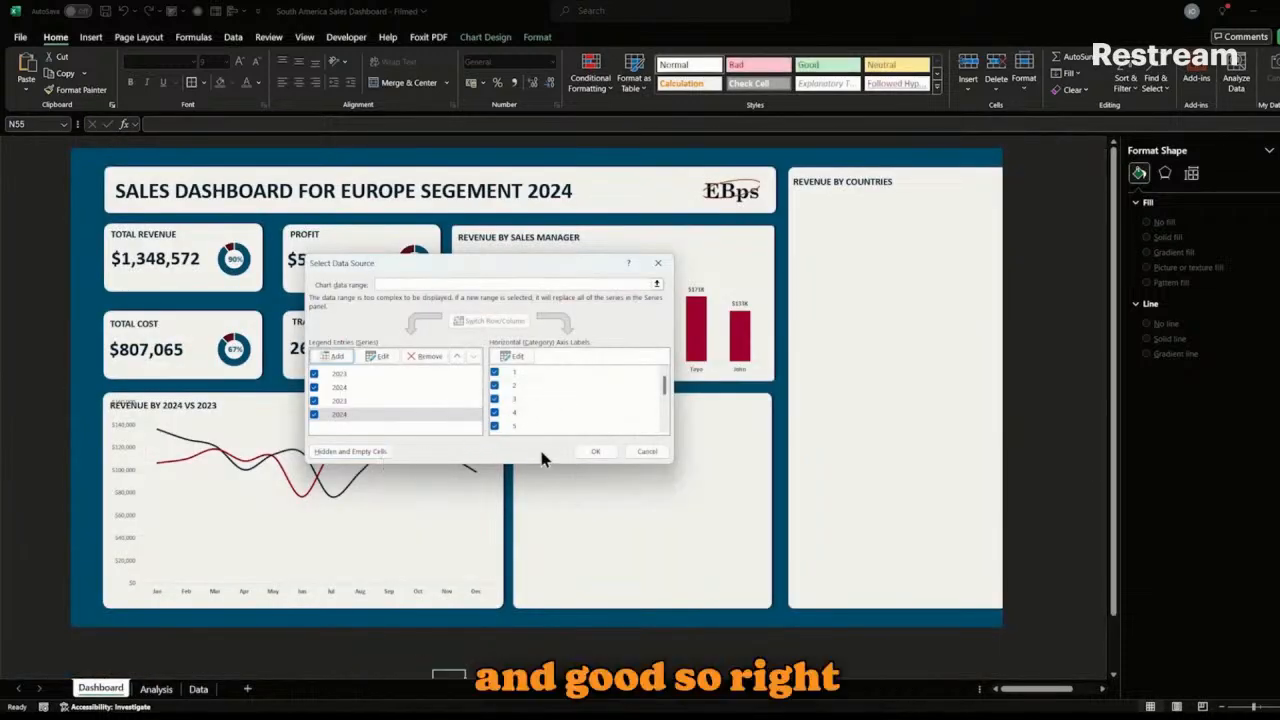
# - Confirm the line chart's added series and shrink its plot area from the top to sit below the chart heading
pyautogui.click(592, 451)
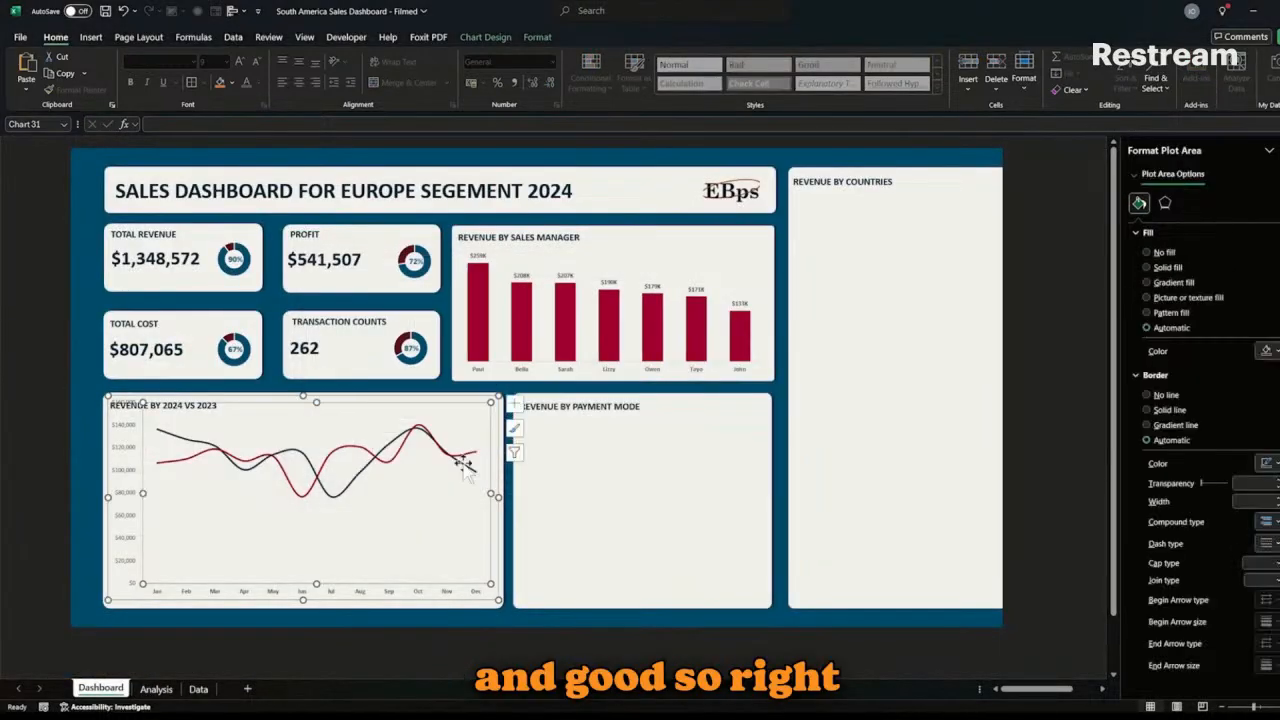
pyautogui.click(123, 458)
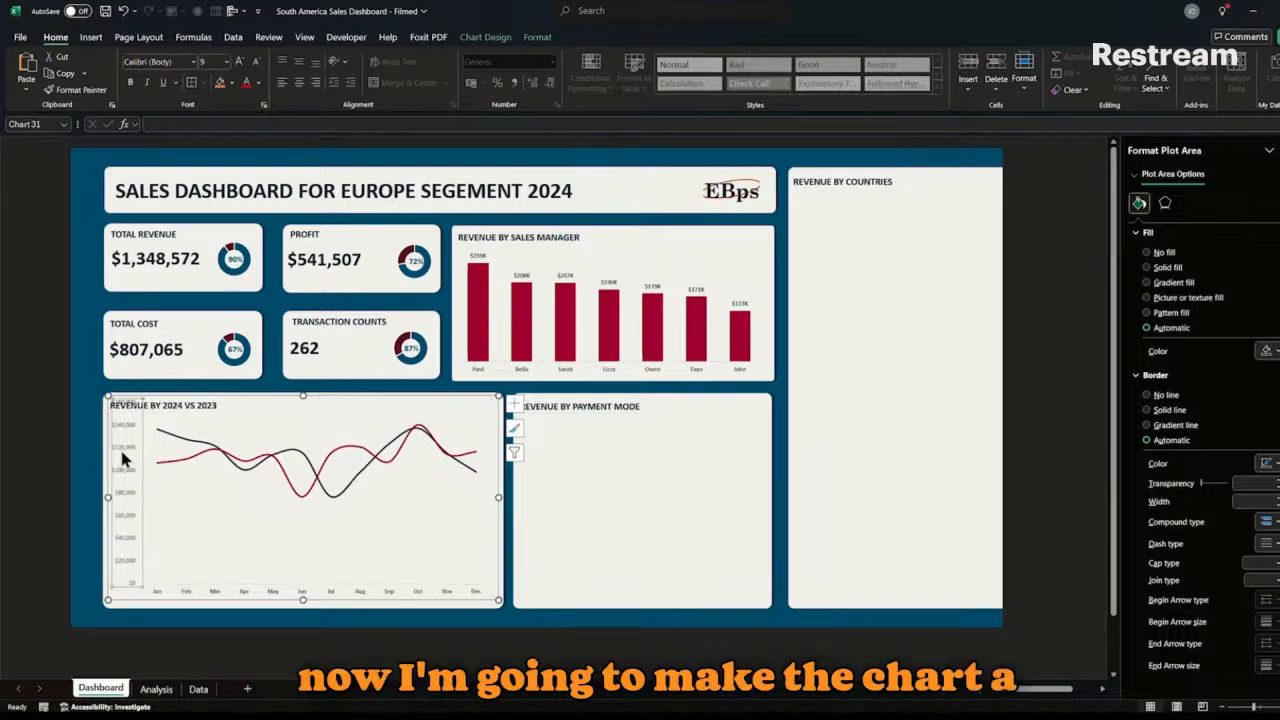
pyautogui.click(289, 424)
pyautogui.moveTo(316, 403); pyautogui.dragTo(316, 426)
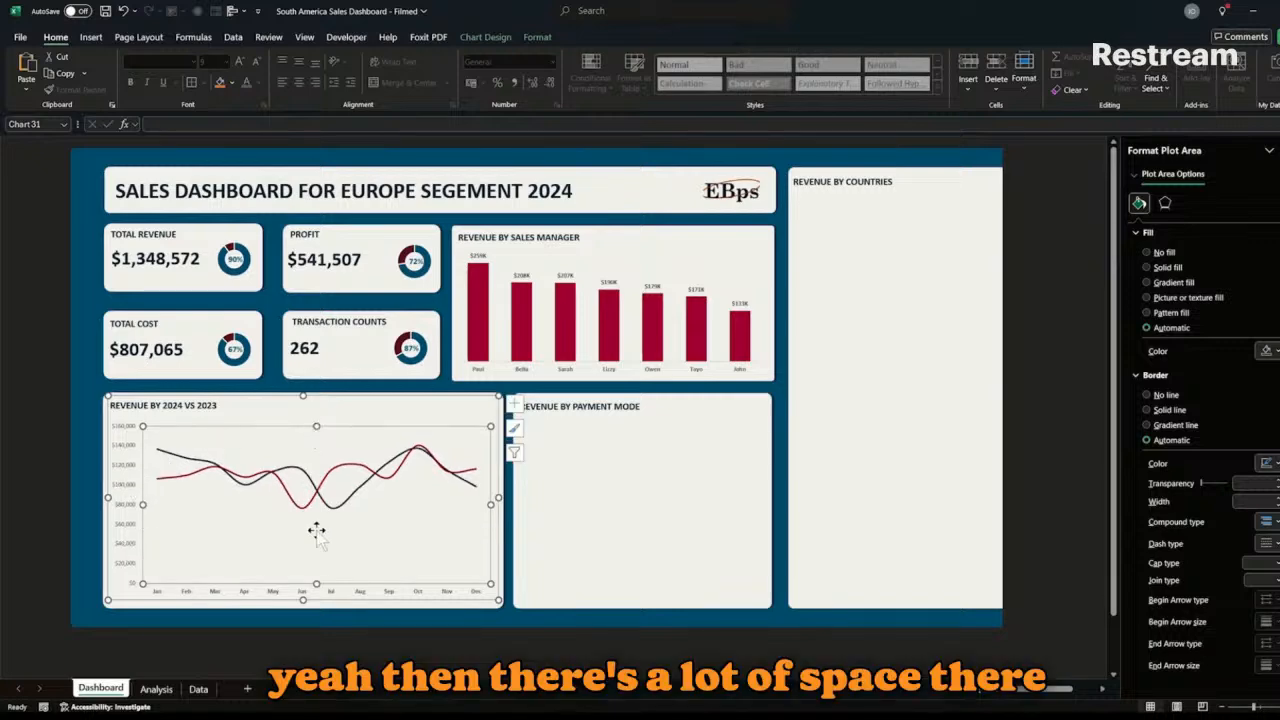
# - Set the minimum bound of the line chart's vertical axis to 60000
pyautogui.click(127, 535)
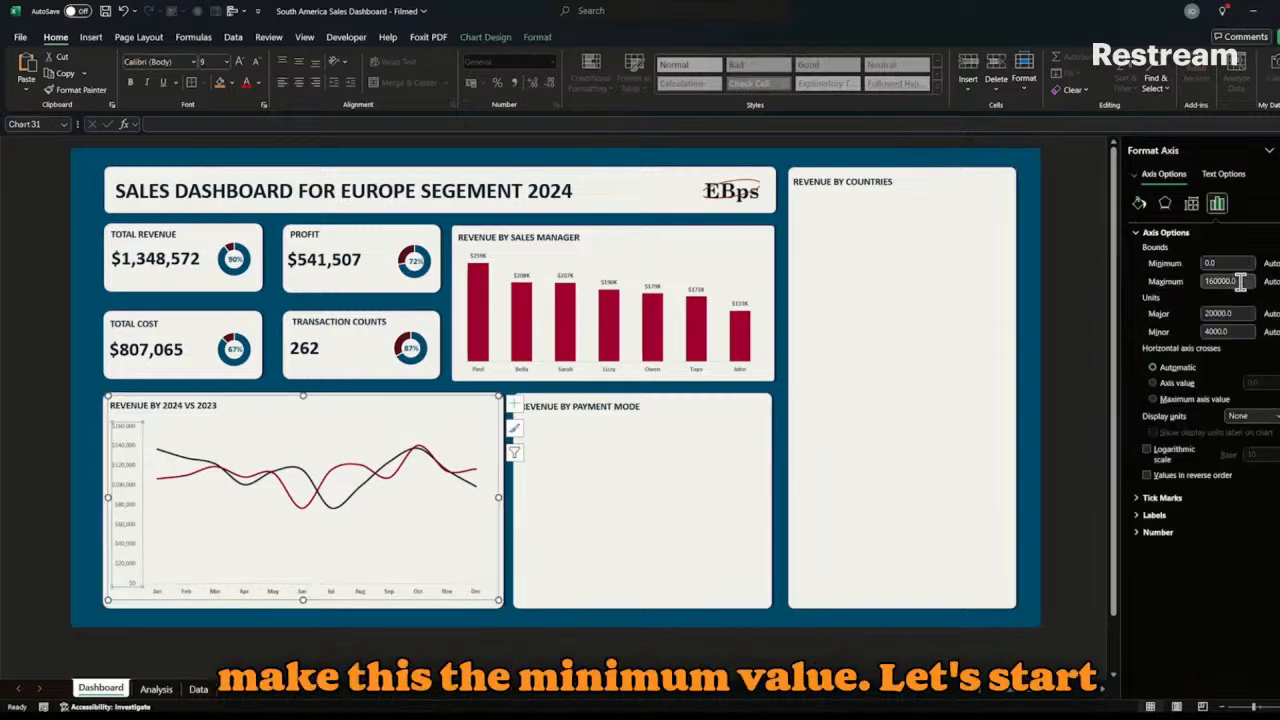
pyautogui.click(1174, 266)
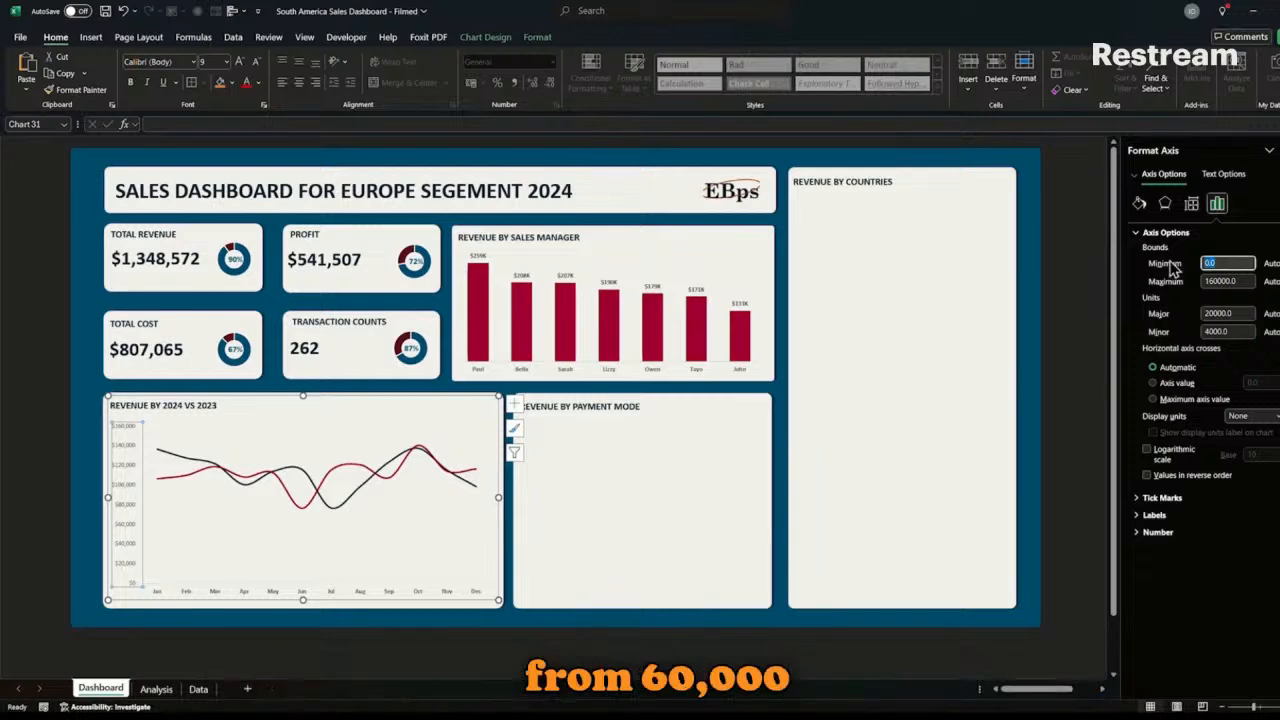
pyautogui.write('60000')
pyautogui.press('Return')
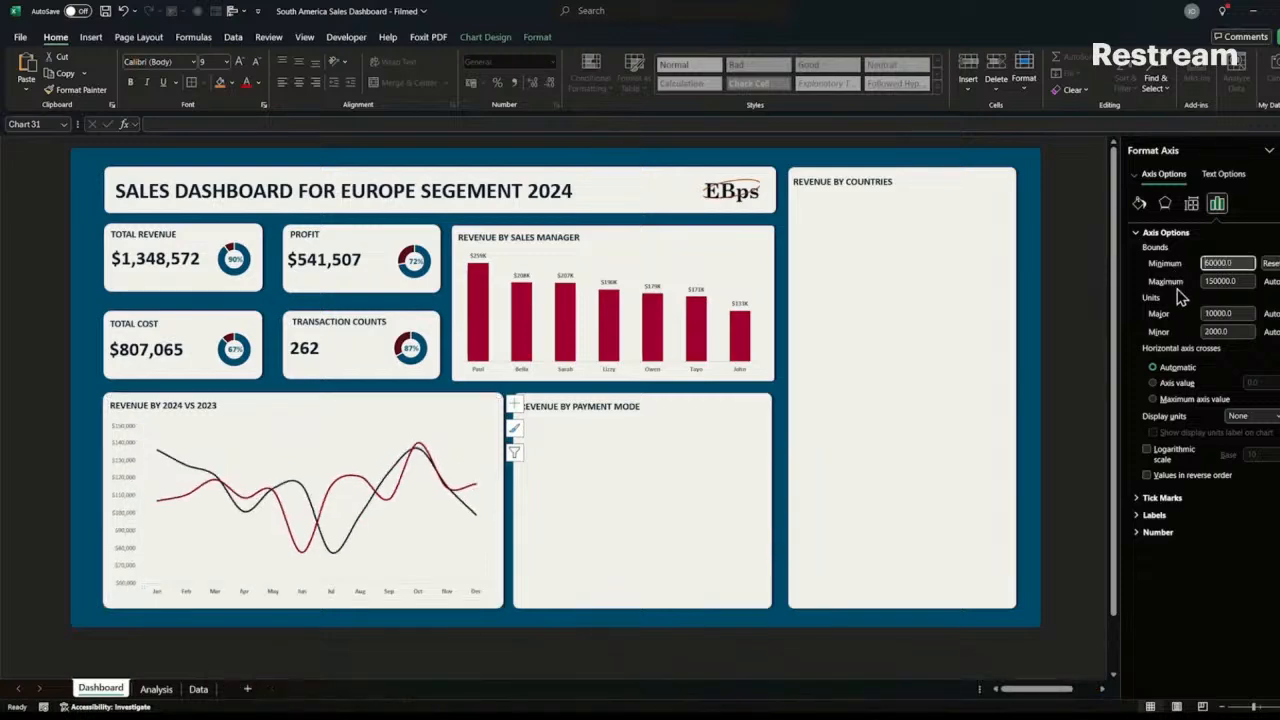
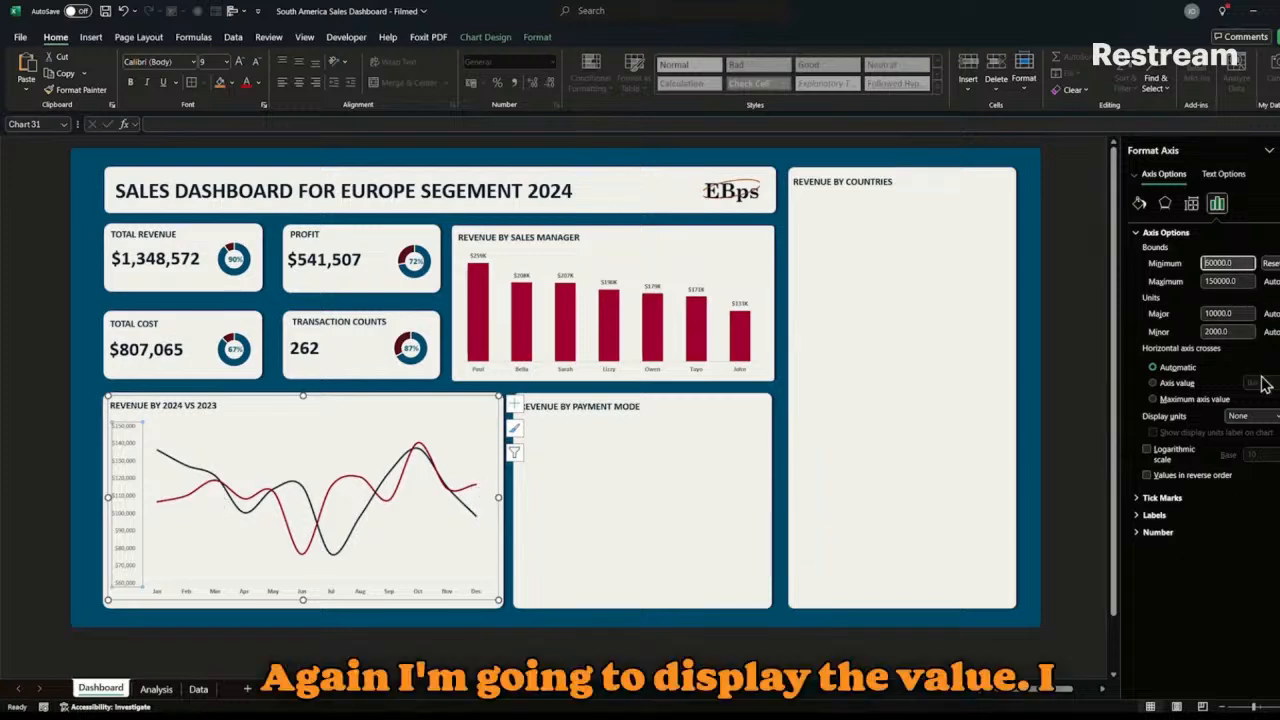
# - Set the vertical axis display units to Thousands and delete the units label from the line chart
pyautogui.click(1274, 416)
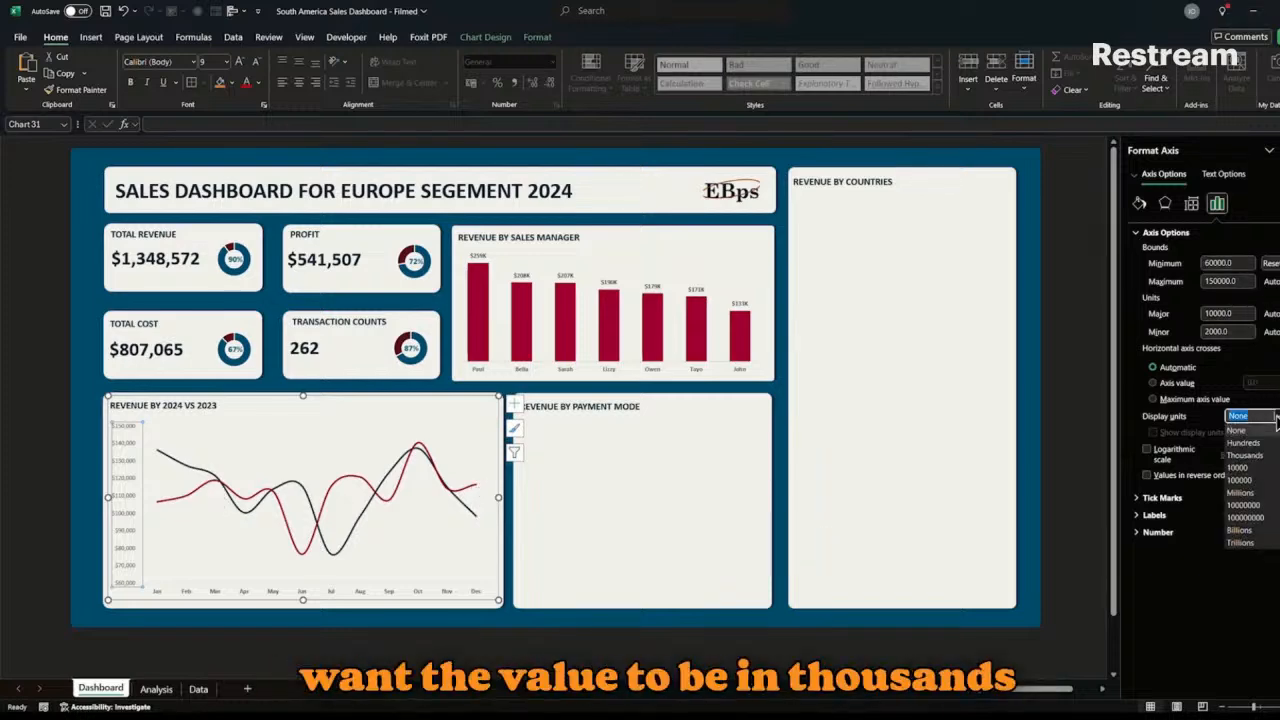
pyautogui.click(1246, 455)
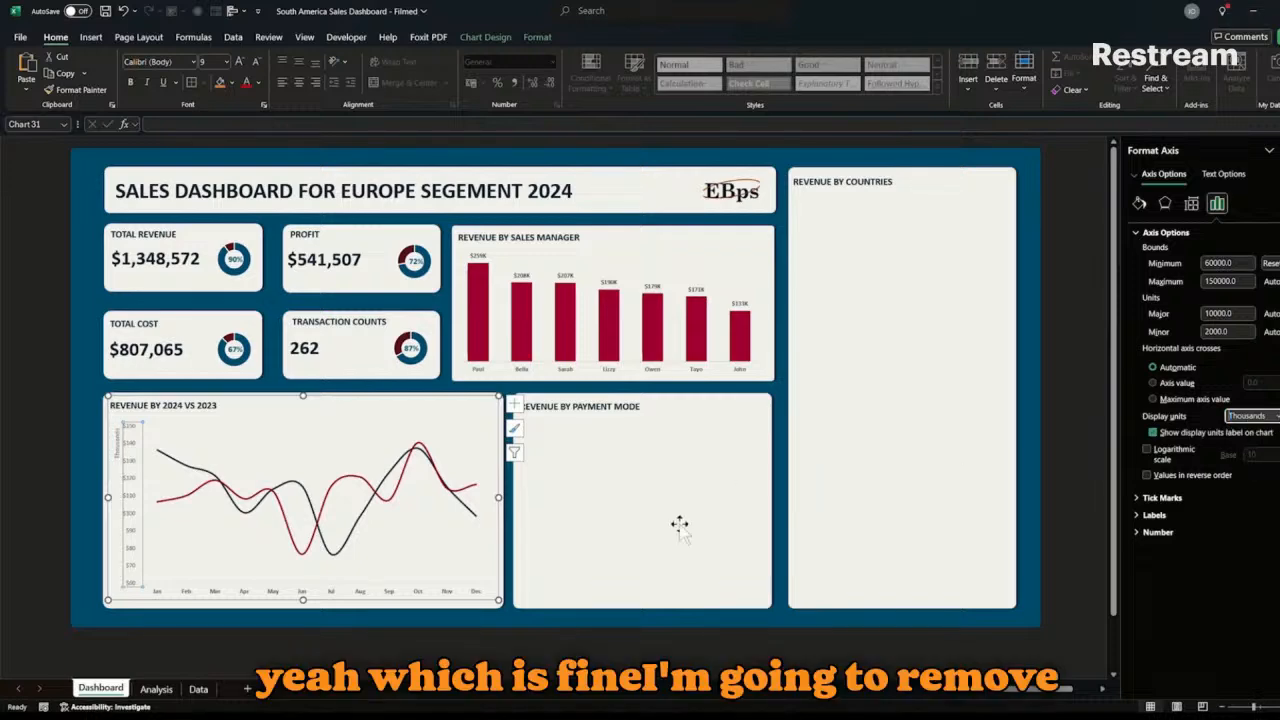
pyautogui.click(113, 452)
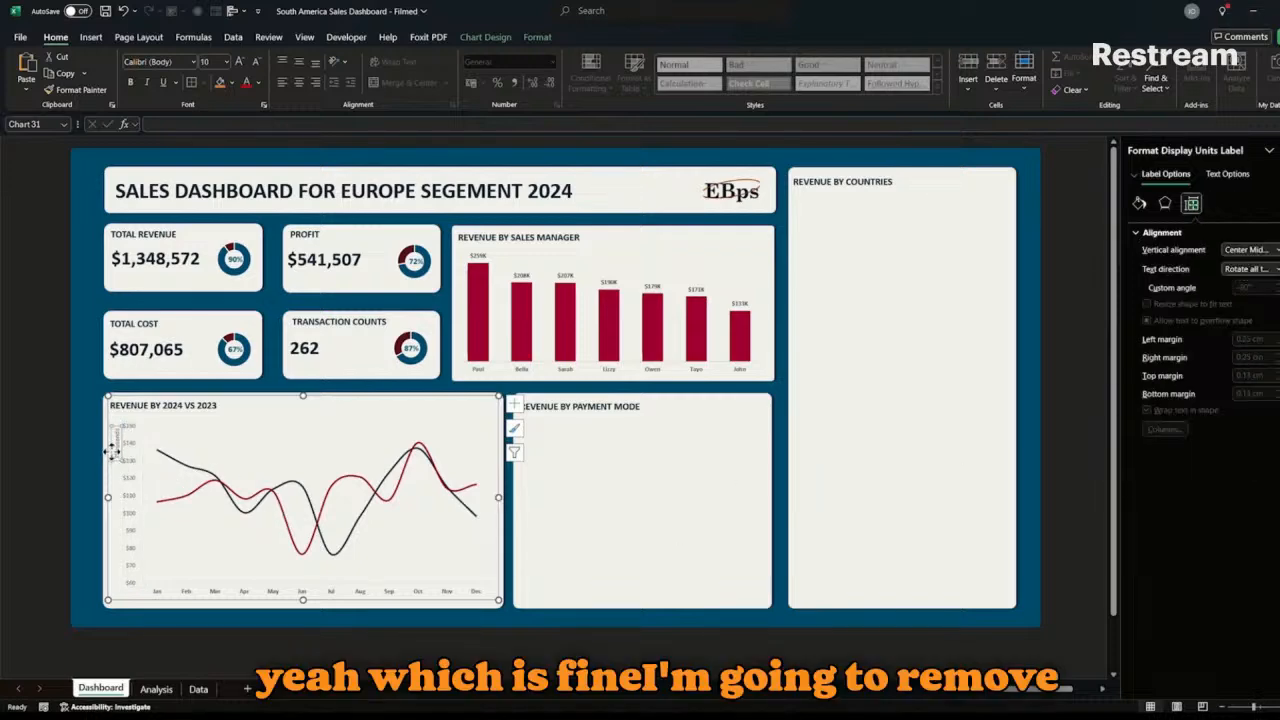
pyautogui.press('Delete')
# - Apply the custom number format $#"K" to the line chart's vertical axis
pyautogui.click(125, 490)
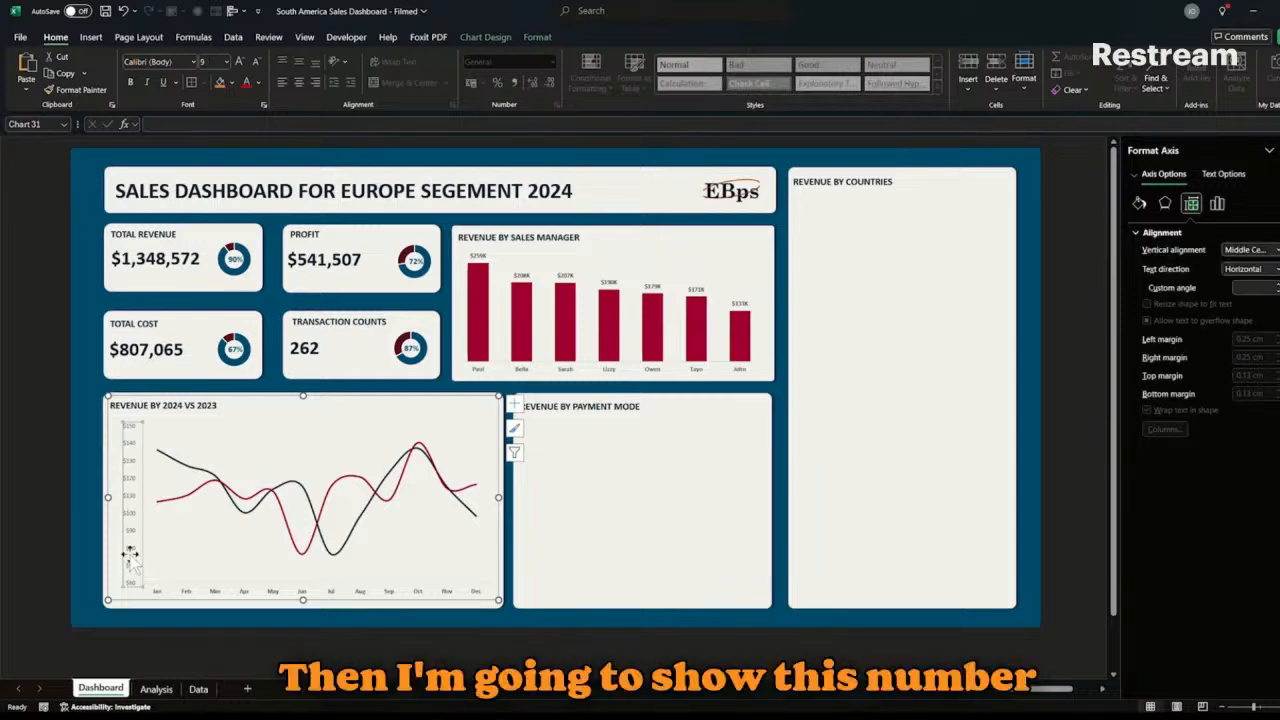
pyautogui.click(1216, 203)
pyautogui.click(1156, 284)
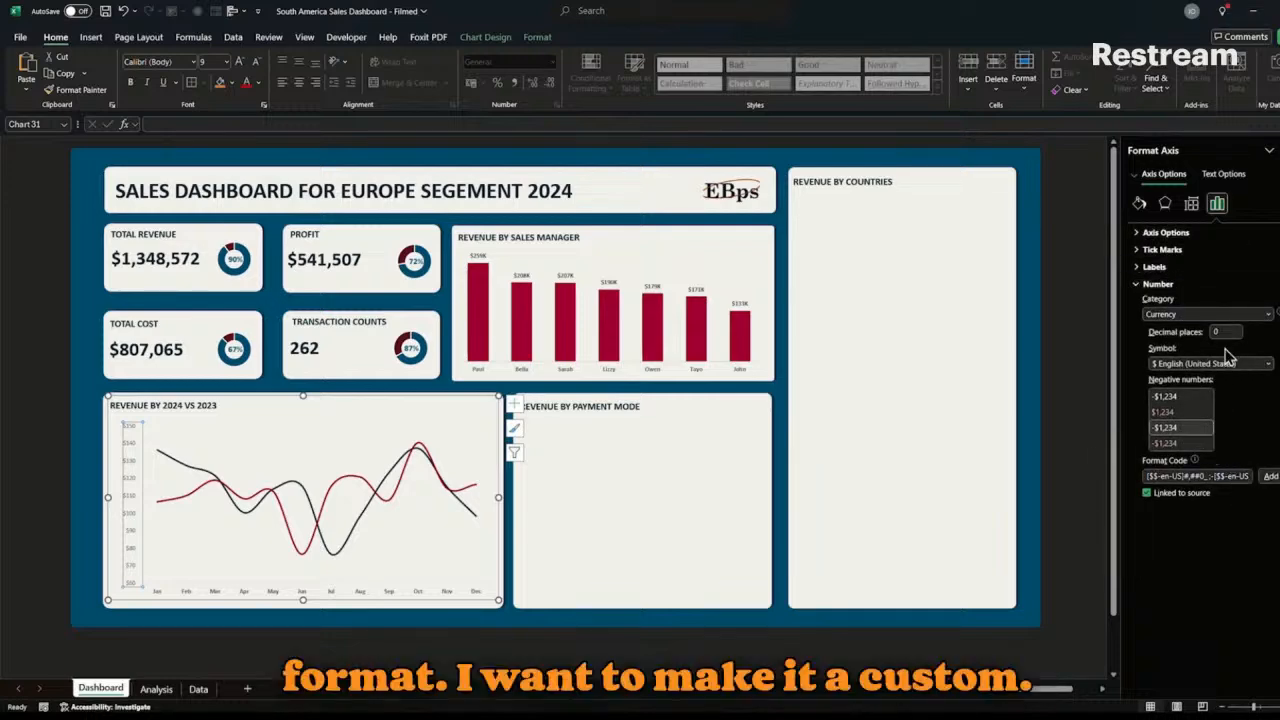
pyautogui.click(1230, 314)
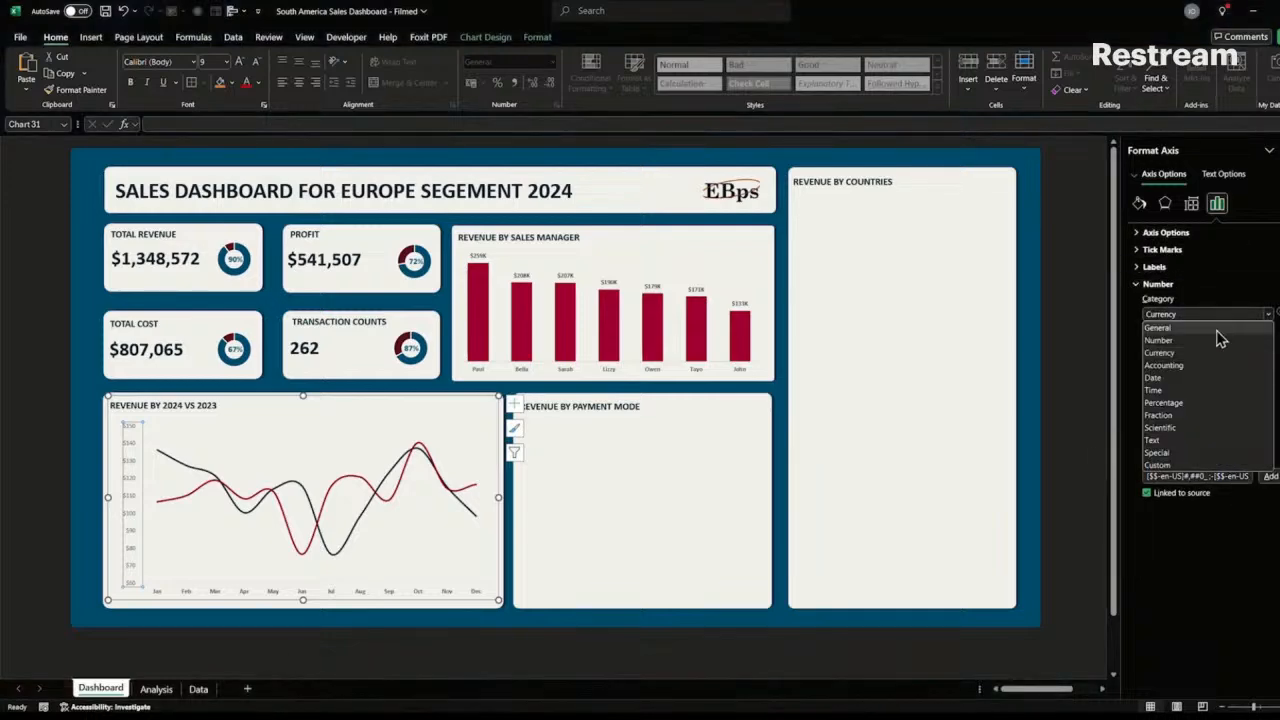
pyautogui.click(1205, 466)
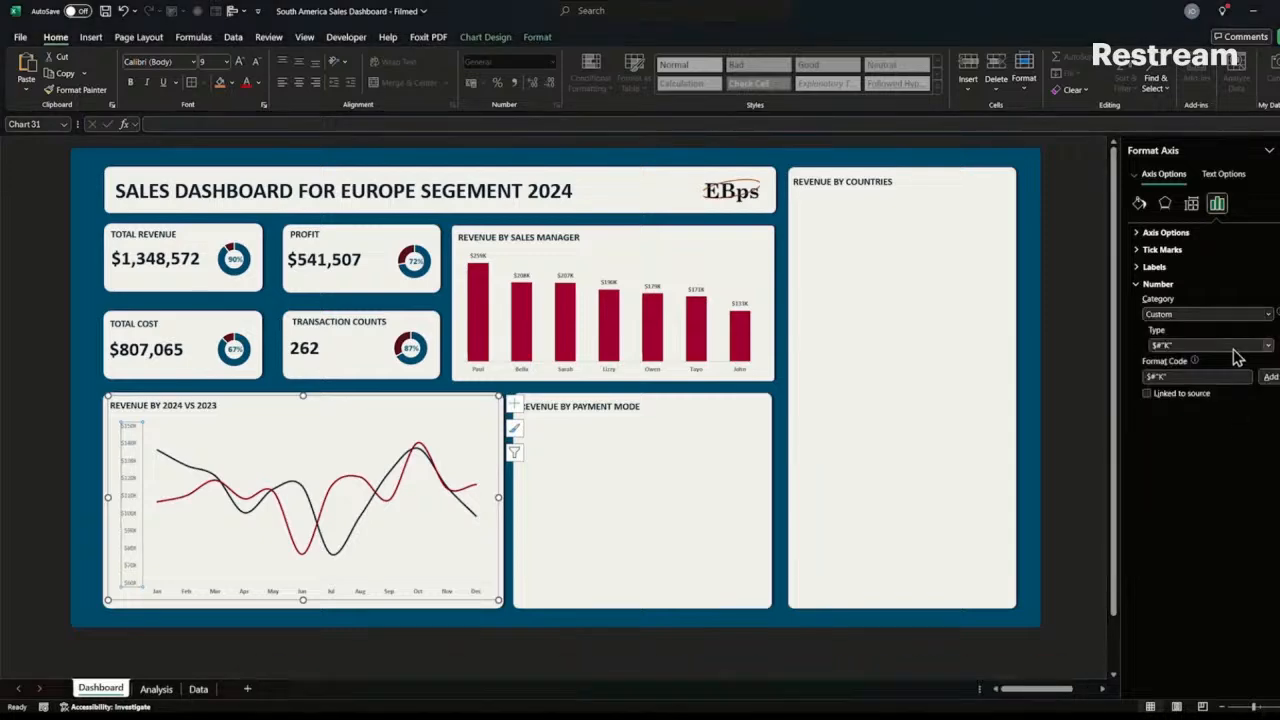
pyautogui.click(1266, 345)
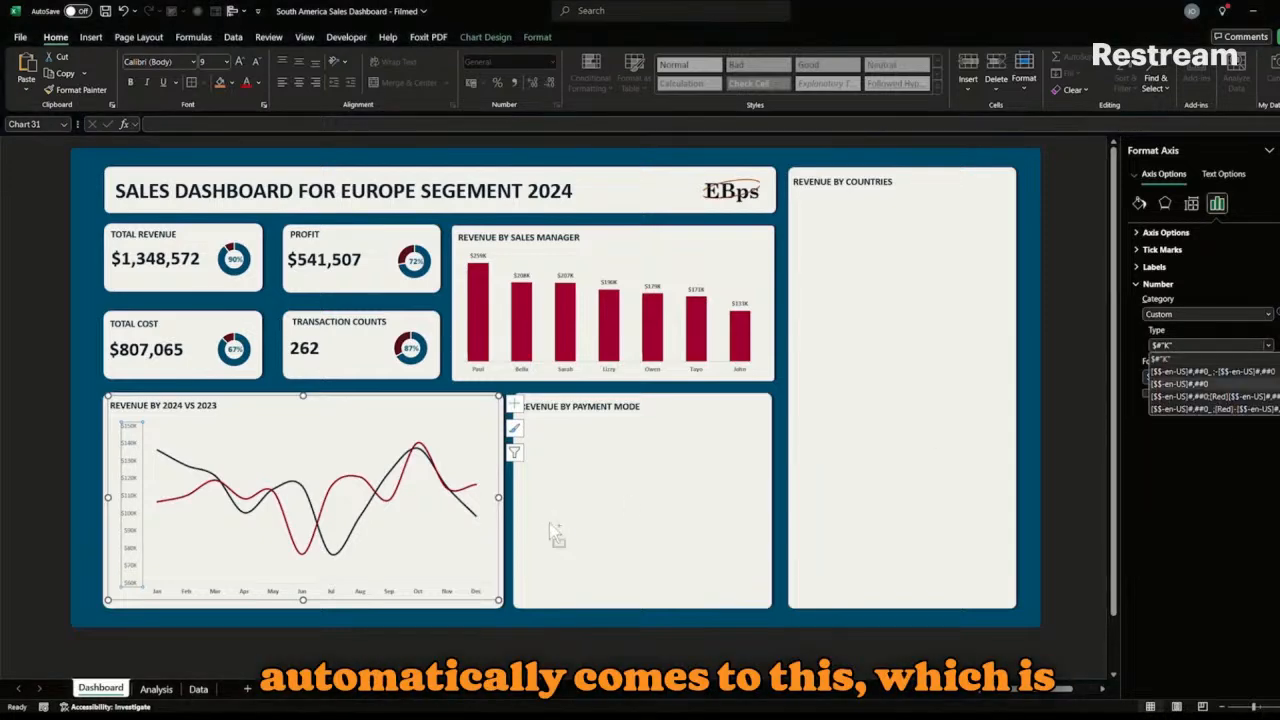
# - Make the vertical axis labels bold and widen the line chart's plot area slightly to the left
pyautogui.click(129, 490)
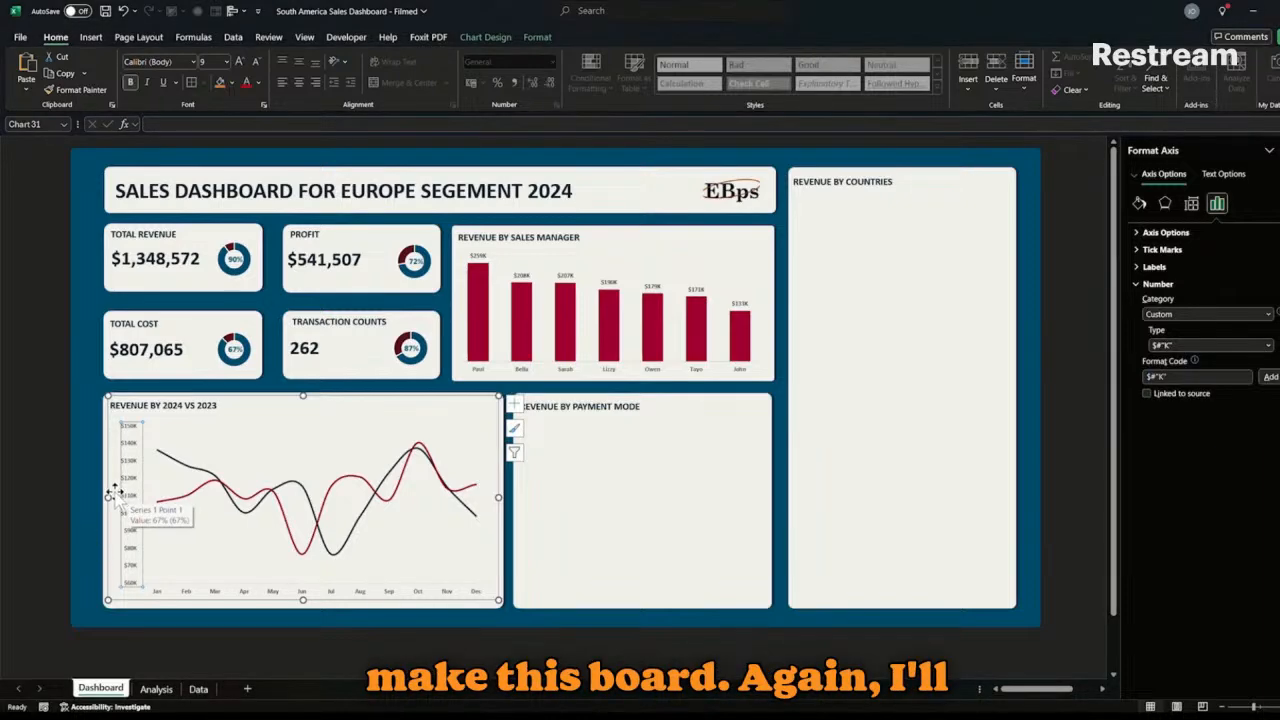
pyautogui.click(187, 531)
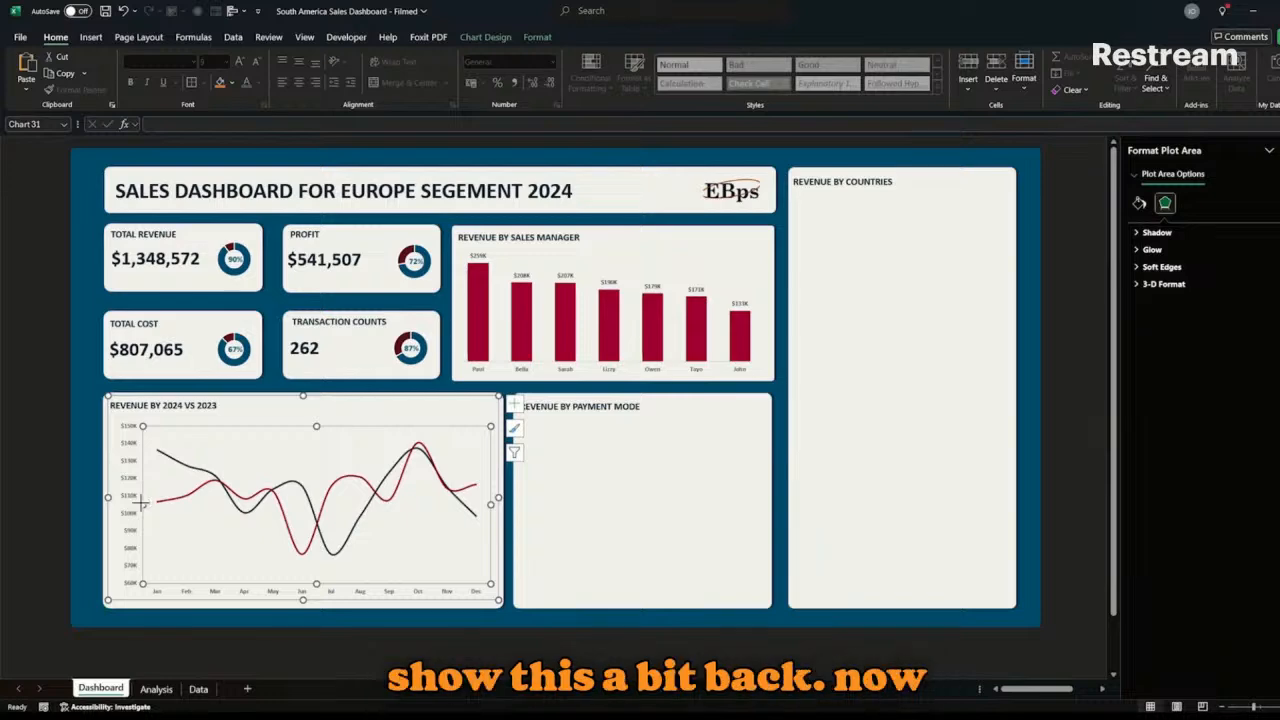
pyautogui.moveTo(143, 504); pyautogui.dragTo(136, 503)
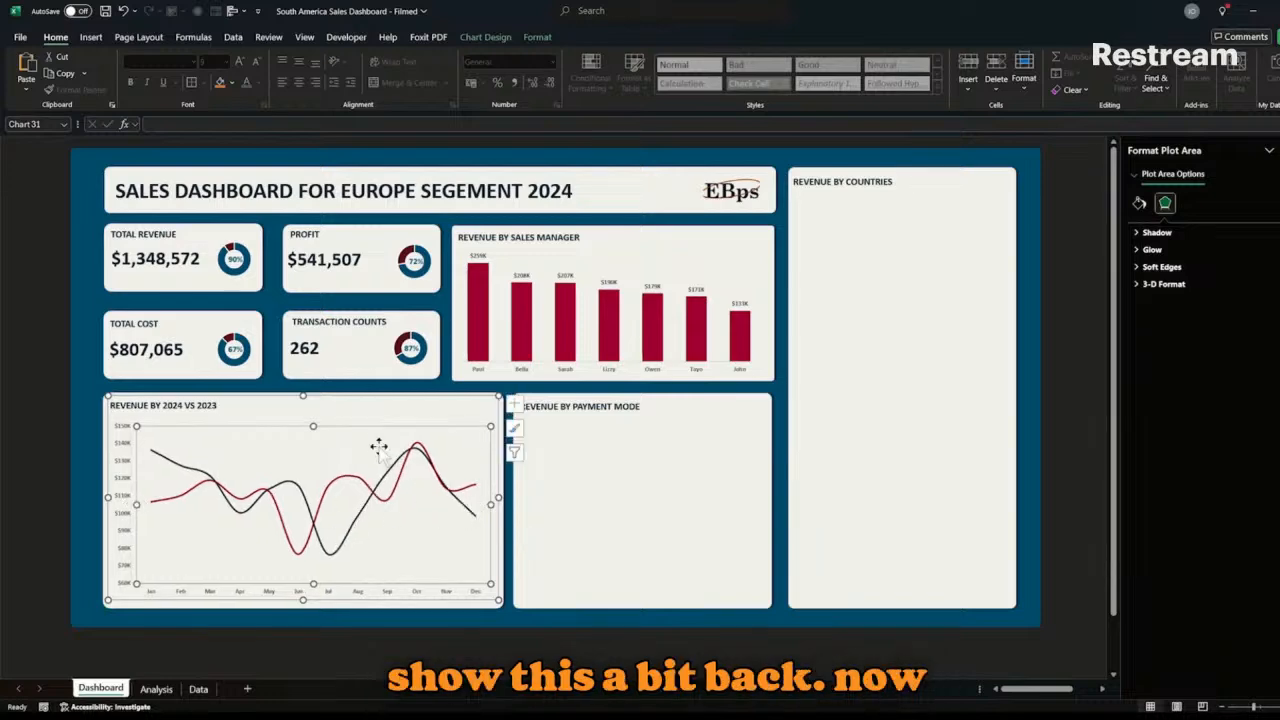
# - Add a data label to only the December point of the 2024 line, positioned to the right of the point
pyautogui.click(477, 486)
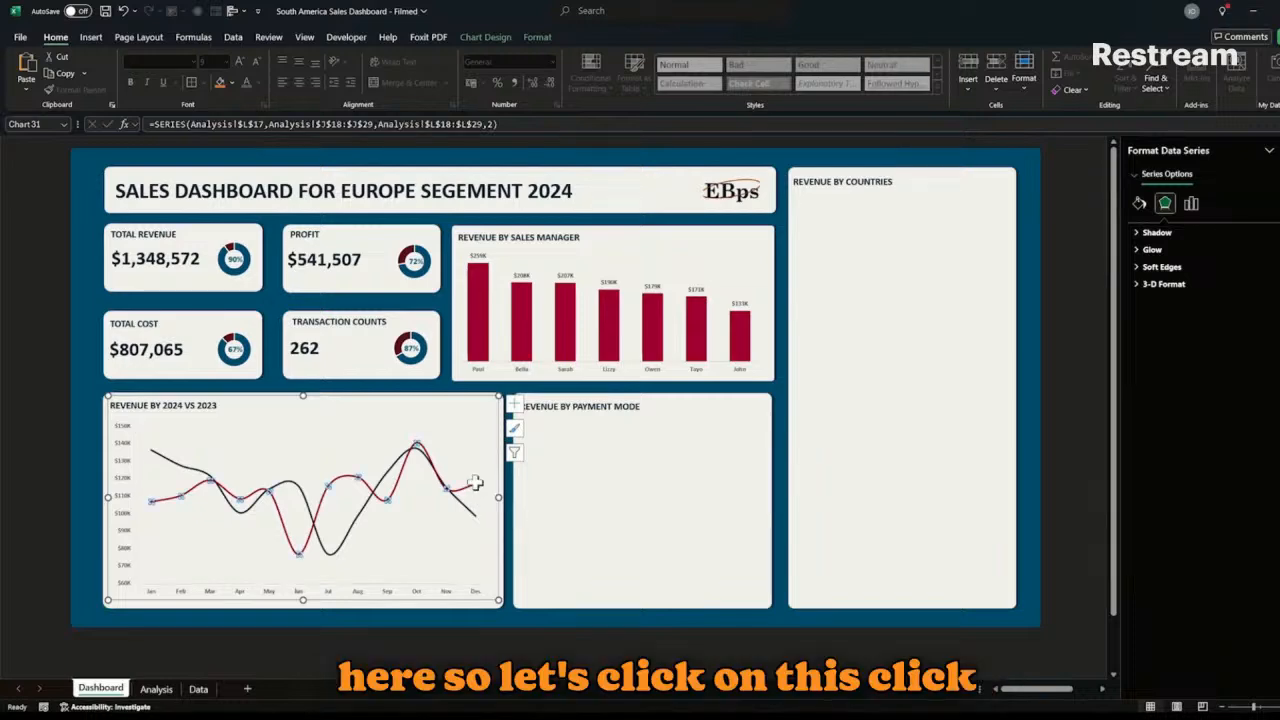
pyautogui.click(477, 484)
pyautogui.click(515, 404)
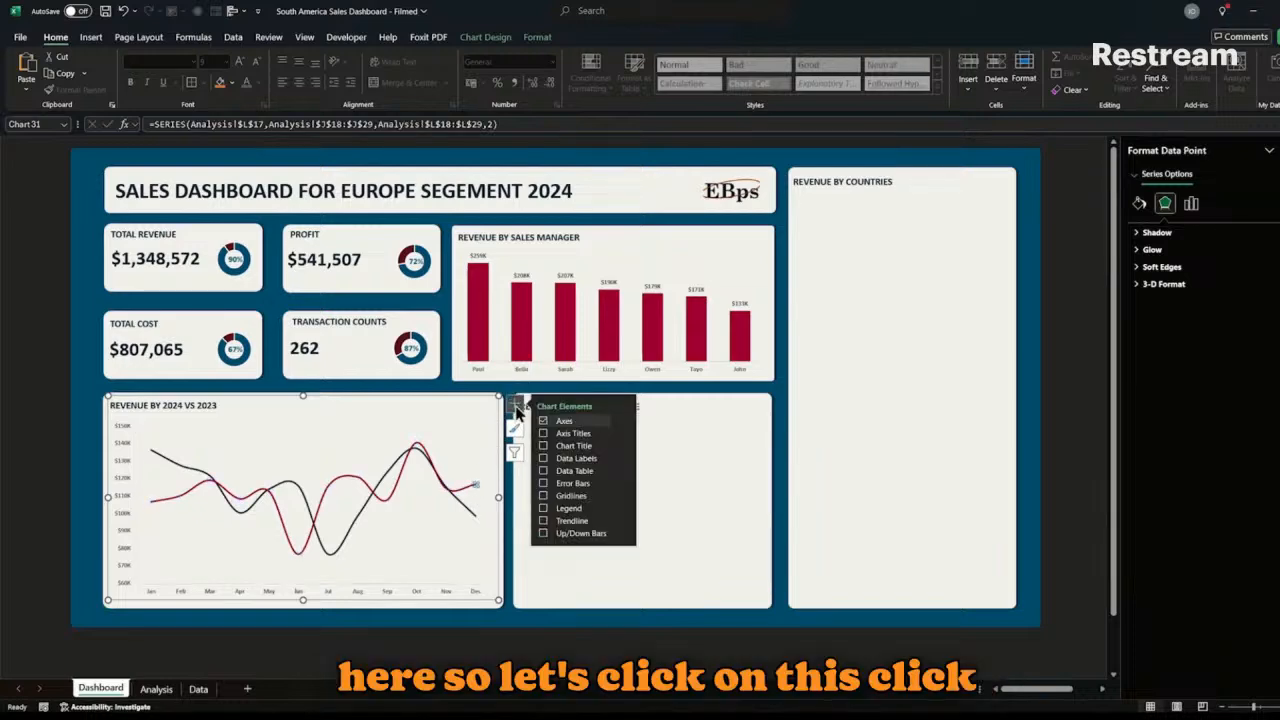
pyautogui.click(544, 460)
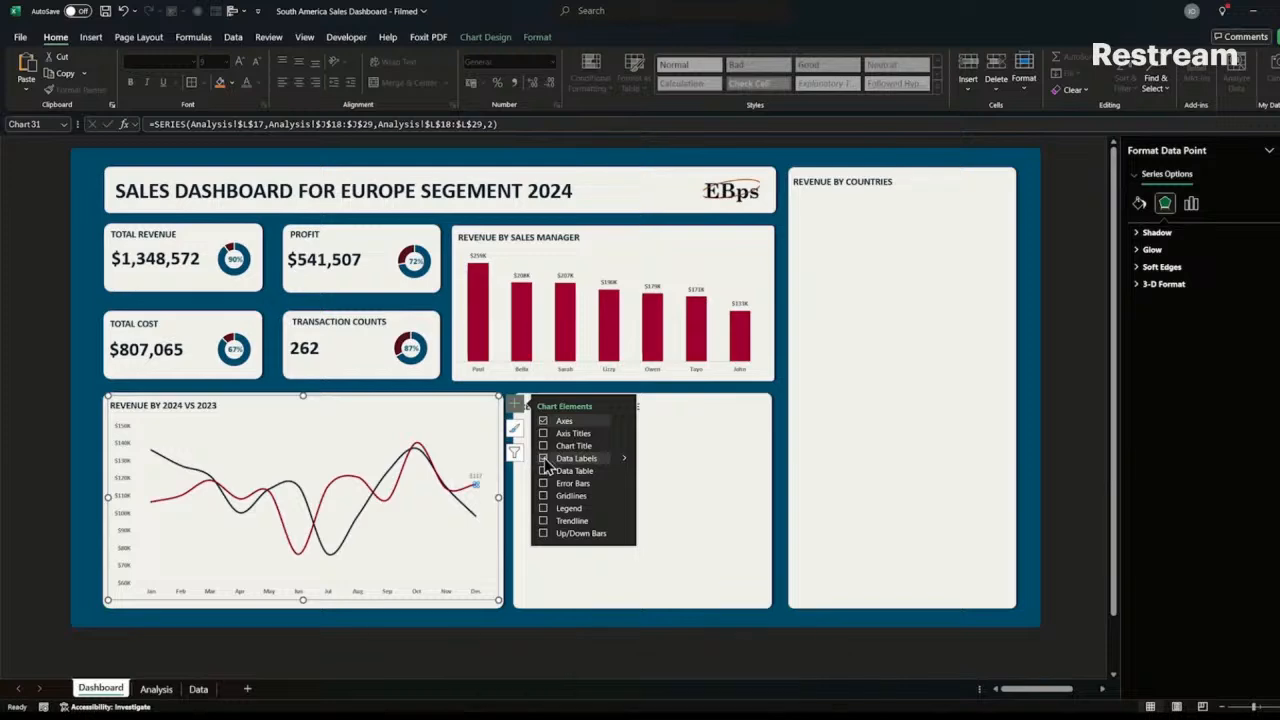
pyautogui.click(621, 459)
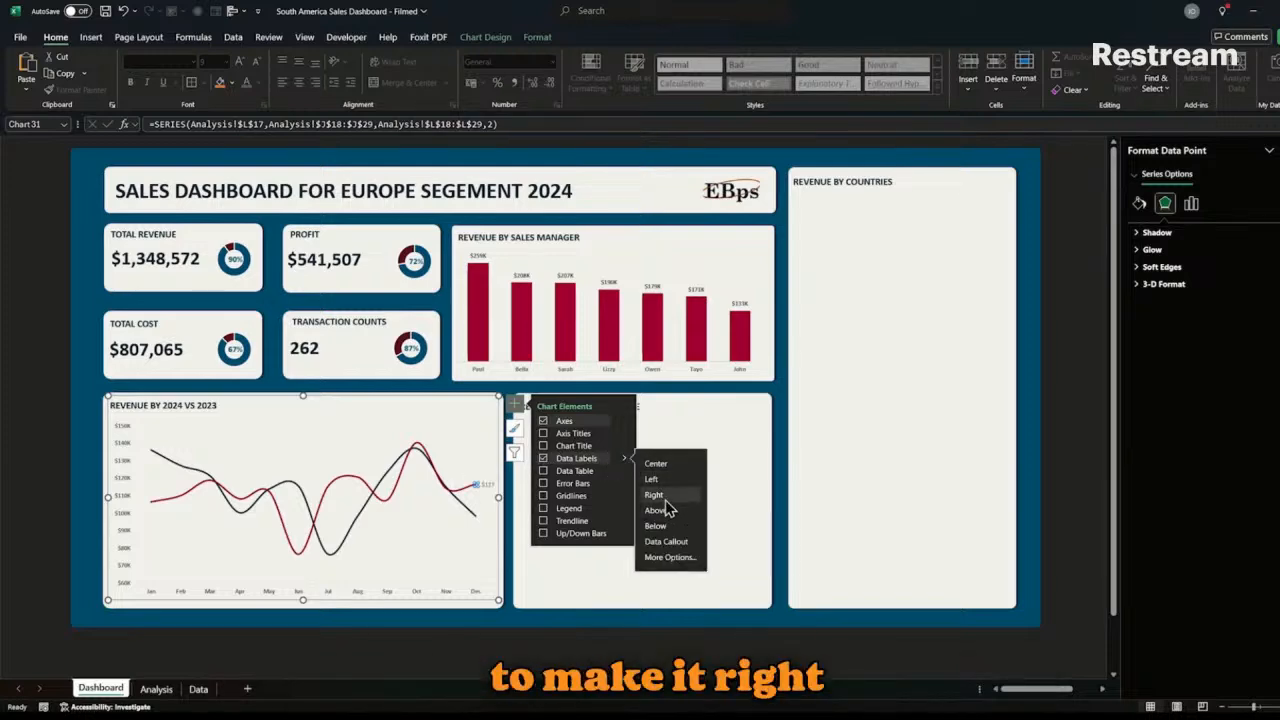
# - Add a data label to only the December point of the 2023 line, positioned to the right of the point
pyautogui.click(476, 515)
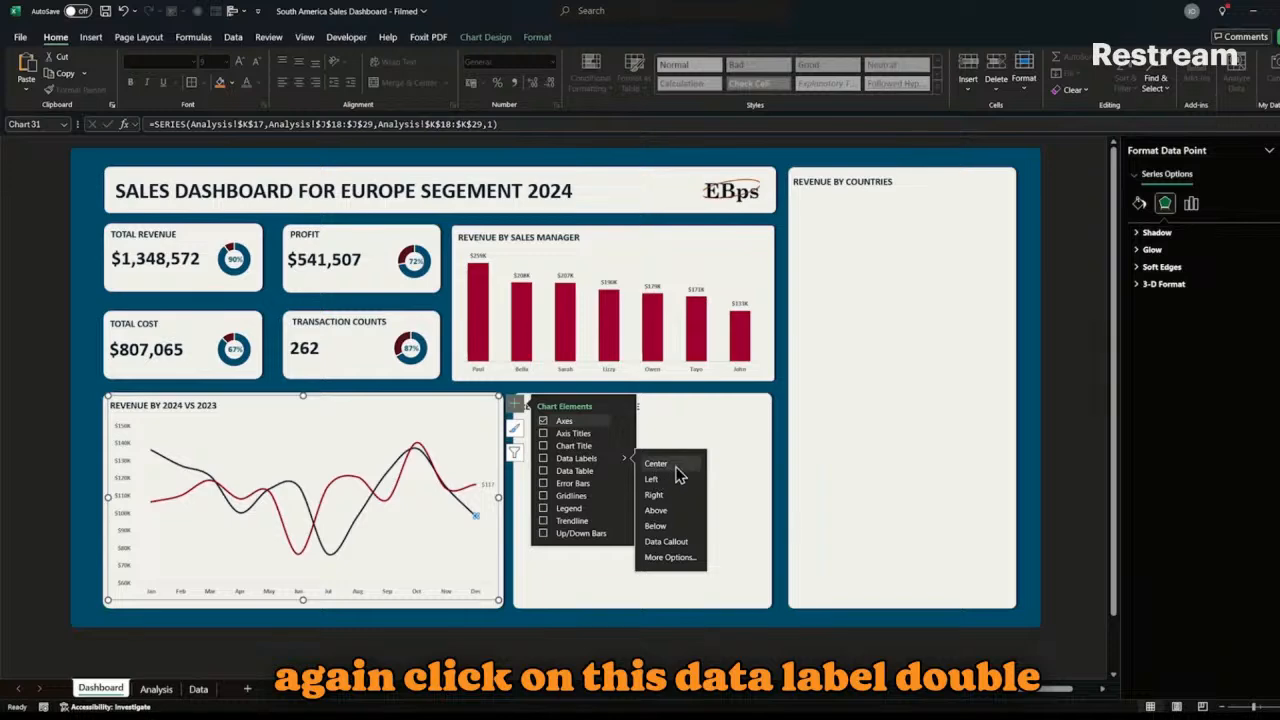
pyautogui.click(545, 459)
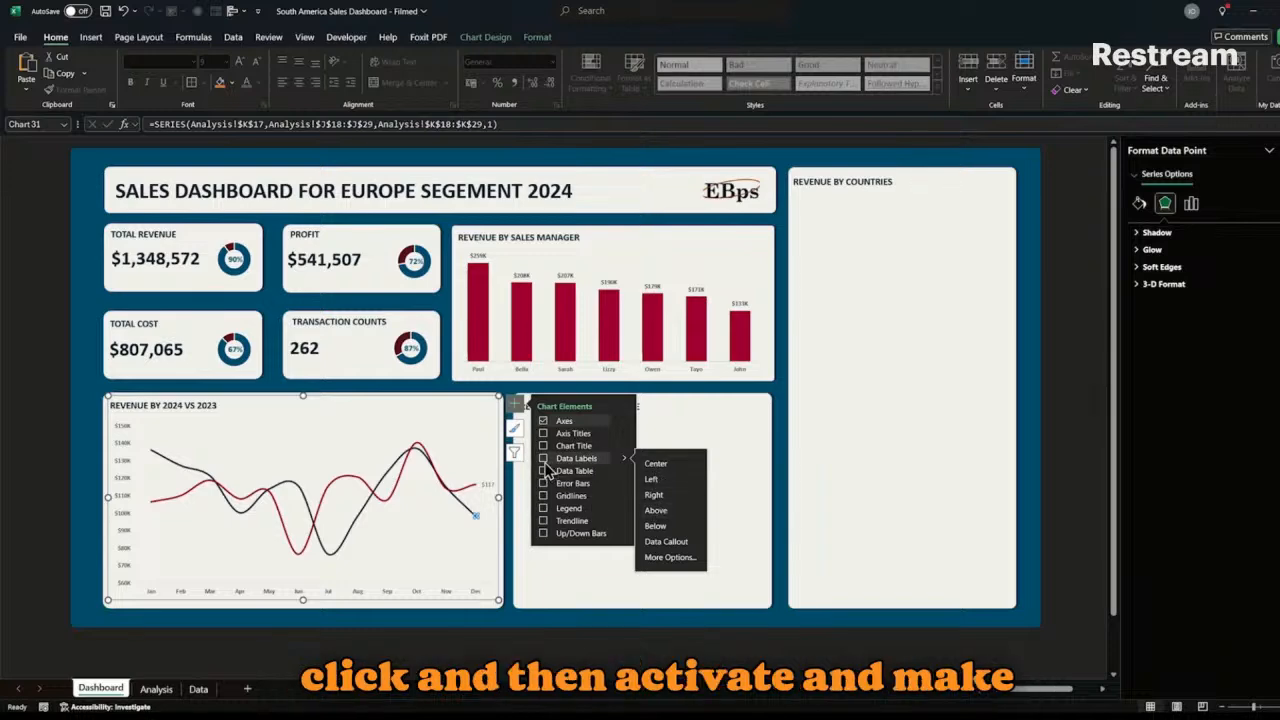
pyautogui.click(593, 460)
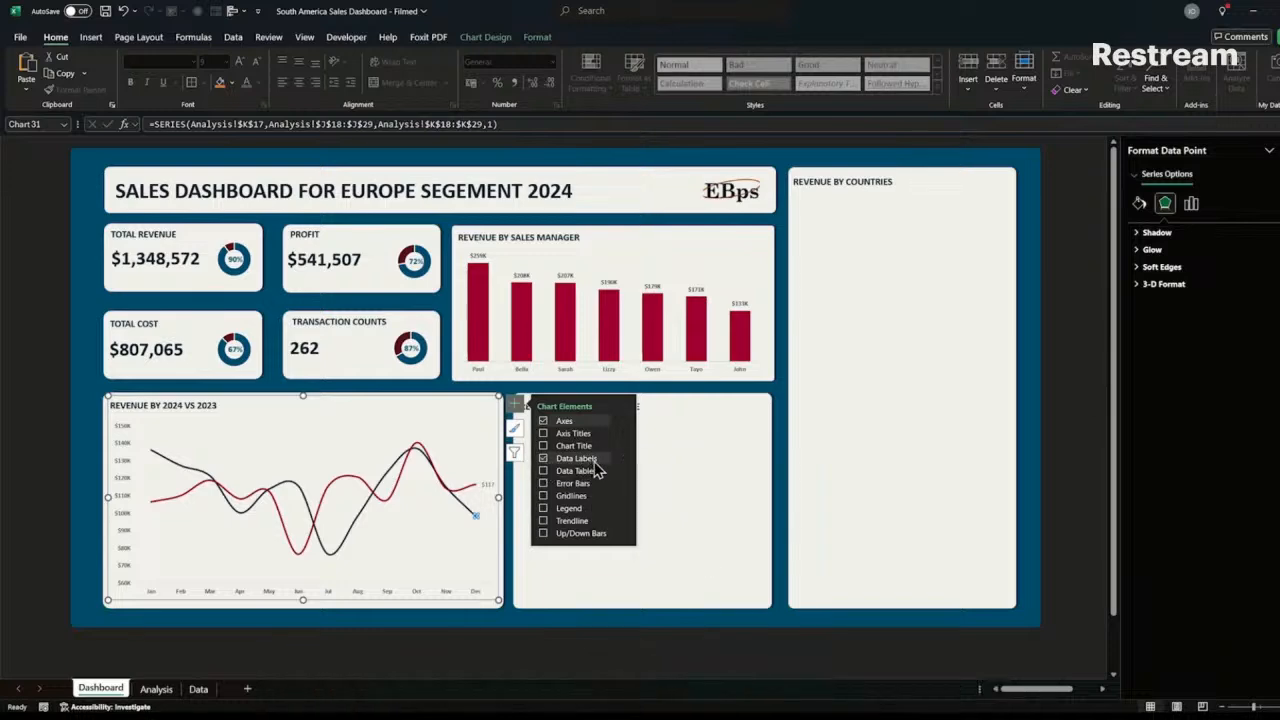
pyautogui.click(624, 458)
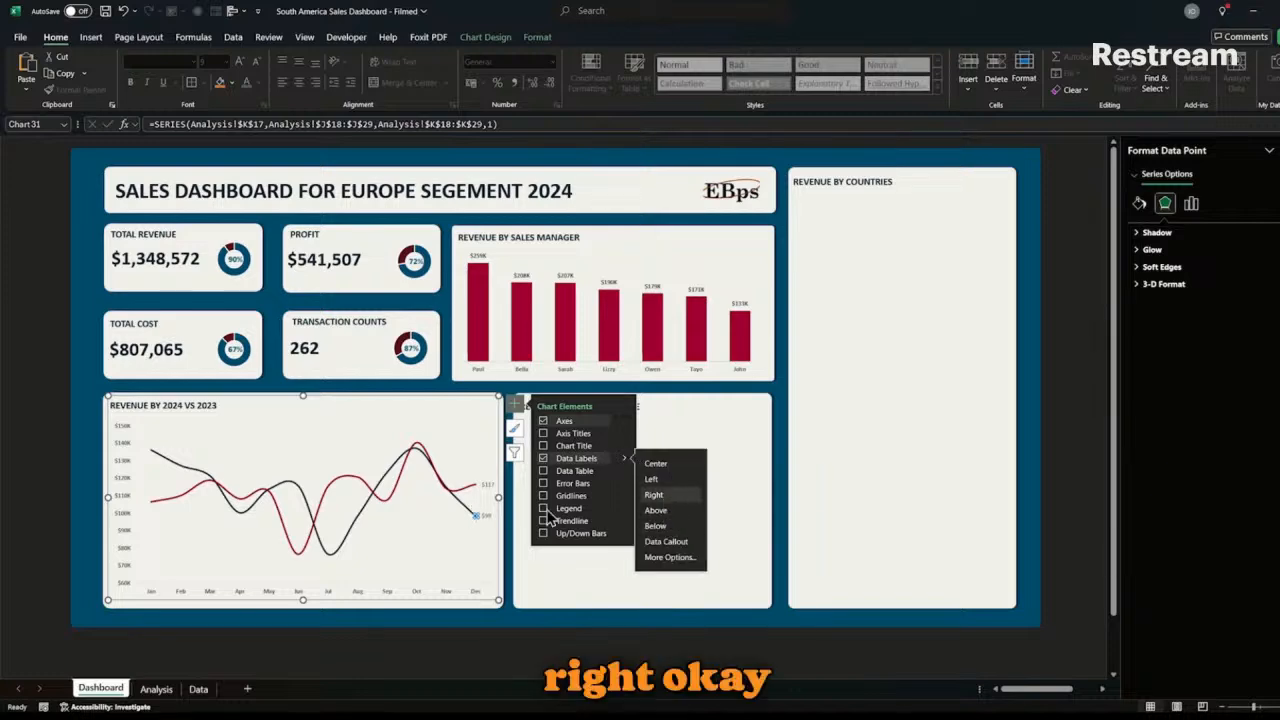
# - Make the December data label on the 2024 line show the series name instead of the value
pyautogui.click(488, 484)
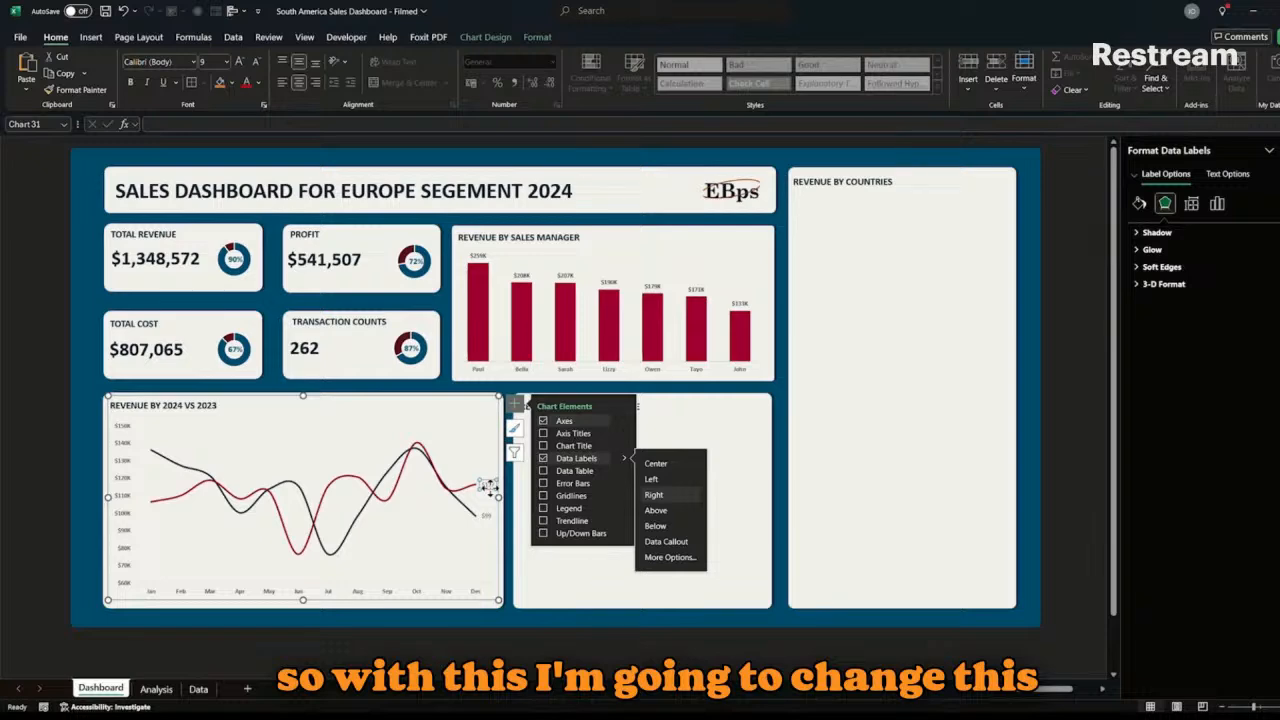
pyautogui.click(489, 487)
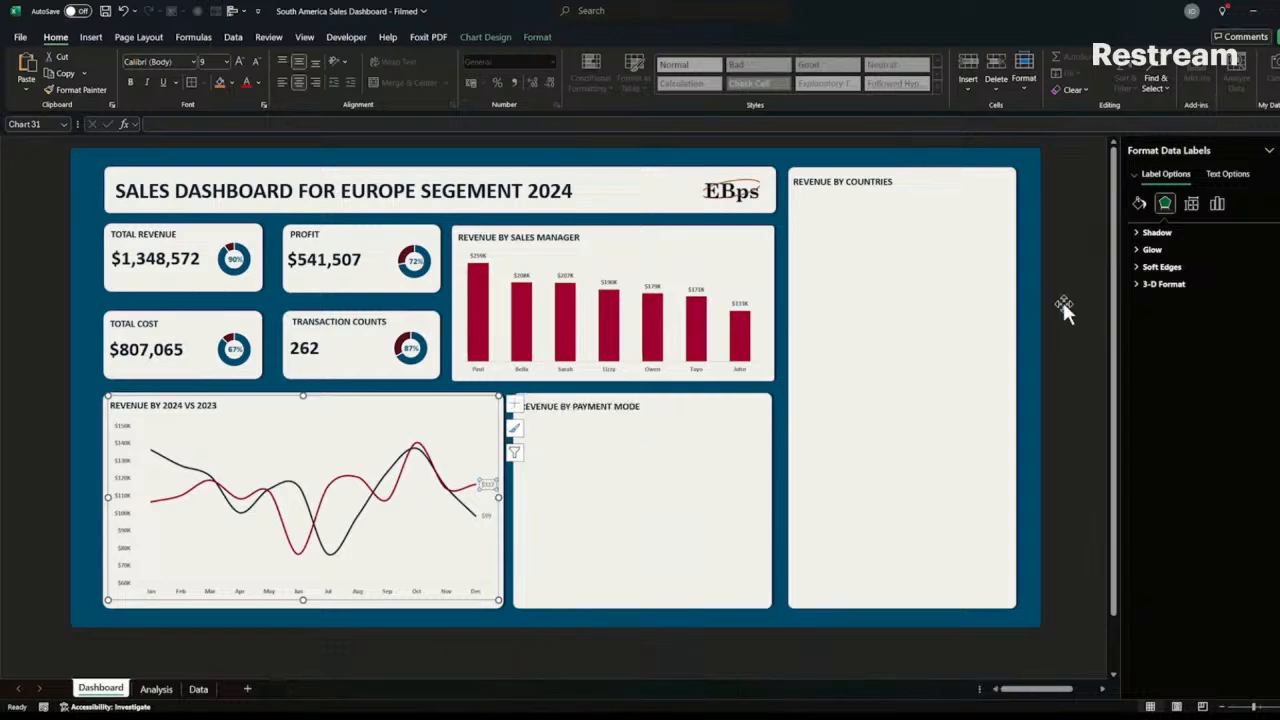
pyautogui.click(1218, 205)
pyautogui.click(1166, 233)
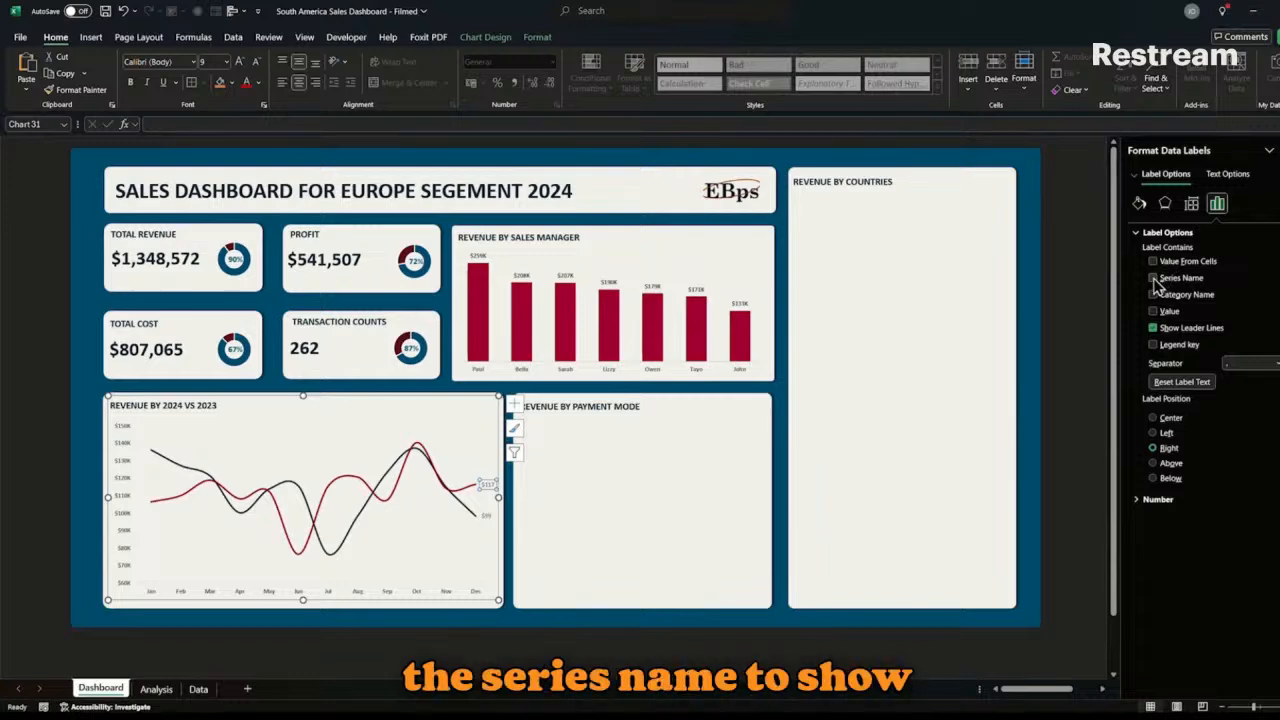
pyautogui.click(1154, 279)
pyautogui.click(1155, 282)
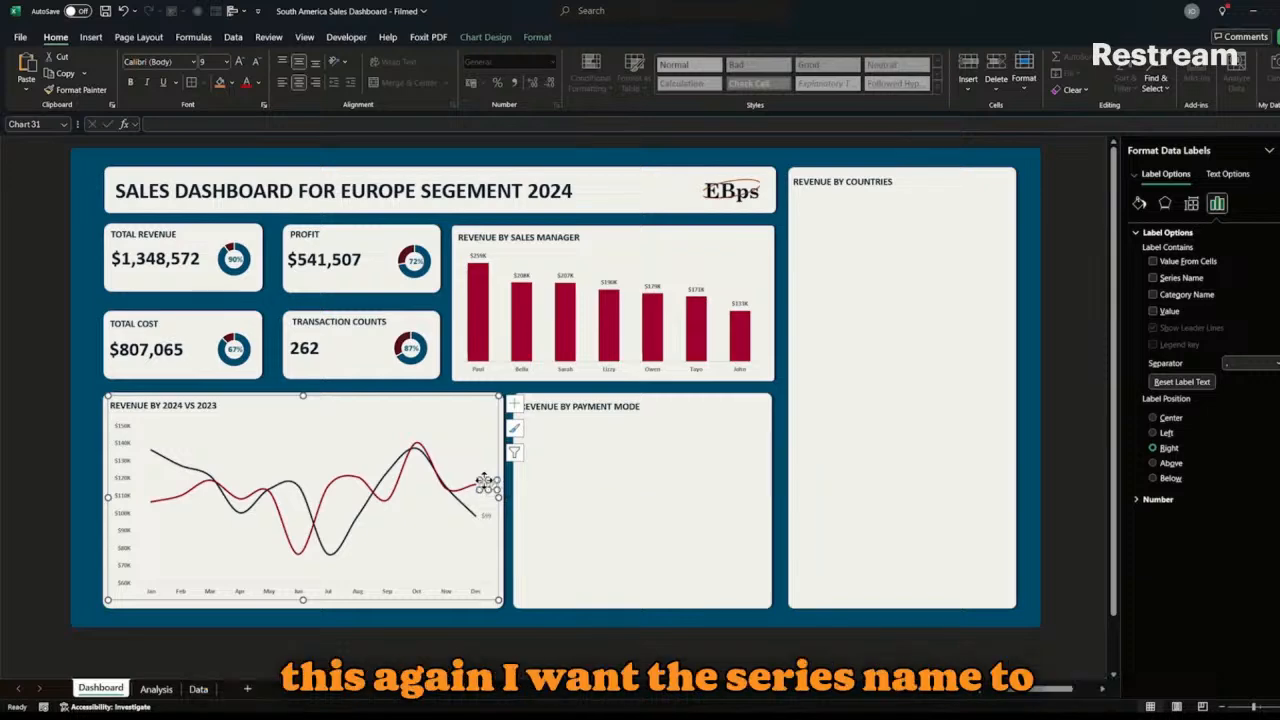
pyautogui.click(486, 483)
pyautogui.click(1153, 265)
pyautogui.click(1153, 299)
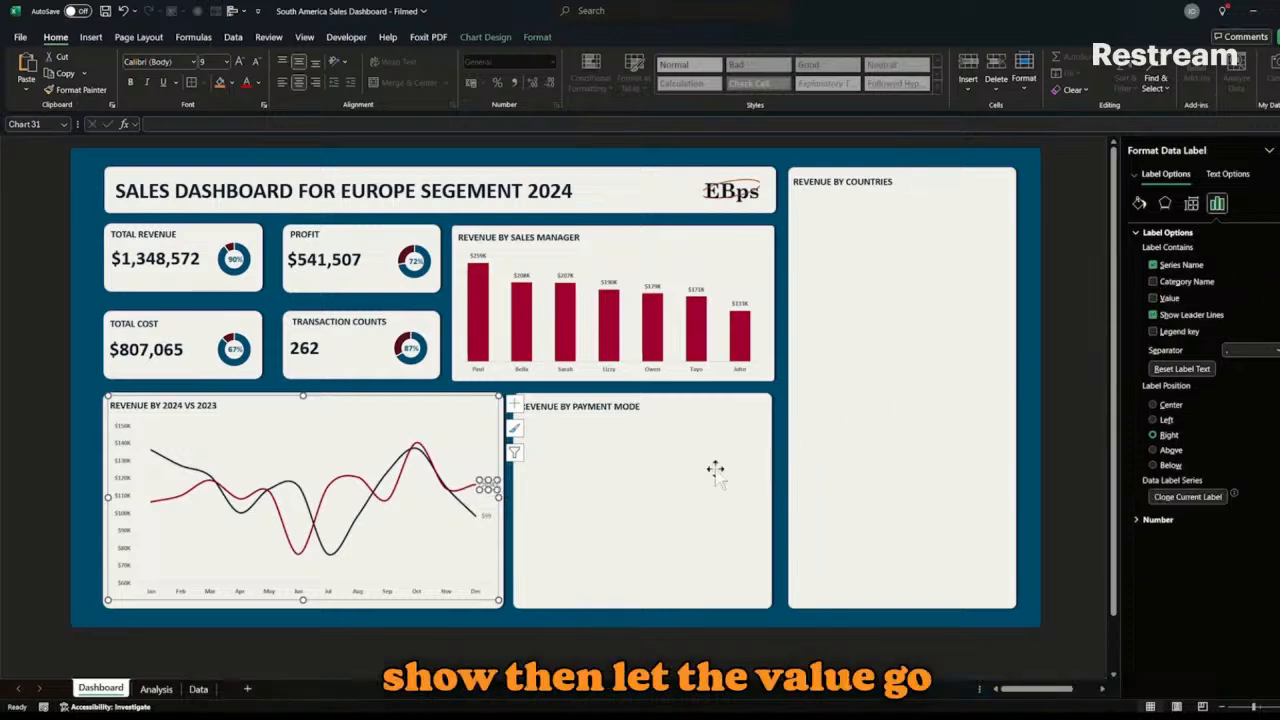
# - Make the December data label on the 2023 line show the series name instead of the value
pyautogui.click(484, 516)
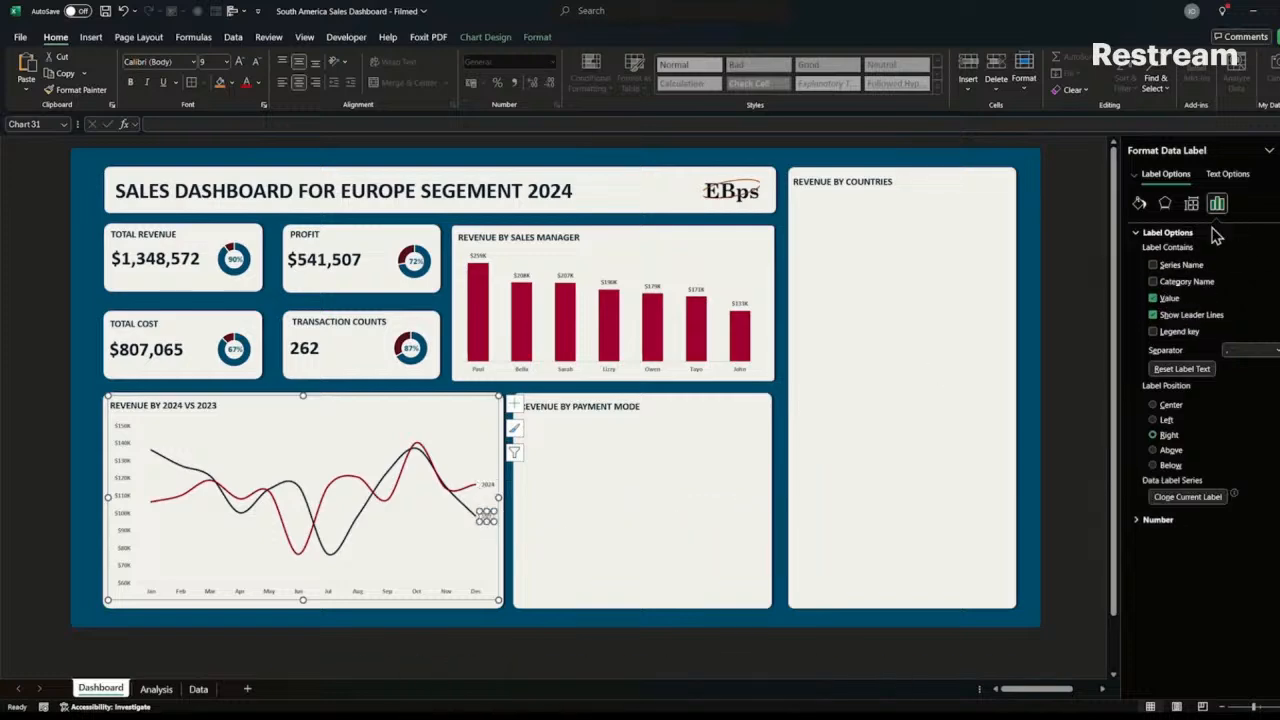
pyautogui.click(1153, 266)
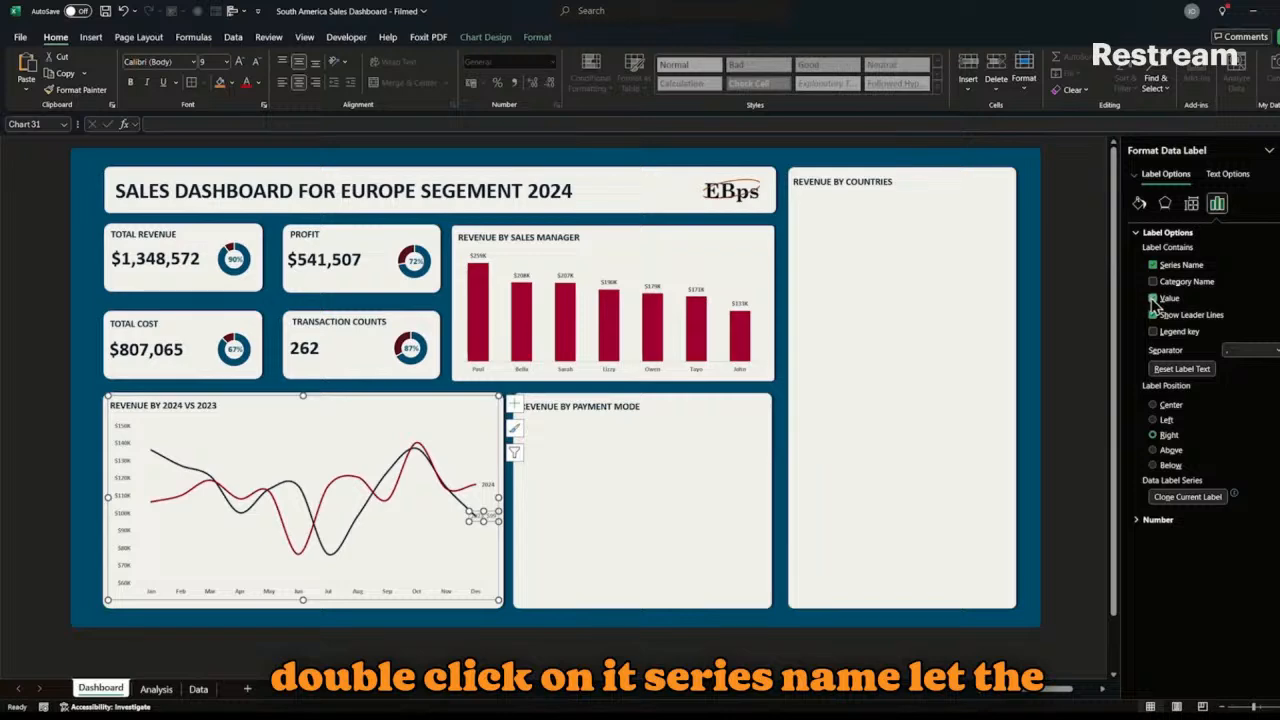
pyautogui.click(1152, 298)
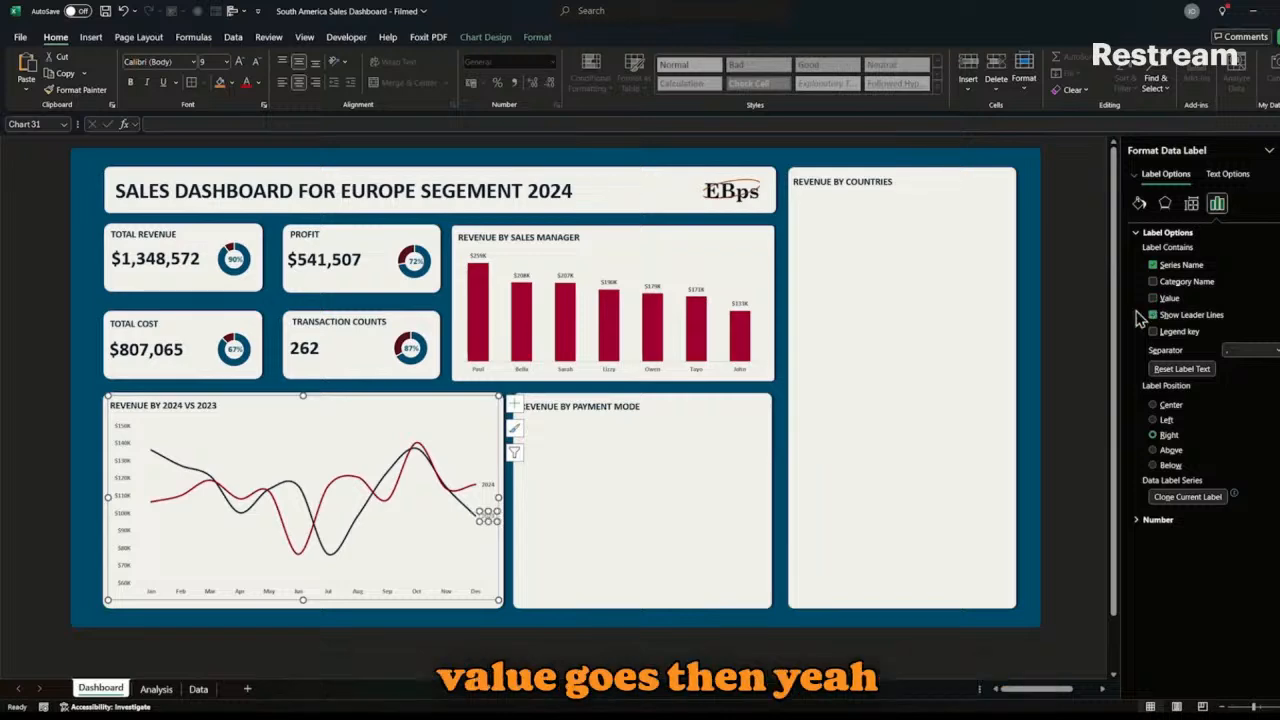
pyautogui.click(458, 540)
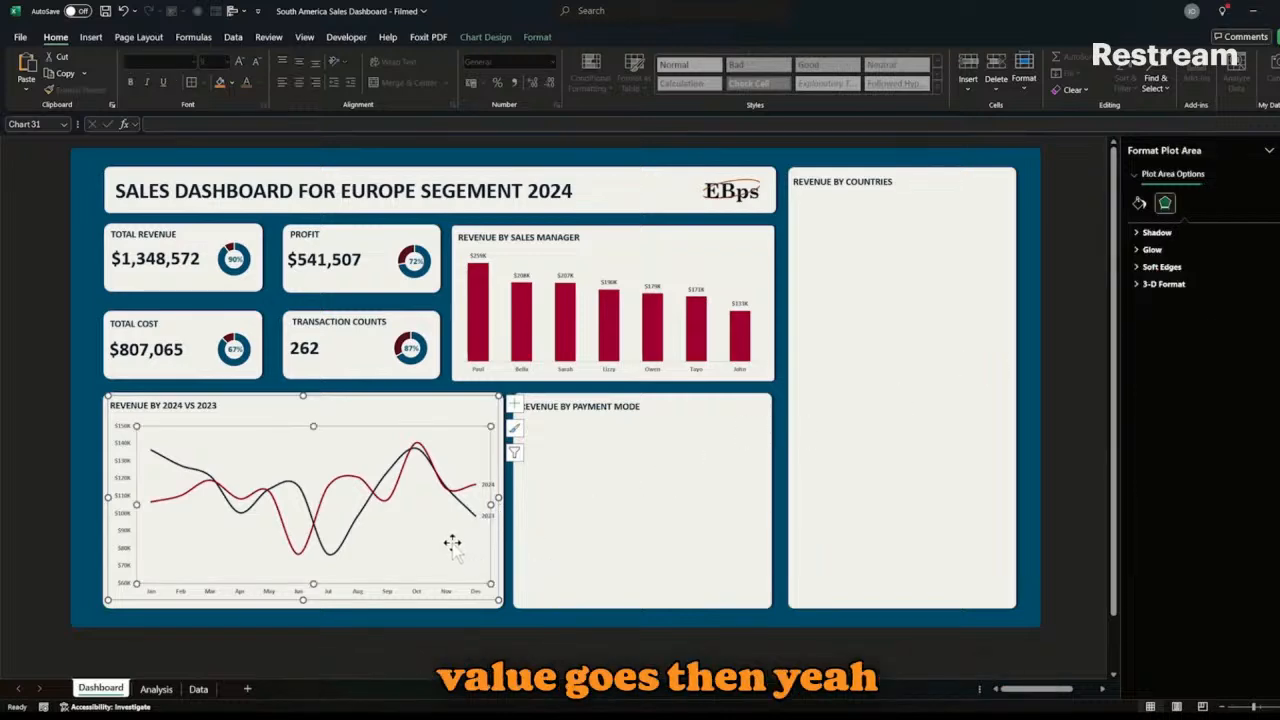
# - Narrow the line chart's plot area slightly, and give the December point of the 2024 line an oval end arrow
pyautogui.moveTo(490, 503); pyautogui.dragTo(478, 503)
pyautogui.click(465, 495)
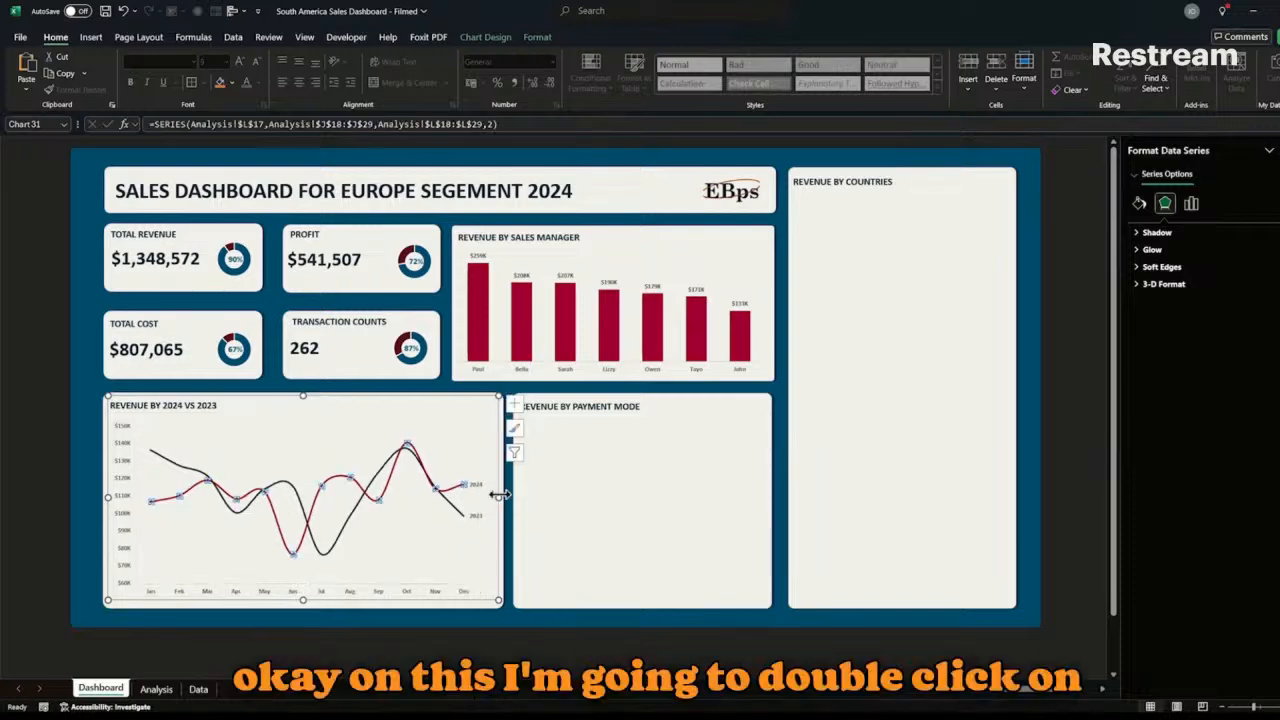
pyautogui.doubleClick(462, 485)
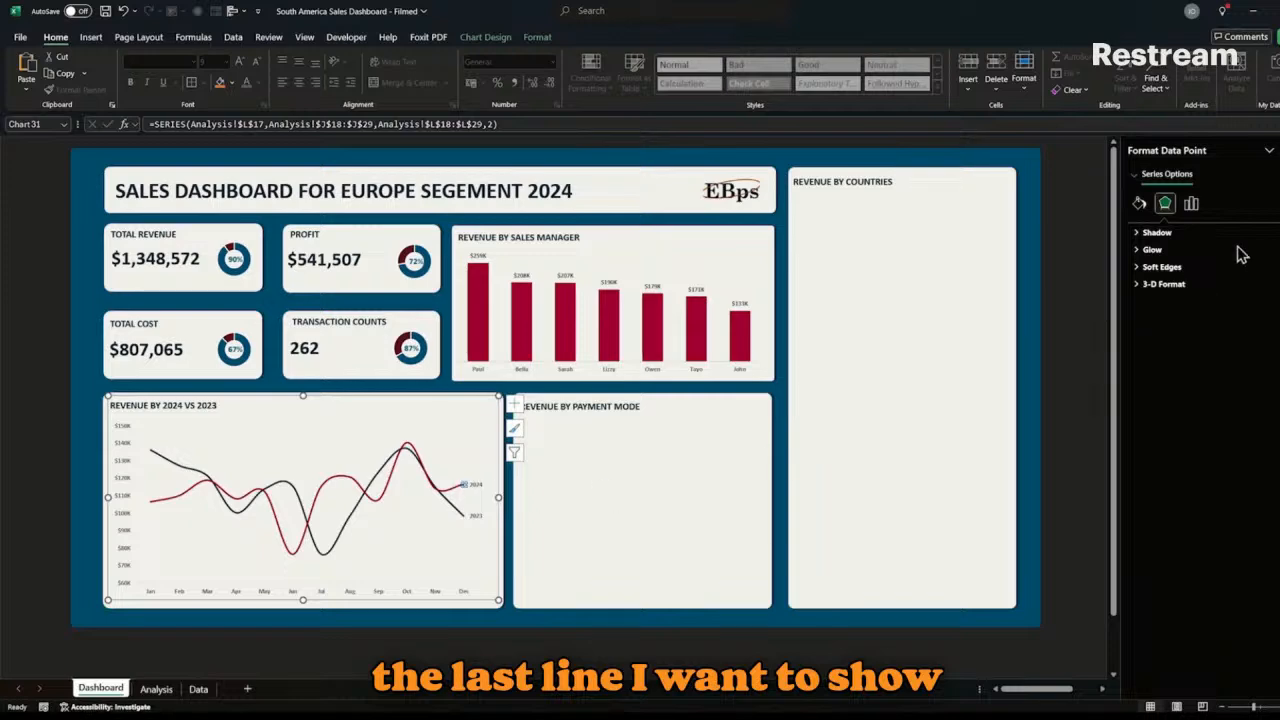
pyautogui.click(1140, 204)
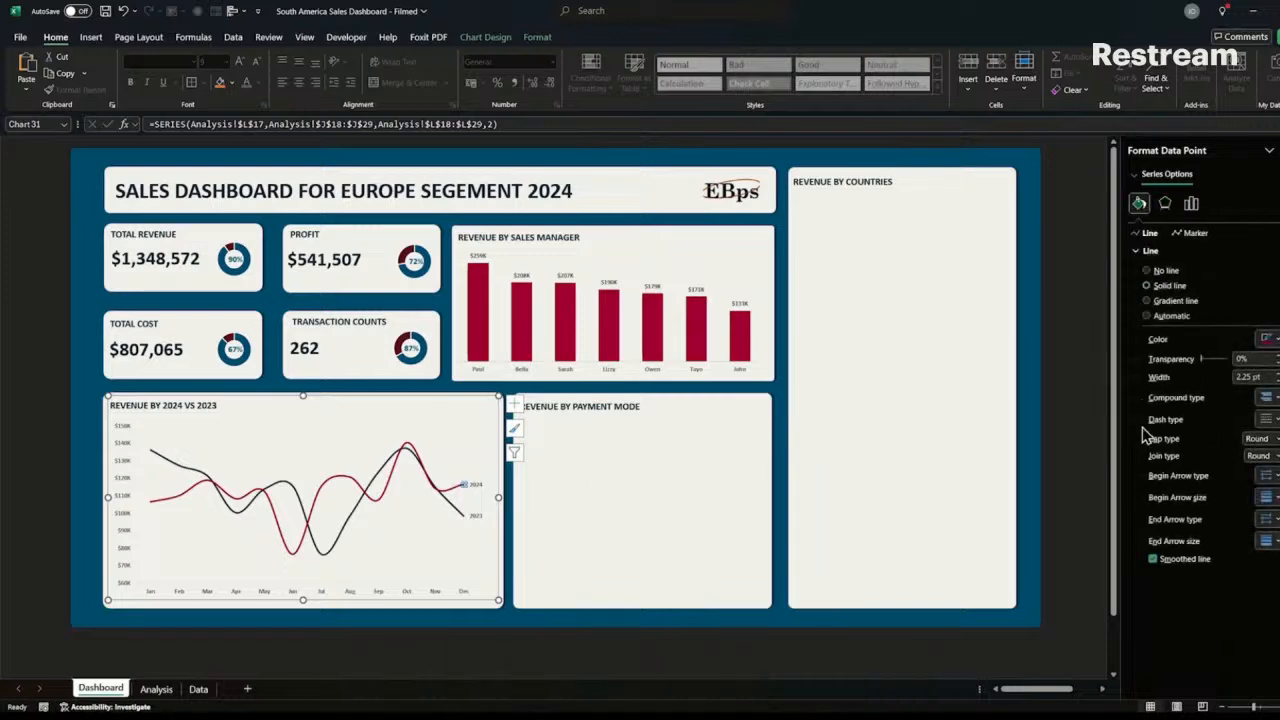
pyautogui.click(1267, 520)
pyautogui.click(1277, 562)
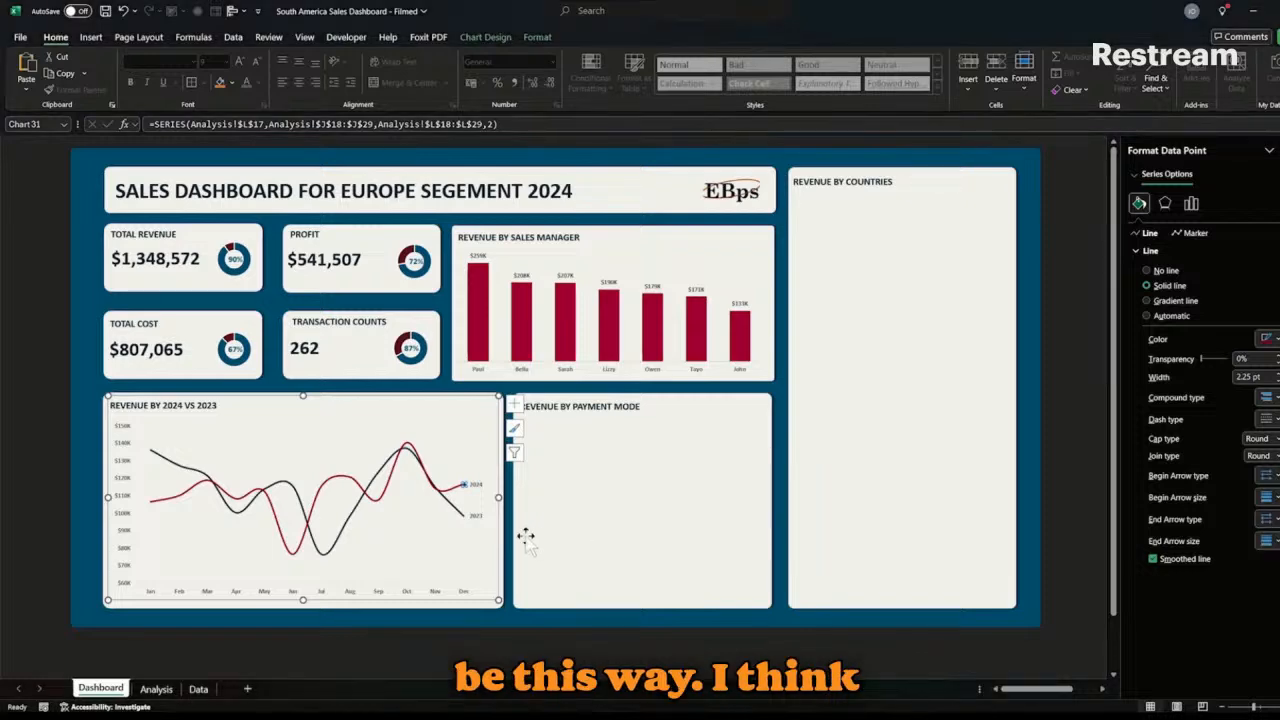
# - Give the December point of the 2023 line a matching oval end arrow
pyautogui.click(462, 516)
pyautogui.click(462, 516)
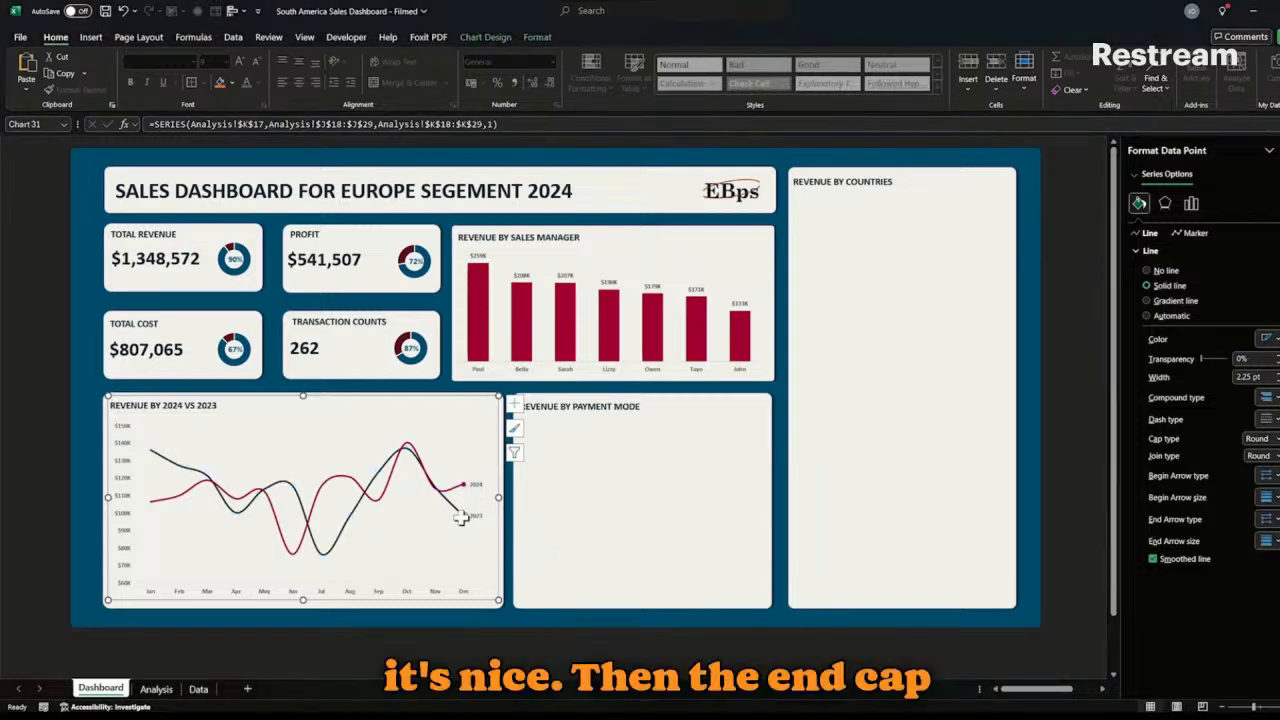
pyautogui.click(1270, 521)
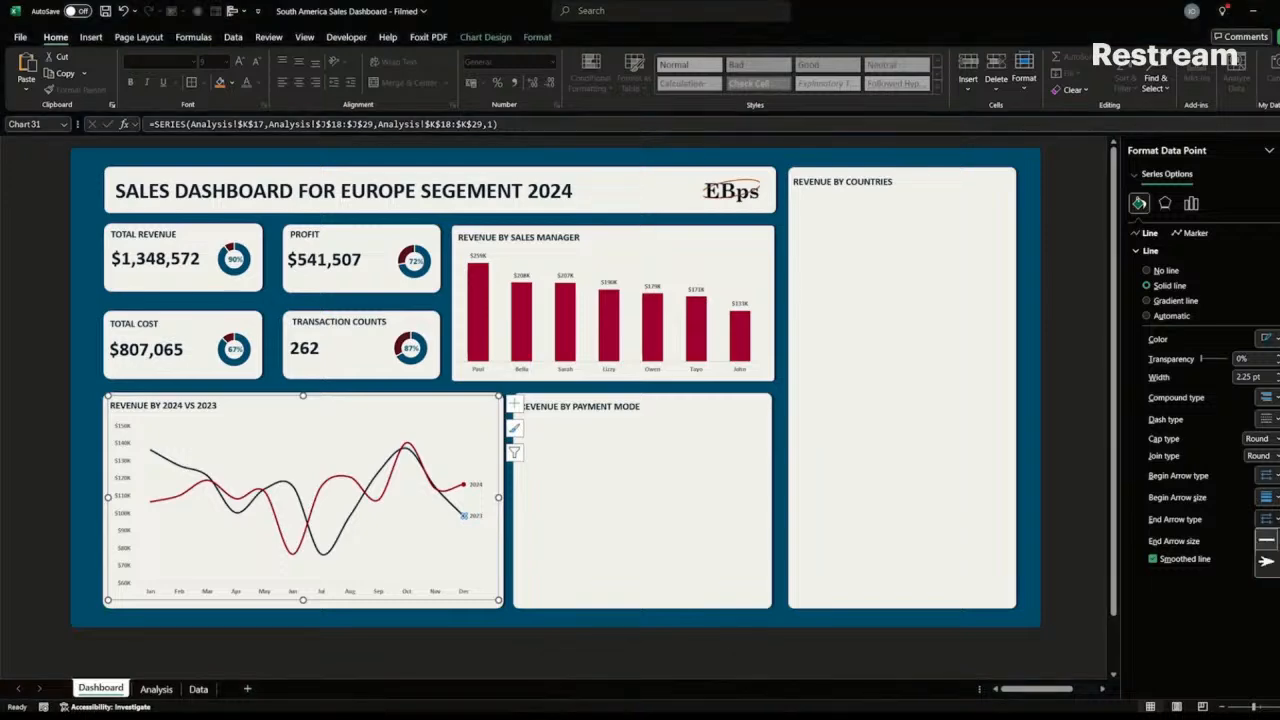
pyautogui.click(574, 534)
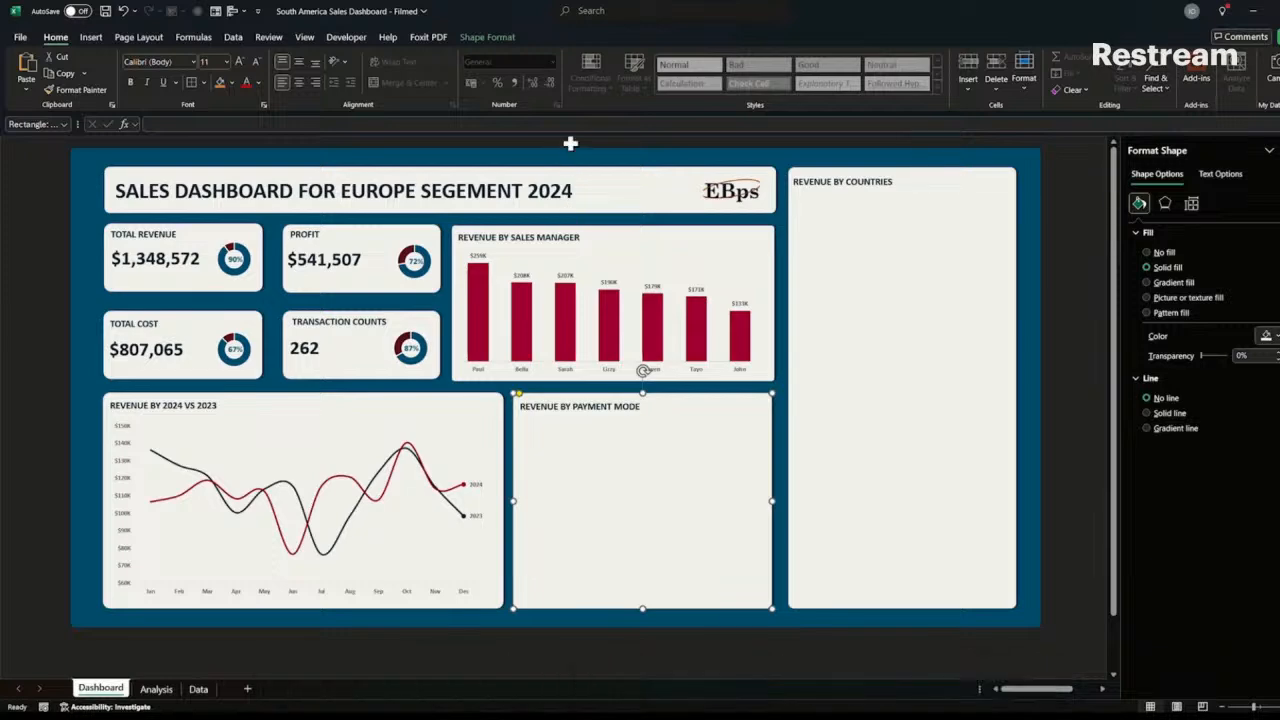
# - Insert a Radar chart from the payment mode pivot table range A17:B23 on the Analysis sheet
pyautogui.click(595, 18)
pyautogui.click(618, 519)
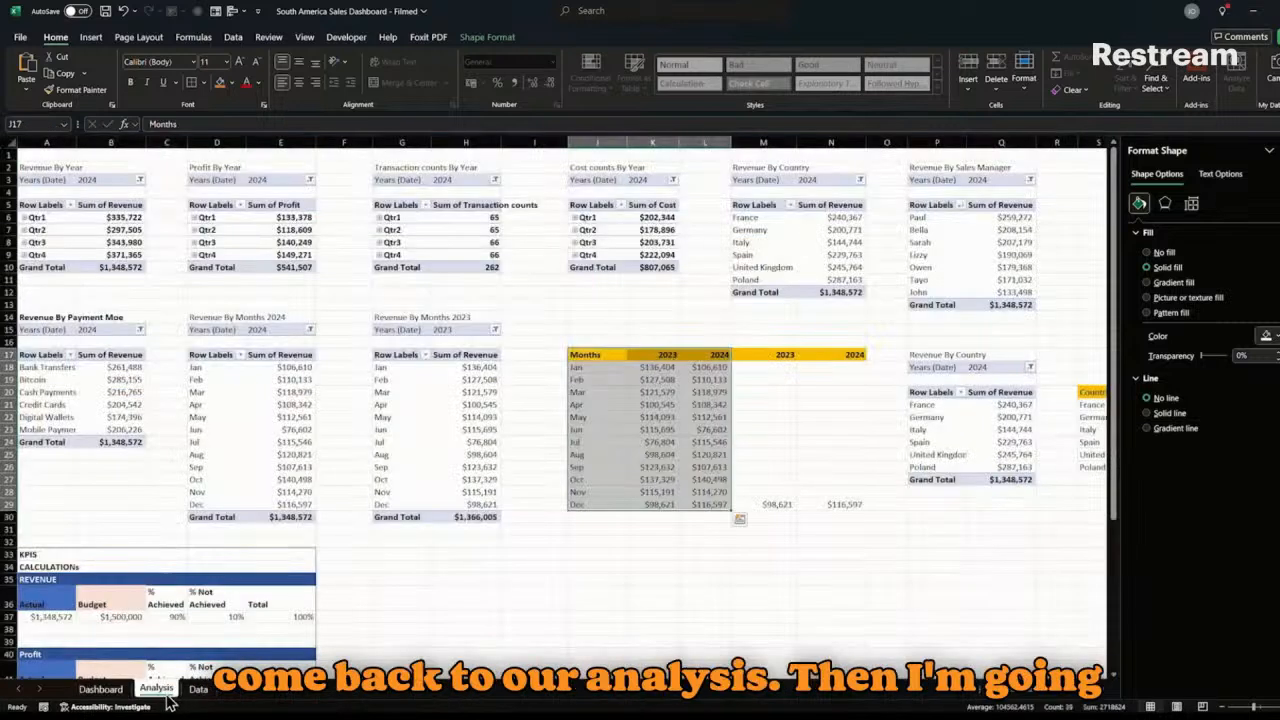
pyautogui.click(163, 690)
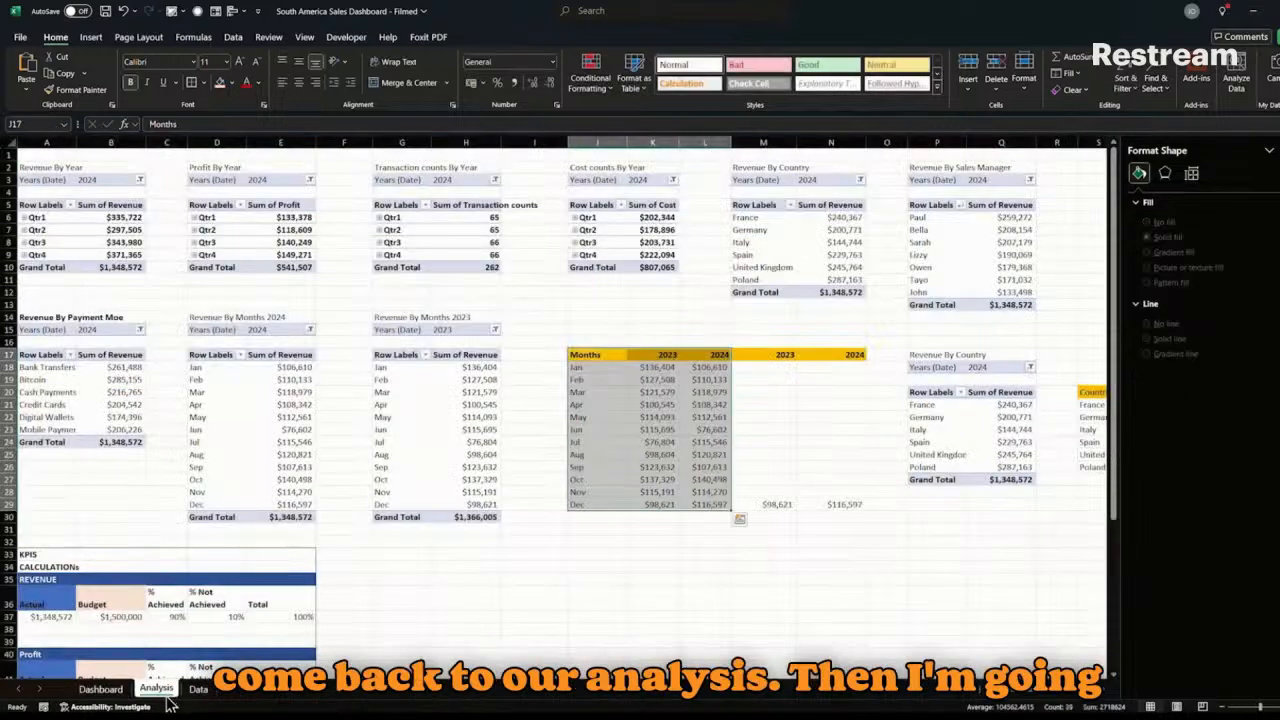
pyautogui.click(503, 636)
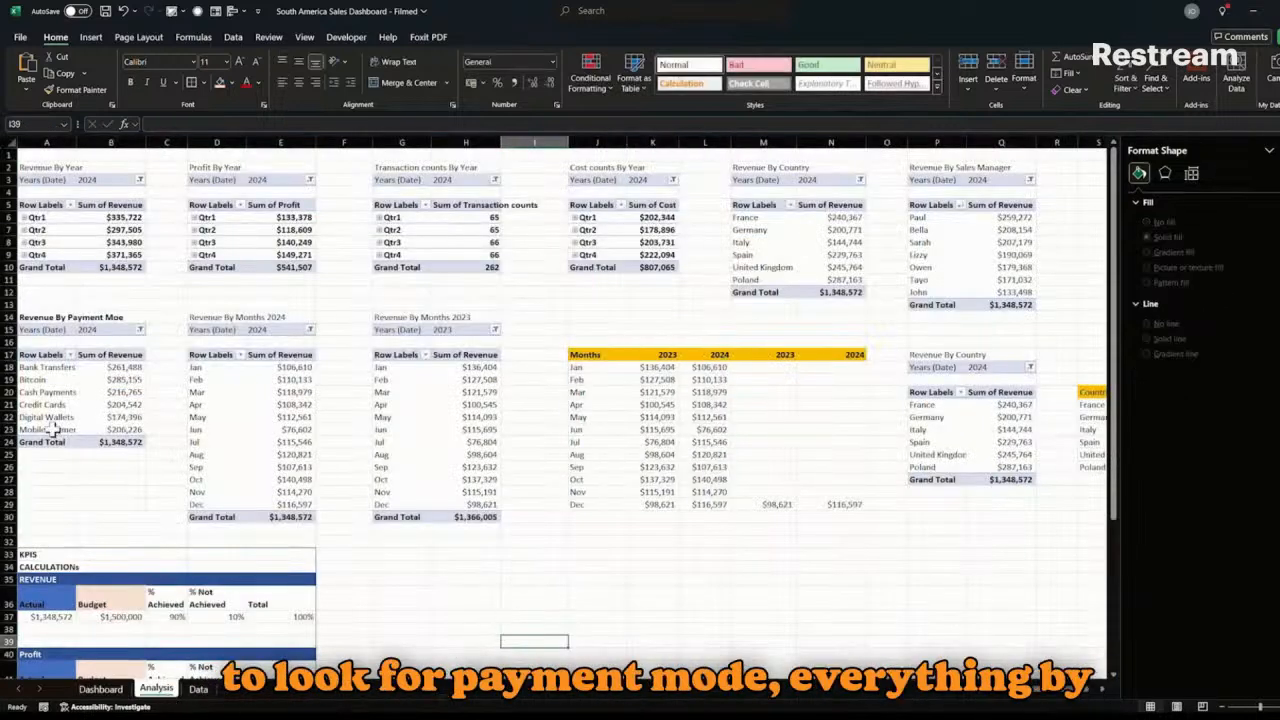
pyautogui.click(30, 318)
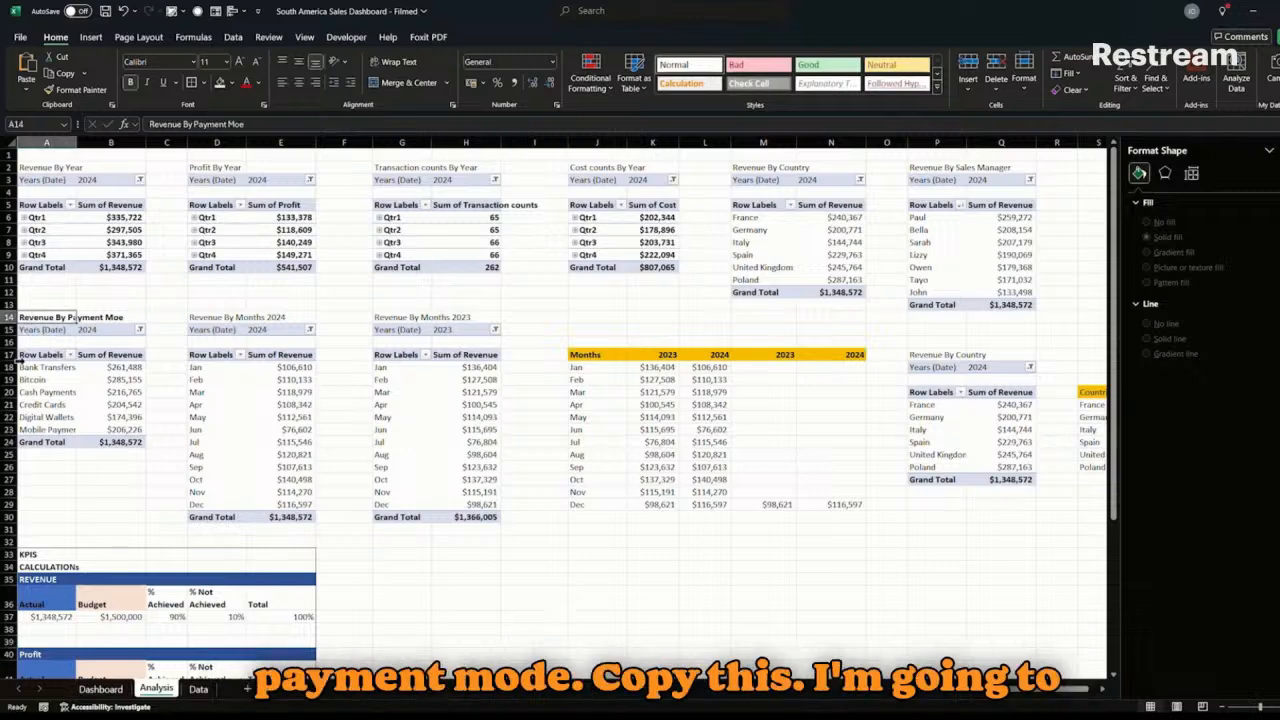
pyautogui.moveTo(28, 358); pyautogui.dragTo(133, 433)
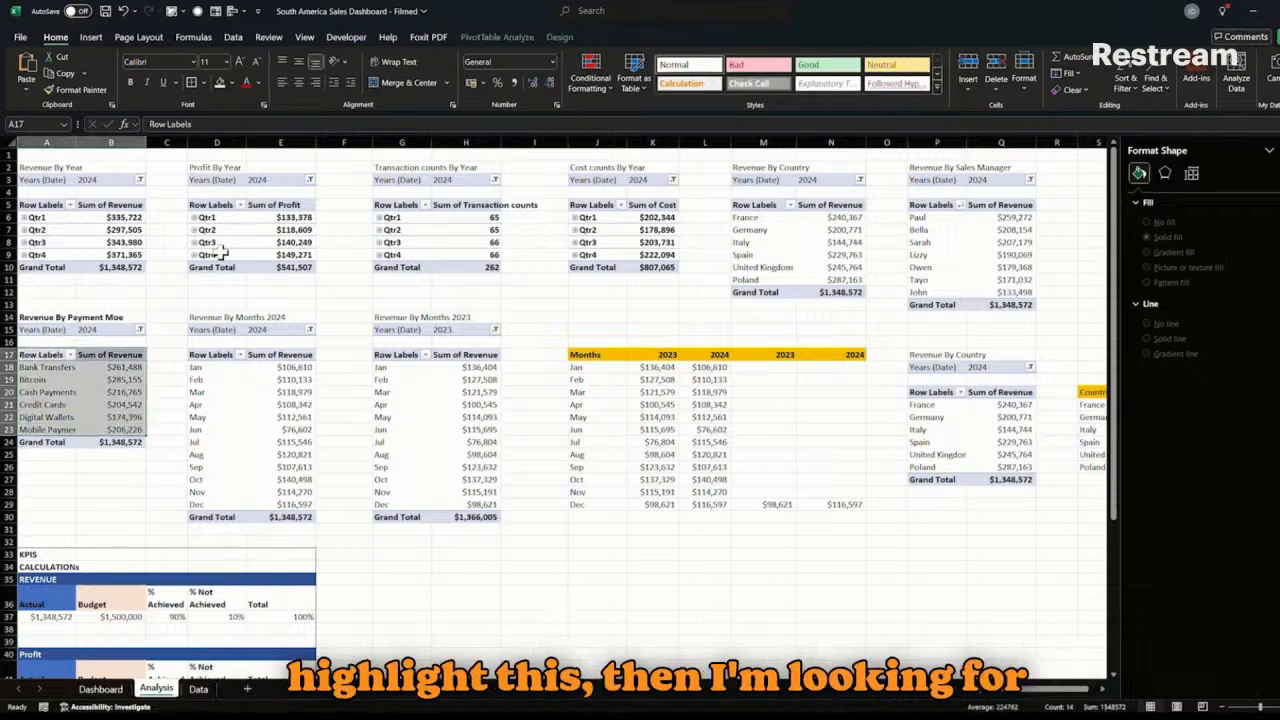
pyautogui.click(90, 40)
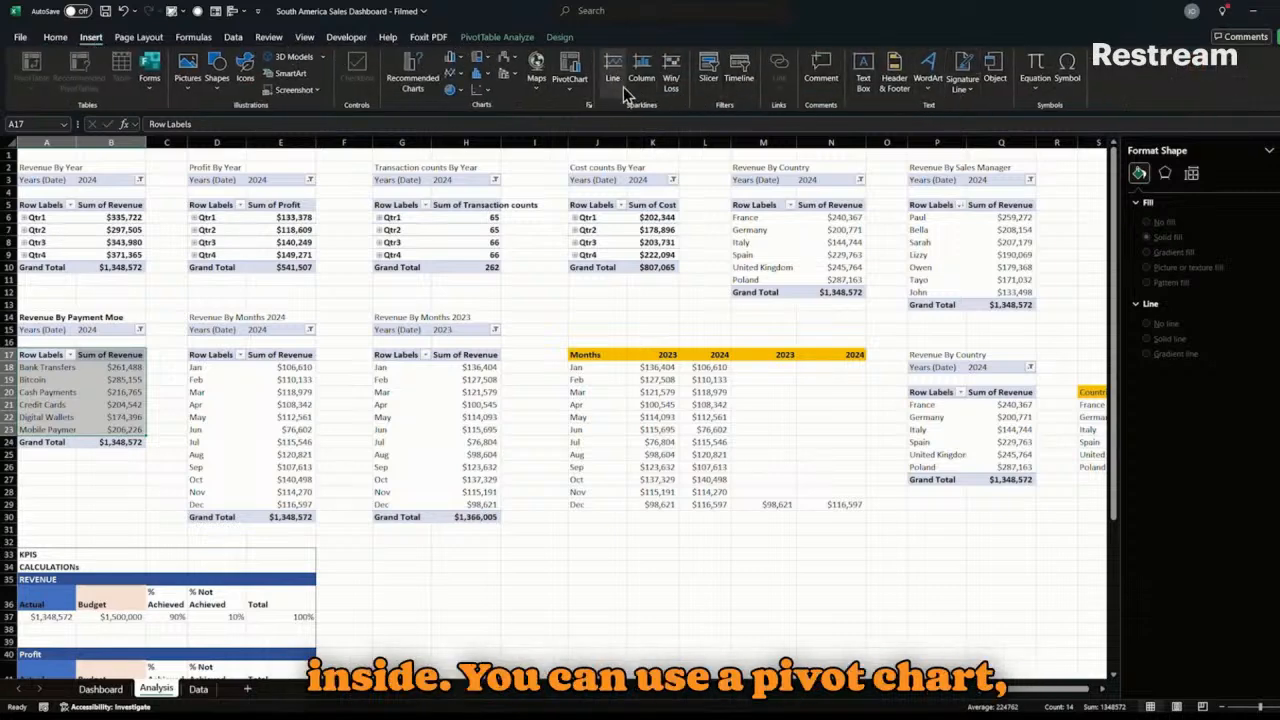
pyautogui.click(413, 85)
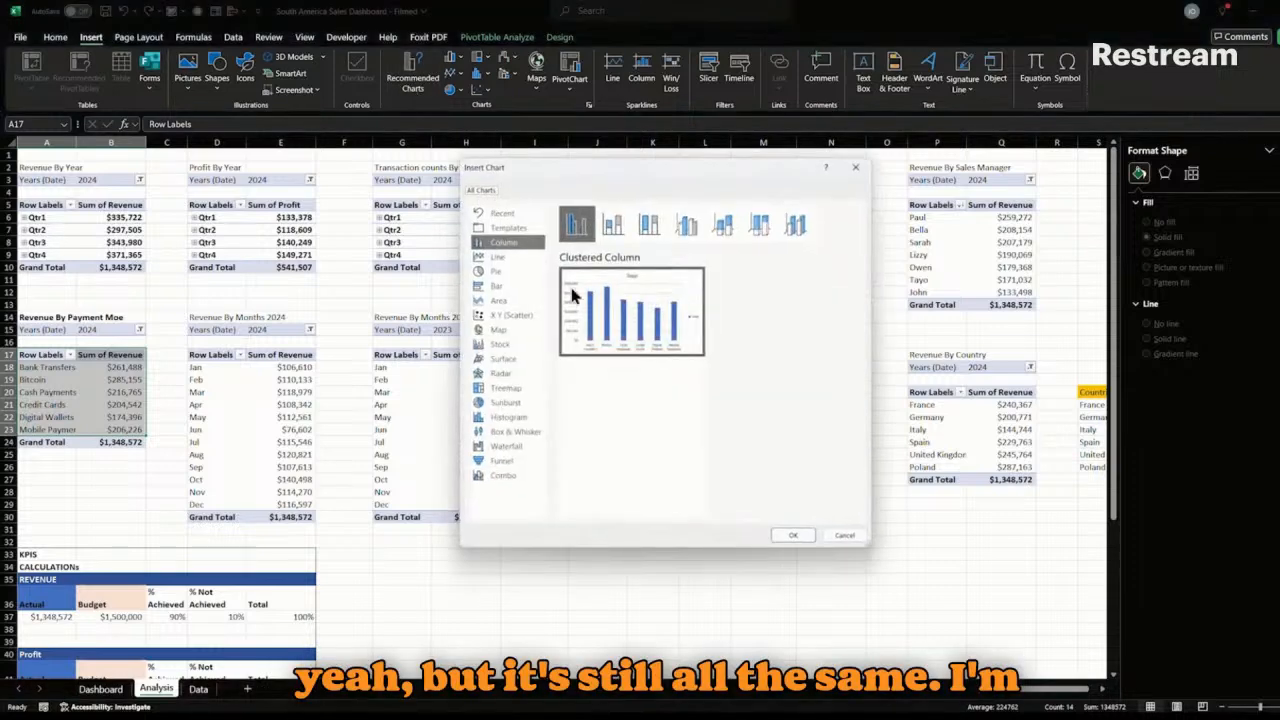
pyautogui.moveTo(585, 362)
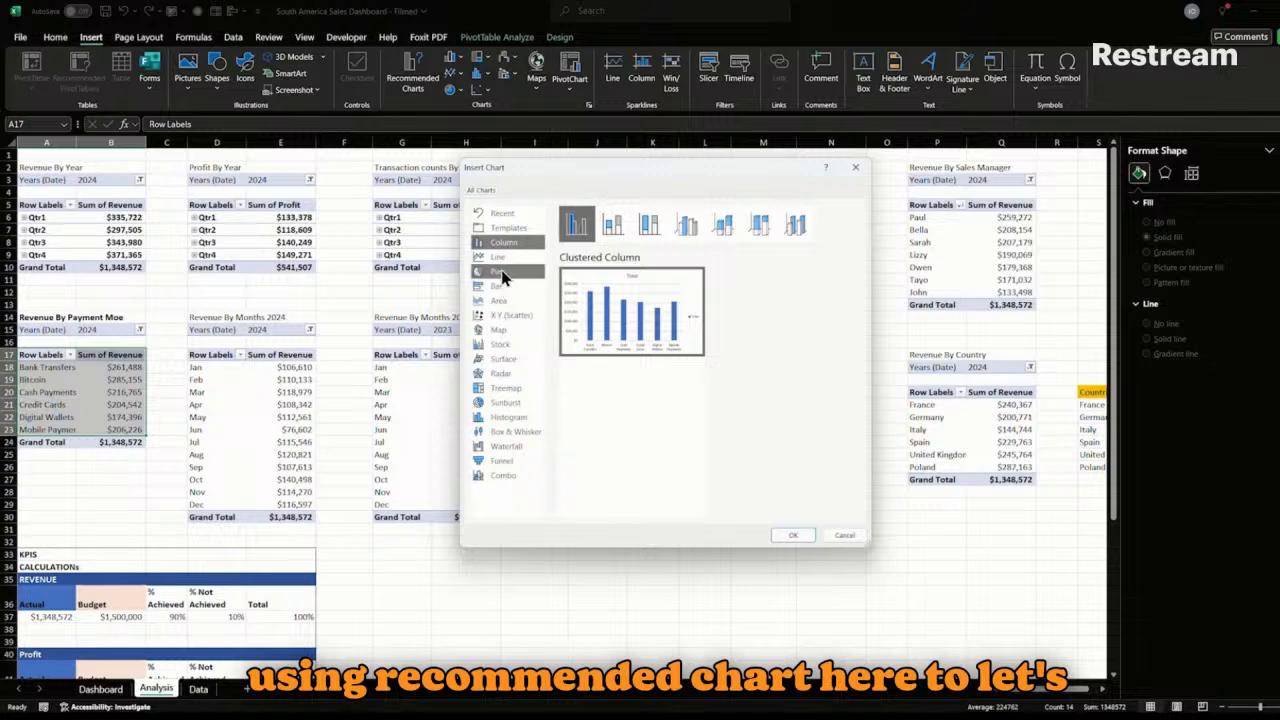
pyautogui.click(502, 376)
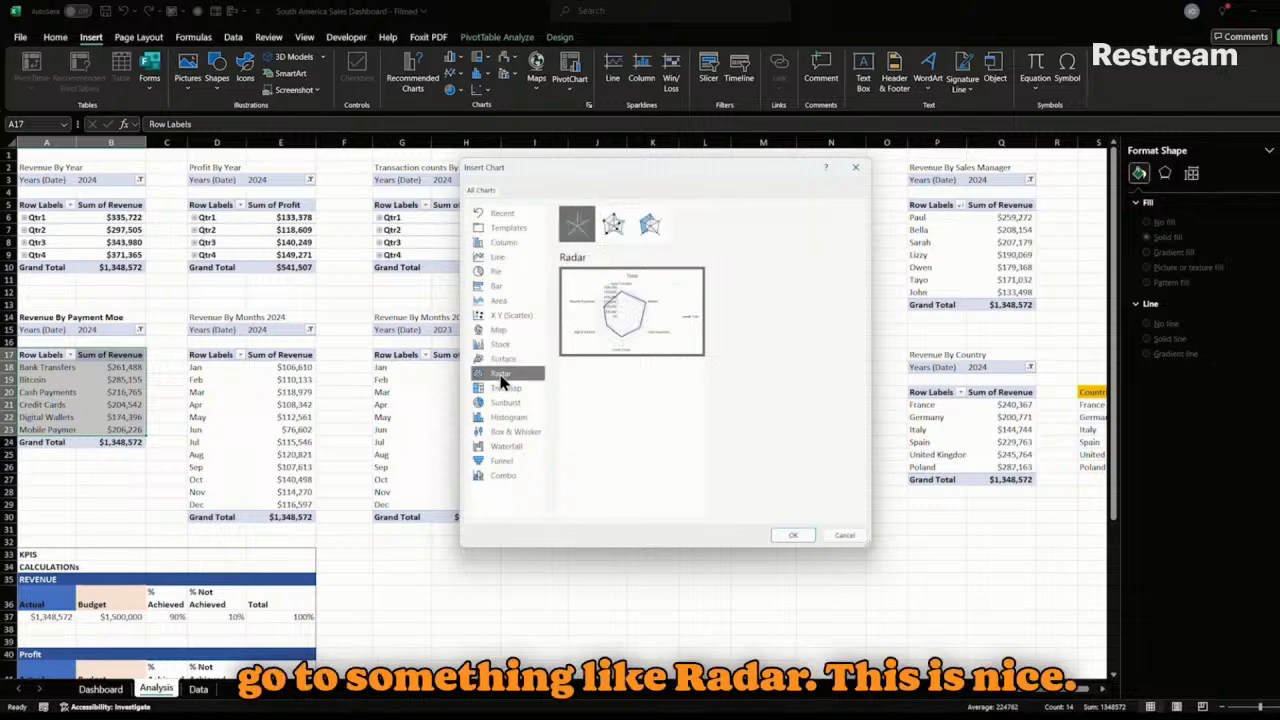
pyautogui.click(793, 536)
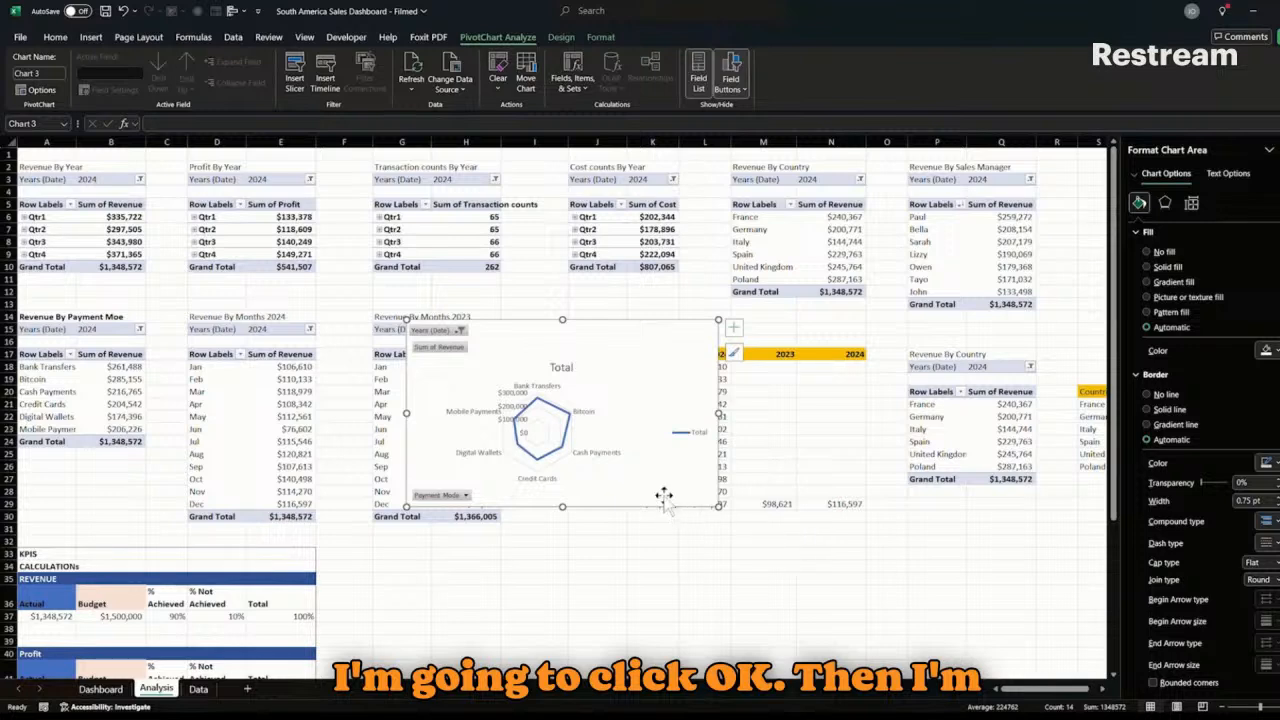
# - Move the payment mode radar chart from the Analysis sheet to the REVENUE BY PAYMENT MODE card on the Dashboard sheet
pyautogui.hotkey('ctrl', 'v')
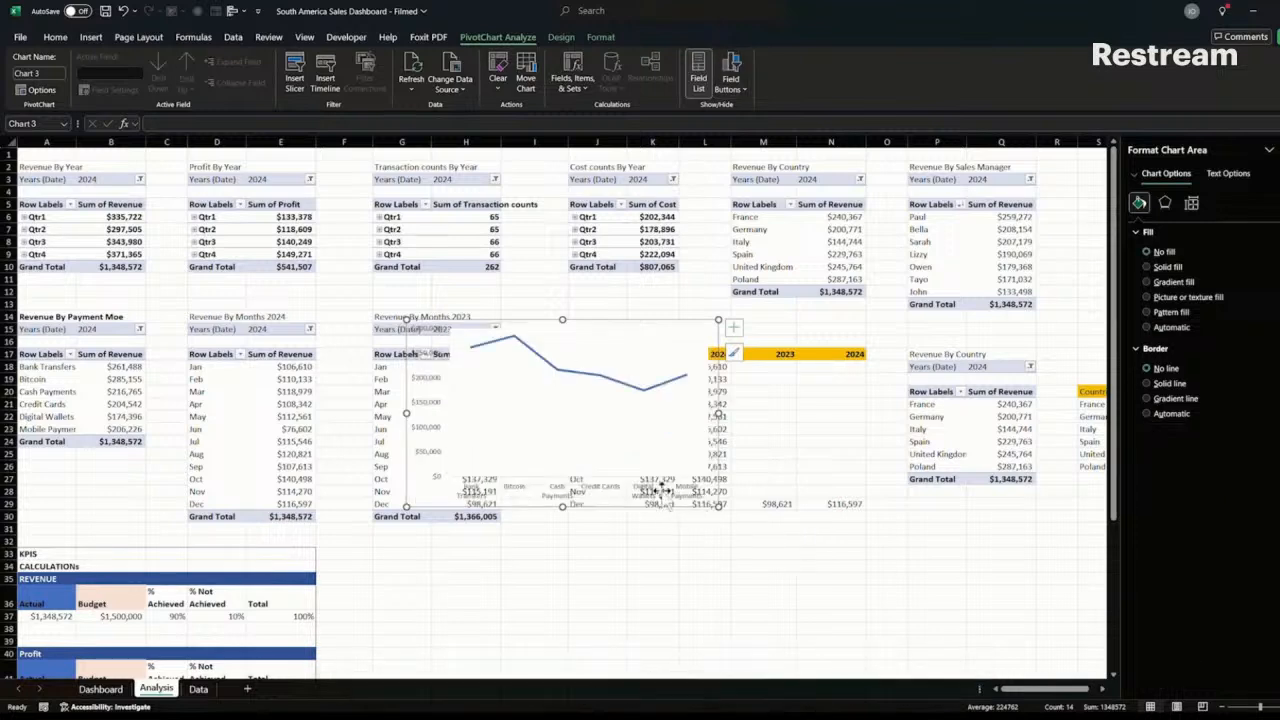
pyautogui.hotkey('ctrl', 'z')
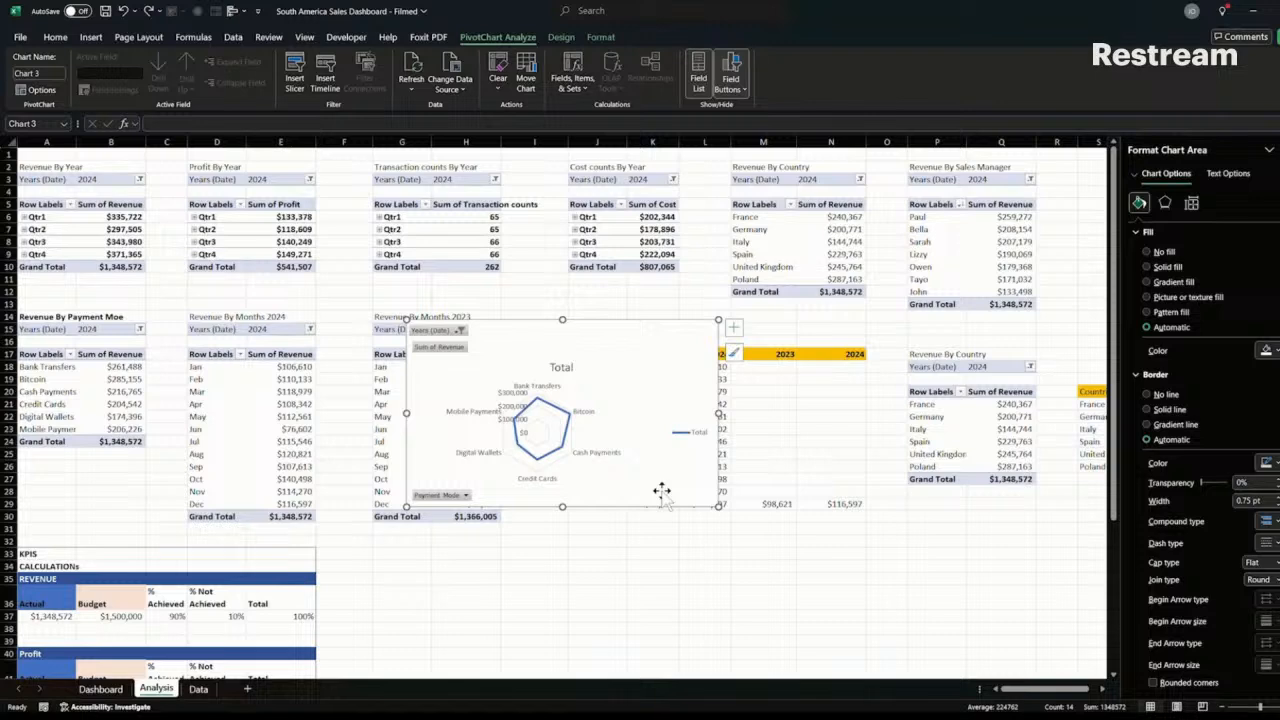
pyautogui.hotkey('ctrl', 'x')
pyautogui.click(100, 688)
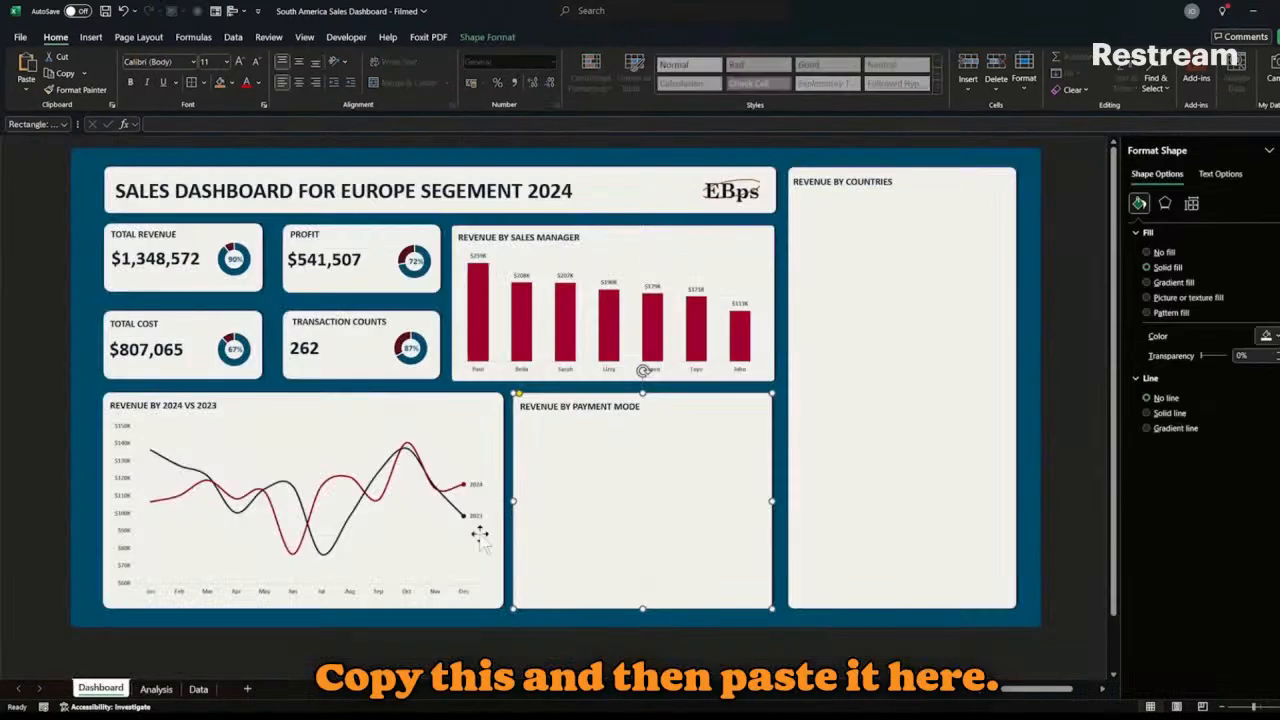
pyautogui.hotkey('ctrl', 'v')
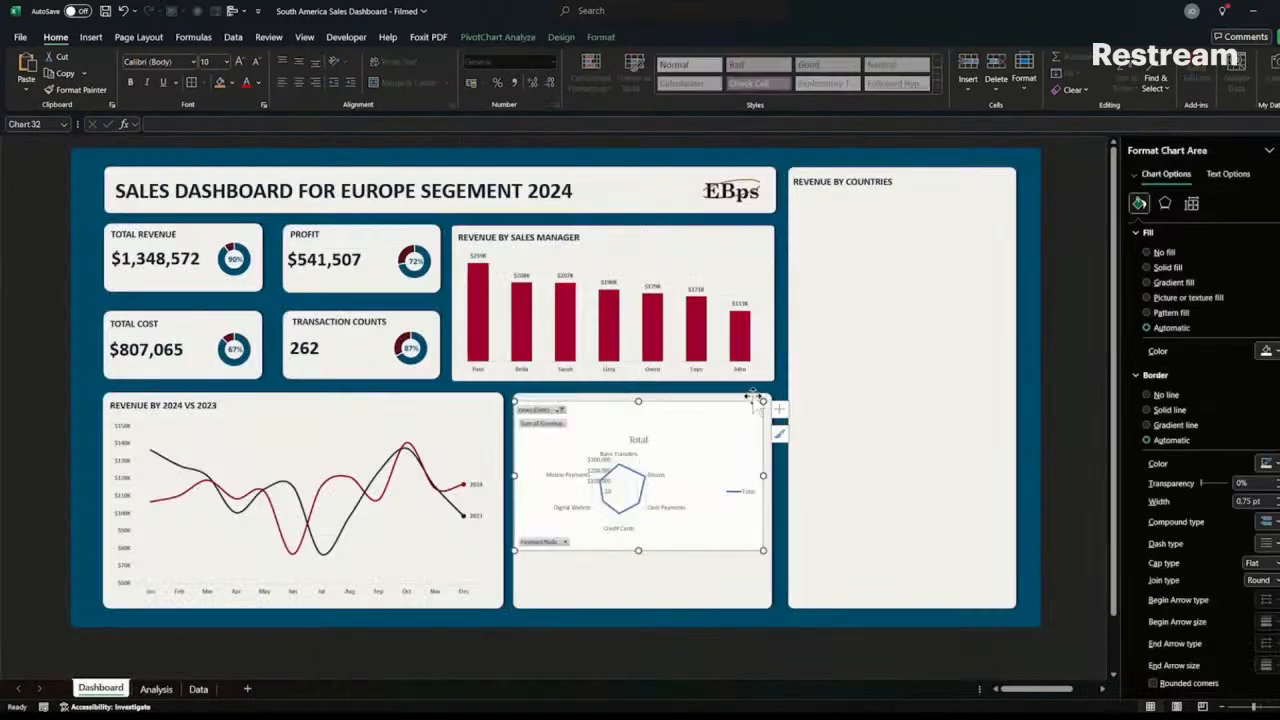
# - Enlarge the radar chart to fill the REVENUE BY PAYMENT MODE card and hide all its field buttons
pyautogui.moveTo(763, 550); pyautogui.dragTo(767, 604)
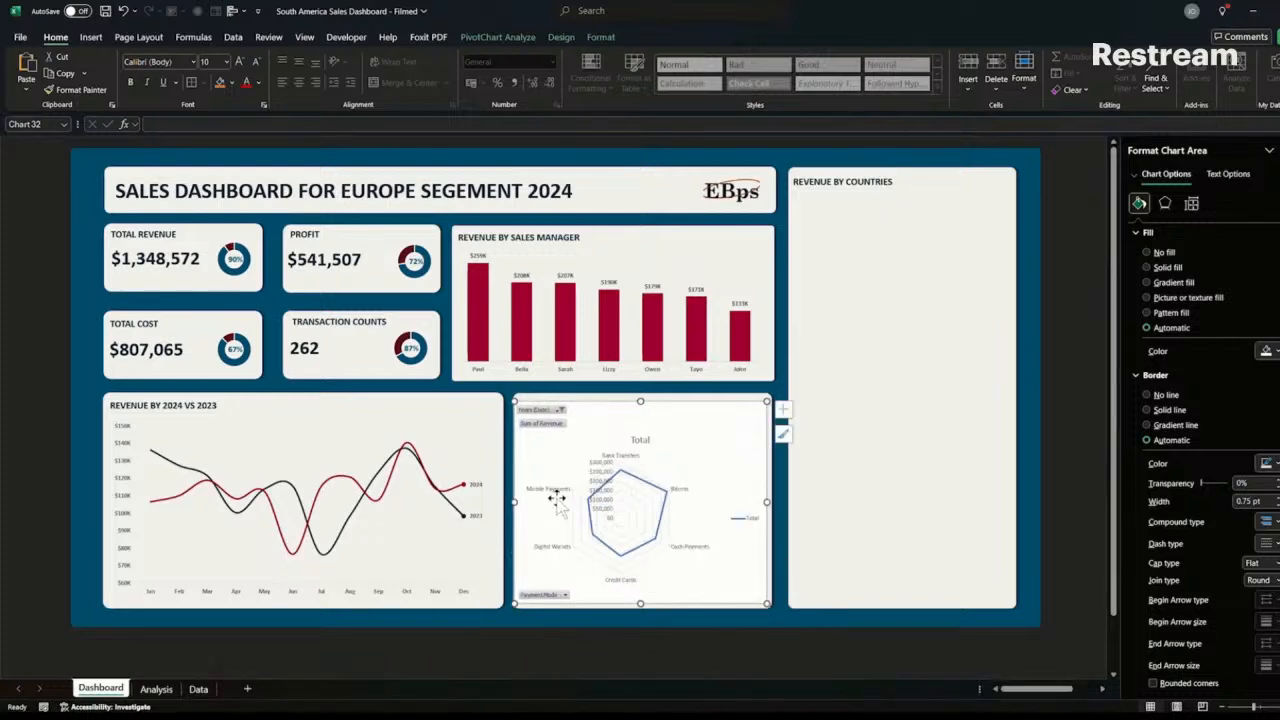
pyautogui.rightClick(545, 428)
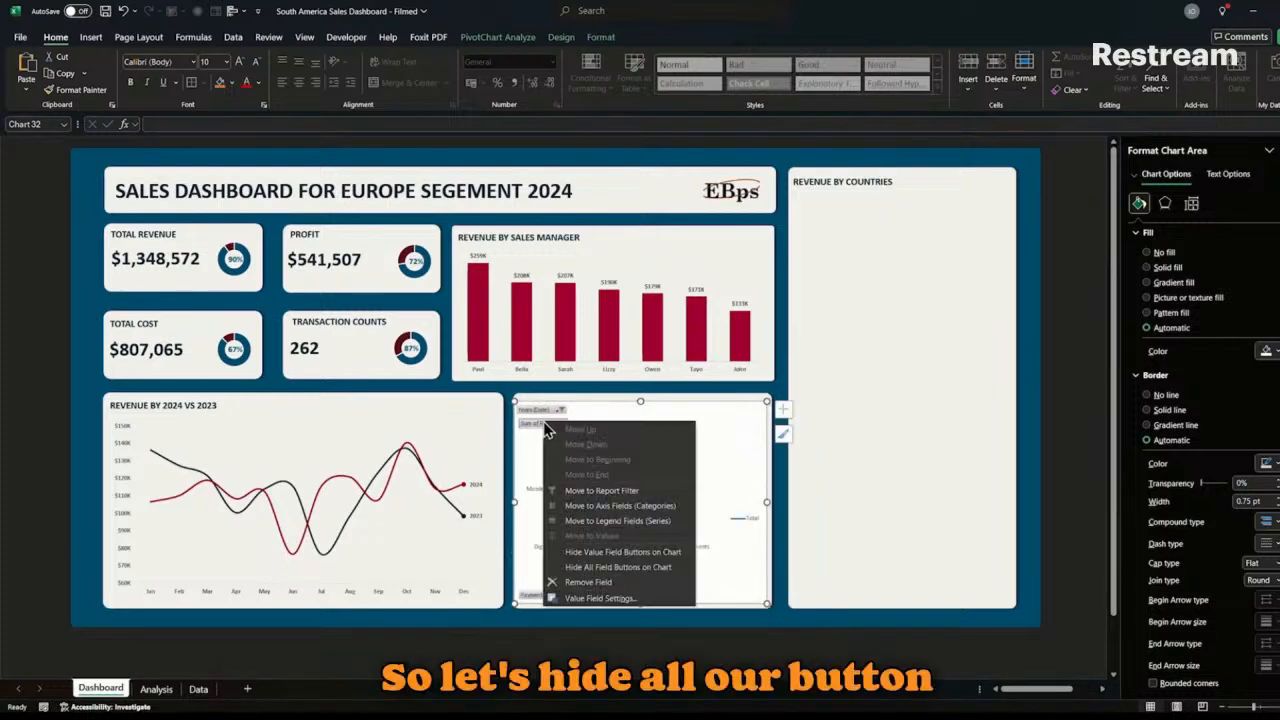
pyautogui.click(594, 566)
# - Set the display units of the radar chart's value axis to Thousands
pyautogui.click(603, 467)
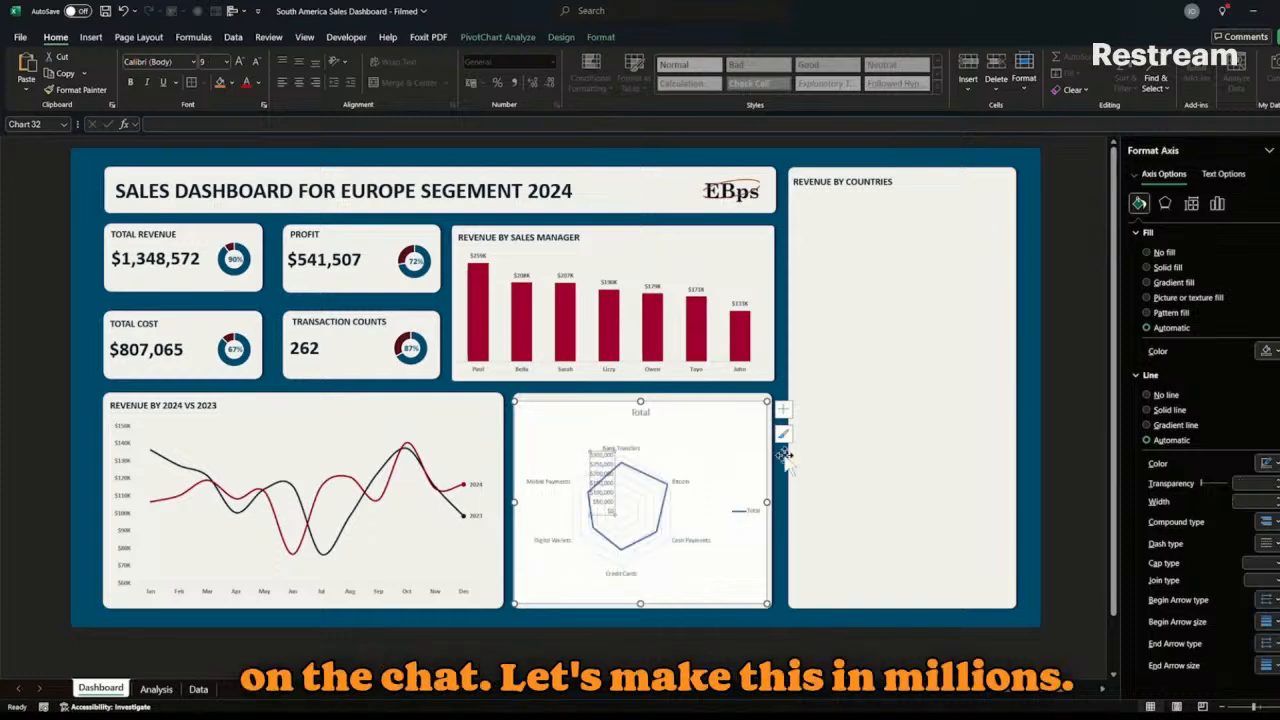
pyautogui.click(1217, 204)
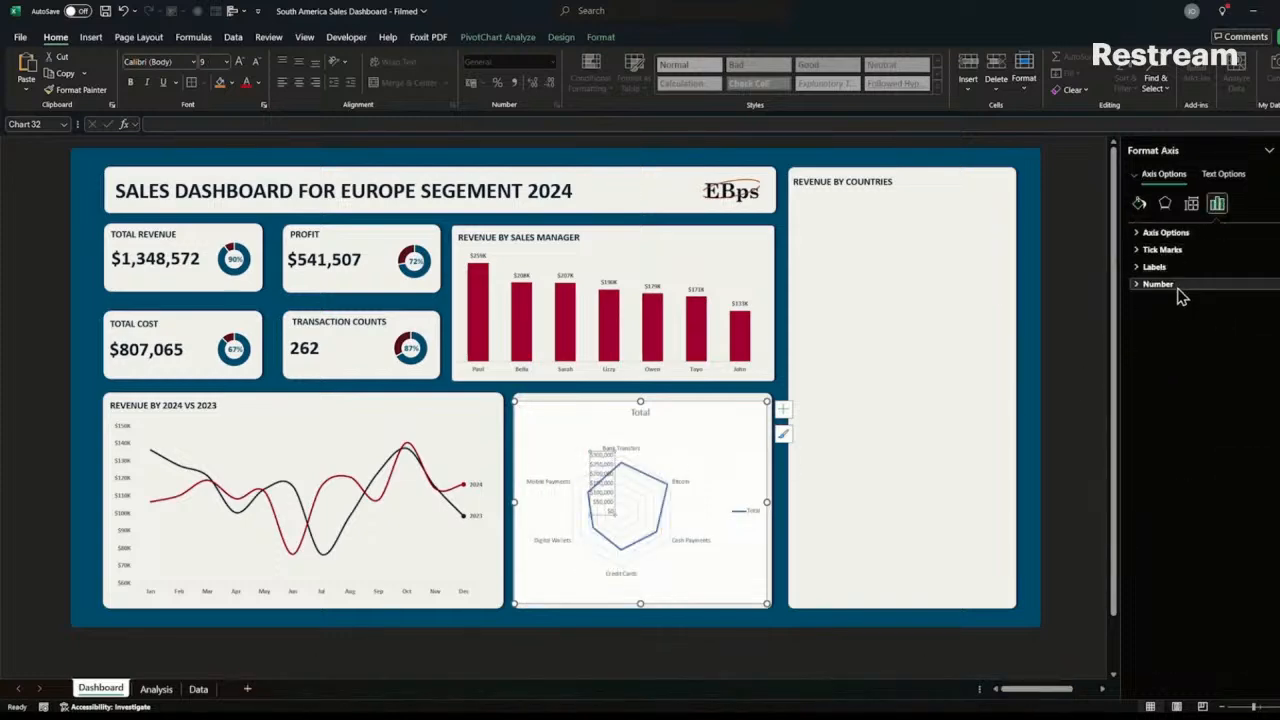
pyautogui.click(1163, 250)
pyautogui.click(1160, 305)
pyautogui.click(1170, 342)
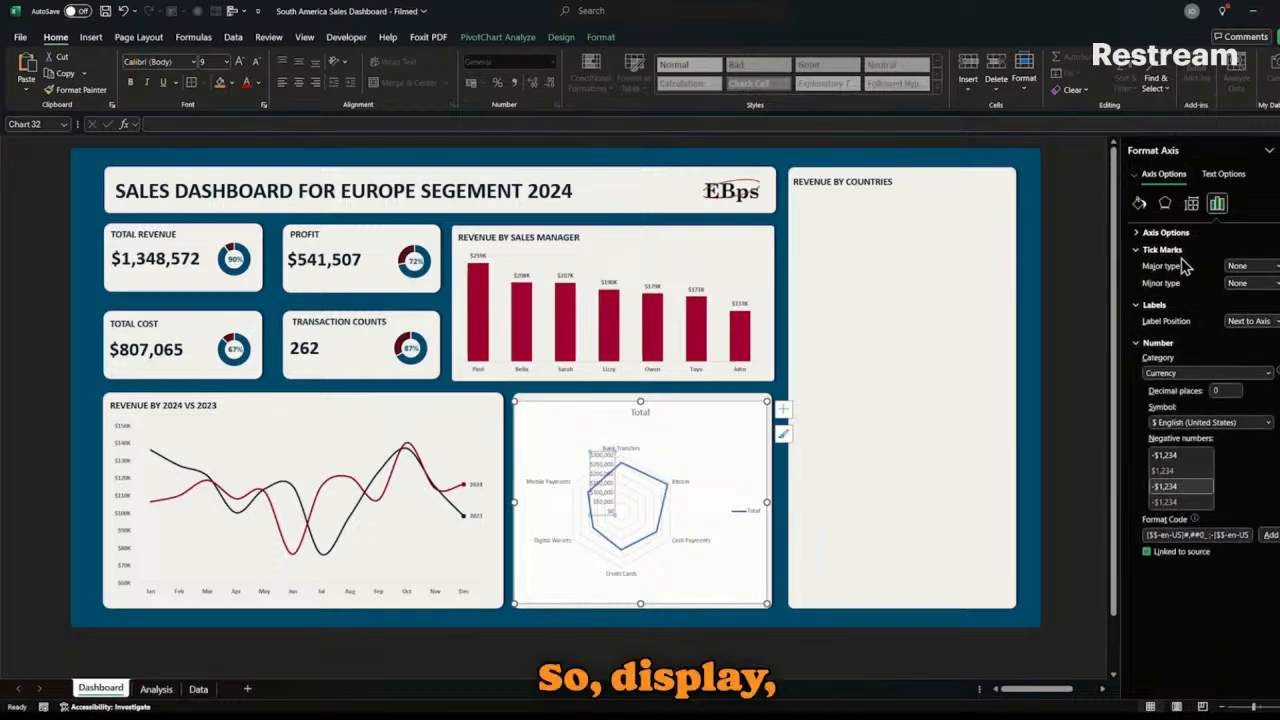
pyautogui.click(1265, 378)
pyautogui.click(1265, 378)
pyautogui.click(1150, 233)
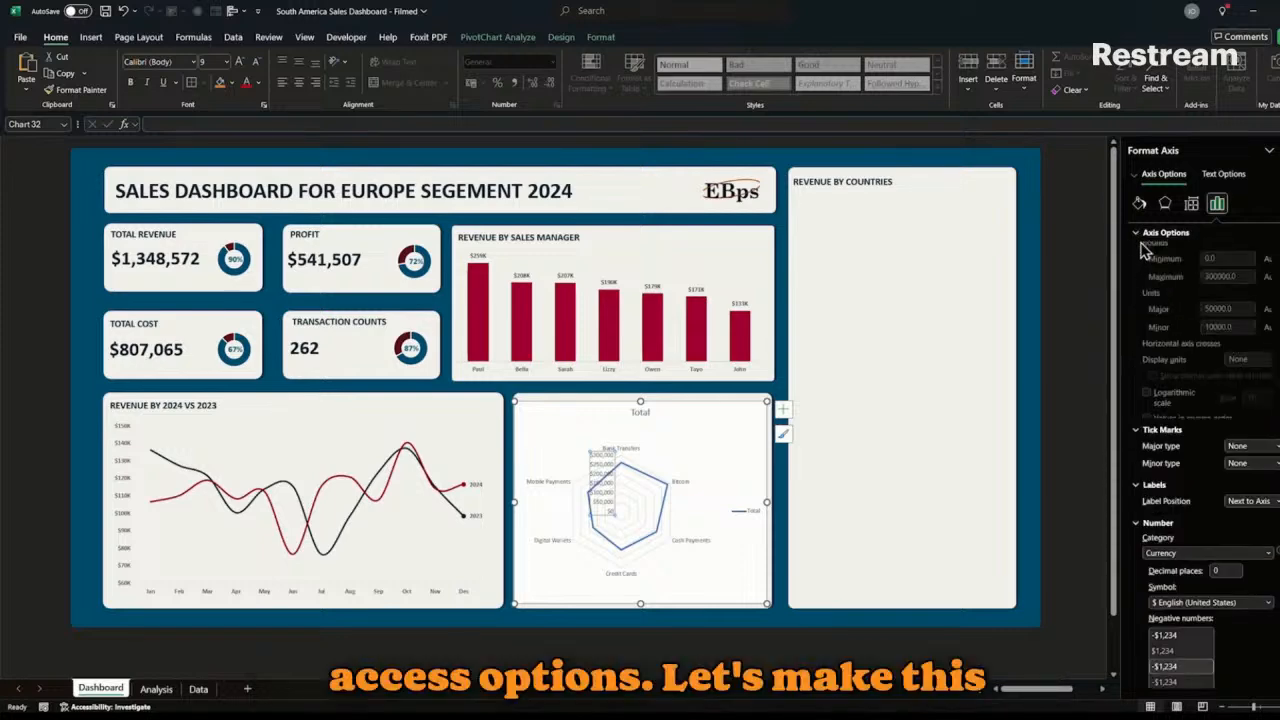
pyautogui.click(1276, 366)
pyautogui.click(1258, 422)
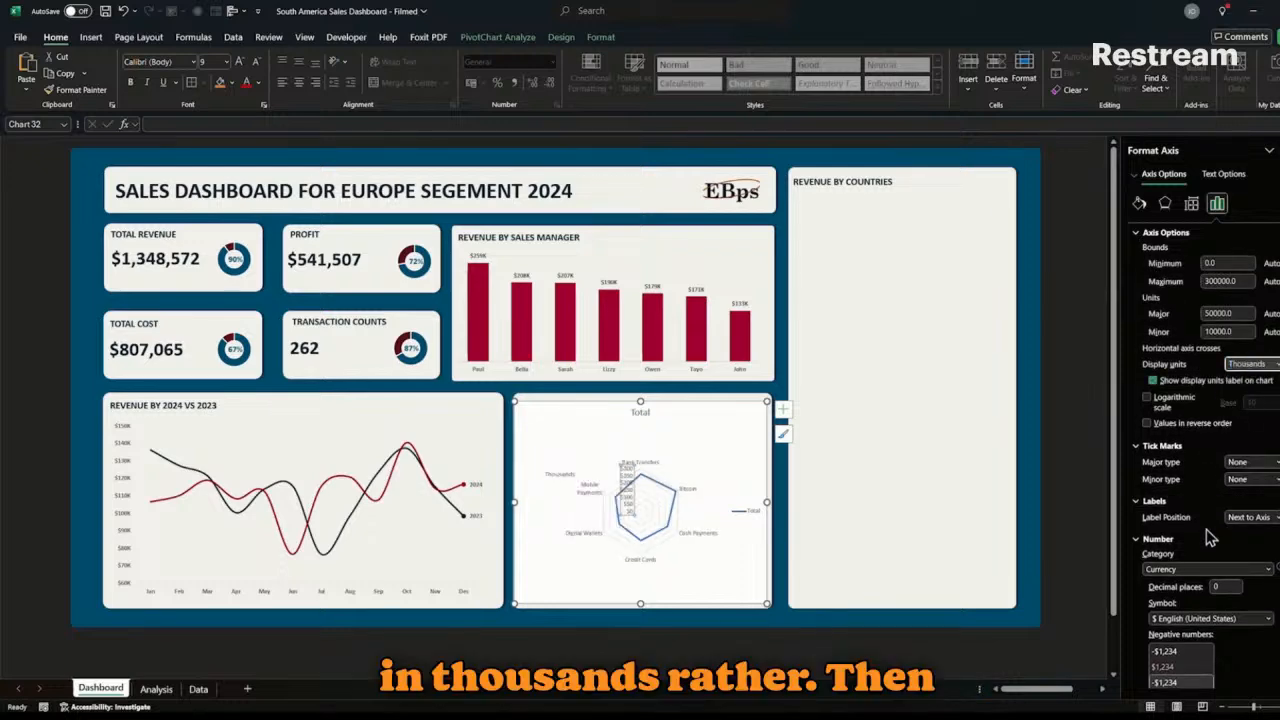
# - Apply the custom number format $#"K" to the radar chart's value axis
pyautogui.click(1140, 236)
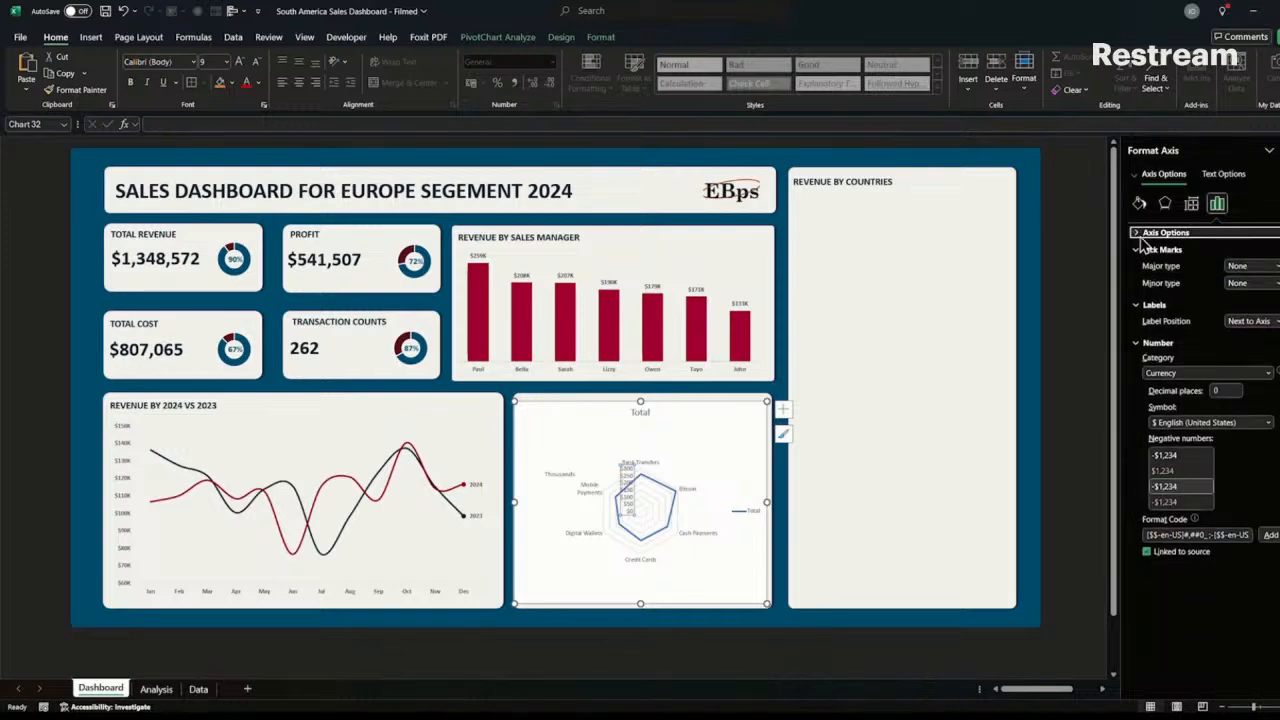
pyautogui.click(1148, 251)
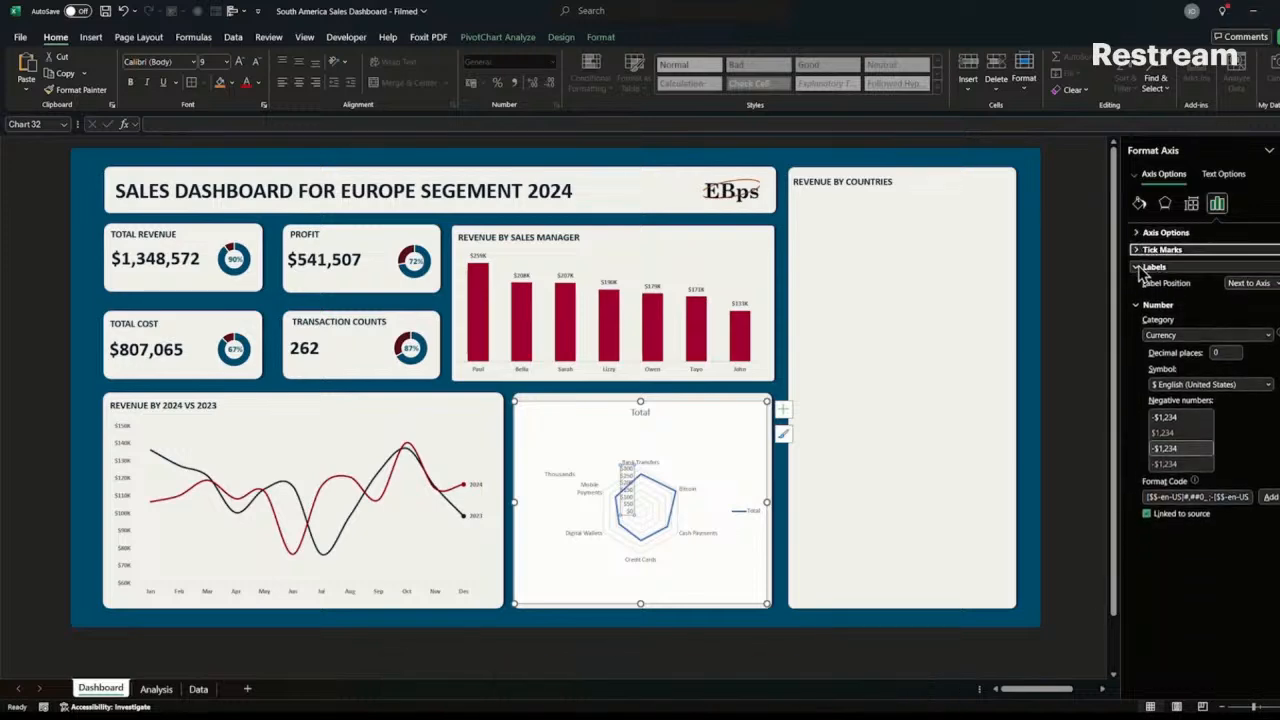
pyautogui.click(1140, 268)
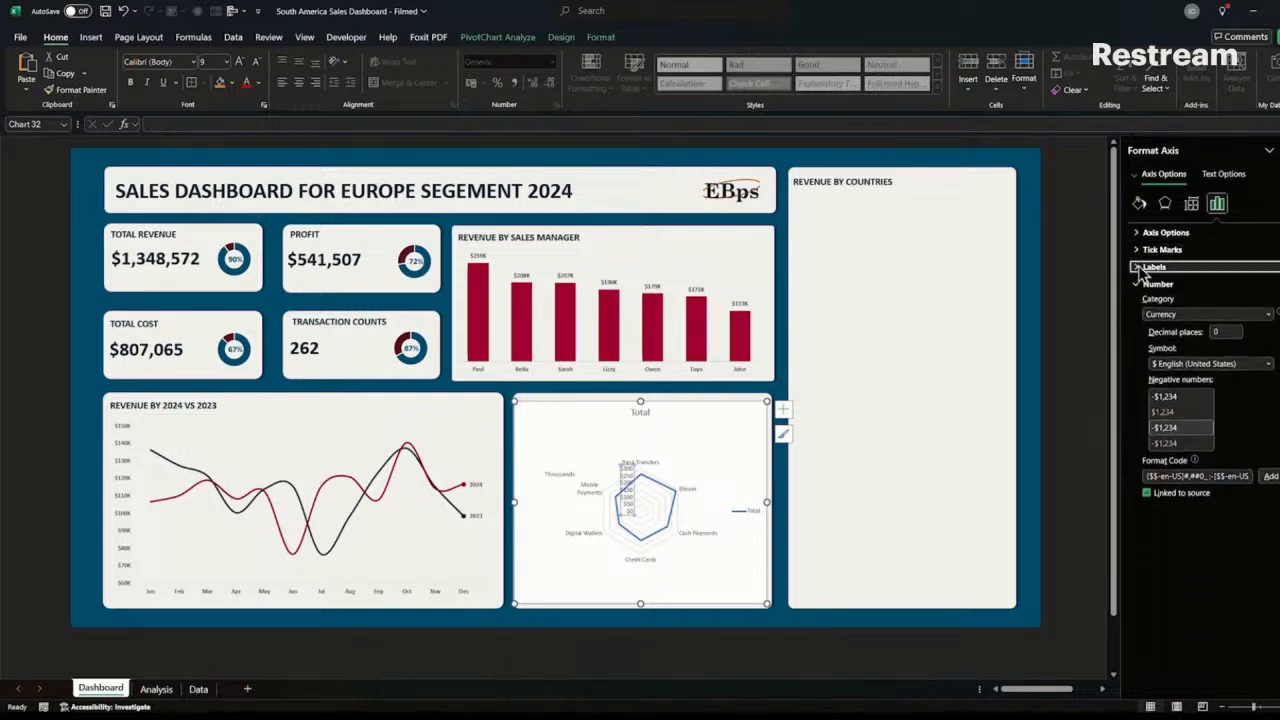
pyautogui.click(1267, 315)
pyautogui.click(1175, 465)
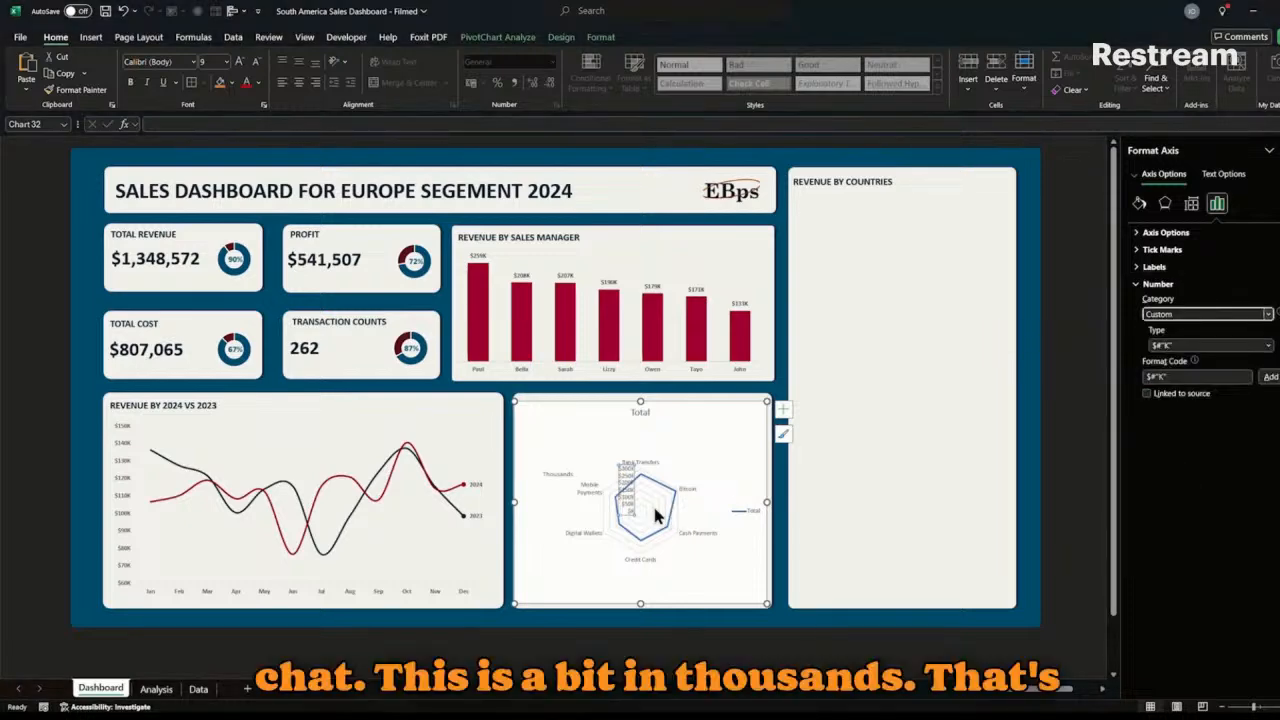
# - Delete the value axis from the payment mode radar chart
pyautogui.click(629, 473)
pyautogui.press('Delete')
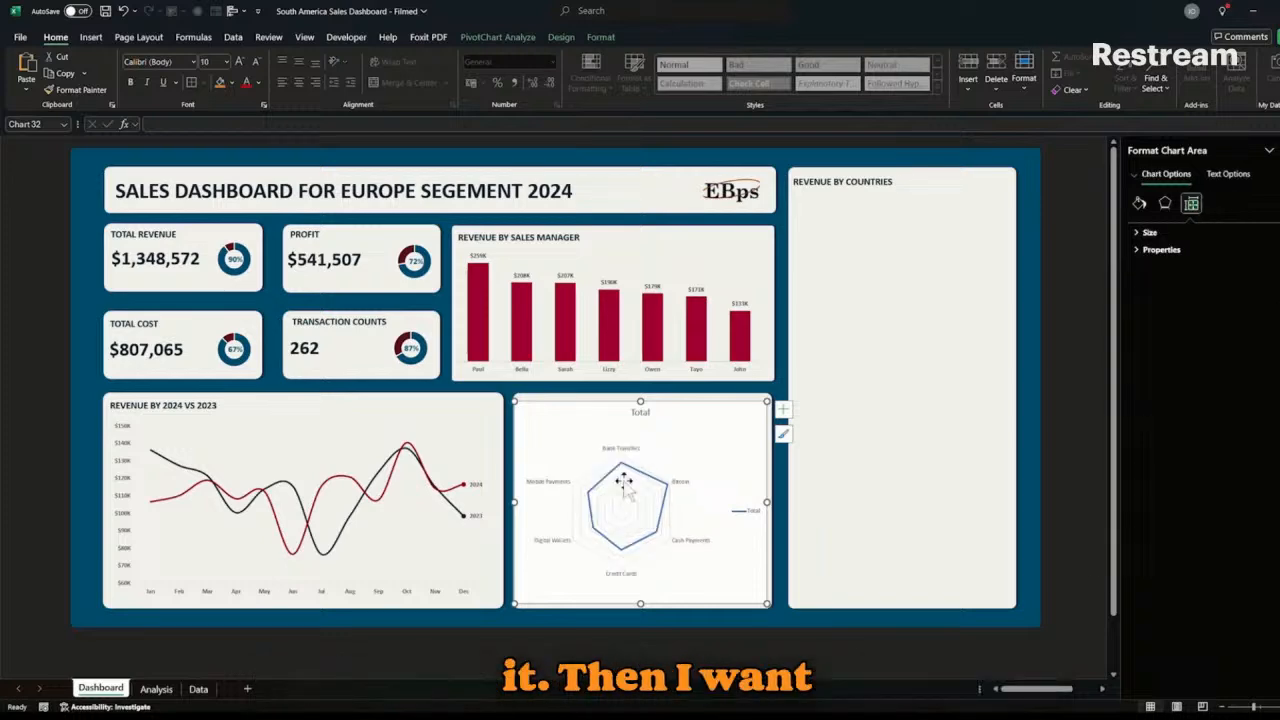
# - Remove the fill and border from the chart area of the payment mode radar chart
pyautogui.click(674, 437)
pyautogui.click(674, 437)
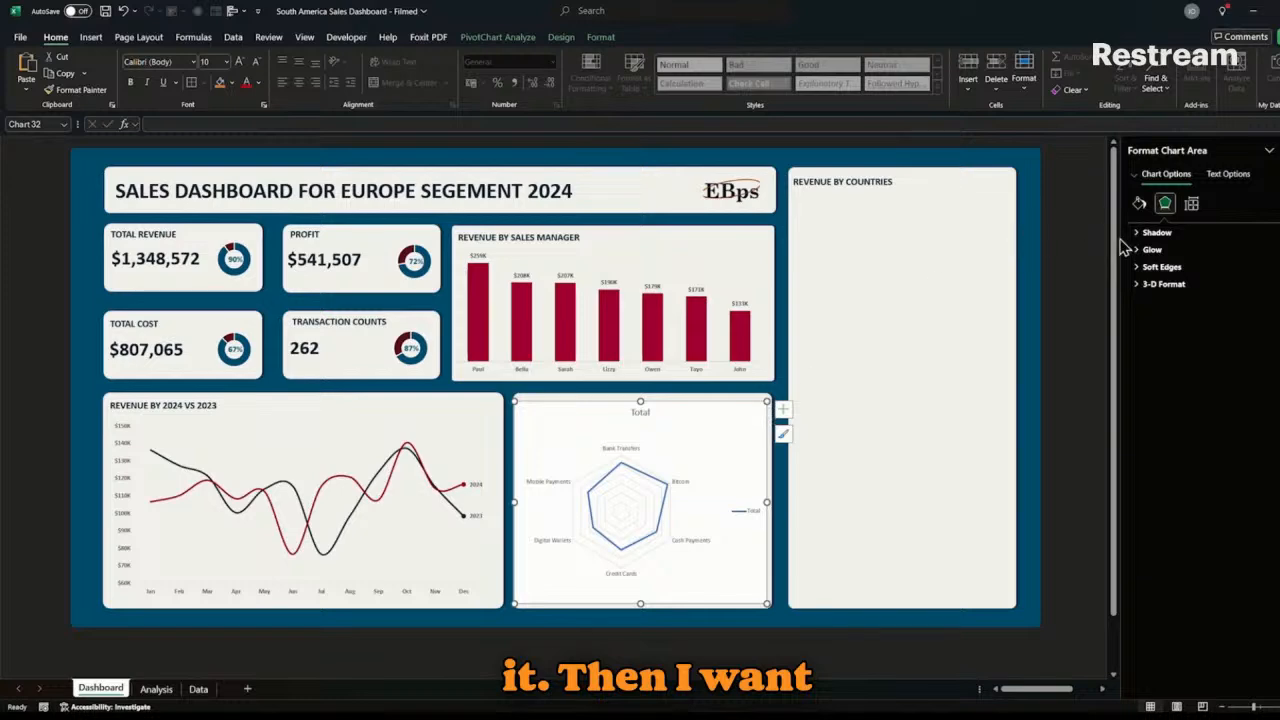
pyautogui.click(1139, 204)
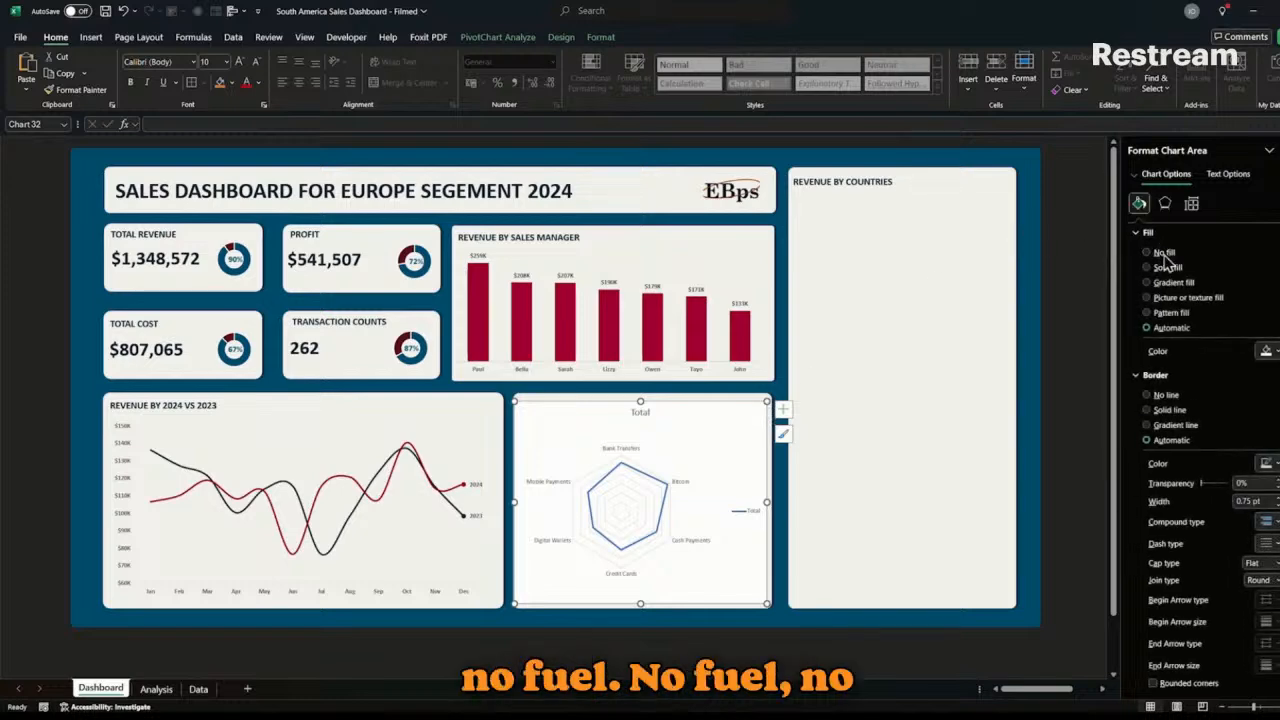
pyautogui.click(1162, 253)
pyautogui.click(1165, 369)
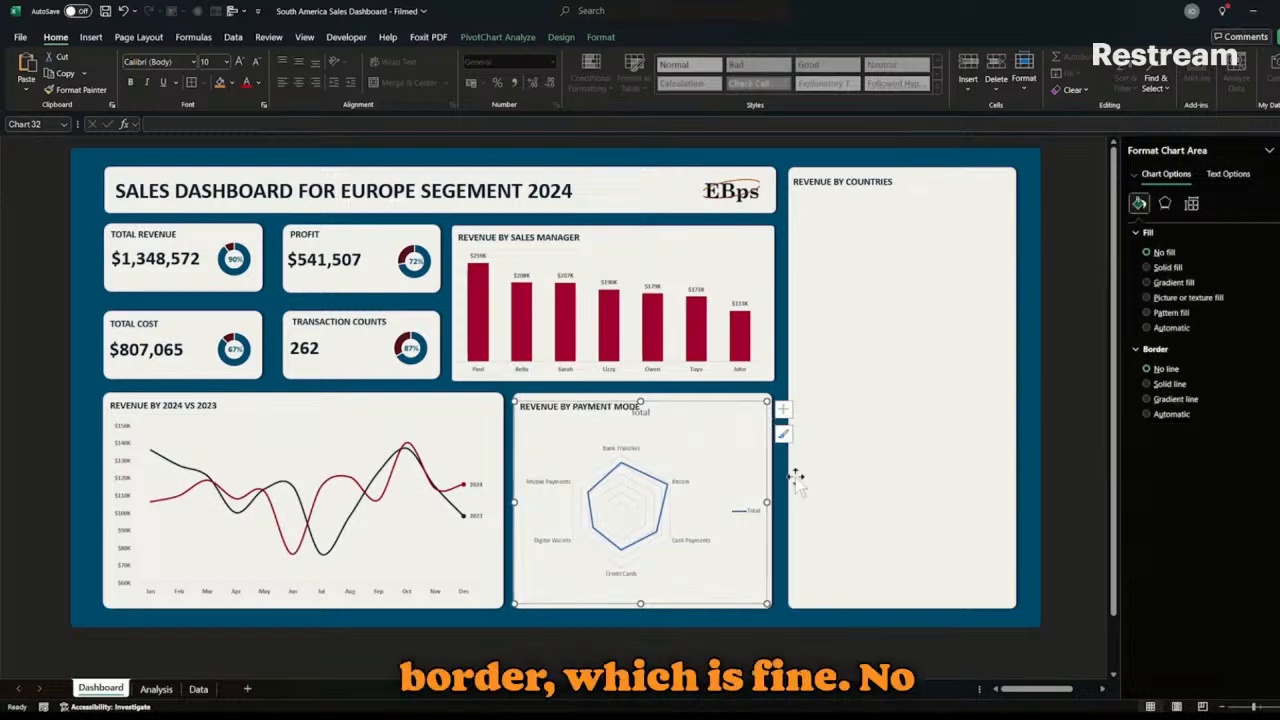
# - Delete the legend and the Total chart title from the payment mode radar chart
pyautogui.click(743, 514)
pyautogui.press('Delete')
pyautogui.click(640, 413)
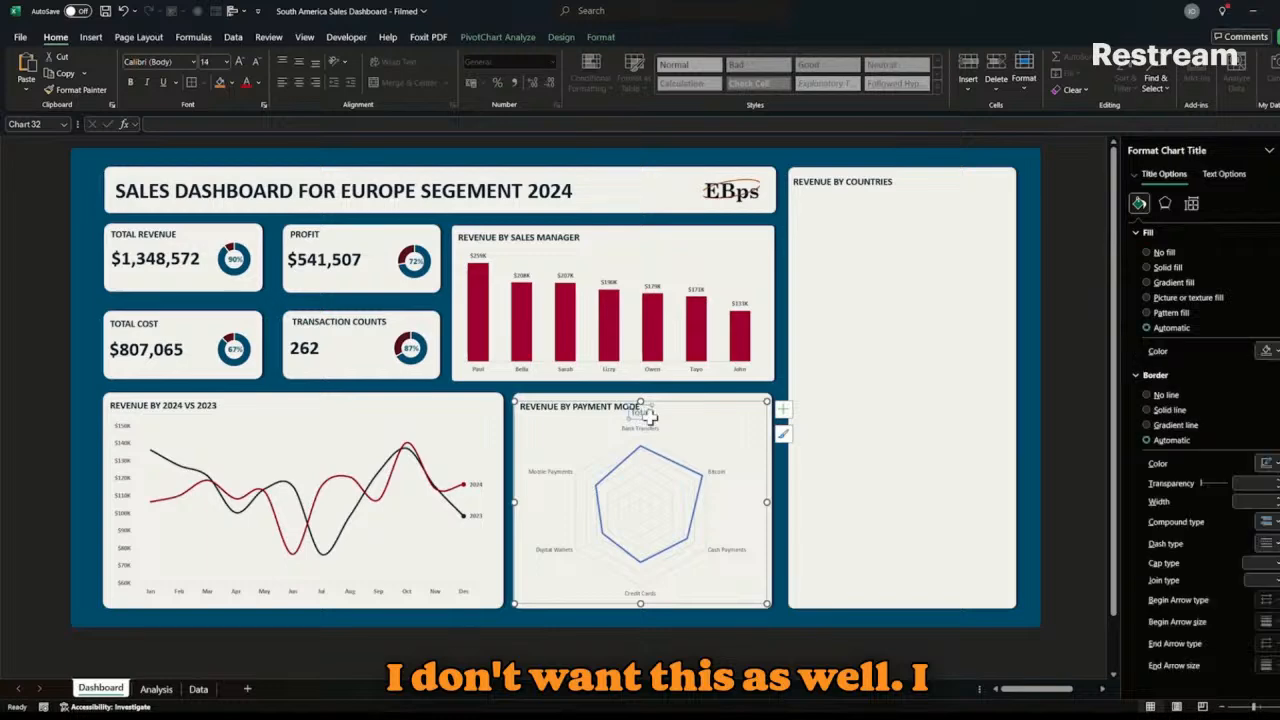
pyautogui.press('Delete')
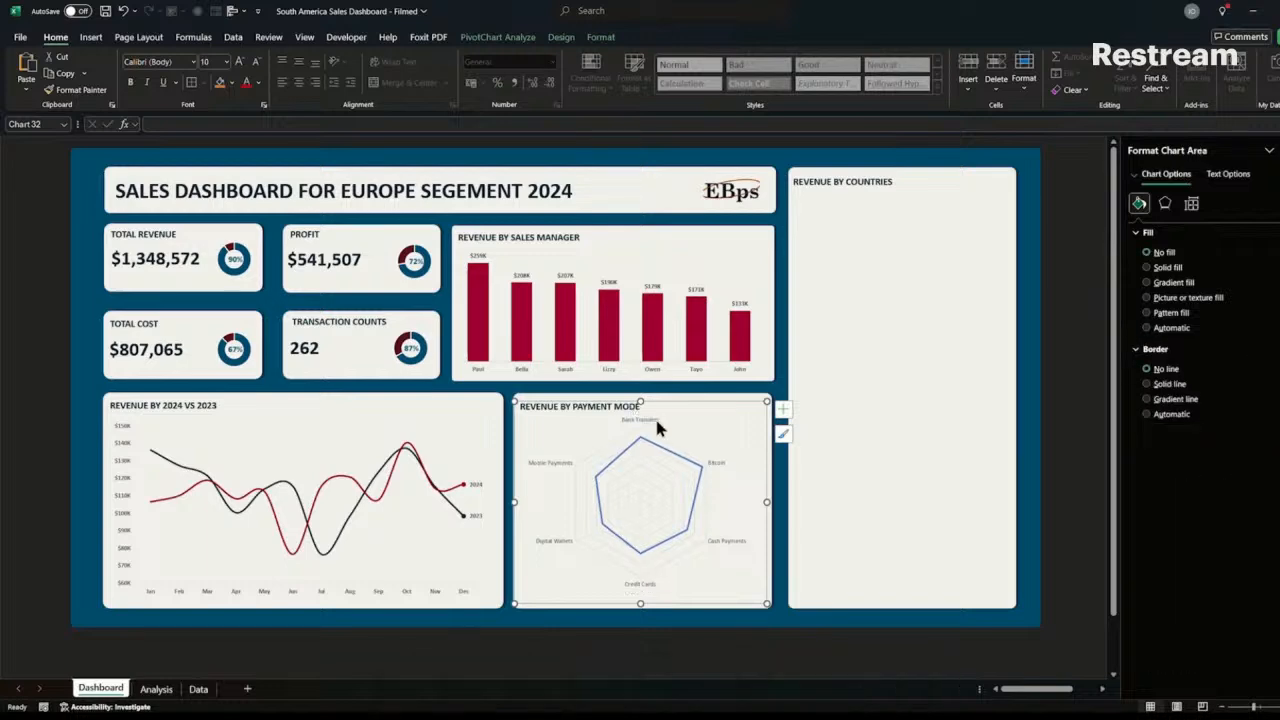
# - Bold the radar chart's category labels and give its major gridlines a solid gray color
pyautogui.click(655, 424)
pyautogui.hotkey('ctrl', 'b')
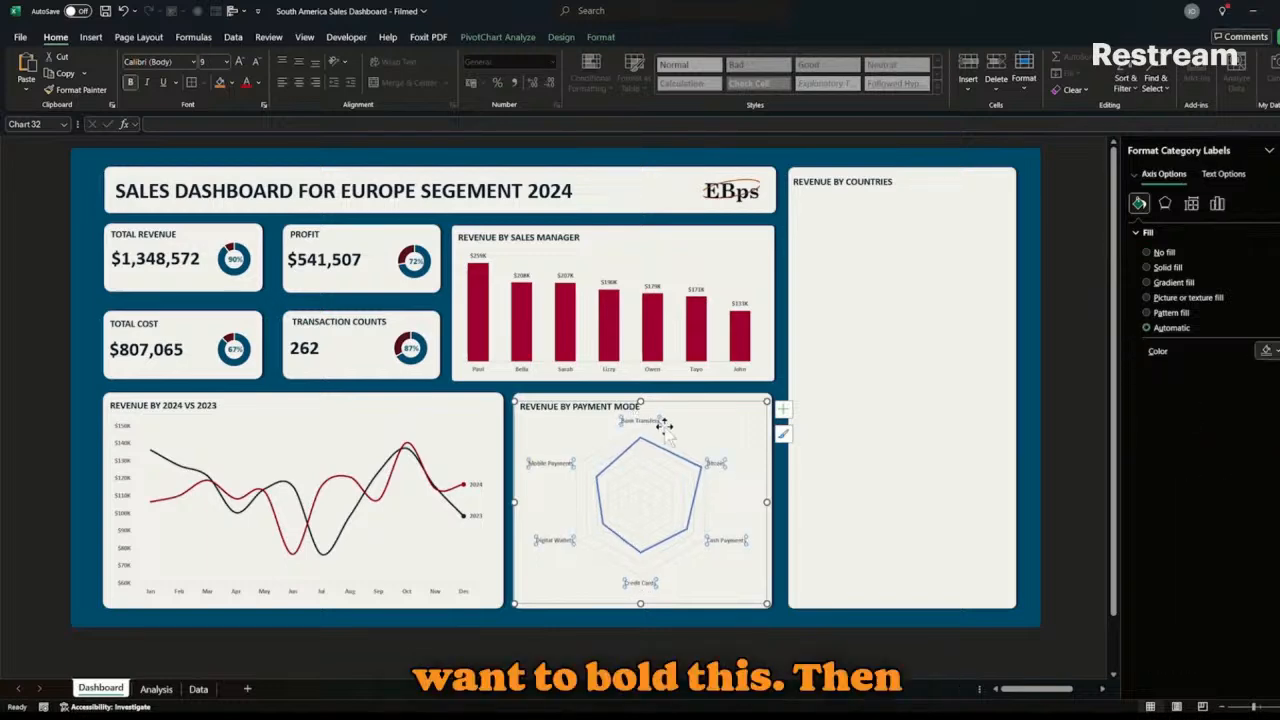
pyautogui.click(666, 462)
pyautogui.click(665, 465)
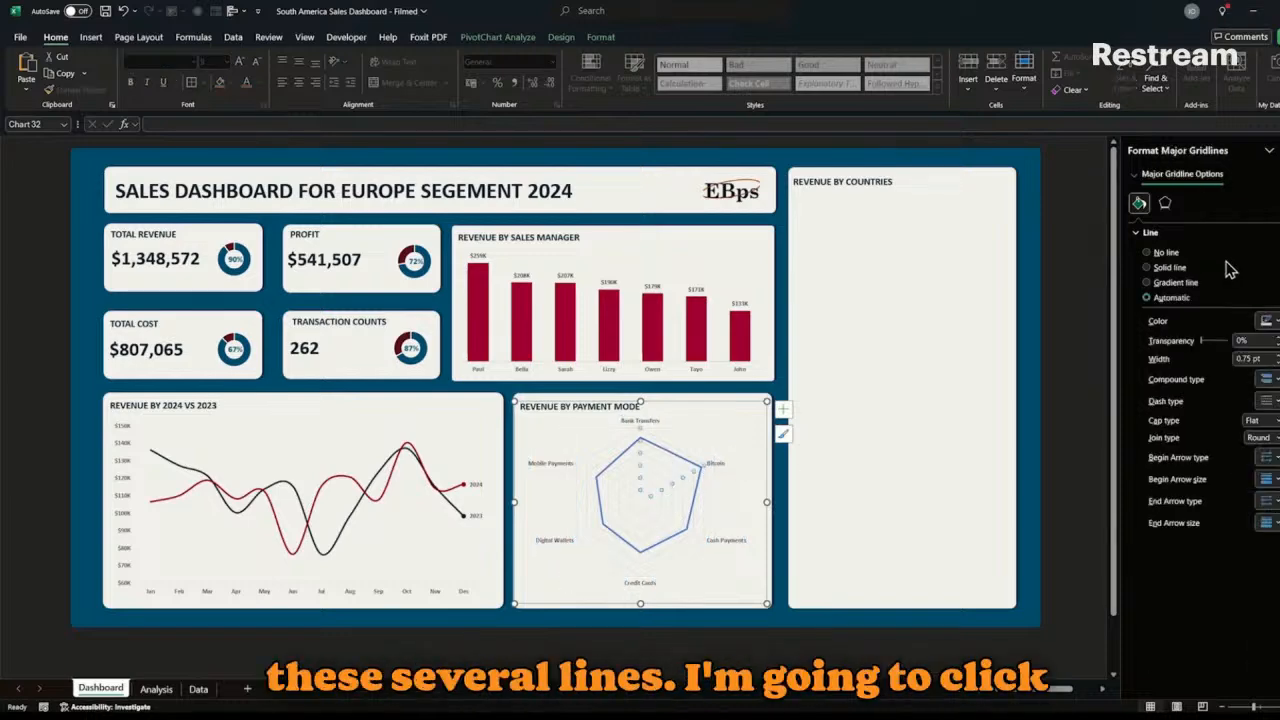
pyautogui.click(1268, 321)
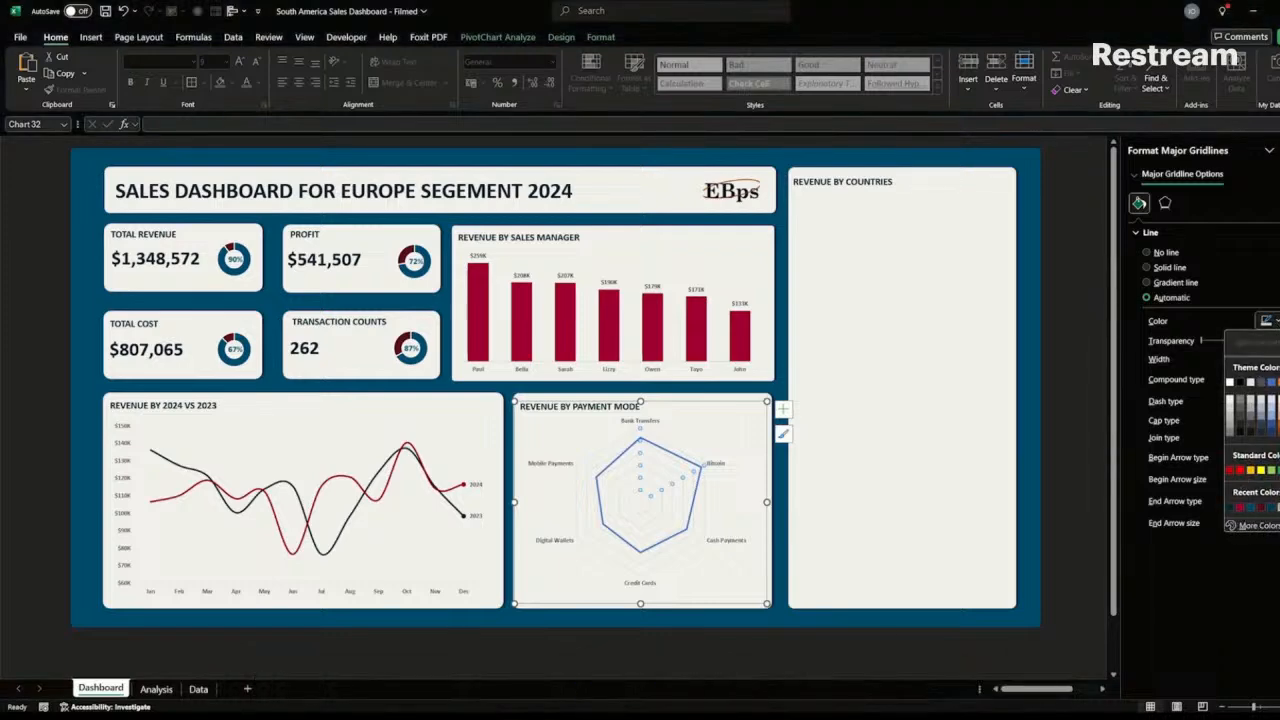
pyautogui.click(1230, 416)
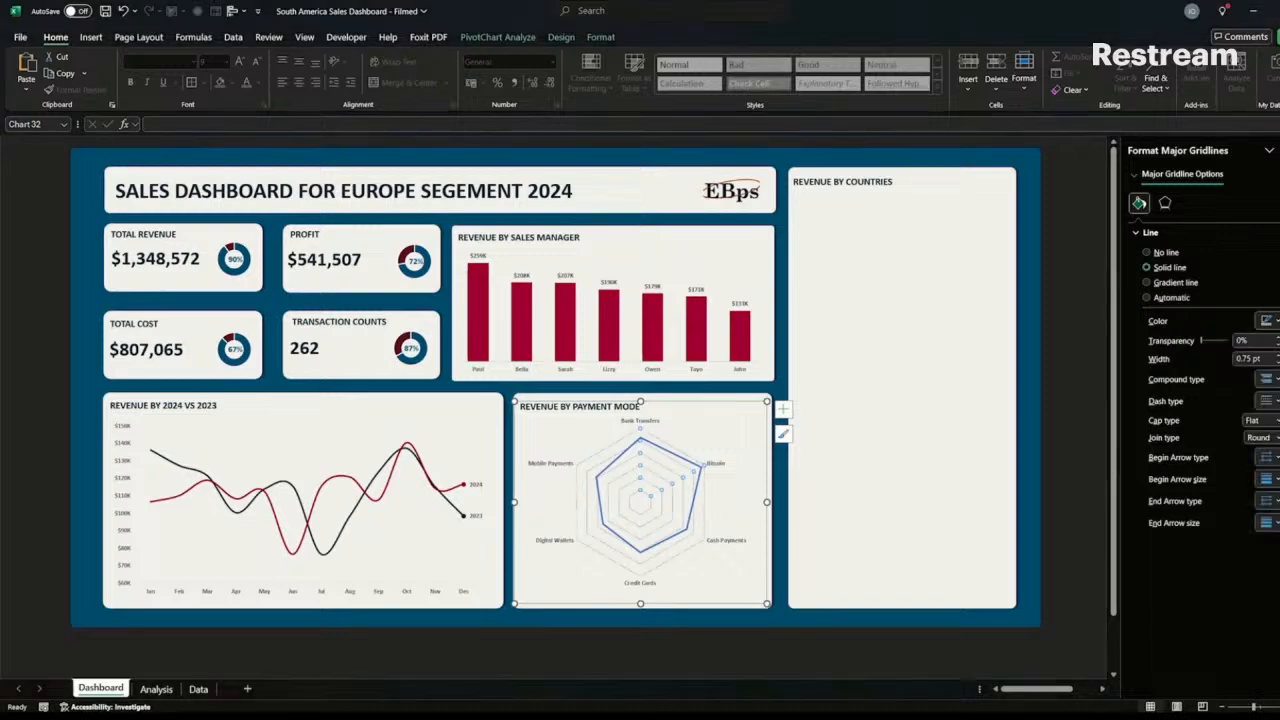
# - Try a dark, near-black line color on the radar chart's data series
pyautogui.click(672, 463)
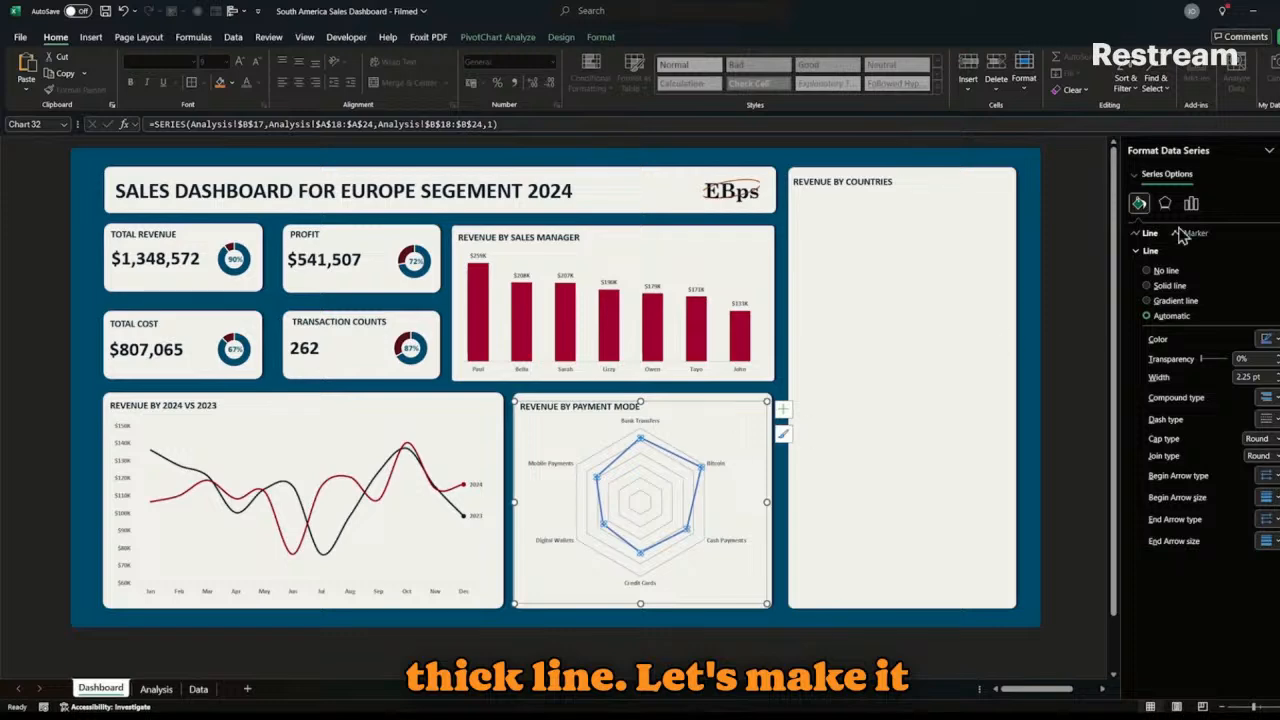
pyautogui.click(1268, 340)
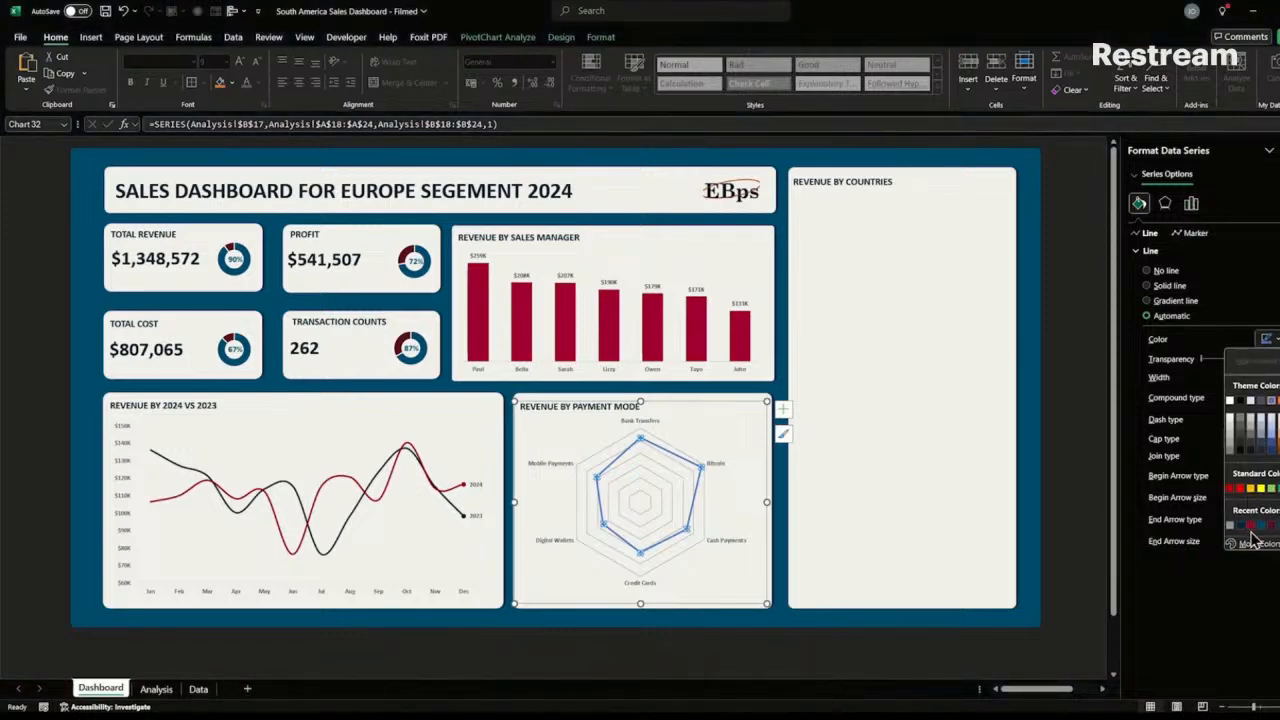
pyautogui.click(1240, 526)
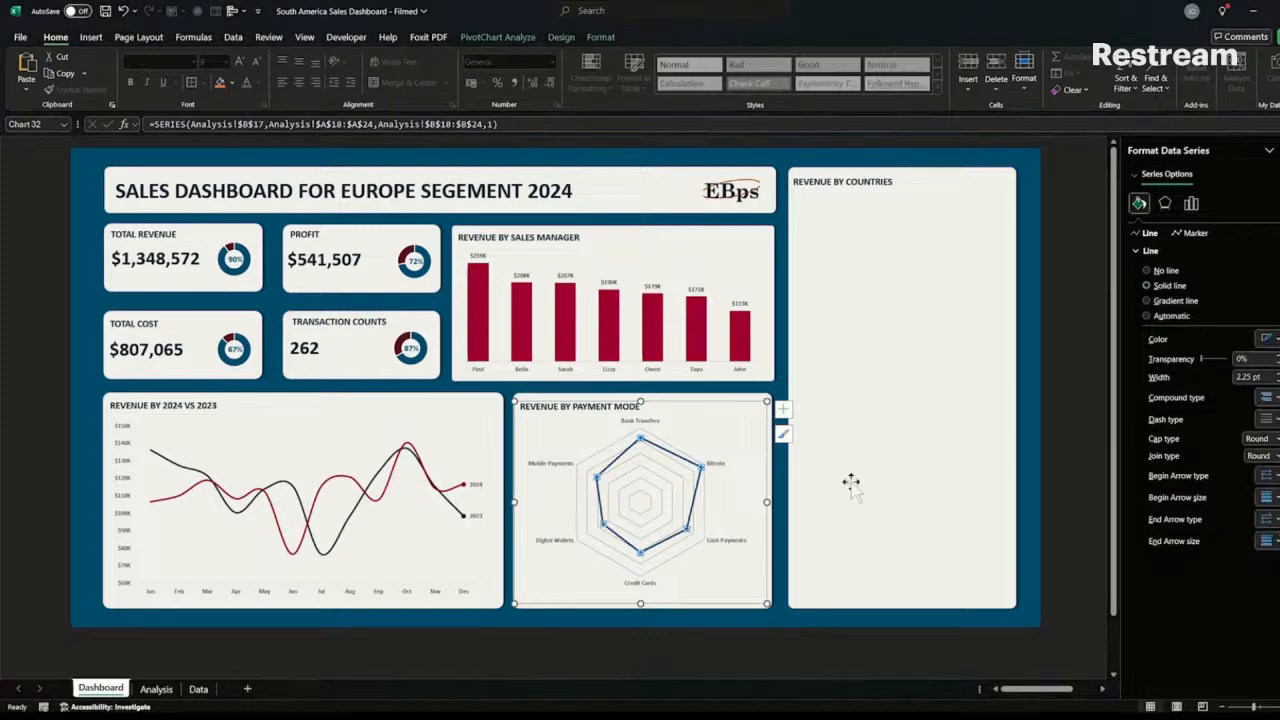
pyautogui.click(735, 440)
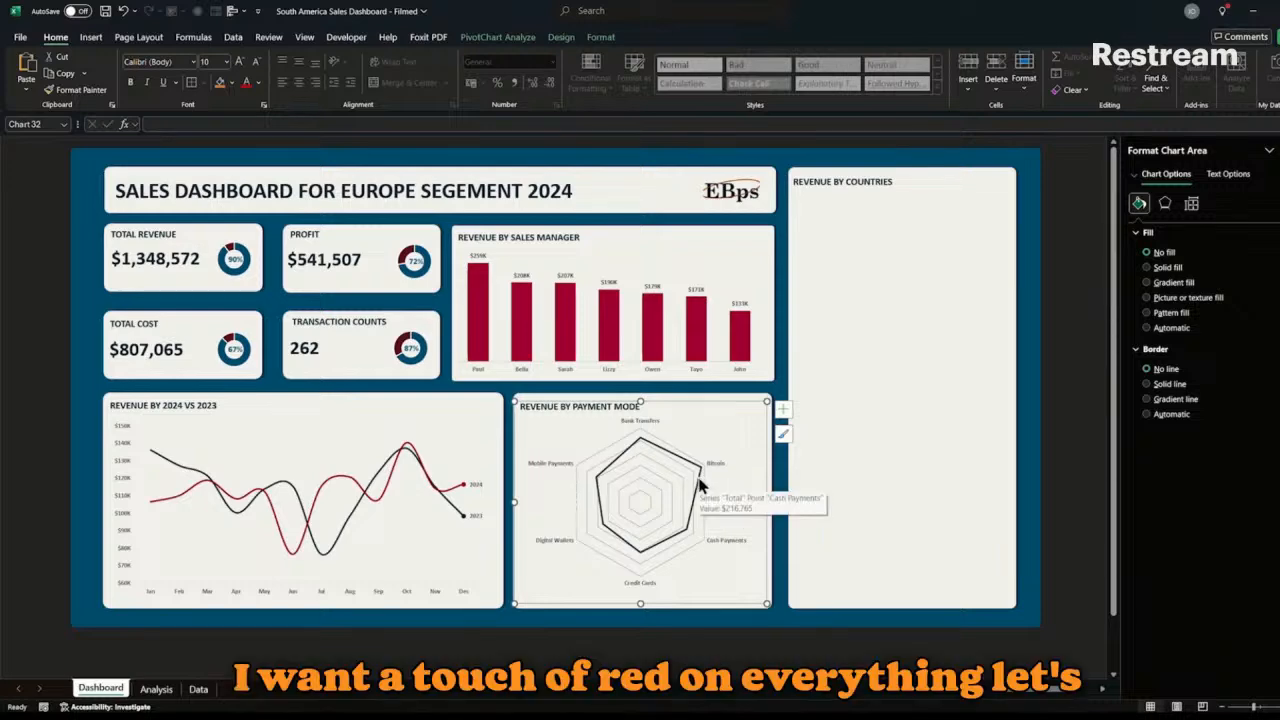
# - Set the line color of the radar chart's data series to dark red
pyautogui.click(700, 484)
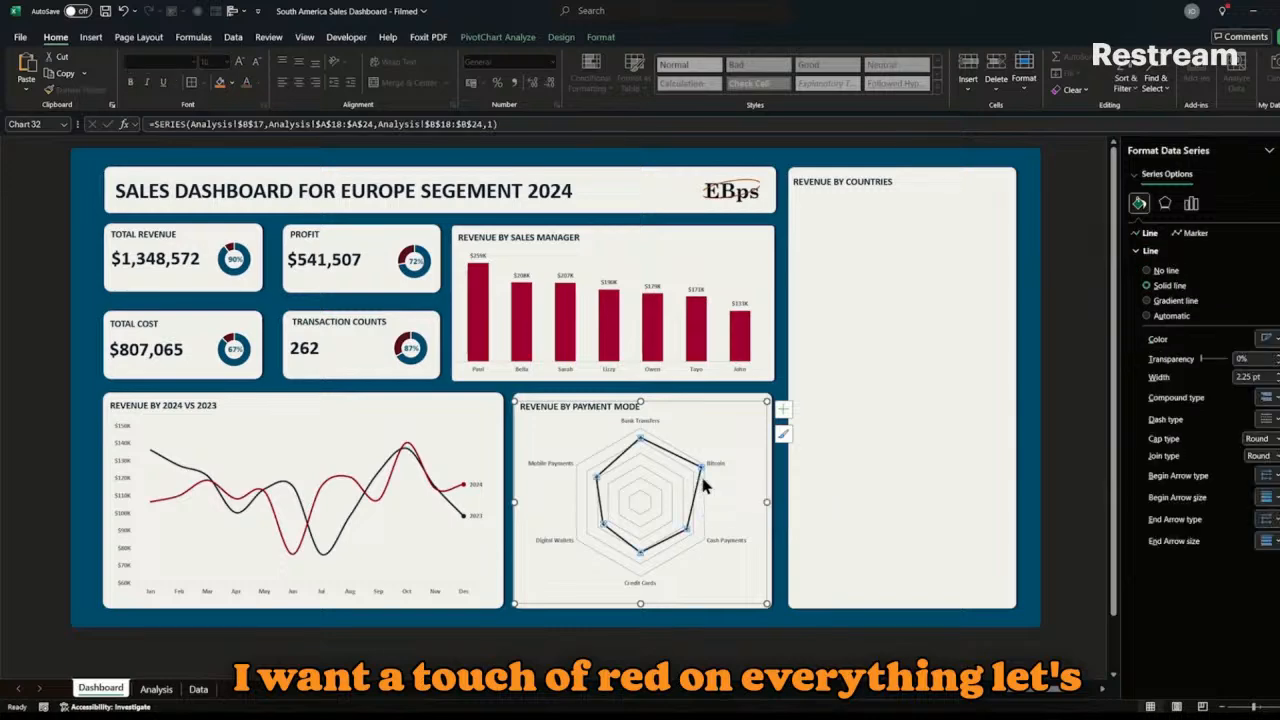
pyautogui.click(1272, 341)
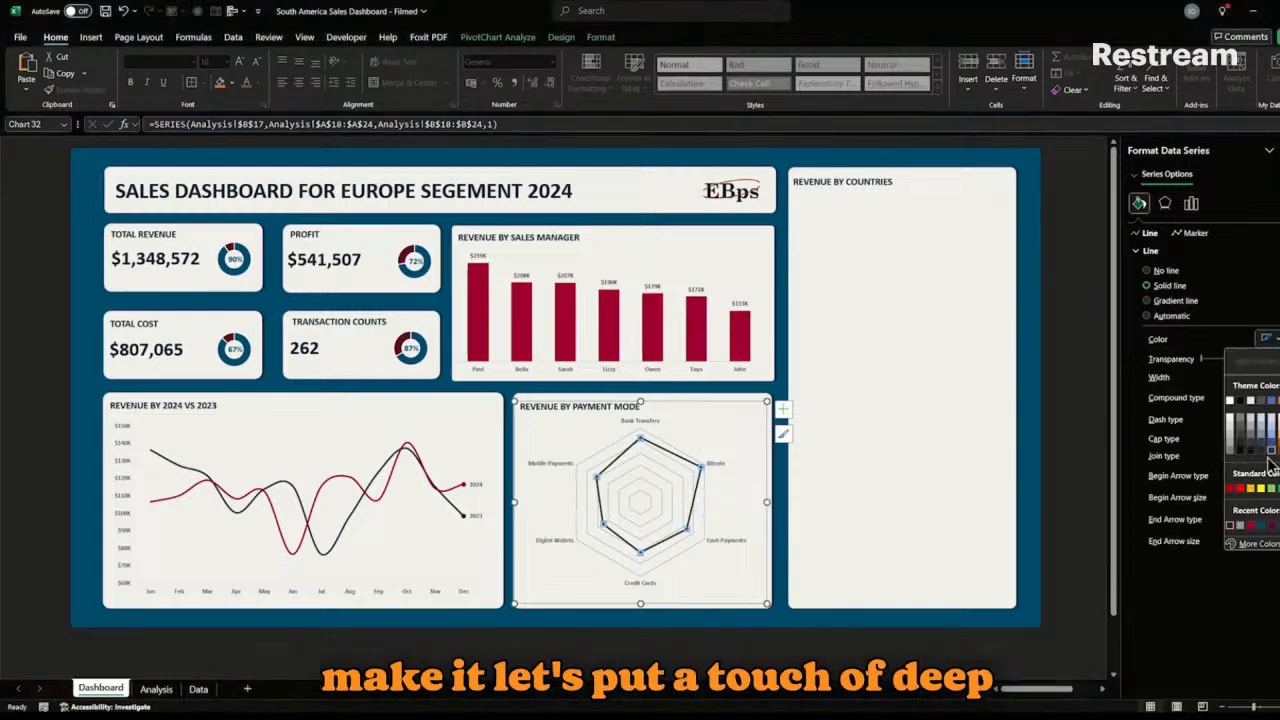
pyautogui.click(1271, 527)
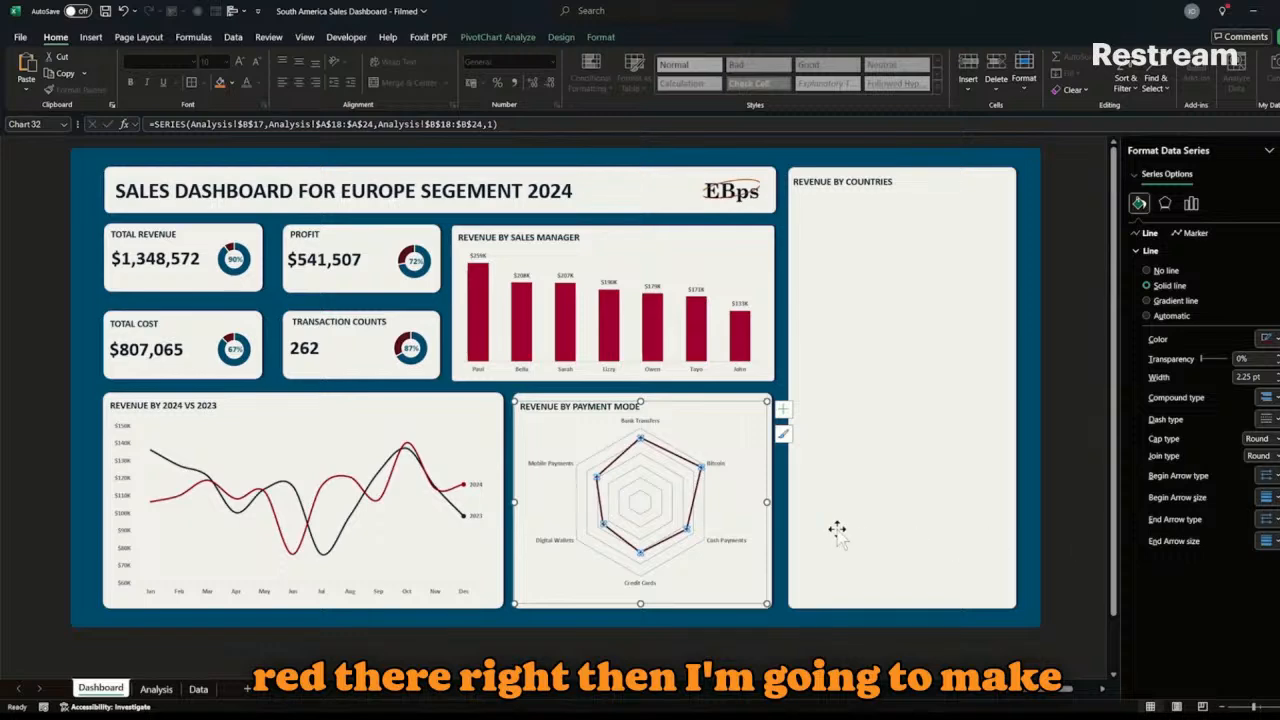
pyautogui.click(704, 430)
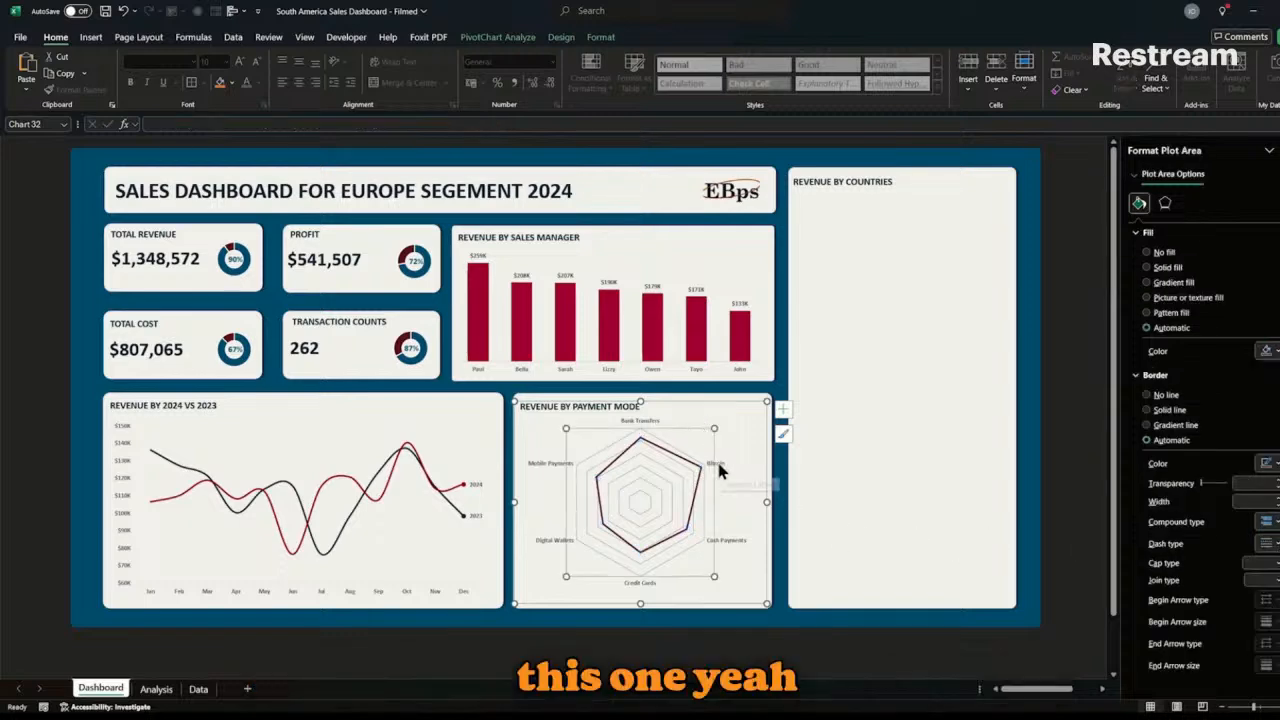
# - Show data labels on the payment mode radar chart
pyautogui.click(720, 465)
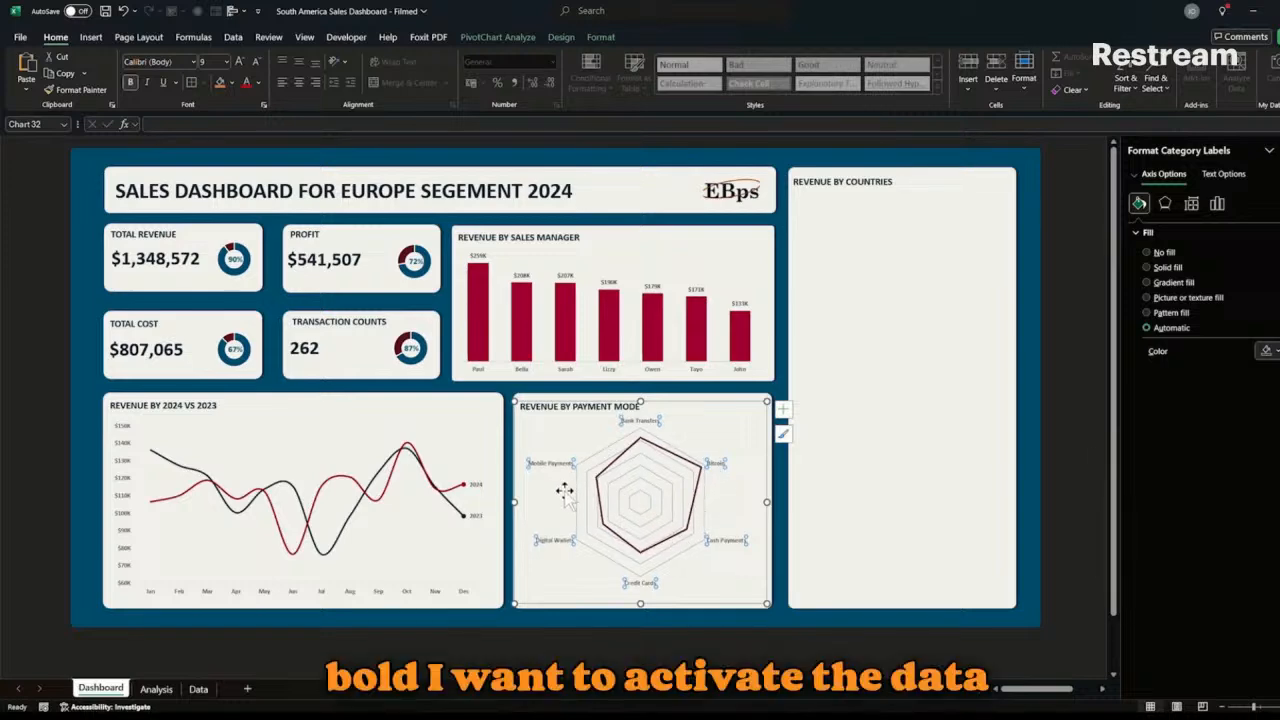
pyautogui.click(783, 409)
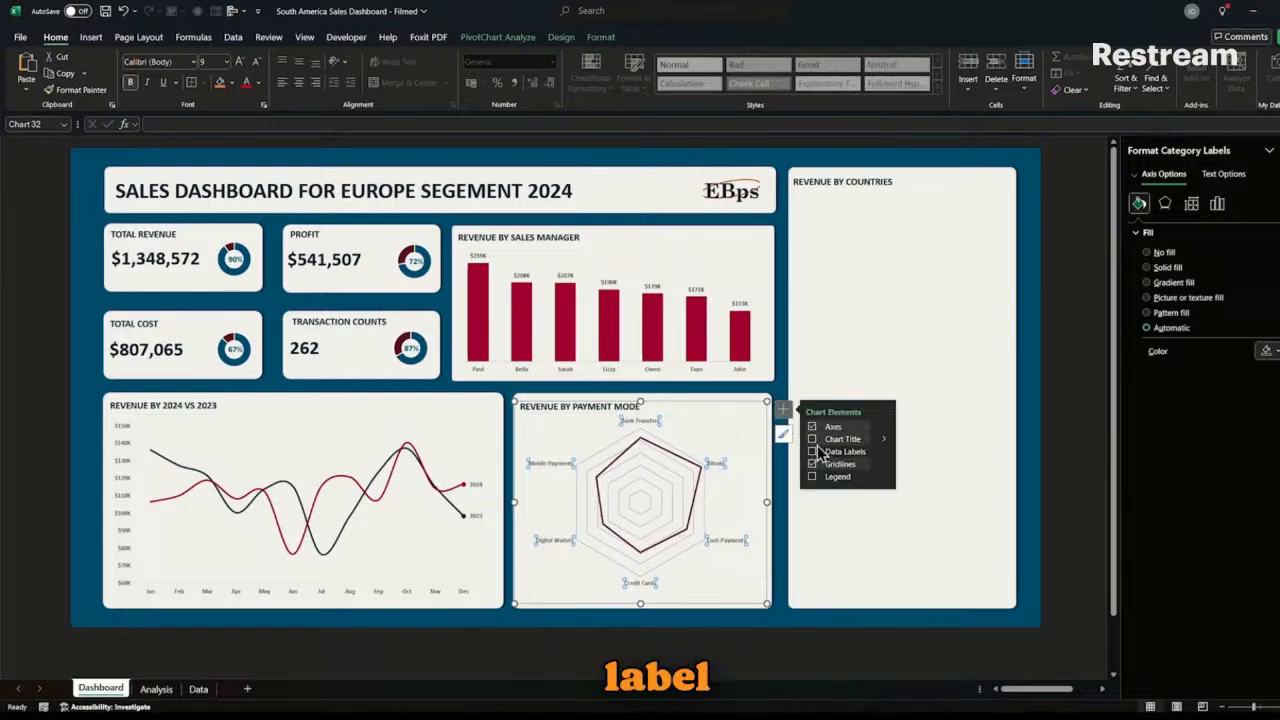
pyautogui.click(811, 453)
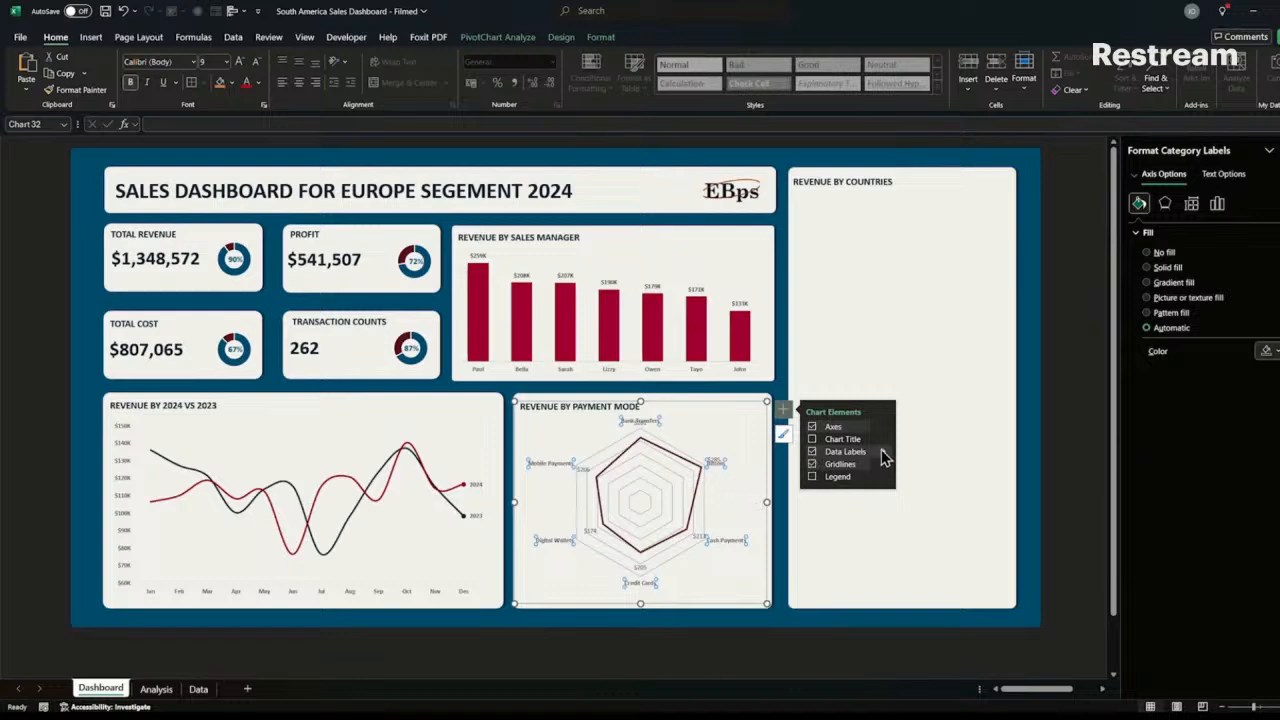
pyautogui.moveTo(884, 457)
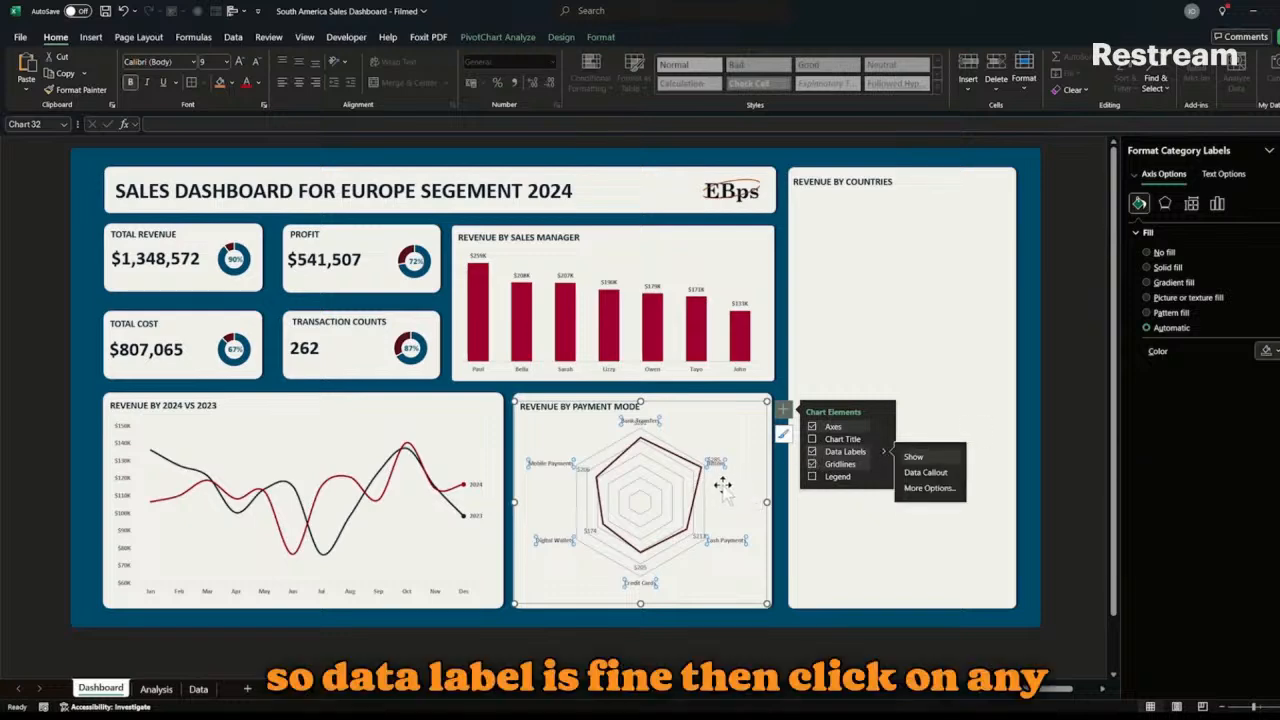
pyautogui.click(735, 482)
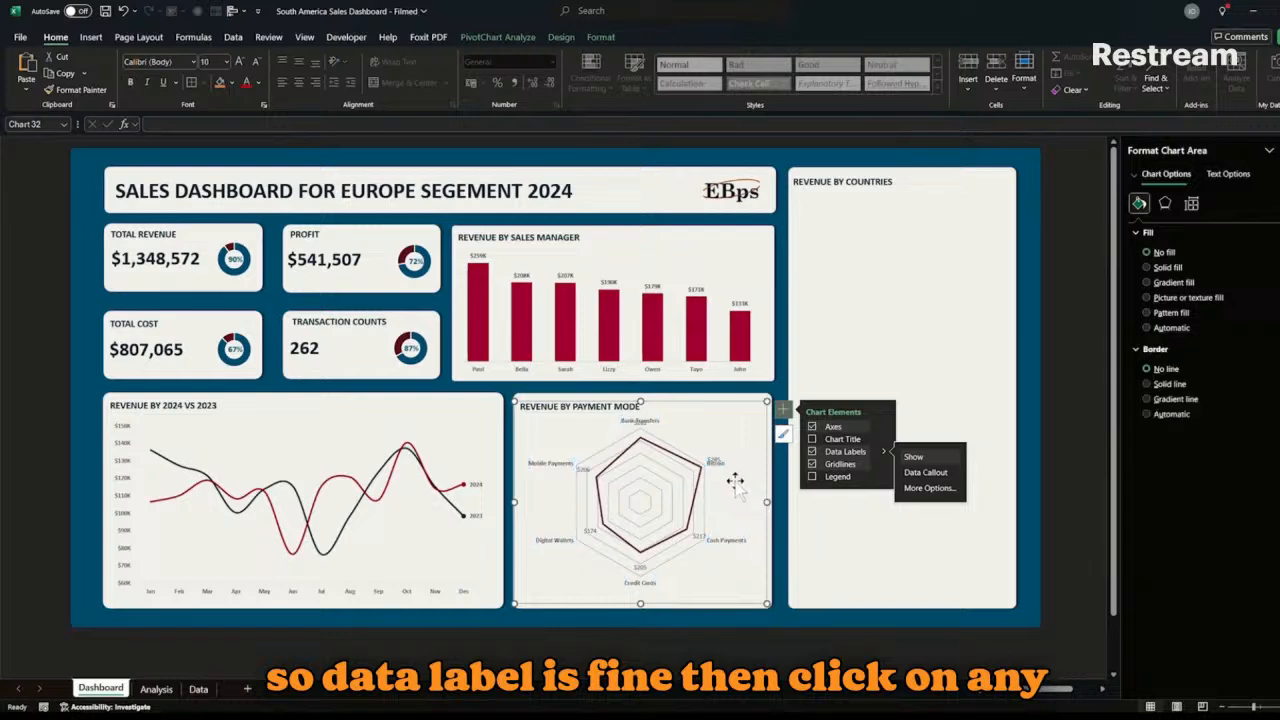
# - Move the Cash Payments and Digital Wallets data labels just below their category names on the radar chart
pyautogui.click(697, 542)
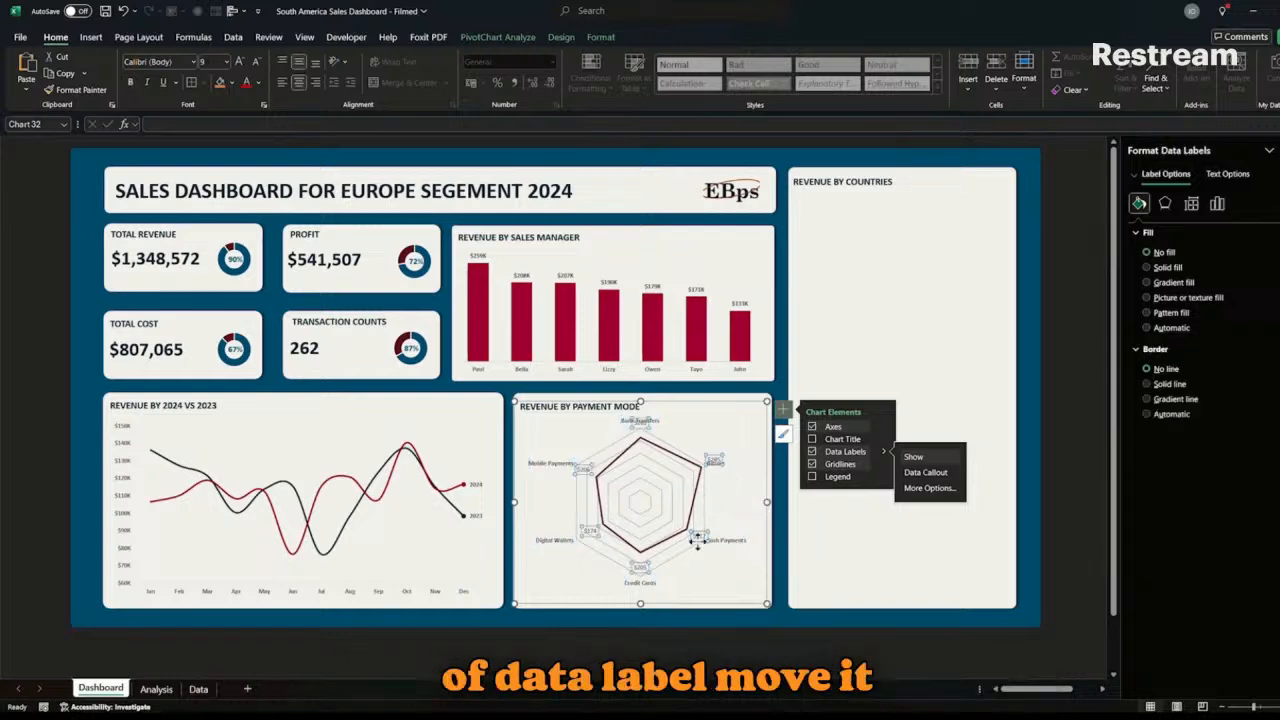
pyautogui.click(697, 540)
pyautogui.moveTo(697, 540); pyautogui.dragTo(729, 556)
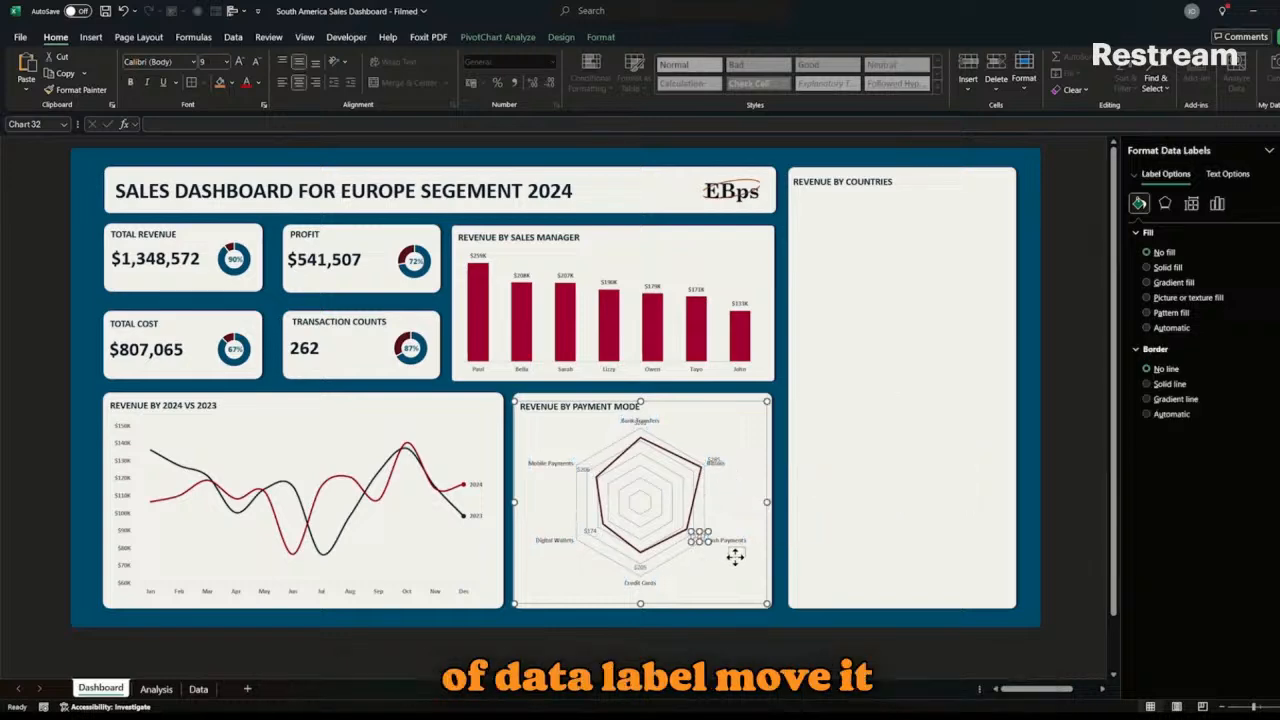
pyautogui.click(640, 567)
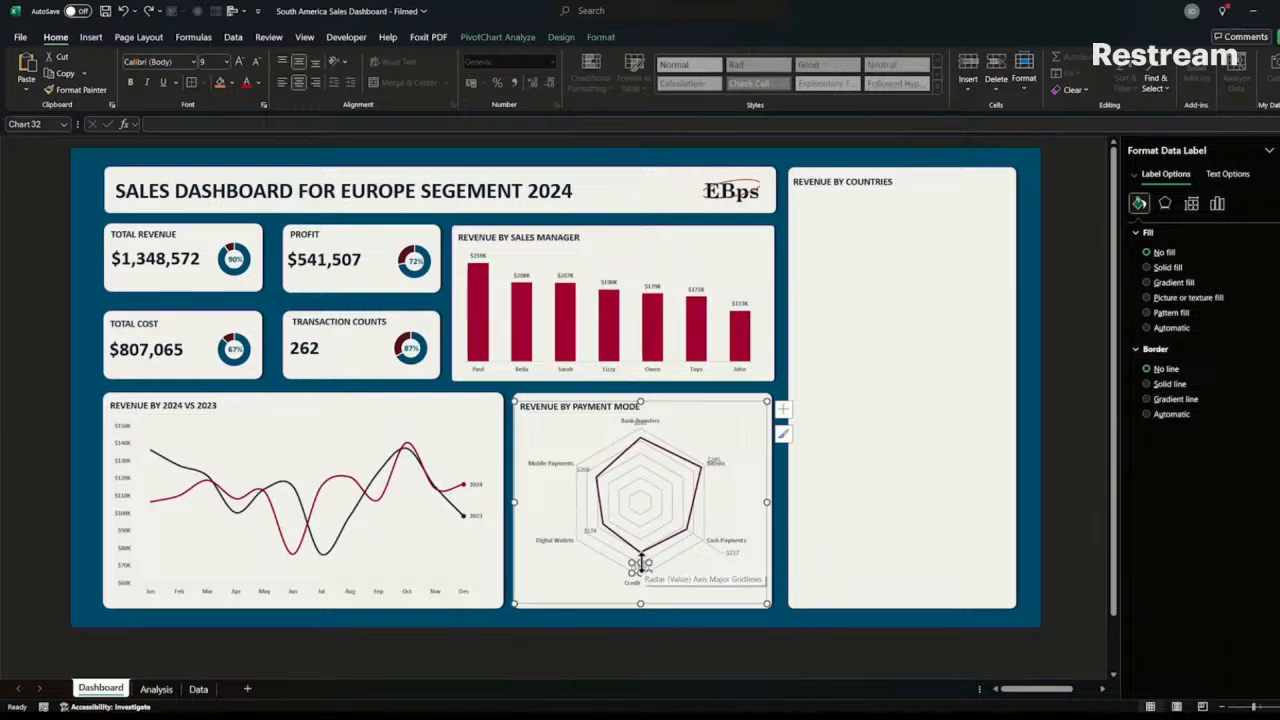
pyautogui.click(591, 530)
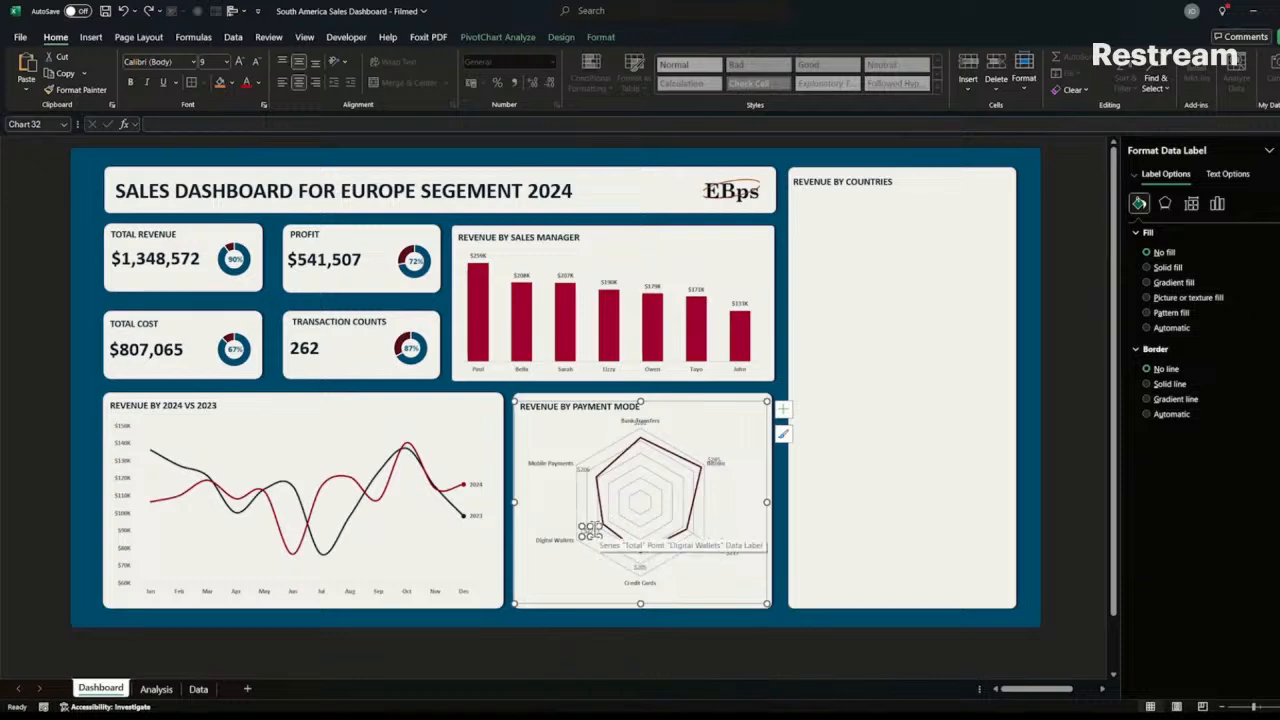
pyautogui.moveTo(583, 531); pyautogui.dragTo(548, 554)
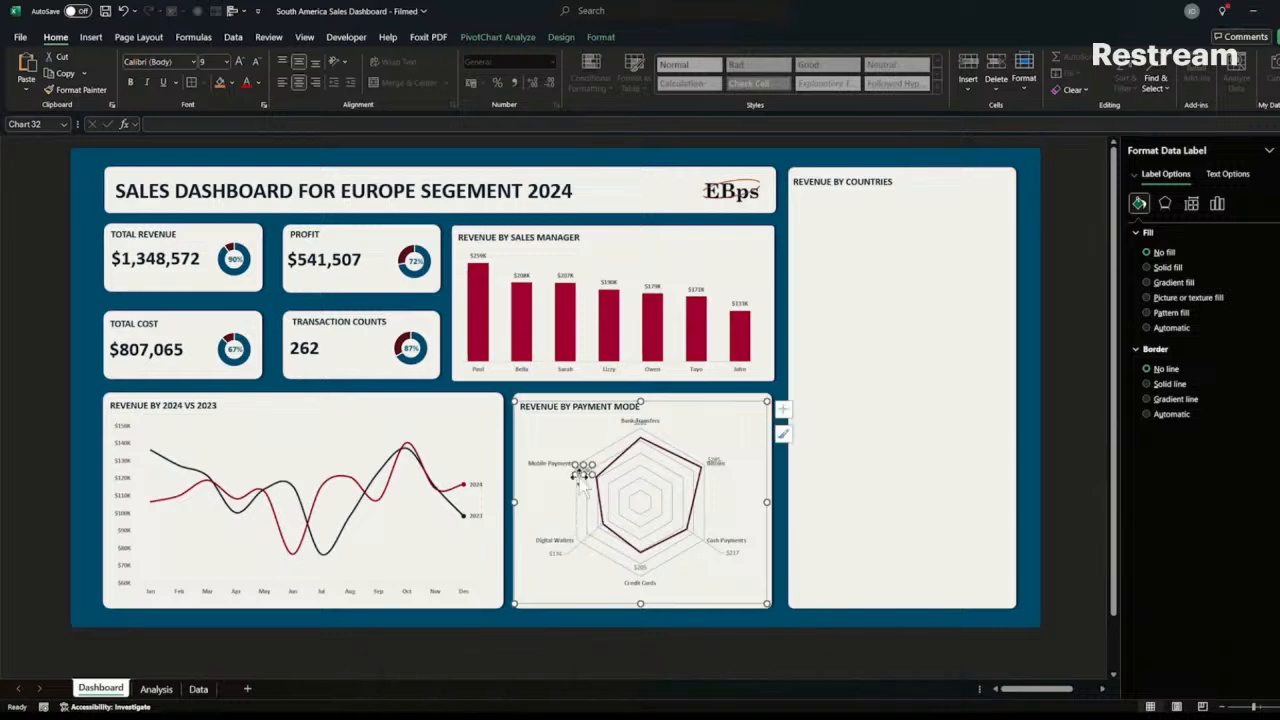
pyautogui.click(578, 478)
pyautogui.moveTo(550, 487); pyautogui.dragTo(551, 489)
pyautogui.hotkey('ctrl', 'z')
pyautogui.hotkey('ctrl', 'z')
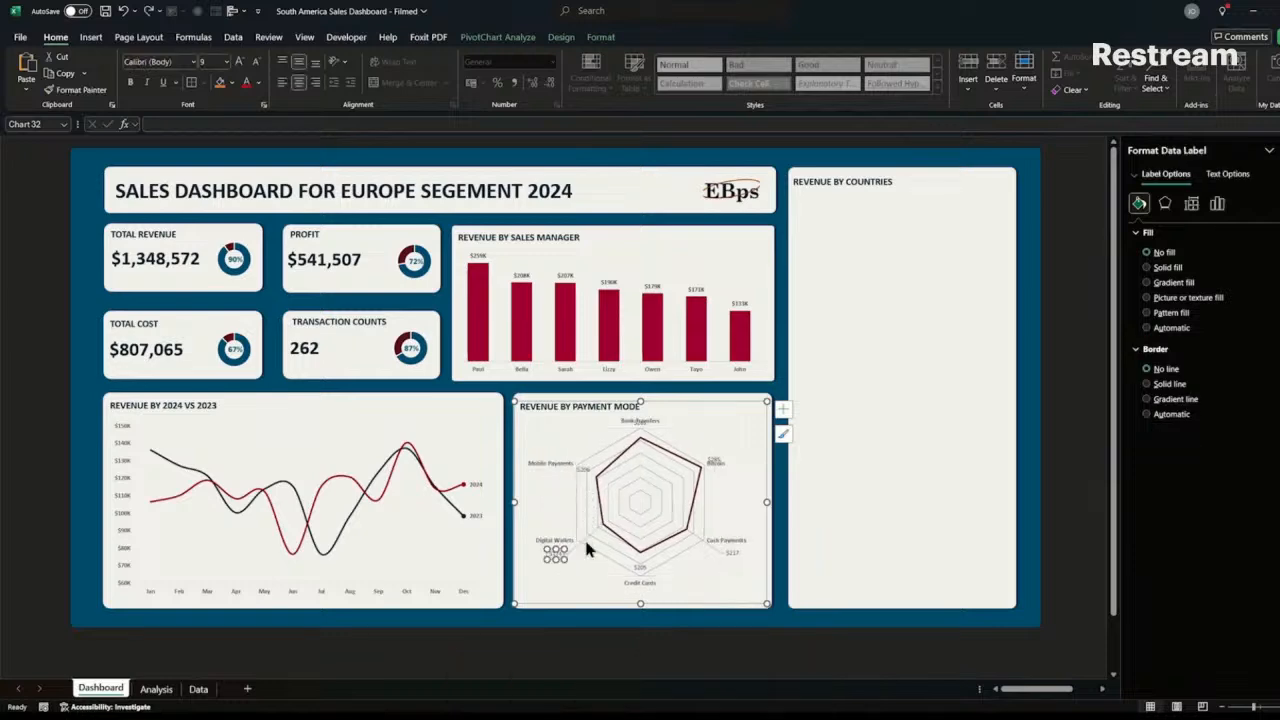
# - Move the Mobile Payments data label outside the radar web, just below its category name
pyautogui.click(583, 470)
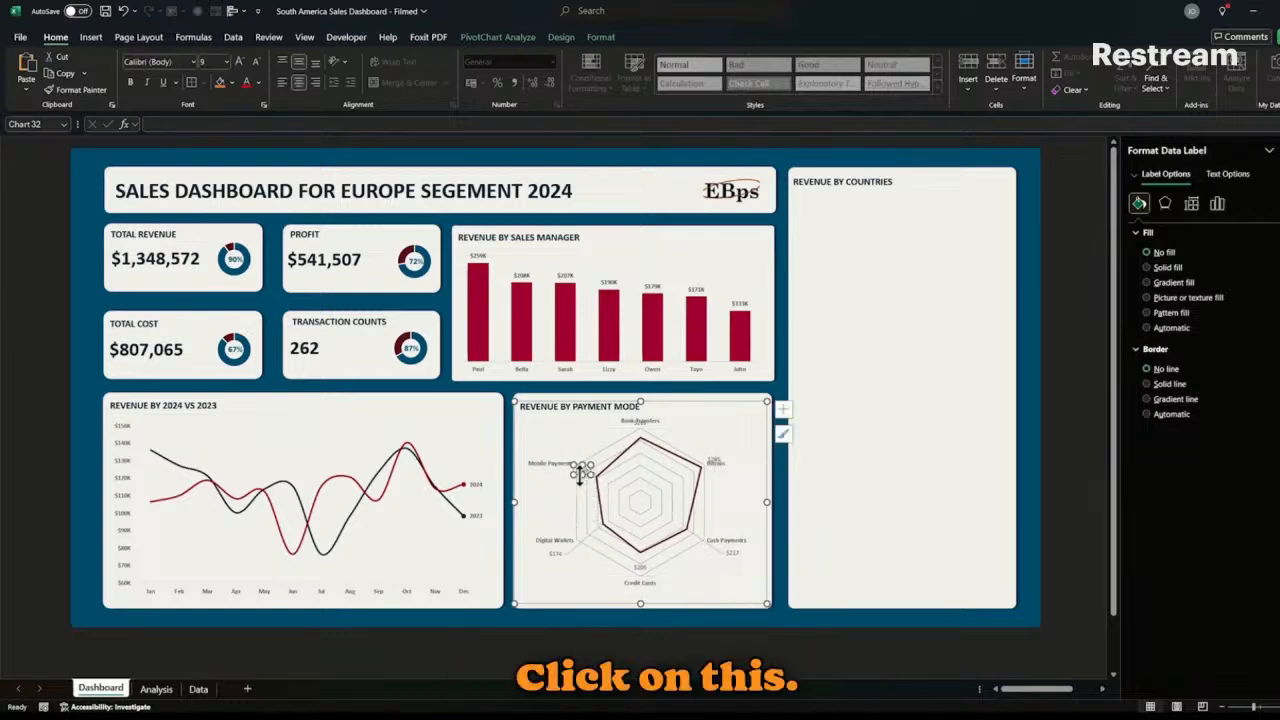
pyautogui.moveTo(574, 470); pyautogui.dragTo(537, 476)
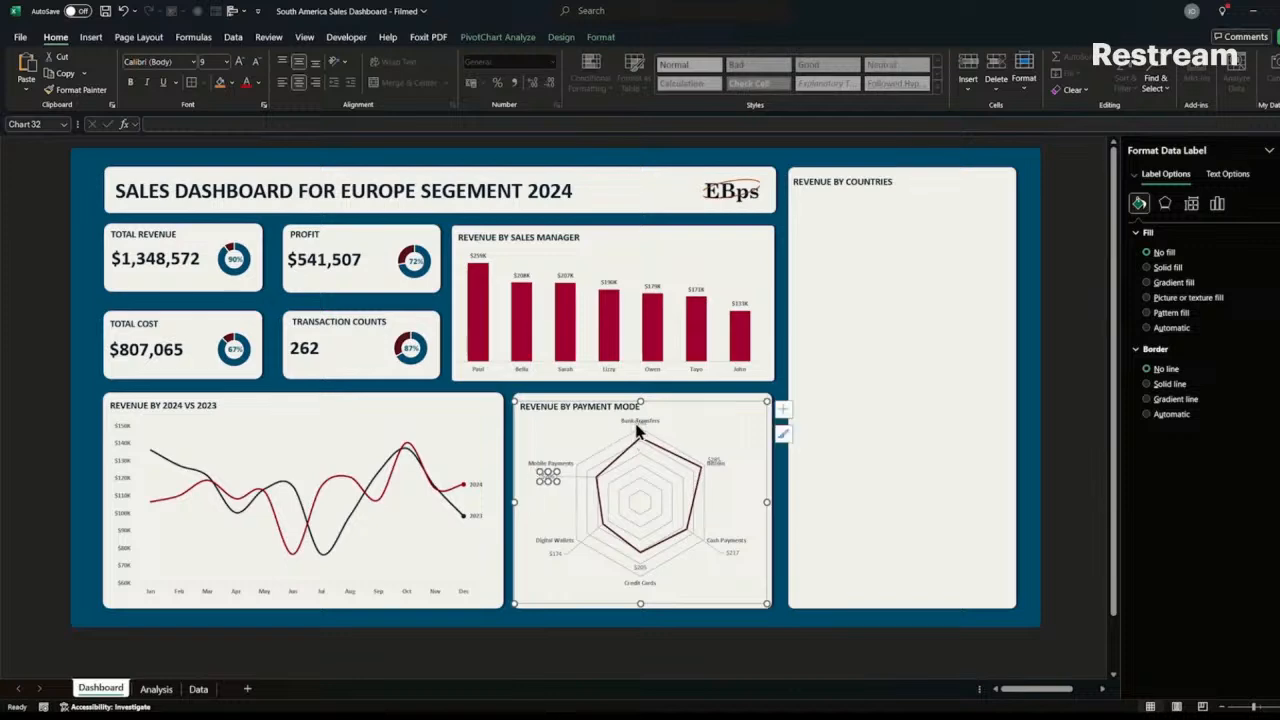
# - Select the Credit Cards data label on the radar chart
pyautogui.click(640, 566)
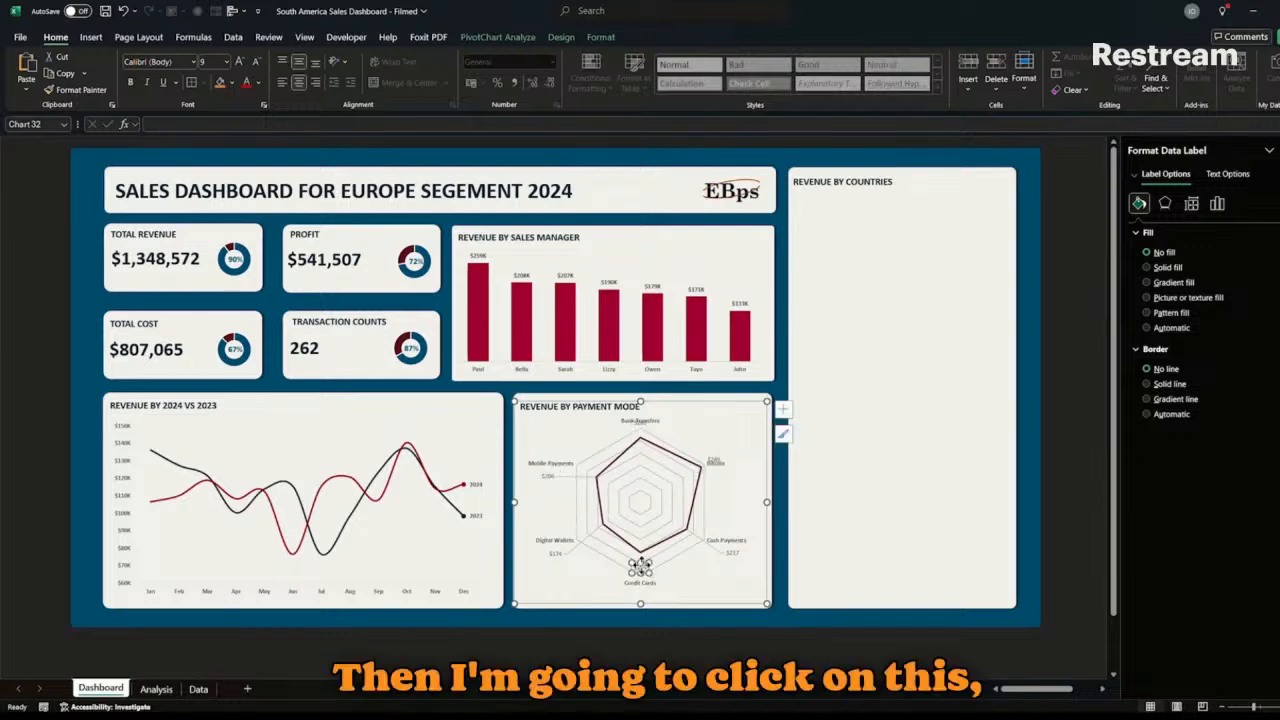